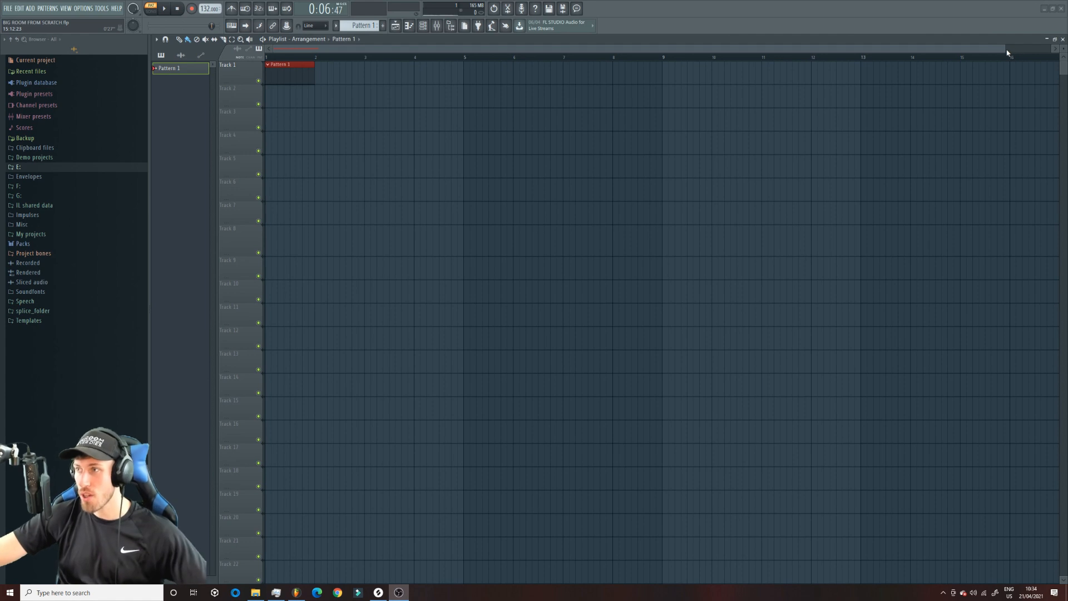
{"action": "left_click_drag", "start_coordinate": [1008, 50], "coordinate": [856, 99]}
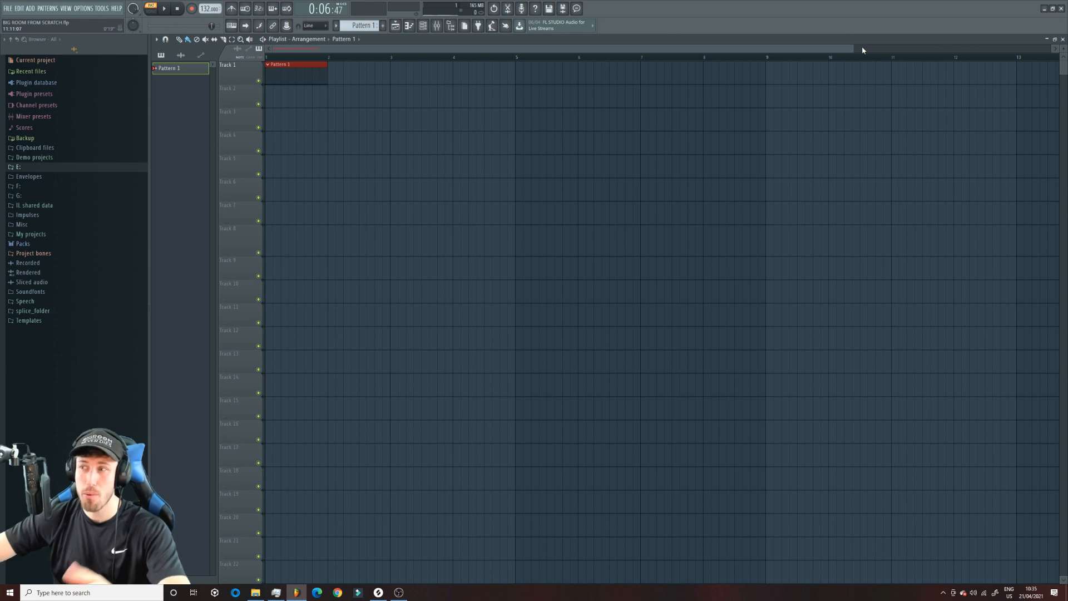
{"action": "left_click_drag", "start_coordinate": [854, 51], "coordinate": [838, 51]}
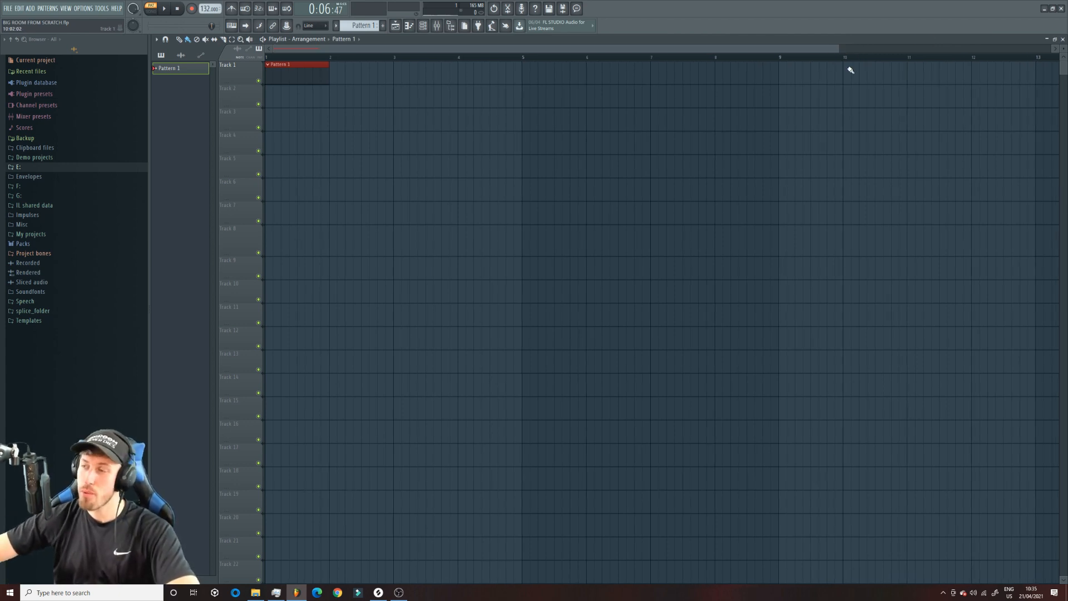
{"action": "left_click_drag", "start_coordinate": [840, 49], "coordinate": [823, 49]}
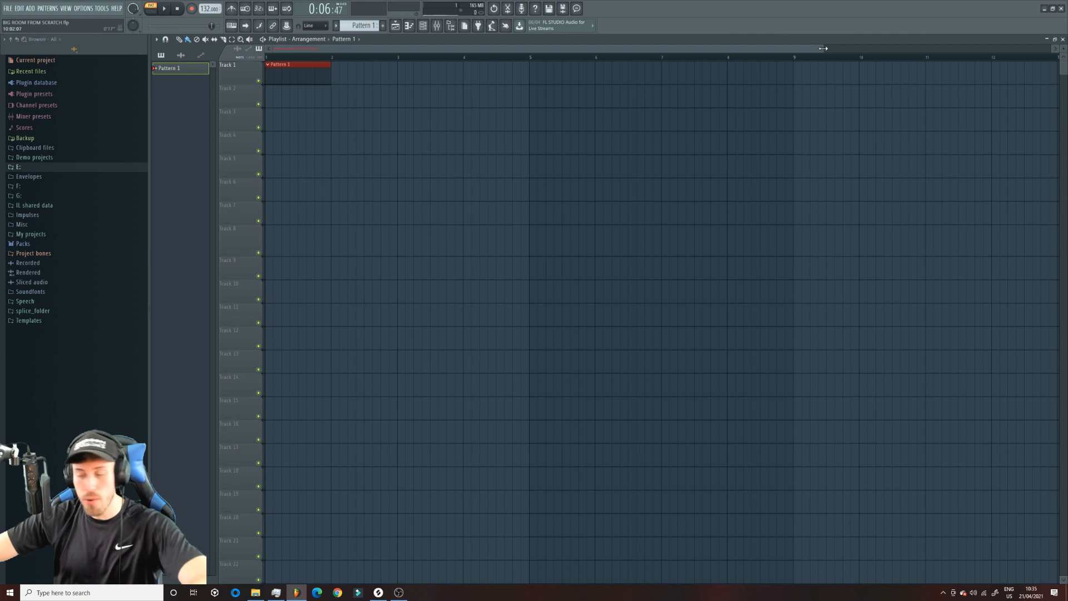
{"action": "left_click_drag", "start_coordinate": [823, 48], "coordinate": [740, 65]}
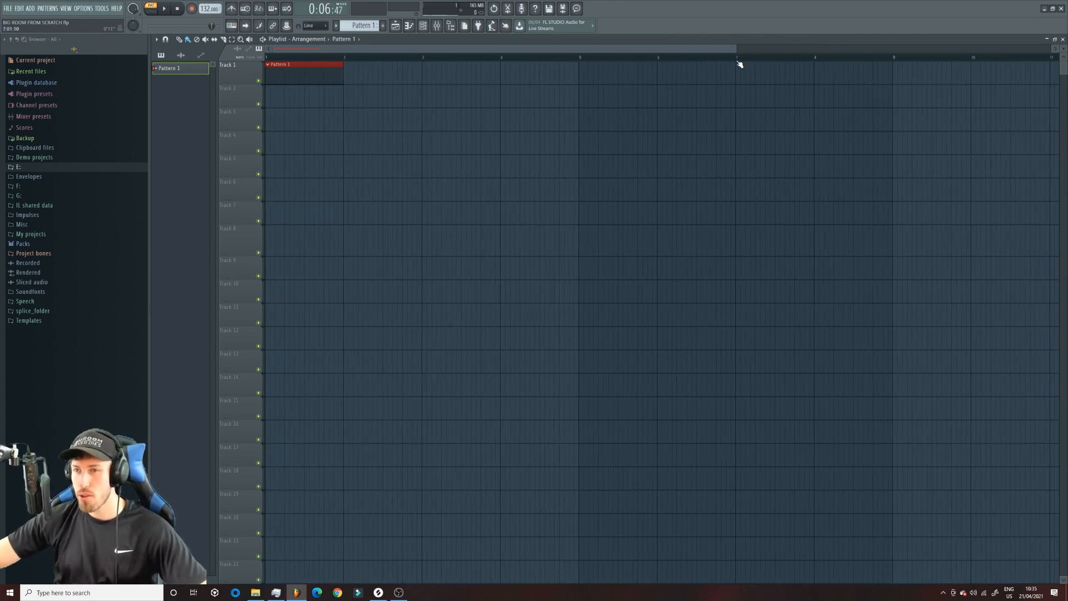
{"action": "left_click_drag", "start_coordinate": [734, 52], "coordinate": [413, 91]}
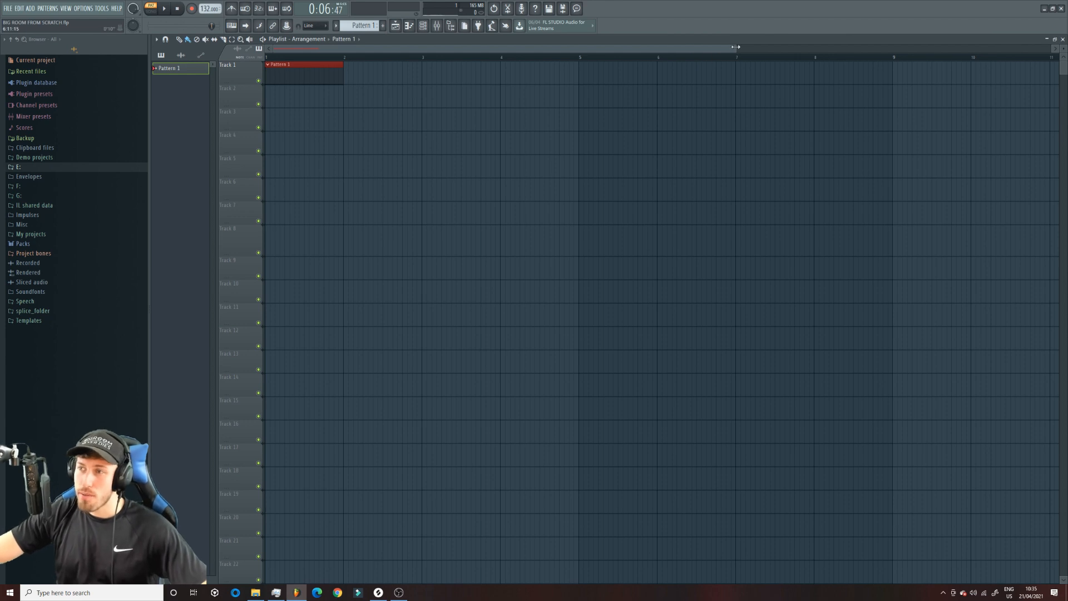
{"action": "left_click_drag", "start_coordinate": [736, 49], "coordinate": [889, 49]}
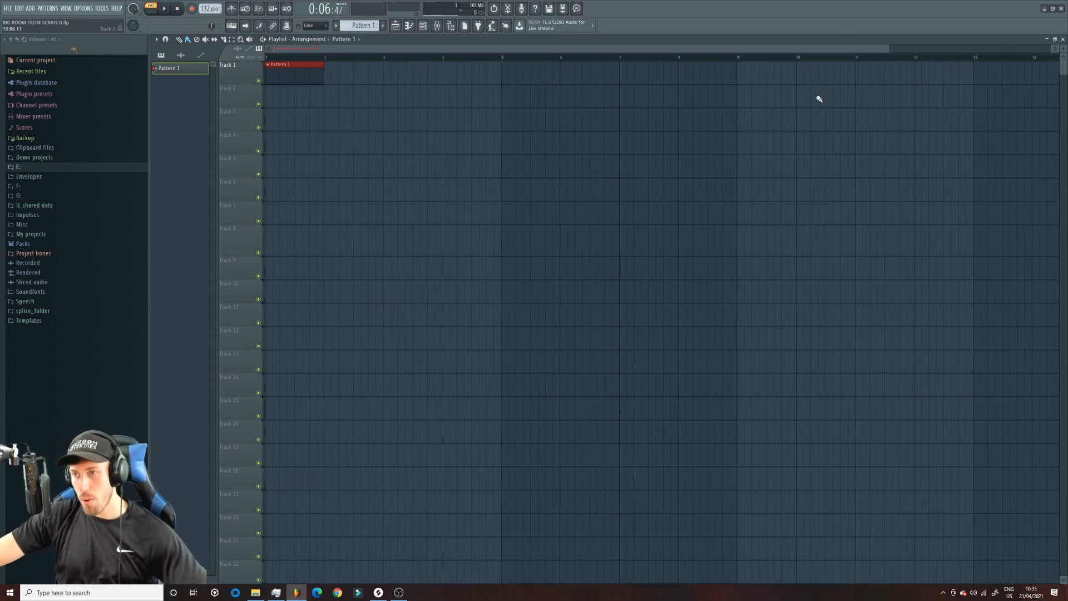
{"action": "left_click_drag", "start_coordinate": [884, 50], "coordinate": [1040, 90]}
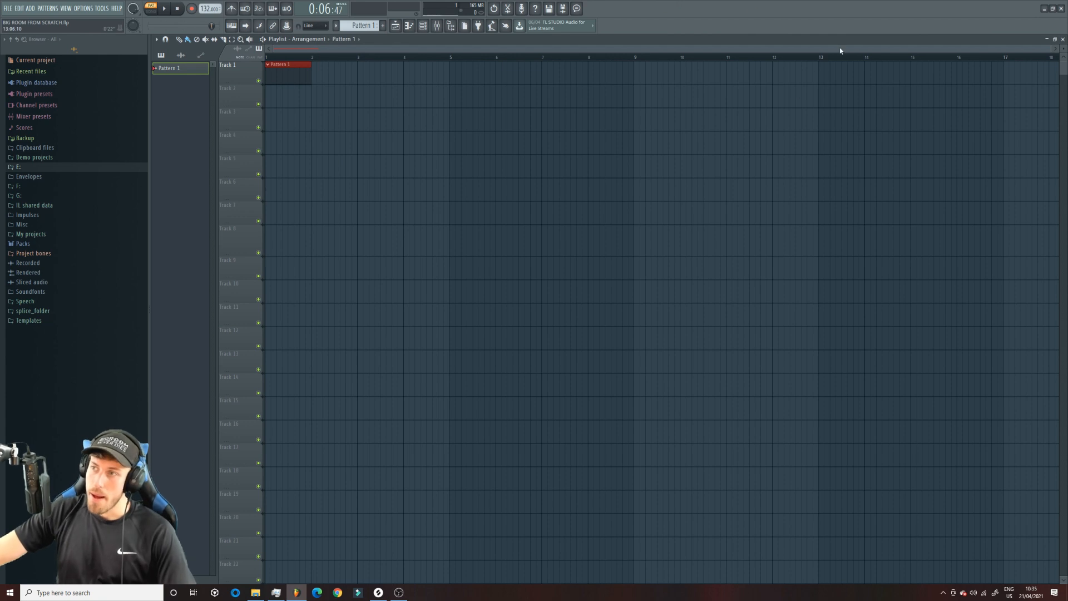
{"action": "left_click_drag", "start_coordinate": [1049, 50], "coordinate": [1007, 49]}
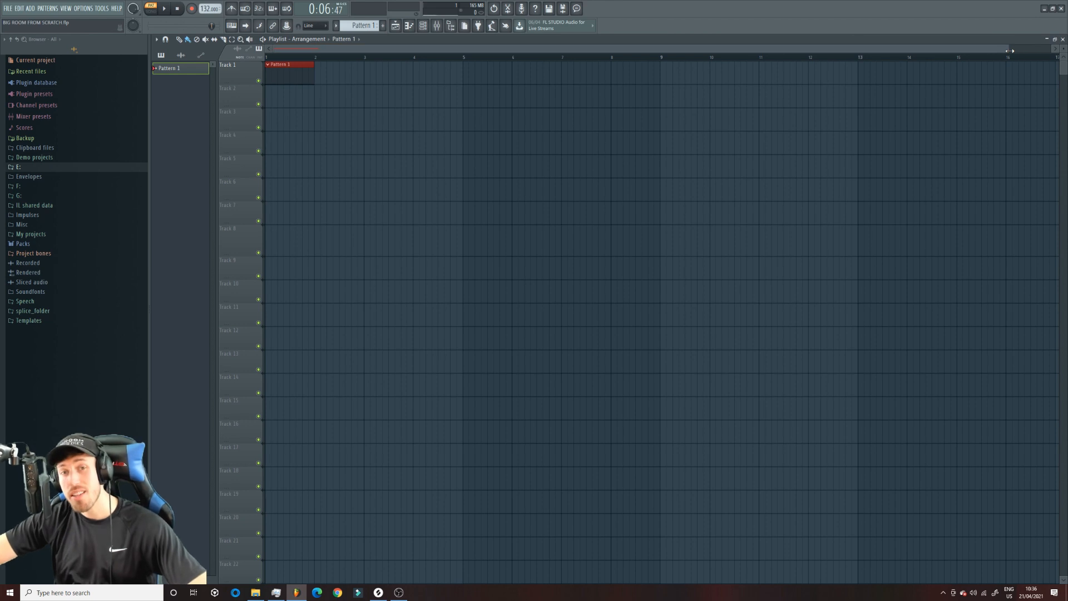
{"action": "left_click_drag", "start_coordinate": [1010, 51], "coordinate": [1018, 48]}
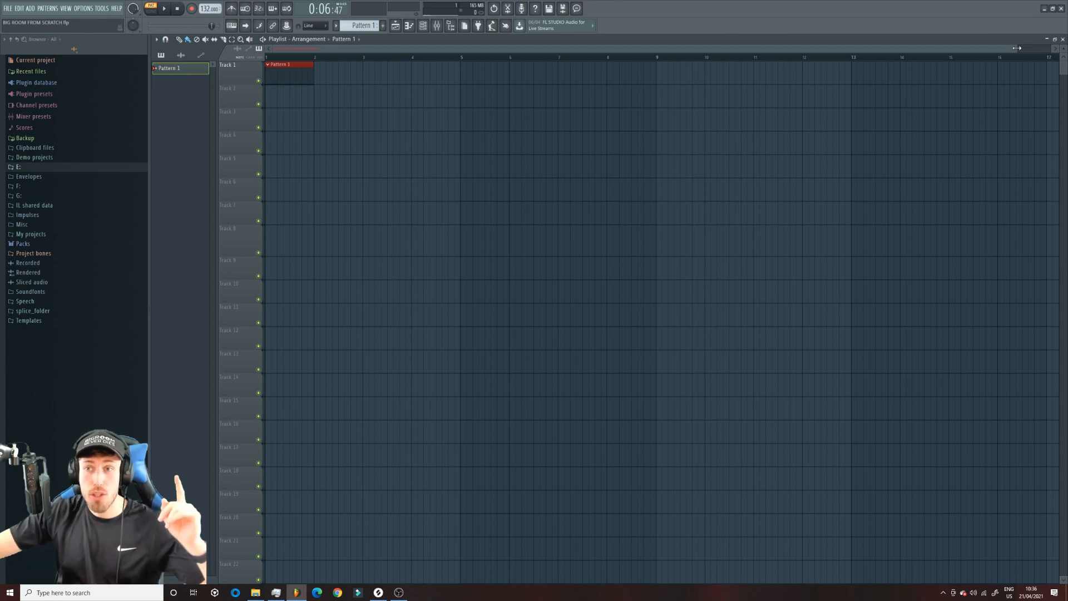
{"action": "mouse_move", "coordinate": [1016, 48]}
{"action": "left_mouse_down"}
{"action": "mouse_move", "coordinate": [951, 50]}
{"action": "mouse_move", "coordinate": [1005, 51]}
{"action": "left_mouse_up"}
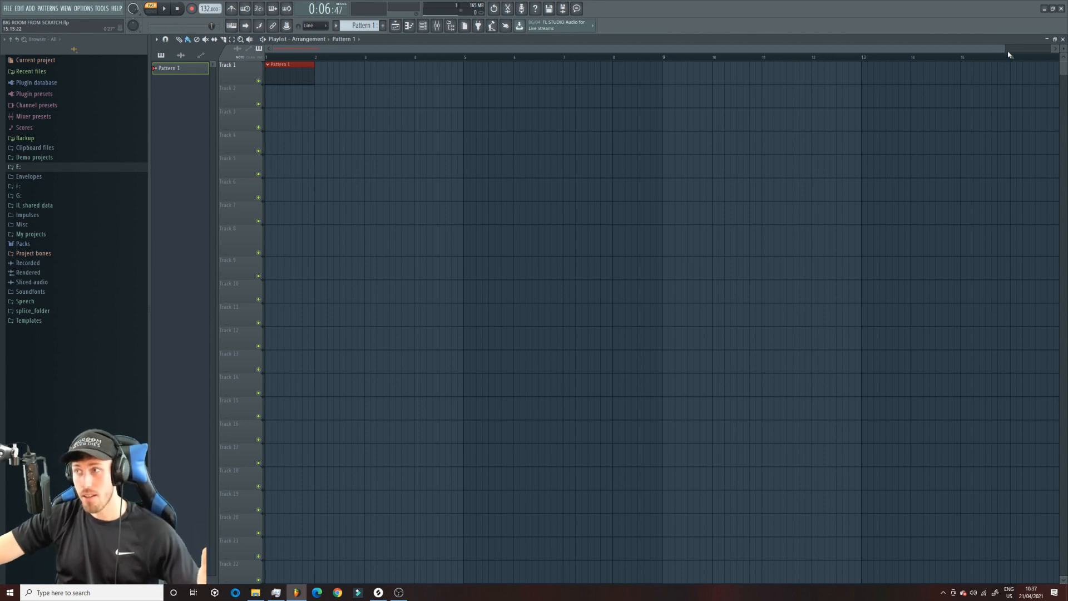
{"action": "left_click_drag", "start_coordinate": [1004, 50], "coordinate": [823, 33]}
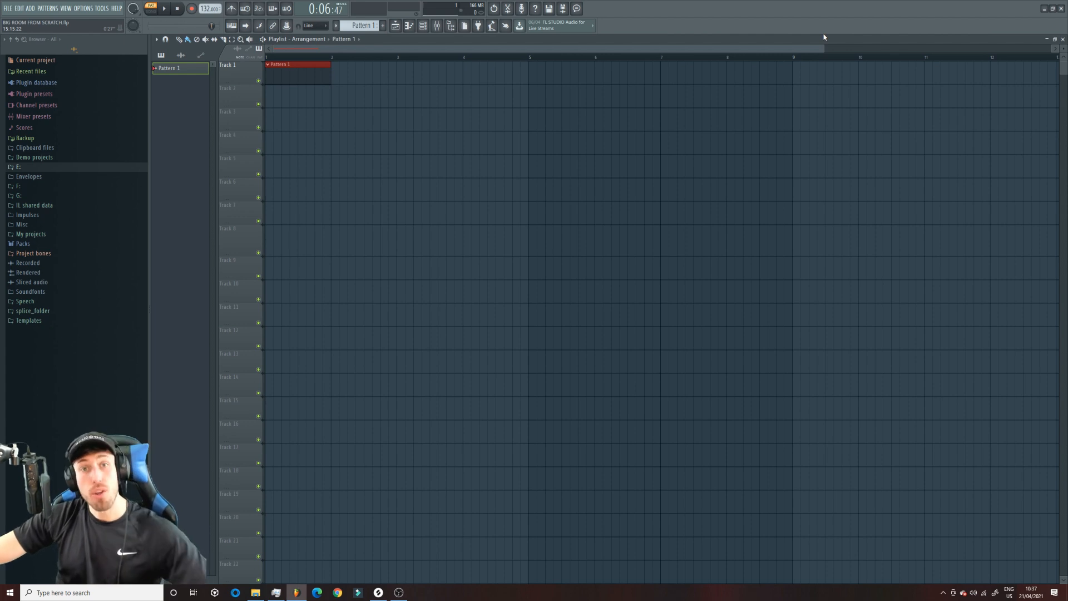
{"action": "left_click_drag", "start_coordinate": [825, 49], "coordinate": [1005, 50]}
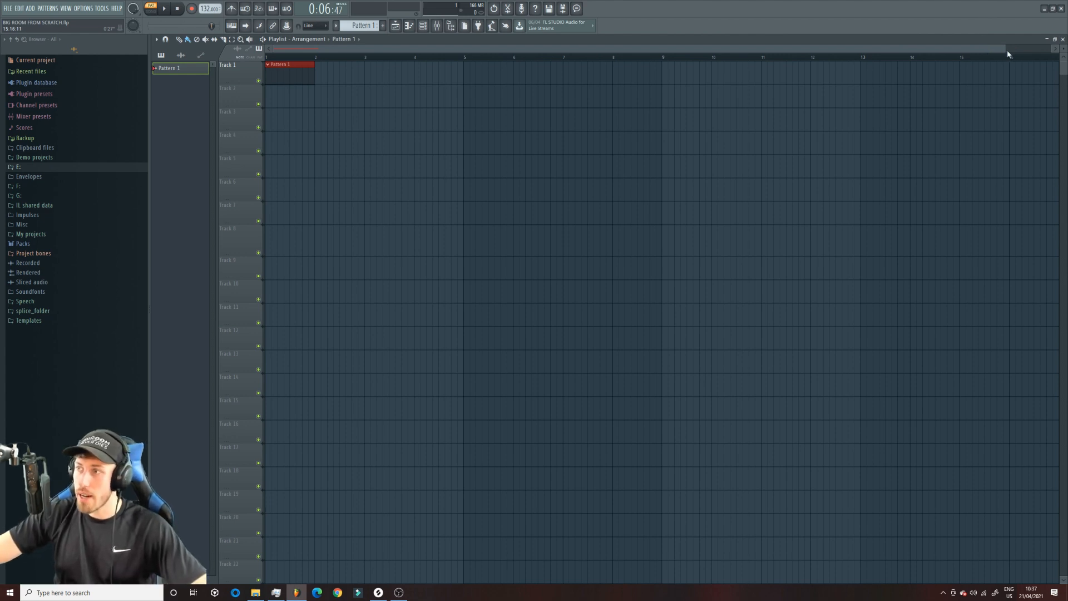
{"action": "left_click_drag", "start_coordinate": [1004, 46], "coordinate": [1051, 47]}
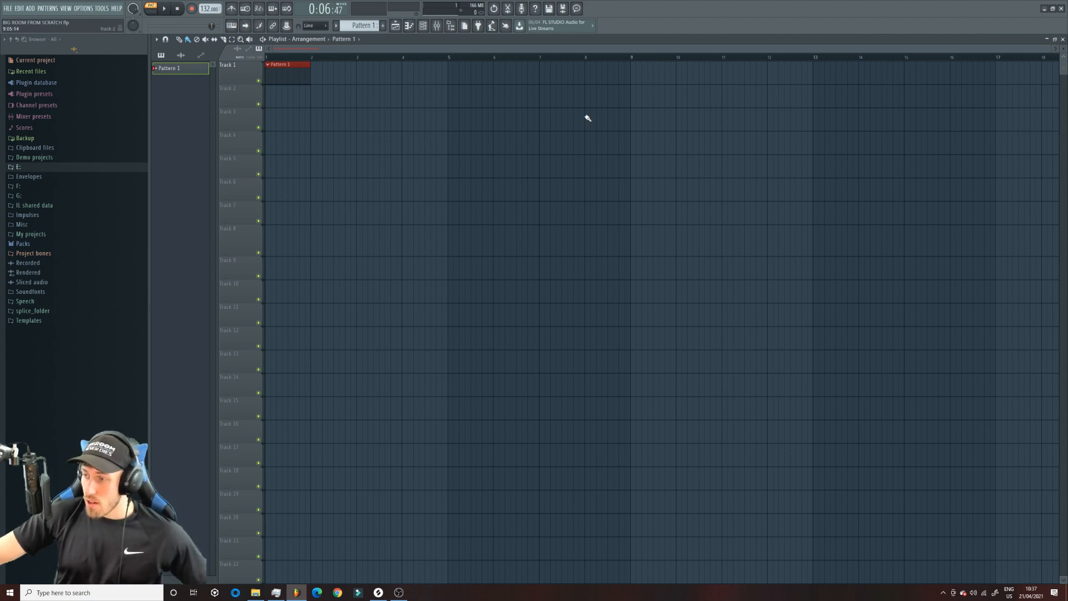
Step: Open the FL Keys channel's piano roll from the channel rack
{"action": "key", "text": "F6"}
{"action": "right_click", "coordinate": [338, 168]}
{"action": "left_click", "coordinate": [365, 169]}
{"action": "right_click", "coordinate": [338, 168]}
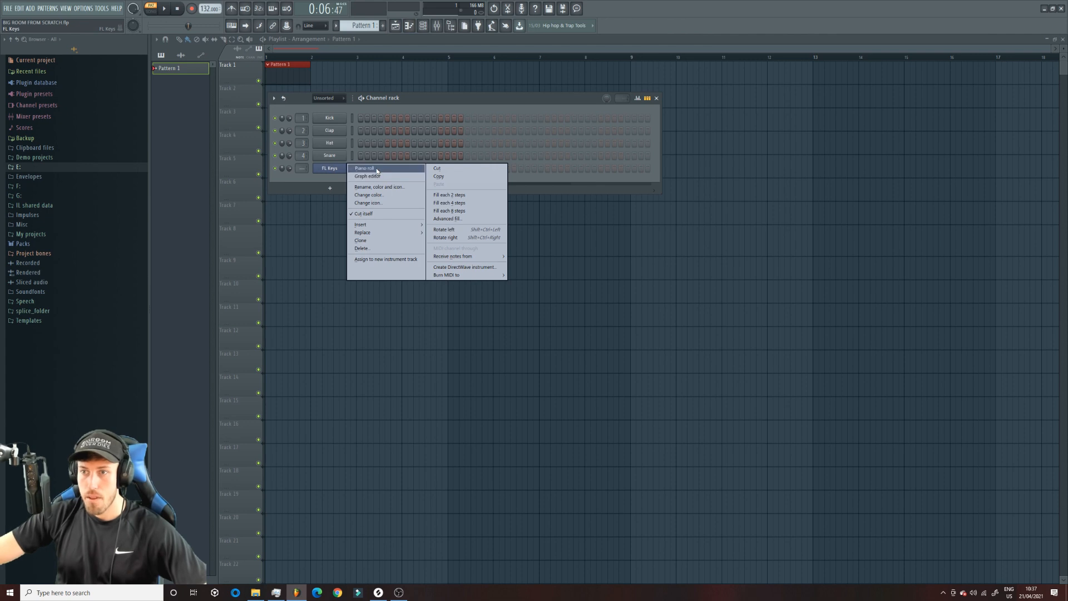
{"action": "left_click", "coordinate": [377, 169]}
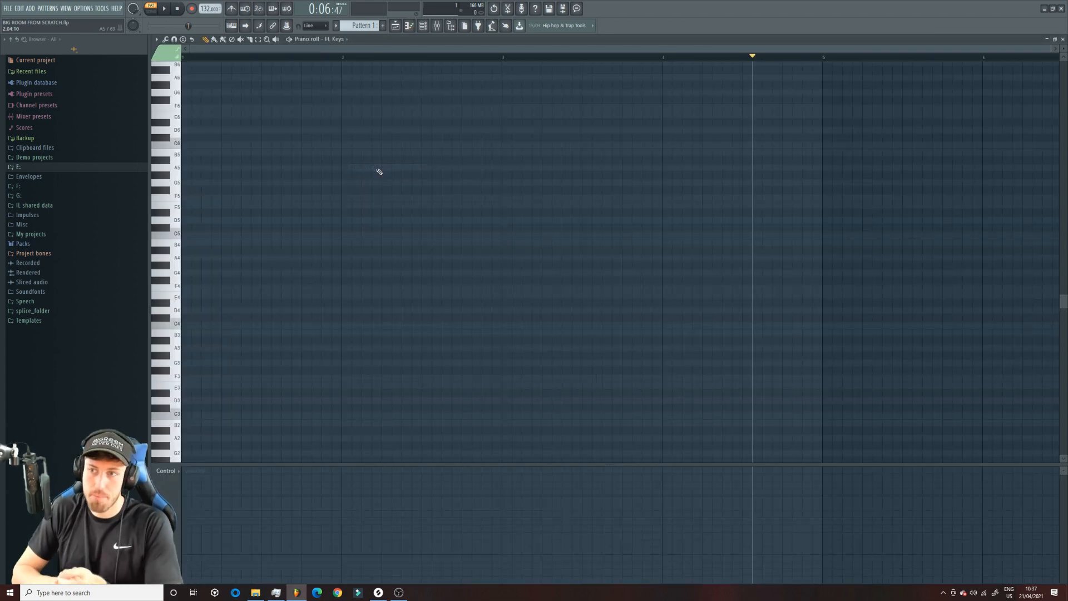
Step: Place a two-step C4 note at the start of bar 1 in the FL Keys piano roll
{"action": "left_click_drag", "start_coordinate": [1053, 49], "coordinate": [979, 55]}
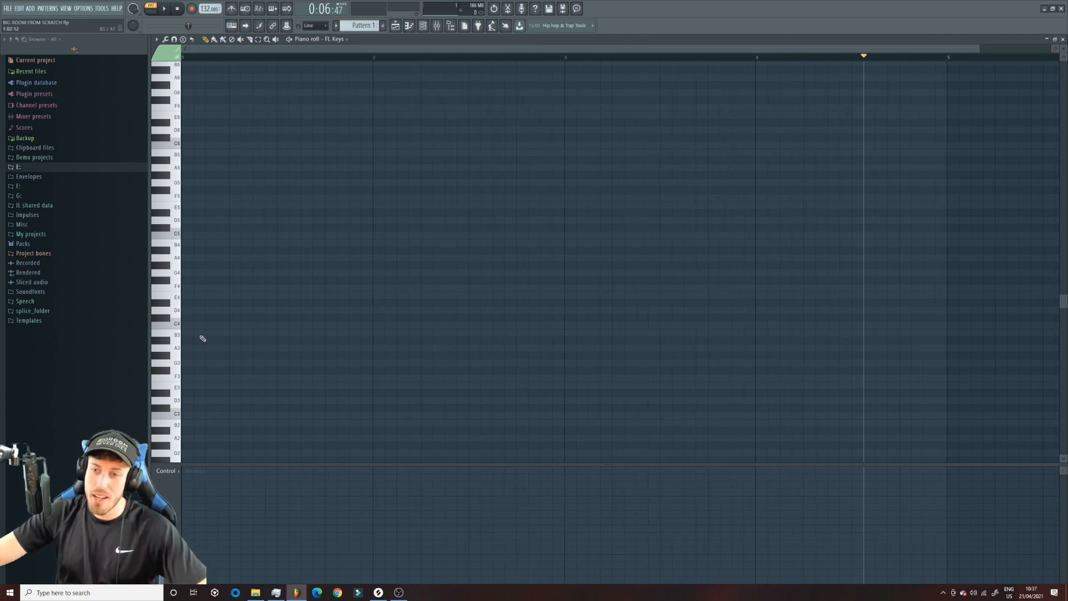
{"action": "left_click", "coordinate": [188, 326]}
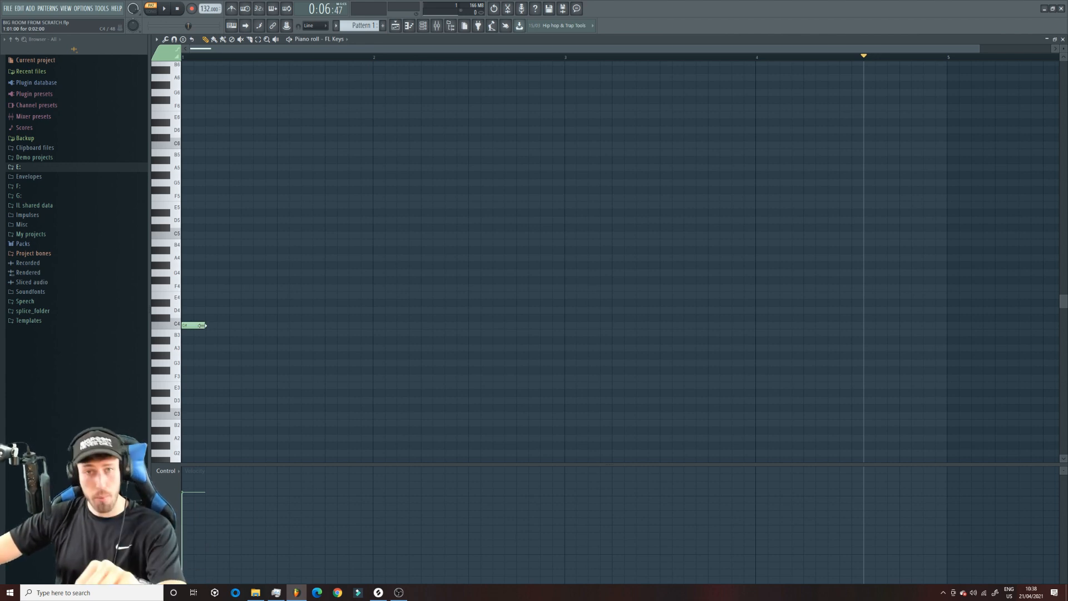
{"action": "left_click", "coordinate": [395, 26]}
{"action": "left_click", "coordinate": [396, 25]}
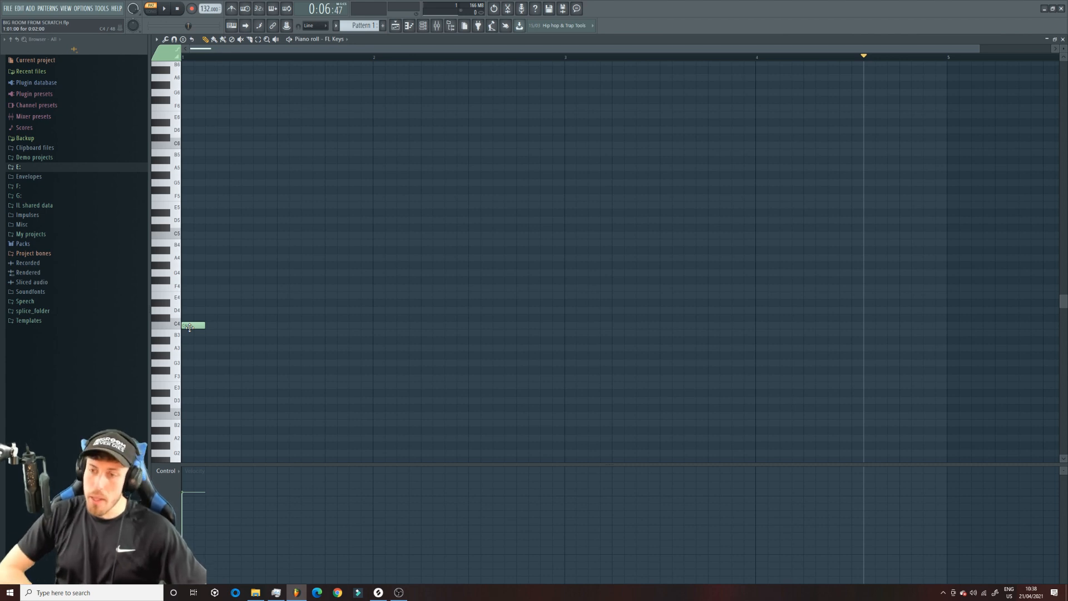
{"action": "left_click_drag", "start_coordinate": [982, 49], "coordinate": [881, 88]}
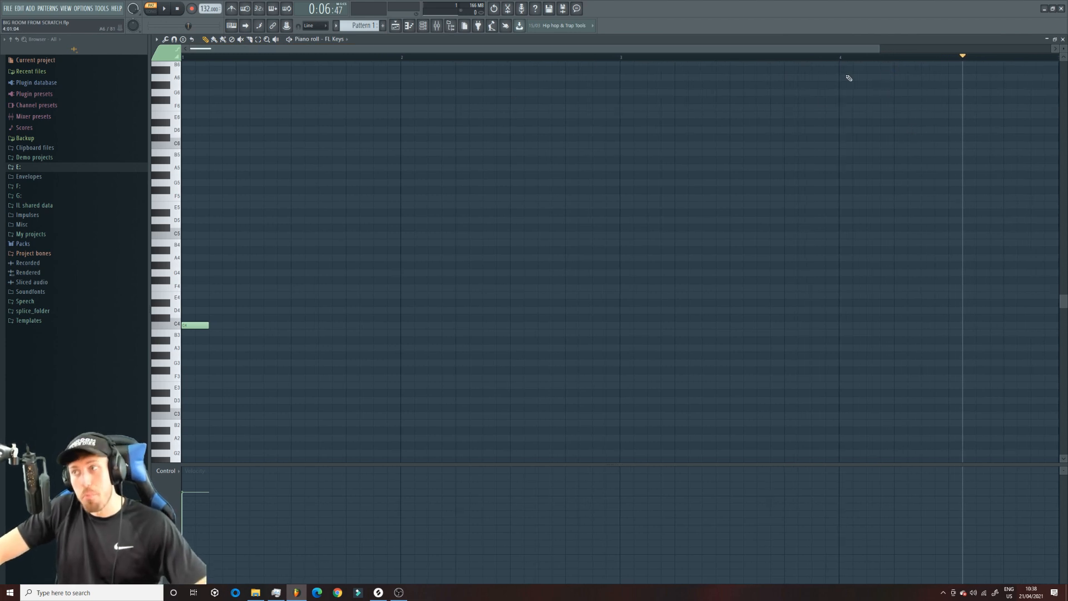
{"action": "left_click_drag", "start_coordinate": [880, 50], "coordinate": [860, 50]}
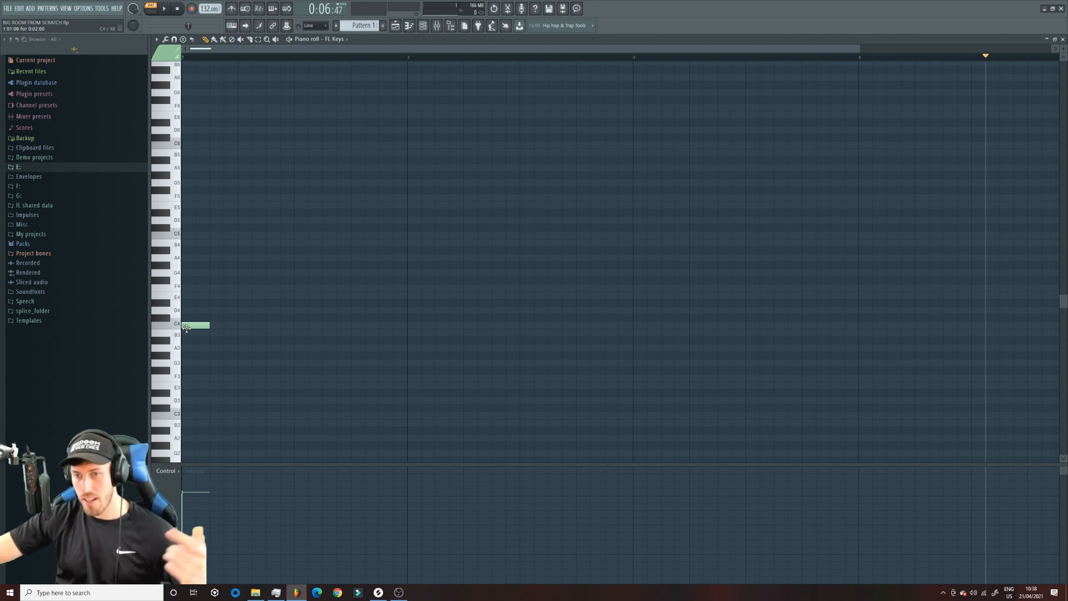
Step: Lower the note at the start of bar 1 to F3, trying F#3 and G3 on the way
{"action": "left_click_drag", "start_coordinate": [187, 328], "coordinate": [203, 367]}
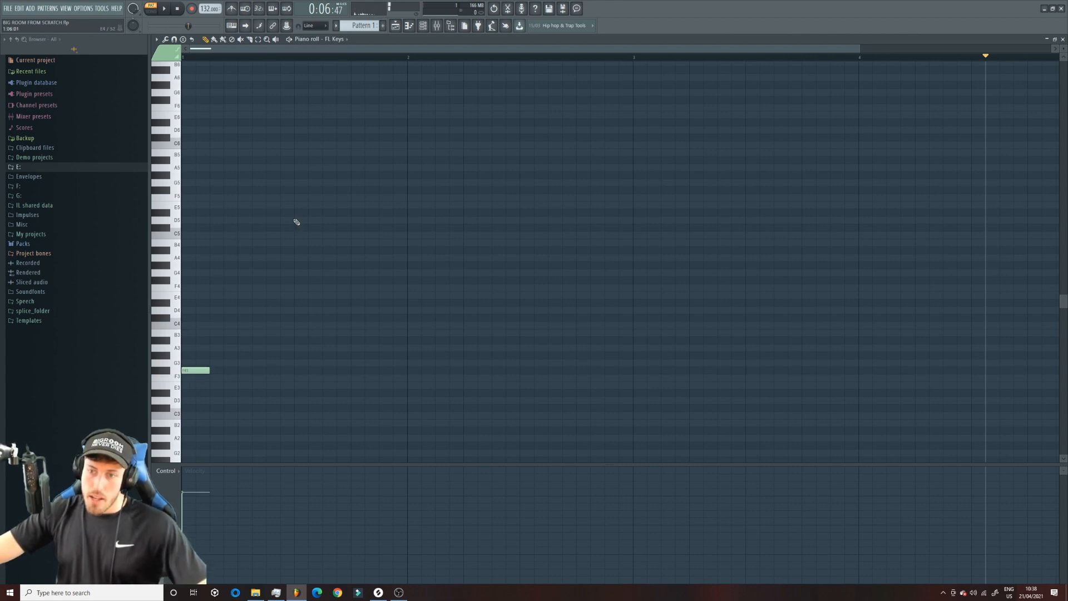
{"action": "key", "text": "F9"}
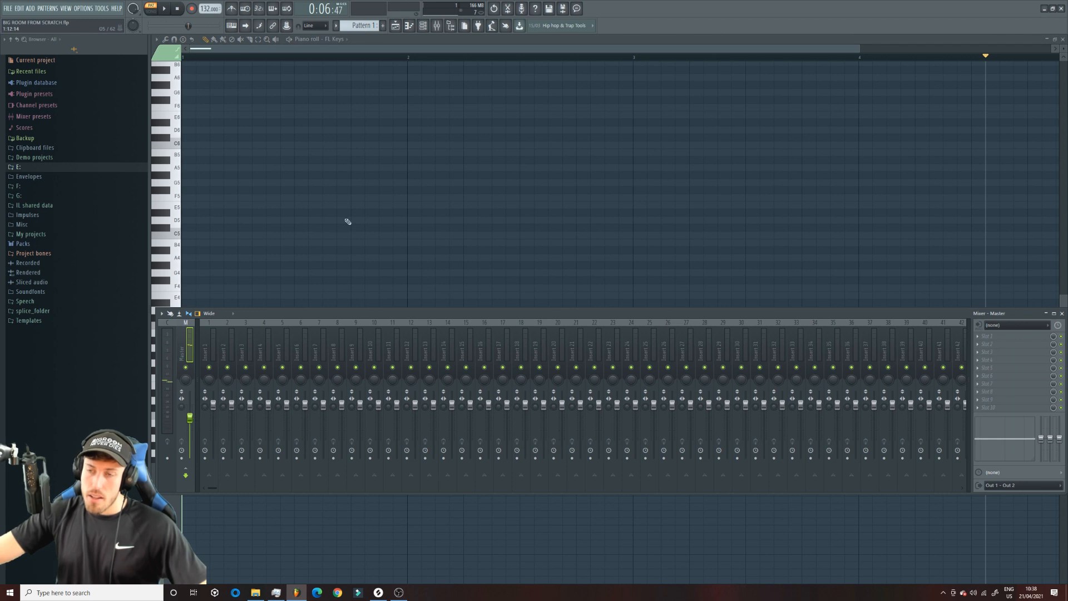
{"action": "key", "text": "F9"}
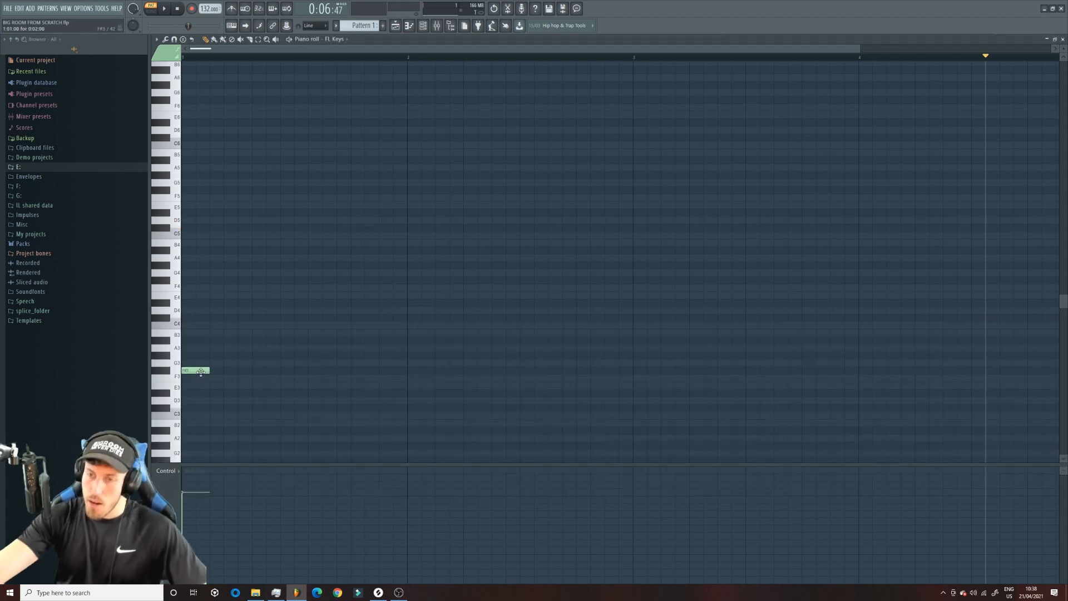
{"action": "left_click_drag", "start_coordinate": [201, 371], "coordinate": [201, 364]}
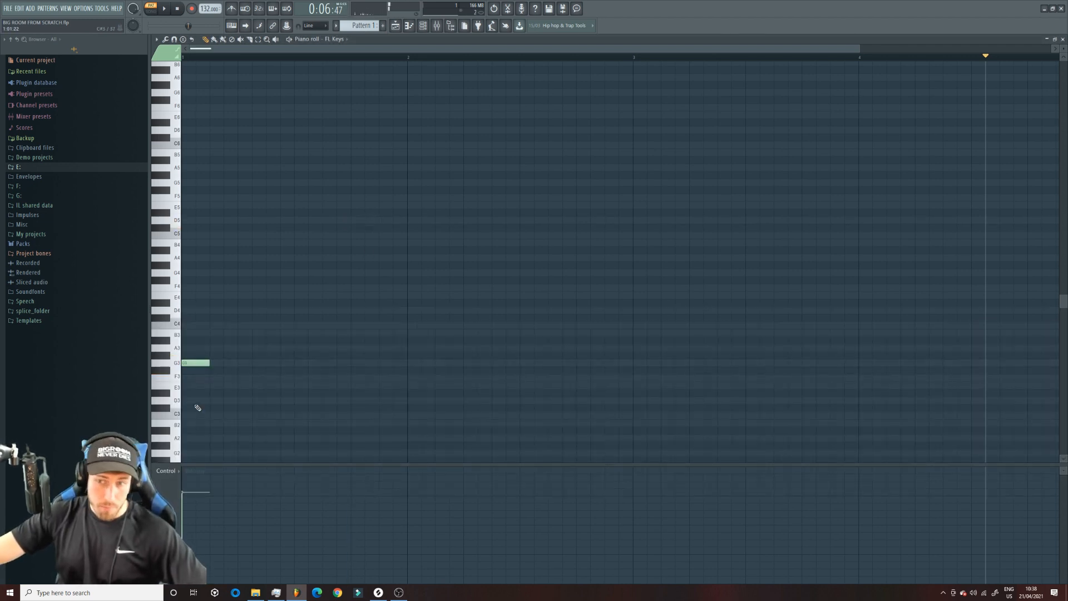
{"action": "left_click_drag", "start_coordinate": [186, 364], "coordinate": [187, 379]}
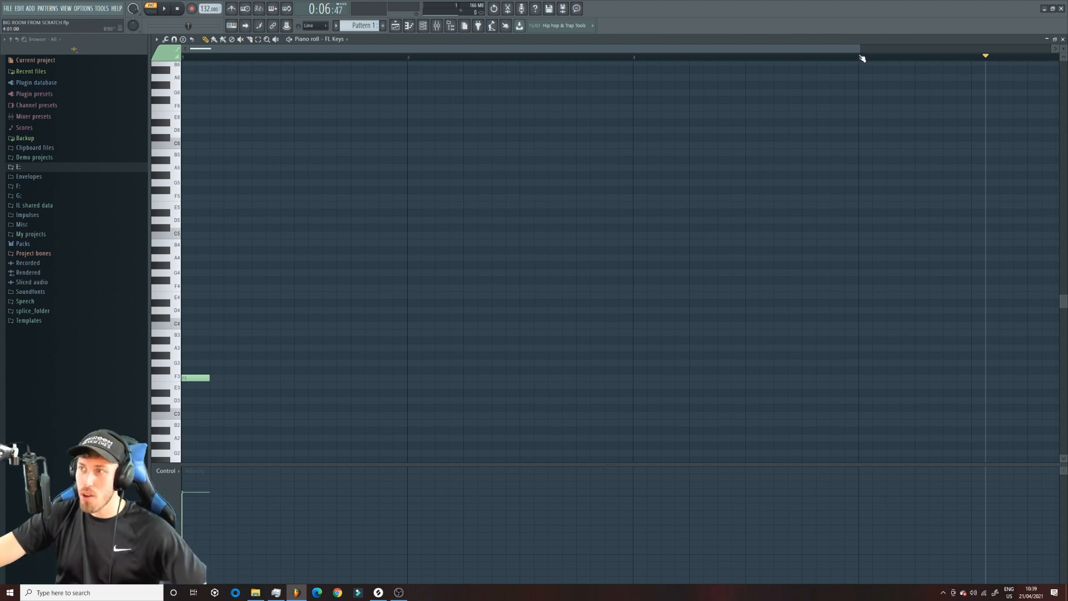
Step: Audition the F3 note and play the pattern back twice
{"action": "left_click_drag", "start_coordinate": [859, 51], "coordinate": [647, 107]}
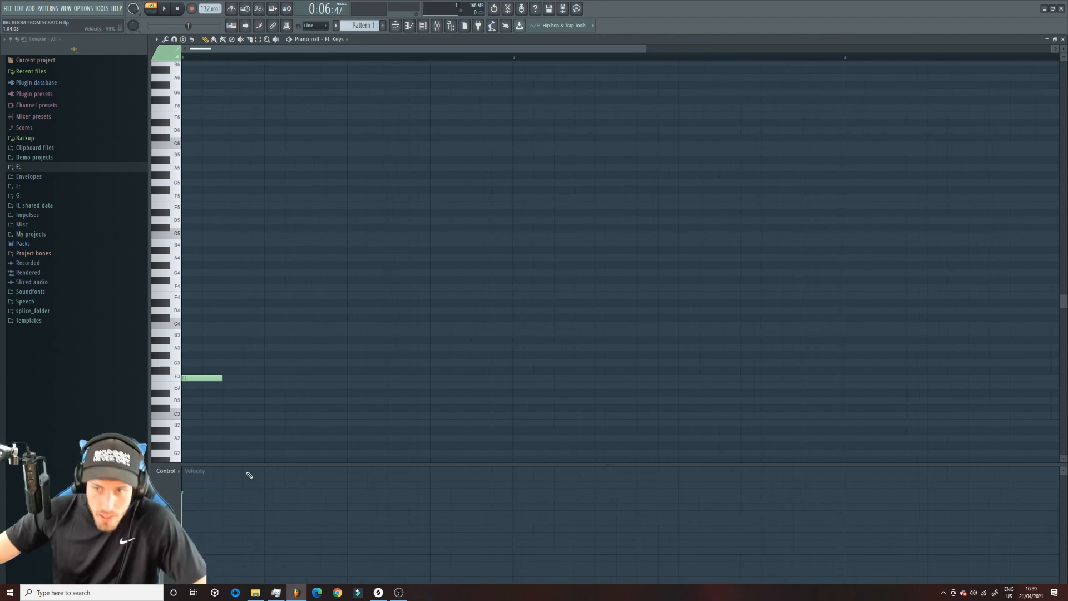
{"action": "left_click", "coordinate": [215, 379]}
{"action": "key", "text": "space"}
{"action": "key", "text": "space"}
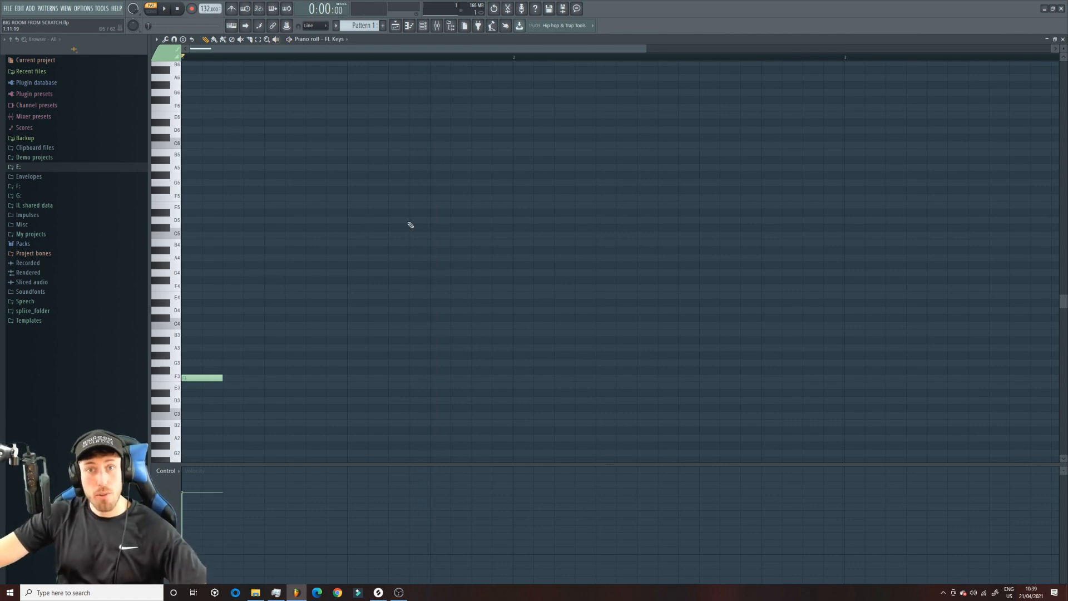
{"action": "key", "text": "space"}
{"action": "key", "text": "space"}
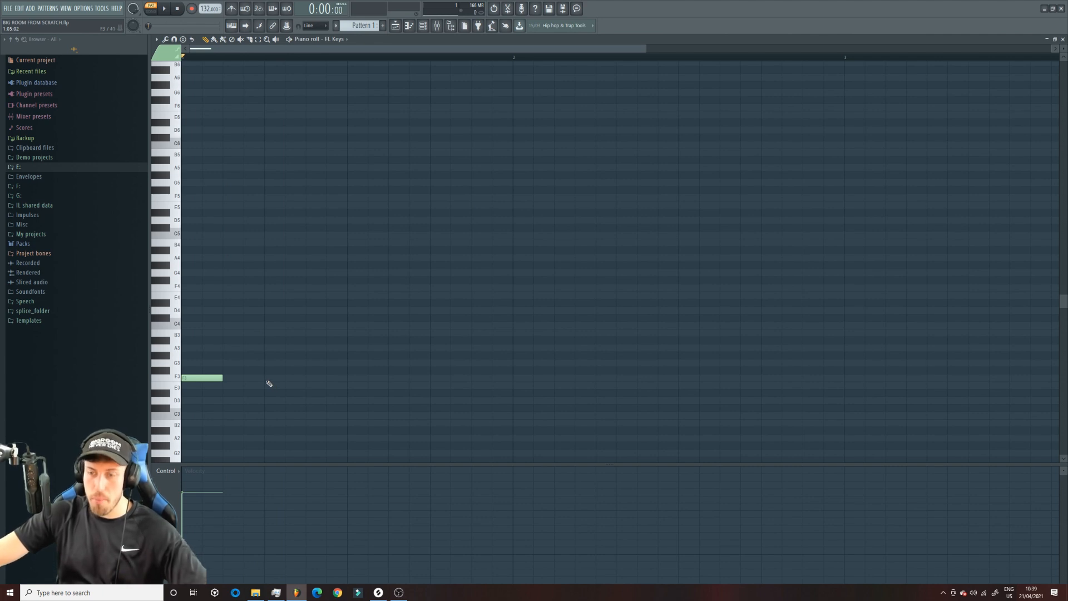
{"action": "left_click", "coordinate": [203, 377]}
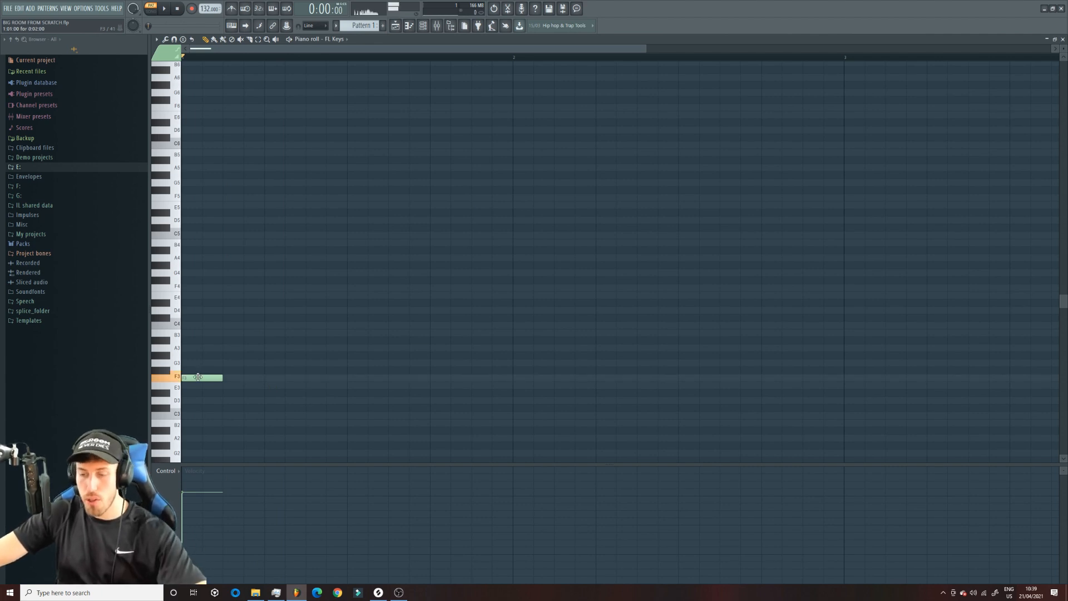
Step: Try C#3 and C3 notes directly after the F3 note, and transpose all three up two semitones and back down
{"action": "scroll", "coordinate": [251, 383], "scroll_direction": "down", "scroll_amount": 2}
{"action": "scroll", "coordinate": [252, 384], "scroll_direction": "down", "scroll_amount": 3}
{"action": "mouse_move", "coordinate": [228, 322]}
{"action": "left_mouse_down"}
{"action": "mouse_move", "coordinate": [189, 318]}
{"action": "mouse_move", "coordinate": [189, 341]}
{"action": "mouse_move", "coordinate": [244, 340]}
{"action": "mouse_move", "coordinate": [265, 311]}
{"action": "mouse_move", "coordinate": [265, 350]}
{"action": "left_mouse_up"}
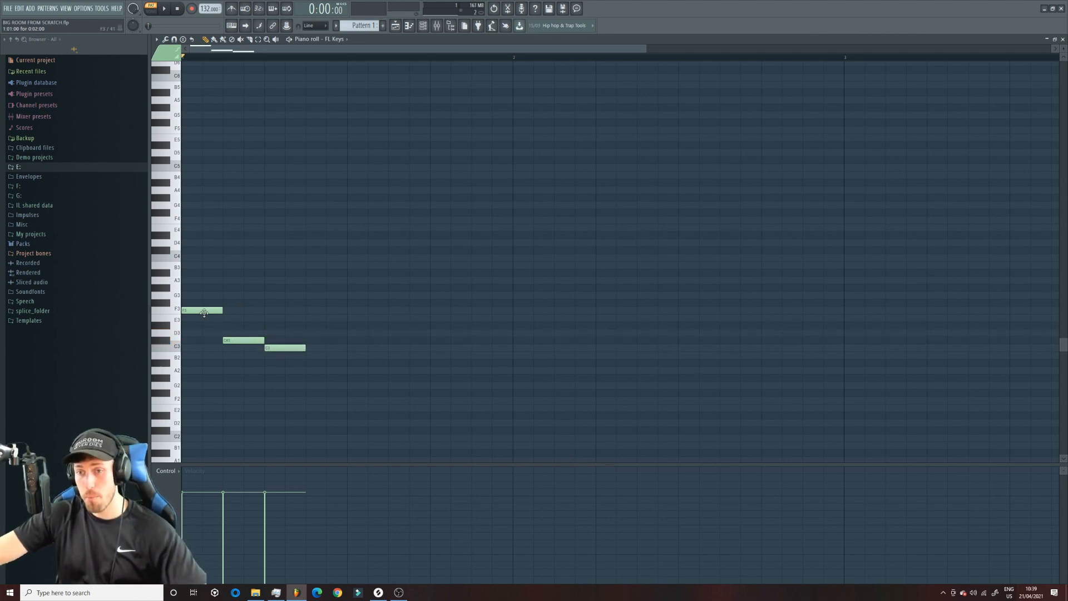
{"action": "key", "text": "Up"}
{"action": "key", "text": "Up"}
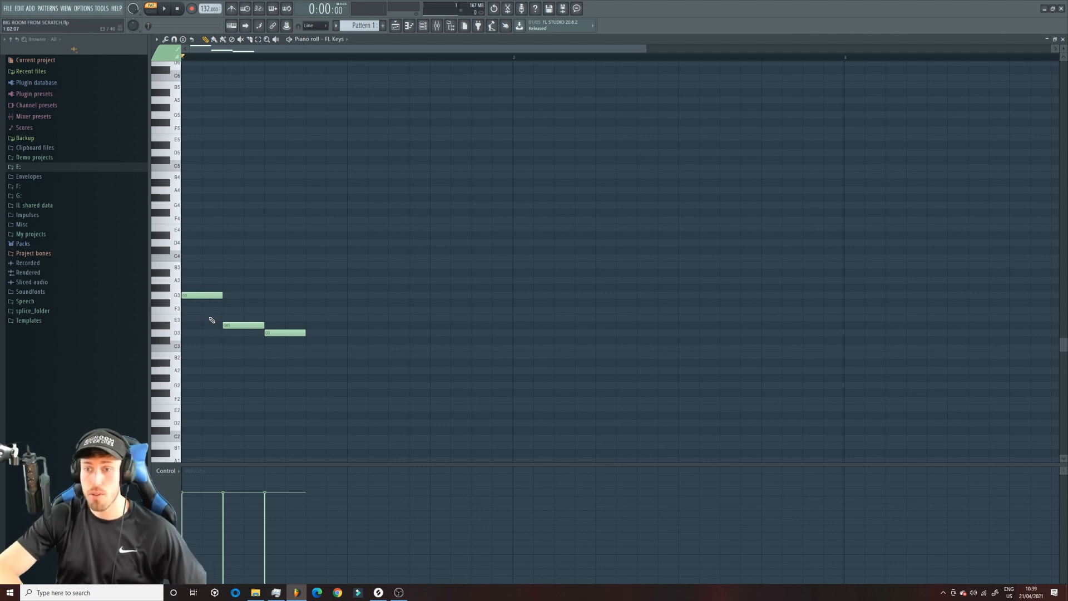
{"action": "key", "text": "Down"}
{"action": "key", "text": "Down"}
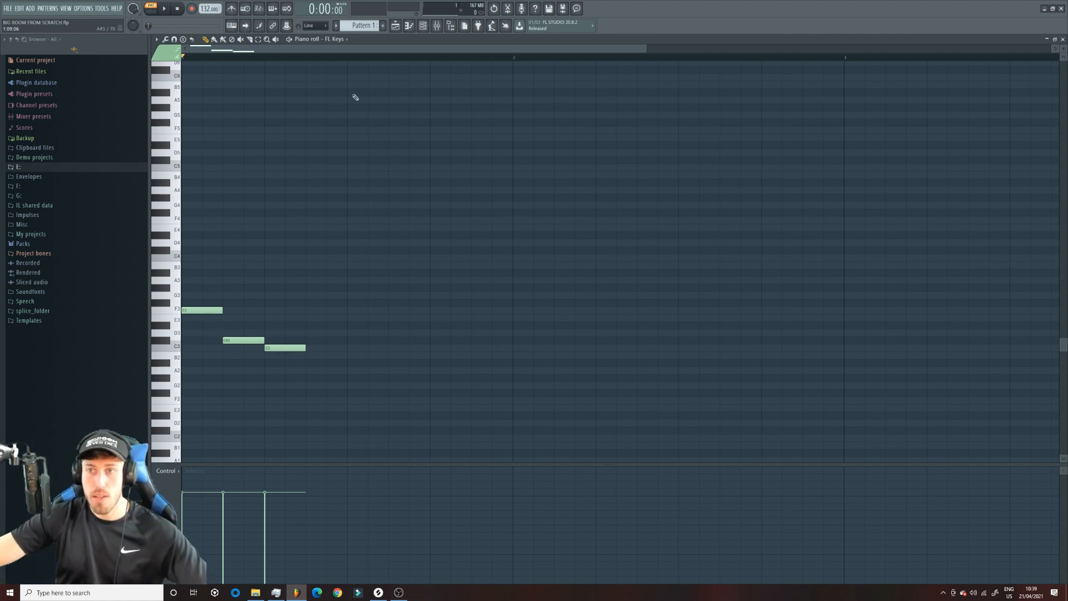
Step: Play the three-note phrase and delete its C#3 and C3 notes
{"action": "key", "text": "space"}
{"action": "key", "text": "space"}
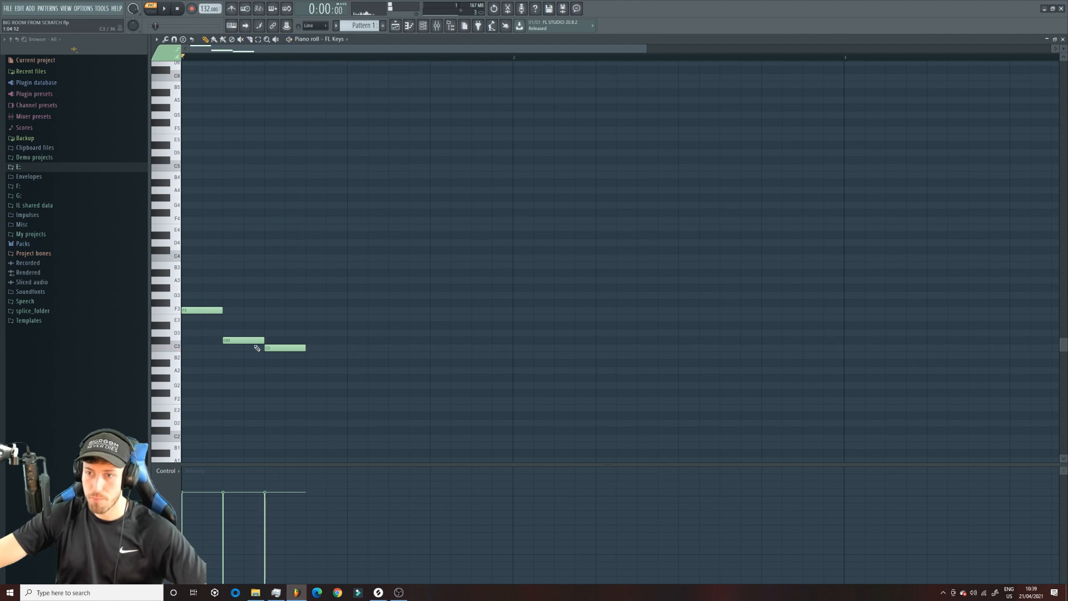
{"action": "right_click", "coordinate": [257, 341]}
{"action": "right_click", "coordinate": [285, 348]}
Step: Repeat the two-step F3 note on beats 2 to 4 of bar 1 and on beats 1 and 2 of bar 2
{"action": "left_click", "coordinate": [271, 310]}
{"action": "left_click", "coordinate": [350, 310]}
{"action": "left_click", "coordinate": [432, 310]}
{"action": "left_click", "coordinate": [523, 311]}
{"action": "left_click", "coordinate": [615, 318]}
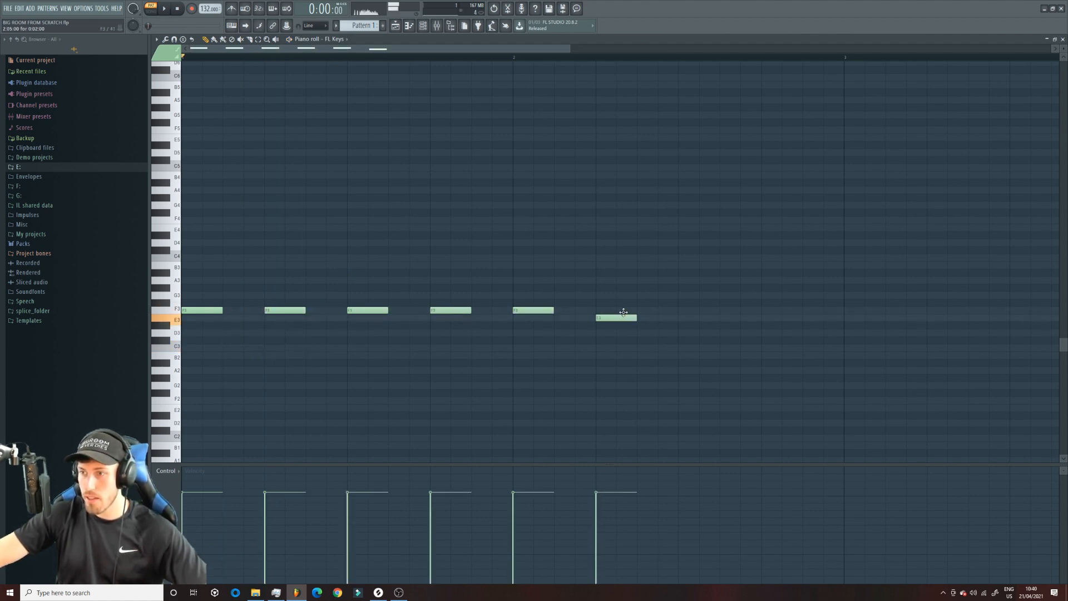
{"action": "left_click_drag", "start_coordinate": [623, 318], "coordinate": [623, 311]}
Step: Add a C#4 note on beat 3 and a C4 note on beat 4 of bar 2, and play the melody back
{"action": "key", "text": "space"}
{"action": "left_click_drag", "start_coordinate": [684, 237], "coordinate": [765, 259]}
{"action": "key", "text": "space"}
{"action": "key", "text": "space"}
{"action": "left_click", "coordinate": [763, 250]}
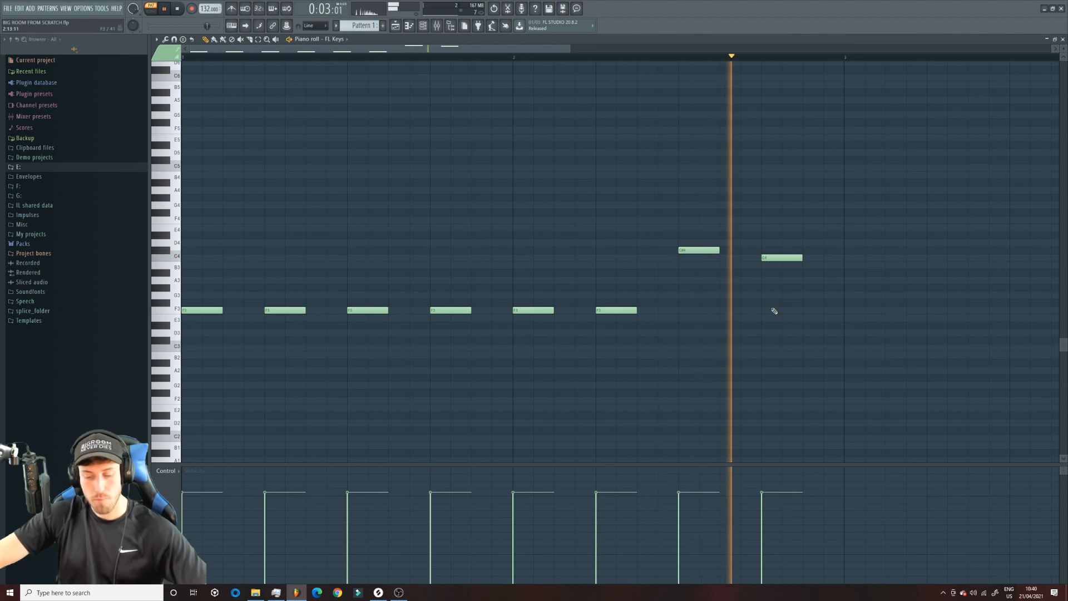
Step: Stop playback and delete every melody note except the first F3 note
{"action": "key", "text": "space"}
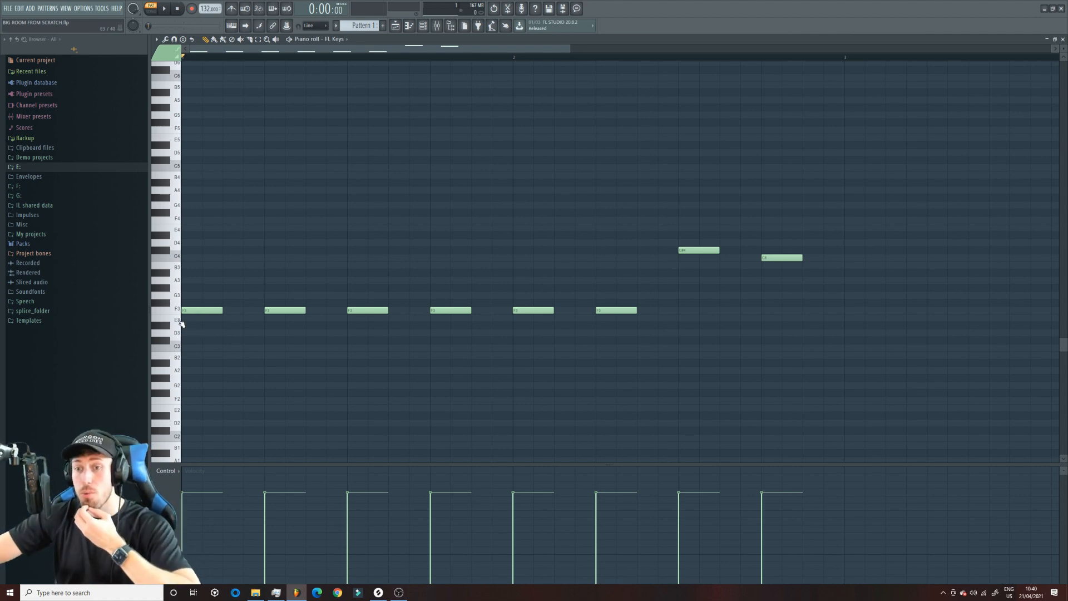
{"action": "right_click", "coordinate": [698, 250]}
{"action": "right_click", "coordinate": [781, 257]}
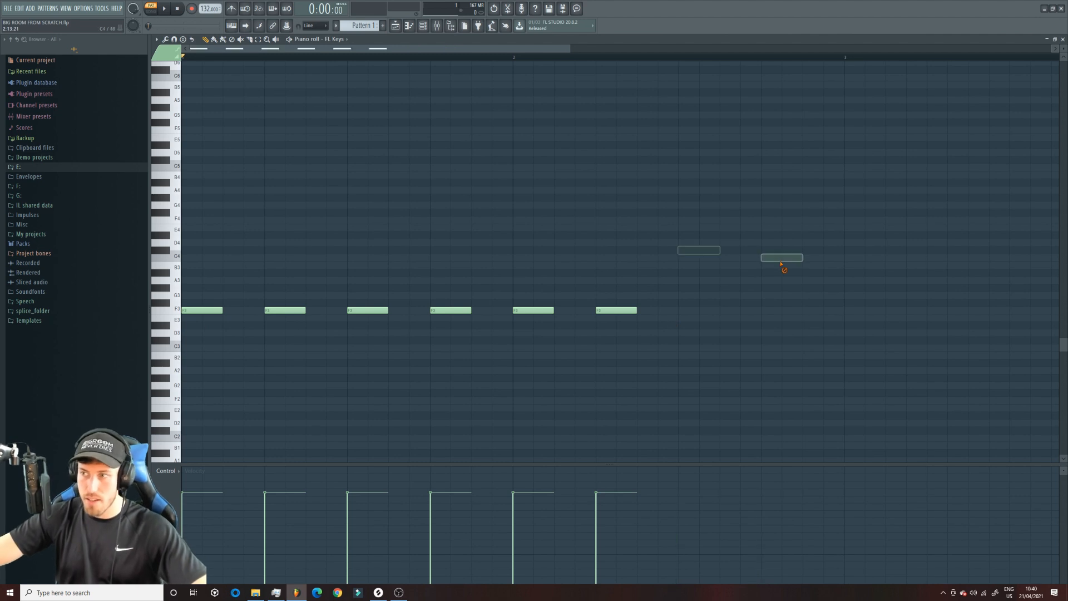
{"action": "right_click", "coordinate": [285, 309]}
{"action": "right_click", "coordinate": [368, 310]}
{"action": "right_click", "coordinate": [450, 310]}
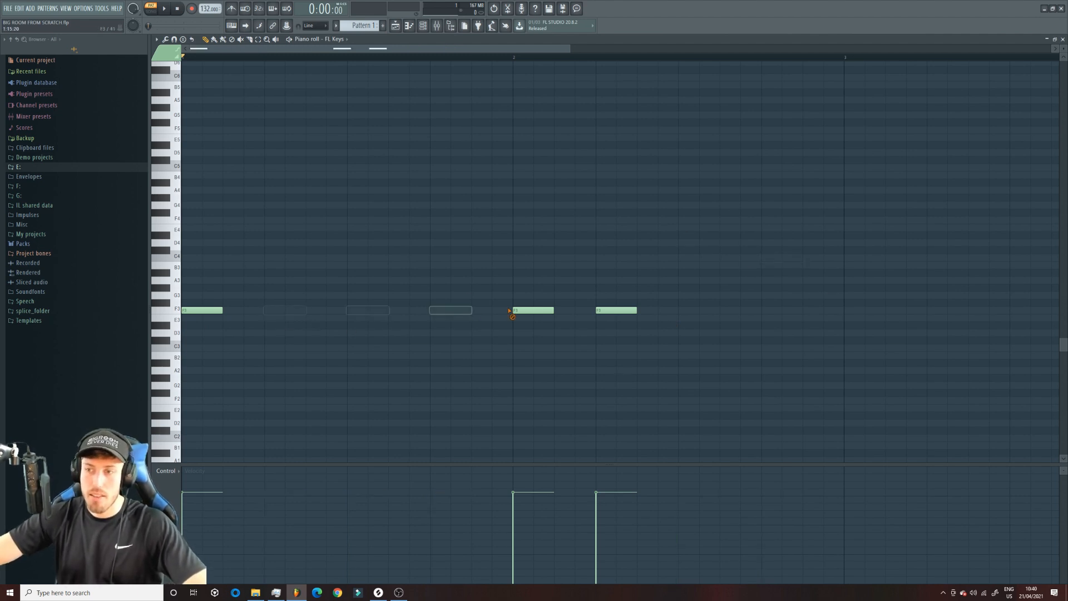
{"action": "right_click", "coordinate": [616, 309]}
{"action": "right_click", "coordinate": [533, 309]}
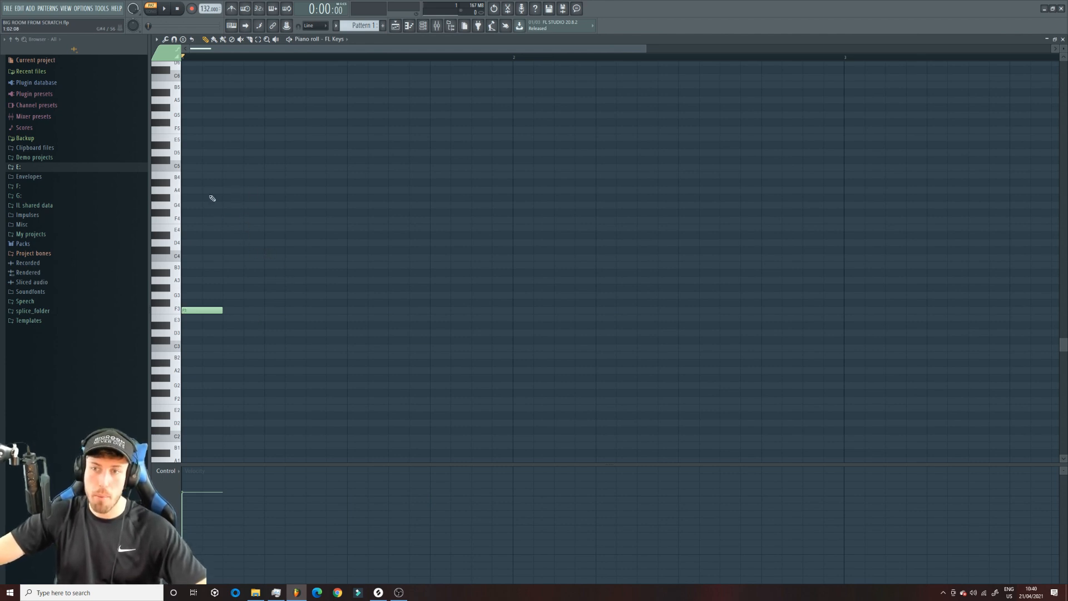
Step: Add a C#5 note on beat 2 and a C5 note on beat 3 of bar 1, checking them in playback
{"action": "left_click", "coordinate": [225, 160]}
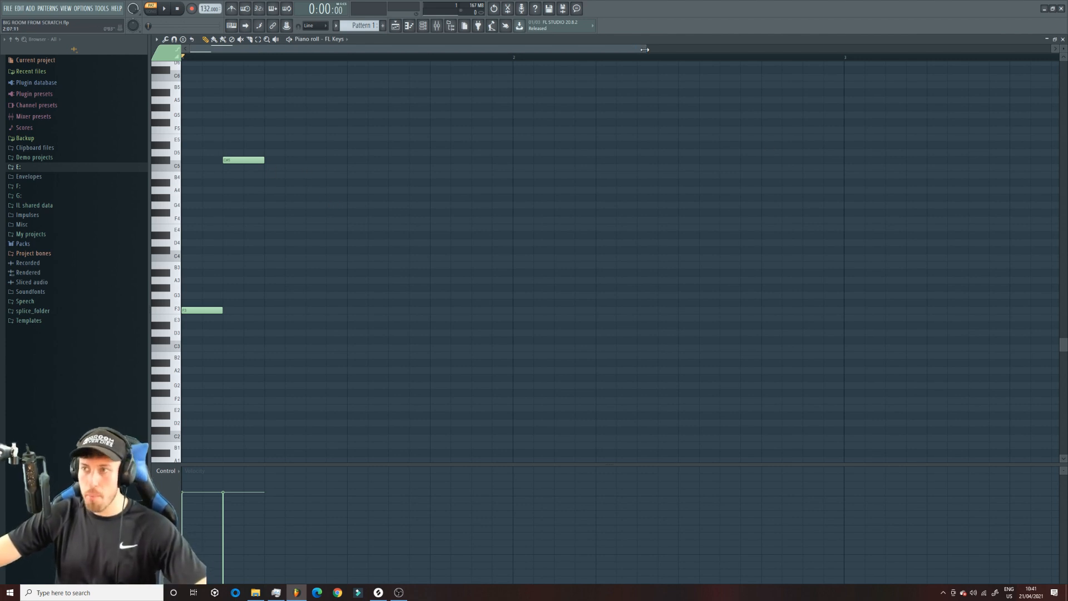
{"action": "left_click_drag", "start_coordinate": [644, 49], "coordinate": [1052, 49]}
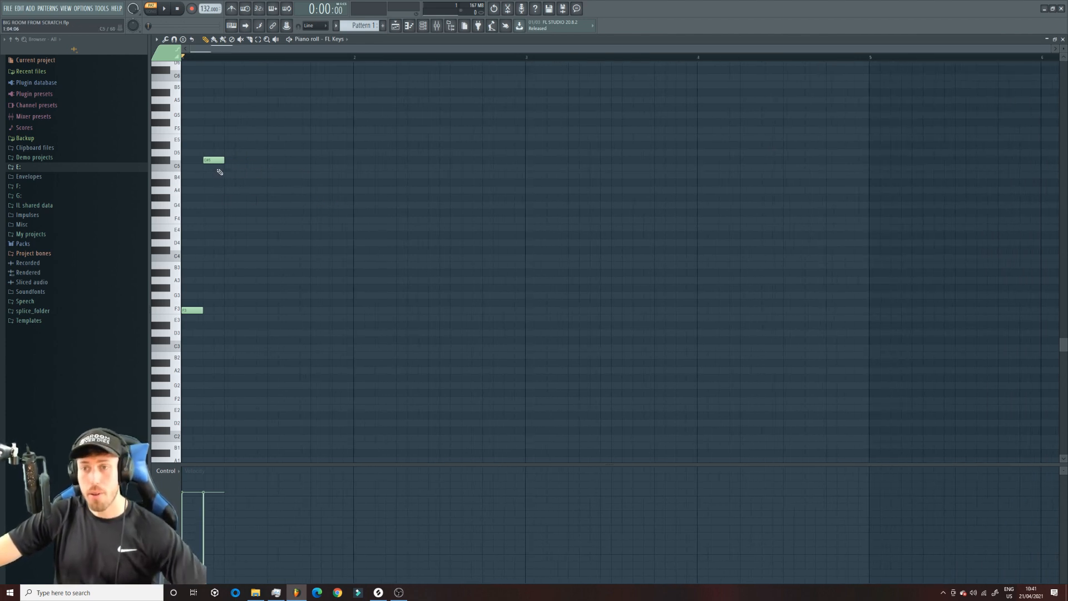
{"action": "key", "text": "space"}
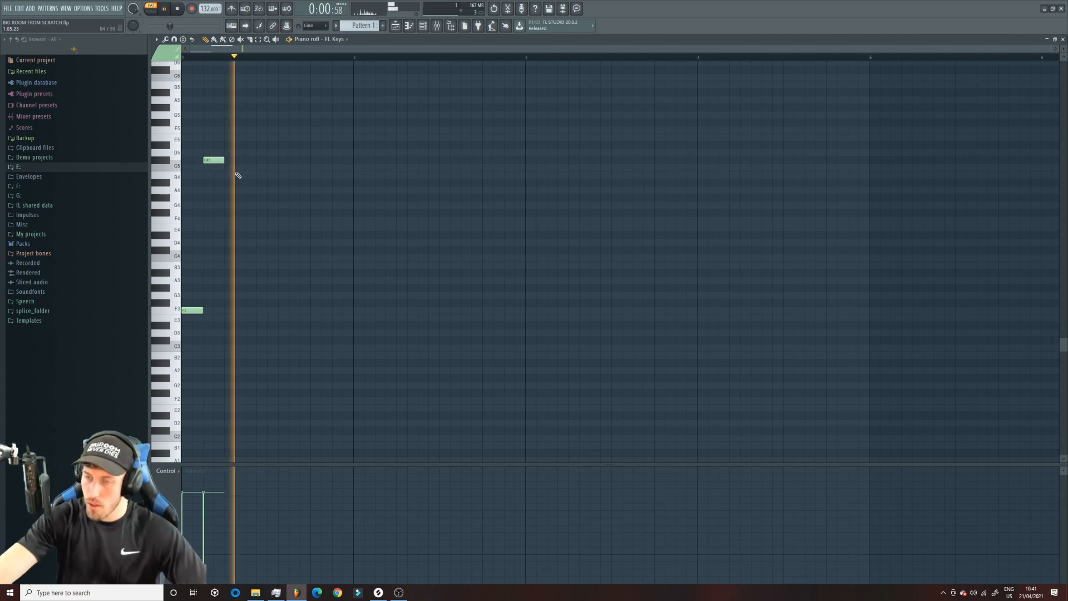
{"action": "left_click_drag", "start_coordinate": [208, 160], "coordinate": [273, 167]}
{"action": "left_click", "coordinate": [262, 160]}
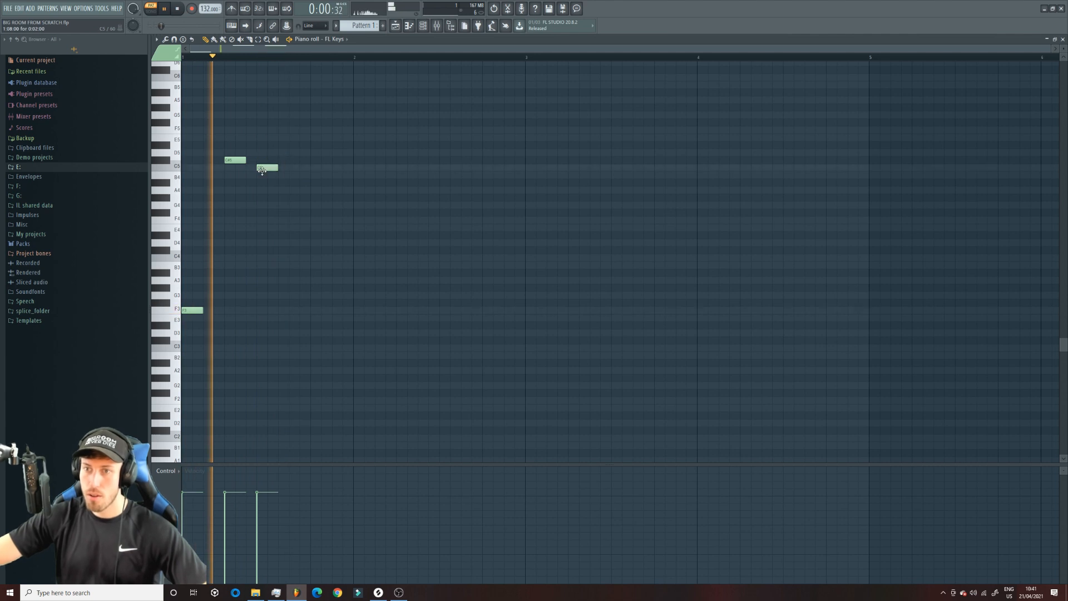
{"action": "key", "text": "space"}
{"action": "key", "text": "space"}
Step: Try C5, C5, C#5, A4, G#4 and F4 notes in sequence from step 15 of bar 1 to step 9 of bar 2
{"action": "left_click_drag", "start_coordinate": [318, 214], "coordinate": [343, 167]}
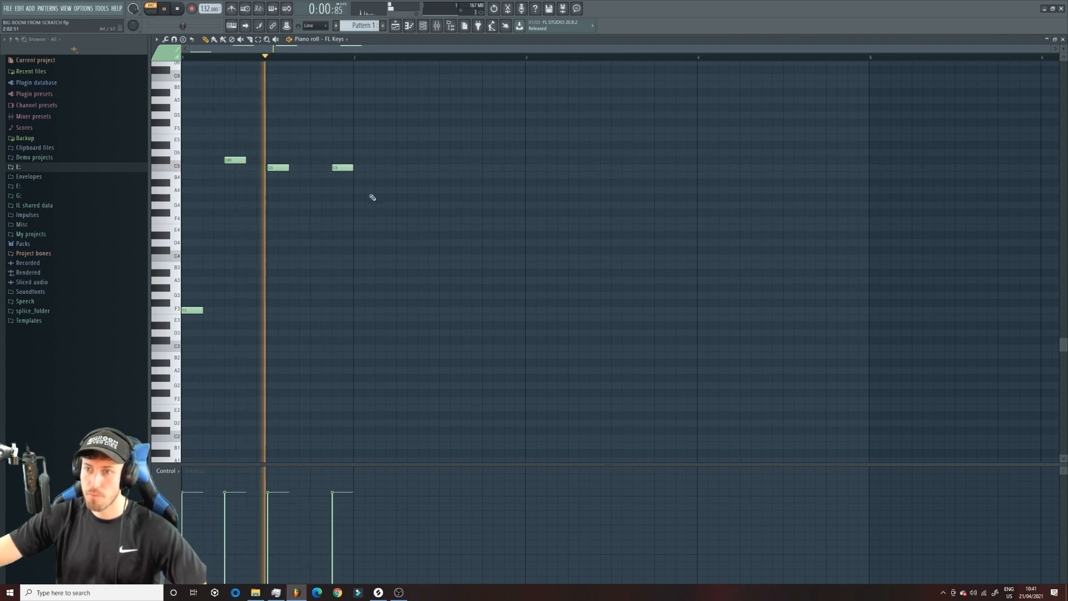
{"action": "left_click", "coordinate": [362, 167]}
{"action": "left_click_drag", "start_coordinate": [383, 154], "coordinate": [384, 163]}
{"action": "left_click", "coordinate": [400, 190]}
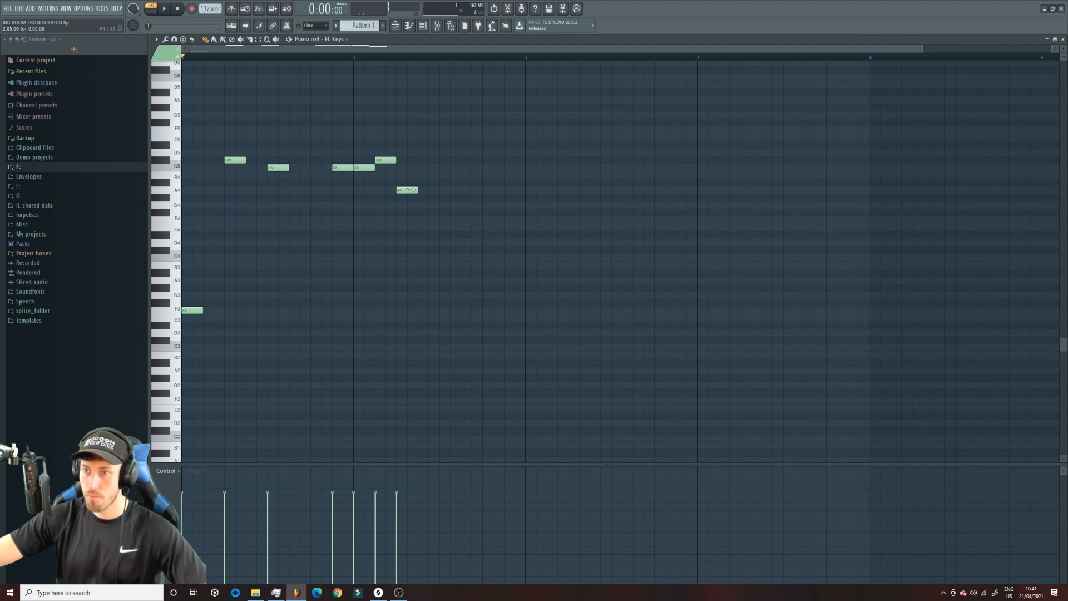
{"action": "left_click", "coordinate": [419, 199]}
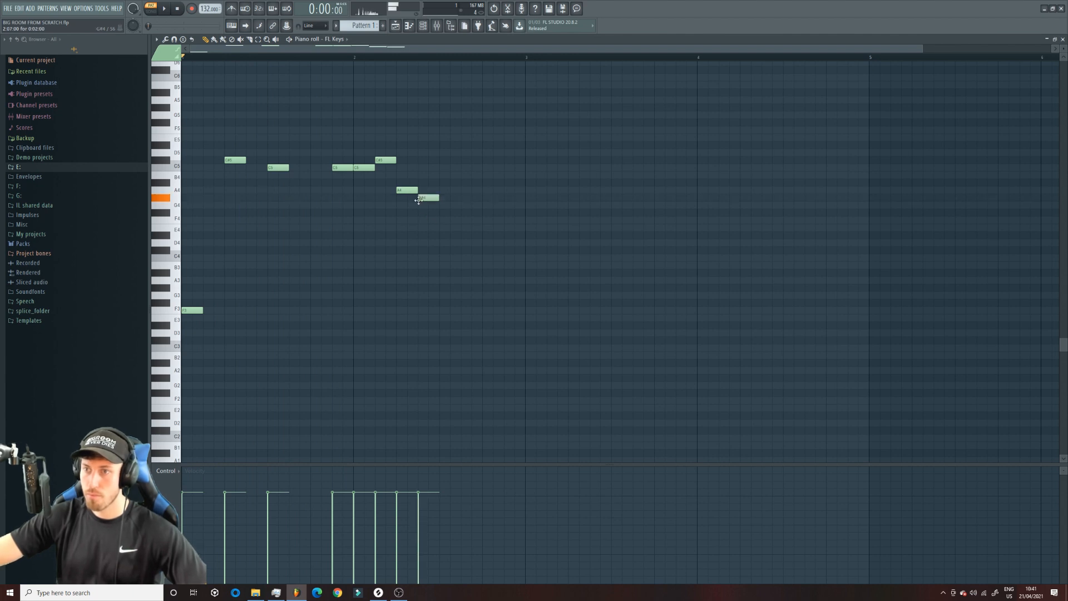
{"action": "left_click", "coordinate": [444, 212]}
{"action": "left_click_drag", "start_coordinate": [445, 213], "coordinate": [445, 221]}
Step: Play the phrase and try C5 in place of A4 and G4 in place of G#4 in bar 2
{"action": "key", "text": "space"}
{"action": "left_click", "coordinate": [421, 205]}
{"action": "right_click", "coordinate": [420, 199]}
{"action": "left_click_drag", "start_coordinate": [408, 191], "coordinate": [407, 167]}
{"action": "key", "text": "space"}
{"action": "key", "text": "space"}
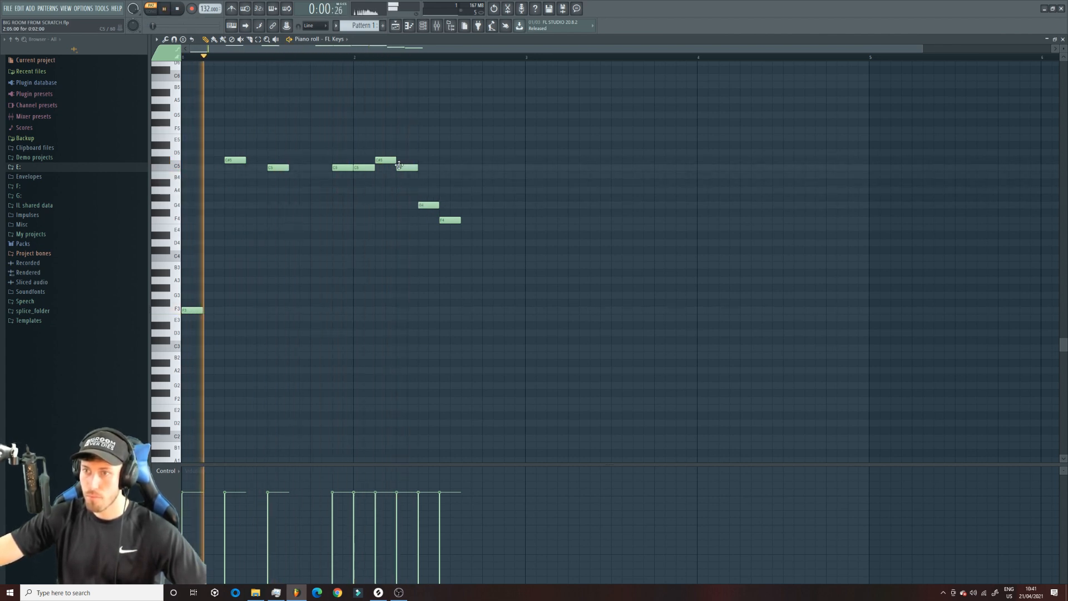
Step: Try A#4 in place of the bar 2 G4, re-enter the closing F4 note and replay the phrase
{"action": "left_click_drag", "start_coordinate": [428, 204], "coordinate": [428, 182]}
{"action": "left_click_drag", "start_coordinate": [451, 223], "coordinate": [448, 217]}
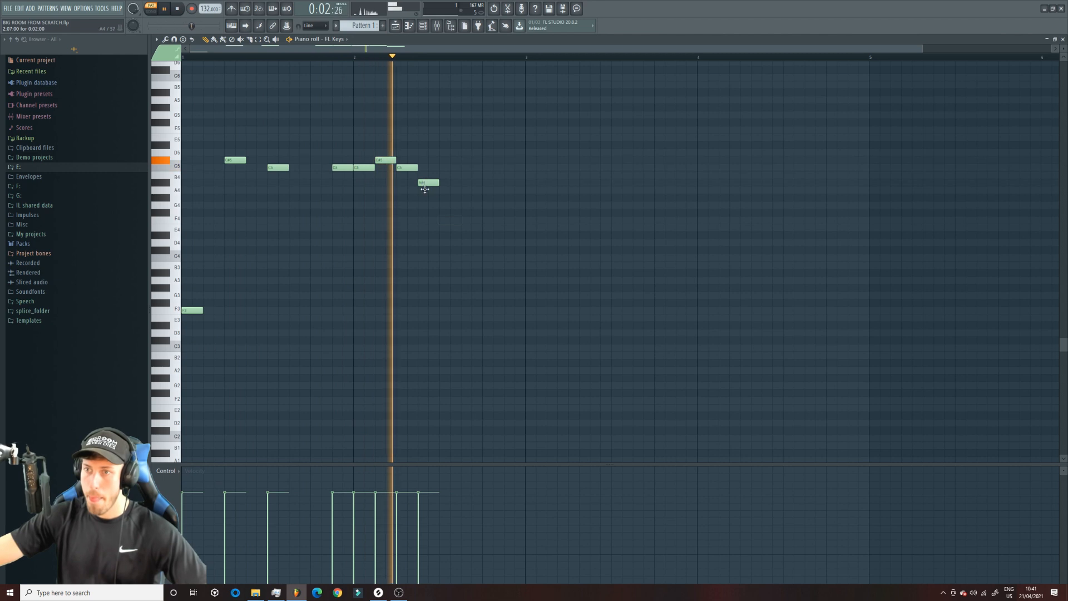
{"action": "left_click", "coordinate": [442, 197]}
{"action": "left_click_drag", "start_coordinate": [446, 197], "coordinate": [445, 220]}
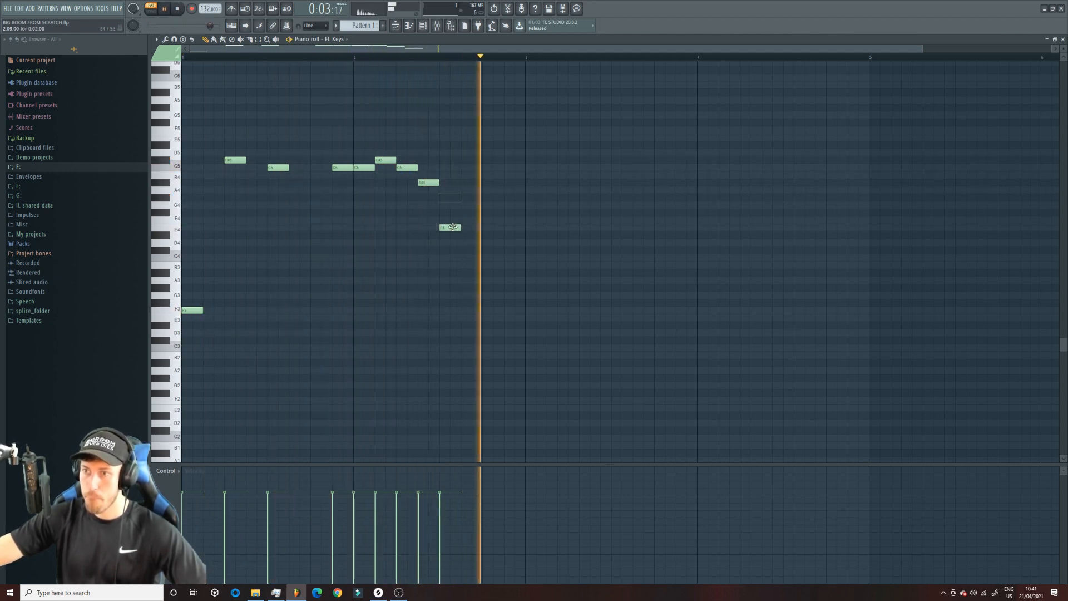
{"action": "left_click", "coordinate": [386, 58]}
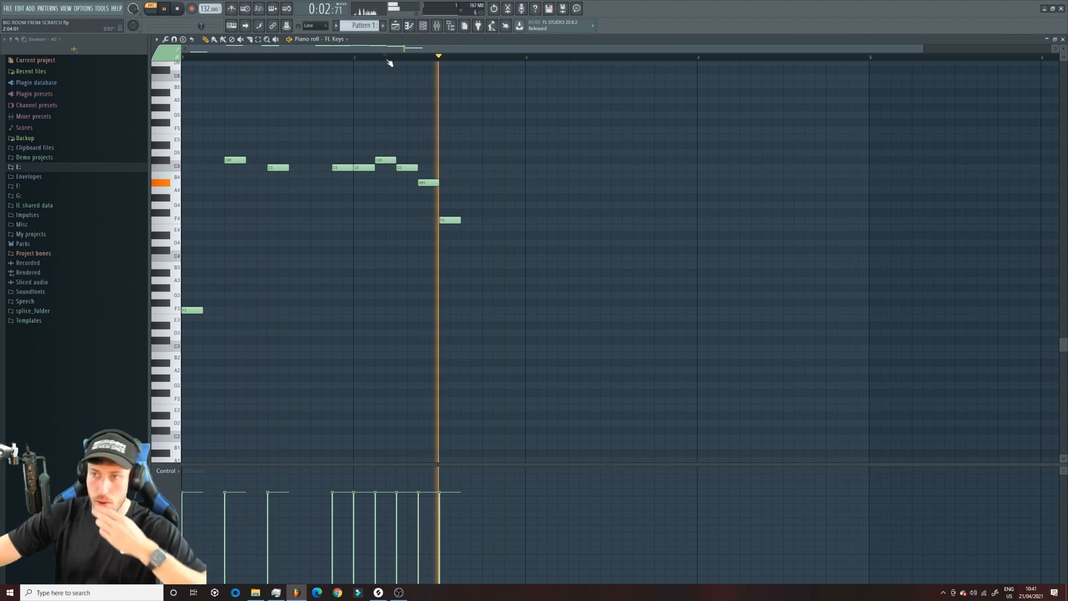
Step: Replace the last C5 of bar 1 with A#4 and clear the bar 2 notes before the closing F4
{"action": "right_click", "coordinate": [342, 167]}
{"action": "right_click", "coordinate": [364, 168]}
{"action": "right_click", "coordinate": [386, 161]}
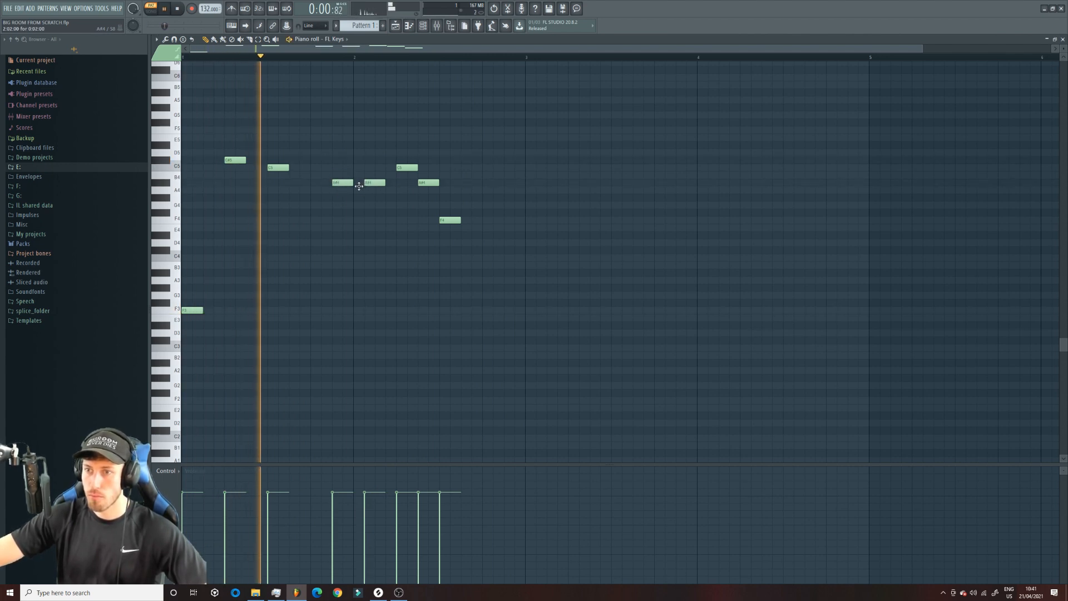
{"action": "right_click", "coordinate": [407, 168]}
{"action": "right_click", "coordinate": [428, 183]}
{"action": "key", "text": "space"}
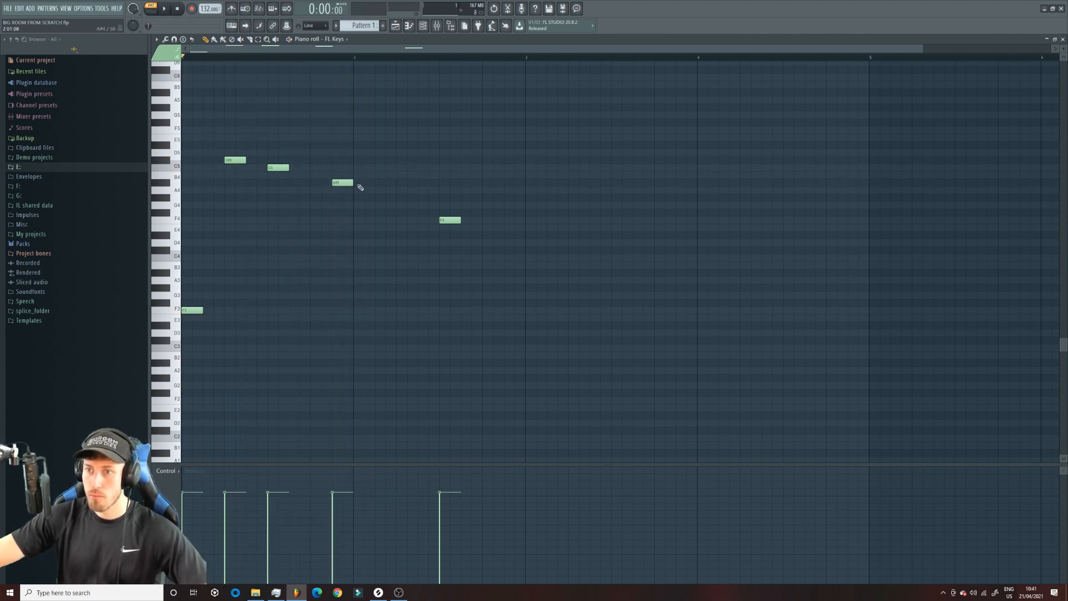
Step: Enter A#4, C5 and A#4 on steps 1, 3 and 5 of bar 2, delete the F4 and try a G4 on step 7
{"action": "left_click", "coordinate": [385, 167]}
{"action": "left_click", "coordinate": [401, 183]}
{"action": "right_click", "coordinate": [453, 220]}
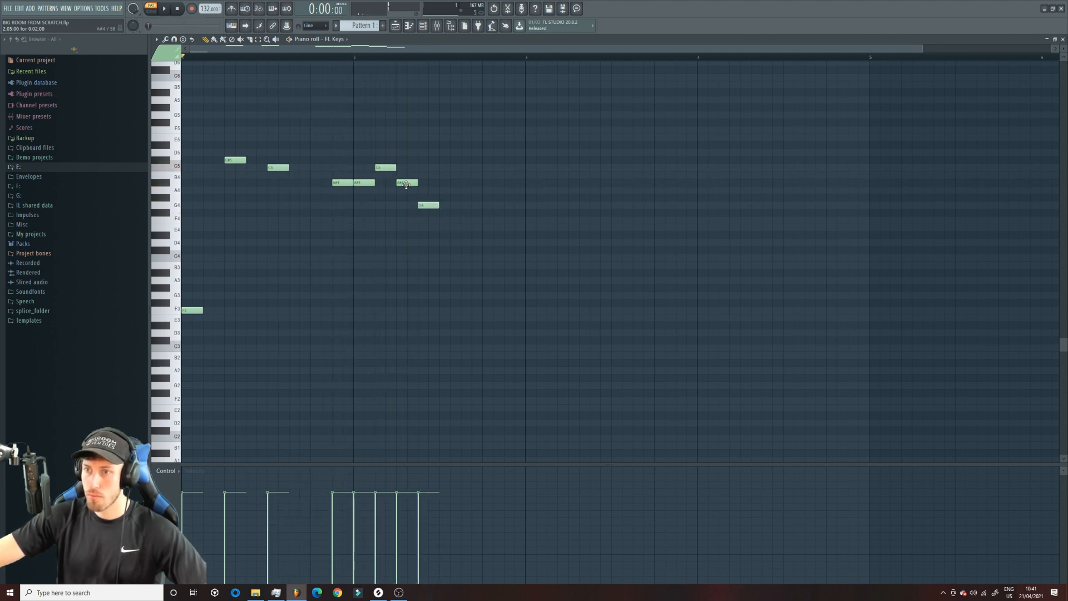
{"action": "key", "text": "space"}
{"action": "right_click", "coordinate": [422, 205]}
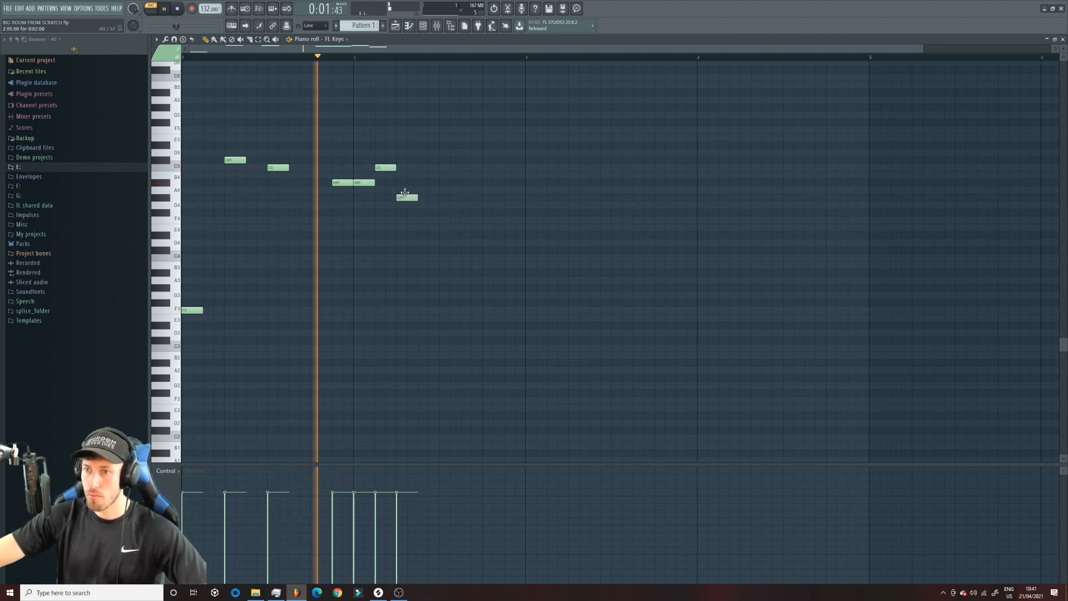
Step: Set the step 5 note of bar 2 to G#4 and add G4 on step 7 and F4 on steps 9 and 12
{"action": "key", "text": "space"}
{"action": "left_click_drag", "start_coordinate": [407, 192], "coordinate": [407, 198]}
{"action": "left_click", "coordinate": [428, 205]}
{"action": "key", "text": "space"}
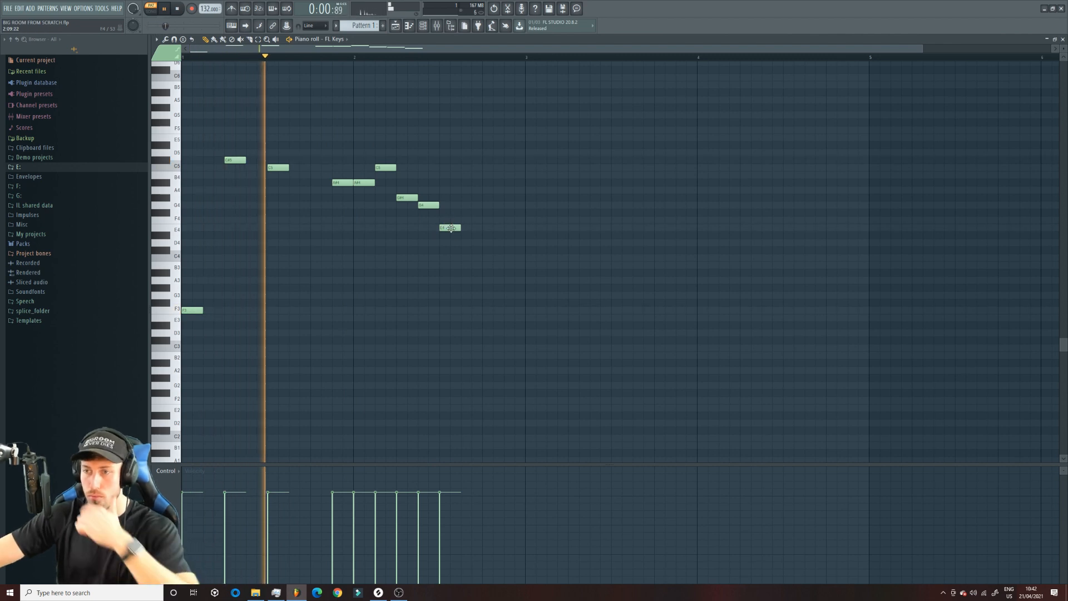
{"action": "left_click_drag", "start_coordinate": [447, 225], "coordinate": [447, 217]}
{"action": "left_click", "coordinate": [472, 220]}
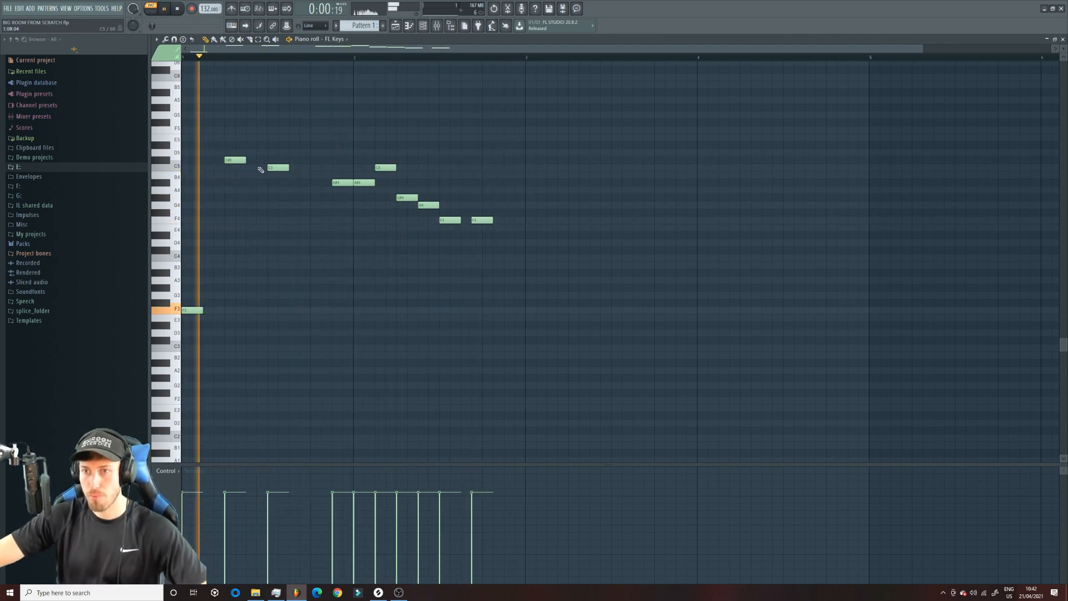
Step: Add one-step C#5 and C5 notes on steps 7 and 12 of bar 1, and make its A#4 a one-step note on step 16
{"action": "key", "text": "space"}
{"action": "left_click", "coordinate": [301, 168]}
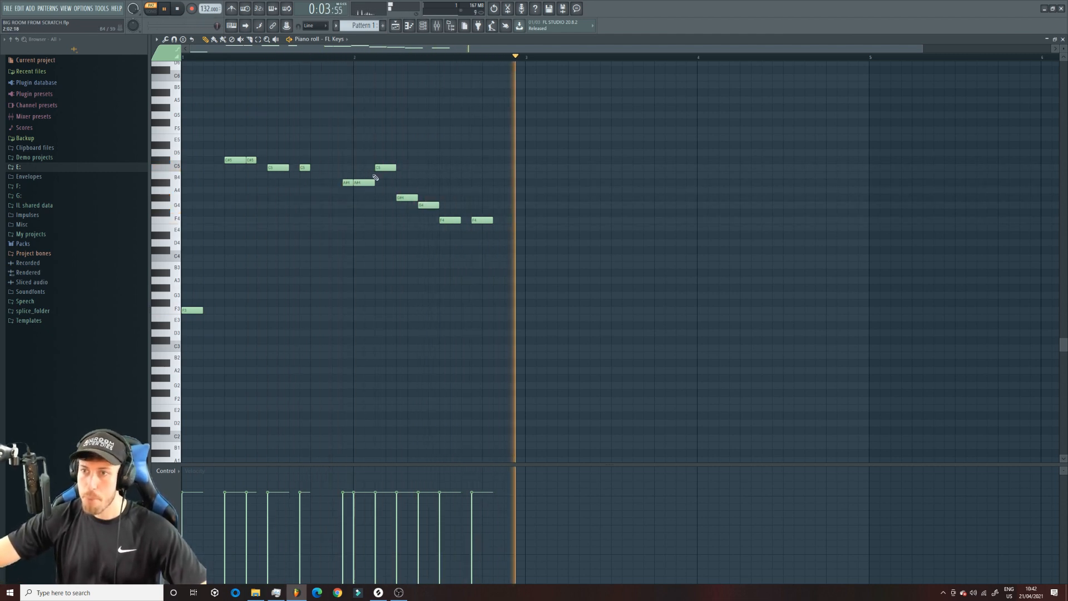
Step: Replace the bar 2 C5 with a one-step A#4 and shorten the G4 and final F4 notes to one step
{"action": "right_click", "coordinate": [388, 167]}
{"action": "left_click", "coordinate": [378, 182]}
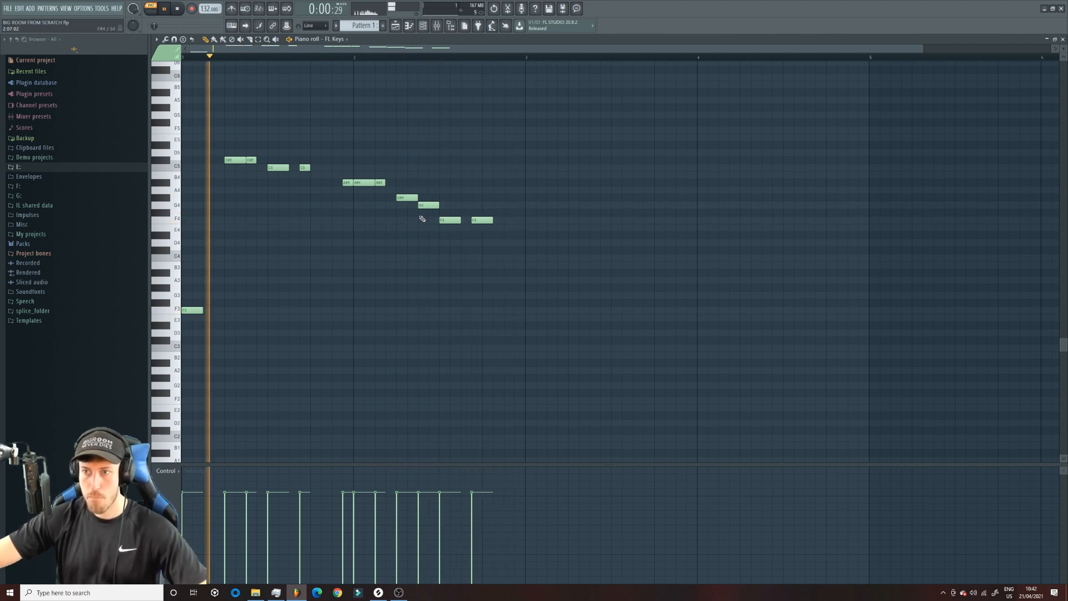
{"action": "left_click_drag", "start_coordinate": [437, 205], "coordinate": [427, 206]}
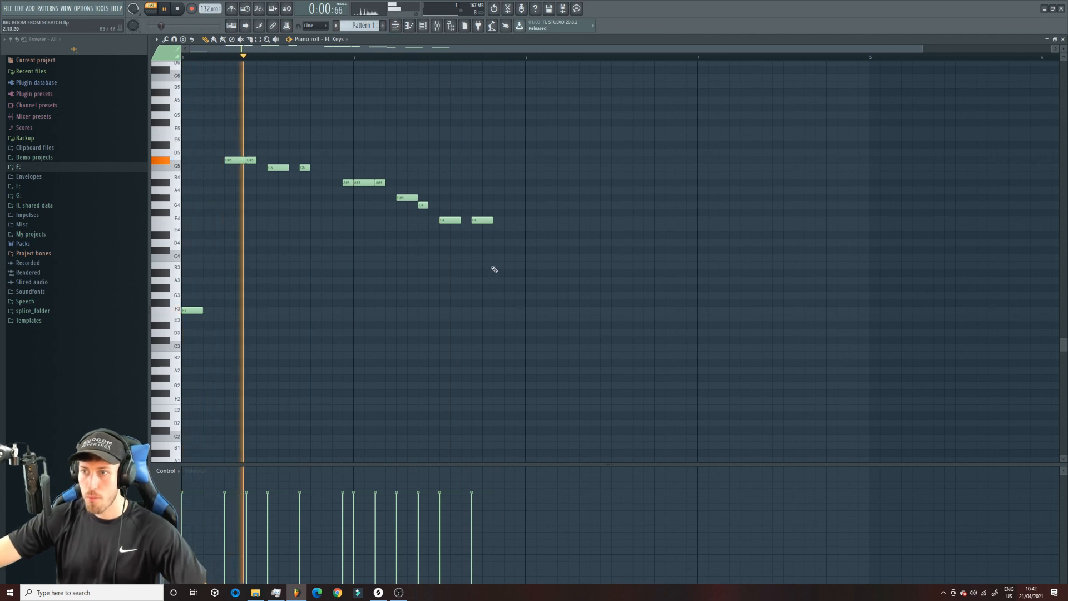
{"action": "left_click_drag", "start_coordinate": [493, 220], "coordinate": [481, 220]}
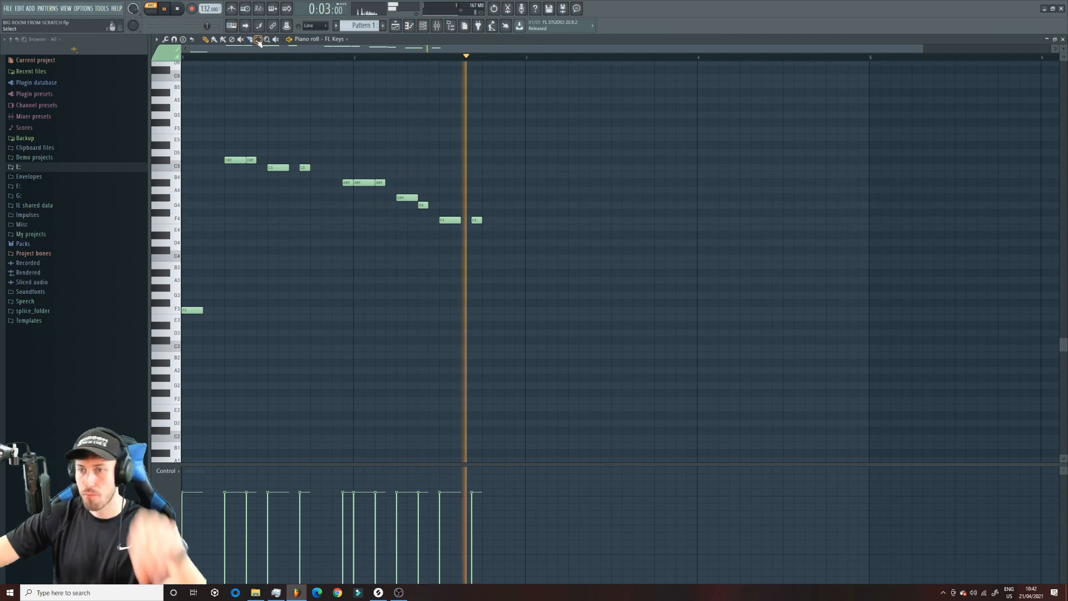
Step: Move the whole melody to start in bar 3 and back to bar 1, and expand the E: folder in the browser
{"action": "left_click_drag", "start_coordinate": [603, 382], "coordinate": [194, 57]}
{"action": "left_click_drag", "start_coordinate": [186, 317], "coordinate": [533, 314]}
{"action": "left_click", "coordinate": [15, 169]}
{"action": "left_click_drag", "start_coordinate": [2, 70], "coordinate": [2, 192]}
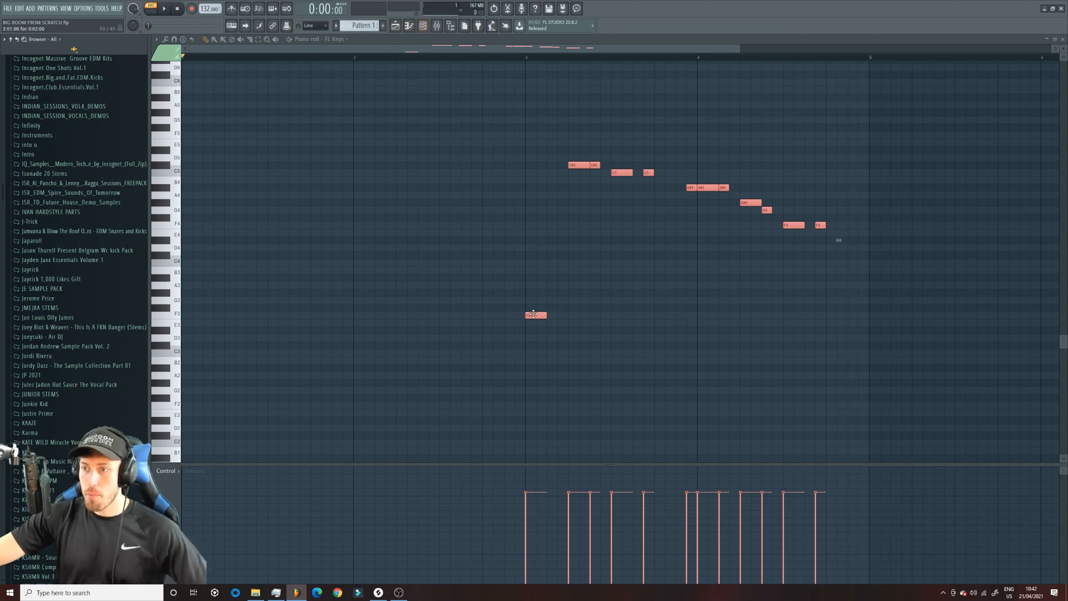
{"action": "left_click_drag", "start_coordinate": [542, 314], "coordinate": [138, 346]}
Step: Place the melody pattern at bar 1 of Track 1, and insert a new empty pattern and place it at bar 3 of Track 2
{"action": "left_click", "coordinate": [404, 32]}
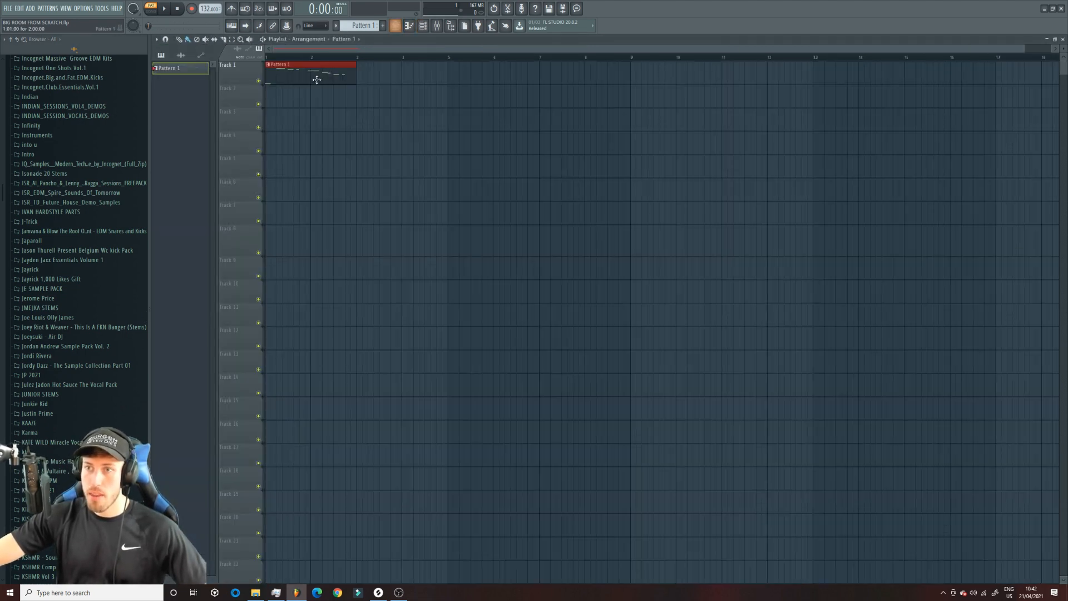
{"action": "left_click", "coordinate": [361, 26]}
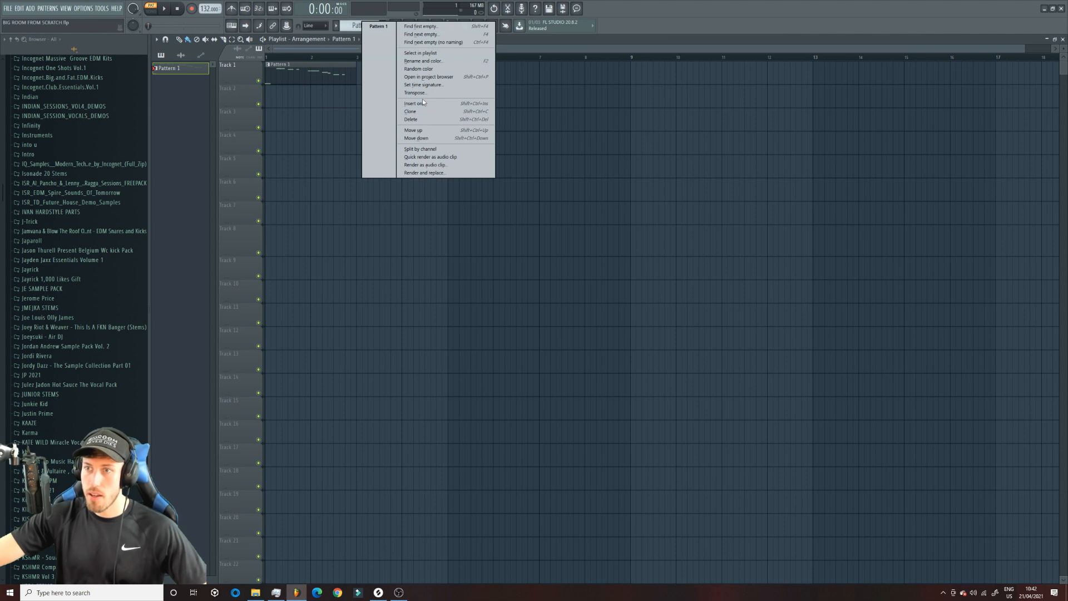
{"action": "left_click", "coordinate": [422, 104]}
{"action": "left_click", "coordinate": [395, 25]}
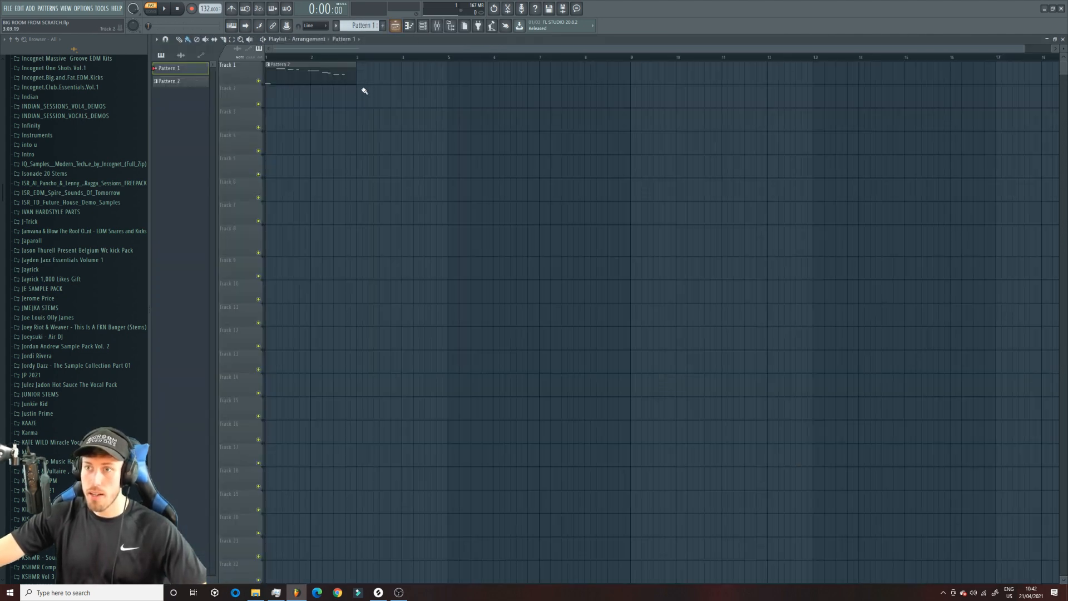
{"action": "double_click", "coordinate": [370, 99]}
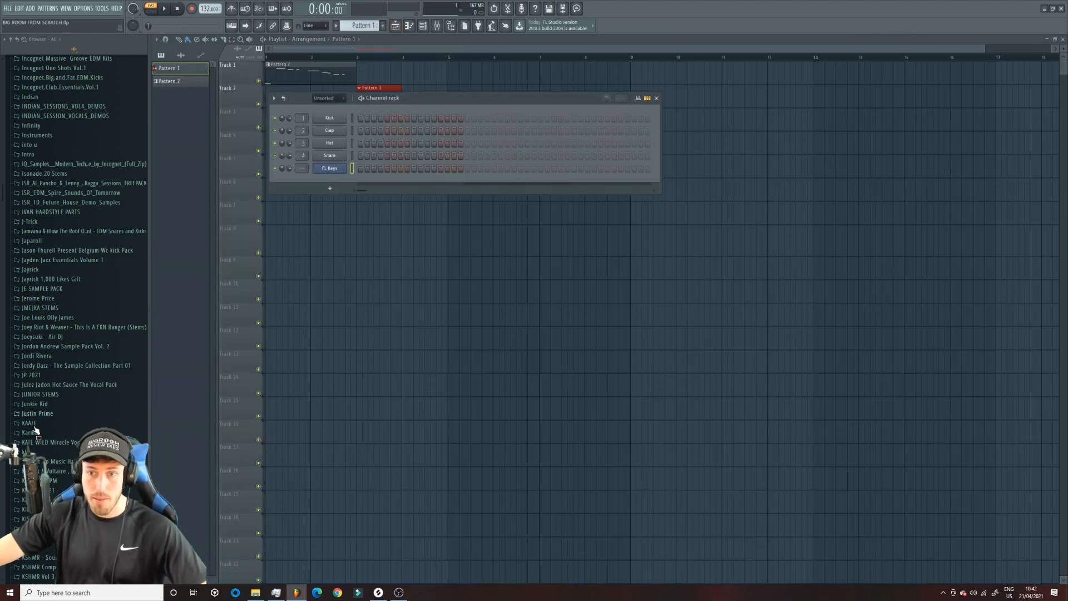
Step: Open the Rave Room Sample Pack folder and preview samples in its ARPS and DRUM LOOPS folders
{"action": "left_click_drag", "start_coordinate": [3, 209], "coordinate": [2, 297]}
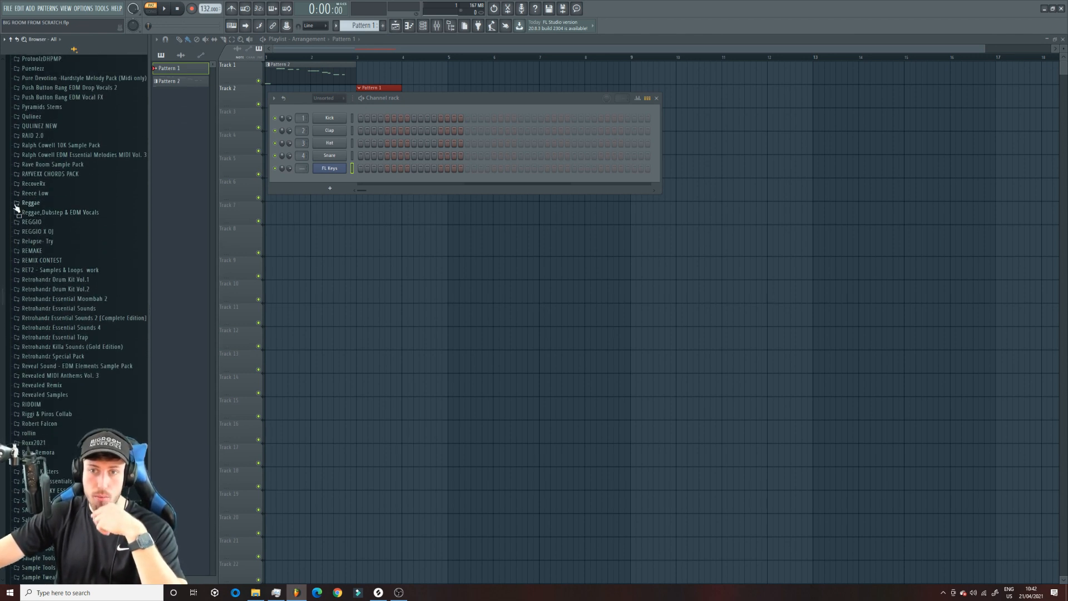
{"action": "left_click", "coordinate": [40, 164]}
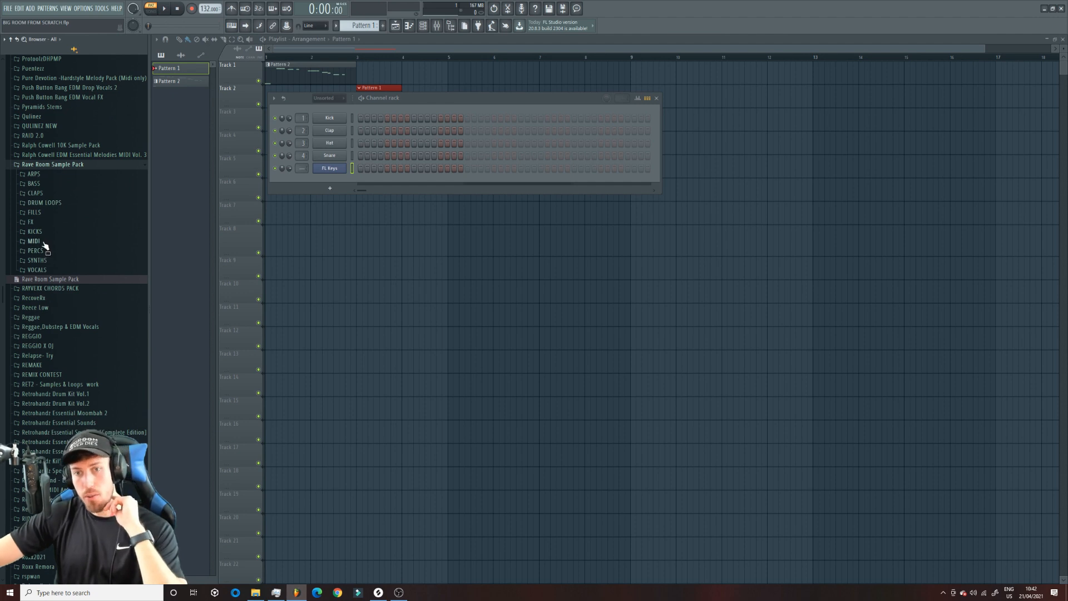
{"action": "left_click", "coordinate": [38, 175]}
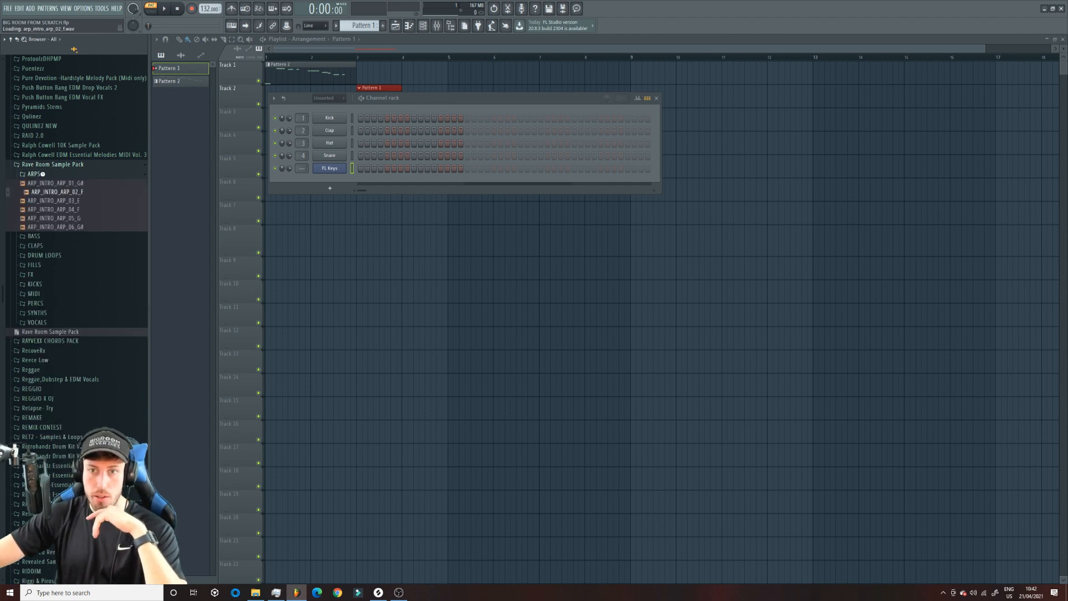
{"action": "left_click", "coordinate": [37, 174]}
{"action": "left_click", "coordinate": [44, 203]}
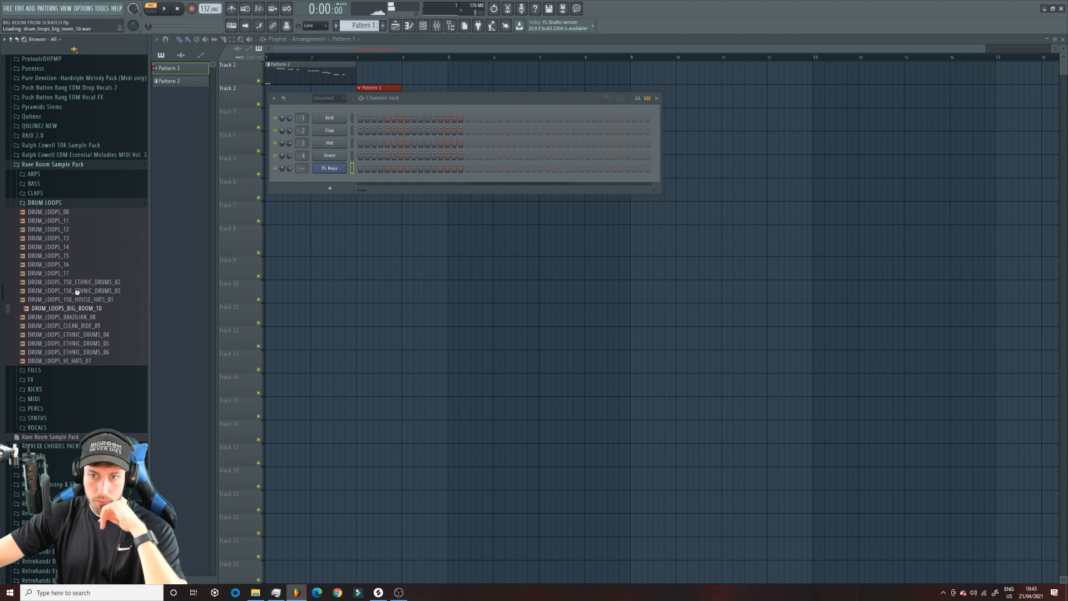
{"action": "left_click", "coordinate": [49, 203]}
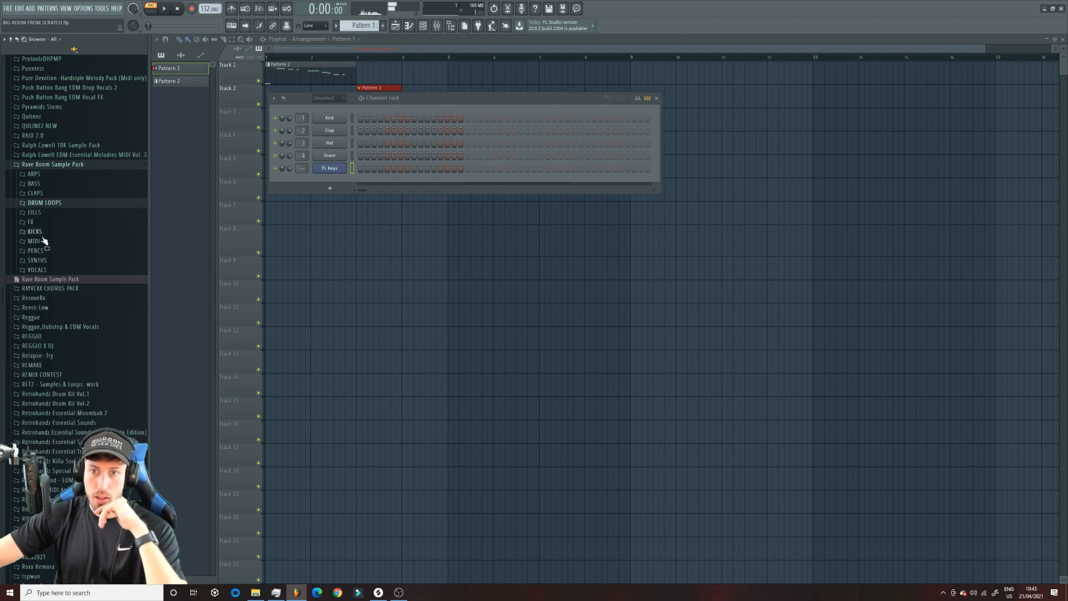
Step: Preview samples in the sample pack's KICKS folder, and open its MIDI folder instead
{"action": "left_click", "coordinate": [36, 232]}
{"action": "left_click", "coordinate": [49, 267]}
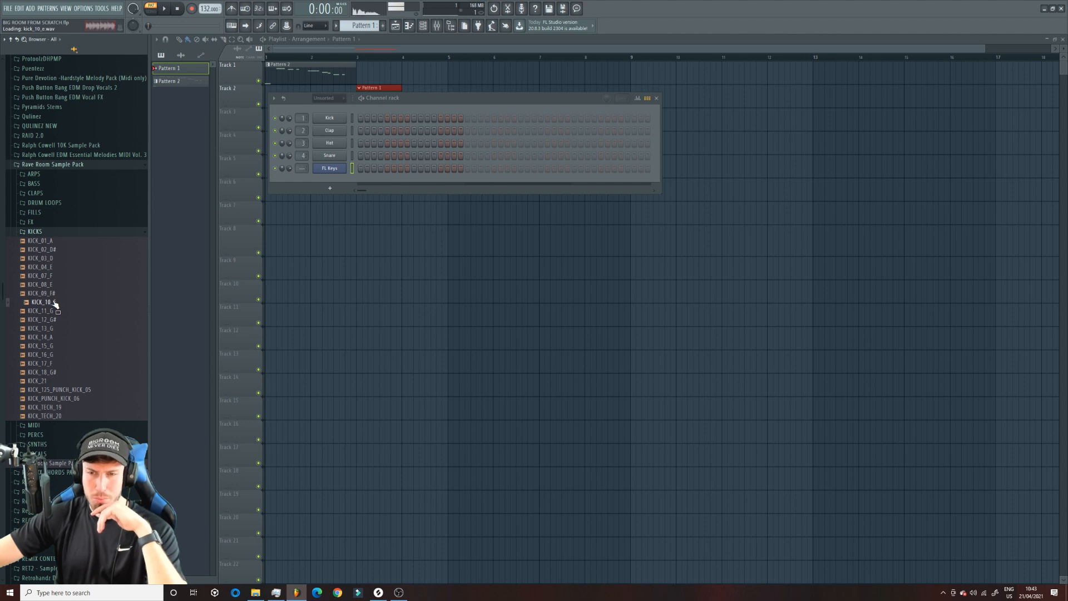
{"action": "left_click", "coordinate": [47, 233]}
{"action": "left_click", "coordinate": [41, 242]}
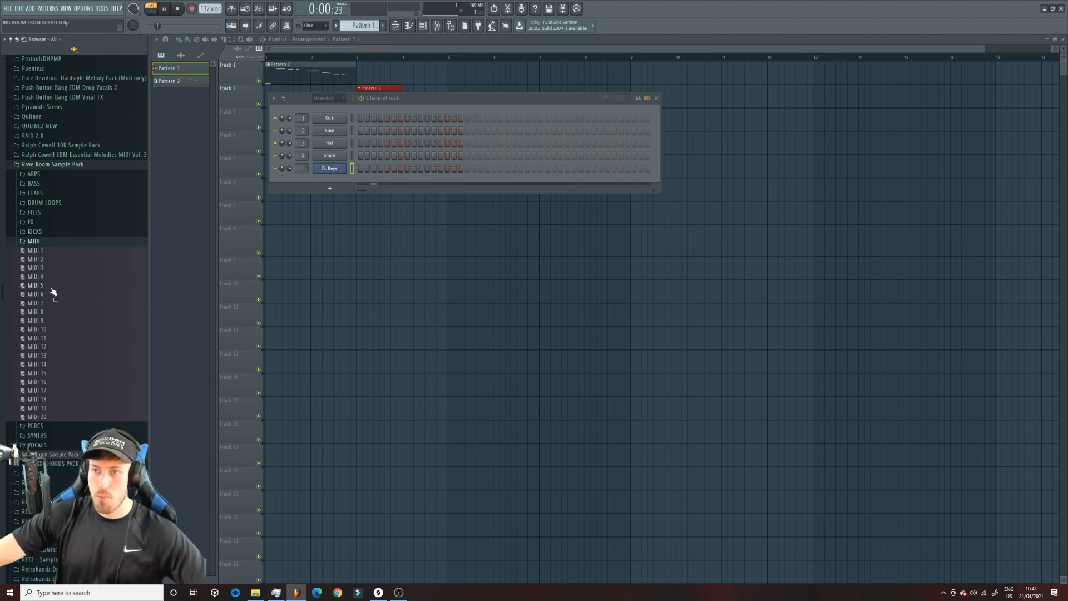
Step: Open the FL Keys piano roll for Pattern 1 and load MIDI 5 into it
{"action": "left_click_drag", "start_coordinate": [327, 172], "coordinate": [327, 173]}
{"action": "key", "text": "space"}
{"action": "right_click", "coordinate": [327, 173]}
{"action": "left_click", "coordinate": [373, 169]}
{"action": "right_click", "coordinate": [329, 168]}
{"action": "left_click", "coordinate": [366, 168]}
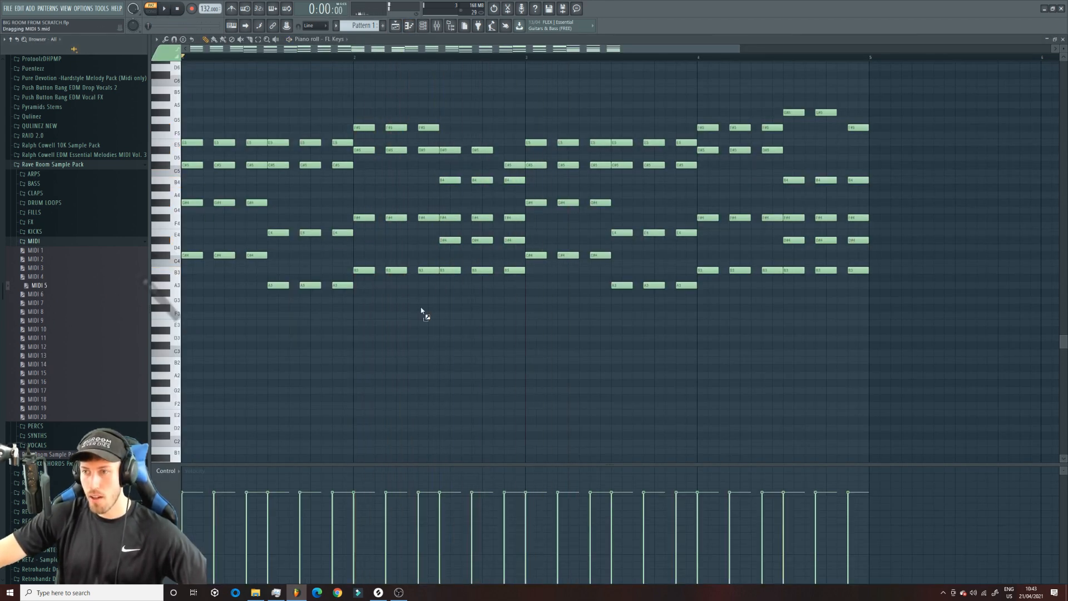
{"action": "left_click_drag", "start_coordinate": [290, 335], "coordinate": [269, 362]}
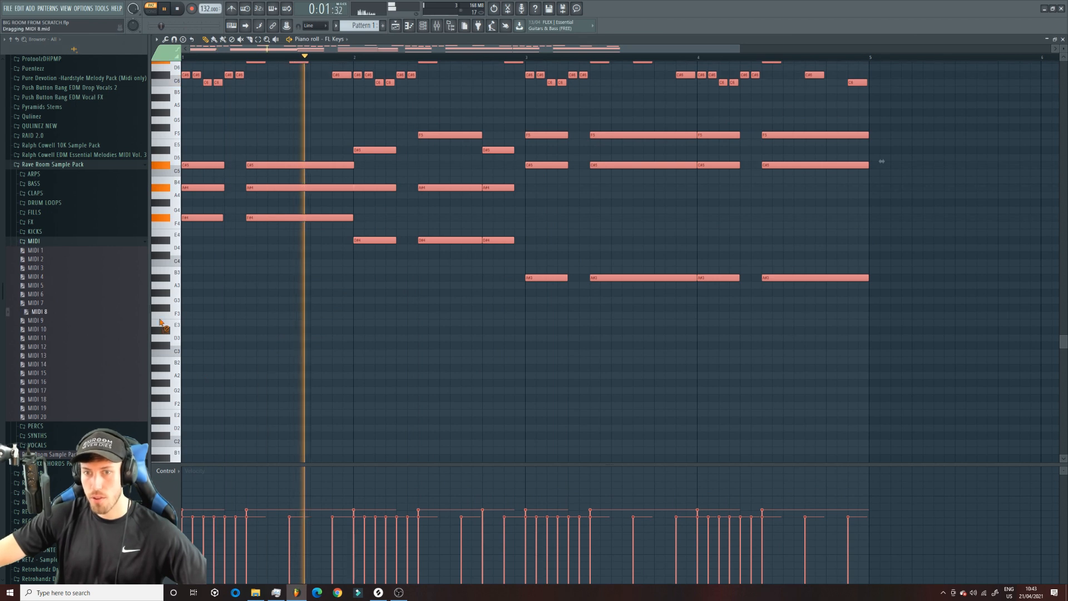
Step: Audition MIDI 8 and MIDI 13 from the sample pack in the FL Keys piano roll
{"action": "left_click_drag", "start_coordinate": [31, 310], "coordinate": [216, 346]}
{"action": "scroll", "coordinate": [205, 386], "scroll_direction": "up", "scroll_amount": 3}
{"action": "left_click_drag", "start_coordinate": [40, 355], "coordinate": [431, 84]}
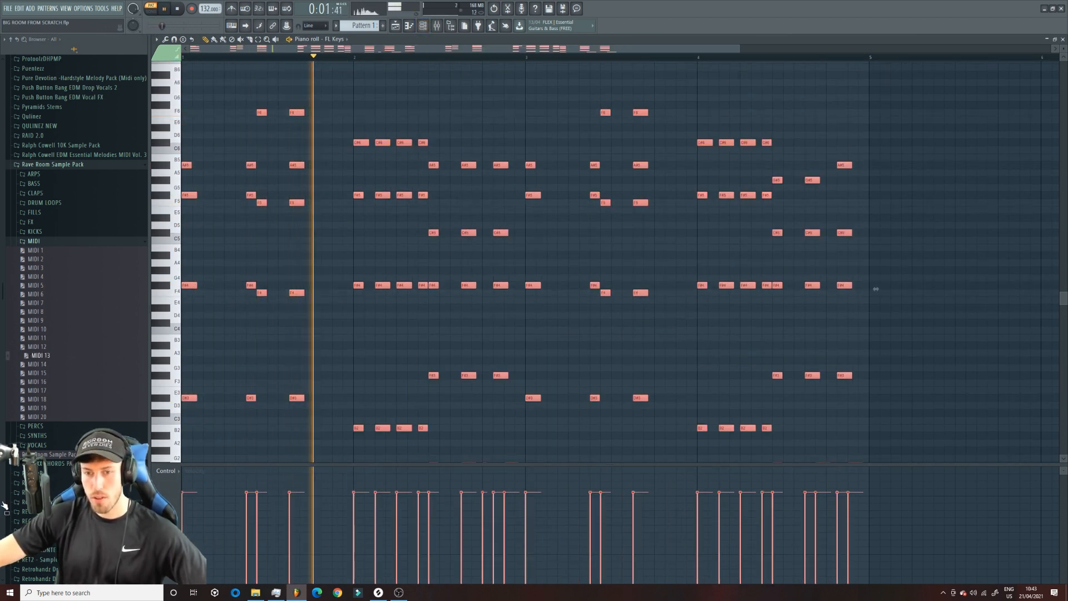
{"action": "left_click", "coordinate": [304, 337]}
{"action": "right_click", "coordinate": [304, 337]}
{"action": "scroll", "coordinate": [306, 345], "scroll_direction": "down", "scroll_amount": 2}
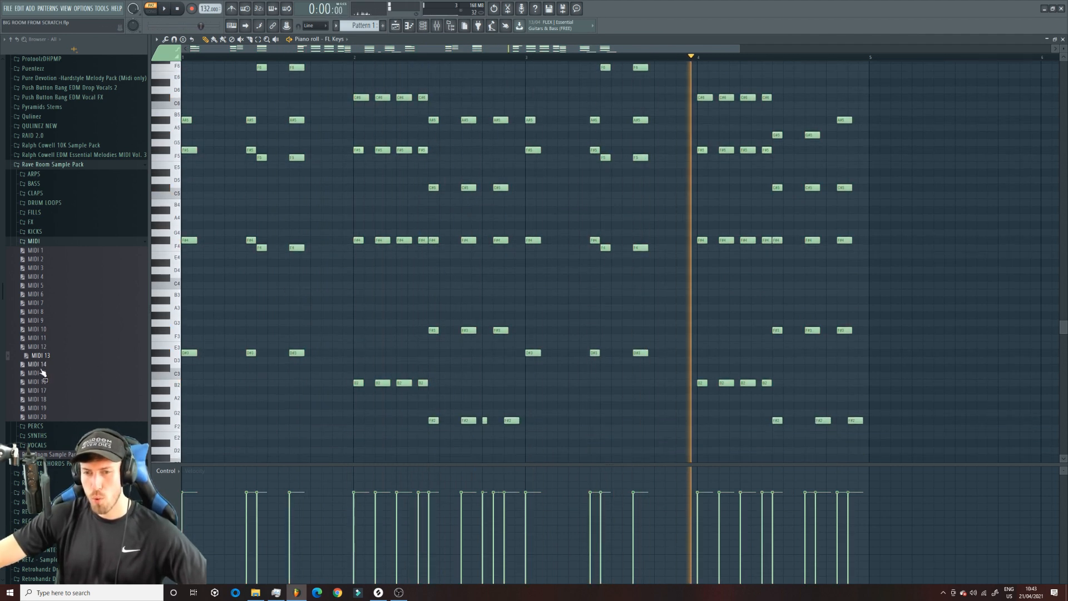
Step: Load MIDI 14, MIDI 16 and MIDI 17 one after another into the piano roll to audition them
{"action": "left_click_drag", "start_coordinate": [375, 278], "coordinate": [379, 283]}
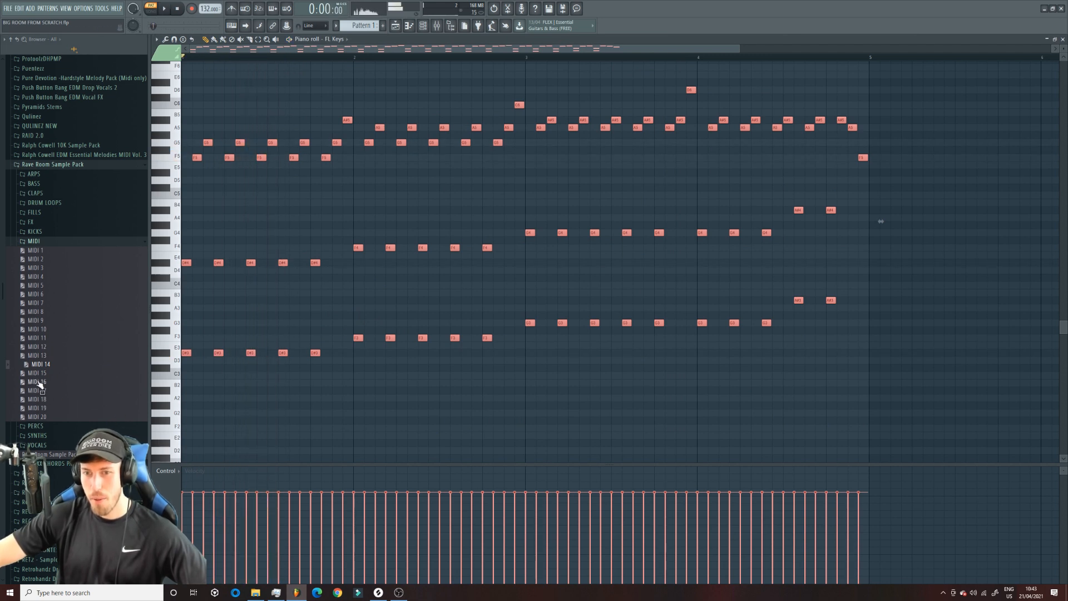
{"action": "left_click_drag", "start_coordinate": [38, 374], "coordinate": [448, 321]}
{"action": "key", "text": "space"}
{"action": "left_click_drag", "start_coordinate": [41, 391], "coordinate": [573, 259]}
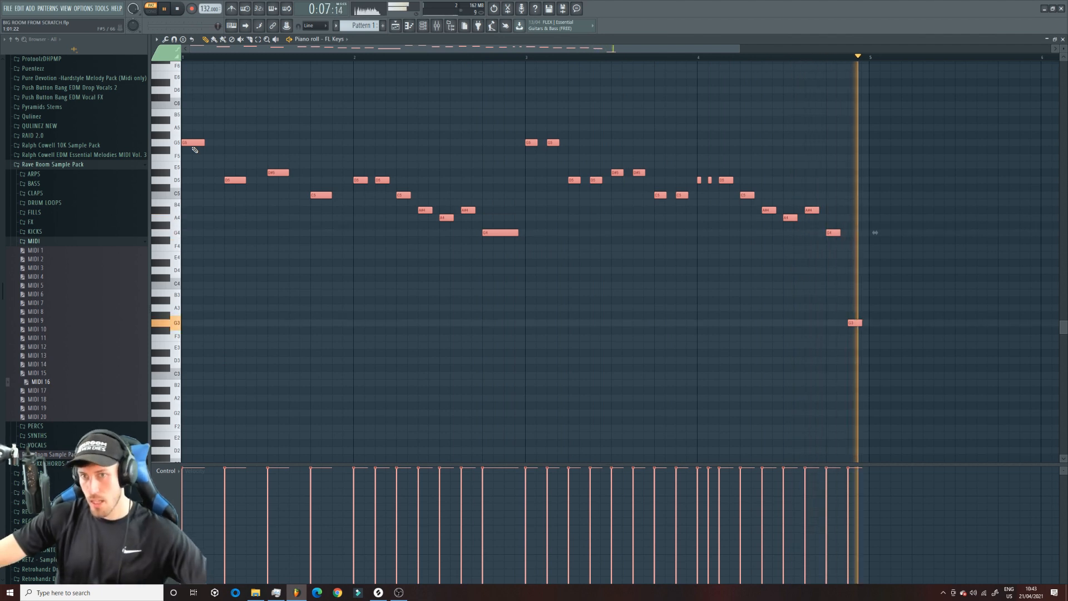
{"action": "left_click_drag", "start_coordinate": [36, 397], "coordinate": [509, 302]}
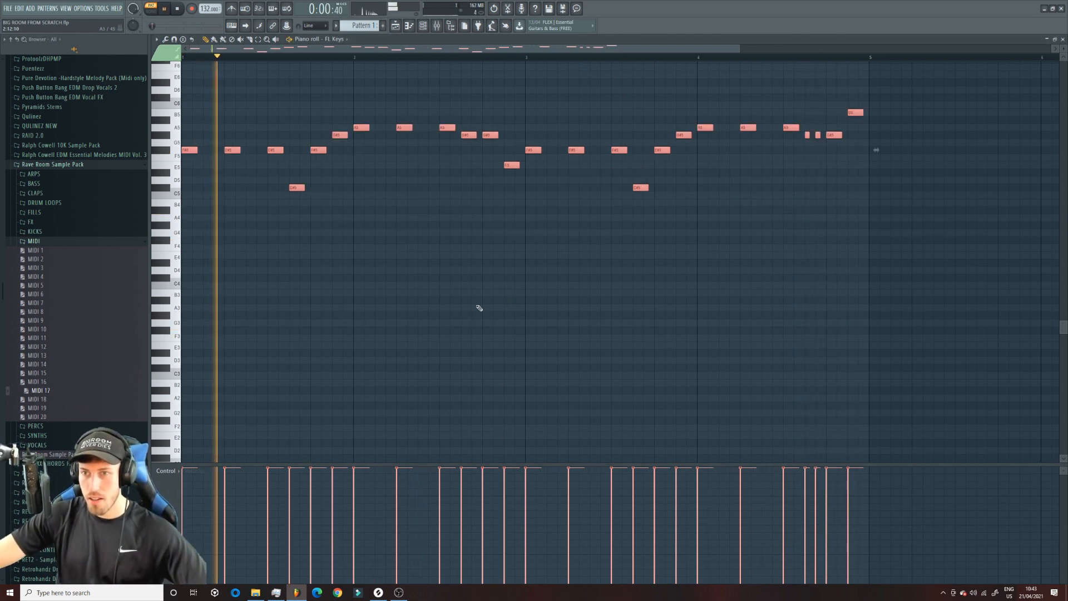
Step: Audition further MIDI files in the piano roll, including MIDI 11, MIDI 6 and MIDI 3
{"action": "left_click_drag", "start_coordinate": [50, 405], "coordinate": [490, 276]}
{"action": "left_click_drag", "start_coordinate": [54, 409], "coordinate": [450, 301]}
{"action": "left_click_drag", "start_coordinate": [35, 338], "coordinate": [349, 302]}
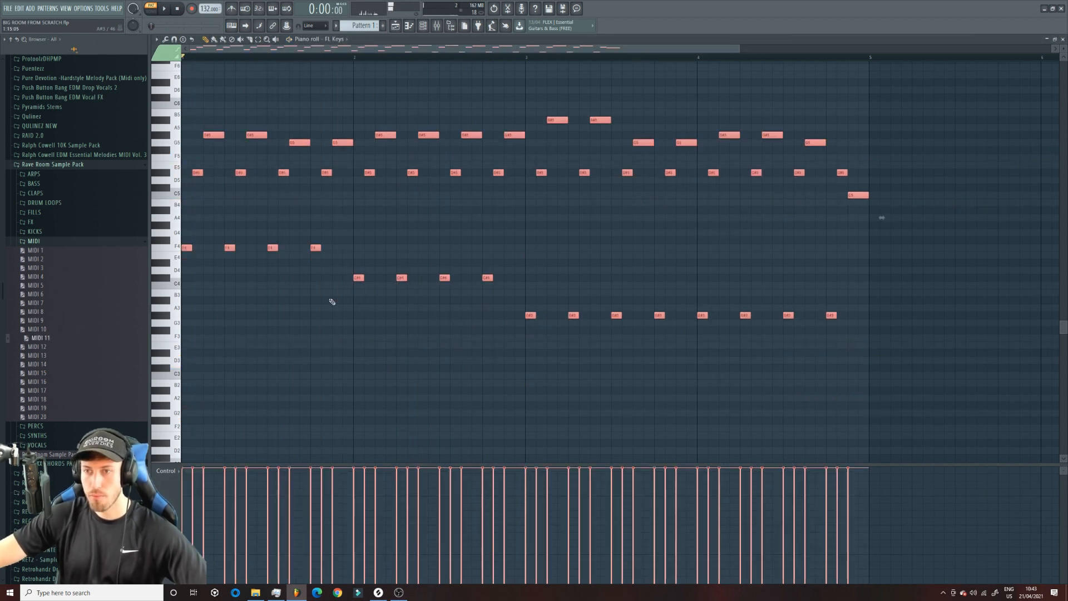
{"action": "left_click_drag", "start_coordinate": [64, 312], "coordinate": [498, 182]}
{"action": "left_click_drag", "start_coordinate": [59, 296], "coordinate": [534, 186]}
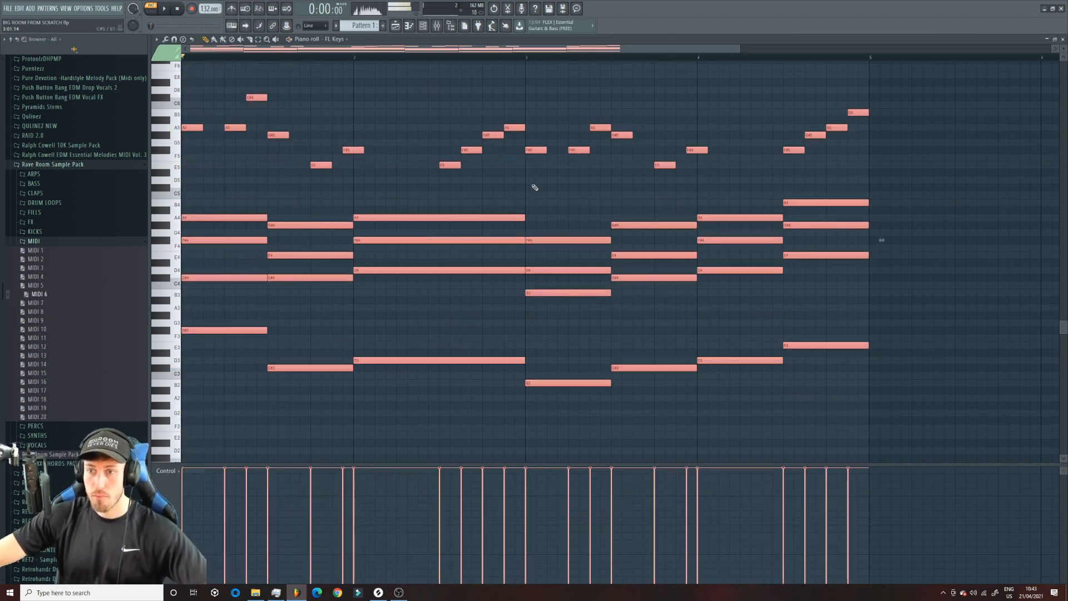
{"action": "left_click_drag", "start_coordinate": [36, 267], "coordinate": [448, 195]}
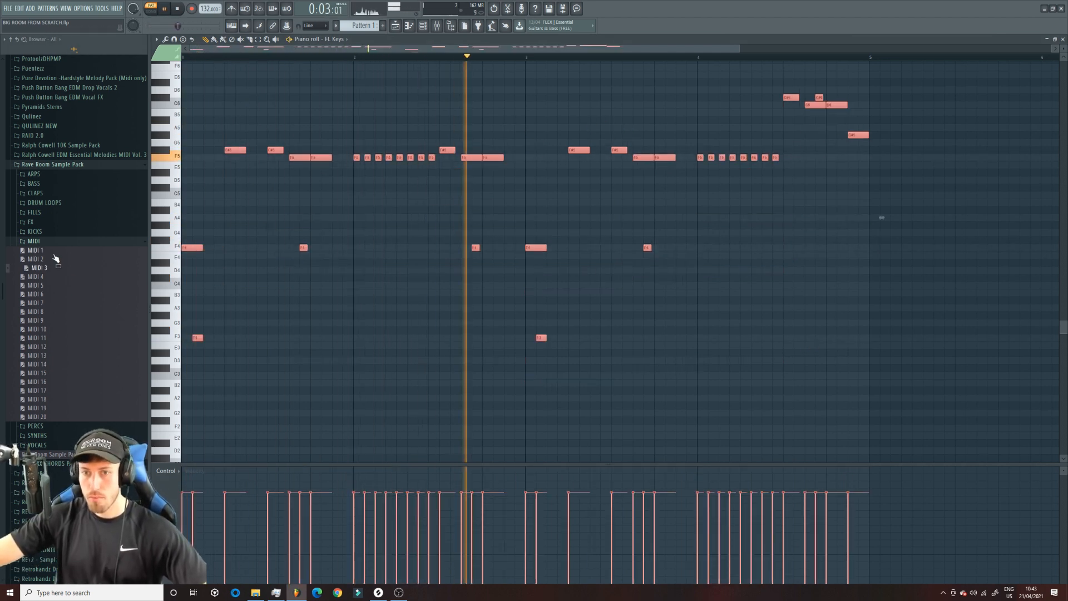
Step: Load MIDI 2 into the FL Keys piano roll and delete its lower chord notes, keeping only the top melody
{"action": "left_click_drag", "start_coordinate": [45, 252], "coordinate": [364, 208]}
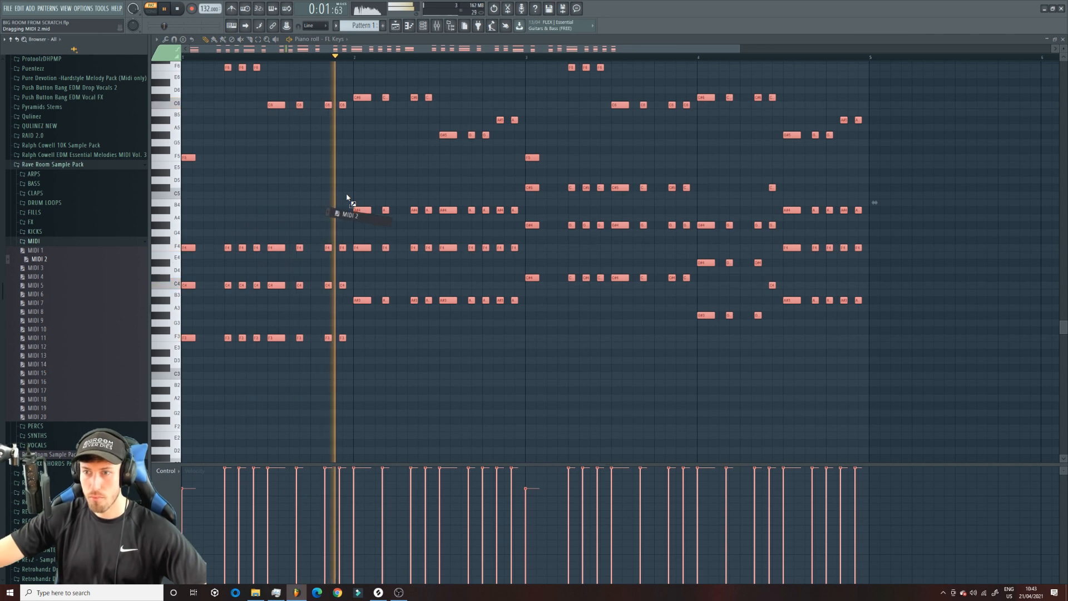
{"action": "left_click_drag", "start_coordinate": [37, 259], "coordinate": [462, 238]}
{"action": "scroll", "coordinate": [461, 238], "scroll_direction": "up", "scroll_amount": 2}
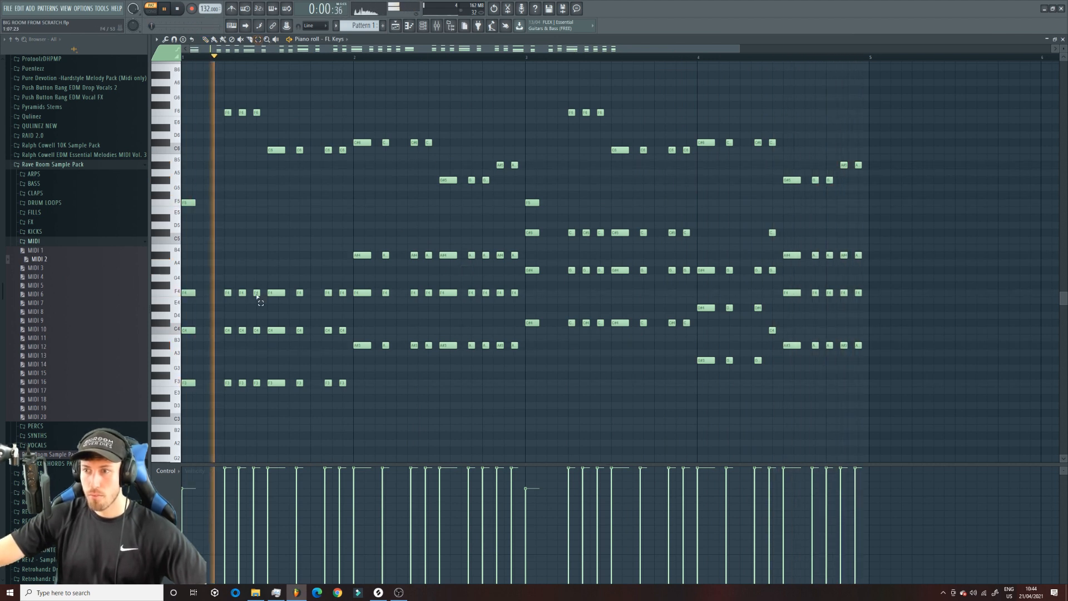
{"action": "left_click_drag", "start_coordinate": [874, 282], "coordinate": [183, 594]}
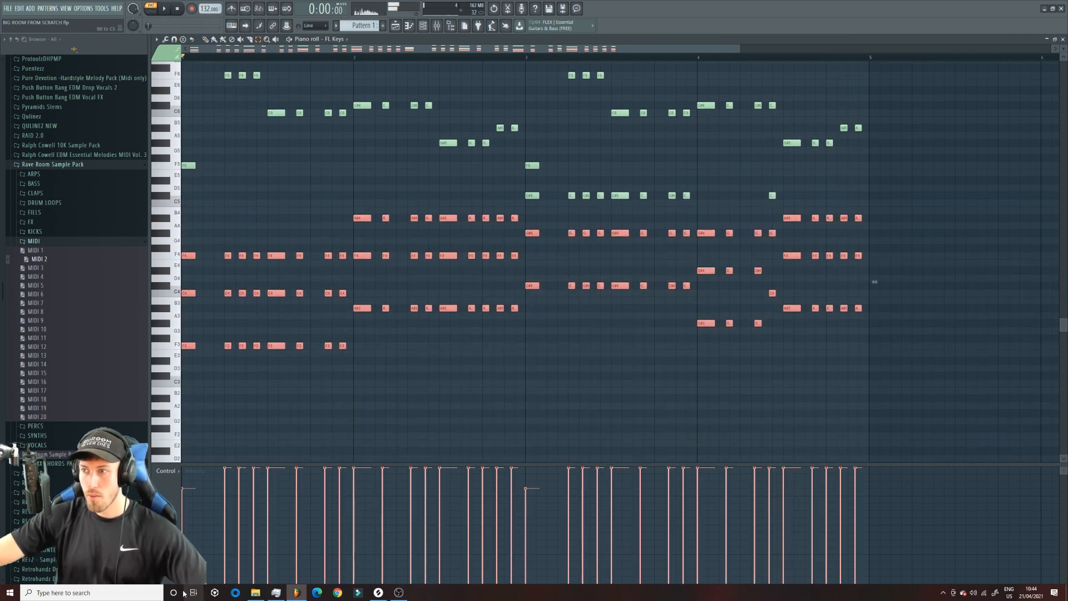
{"action": "left_click_drag", "start_coordinate": [520, 176], "coordinate": [803, 215]}
{"action": "key", "text": "Delete"}
{"action": "key", "text": "space"}
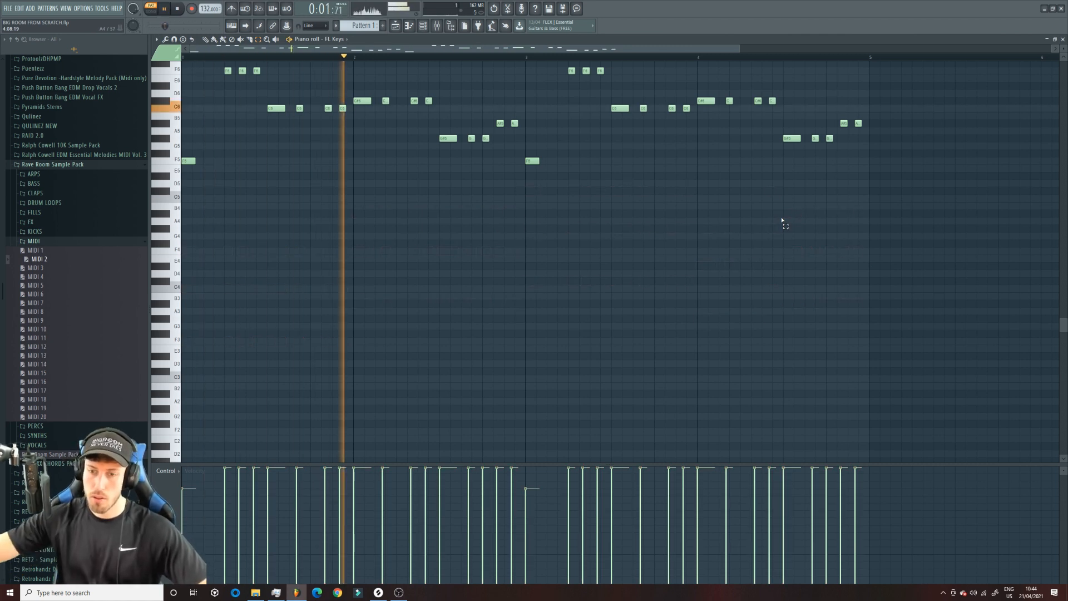
{"action": "key", "text": "space"}
Step: Rearrange bar 1 with F6 notes on steps 4, 5 and 7 and short C6 notes on steps 9, 12 and 15
{"action": "scroll", "coordinate": [553, 343], "scroll_direction": "up", "scroll_amount": 4}
{"action": "mouse_move", "coordinate": [738, 49]}
{"action": "left_mouse_down"}
{"action": "mouse_move", "coordinate": [405, 95]}
{"action": "mouse_move", "coordinate": [474, 101]}
{"action": "left_mouse_up"}
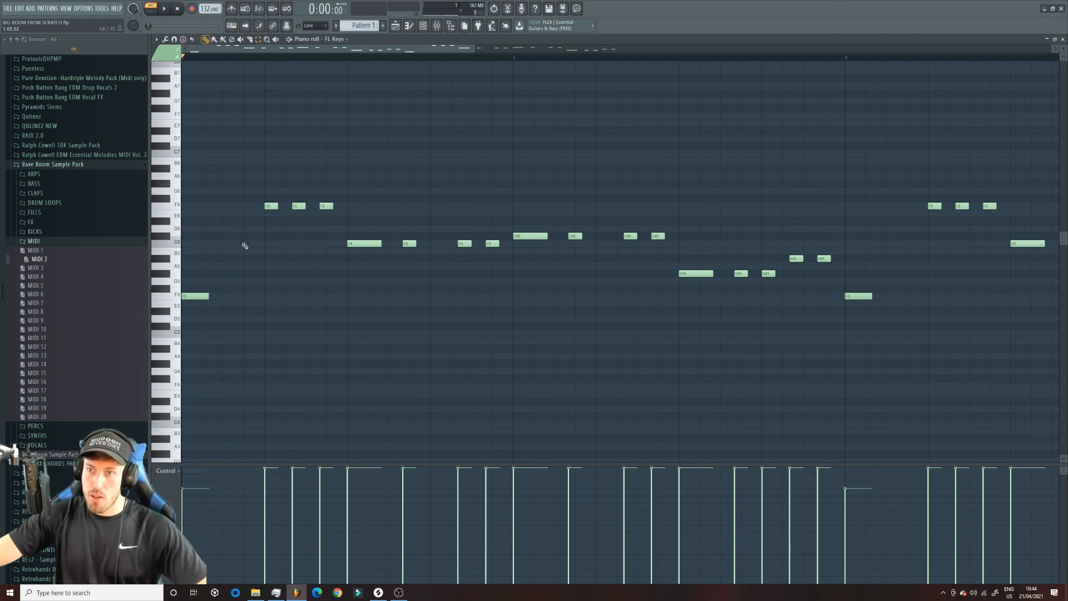
{"action": "left_click", "coordinate": [271, 206]}
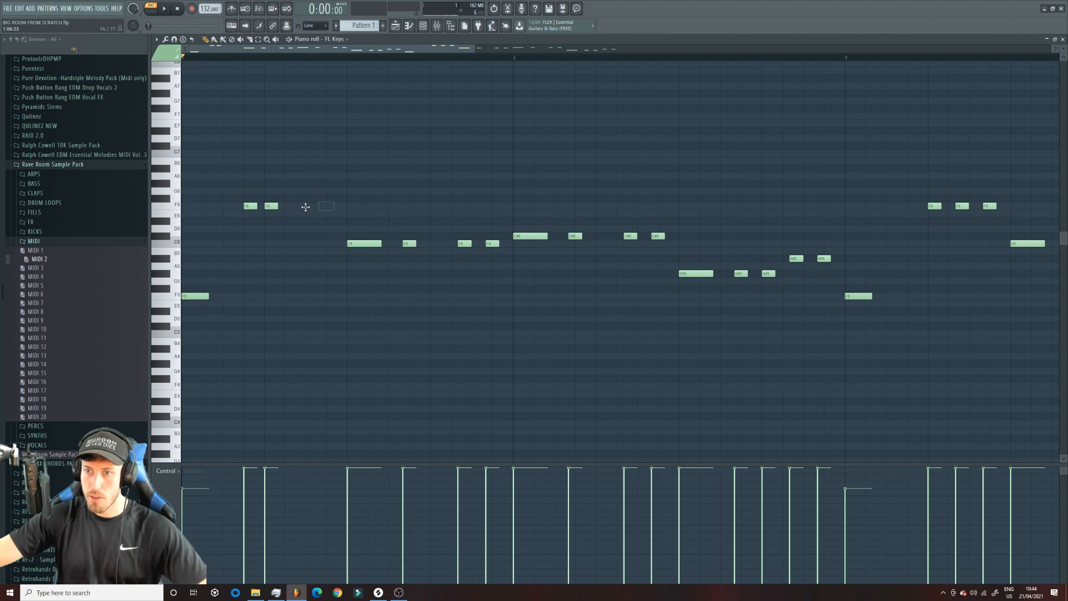
{"action": "left_click", "coordinate": [350, 247]}
{"action": "right_click", "coordinate": [411, 245]}
{"action": "key", "text": "space"}
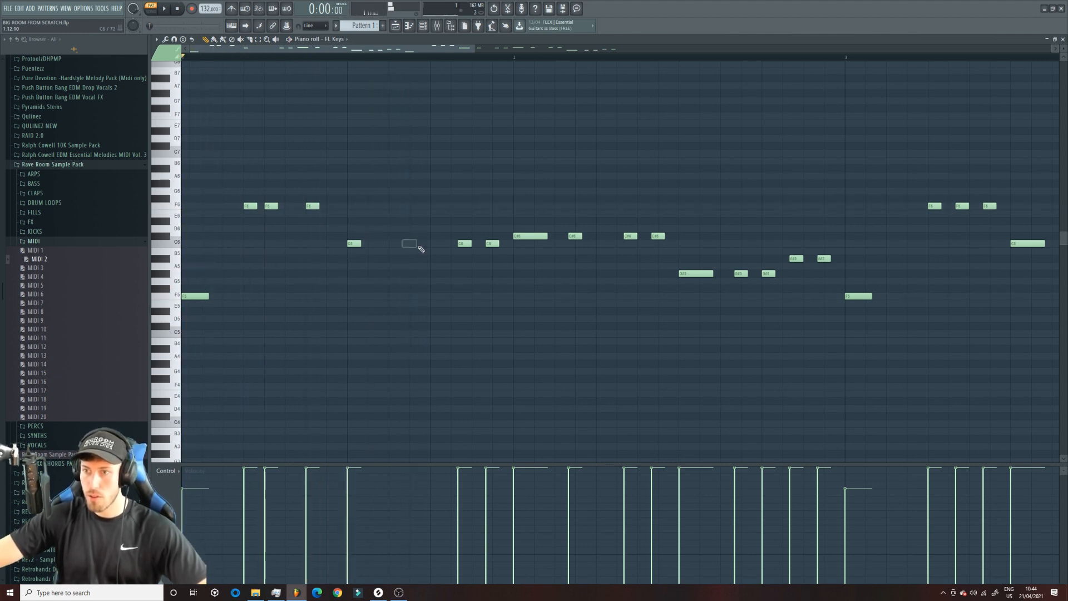
{"action": "left_click_drag", "start_coordinate": [402, 243], "coordinate": [422, 244]}
{"action": "right_click", "coordinate": [468, 244]}
{"action": "right_click", "coordinate": [492, 245]}
{"action": "key", "text": "space"}
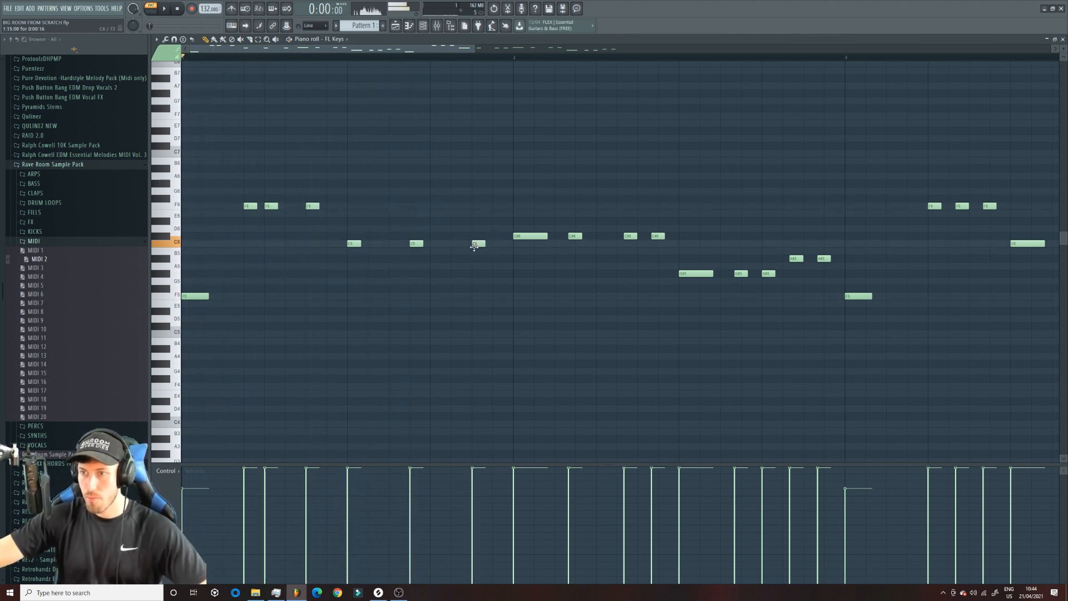
Step: Replace bar 2's C#6 notes with short ones on steps 1, 3 and 5, and add an A#5 on step 7
{"action": "right_click", "coordinate": [527, 239]}
{"action": "left_click", "coordinate": [526, 238]}
{"action": "right_click", "coordinate": [573, 238]}
{"action": "left_click", "coordinate": [580, 237]}
{"action": "right_click", "coordinate": [631, 238]}
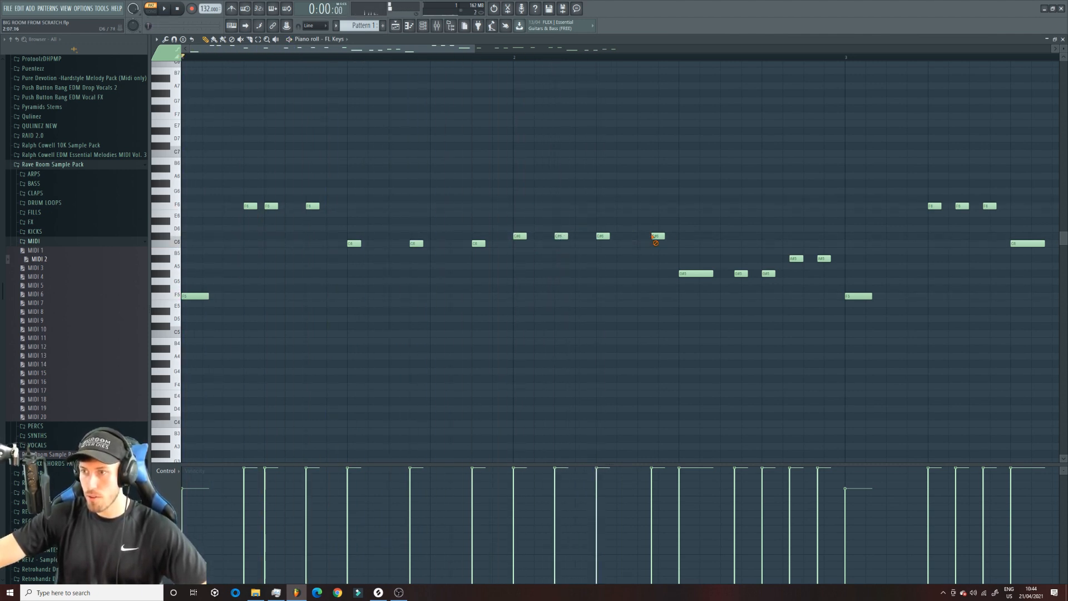
{"action": "left_click", "coordinate": [644, 258]}
Step: Delete the G#5 and A#5 notes in the second half of bar 2
{"action": "right_click", "coordinate": [695, 273]}
{"action": "right_click", "coordinate": [768, 273]}
{"action": "right_click", "coordinate": [741, 273]}
{"action": "right_click", "coordinate": [795, 258]}
{"action": "right_click", "coordinate": [824, 258]}
Step: Try G#5 notes and a lower F5 note in the second half of bar 2
{"action": "left_click", "coordinate": [748, 273]}
{"action": "left_click", "coordinate": [806, 274]}
{"action": "left_click_drag", "start_coordinate": [684, 273], "coordinate": [683, 296]}
{"action": "right_click", "coordinate": [748, 273]}
{"action": "right_click", "coordinate": [805, 273]}
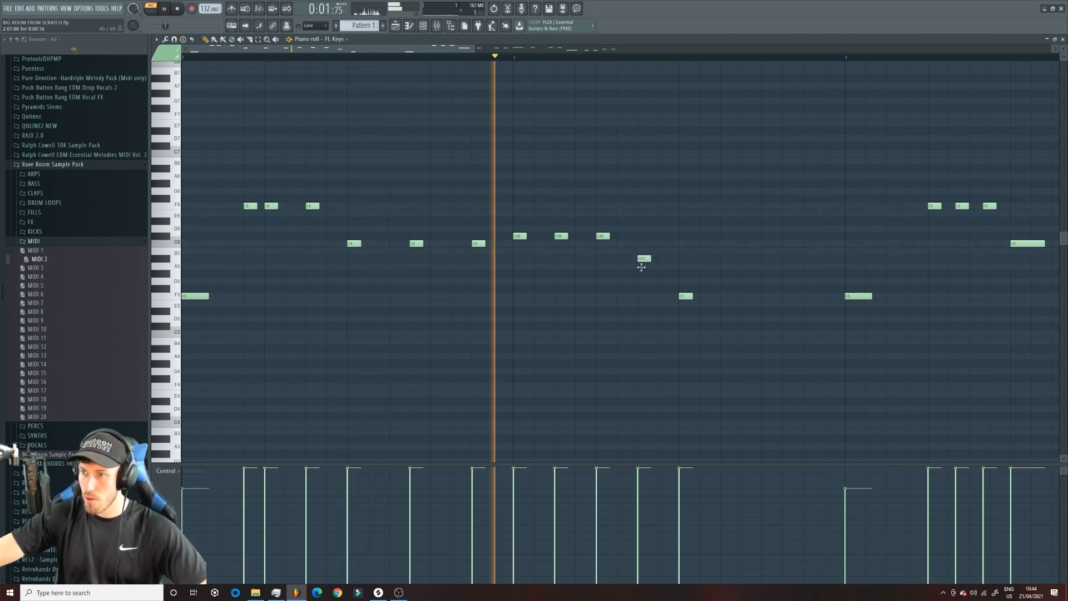
{"action": "right_click", "coordinate": [692, 295]}
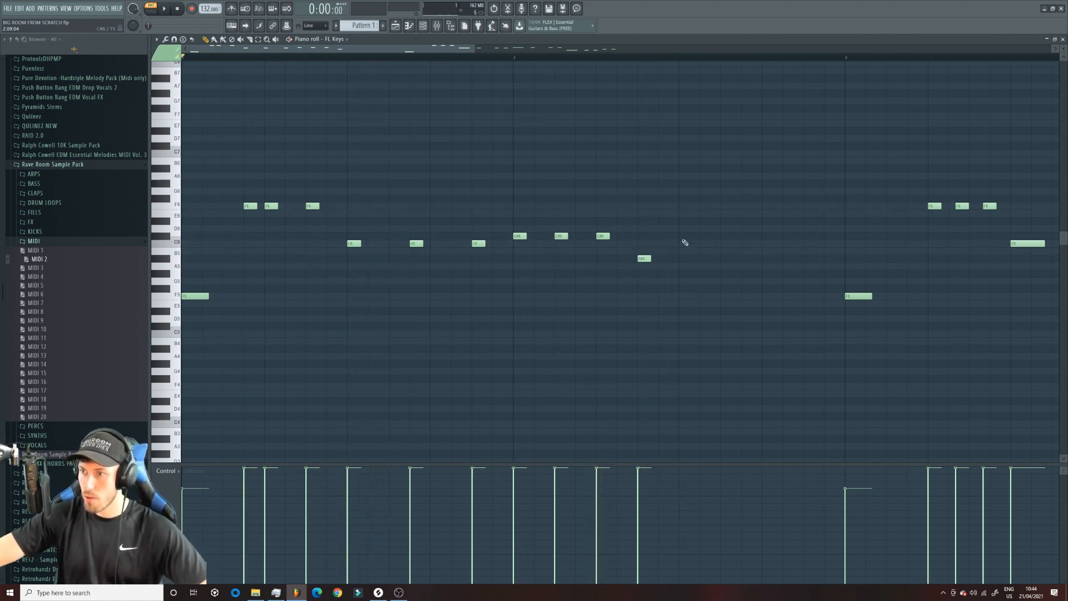
Step: Place short C6 notes on steps 9, 12 and 15 of bar 2
{"action": "left_click_drag", "start_coordinate": [792, 244], "coordinate": [813, 243]}
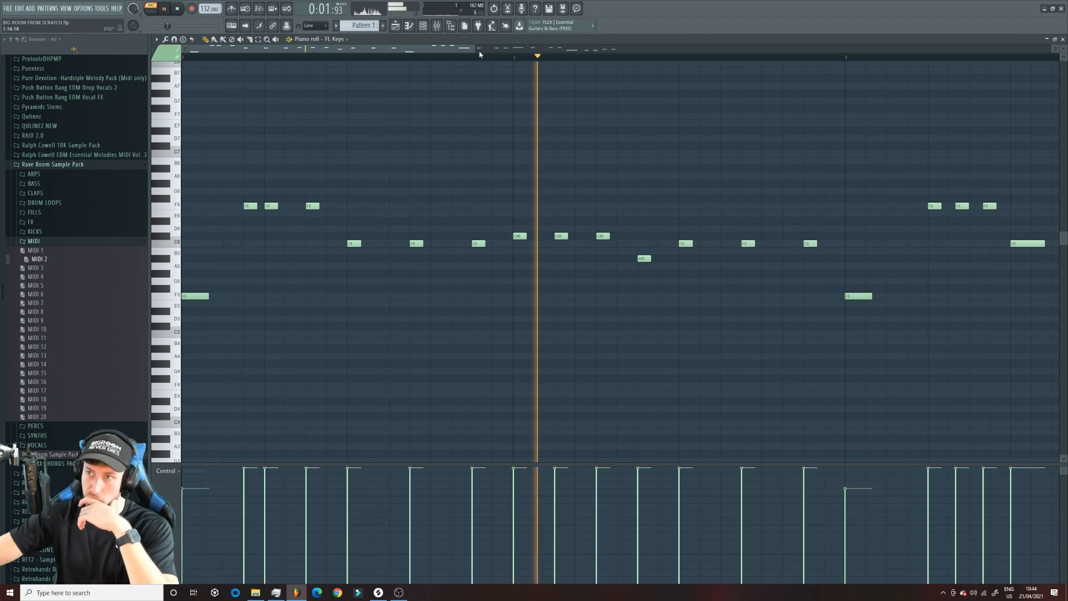
{"action": "left_click_drag", "start_coordinate": [480, 50], "coordinate": [778, 51]}
{"action": "key", "text": "space"}
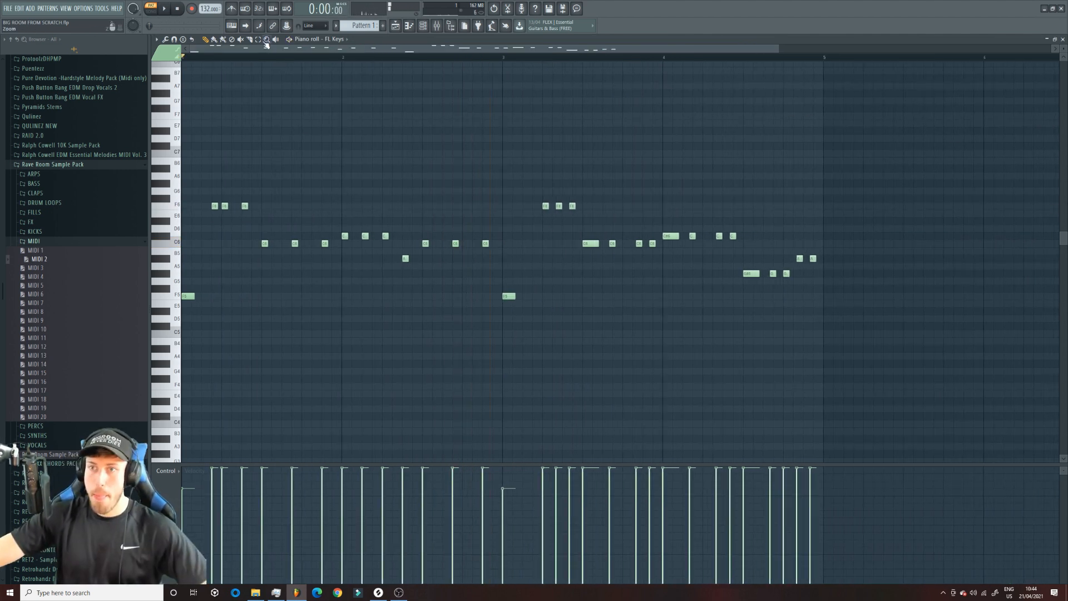
Step: Delete all notes in bars 3 and 4 and duplicate the two-bar melody into them
{"action": "left_click_drag", "start_coordinate": [846, 358], "coordinate": [514, 82]}
{"action": "key", "text": "Delete"}
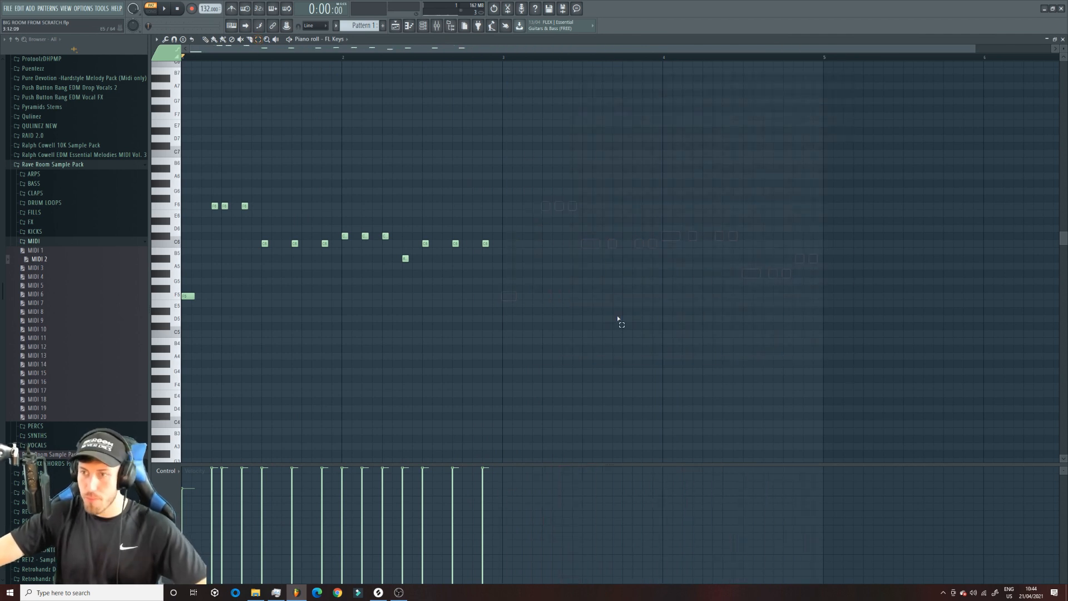
{"action": "key", "text": "ctrl+a"}
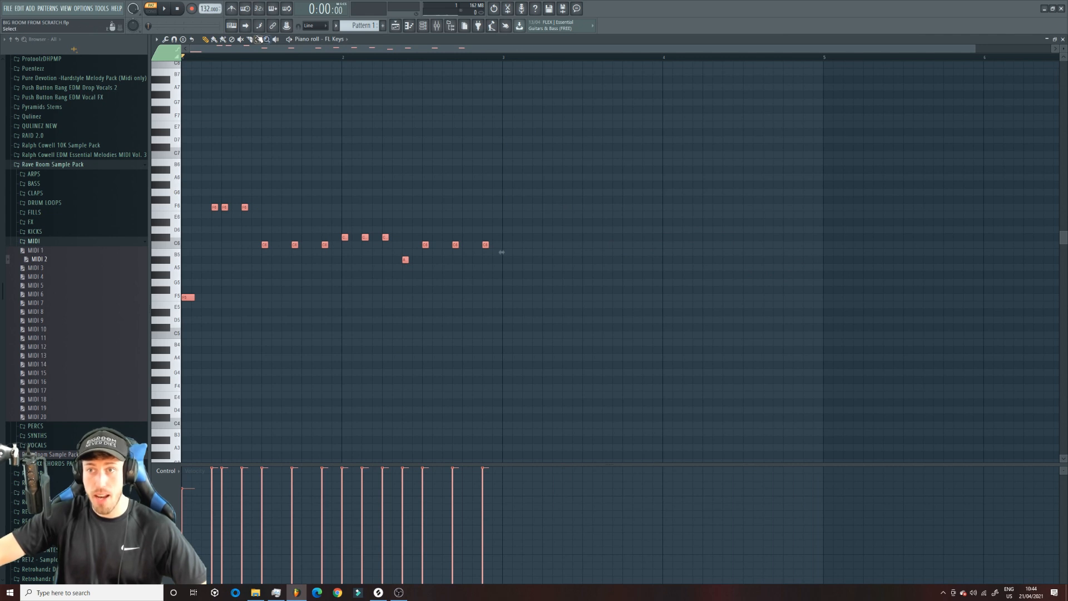
{"action": "left_click_drag", "start_coordinate": [390, 255], "coordinate": [252, 236]}
{"action": "left_click_drag", "start_coordinate": [248, 229], "coordinate": [264, 228]}
{"action": "key", "text": "ctrl+a"}
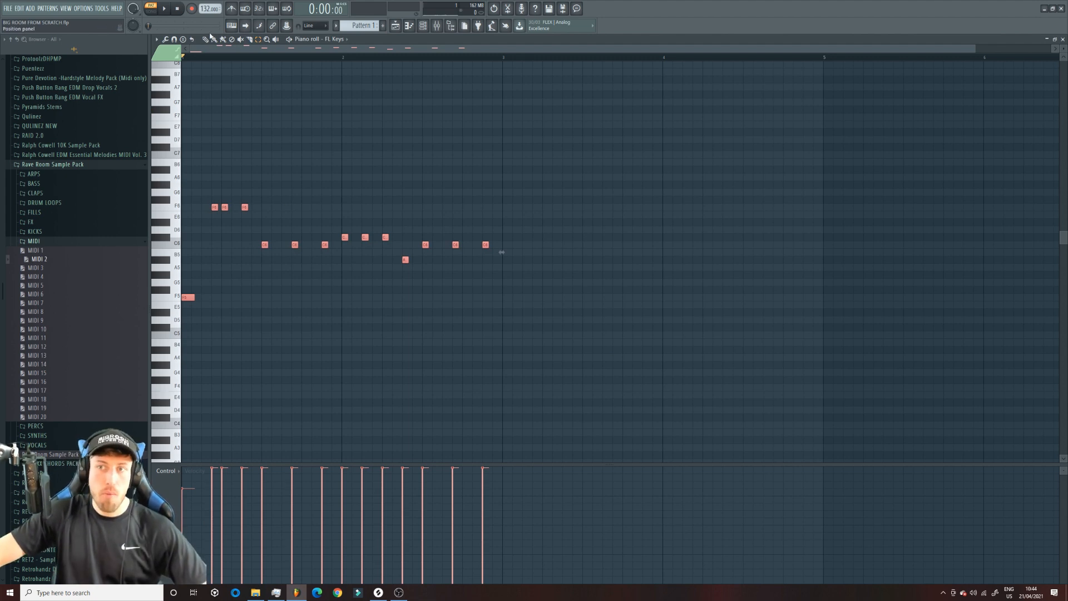
{"action": "key", "text": "ctrl+b"}
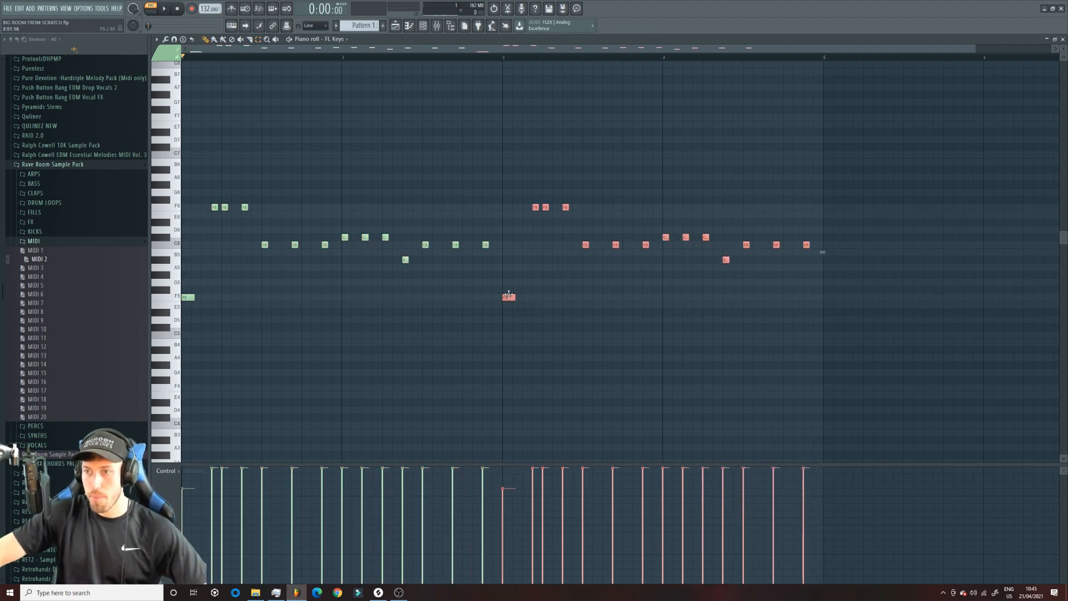
Step: Lower bar 4's A#5 to G#5 and the C6 right after it to A5
{"action": "left_click_drag", "start_coordinate": [588, 58], "coordinate": [553, 57]}
{"action": "left_click", "coordinate": [765, 195]}
{"action": "right_click", "coordinate": [765, 195]}
{"action": "key", "text": "space"}
{"action": "left_click_drag", "start_coordinate": [745, 245], "coordinate": [743, 273]}
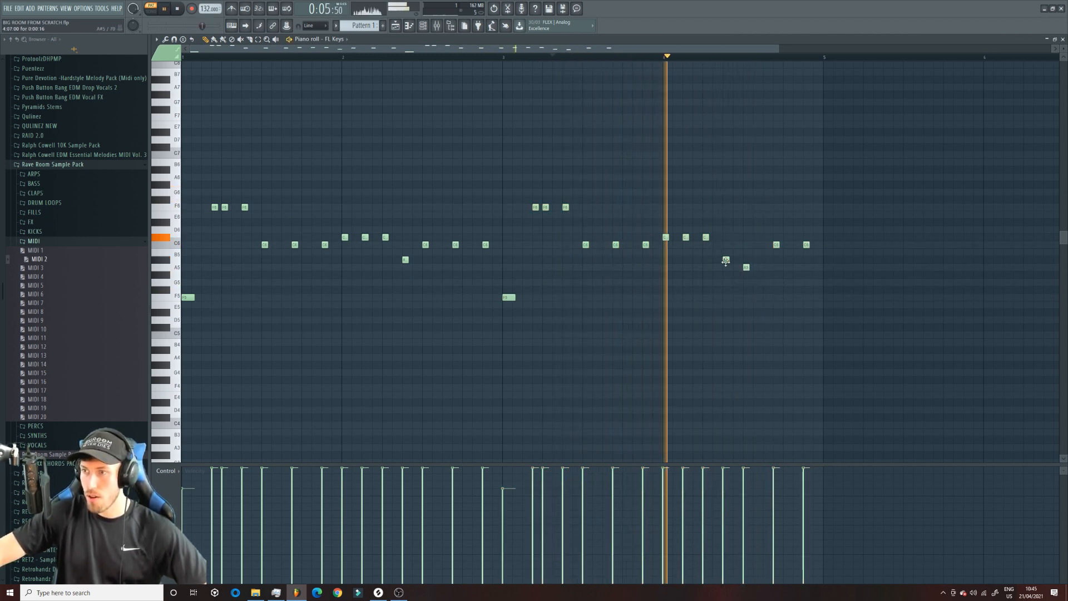
{"action": "left_click_drag", "start_coordinate": [725, 259], "coordinate": [727, 274]}
Step: Replace the last three notes of bar 4 with F5 notes at the same positions
{"action": "right_click", "coordinate": [746, 267]}
{"action": "right_click", "coordinate": [806, 245]}
{"action": "key", "text": "space"}
{"action": "left_click", "coordinate": [741, 297]}
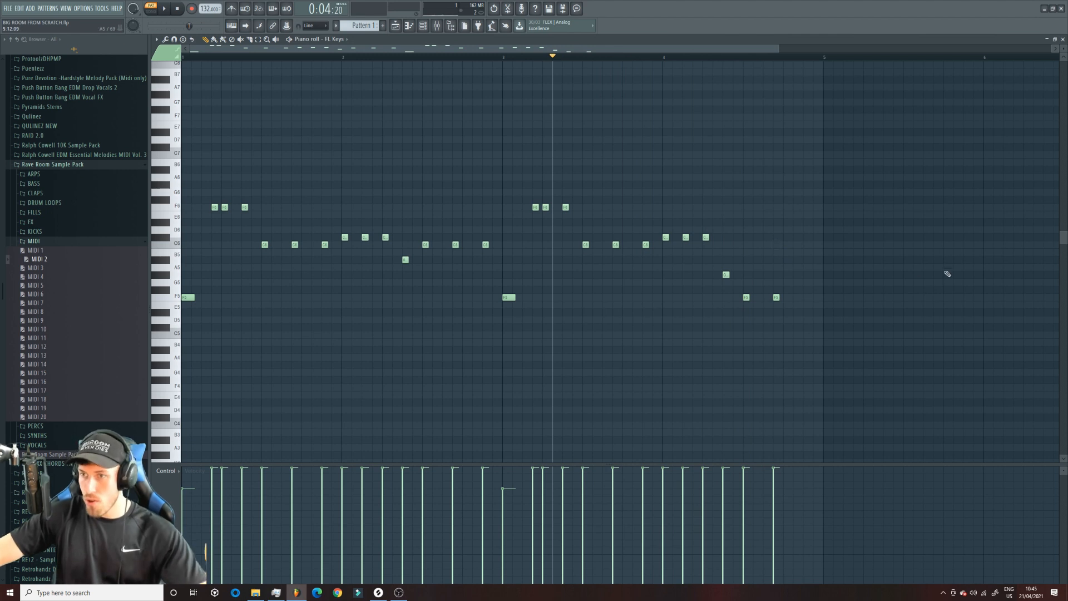
{"action": "key", "text": "space"}
{"action": "left_click", "coordinate": [804, 298]}
Step: Delete the last C6 in bar 2 and replace the opening F5 of bar 1 with a short one
{"action": "right_click", "coordinate": [486, 244]}
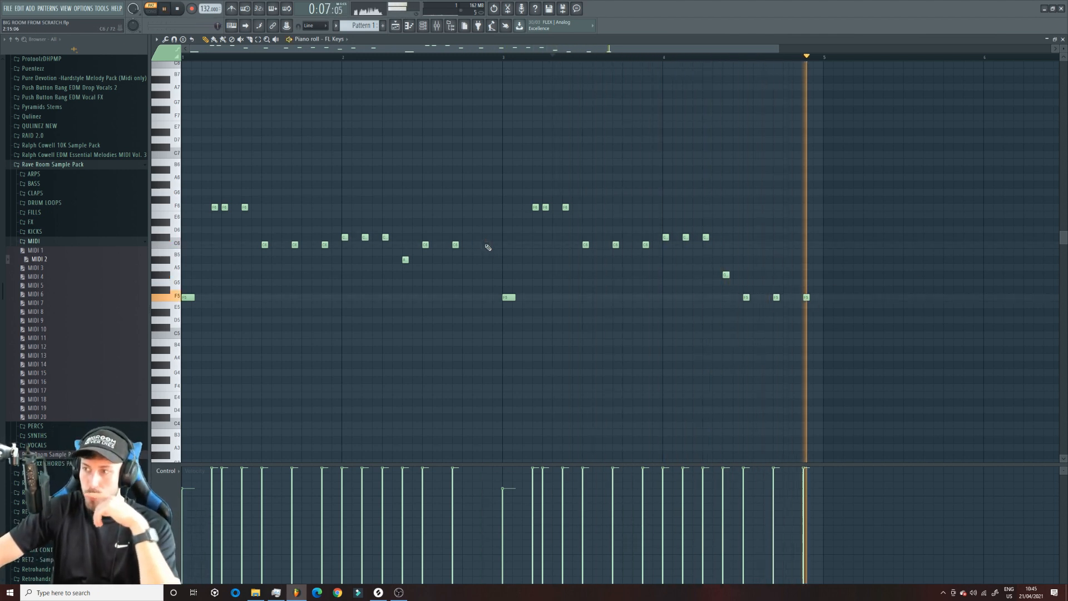
{"action": "right_click", "coordinate": [188, 298]}
{"action": "left_click", "coordinate": [185, 298]}
{"action": "key", "text": "space"}
Step: Move the first F6 note in bars 1 and 3 one step earlier
{"action": "left_click_drag", "start_coordinate": [194, 57], "coordinate": [27, 75]}
{"action": "key", "text": "space"}
{"action": "key", "text": "space"}
{"action": "left_click_drag", "start_coordinate": [218, 207], "coordinate": [226, 207]}
{"action": "key", "text": "space"}
{"action": "left_click_drag", "start_coordinate": [535, 207], "coordinate": [525, 208]}
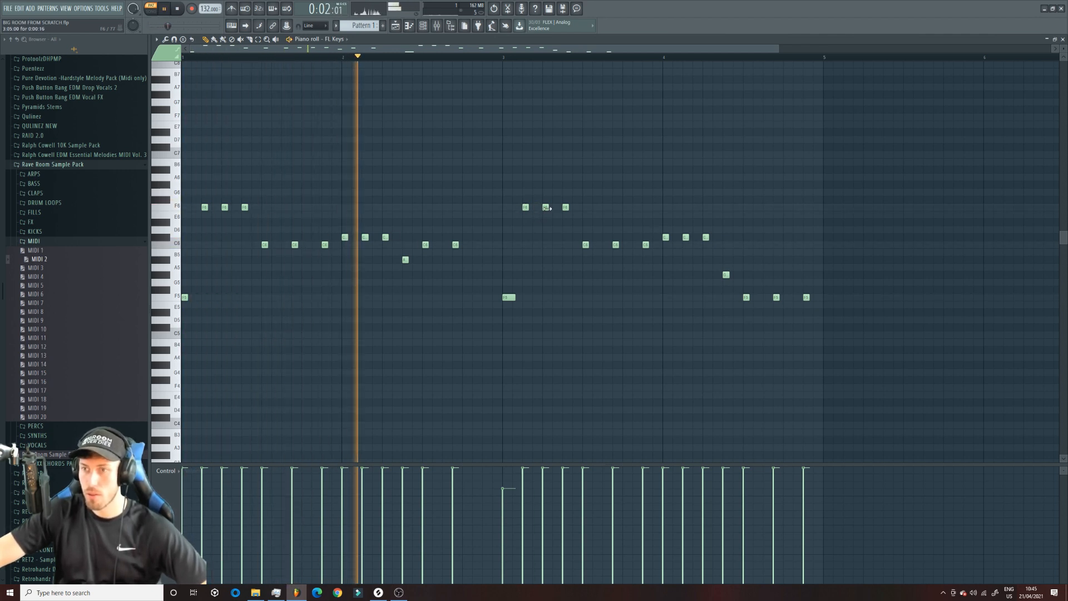
Step: Rearrange bar 2 with C#6 on steps 1, 4 and 7, A#5 on steps 9 and 12, and C6 on step 15
{"action": "key", "text": "space"}
{"action": "key", "text": "space"}
{"action": "right_click", "coordinate": [365, 237]}
{"action": "left_click_drag", "start_coordinate": [379, 235], "coordinate": [455, 259]}
{"action": "key", "text": "space"}
{"action": "key", "text": "space"}
{"action": "key", "text": "space"}
{"action": "key", "text": "space"}
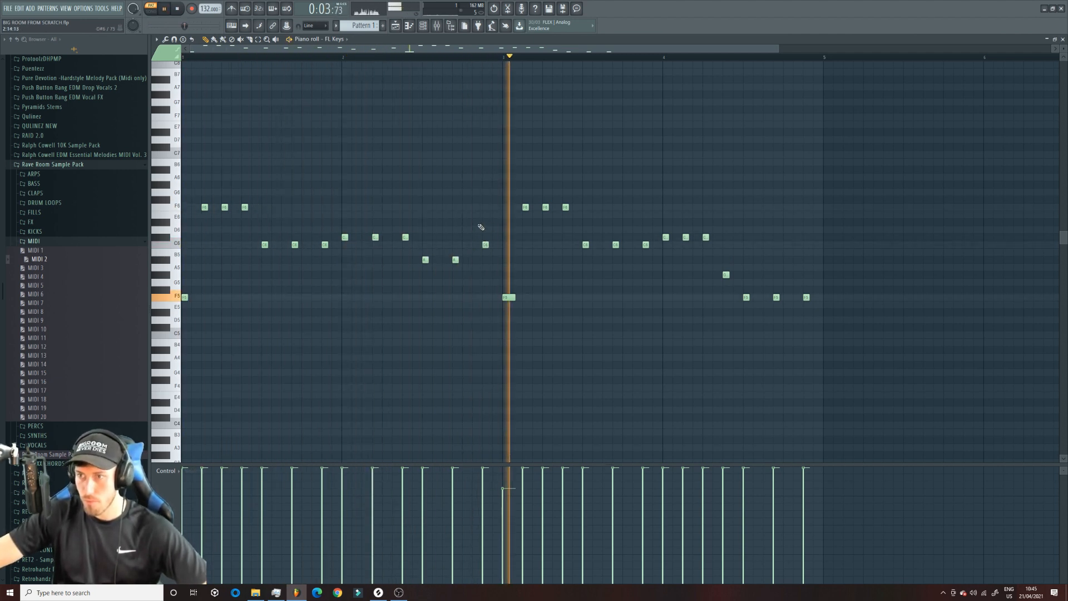
Step: Rearrange the first half of bar 4 with C#6 on steps 1 and 4 and C6 on step 7
{"action": "key", "text": "space"}
{"action": "left_click_drag", "start_coordinate": [704, 237], "coordinate": [694, 238]}
{"action": "key", "text": "space"}
{"action": "left_click", "coordinate": [659, 59]}
{"action": "left_click", "coordinate": [659, 59]}
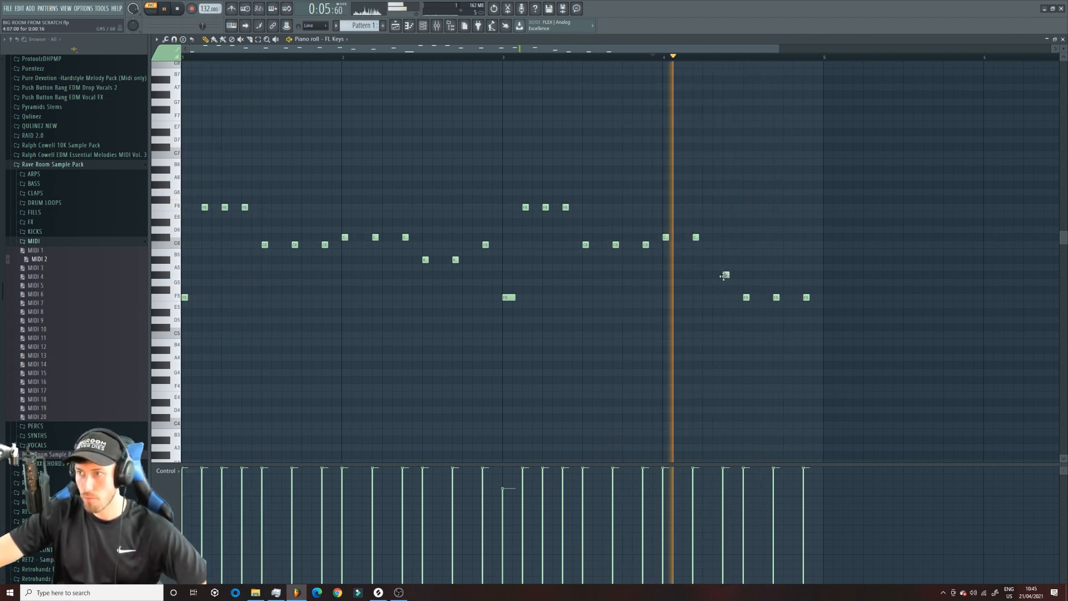
{"action": "left_click", "coordinate": [725, 236]}
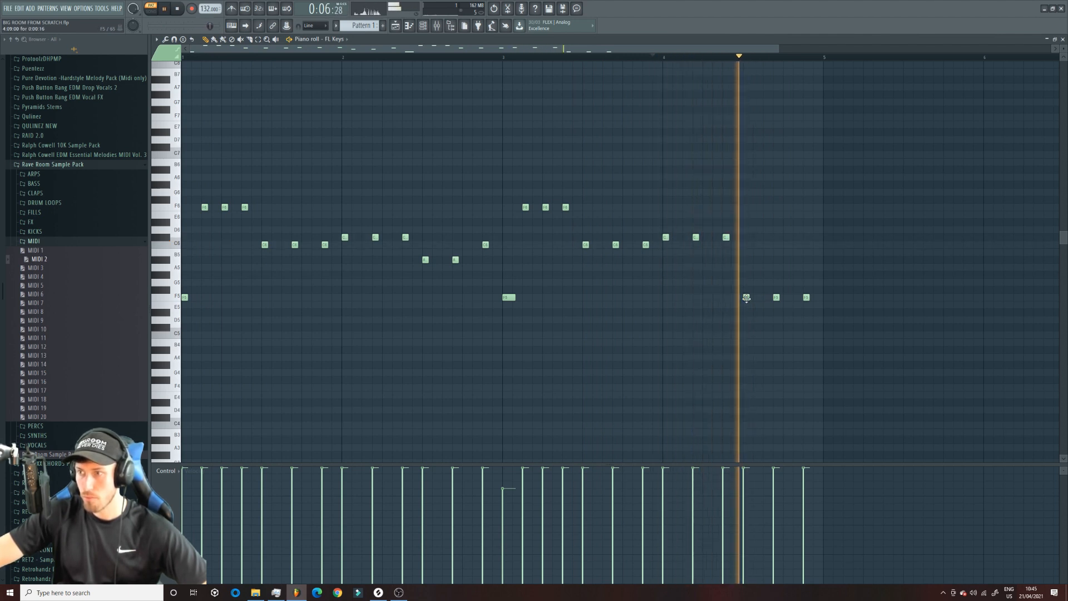
{"action": "left_click_drag", "start_coordinate": [725, 237], "coordinate": [726, 244]}
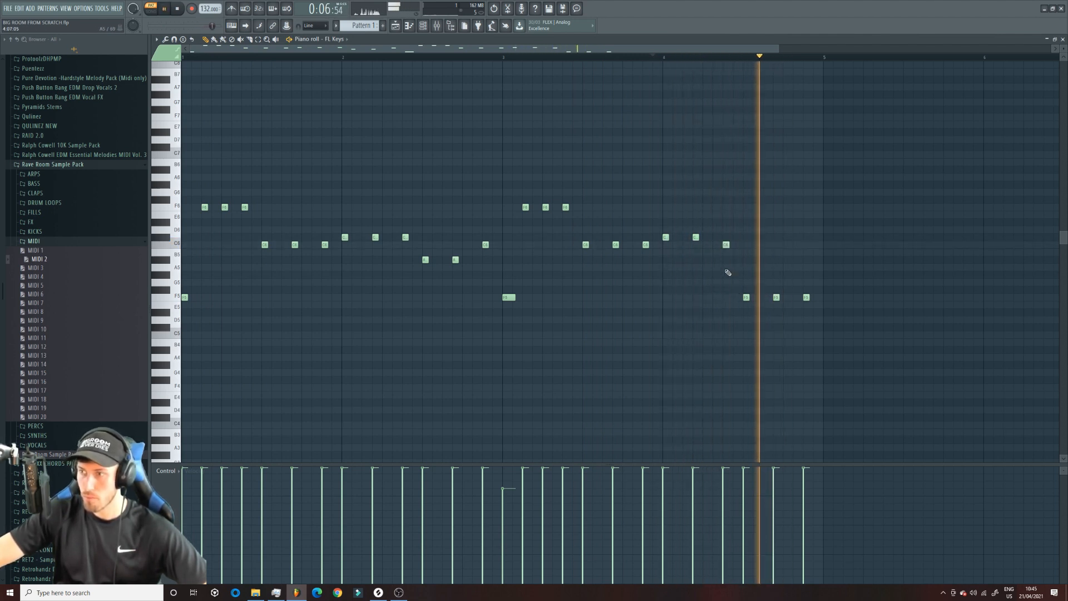
{"action": "right_click", "coordinate": [806, 297]}
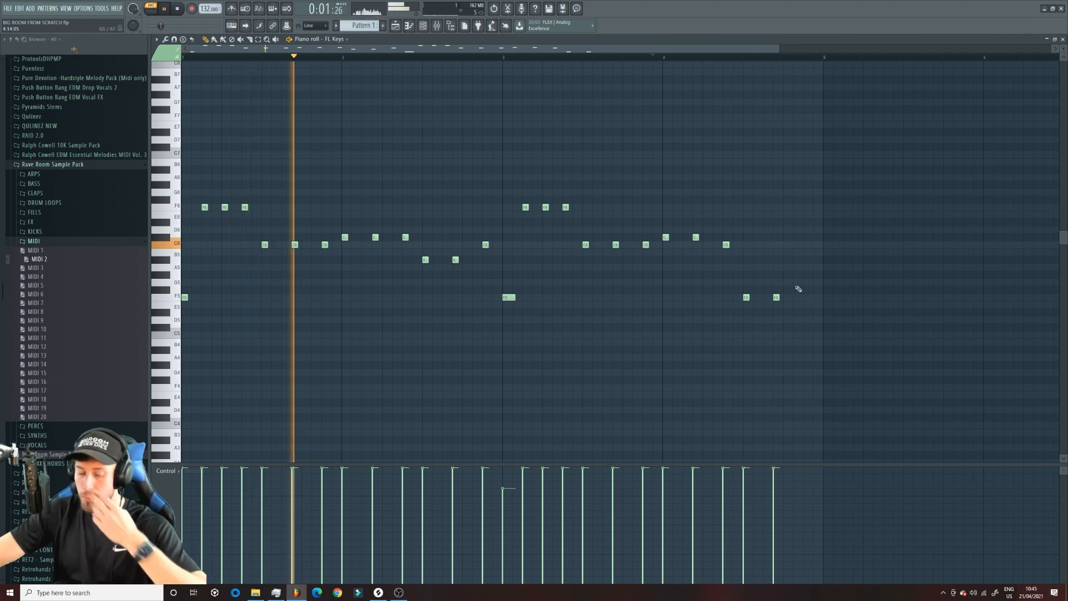
{"action": "key", "text": "ctrl+z"}
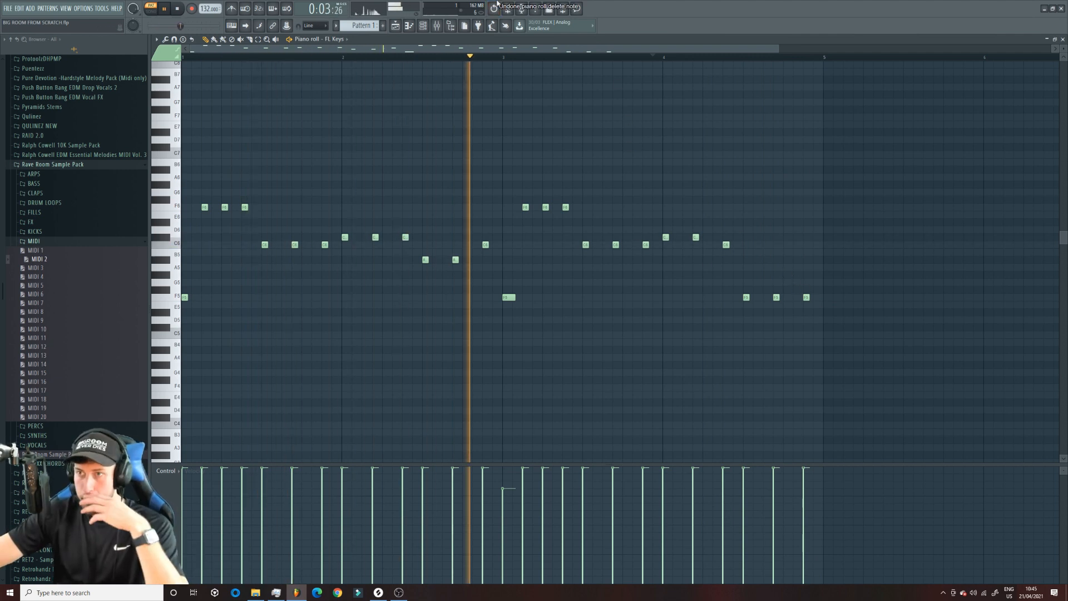
Step: Move the Pattern 1 clip to bar 5 of Track 1, repeat Pattern 2 at bar 3, and play the arrangement
{"action": "left_click", "coordinate": [395, 26]}
{"action": "key", "text": "space"}
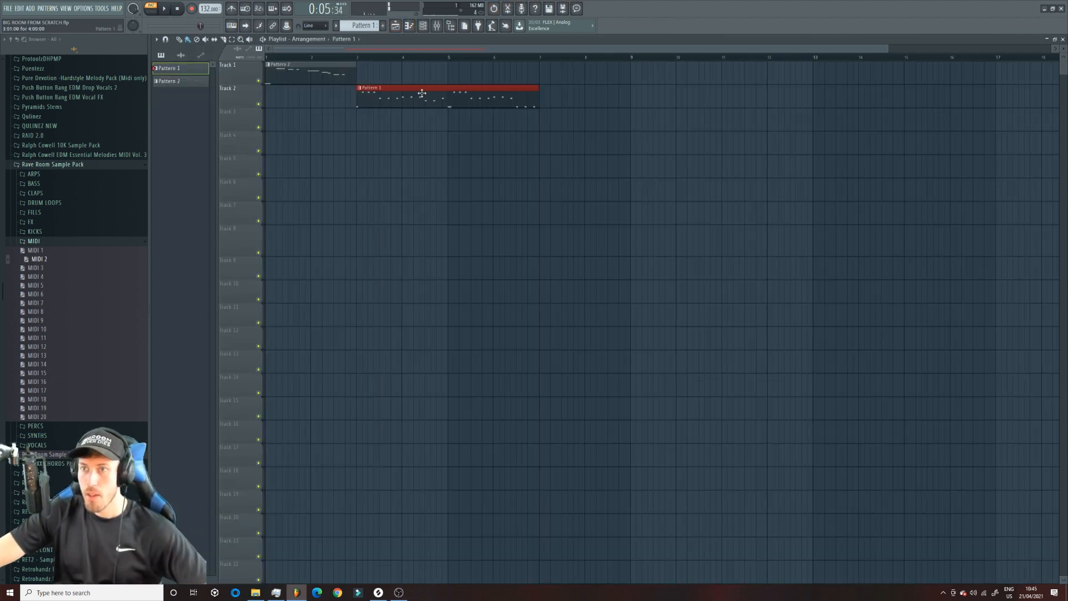
{"action": "left_click_drag", "start_coordinate": [412, 92], "coordinate": [493, 69]}
{"action": "left_click", "coordinate": [350, 71]}
{"action": "left_click", "coordinate": [358, 74]}
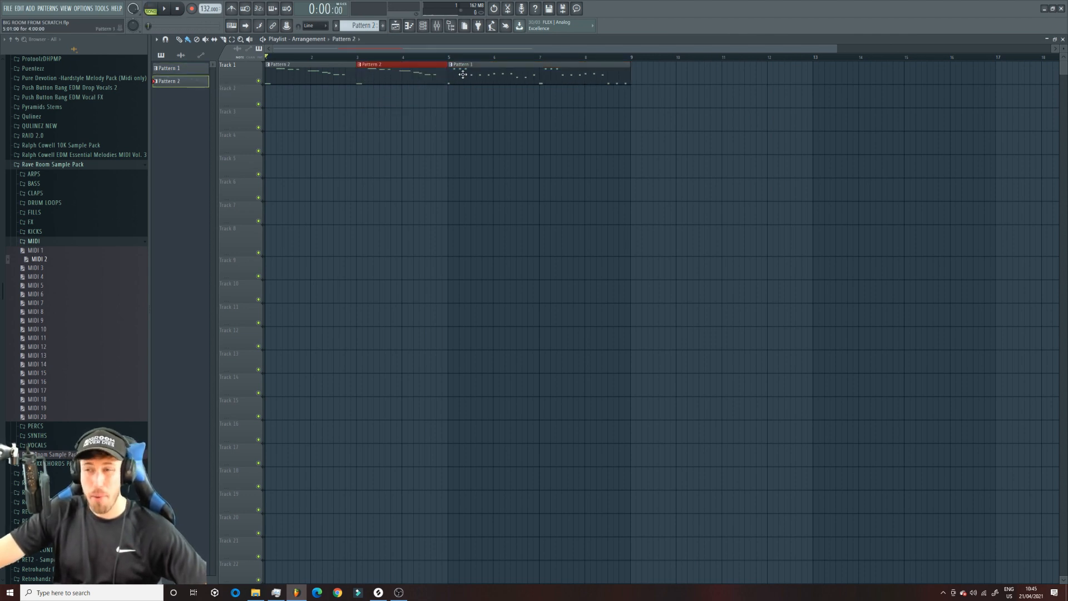
{"action": "key", "text": "space"}
Step: Replace the FL Keys channel's instrument with Nexus 2 and dismiss its update notice
{"action": "double_click", "coordinate": [423, 70]}
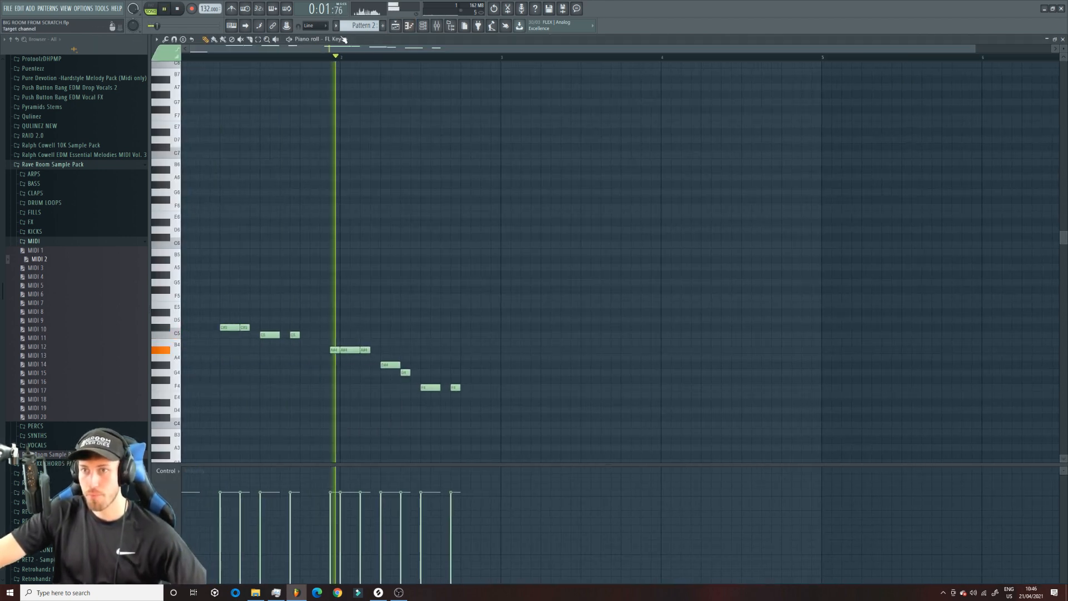
{"action": "key", "text": "F6"}
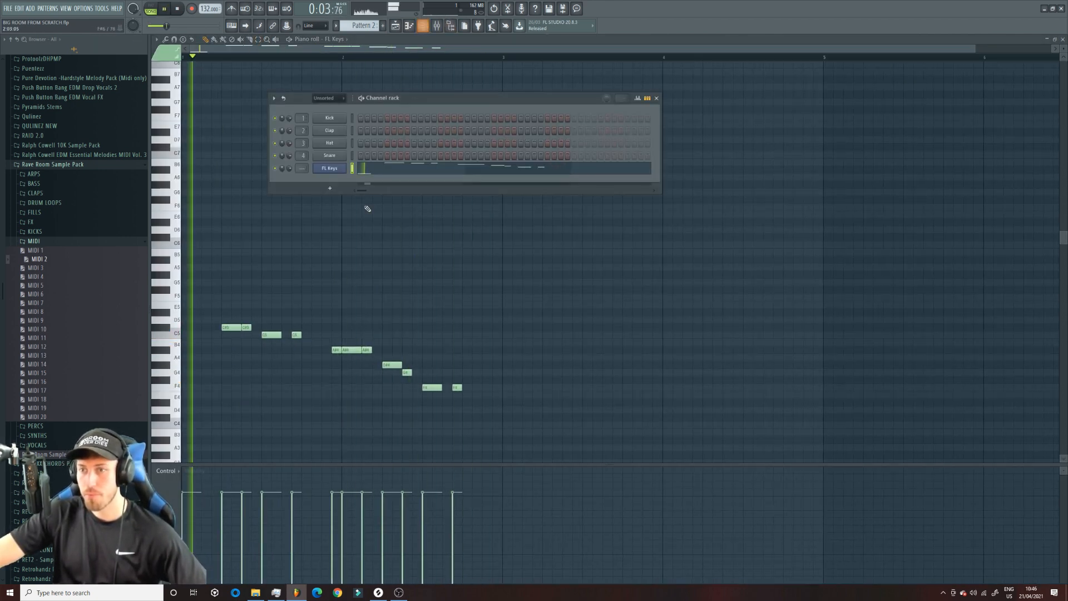
{"action": "right_click", "coordinate": [342, 168]}
{"action": "mouse_move", "coordinate": [374, 233]}
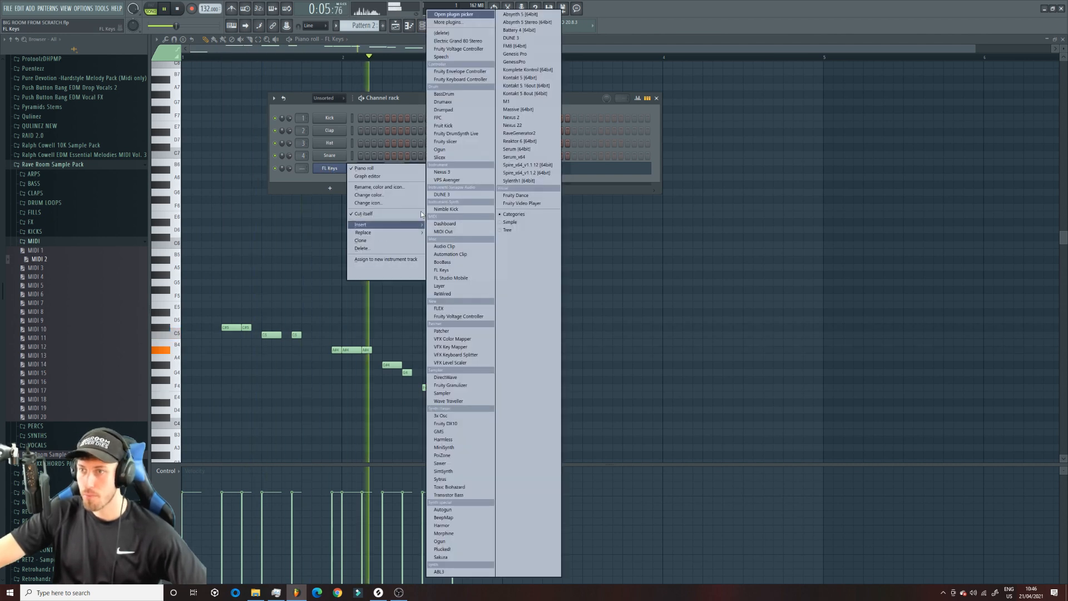
{"action": "left_click", "coordinate": [511, 117]}
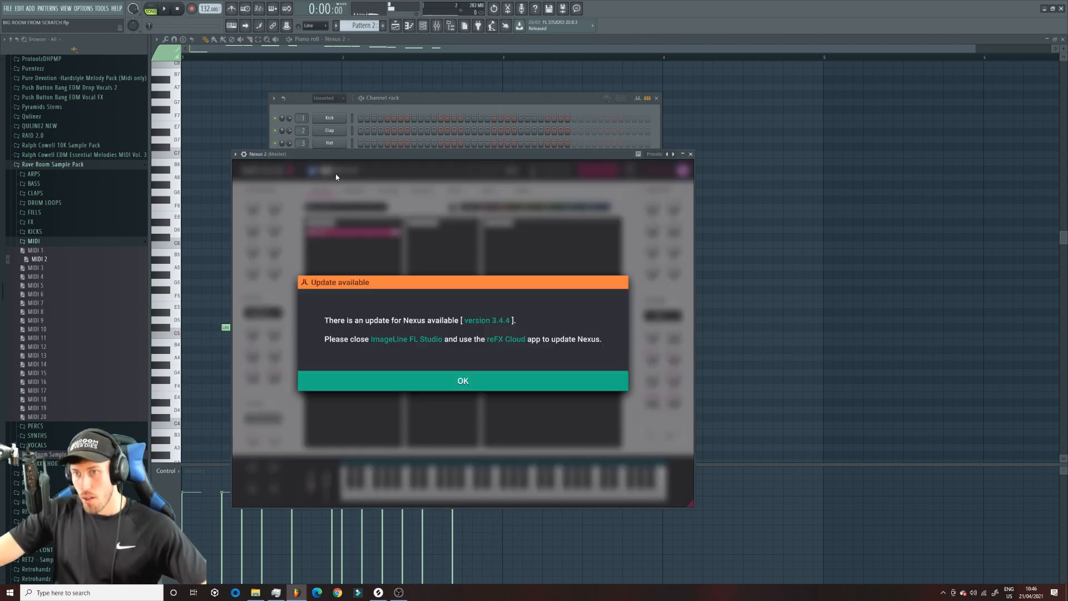
{"action": "left_click", "coordinate": [333, 381]}
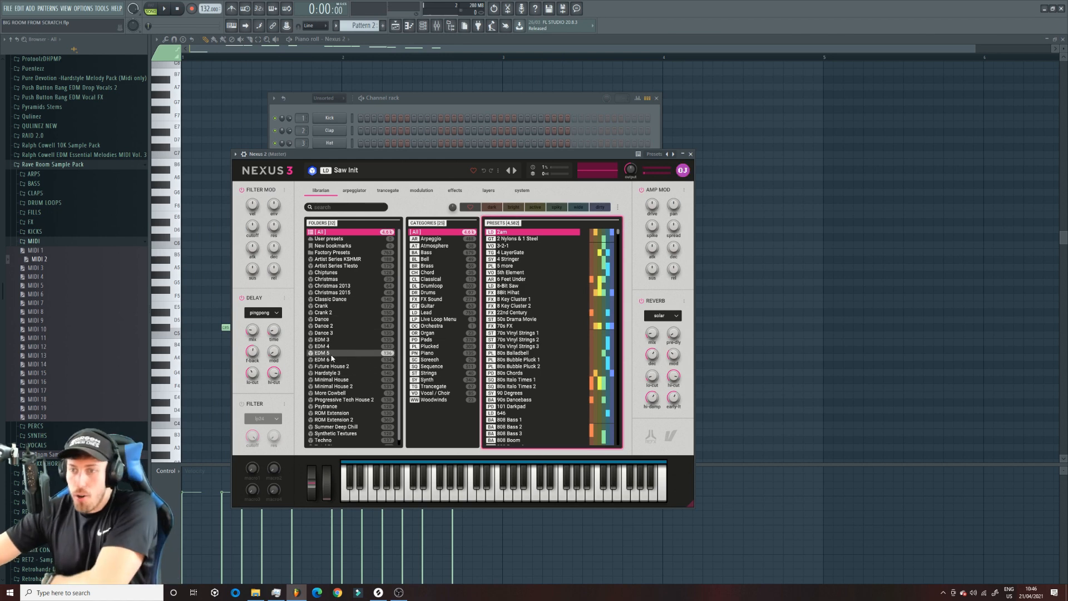
Step: Load the Redlight preset from the Lead category of the EDM 5 folder and play the pattern with it
{"action": "left_click", "coordinate": [329, 361]}
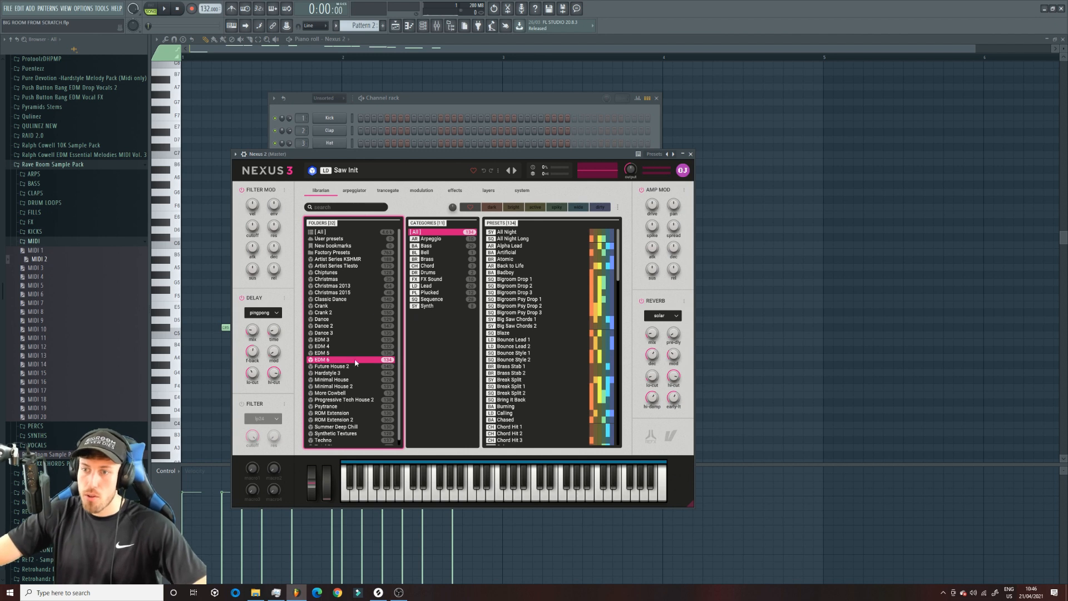
{"action": "left_click", "coordinate": [396, 352]}
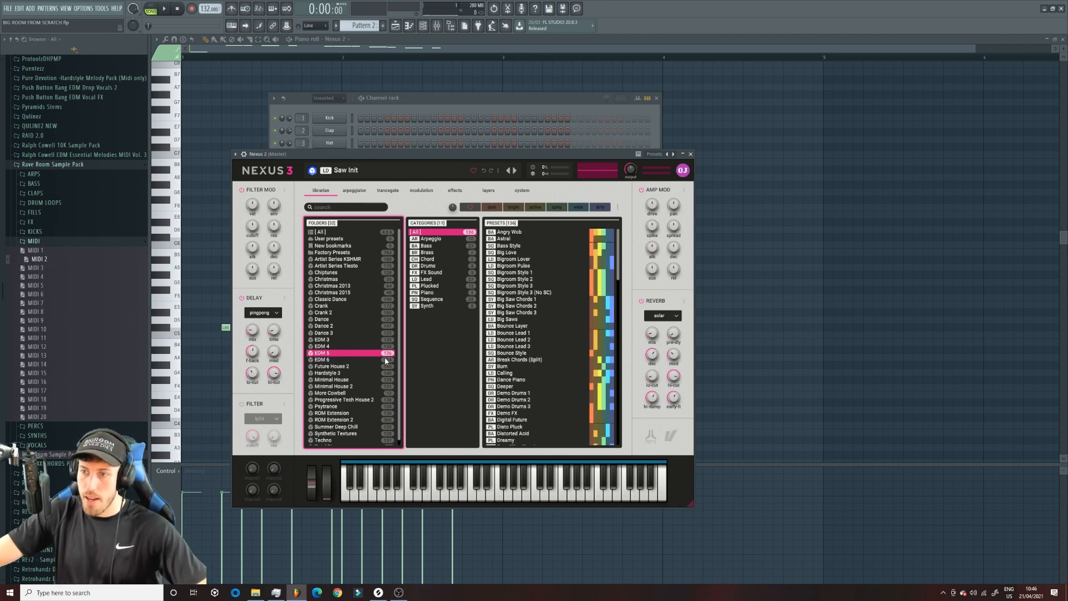
{"action": "left_click", "coordinate": [426, 278]}
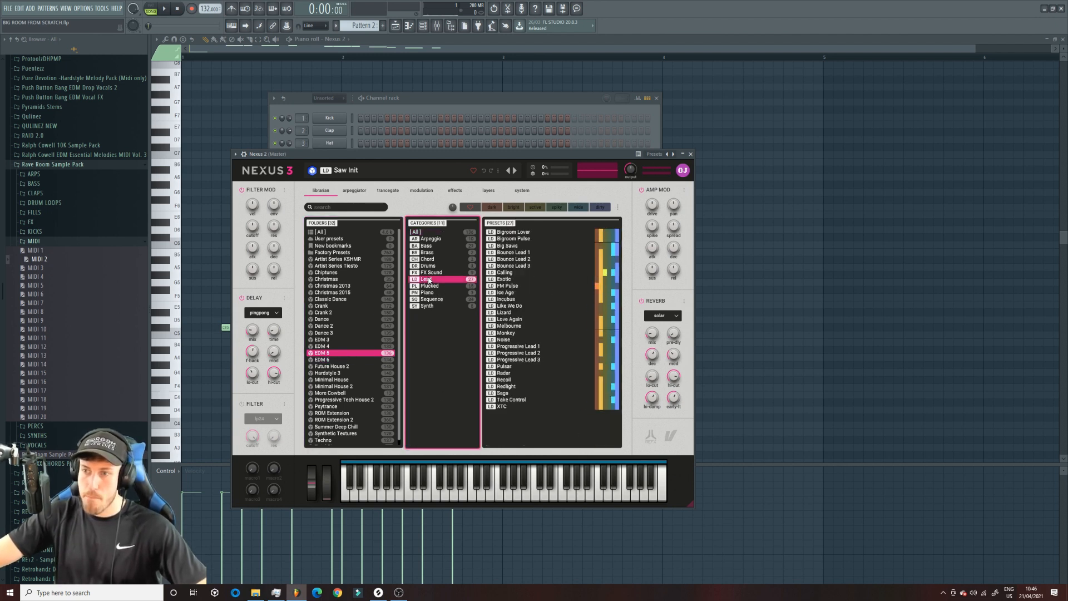
{"action": "left_click", "coordinate": [507, 386]}
{"action": "key", "text": "space"}
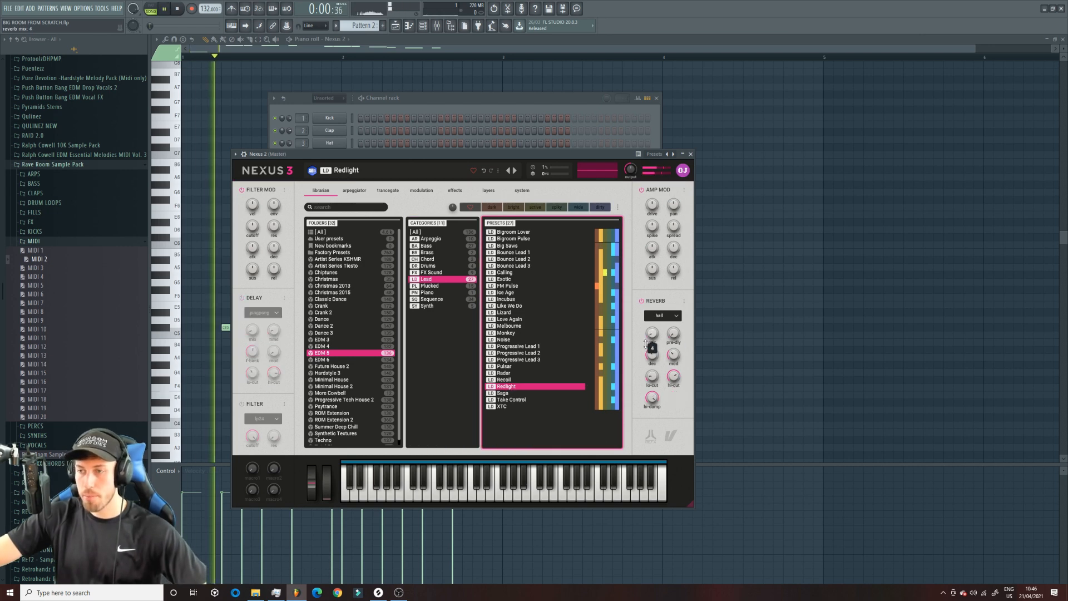
Step: Lower the volume of the Nexus 2 channel in the channel rack
{"action": "left_click", "coordinate": [385, 49]}
{"action": "left_click", "coordinate": [423, 26]}
{"action": "left_click_drag", "start_coordinate": [288, 168], "coordinate": [289, 177]}
Step: Transpose all the notes of Pattern 1 down one octave and listen to the result
{"action": "key", "text": "F5"}
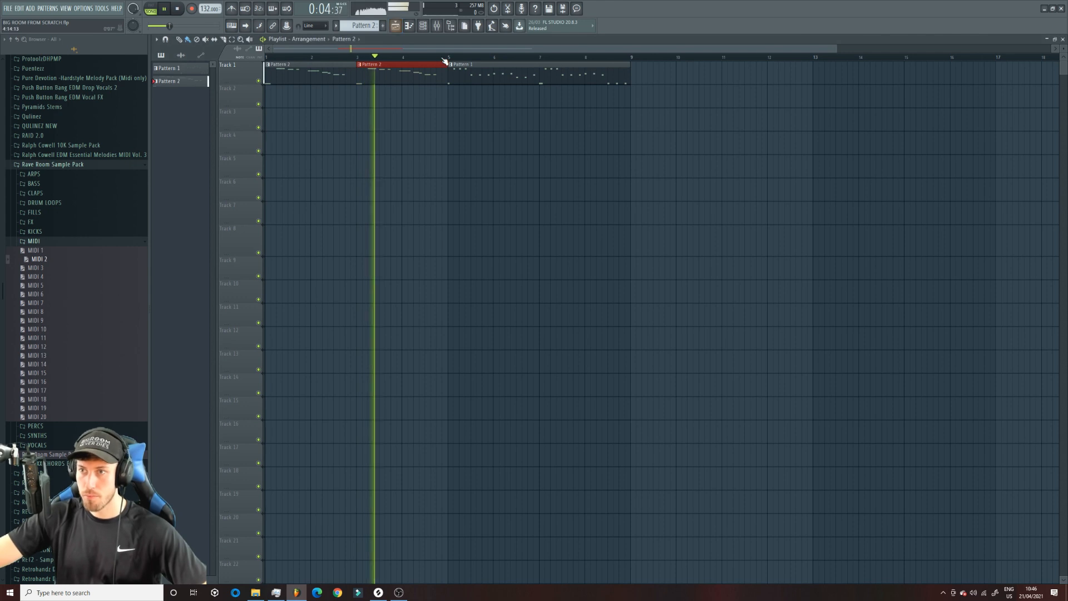
{"action": "double_click", "coordinate": [469, 72]}
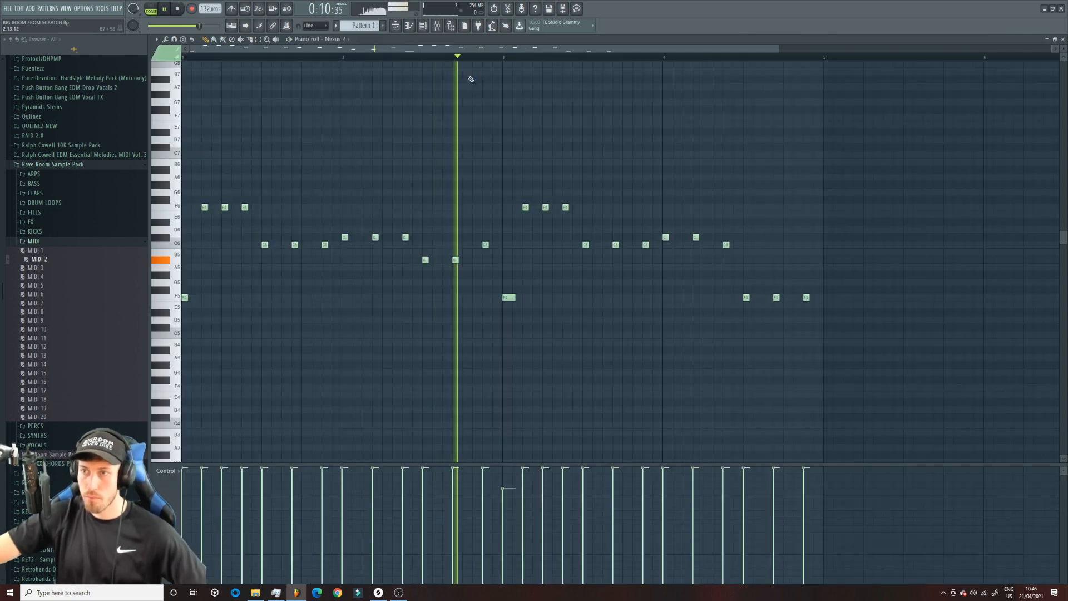
{"action": "key", "text": "ctrl+Down"}
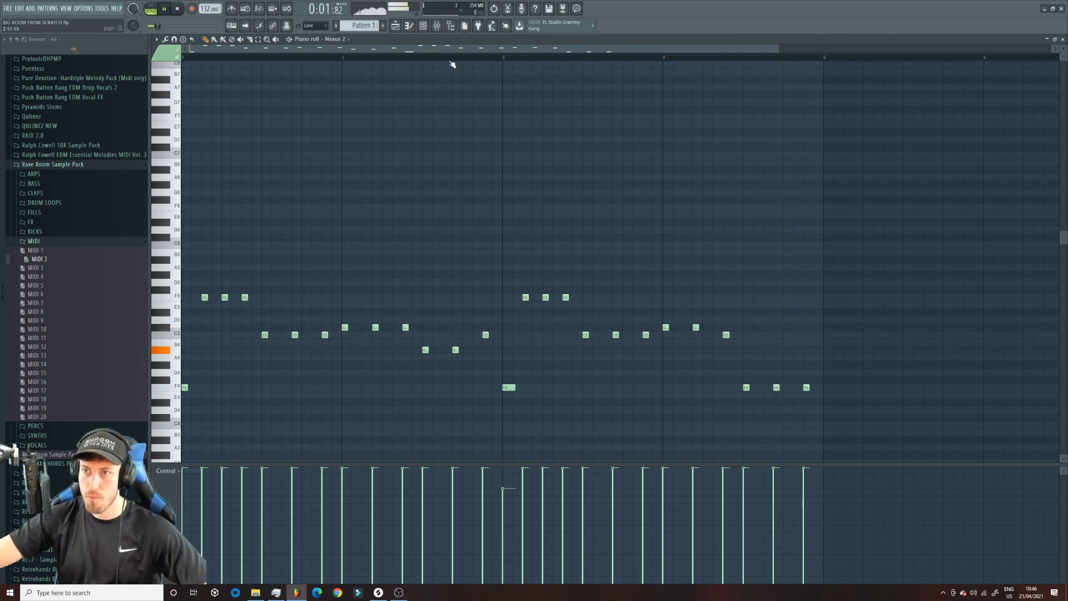
{"action": "key", "text": "space"}
Step: Place KSHMR Punchy Kick 24 from the Sounds of KSHMR VOL 2 Punchy Kicks folder at the start of Track 3
{"action": "left_click", "coordinate": [396, 25]}
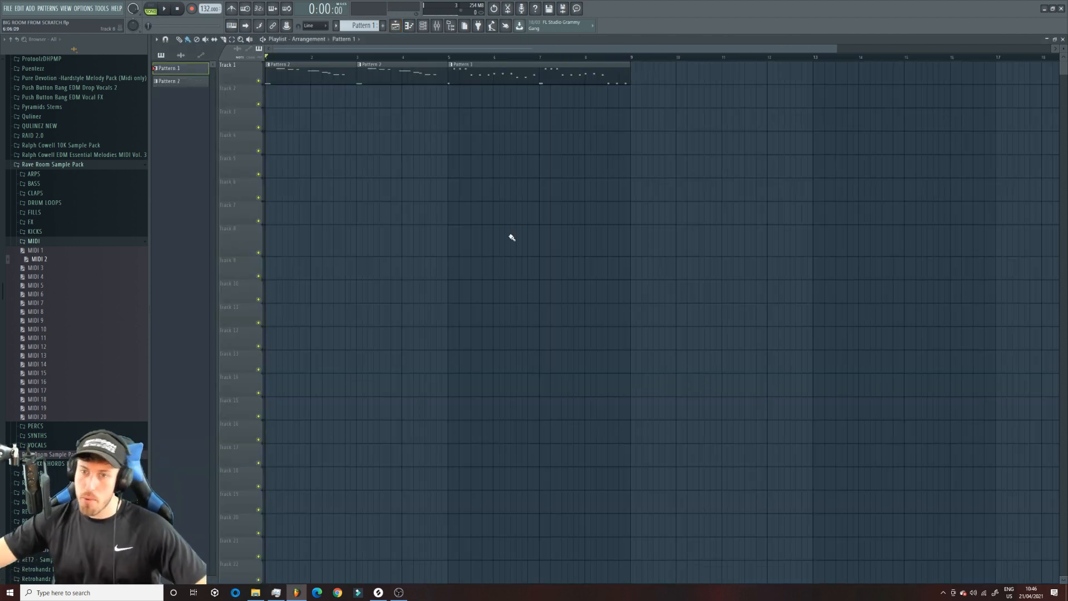
{"action": "left_click", "coordinate": [35, 166]}
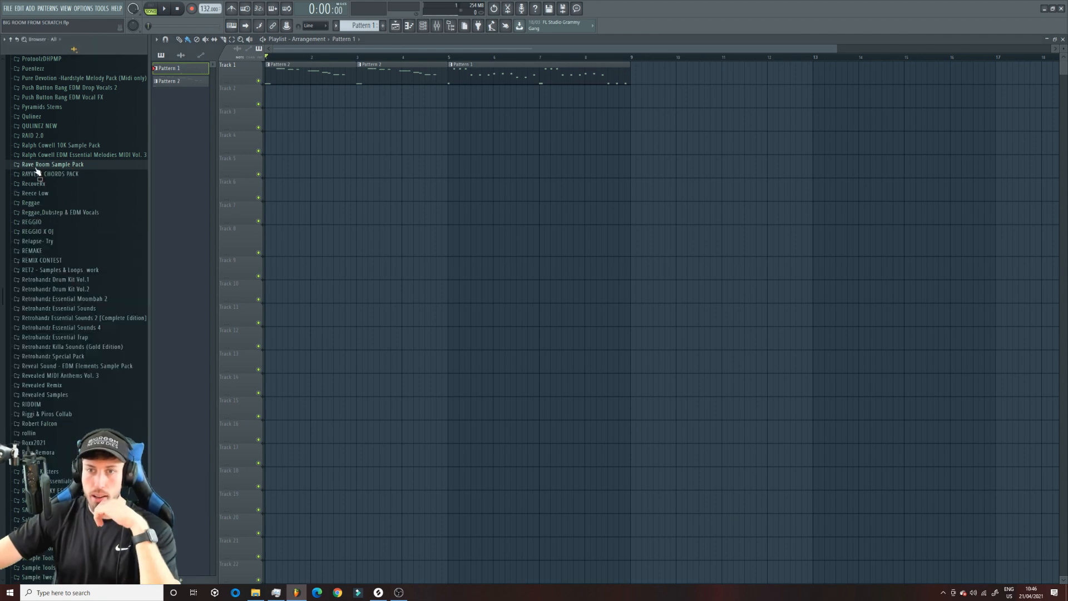
{"action": "scroll", "coordinate": [9, 191], "scroll_direction": "up", "scroll_amount": 10}
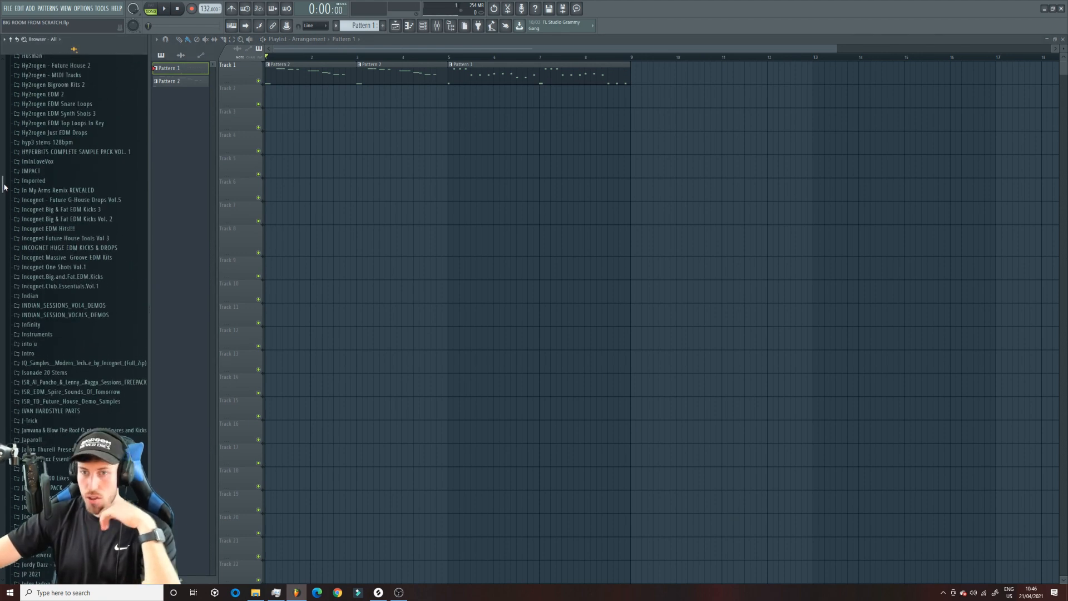
{"action": "scroll", "coordinate": [5, 186], "scroll_direction": "down", "scroll_amount": 10}
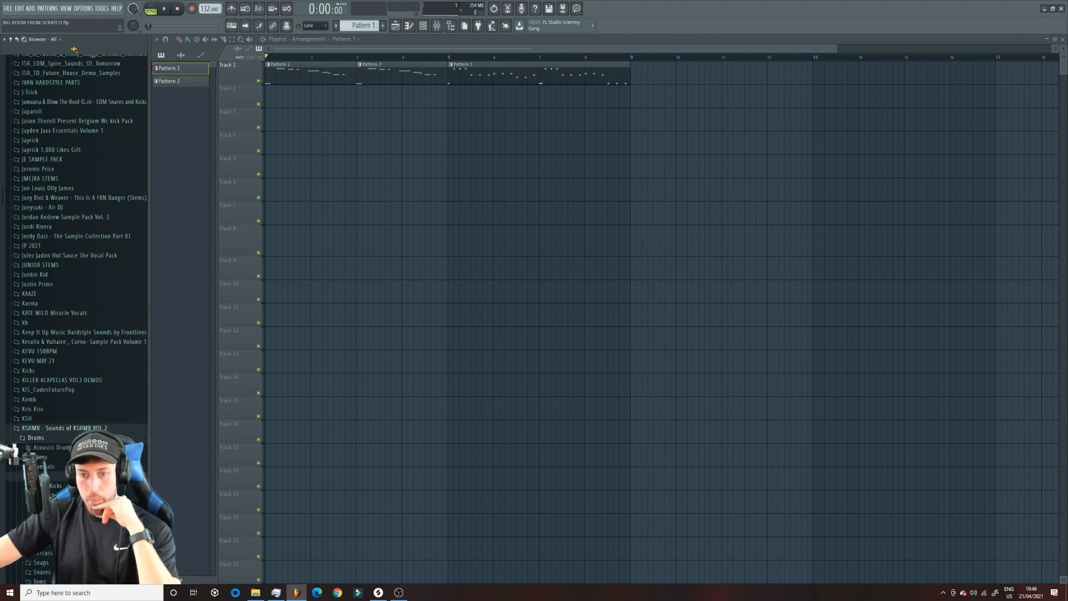
{"action": "scroll", "coordinate": [19, 383], "scroll_direction": "down", "scroll_amount": 6}
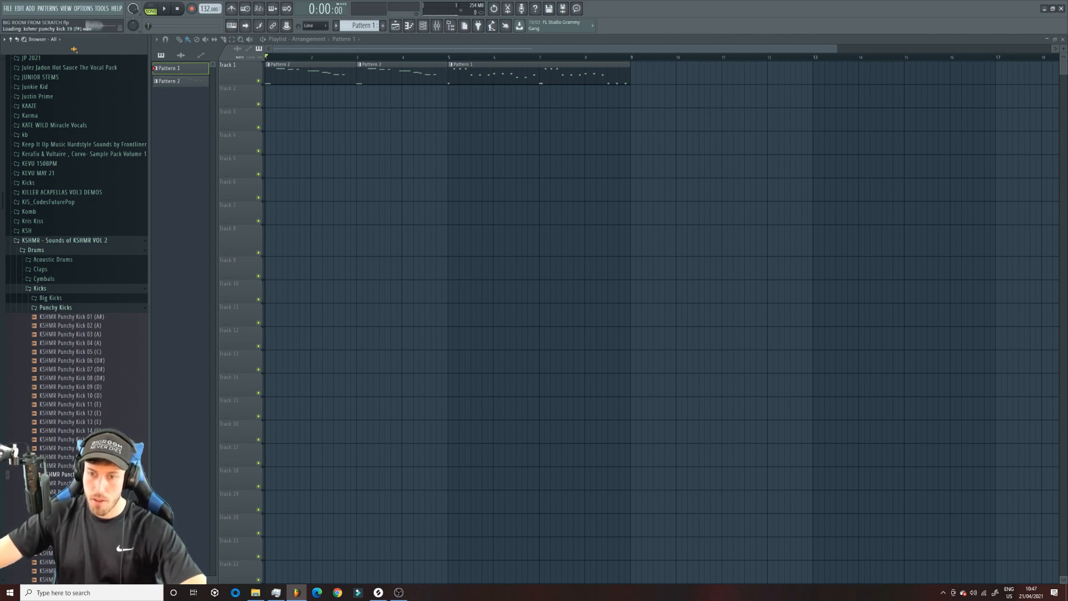
{"action": "left_click_drag", "start_coordinate": [61, 518], "coordinate": [301, 65]}
{"action": "left_click_drag", "start_coordinate": [264, 120], "coordinate": [269, 118]}
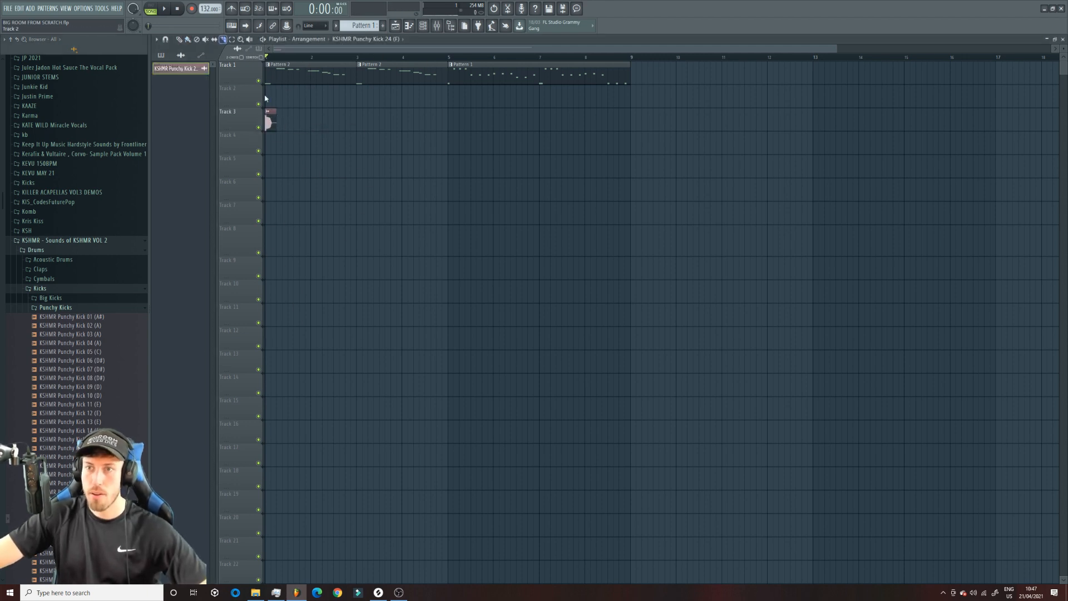
Step: Shorten the kick clip, repeat it on every beat of Track 3 from bar 1 through bar 8, and play it
{"action": "right_click", "coordinate": [267, 119]}
{"action": "left_click", "coordinate": [272, 123]}
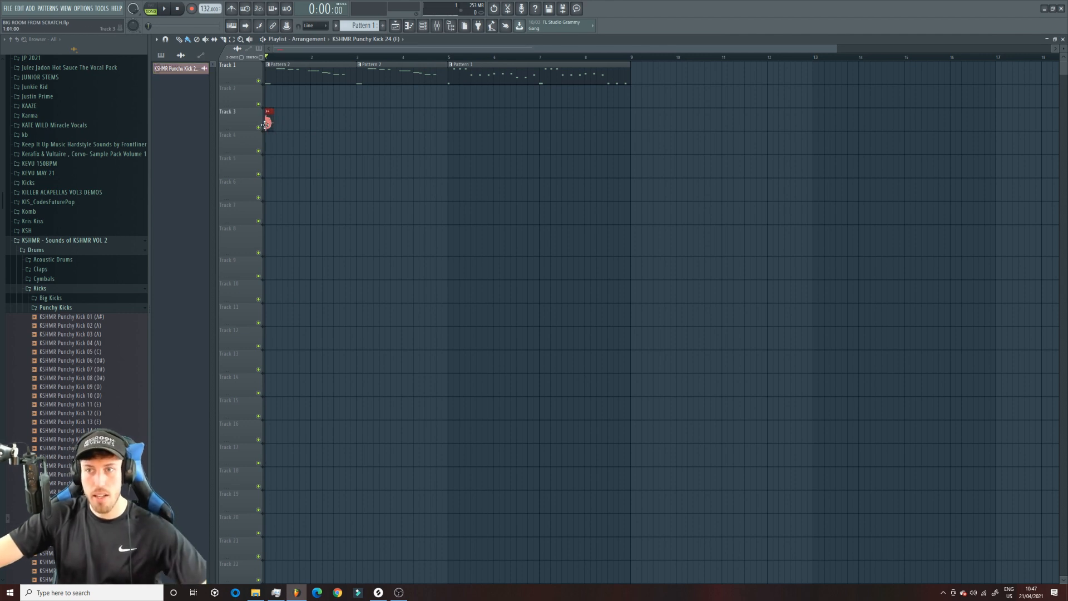
{"action": "left_click_drag", "start_coordinate": [275, 125], "coordinate": [487, 128]}
{"action": "key", "text": "space"}
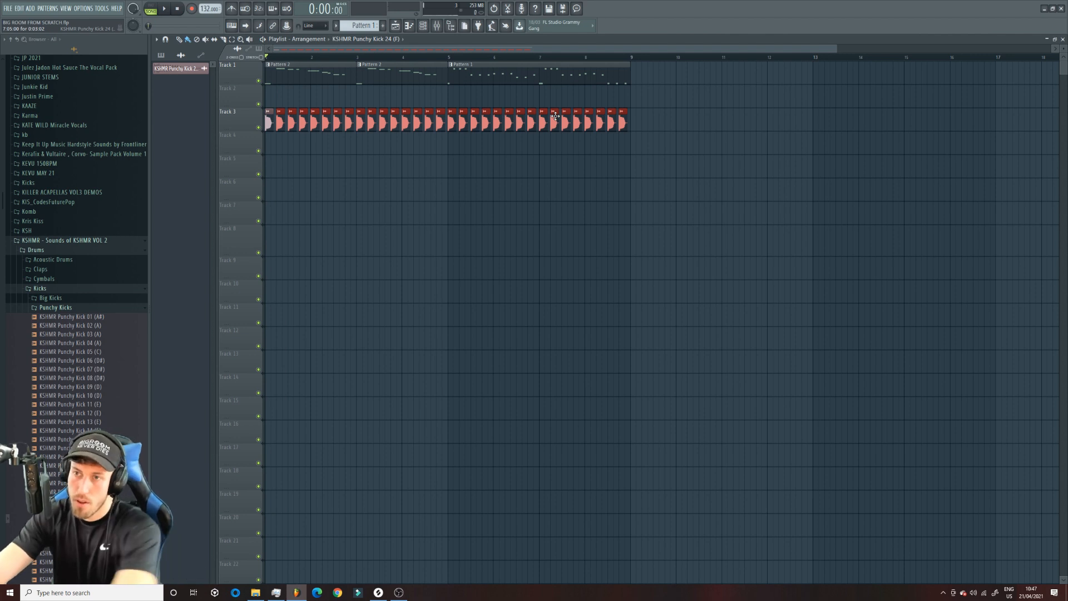
{"action": "key", "text": "space"}
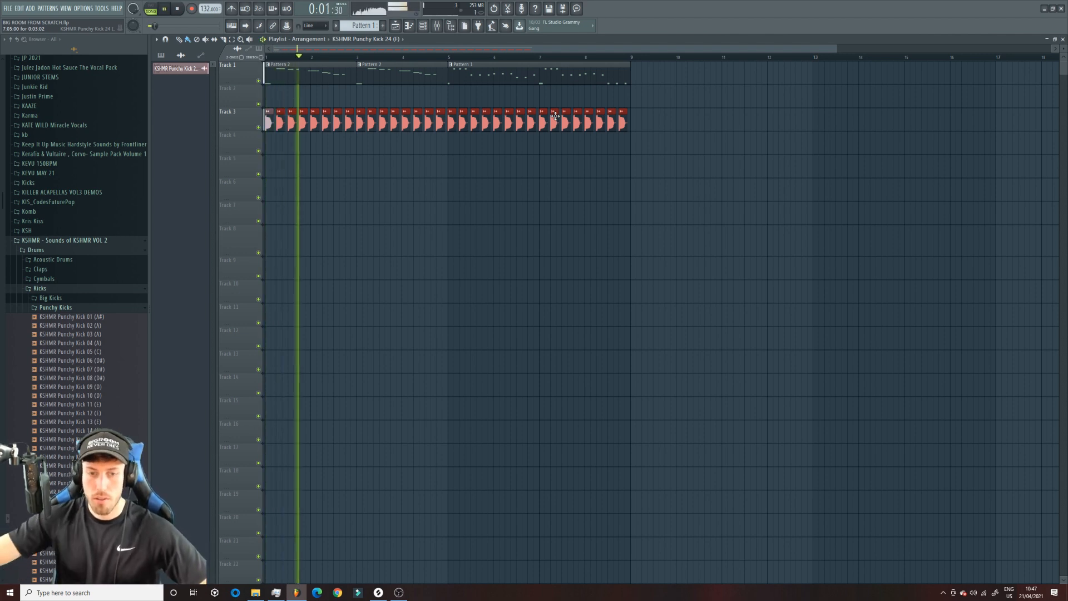
Step: Open Pattern 2 and assign its Nexus 2 channel to mixer track 5
{"action": "left_click", "coordinate": [437, 26]}
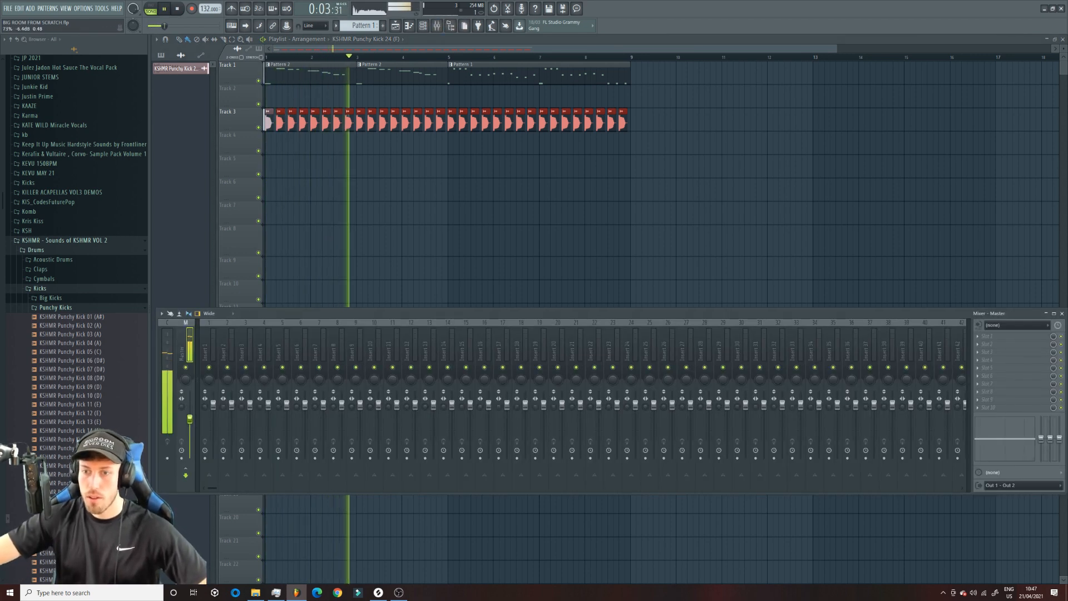
{"action": "key", "text": "F9"}
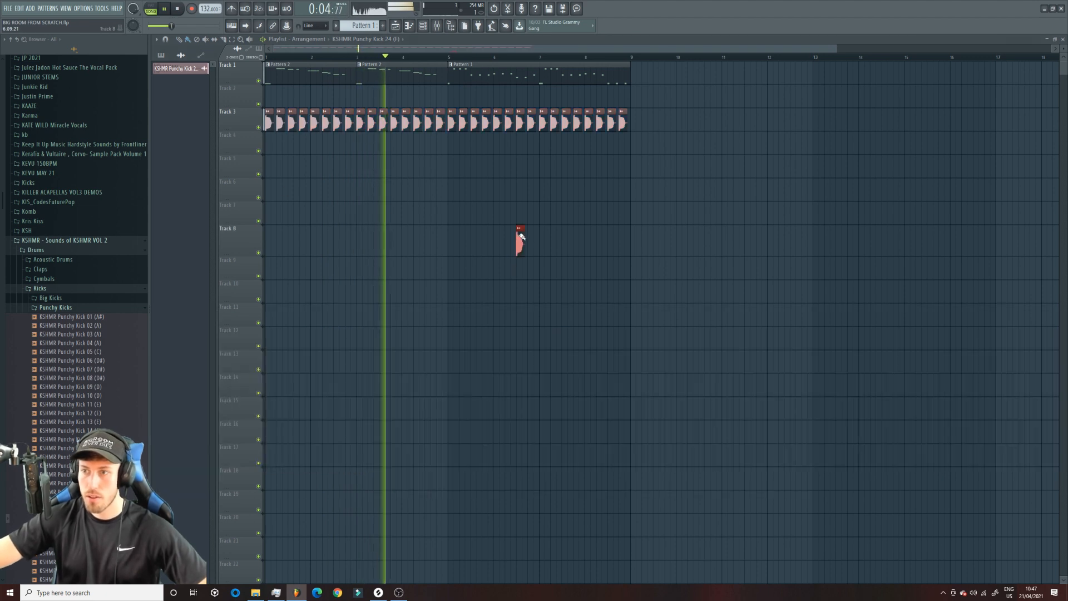
{"action": "double_click", "coordinate": [456, 117]}
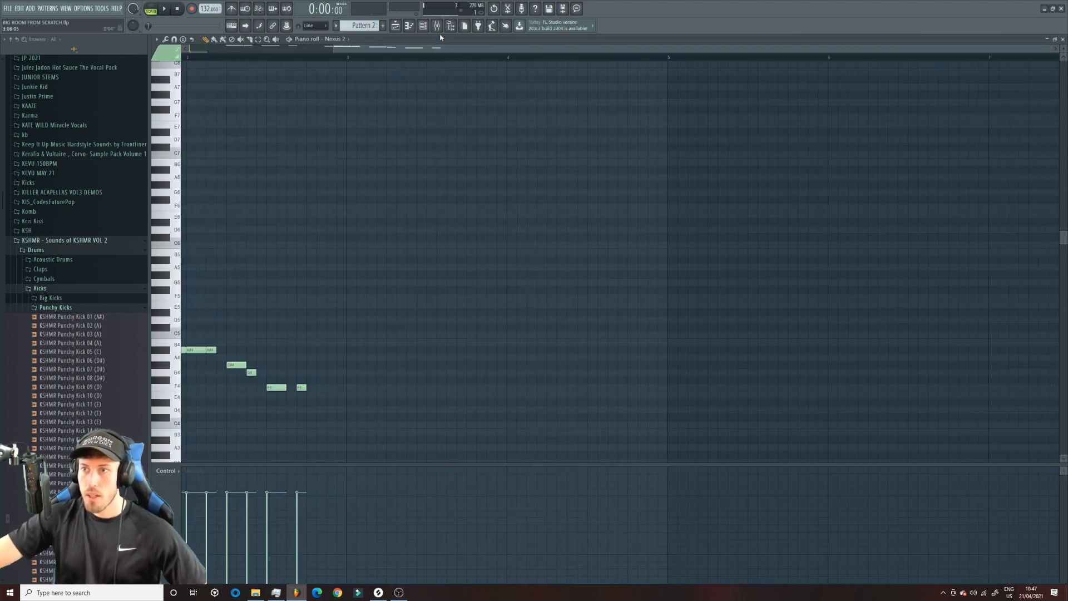
{"action": "key", "text": "F6"}
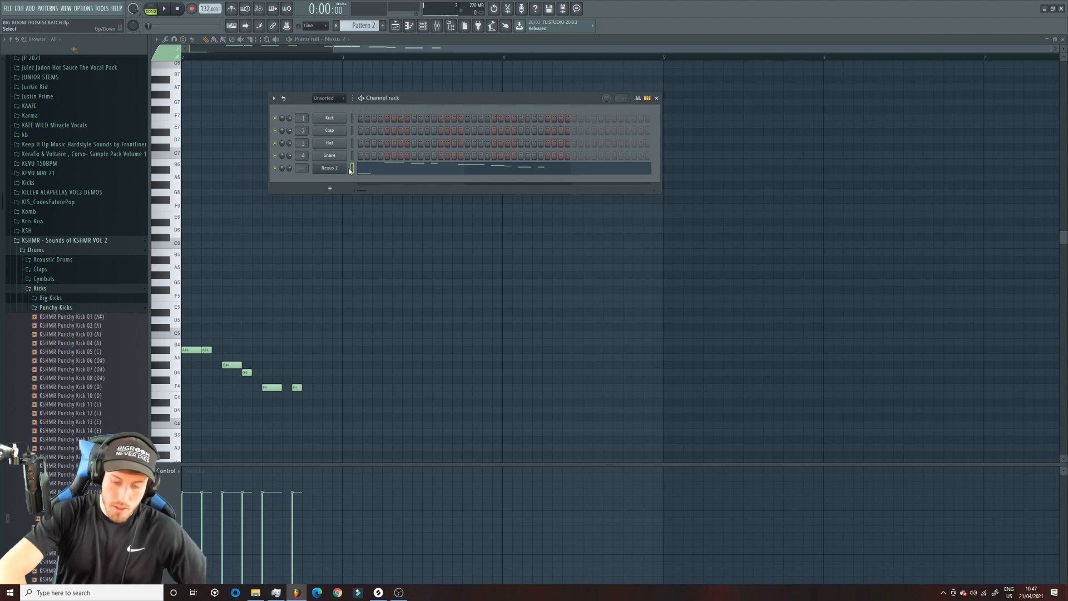
{"action": "key", "text": "ctrl+l"}
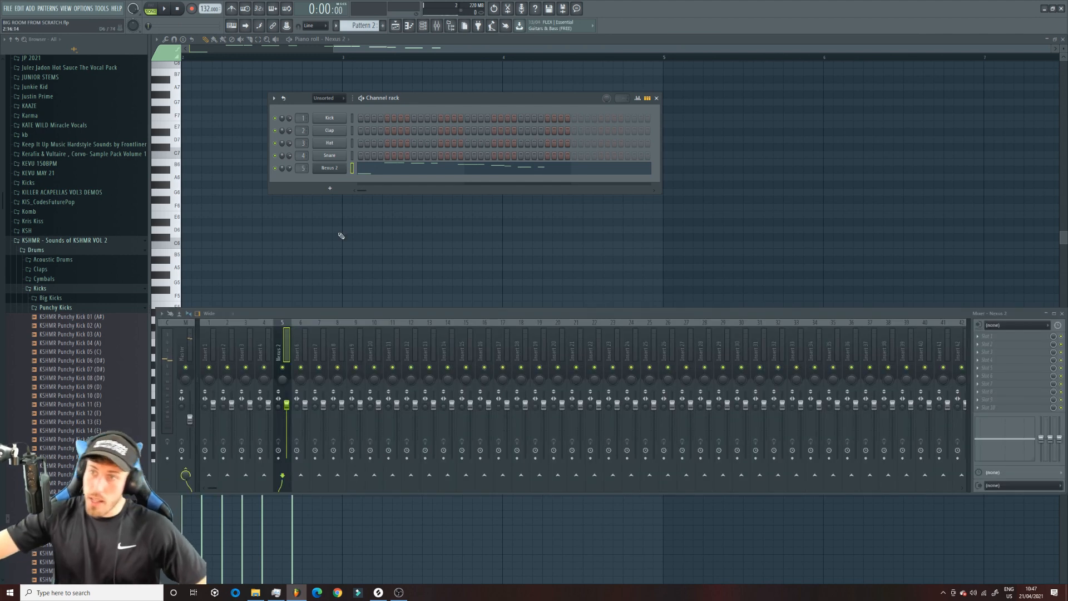
Step: Route mixer track 5 only to mixer track 6 and rename track 5 as LEAD MAIN
{"action": "right_click", "coordinate": [301, 475]}
{"action": "left_click", "coordinate": [329, 487]}
{"action": "right_click", "coordinate": [283, 334]}
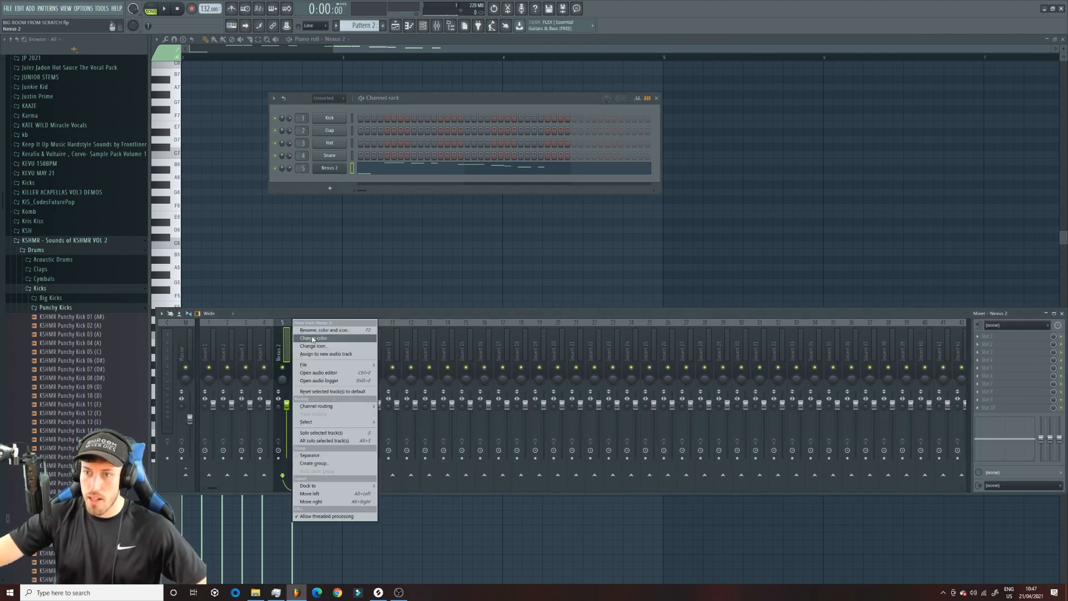
{"action": "left_click", "coordinate": [320, 334]}
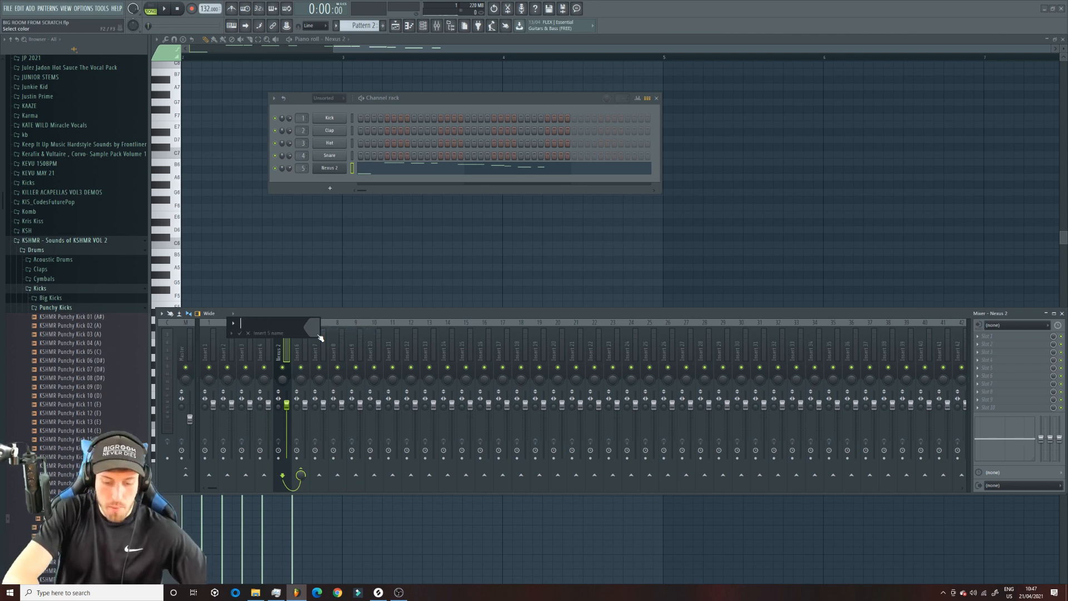
{"action": "type", "text": "LEAD MAIN"}
{"action": "key", "text": "Return"}
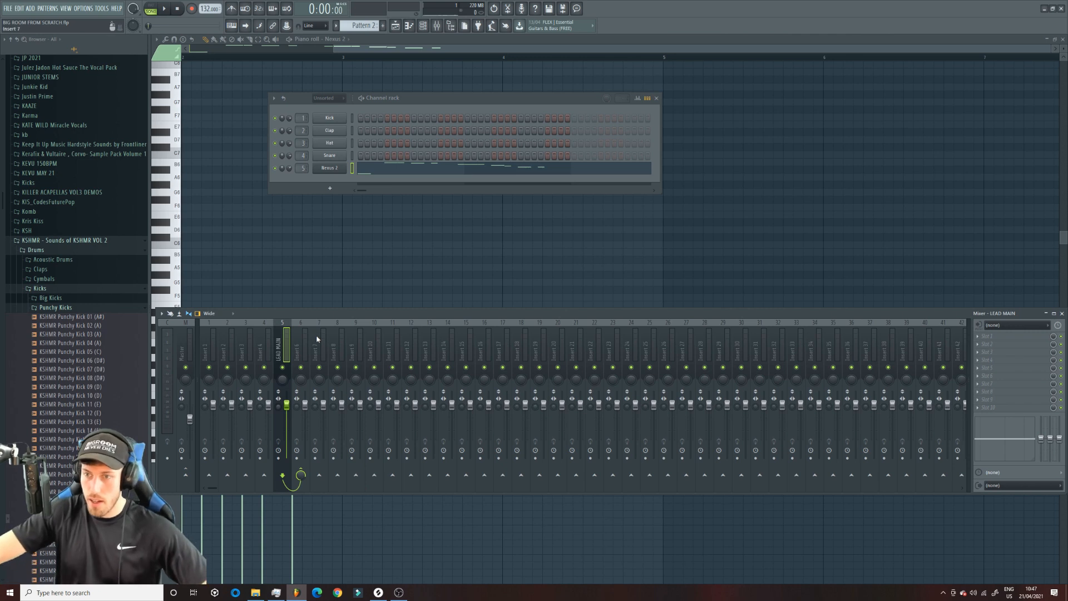
Step: Rename mixer track 6 as LEAD MAIN BUS
{"action": "right_click", "coordinate": [306, 330]}
{"action": "left_click", "coordinate": [342, 331]}
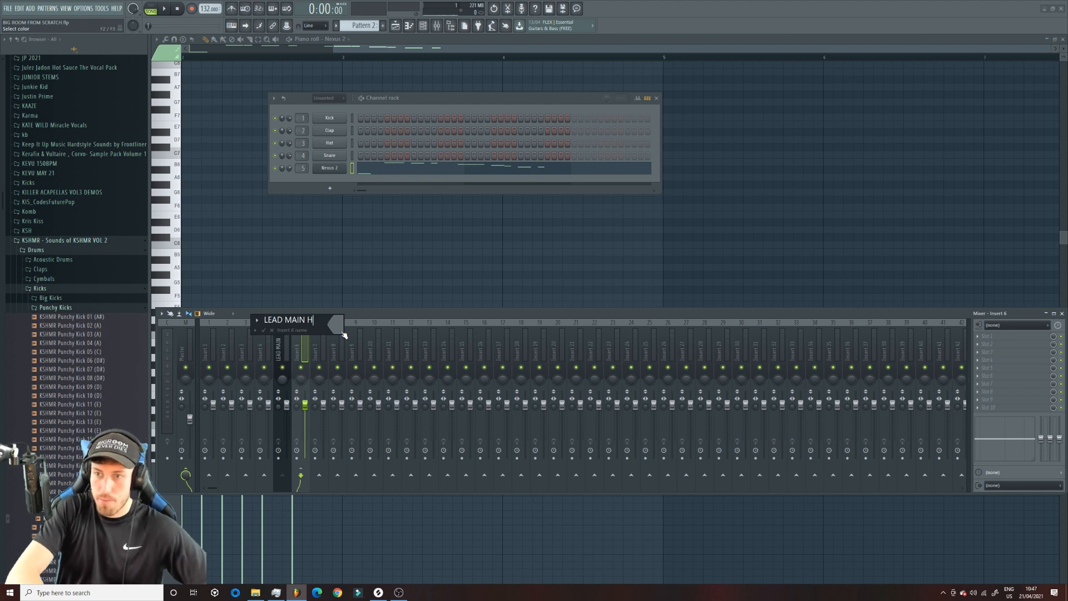
{"action": "type", "text": "LEAD MAIN BUS"}
{"action": "key", "text": "Return"}
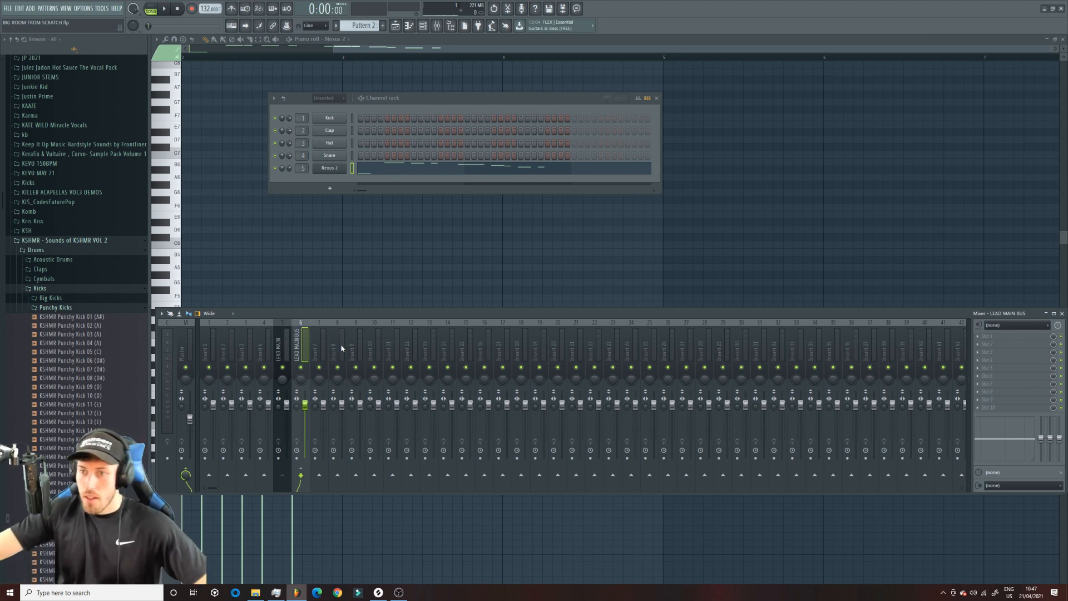
{"action": "left_click", "coordinate": [274, 352]}
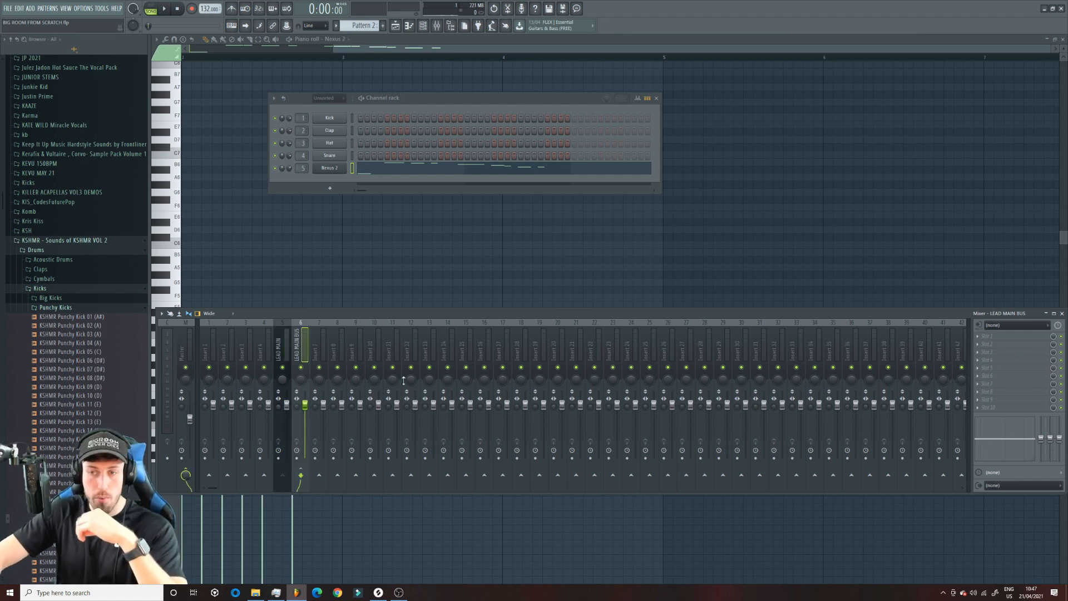
Step: Color the LEAD MAIN and LEAD MAIN BUS mixer tracks purple
{"action": "right_click", "coordinate": [283, 339]}
{"action": "left_click", "coordinate": [367, 333]}
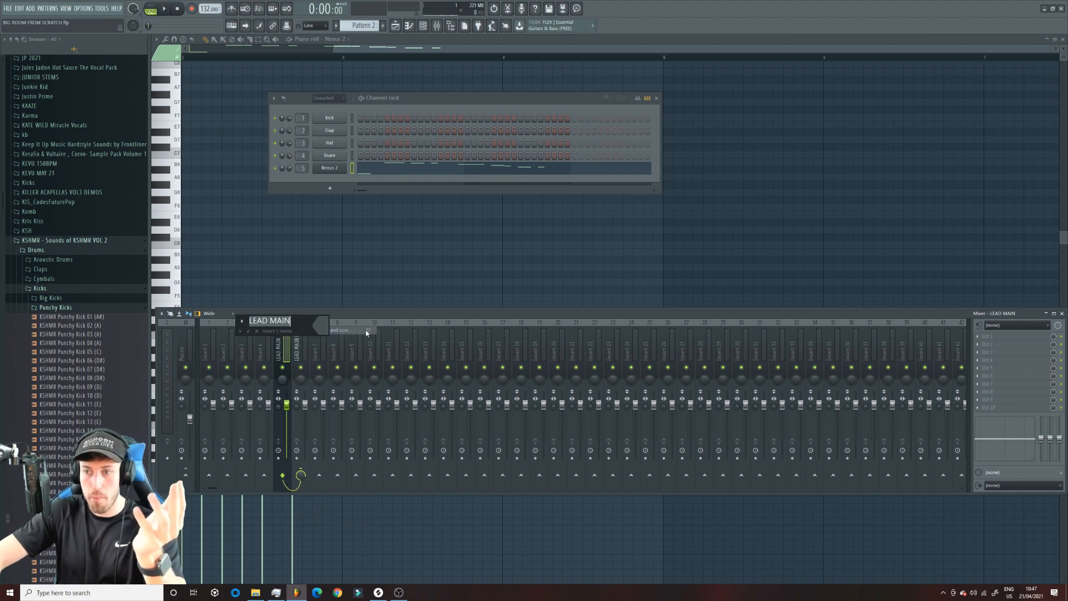
{"action": "left_click", "coordinate": [312, 325]}
{"action": "left_click", "coordinate": [339, 343]}
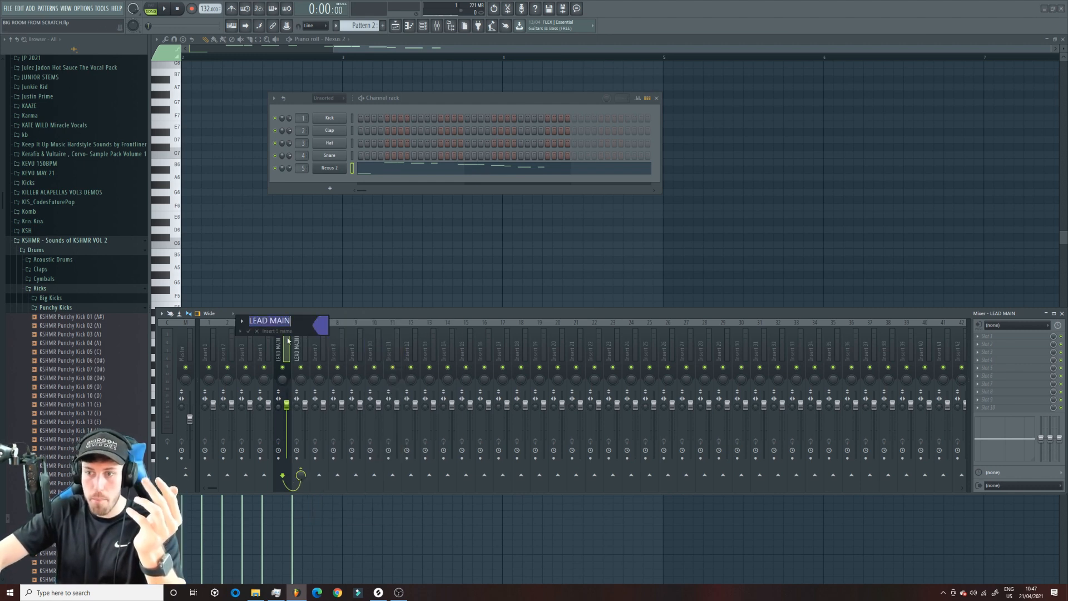
{"action": "key", "text": "Return"}
{"action": "right_click", "coordinate": [302, 337]}
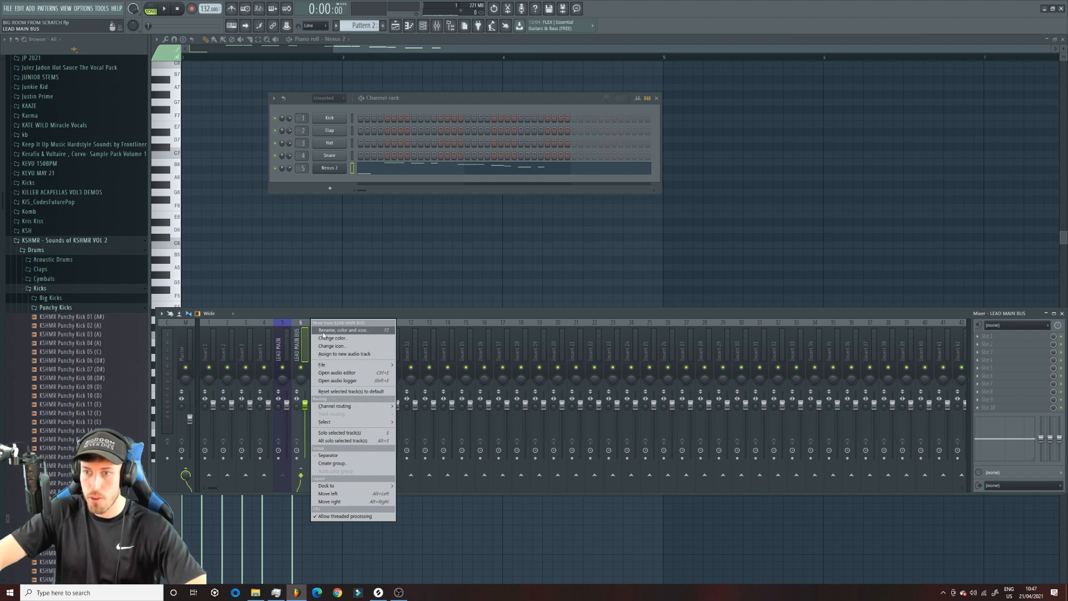
{"action": "left_click", "coordinate": [323, 331]}
{"action": "left_click", "coordinate": [322, 333]}
{"action": "left_click", "coordinate": [330, 361]}
{"action": "key", "text": "Return"}
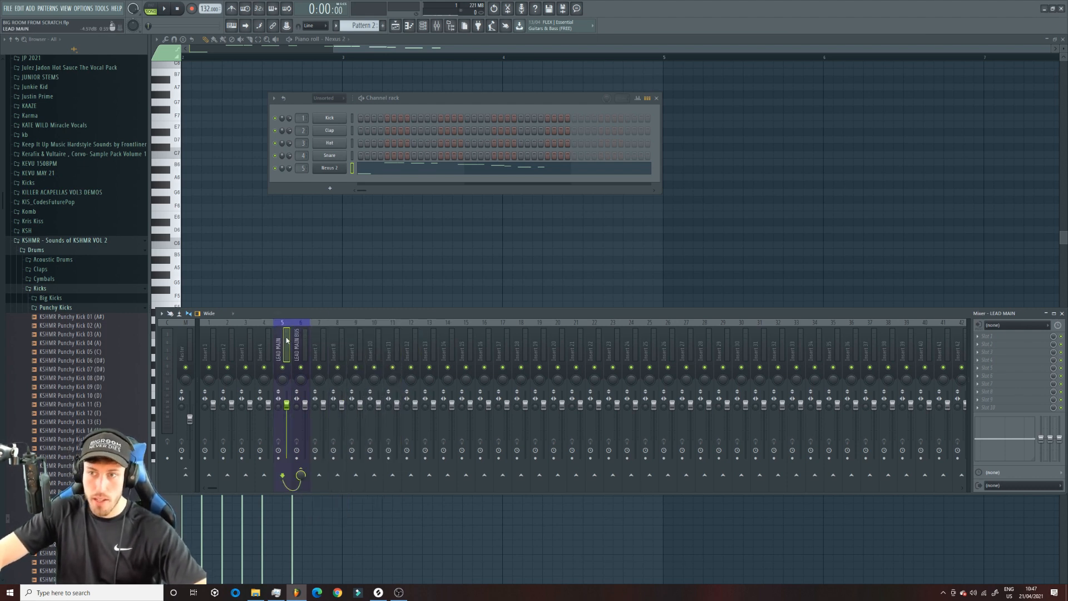
Step: Load Kickstart into the last effect slot of LEAD MAIN BUS and play the arrangement with it
{"action": "left_click", "coordinate": [984, 410]}
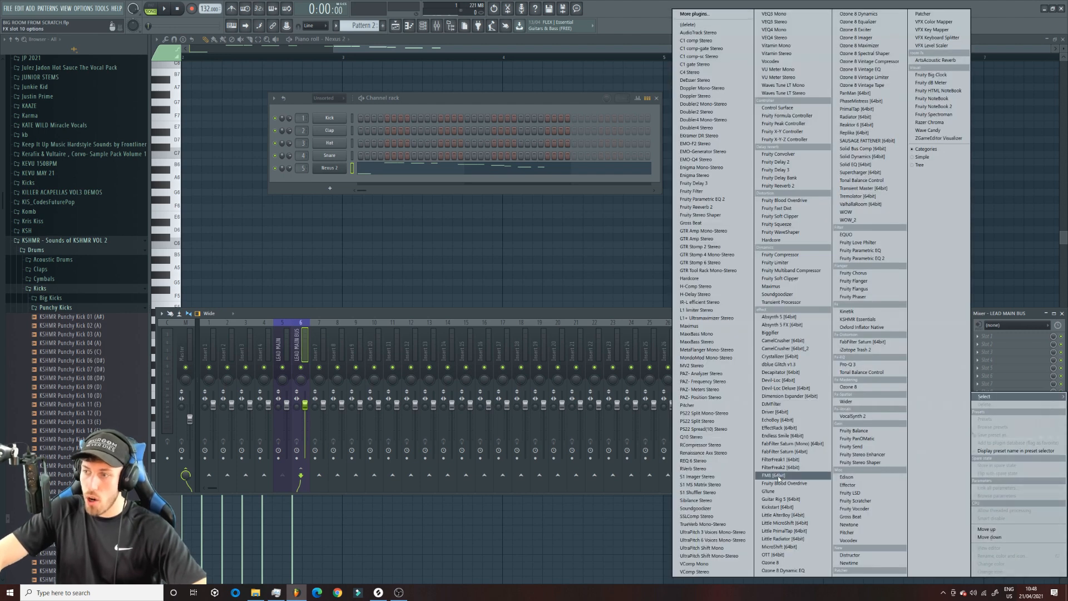
{"action": "left_click", "coordinate": [774, 508]}
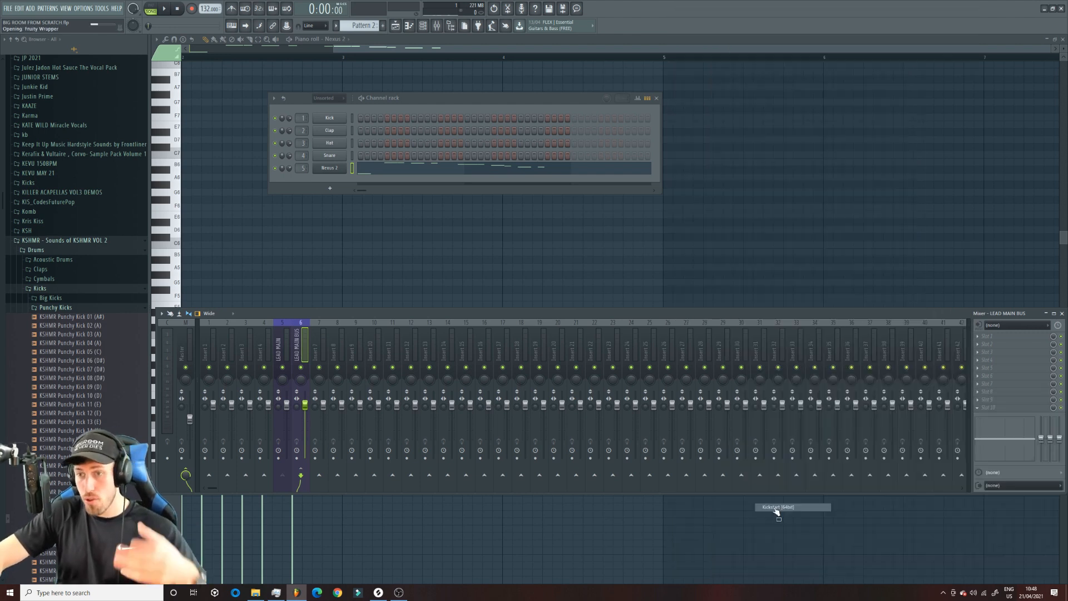
{"action": "key", "text": "space"}
{"action": "key", "text": "F5"}
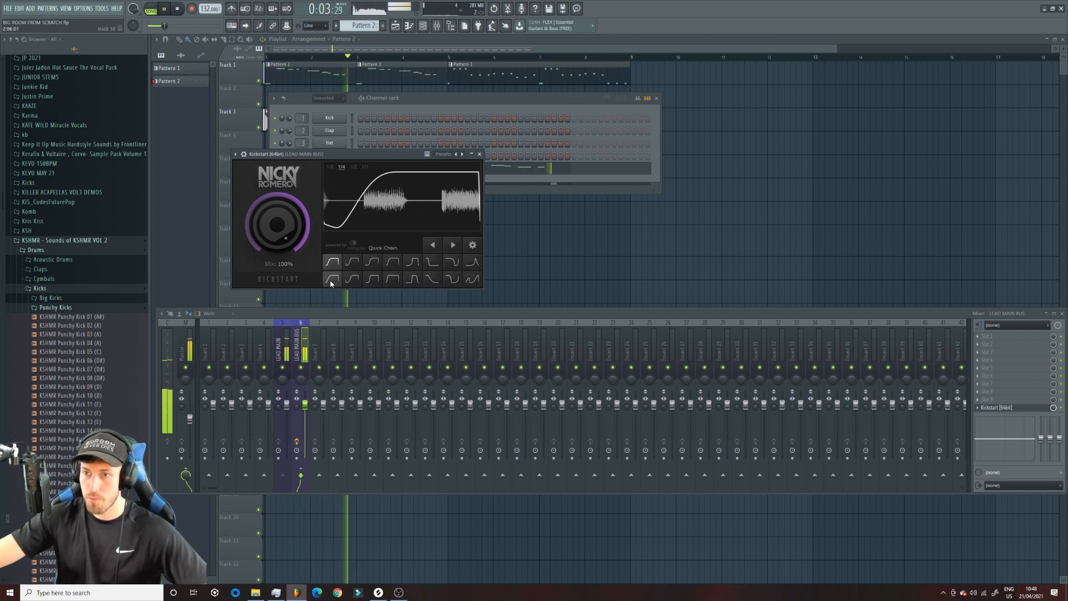
{"action": "key", "text": "F12"}
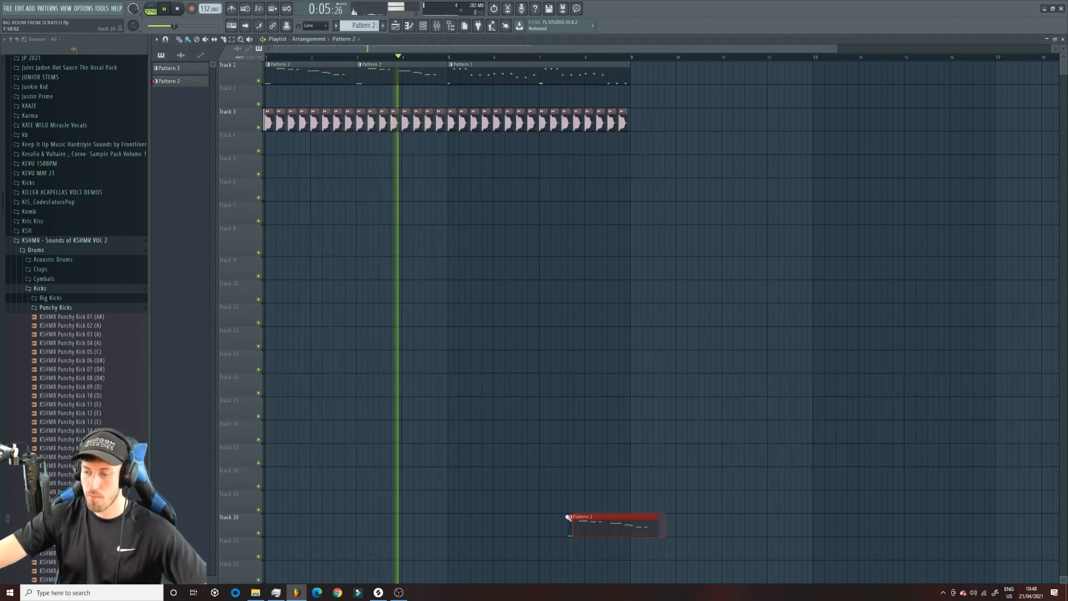
Step: Open Pattern 1 in the piano roll and lengthen its opening F4 note and the three following F5 notes
{"action": "double_click", "coordinate": [520, 121]}
{"action": "left_click", "coordinate": [534, 191]}
{"action": "key", "text": "space"}
{"action": "right_click", "coordinate": [536, 190]}
{"action": "left_click", "coordinate": [478, 77]}
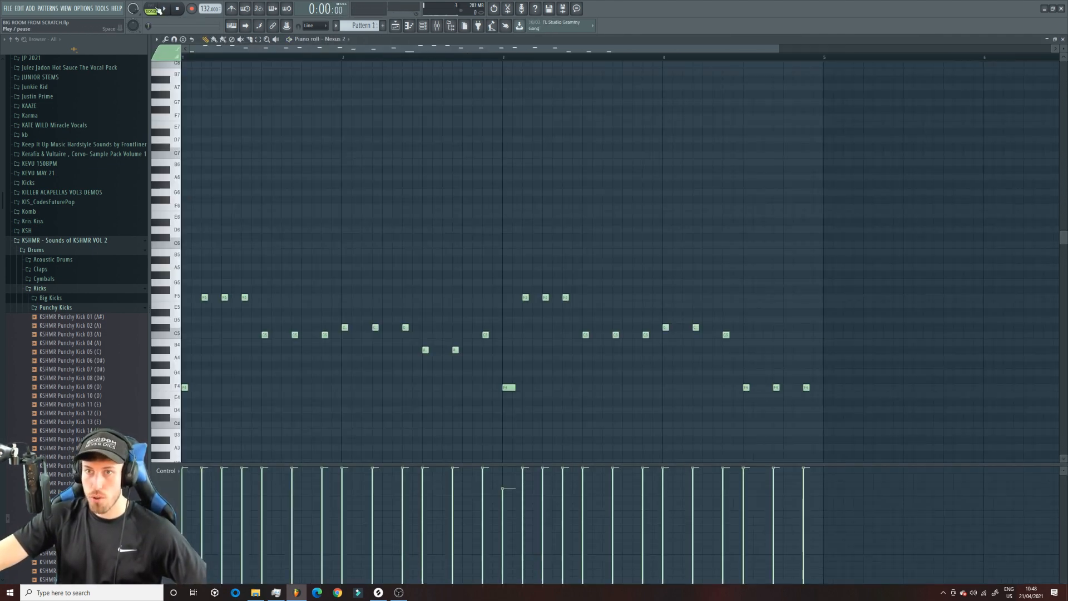
{"action": "left_click_drag", "start_coordinate": [783, 48], "coordinate": [384, 99]}
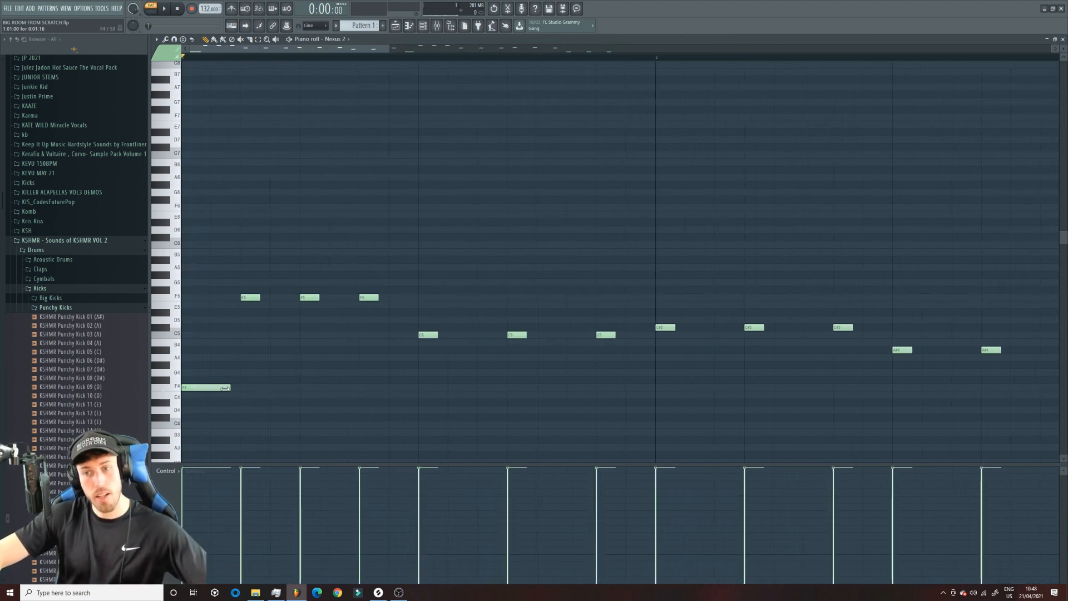
{"action": "left_click", "coordinate": [249, 299]}
{"action": "key", "text": "space"}
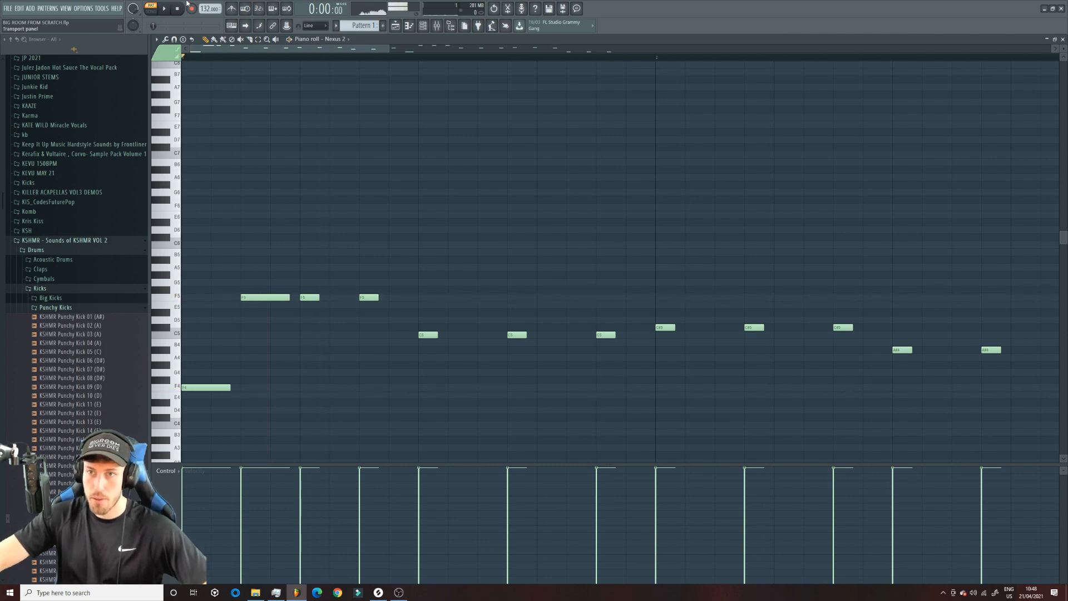
{"action": "left_click_drag", "start_coordinate": [319, 298], "coordinate": [408, 297]}
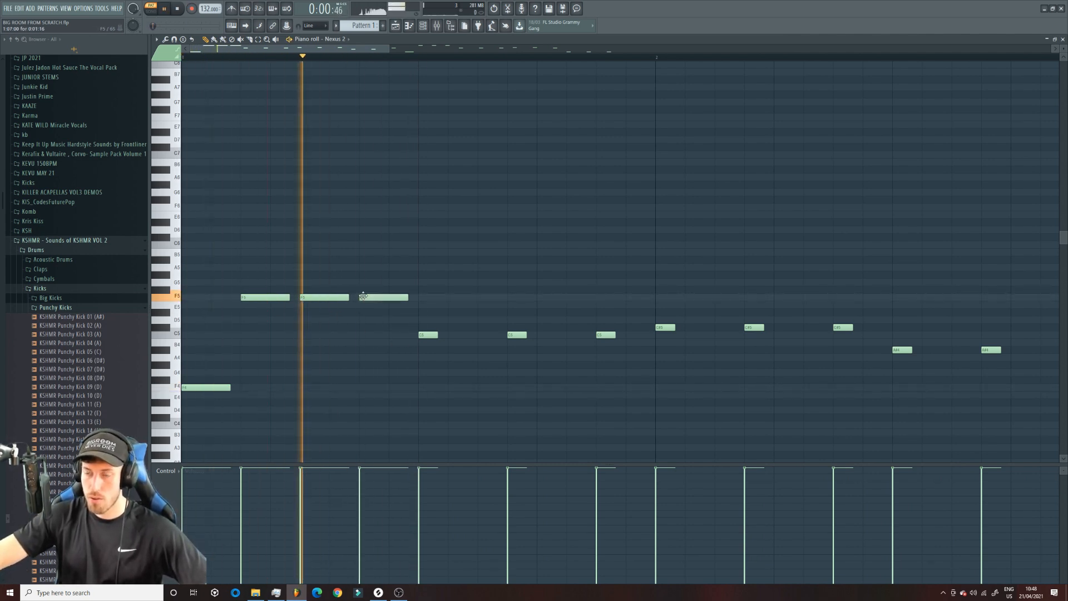
{"action": "key", "text": "space"}
{"action": "key", "text": "space"}
Step: Lengthen the first two C5 notes in bar 1 and add a short D#5 note just before bar 2
{"action": "left_click_drag", "start_coordinate": [437, 335], "coordinate": [556, 334]}
{"action": "right_click", "coordinate": [605, 335]}
{"action": "left_click", "coordinate": [605, 335]}
{"action": "left_click_drag", "start_coordinate": [641, 334], "coordinate": [615, 334]}
{"action": "left_click", "coordinate": [634, 312]}
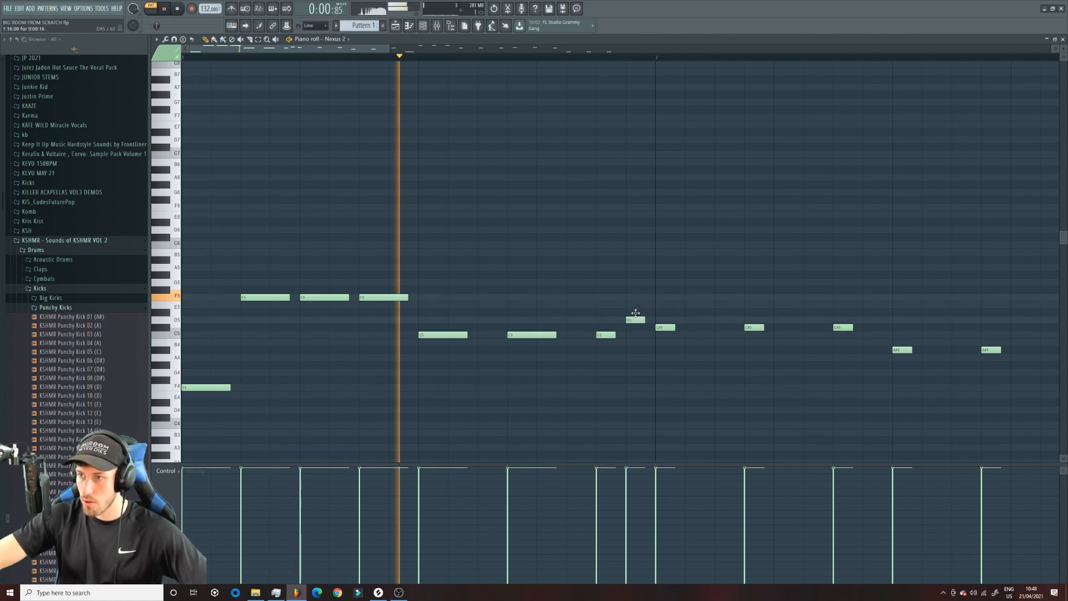
{"action": "key", "text": "space"}
Step: Lengthen the three C#5 notes in bar 2 of Pattern 1 to match the other long notes
{"action": "left_click", "coordinate": [664, 328]}
{"action": "key", "text": "space"}
{"action": "right_click", "coordinate": [753, 329]}
{"action": "left_click", "coordinate": [754, 329]}
{"action": "right_click", "coordinate": [837, 328]}
{"action": "left_click", "coordinate": [838, 328]}
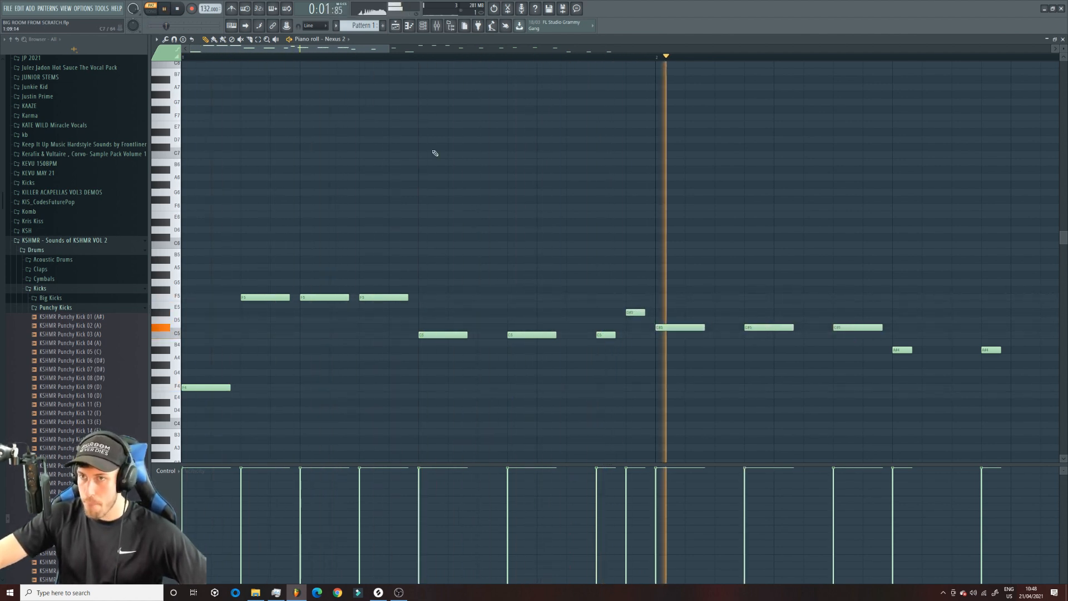
Step: Delete the short D#5 note before bar 2, lengthen the third C5 note in bar 1, and play the pattern
{"action": "key", "text": "space"}
{"action": "left_click_drag", "start_coordinate": [390, 50], "coordinate": [456, 50]}
{"action": "key", "text": "space"}
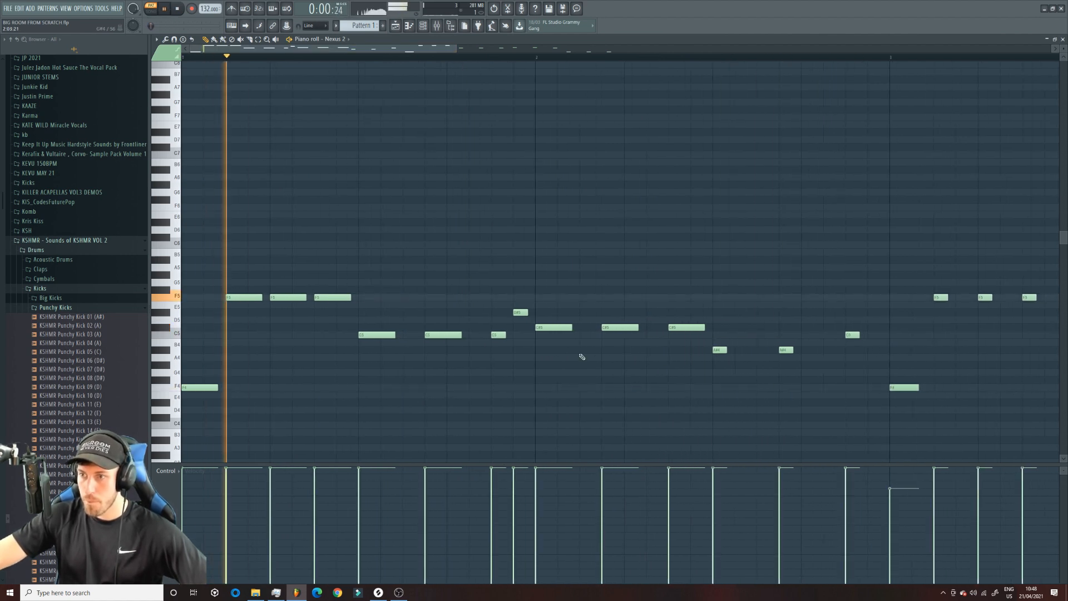
{"action": "right_click", "coordinate": [523, 313]}
{"action": "left_click_drag", "start_coordinate": [505, 335], "coordinate": [528, 335]}
{"action": "key", "text": "space"}
Step: Lengthen the two A#4 notes and the C5 note at the end of bar 2
{"action": "right_click", "coordinate": [716, 350]}
{"action": "key", "text": "space"}
{"action": "left_click", "coordinate": [785, 351]}
{"action": "right_click", "coordinate": [852, 335]}
{"action": "left_click", "coordinate": [851, 336]}
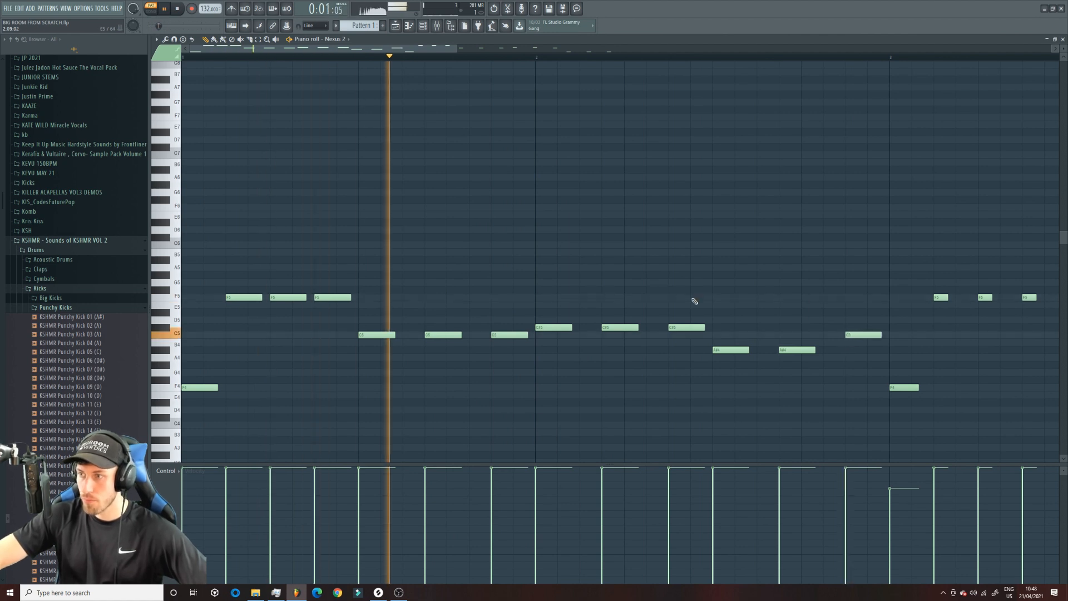
Step: Replace the first two closing F4 notes in bar 4 with longer ones and delete the third
{"action": "left_click", "coordinate": [644, 388]}
{"action": "left_click_drag", "start_coordinate": [644, 388], "coordinate": [775, 387]}
{"action": "right_click", "coordinate": [766, 390]}
{"action": "left_click_drag", "start_coordinate": [457, 49], "coordinate": [839, 51]}
{"action": "right_click", "coordinate": [693, 387]}
{"action": "left_click", "coordinate": [695, 388]}
{"action": "right_click", "coordinate": [722, 388]}
{"action": "left_click", "coordinate": [722, 388]}
{"action": "right_click", "coordinate": [749, 388]}
Step: Replace the short C5 and C#5 notes in bars 3 and 4 with longer notes at the same positions
{"action": "right_click", "coordinate": [676, 335]}
{"action": "left_click", "coordinate": [676, 336]}
{"action": "right_click", "coordinate": [649, 328]}
{"action": "left_click", "coordinate": [649, 328]}
{"action": "right_click", "coordinate": [620, 328]}
{"action": "left_click", "coordinate": [620, 329]}
{"action": "right_click", "coordinate": [603, 336]}
{"action": "left_click", "coordinate": [603, 335]}
{"action": "right_click", "coordinate": [575, 335]}
{"action": "left_click", "coordinate": [575, 336]}
{"action": "right_click", "coordinate": [548, 335]}
{"action": "left_click", "coordinate": [548, 335]}
Step: Replace the three short F5 notes in bar 3 with longer ones and play the pattern
{"action": "right_click", "coordinate": [528, 297]}
{"action": "left_click", "coordinate": [528, 298]}
{"action": "right_click", "coordinate": [511, 298]}
{"action": "left_click", "coordinate": [511, 298]}
{"action": "right_click", "coordinate": [493, 298]}
{"action": "left_click", "coordinate": [493, 298]}
{"action": "key", "text": "space"}
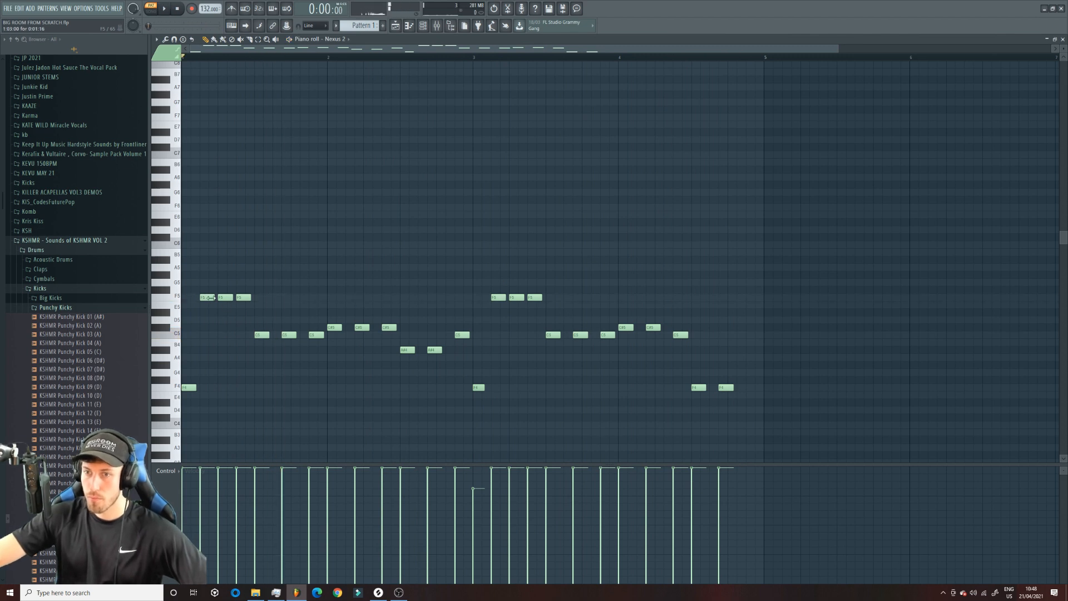
Step: Try shortening the first F5 note in bar 1 with the snap set to (none), and play the pattern
{"action": "key", "text": "space"}
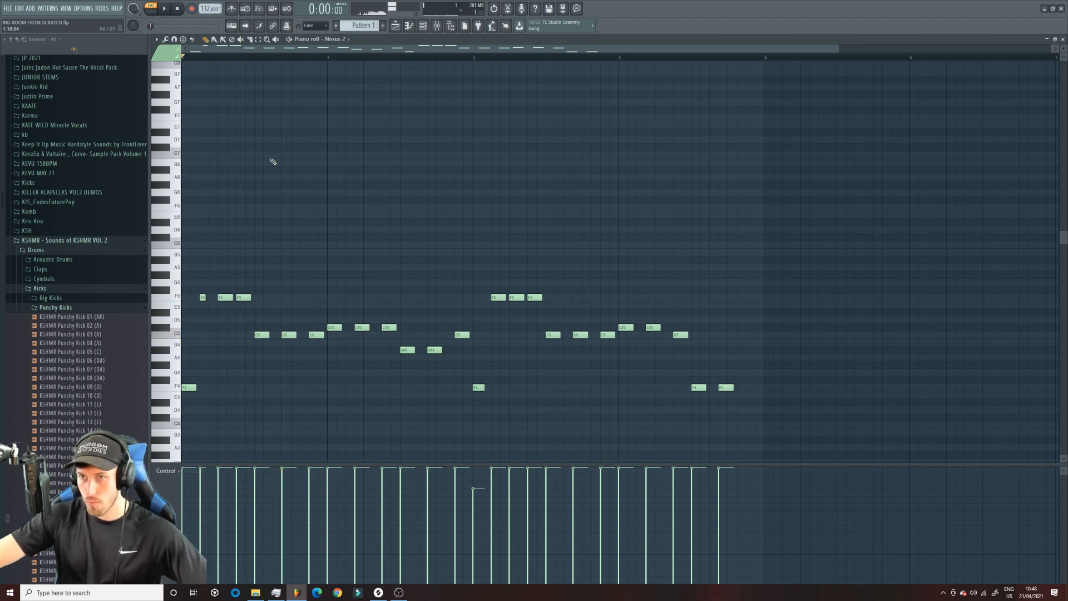
{"action": "left_click", "coordinate": [315, 26]}
{"action": "left_click", "coordinate": [315, 56]}
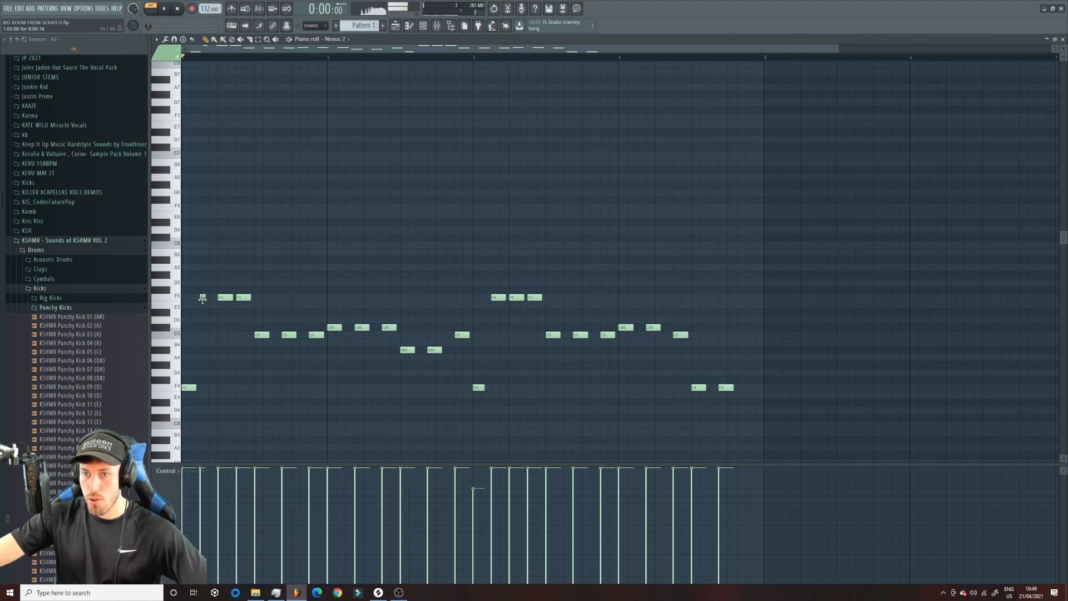
{"action": "left_click_drag", "start_coordinate": [205, 298], "coordinate": [207, 298]}
{"action": "key", "text": "space"}
{"action": "left_click", "coordinate": [316, 26]}
{"action": "left_click", "coordinate": [314, 54]}
{"action": "key", "text": "space"}
Step: Set the snap to Cell, shorten the middle F5 note in bars 1 and 3, and play the pattern
{"action": "left_click", "coordinate": [312, 27]}
{"action": "left_click", "coordinate": [309, 42]}
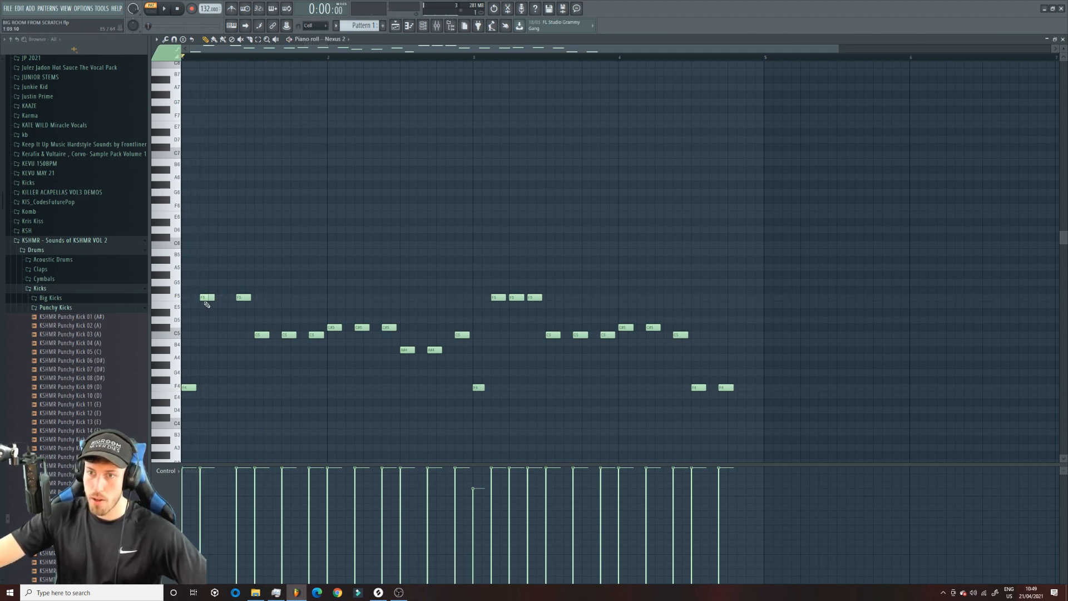
{"action": "left_click_drag", "start_coordinate": [217, 298], "coordinate": [224, 299]}
{"action": "key", "text": "space"}
{"action": "right_click", "coordinate": [511, 301]}
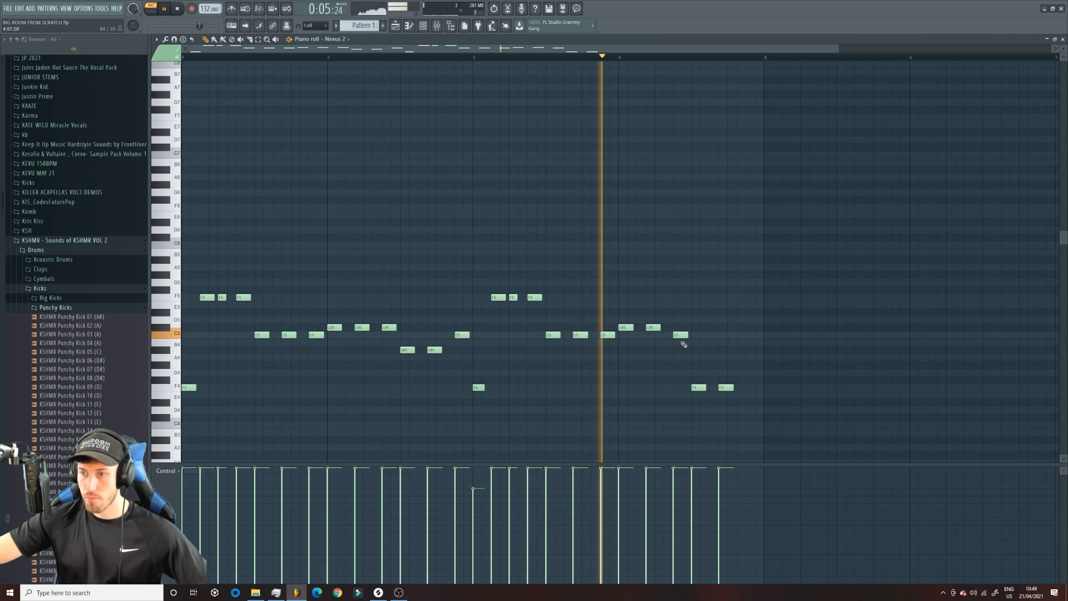
Step: Replace the F4 note at the start of bar 3 with one as long as the opening F4 note
{"action": "left_click", "coordinate": [191, 389]}
{"action": "right_click", "coordinate": [478, 388]}
{"action": "left_click", "coordinate": [478, 389]}
Step: Open the Nexus 2 lead, set its reverb mix to 46, and play the arrangement
{"action": "key", "text": "F6"}
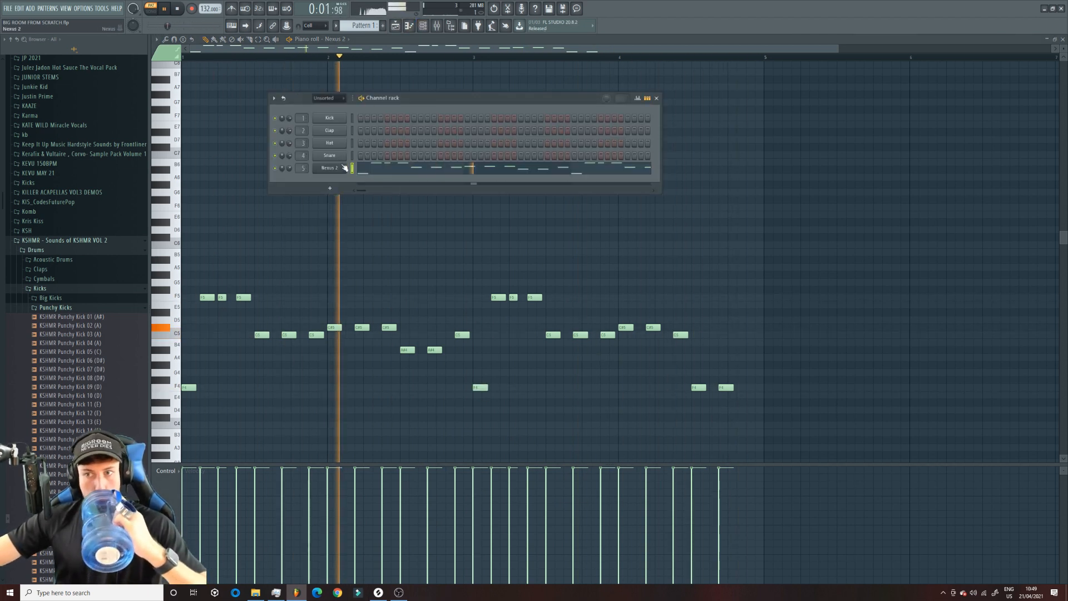
{"action": "left_click", "coordinate": [339, 173]}
{"action": "key", "text": "F9"}
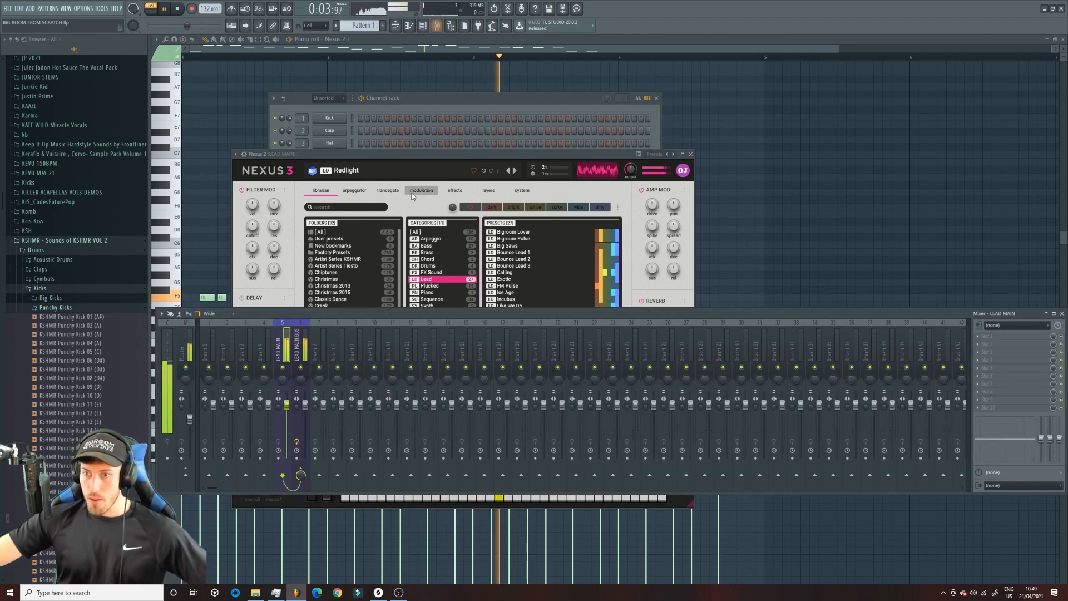
{"action": "key", "text": "space"}
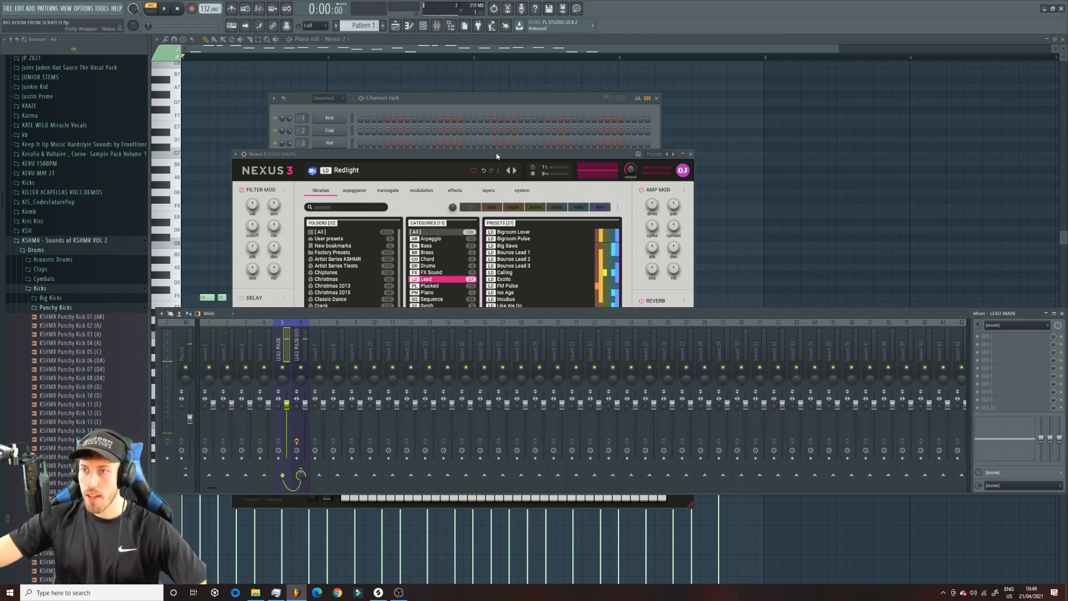
{"action": "left_click", "coordinate": [496, 157]}
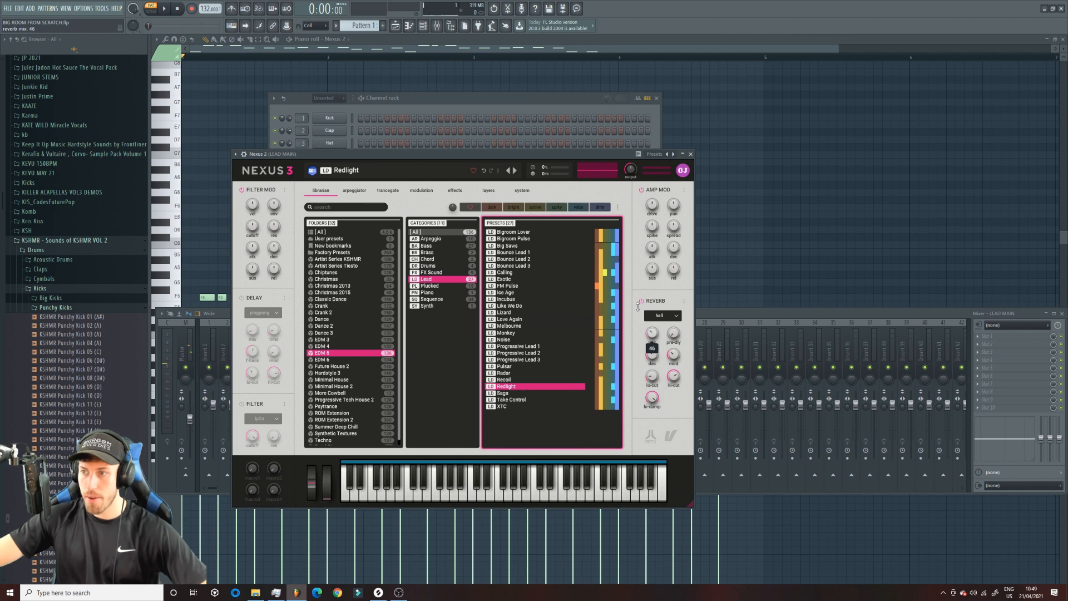
{"action": "left_click", "coordinate": [395, 25]}
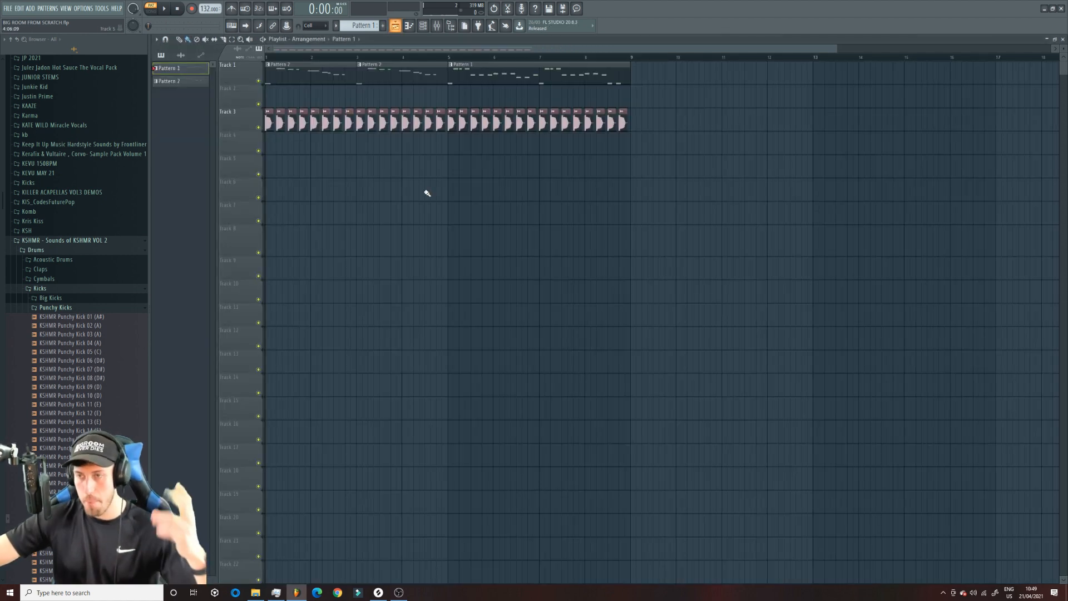
{"action": "key", "text": "space"}
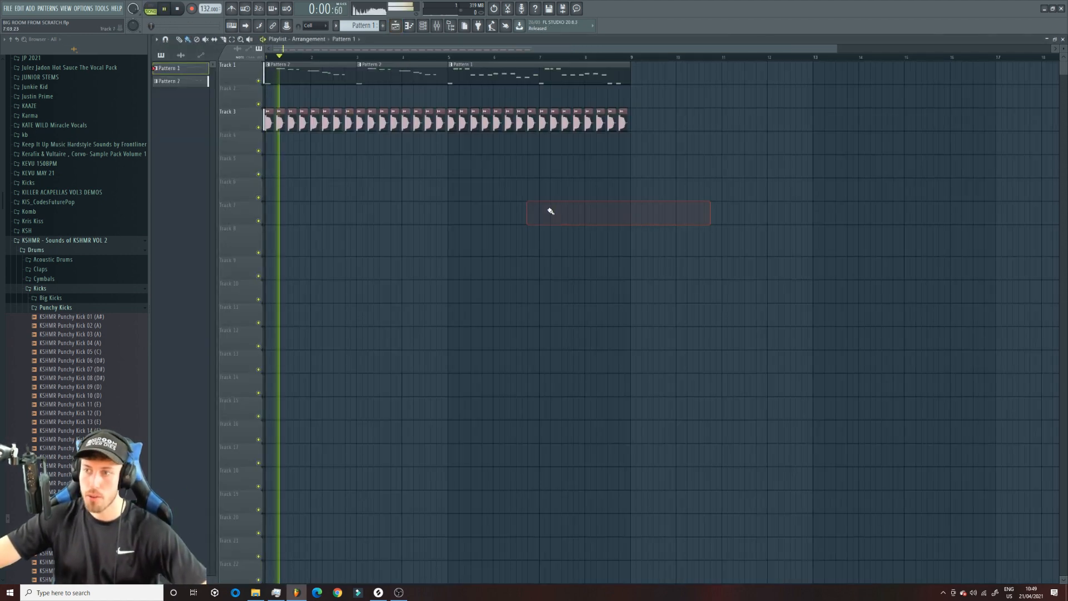
Step: Set the reverb mix of the Nexus 2 lead to 36 and play the arrangement again
{"action": "key", "text": "F6"}
{"action": "key", "text": "space"}
{"action": "left_click", "coordinate": [341, 168]}
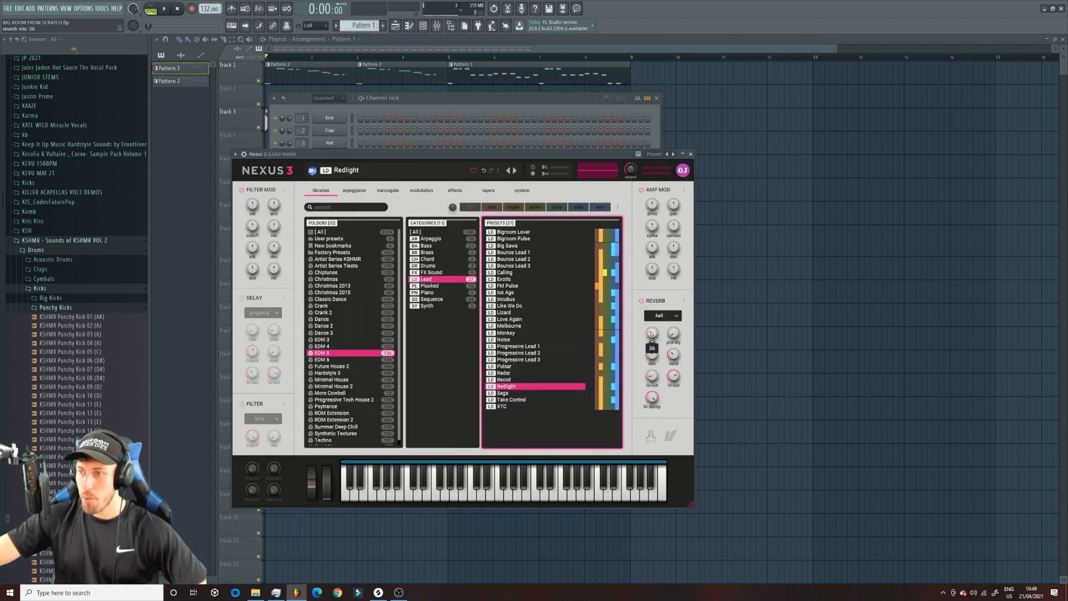
{"action": "key", "text": "space"}
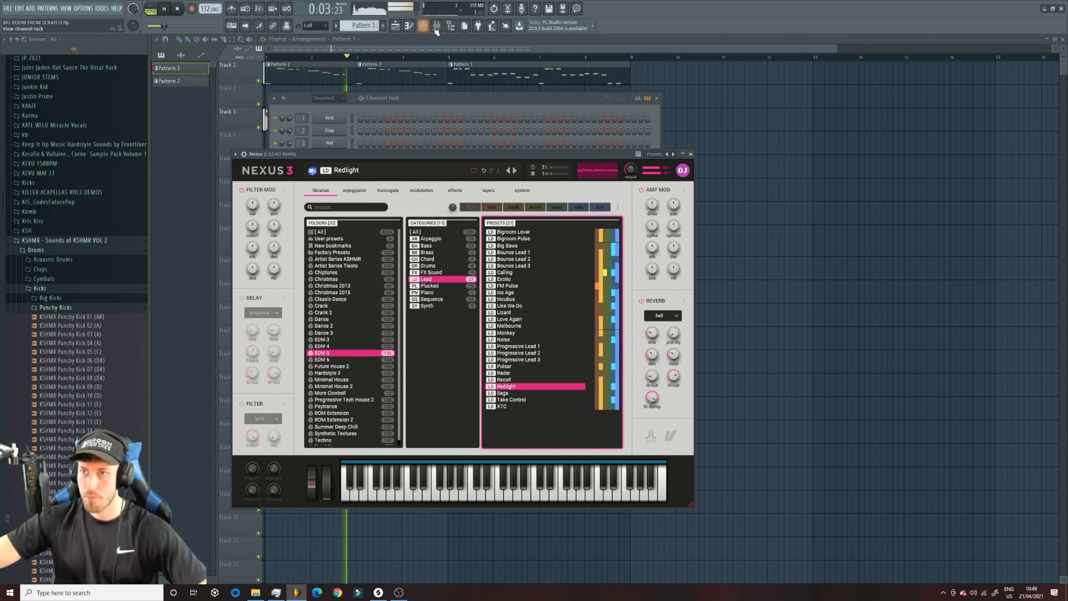
Step: Delete the last kick clip of bar 4 and all kick clips in bar 8 on Track 3, and set the snap to Line
{"action": "double_click", "coordinate": [405, 74]}
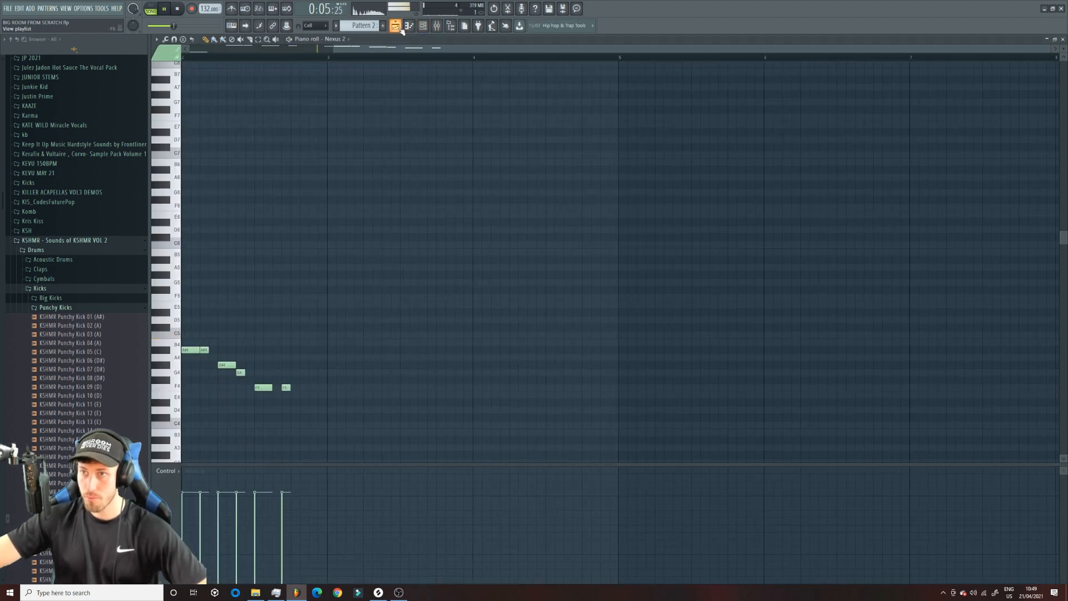
{"action": "left_click", "coordinate": [395, 26]}
{"action": "left_click", "coordinate": [483, 215]}
{"action": "left_click_drag", "start_coordinate": [520, 215], "coordinate": [536, 217]}
{"action": "right_click", "coordinate": [513, 221]}
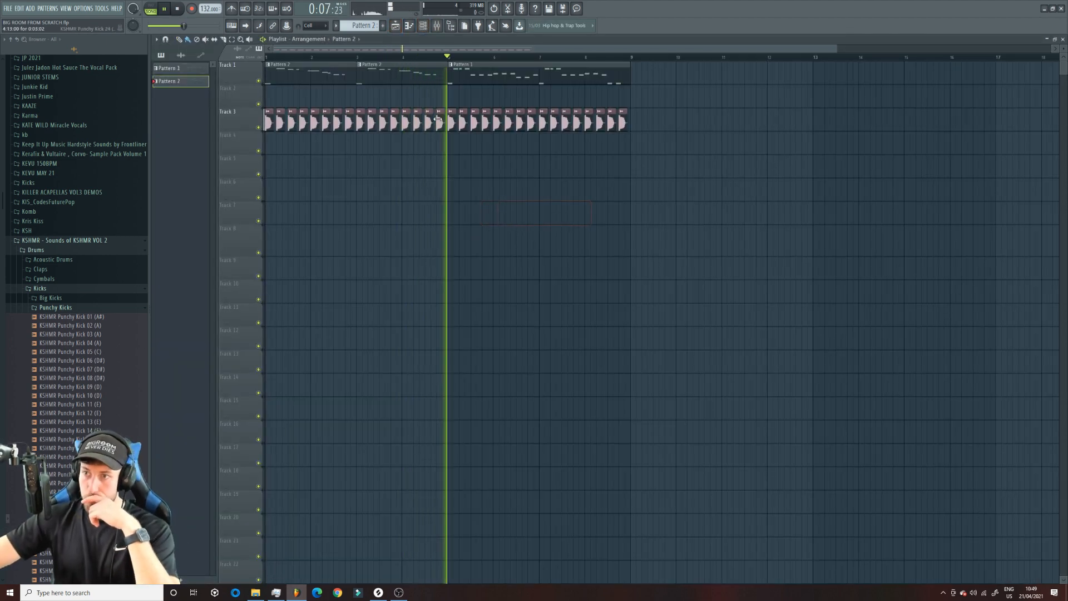
{"action": "right_click", "coordinate": [441, 120]}
{"action": "key", "text": "space"}
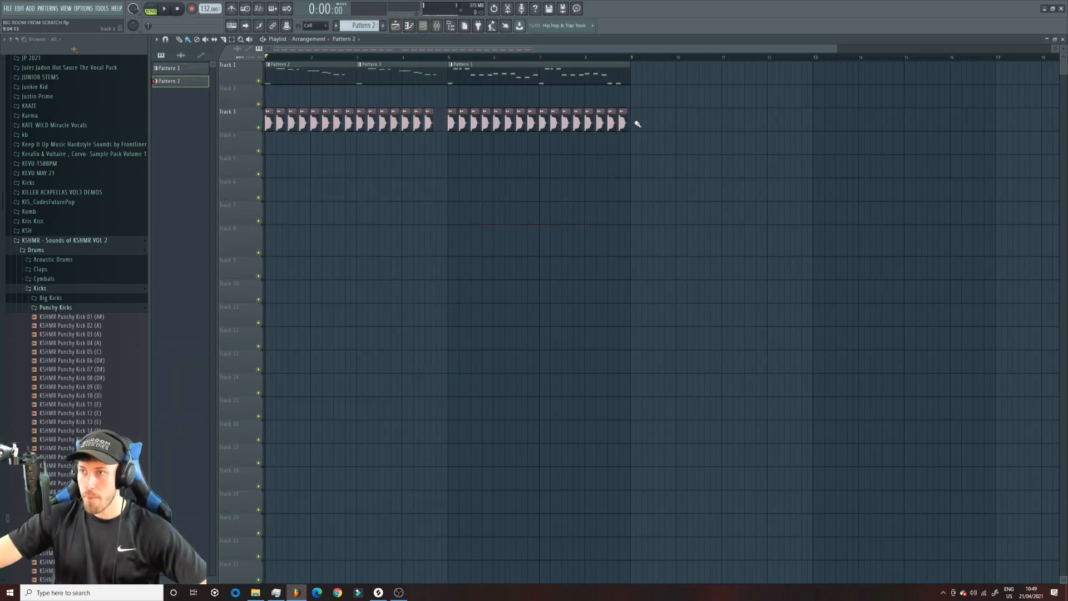
{"action": "left_click", "coordinate": [312, 26]}
{"action": "left_click", "coordinate": [312, 34]}
Step: Collapse the KSHMR sample folder, open Tuned Kicks in Jayden Jaxx Essentials Volume 1, and audition its kicks
{"action": "left_click", "coordinate": [69, 241]}
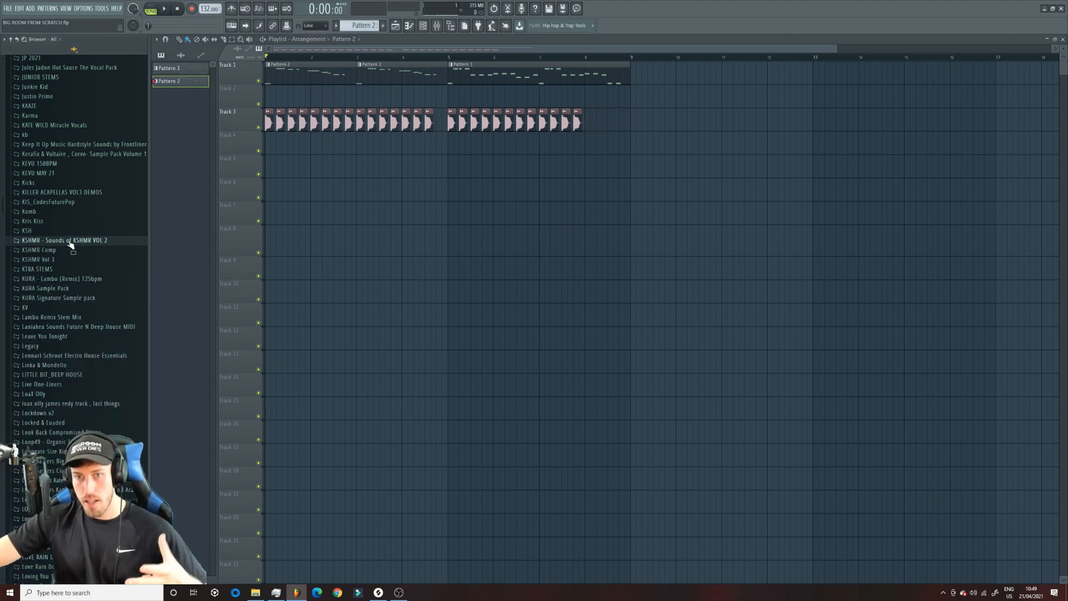
{"action": "mouse_move", "coordinate": [2, 206]}
{"action": "left_mouse_down"}
{"action": "mouse_move", "coordinate": [2, 265]}
{"action": "mouse_move", "coordinate": [3, 210]}
{"action": "left_mouse_up"}
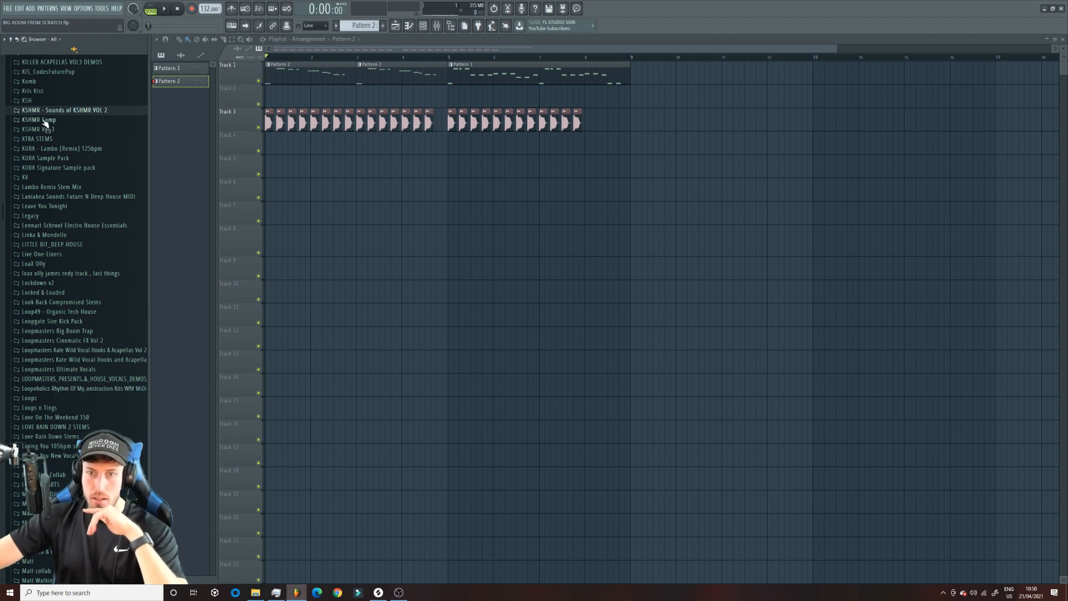
{"action": "scroll", "coordinate": [2, 208], "scroll_direction": "up", "scroll_amount": 9}
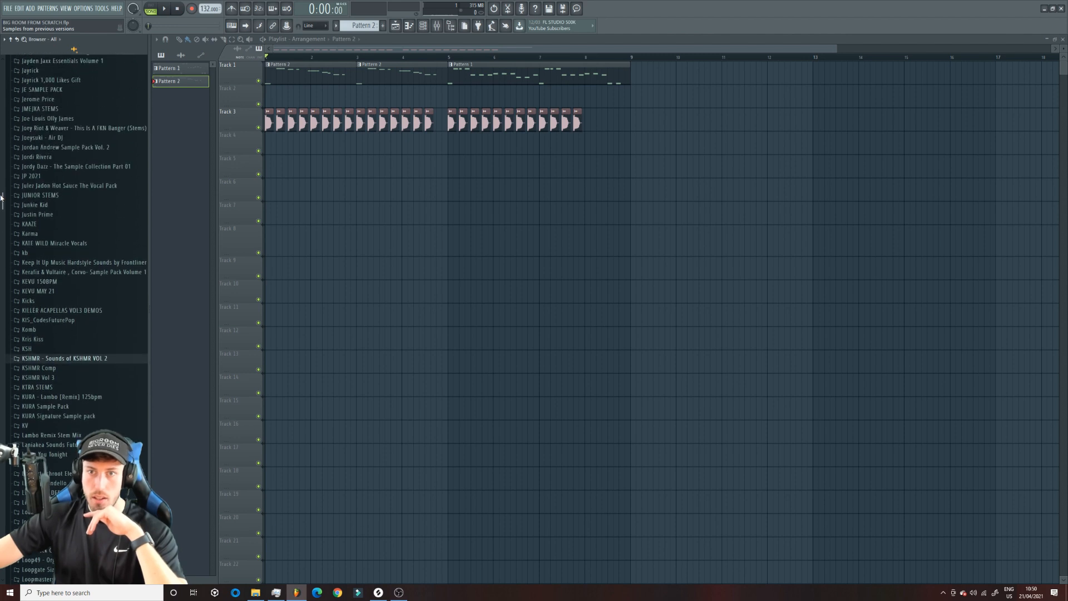
{"action": "left_click", "coordinate": [54, 62]}
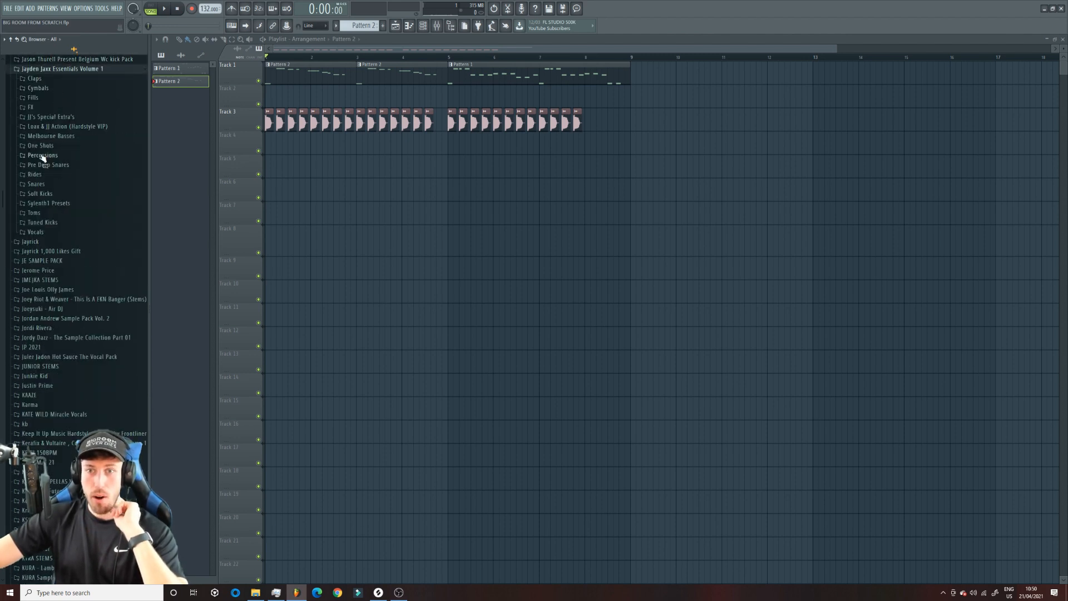
{"action": "left_click", "coordinate": [44, 223]}
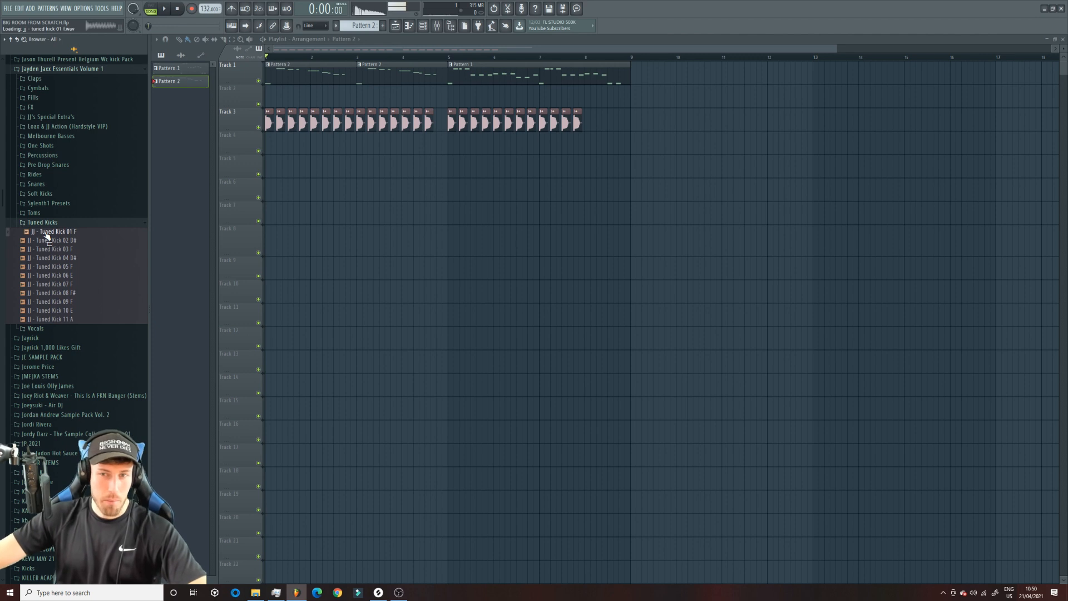
{"action": "key", "text": "Down"}
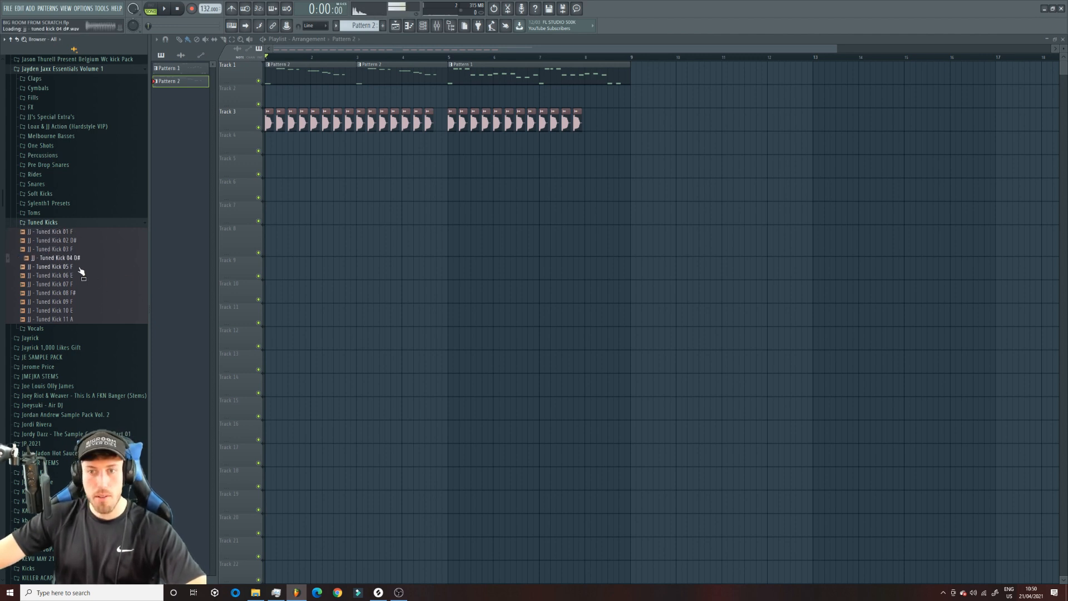
Step: Add the samples Tuned Kick 05 F and Tuned Kick 06 E at bar 1 on Tracks 5 and 6 of the playlist
{"action": "left_click_drag", "start_coordinate": [230, 207], "coordinate": [268, 170]}
{"action": "left_click_drag", "start_coordinate": [67, 275], "coordinate": [265, 199]}
{"action": "left_click", "coordinate": [483, 320]}
Step: Open the Tuned Kick 06 E channel and rename its mixer track 7 as KICK
{"action": "double_click", "coordinate": [271, 198]}
{"action": "key", "text": "F9"}
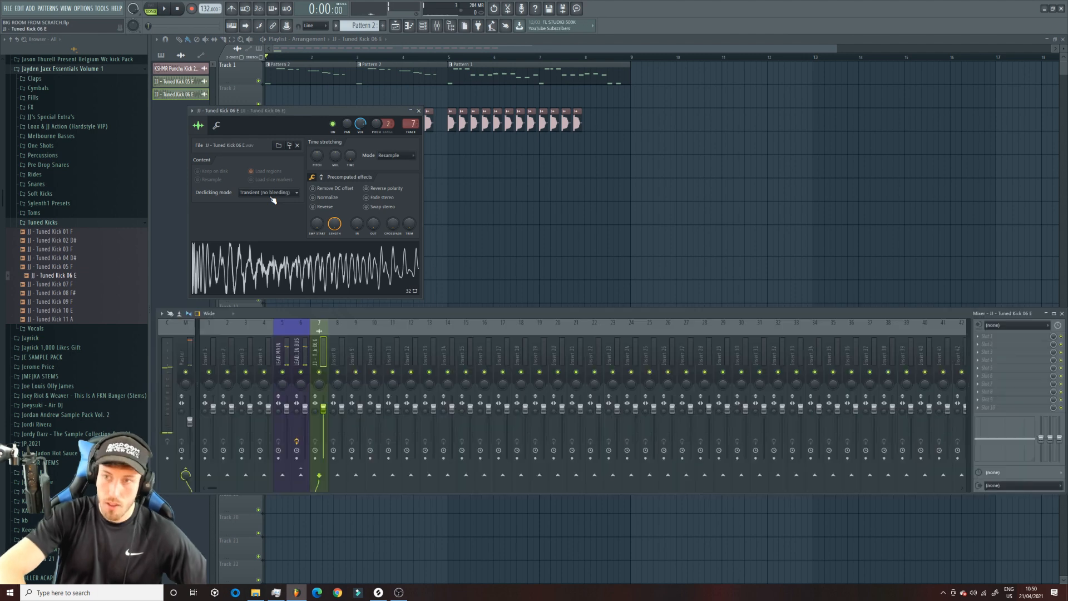
{"action": "right_click", "coordinate": [321, 360]}
{"action": "left_click", "coordinate": [368, 333]}
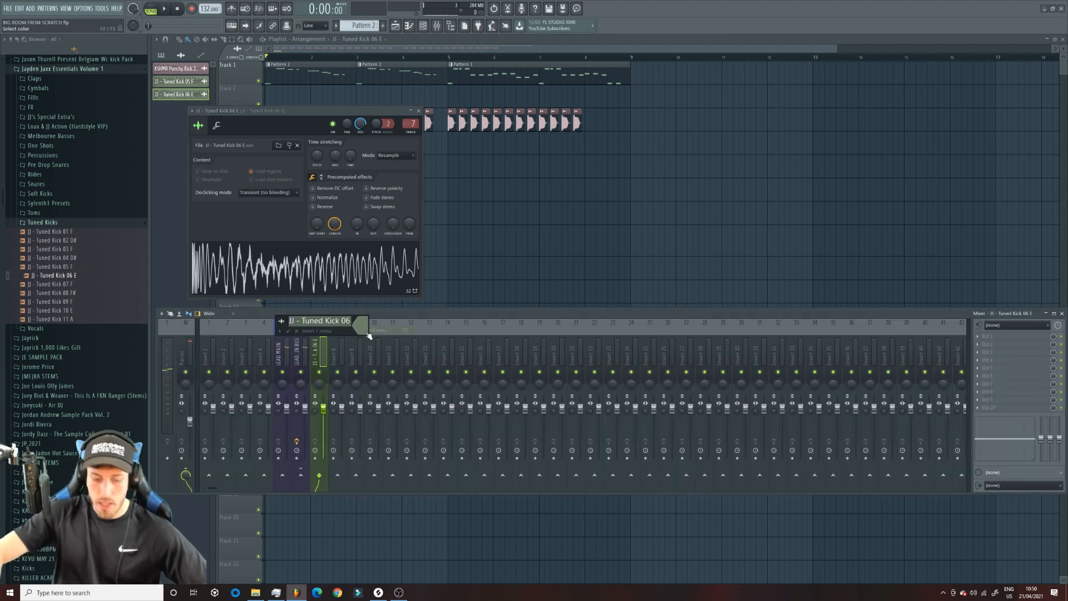
{"action": "type", "text": "KICK"}
{"action": "key", "text": "Return"}
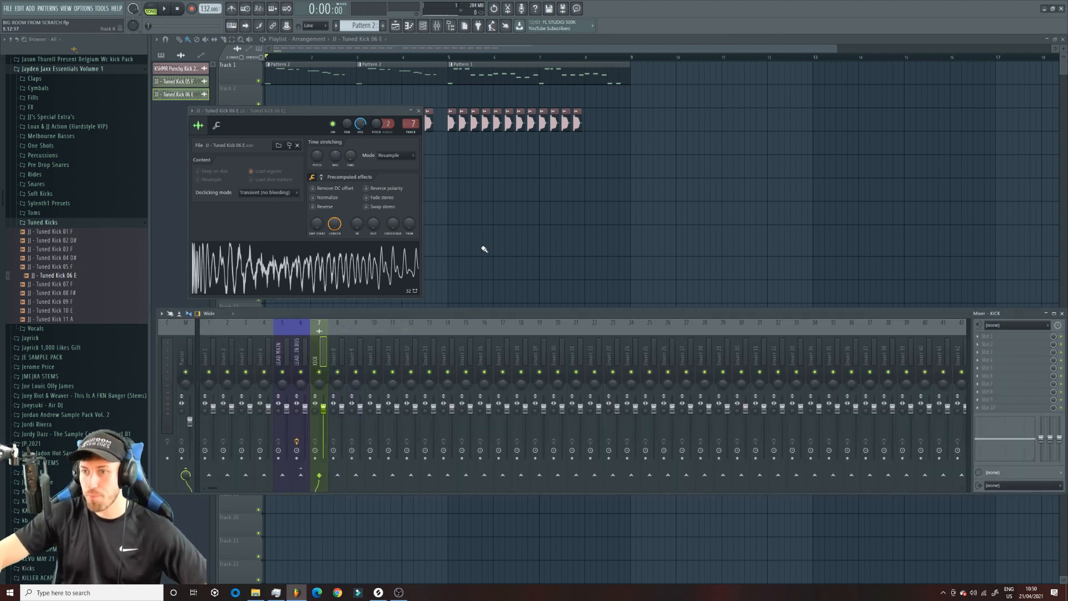
Step: Route the Tuned Kick 05 F channel to the KICK mixer track
{"action": "key", "text": "F12"}
{"action": "double_click", "coordinate": [268, 167]}
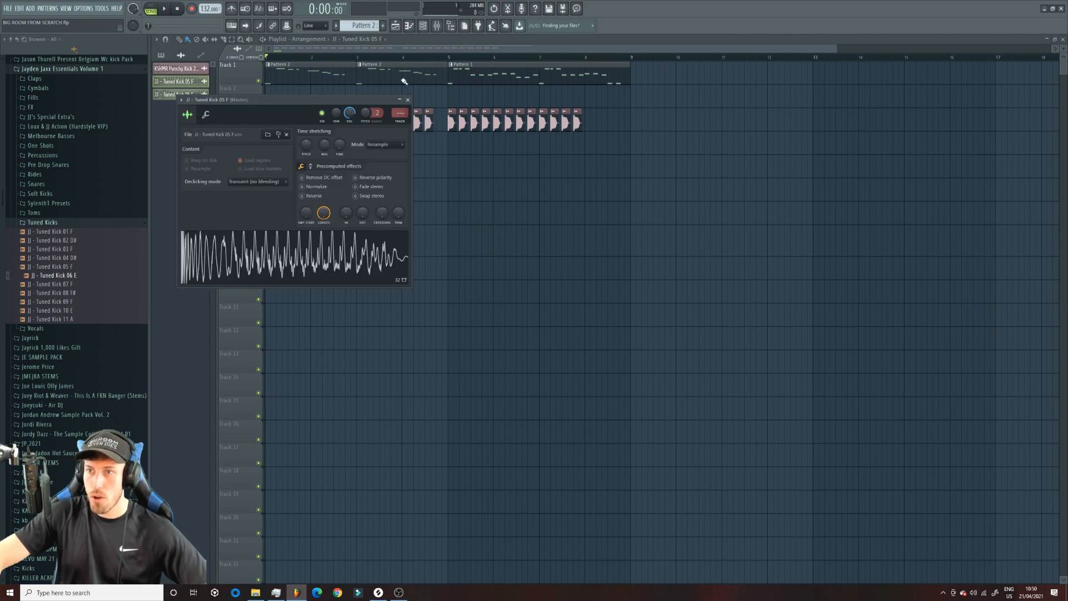
{"action": "left_click", "coordinate": [437, 25]}
{"action": "key", "text": "ctrl+l"}
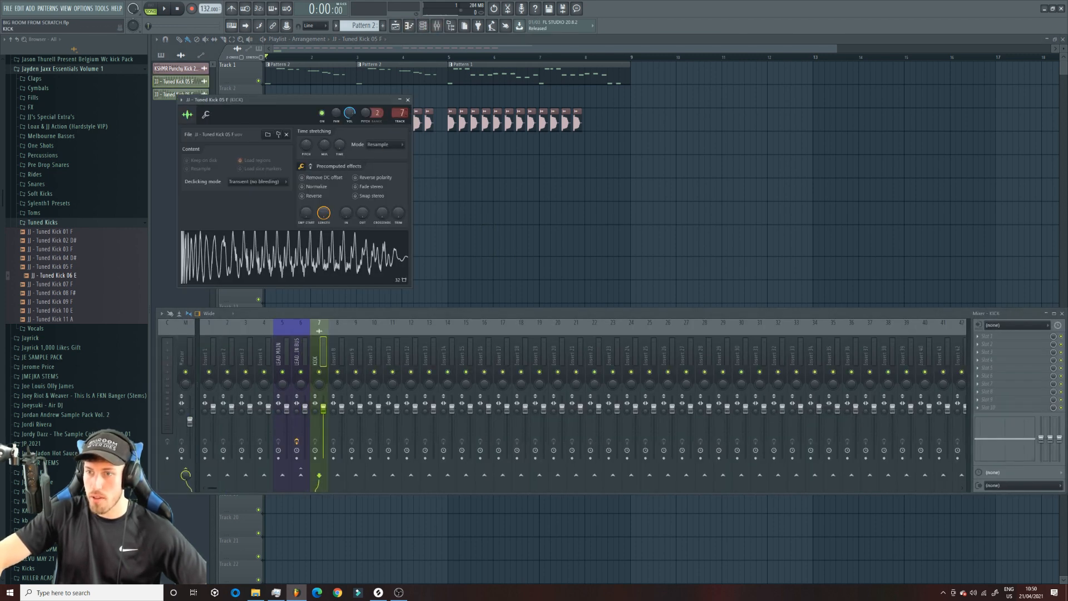
{"action": "key", "text": "F12"}
Step: Mute the melody track and paint repeated Tuned Kick 05 F clips across bars 5 to 7 and Tuned Kick 06 E clips across bars 1 to 4
{"action": "left_click", "coordinate": [259, 81]}
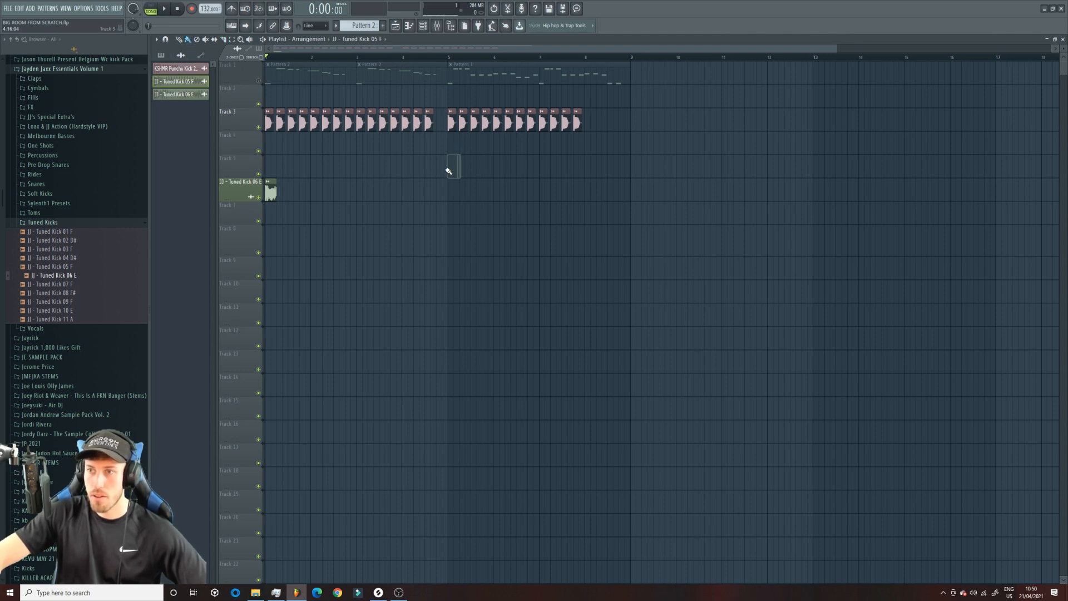
{"action": "left_click_drag", "start_coordinate": [448, 170], "coordinate": [572, 180]}
{"action": "left_click", "coordinate": [272, 192]}
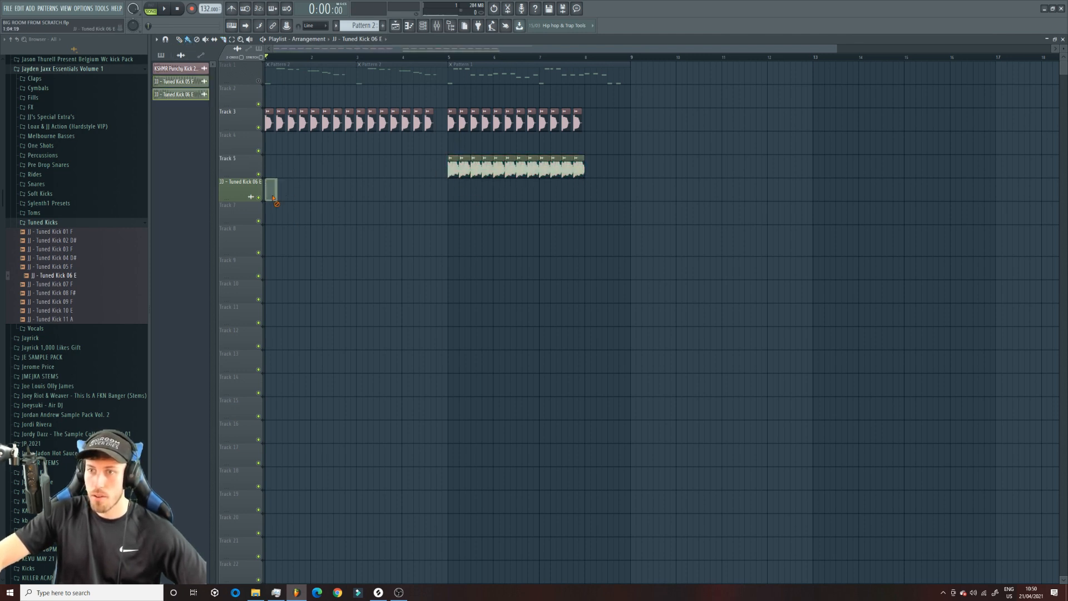
{"action": "left_click_drag", "start_coordinate": [266, 196], "coordinate": [406, 208]}
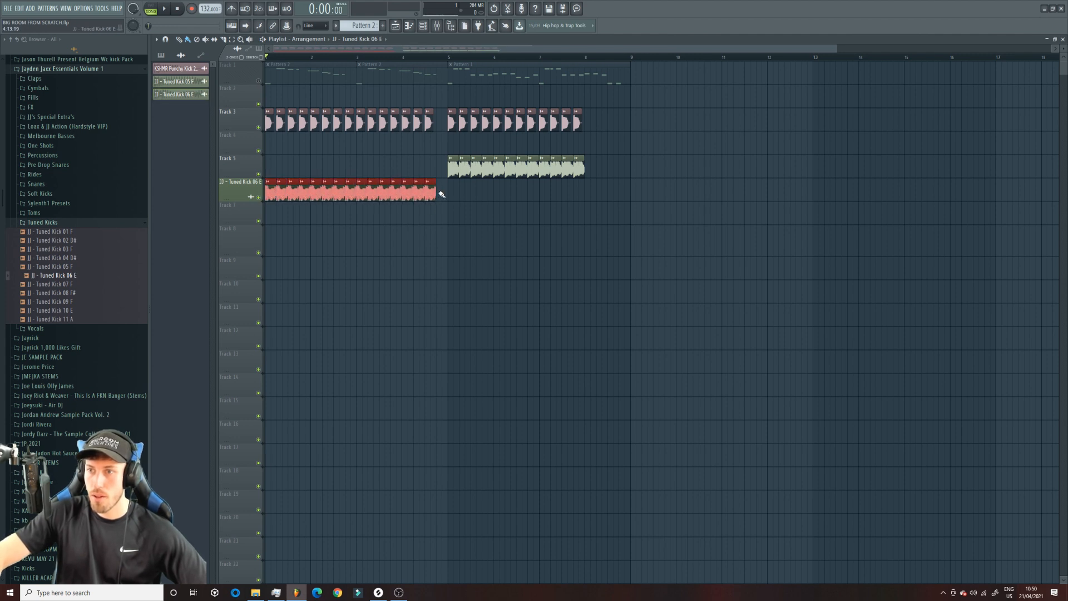
Step: Load Kickstart into effect slot 9 of the KICK mixer track, choose the fifth curve in its upper row, and play the kicks
{"action": "double_click", "coordinate": [413, 193]}
{"action": "left_click", "coordinate": [438, 26]}
{"action": "left_click", "coordinate": [1002, 336]}
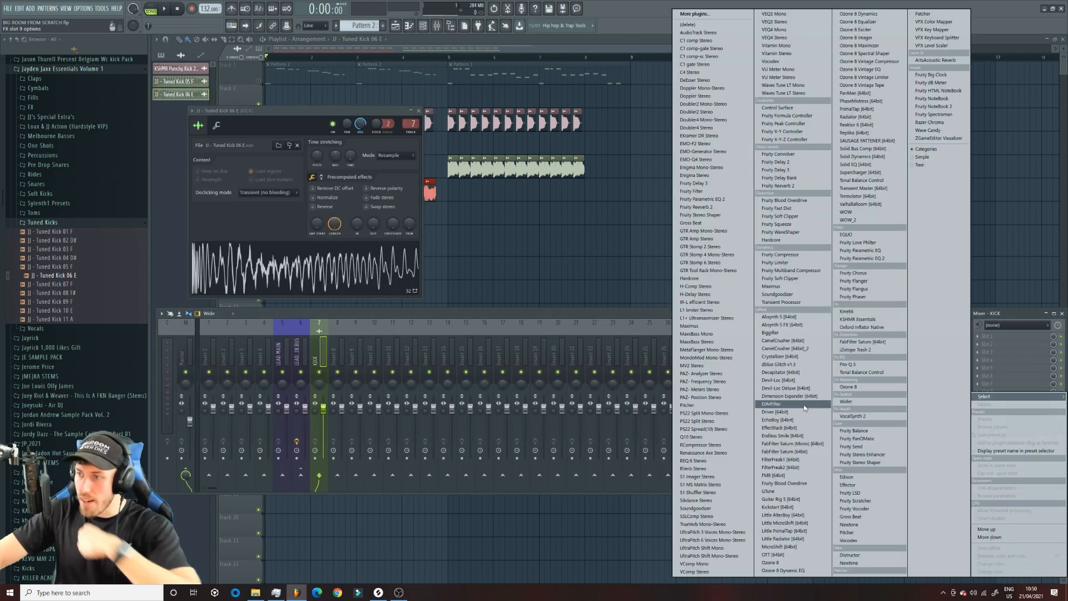
{"action": "left_click", "coordinate": [778, 506]}
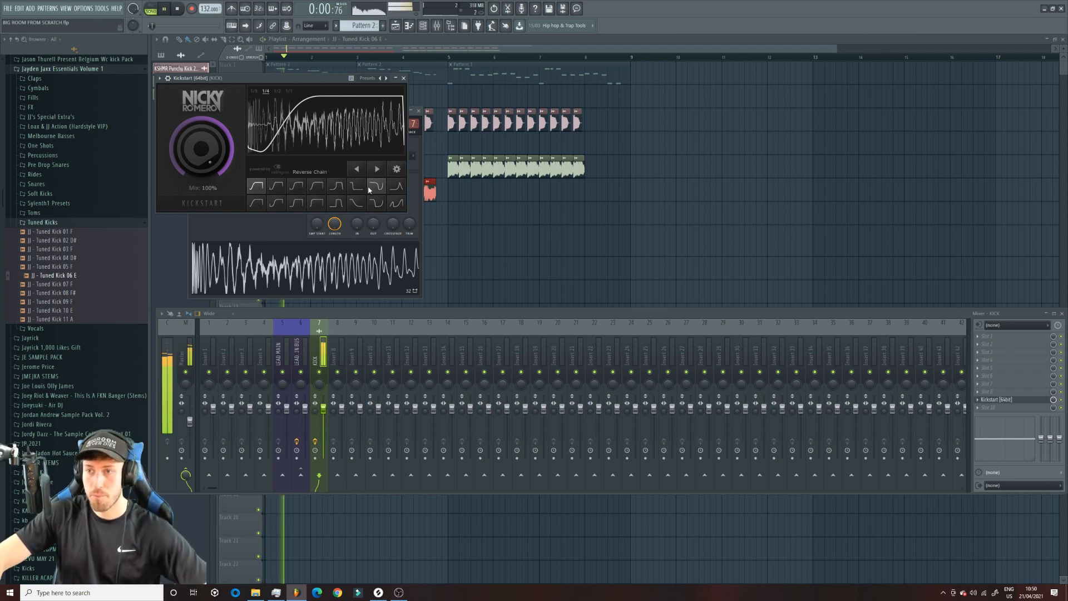
{"action": "left_click", "coordinate": [336, 186]}
{"action": "key", "text": "space"}
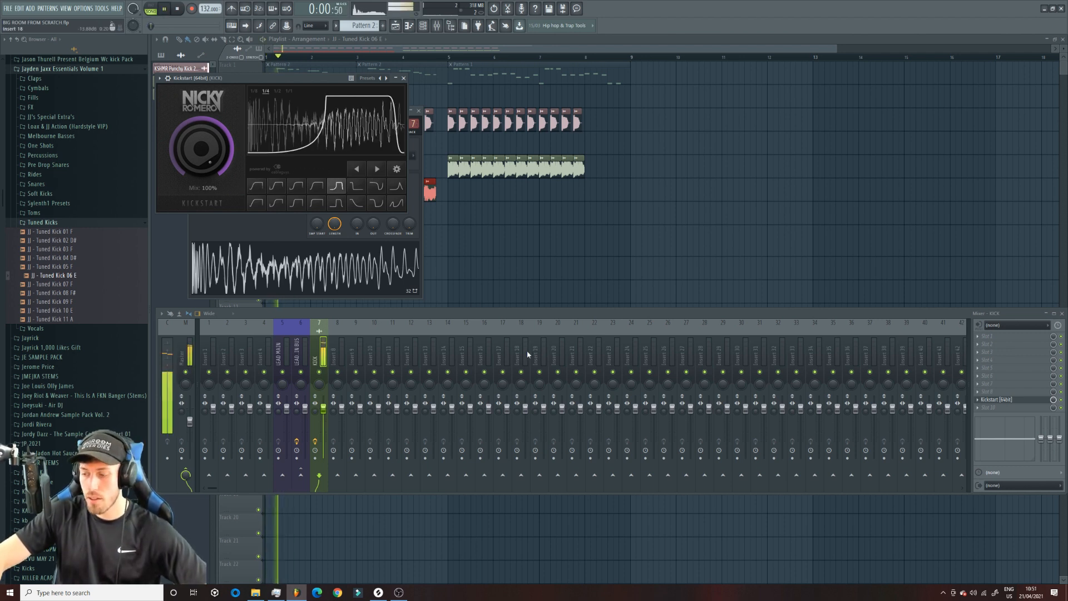
{"action": "key", "text": "space"}
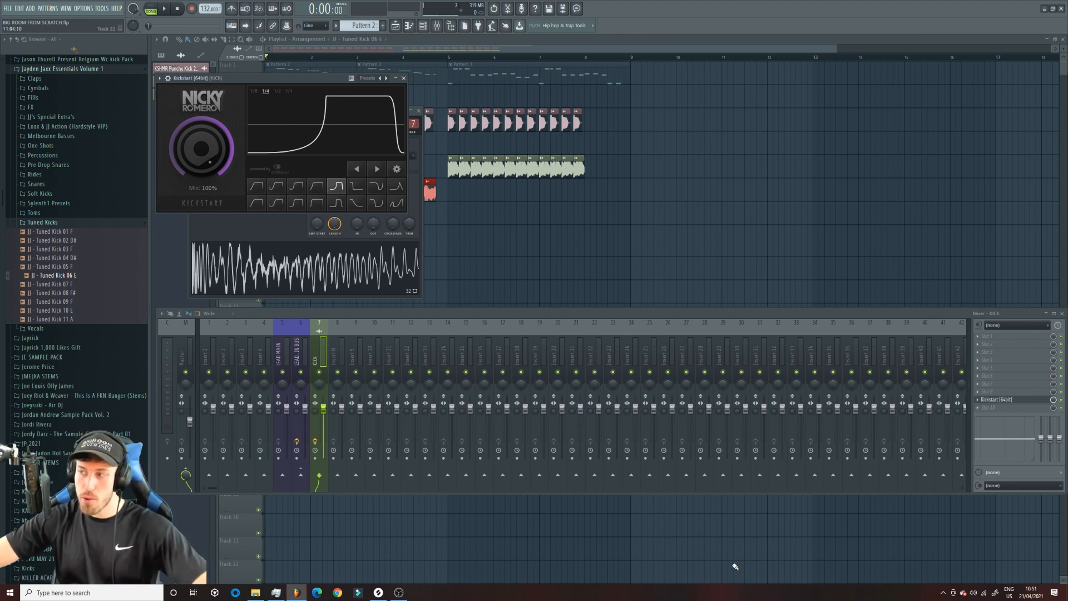
{"action": "key", "text": "space"}
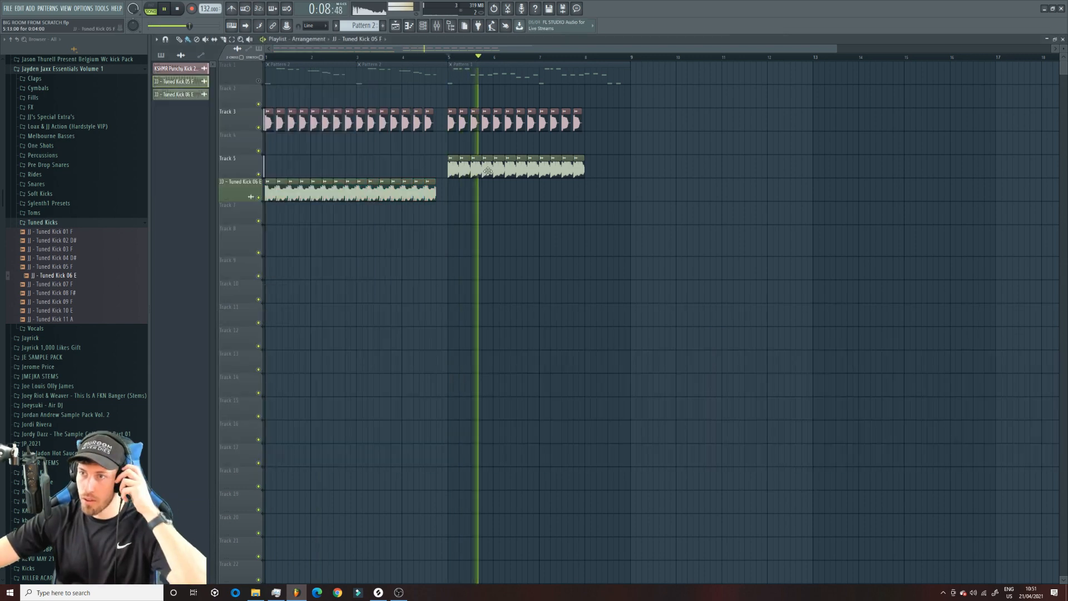
Step: Check the channel settings and mixer routing of Tuned Kick 05 F during playback, and unmute the melody track
{"action": "double_click", "coordinate": [487, 171]}
{"action": "key", "text": "F9"}
{"action": "key", "text": "space"}
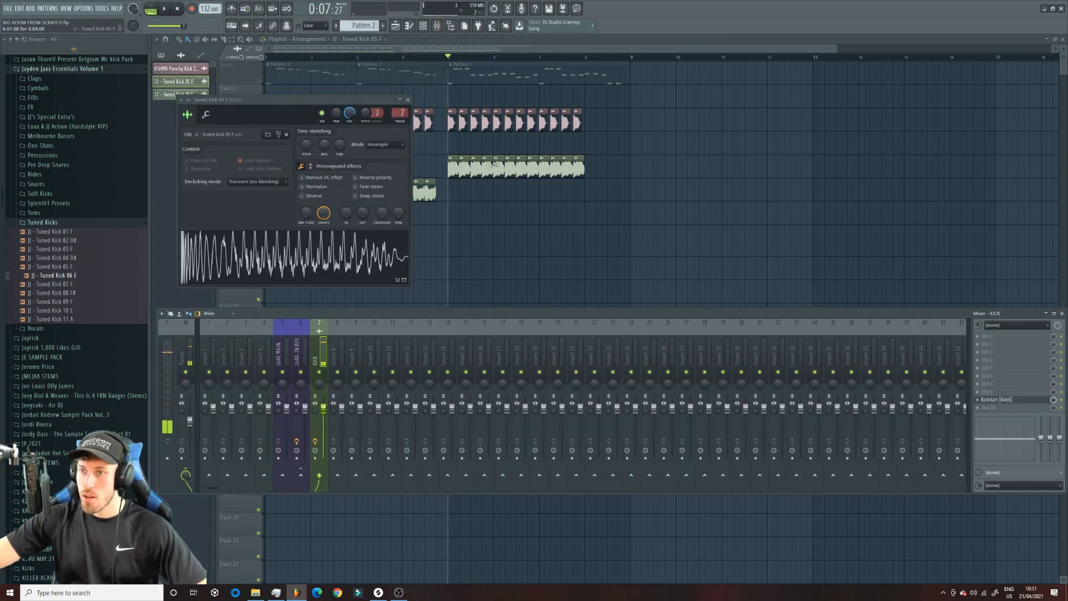
{"action": "left_click", "coordinate": [494, 165]}
{"action": "double_click", "coordinate": [399, 194]}
{"action": "double_click", "coordinate": [489, 171]}
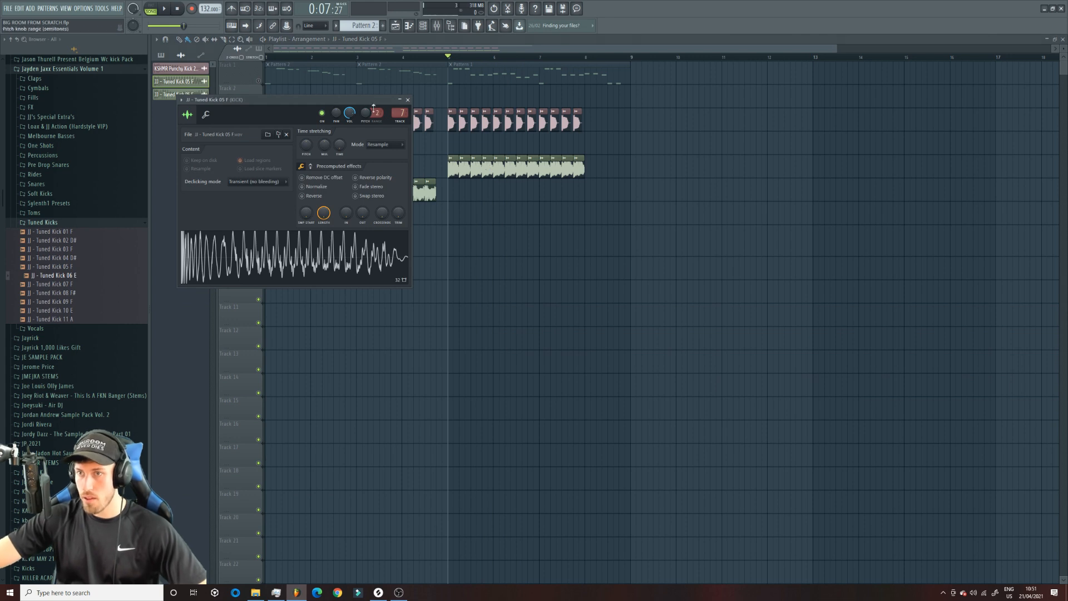
{"action": "left_click", "coordinate": [495, 176]}
{"action": "key", "text": "space"}
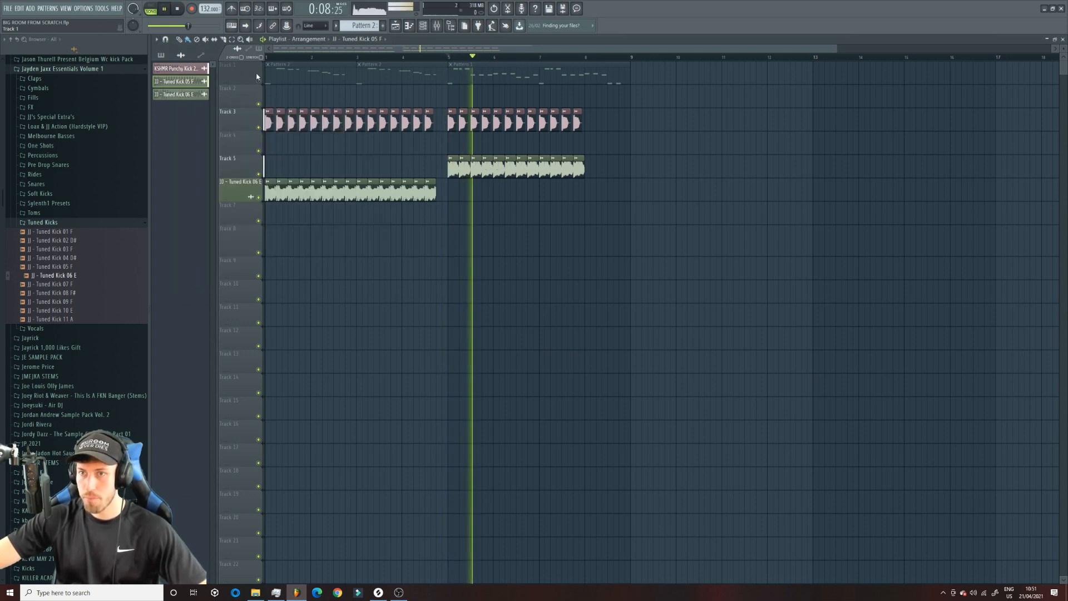
{"action": "double_click", "coordinate": [497, 167]}
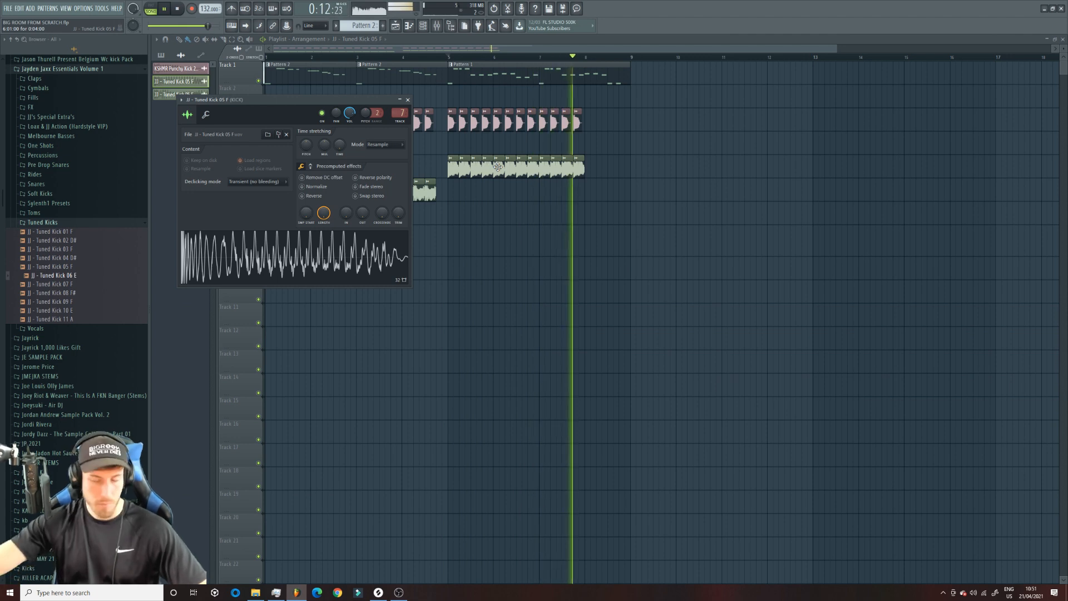
Step: Inspect the notes of Pattern 2 in the piano roll, return to the playlist, and play the arrangement from bar 5
{"action": "double_click", "coordinate": [352, 66]}
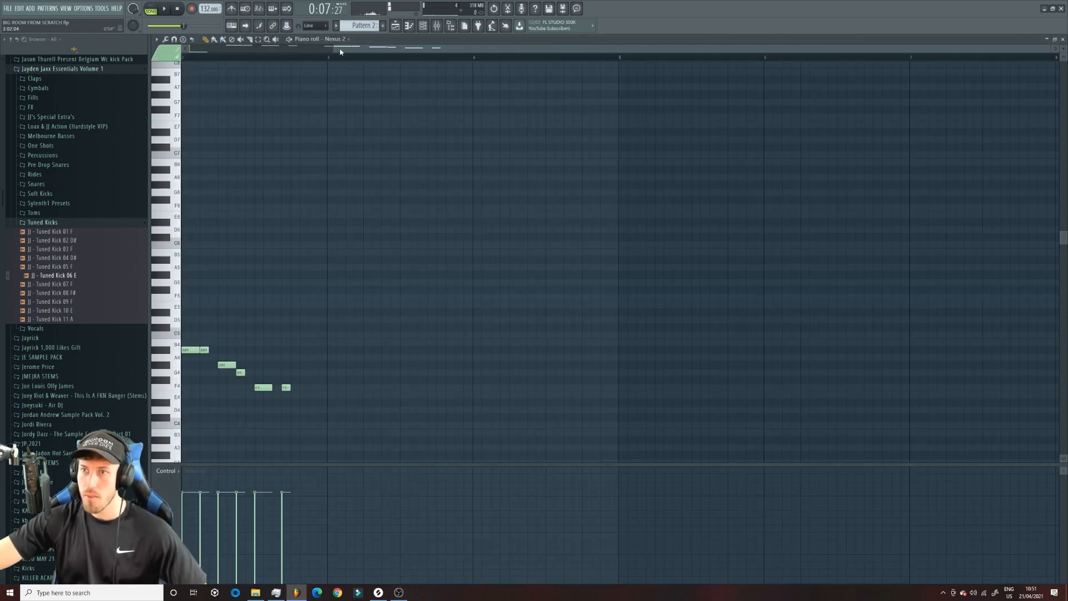
{"action": "key", "text": "Down"}
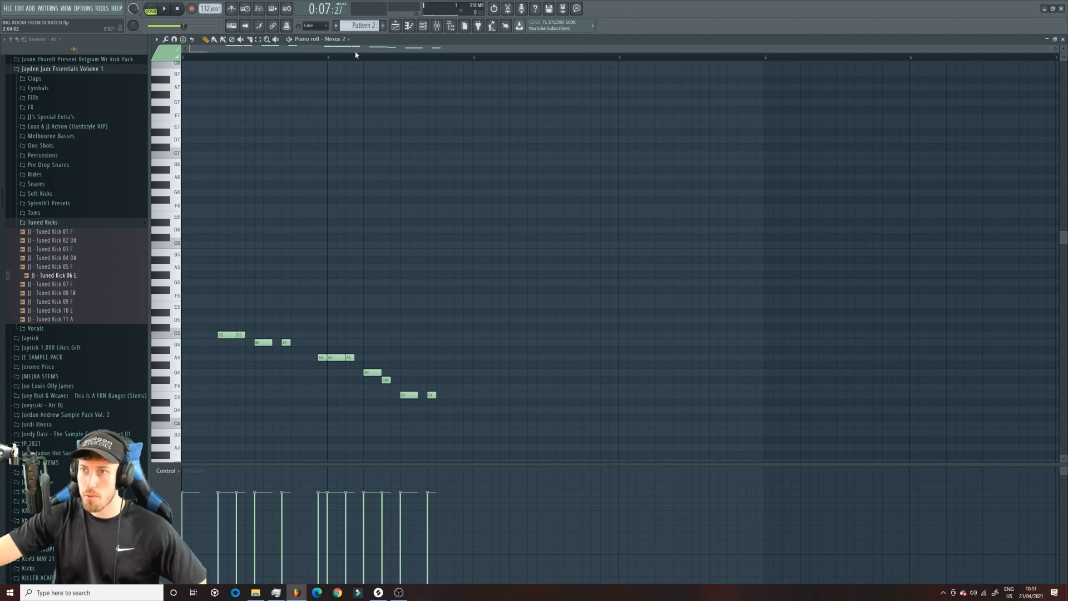
{"action": "left_click", "coordinate": [402, 28]}
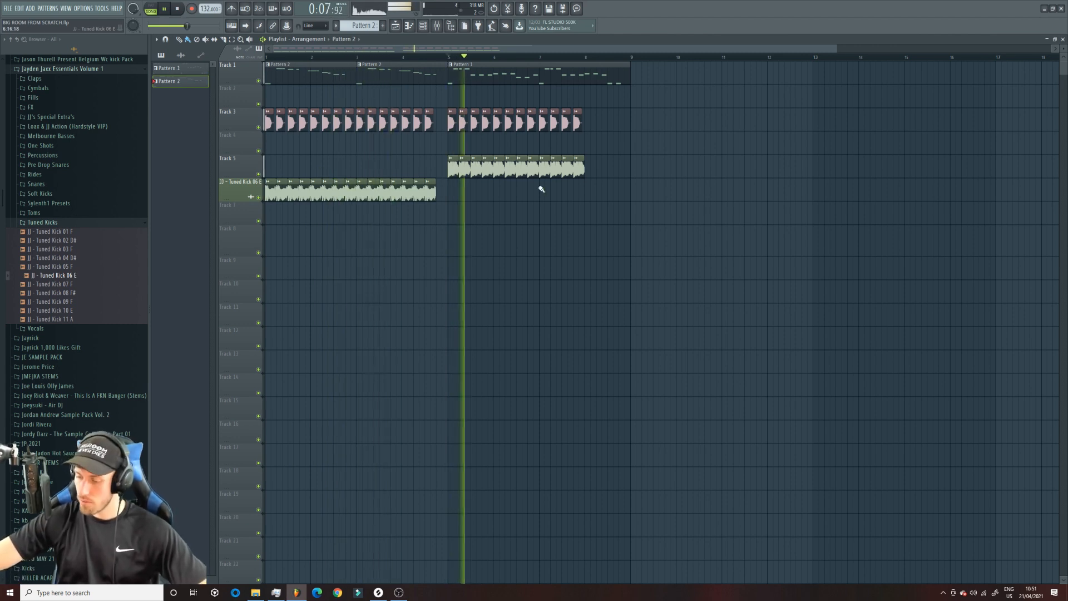
{"action": "key", "text": "space"}
{"action": "key", "text": "space"}
Step: Open Pattern 1 in the piano roll, switch to pattern playback, and lower the second and third C#5 notes of bar 2 to A#4 and A4
{"action": "double_click", "coordinate": [479, 64]}
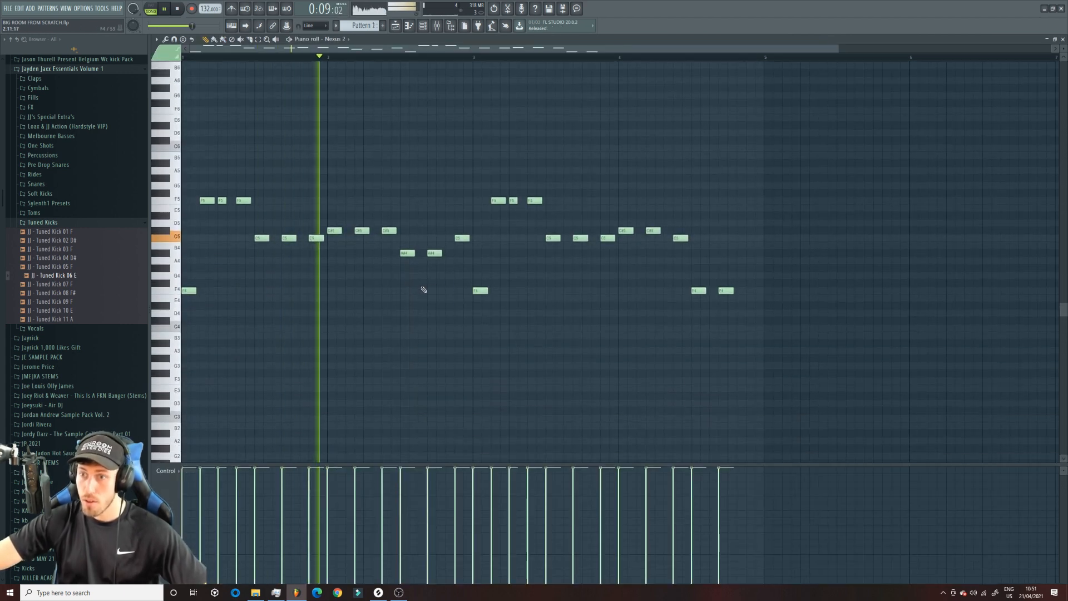
{"action": "scroll", "coordinate": [431, 297], "scroll_direction": "down", "scroll_amount": 1}
{"action": "key", "text": "space"}
{"action": "left_click", "coordinate": [151, 8]}
{"action": "key", "text": "space"}
{"action": "left_click_drag", "start_coordinate": [362, 214], "coordinate": [388, 244]}
{"action": "key", "text": "space"}
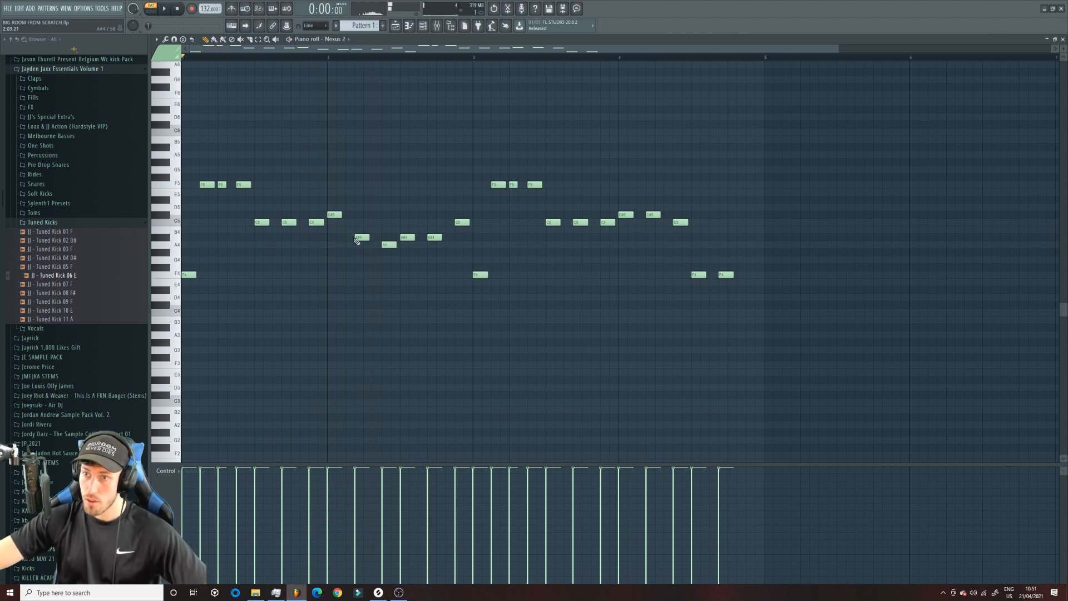
Step: Rework the opening of bar 2 into a short C#5, a C5 and a longer C#5, and play the pattern
{"action": "key", "text": "space"}
{"action": "left_click", "coordinate": [221, 184]}
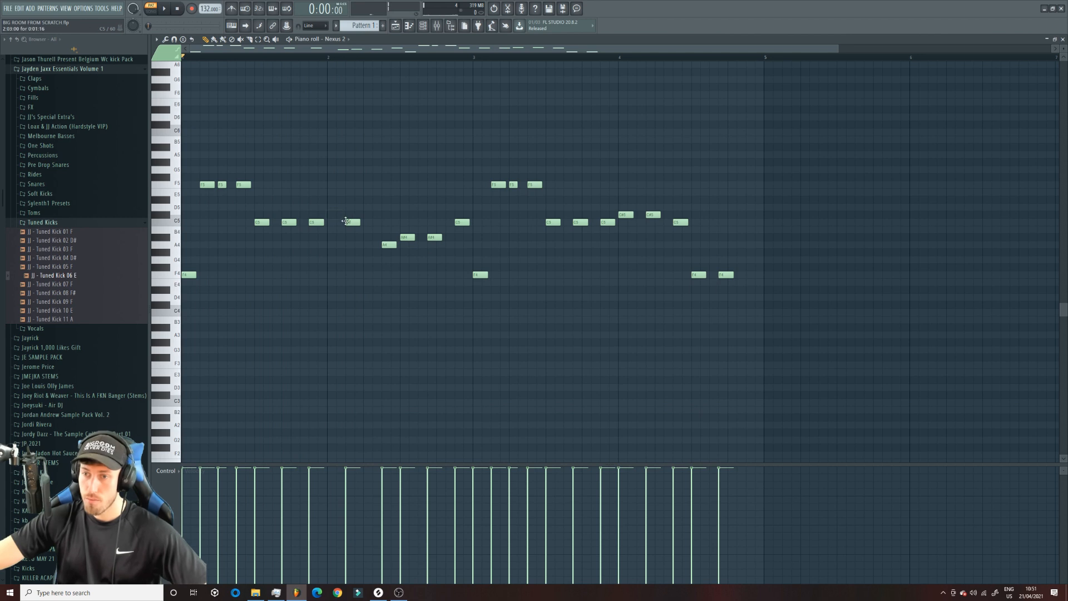
{"action": "key", "text": "space"}
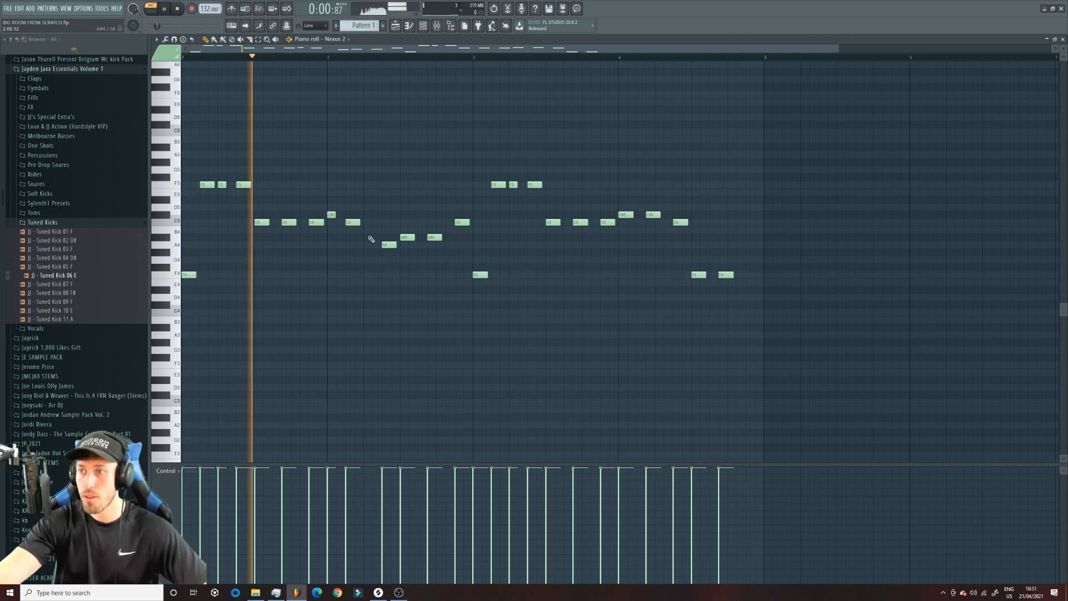
{"action": "key", "text": "space"}
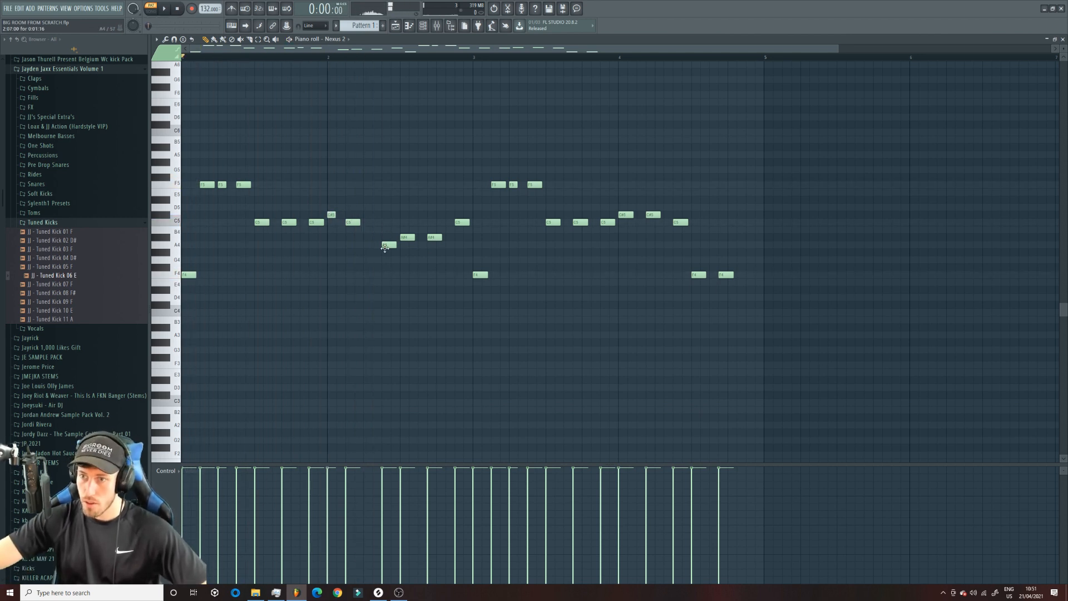
{"action": "left_click_drag", "start_coordinate": [365, 231], "coordinate": [366, 216]}
{"action": "key", "text": "space"}
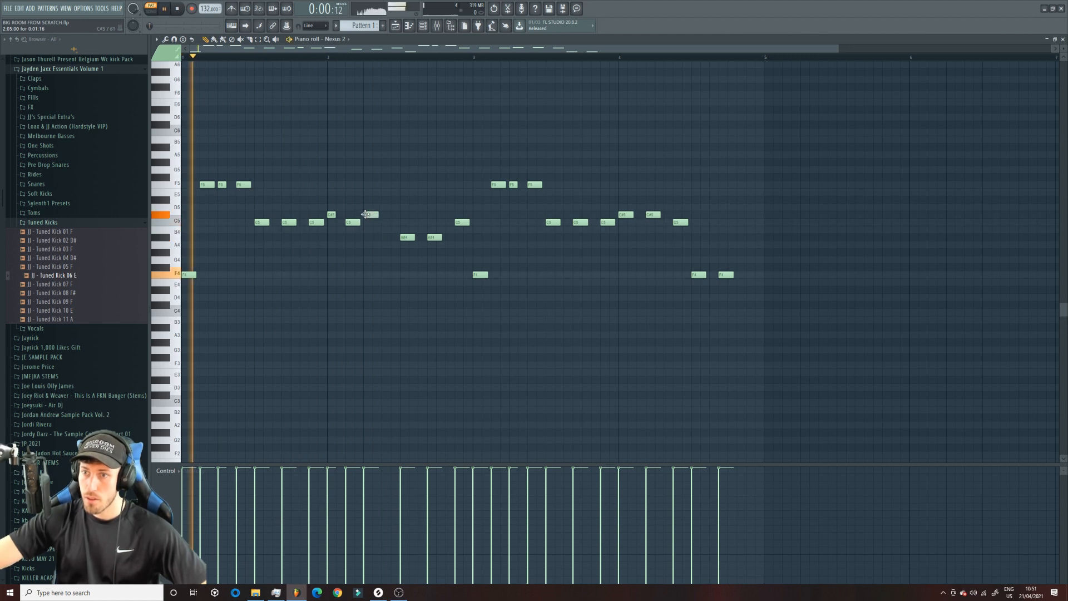
Step: Shorten the second C#5 of bar 2, add a C5 right after it, and play the pattern
{"action": "key", "text": "space"}
{"action": "key", "text": "space"}
{"action": "key", "text": "space"}
{"action": "key", "text": "space"}
{"action": "left_click", "coordinate": [384, 222]}
{"action": "left_click_drag", "start_coordinate": [325, 58], "coordinate": [5, 60]}
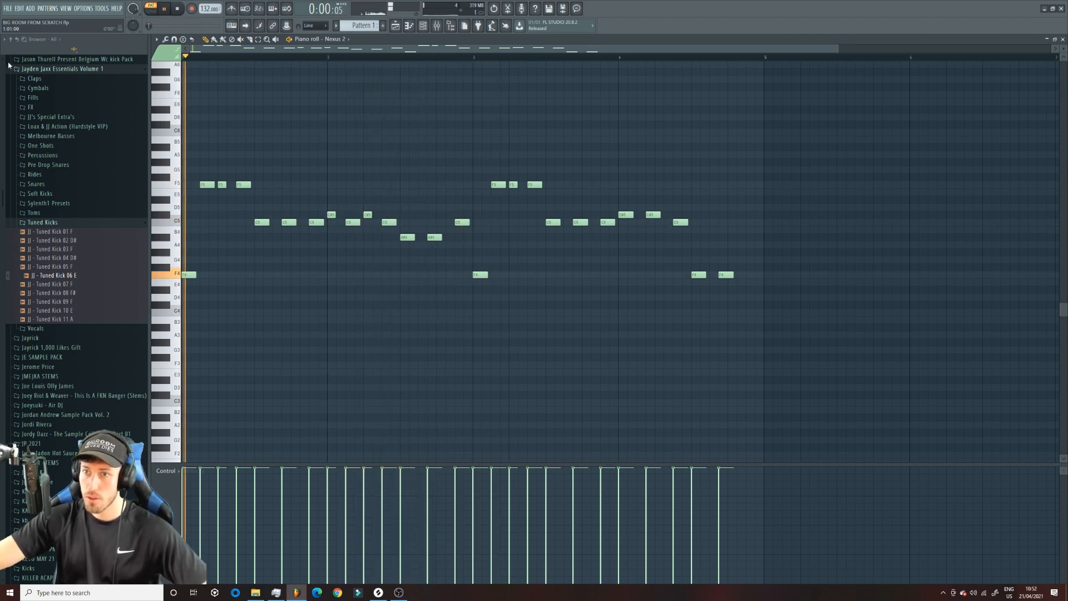
{"action": "key", "text": "space"}
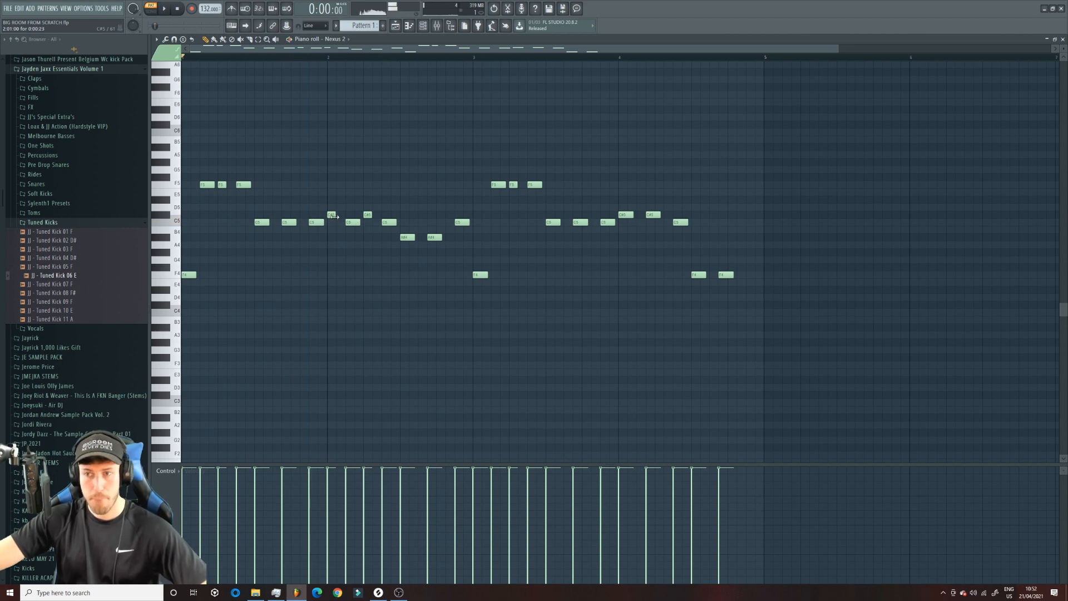
Step: With snapping off, split the C#5 at the start of bar 2 into two very short notes, play it, and restore Line snapping
{"action": "left_click", "coordinate": [315, 25]}
{"action": "left_click", "coordinate": [312, 54]}
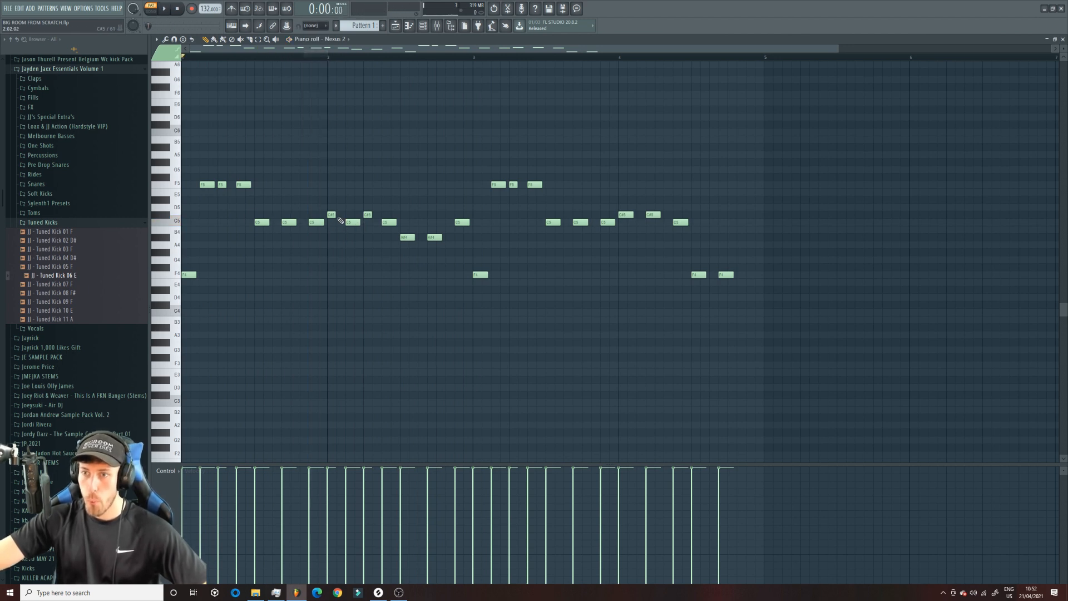
{"action": "key", "text": "space"}
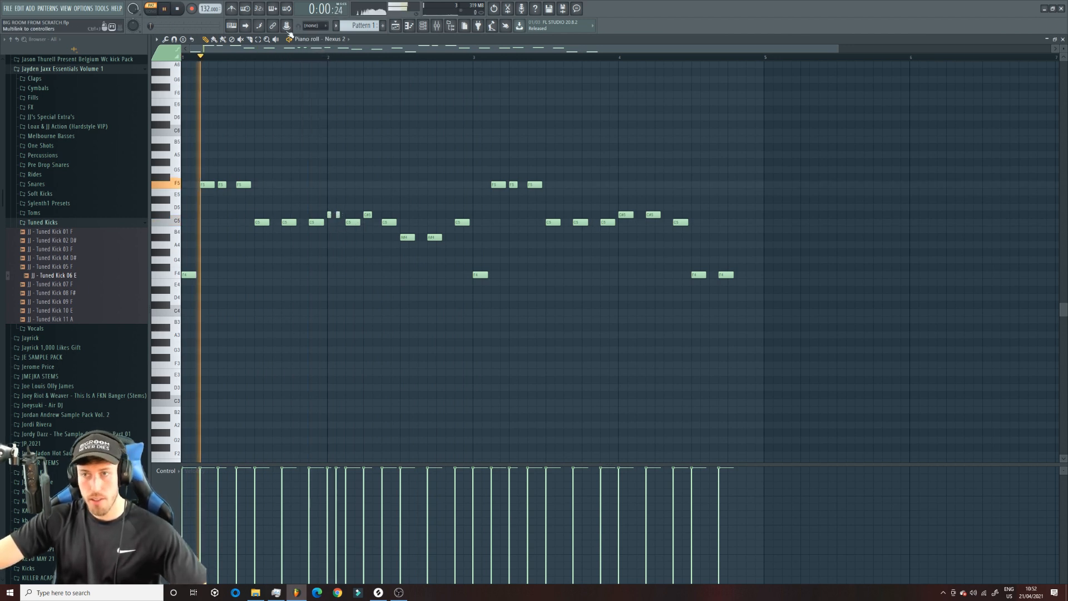
{"action": "left_click", "coordinate": [315, 26]}
{"action": "left_click", "coordinate": [312, 40]}
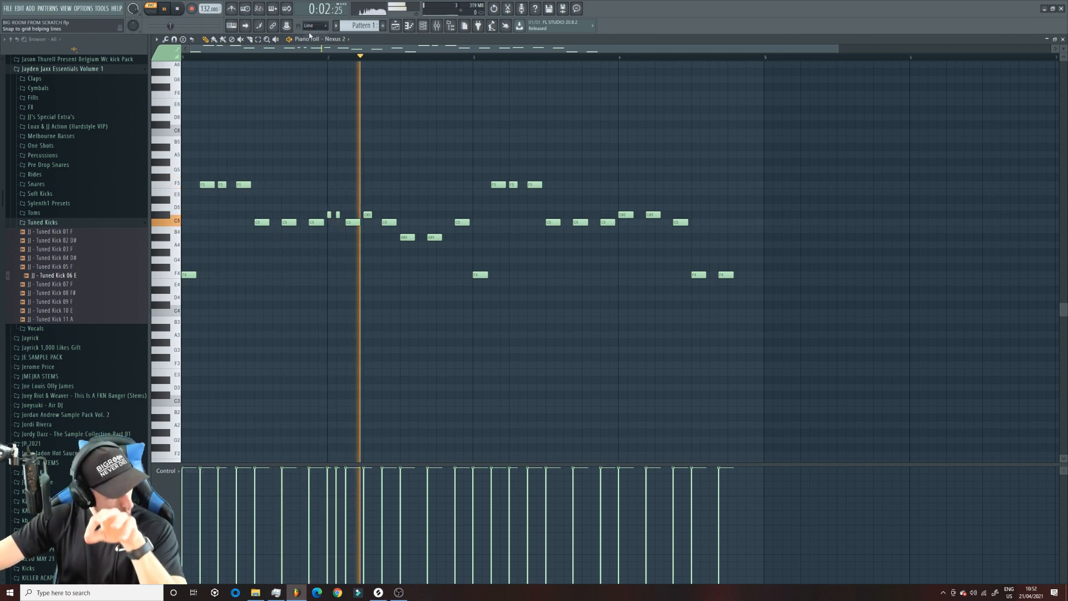
Step: Turn the second half of the bar 2 phrase into a descending A#4, G#4 and F4, removing the leftover A#4 notes, and play from bar 2
{"action": "key", "text": "space"}
{"action": "left_click", "coordinate": [329, 56]}
{"action": "key", "text": "space"}
{"action": "left_click_drag", "start_coordinate": [367, 215], "coordinate": [406, 274]}
{"action": "right_click", "coordinate": [434, 237]}
{"action": "key", "text": "space"}
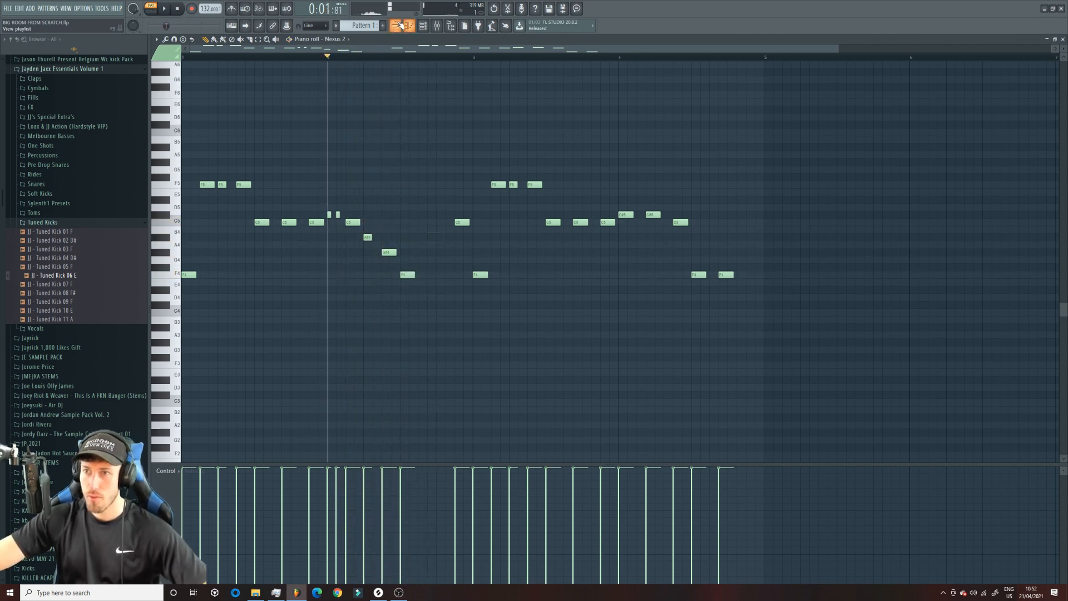
Step: Return to the playlist, switch to song playback, and delete the second Pattern 2 clip from Track 1 while auditioning from bar 5
{"action": "key", "text": "F5"}
{"action": "key", "text": "l"}
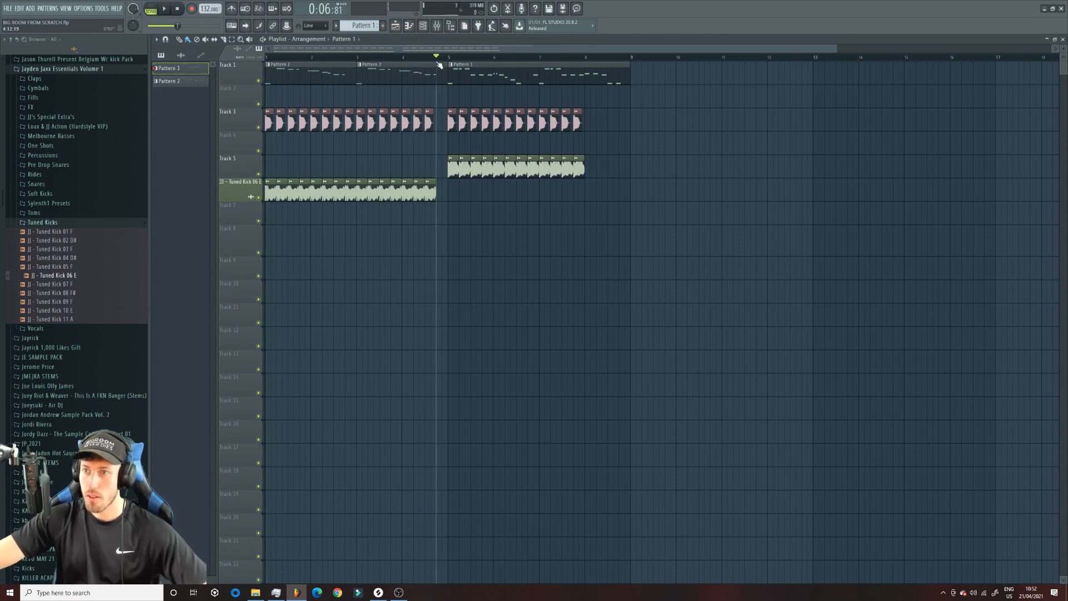
{"action": "key", "text": "space"}
{"action": "right_click", "coordinate": [368, 80]}
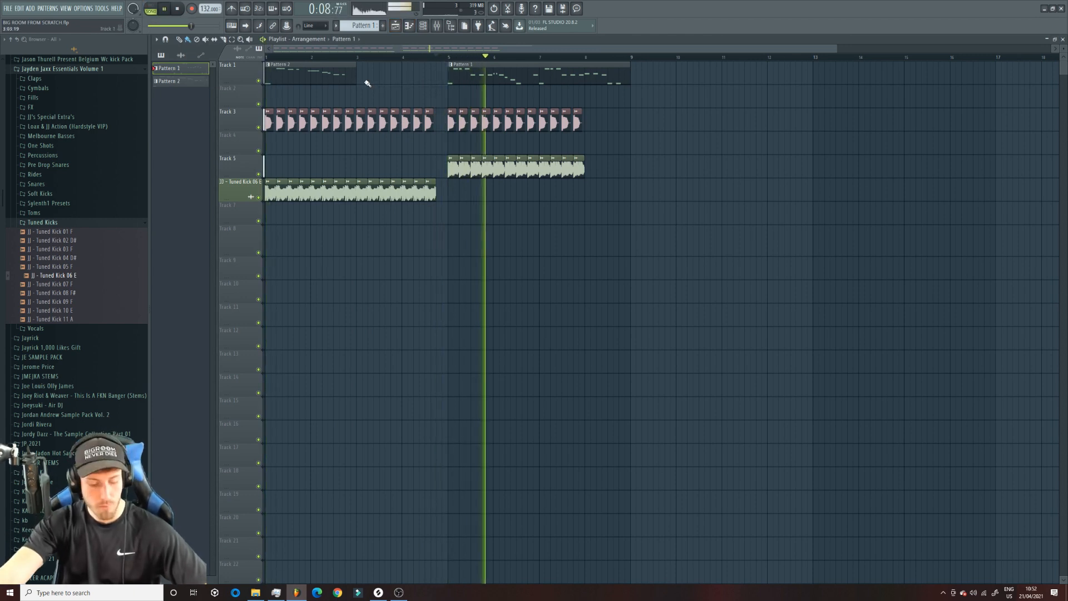
{"action": "key", "text": "space"}
{"action": "left_click", "coordinate": [408, 27]}
{"action": "key", "text": "space"}
{"action": "left_click", "coordinate": [396, 28]}
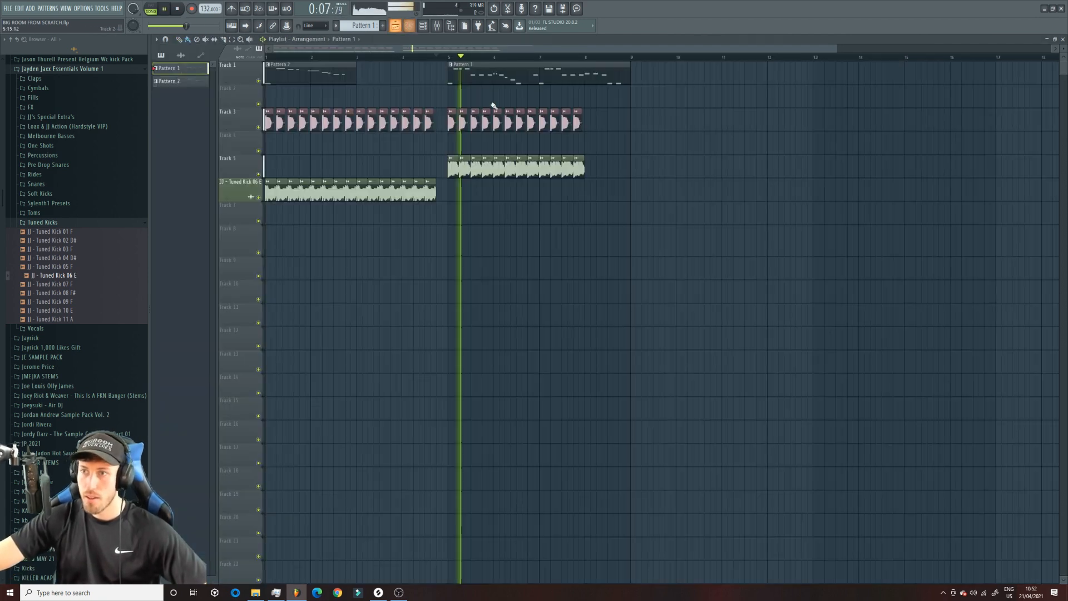
Step: Open Pattern 1 in the piano roll, merge the two short bar 2 opening notes into one C#5, and raise the following A#4 to C#5
{"action": "double_click", "coordinate": [524, 82]}
{"action": "key", "text": "space"}
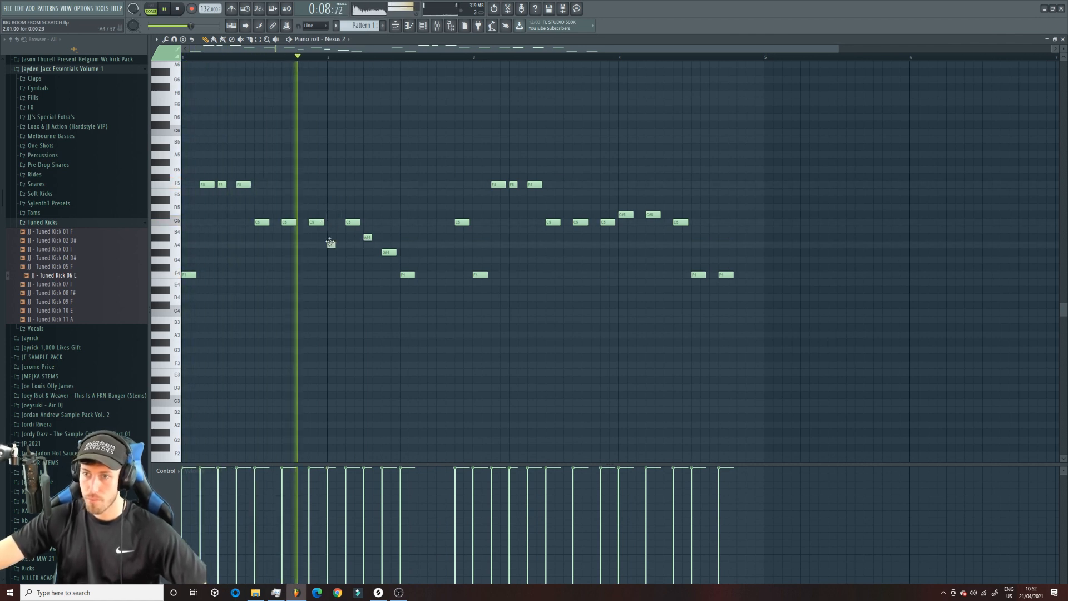
{"action": "key", "text": "space"}
{"action": "left_click_drag", "start_coordinate": [331, 237], "coordinate": [367, 214]}
{"action": "key", "text": "space"}
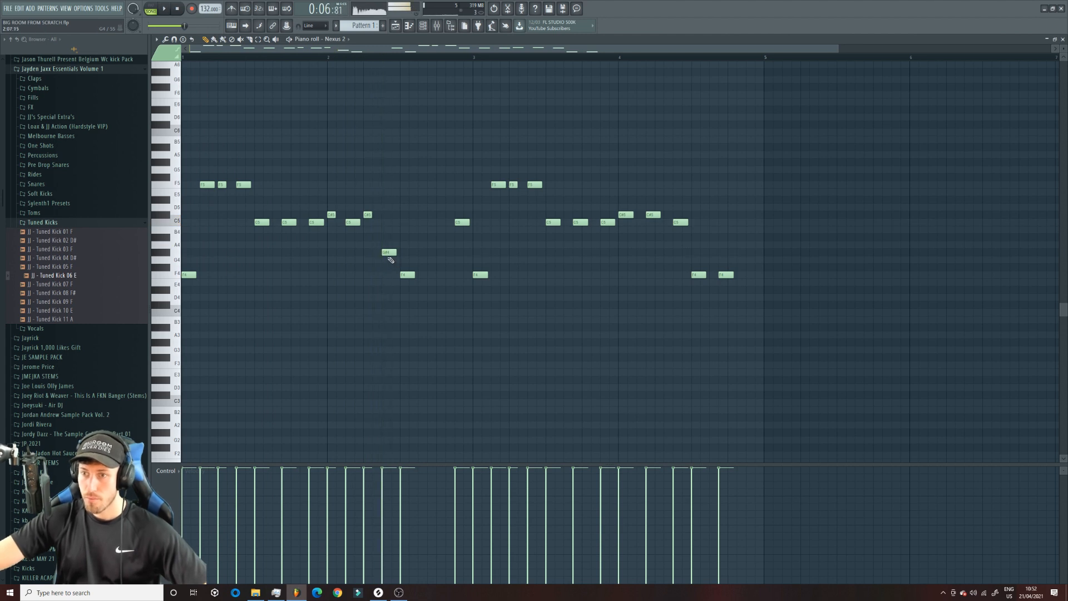
Step: Reshape the rest of bar 2 into A#4, a short C#5 and two C5 notes, delete the last C5, and play the melody
{"action": "key", "text": "space"}
{"action": "left_click_drag", "start_coordinate": [386, 251], "coordinate": [386, 222]}
{"action": "left_click_drag", "start_coordinate": [406, 274], "coordinate": [435, 222]}
{"action": "key", "text": "space"}
{"action": "key", "text": "space"}
{"action": "key", "text": "space"}
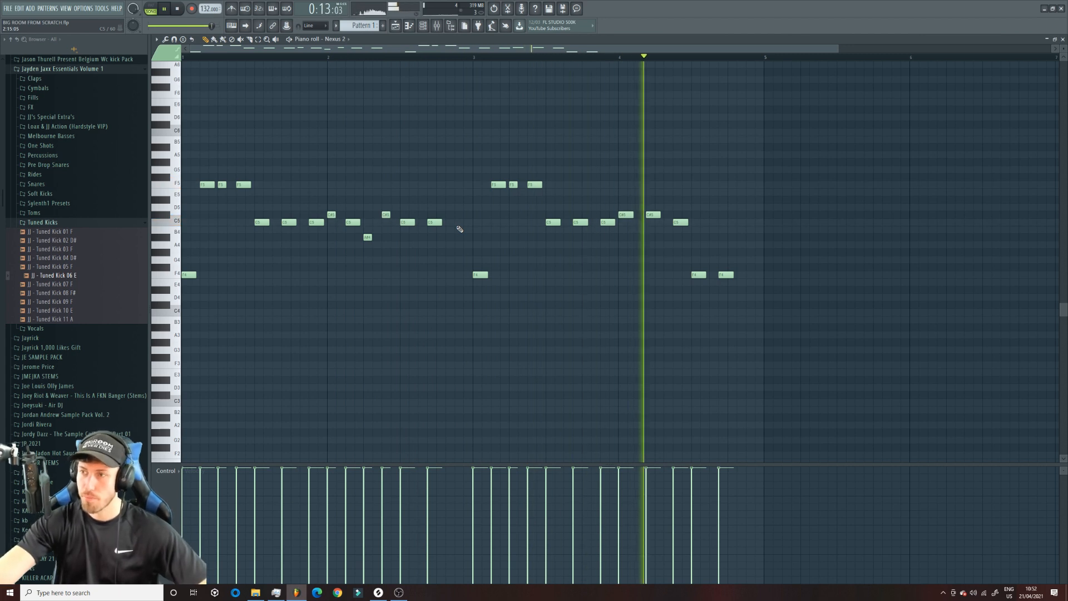
{"action": "key", "text": "space"}
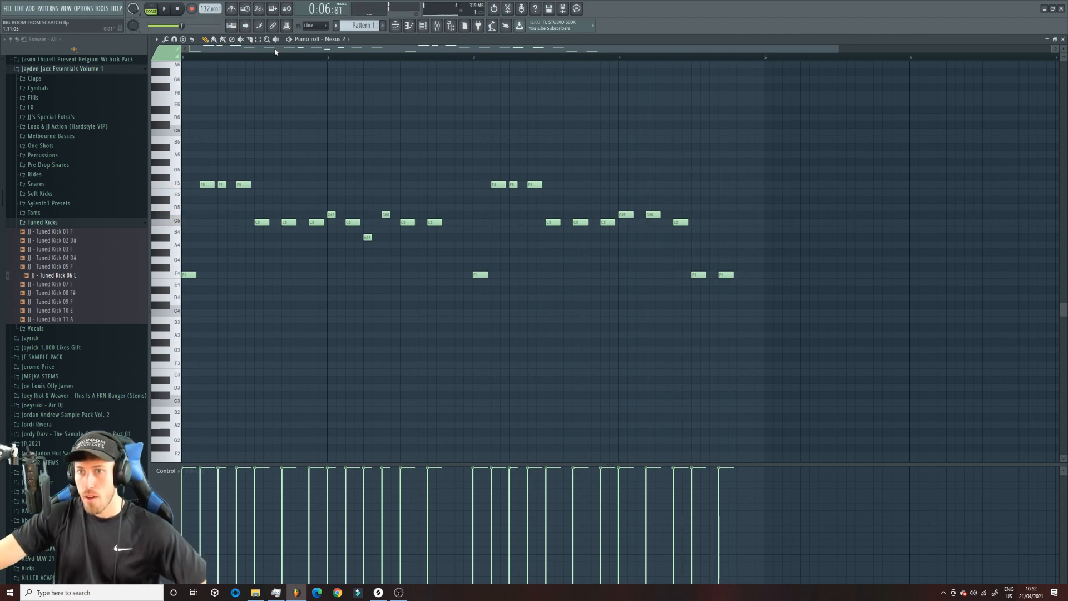
Step: Lower the opening phrase to C#5, C#5, C5 and G#4, add a second G#4 in bar 1, and clear the notes up to mid bar 2
{"action": "key", "text": "space"}
{"action": "left_click_drag", "start_coordinate": [207, 185], "coordinate": [261, 260]}
{"action": "right_click", "coordinate": [266, 246]}
{"action": "right_click", "coordinate": [288, 222]}
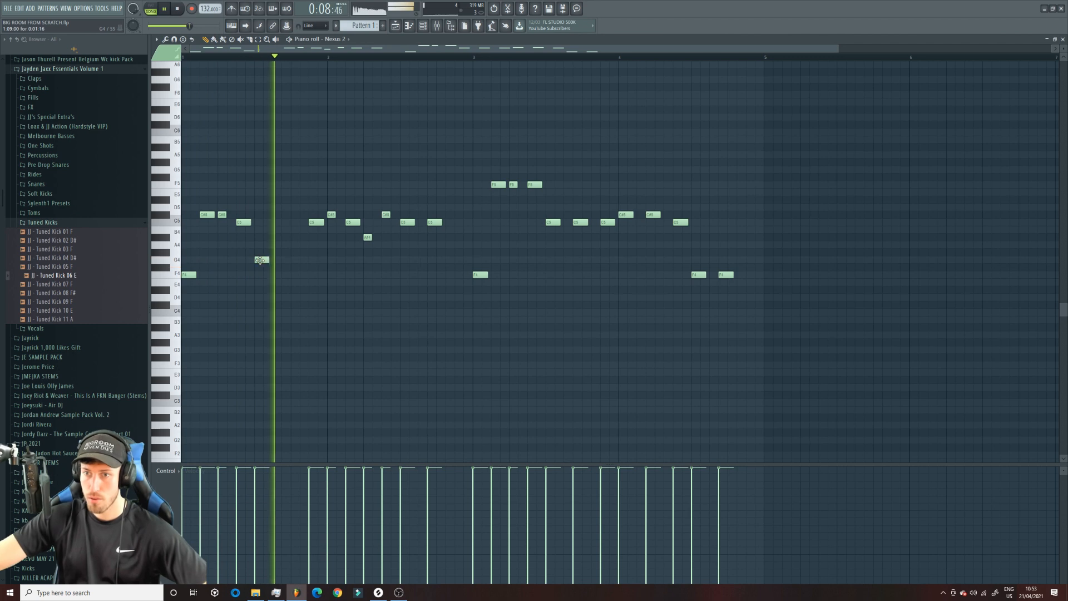
{"action": "right_click", "coordinate": [316, 223]}
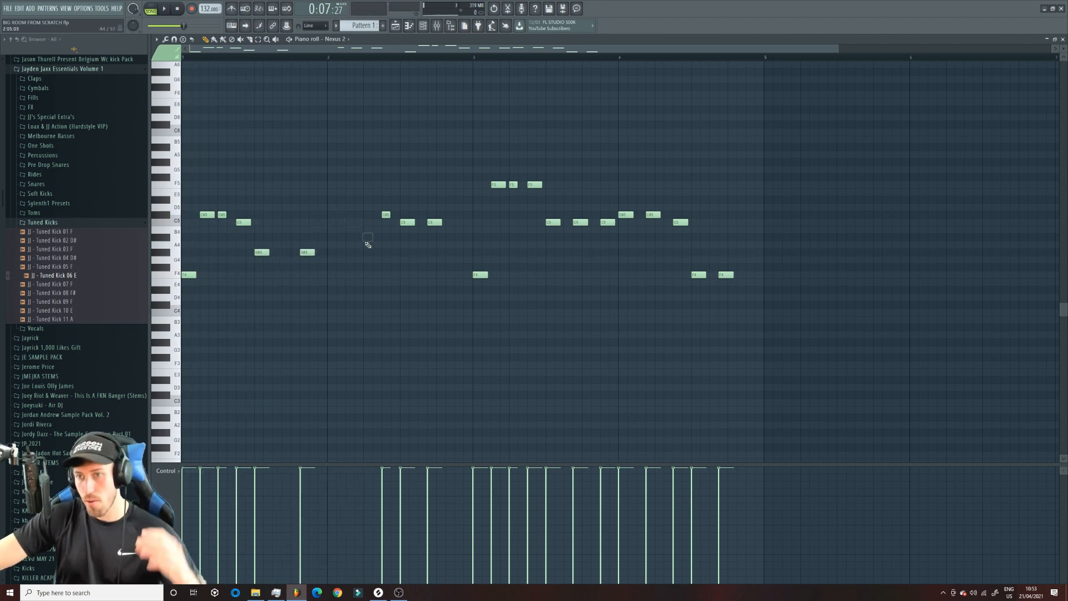
Step: In the playlist, check the channel settings of Tuned Kick 05 F and KSHMR Punchy Kick 24 (F) and the kick's mixer routing, and play from bar 5
{"action": "left_click", "coordinate": [423, 27]}
{"action": "left_click", "coordinate": [396, 27]}
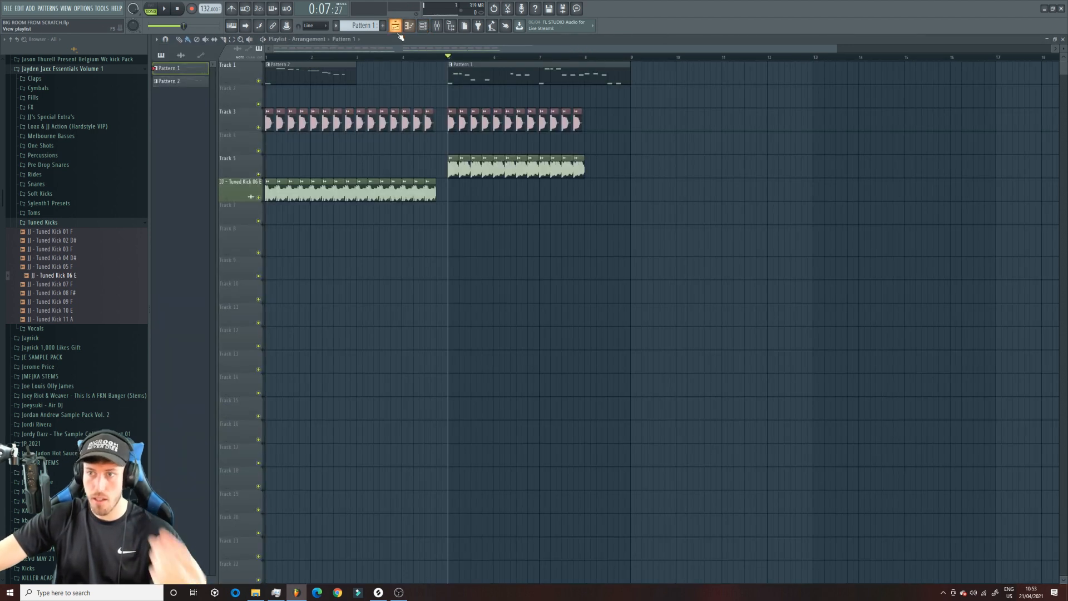
{"action": "double_click", "coordinate": [481, 161]}
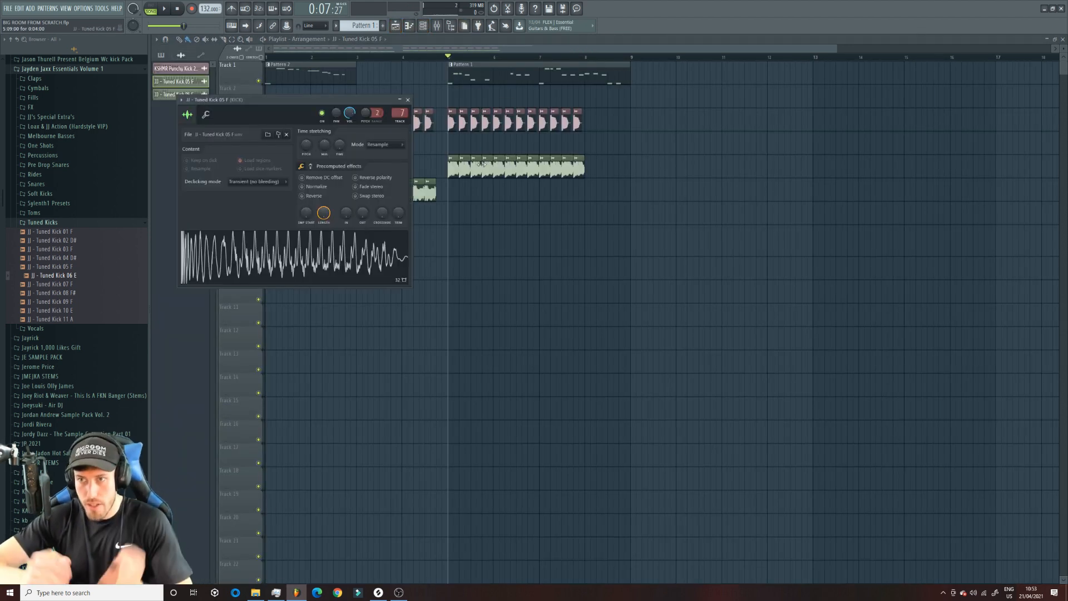
{"action": "left_click", "coordinate": [436, 26]}
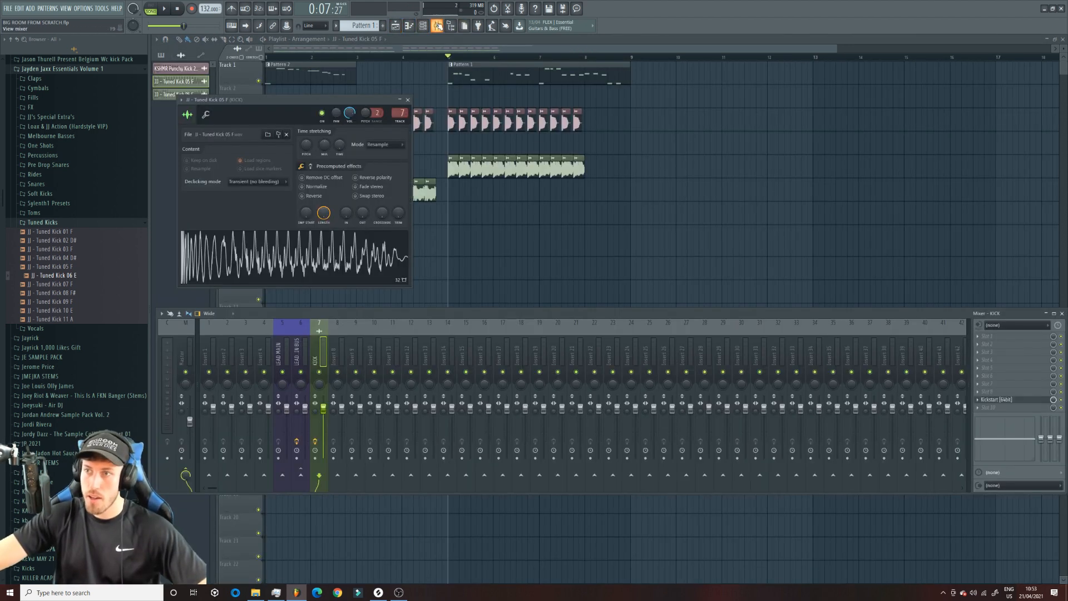
{"action": "double_click", "coordinate": [514, 125]}
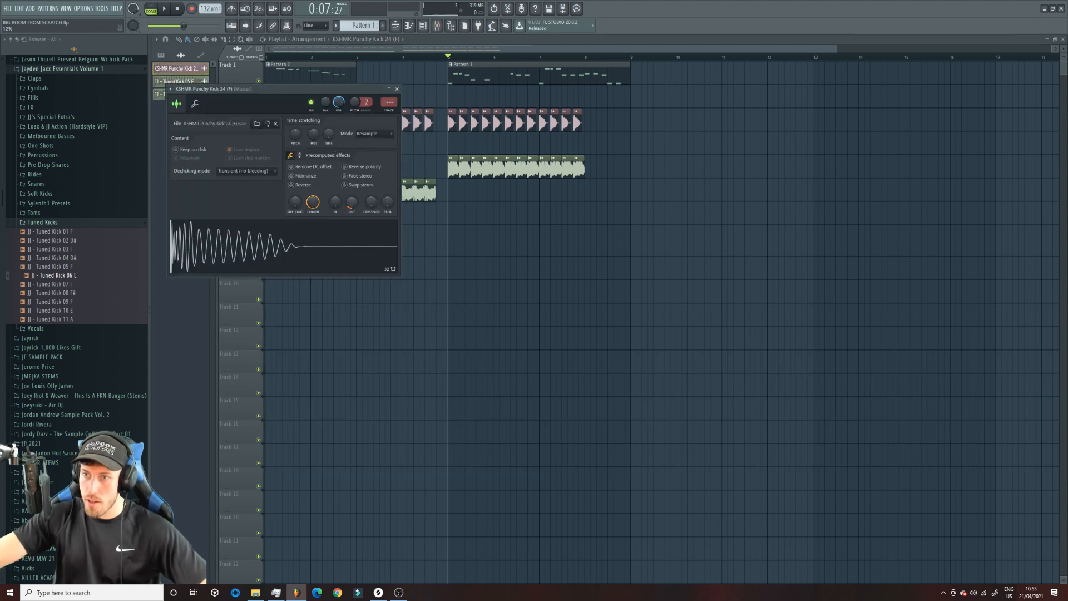
{"action": "key", "text": "space"}
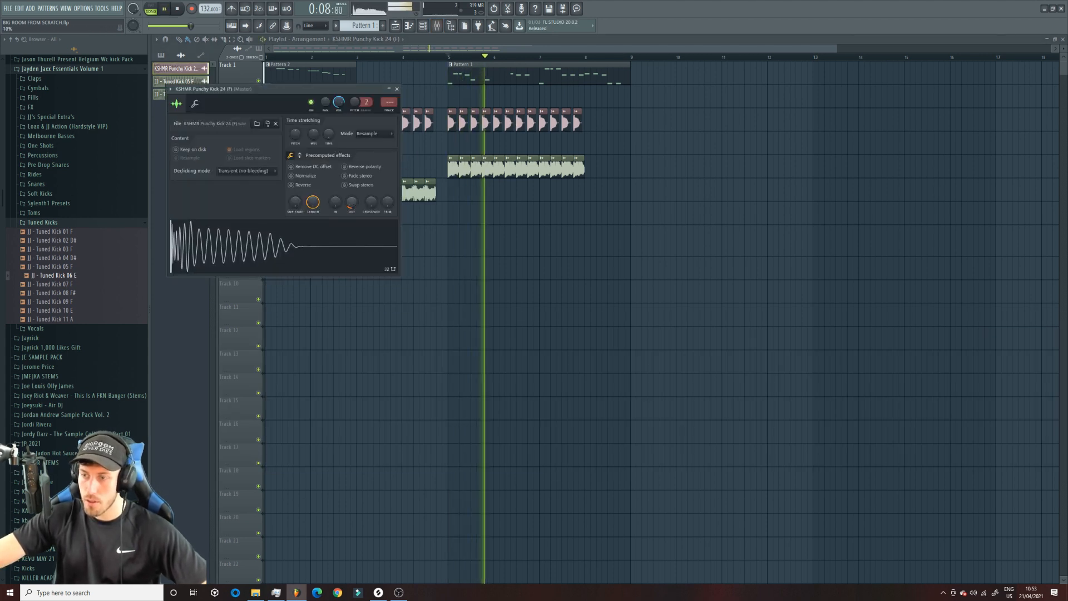
{"action": "key", "text": "space"}
Step: Select bars 5 to 8 of the arrangement, start playback, and open Pattern 1 in the piano roll
{"action": "left_click_drag", "start_coordinate": [449, 58], "coordinate": [631, 57]}
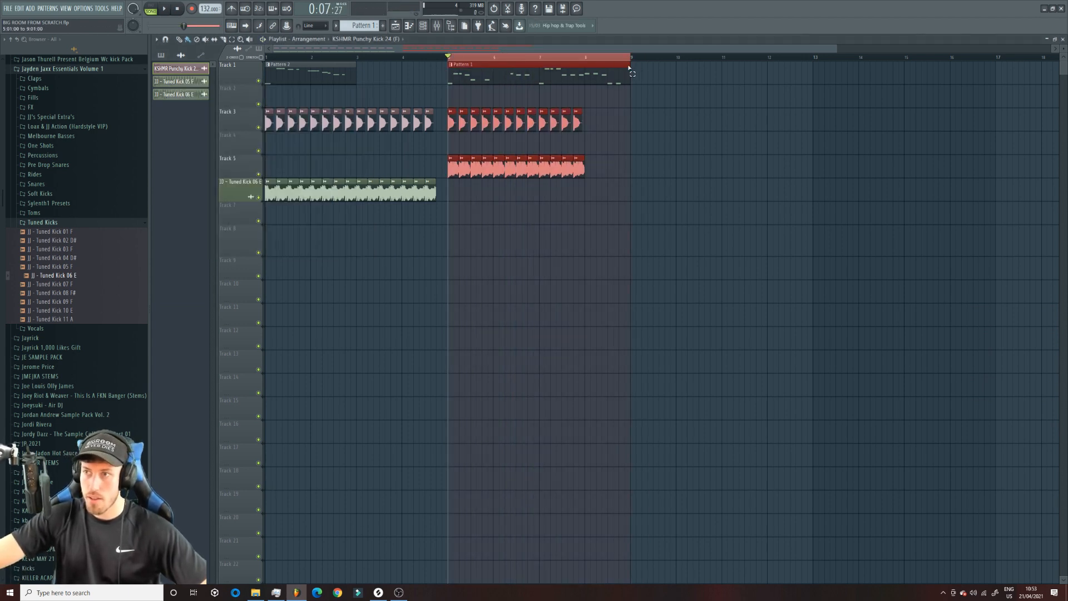
{"action": "key", "text": "space"}
{"action": "double_click", "coordinate": [523, 81]}
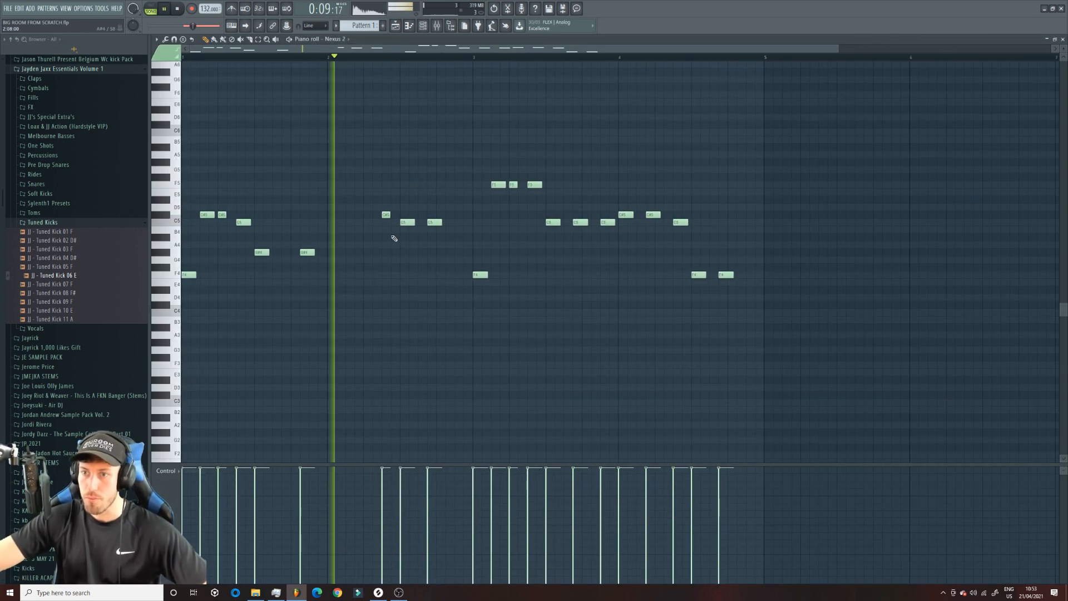
Step: Rebuild bar 2 as G#4, A#4, G#4, G4 and F4, shift the second G#4 of bar 1 slightly earlier, and play the melody
{"action": "left_click", "coordinate": [334, 252]}
{"action": "key", "text": "space"}
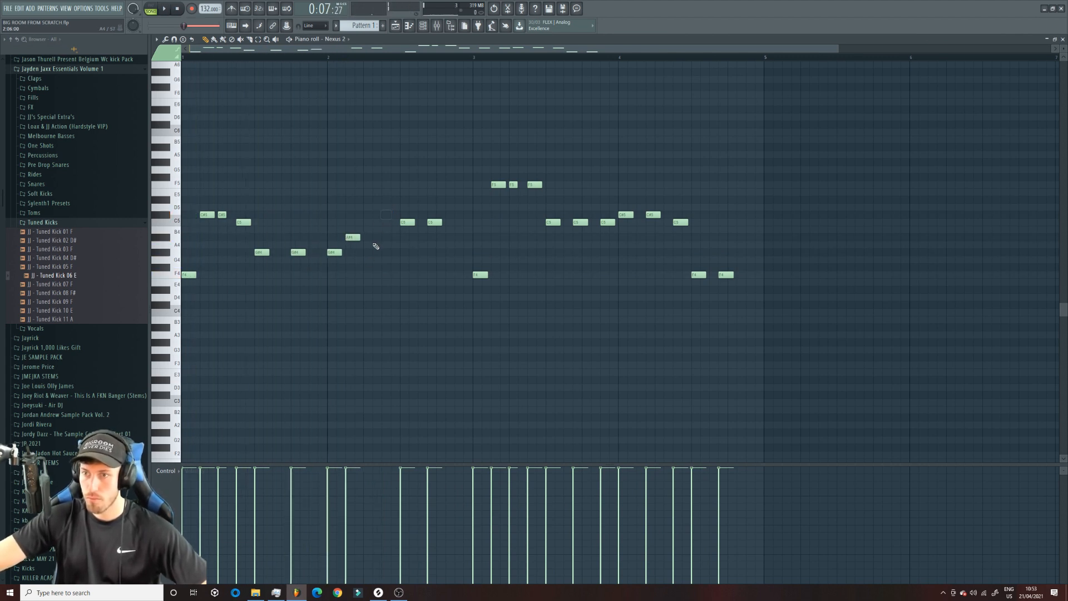
{"action": "left_click", "coordinate": [401, 276]}
{"action": "key", "text": "space"}
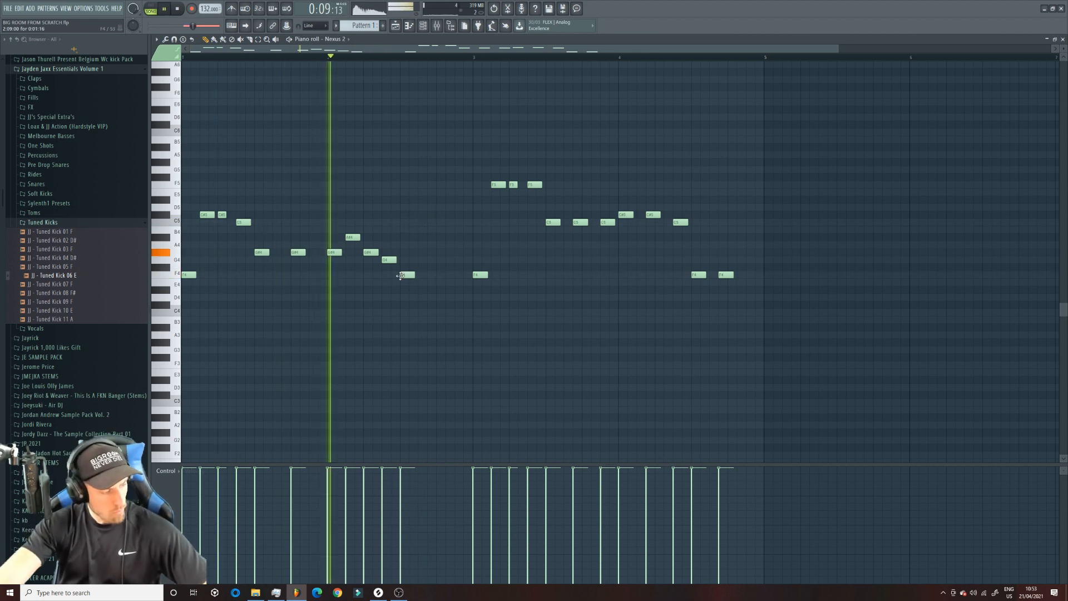
{"action": "key", "text": "space"}
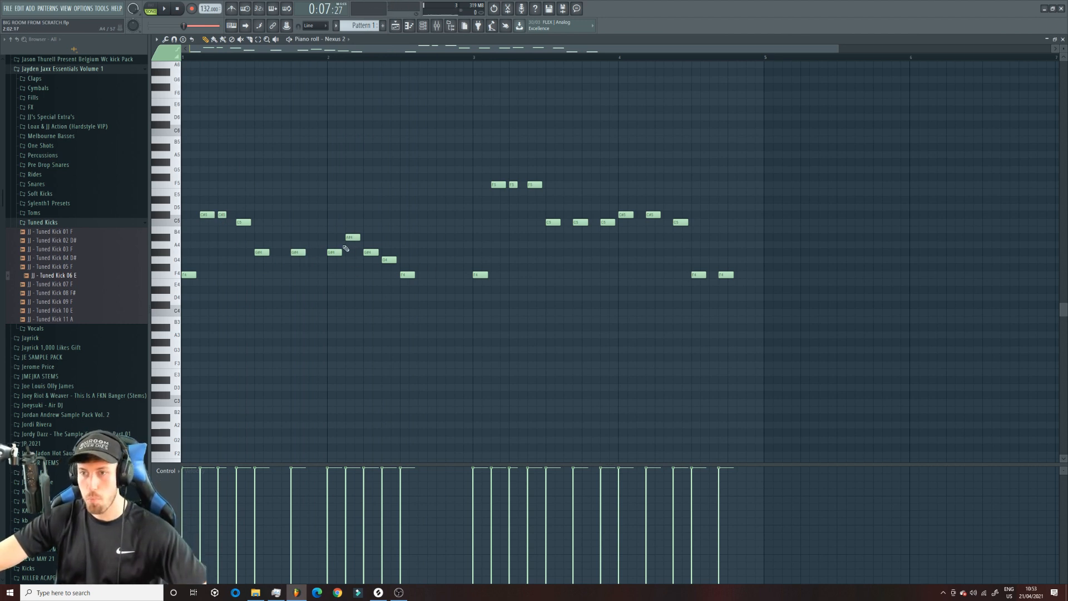
Step: Shorten the G#4 at the start of bar 2, add a short F4 just before it, and audition the change
{"action": "left_click", "coordinate": [332, 255]}
{"action": "key", "text": "space"}
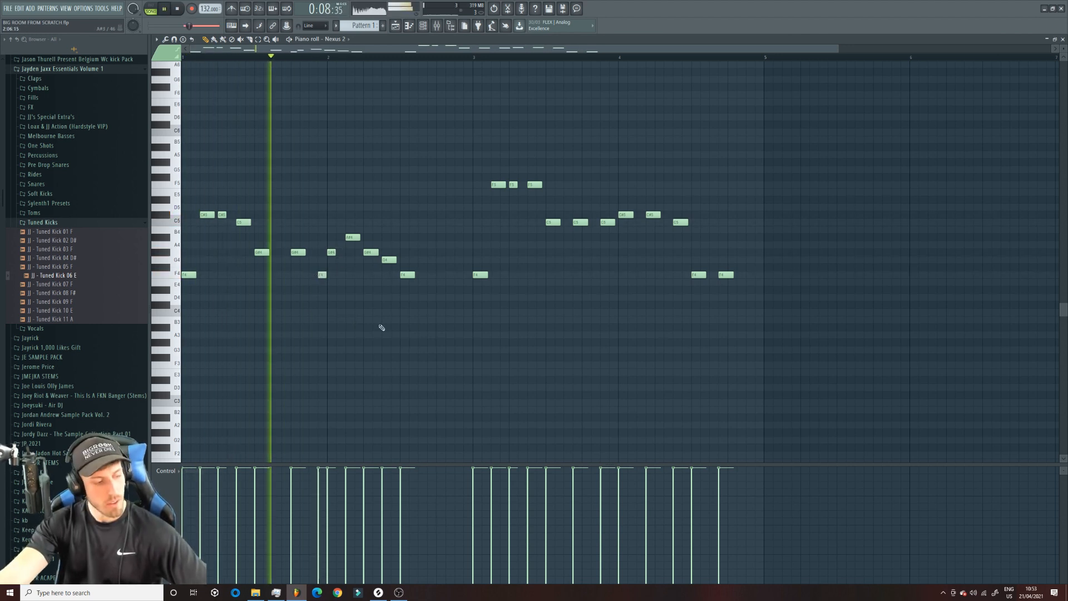
{"action": "key", "text": "space"}
Step: Turn grid snapping off, trim the short F4 at the end of bar 1 slightly, and set snapping back to Line
{"action": "left_click", "coordinate": [315, 26]}
{"action": "left_click", "coordinate": [315, 54]}
{"action": "left_click_drag", "start_coordinate": [323, 277], "coordinate": [322, 276]}
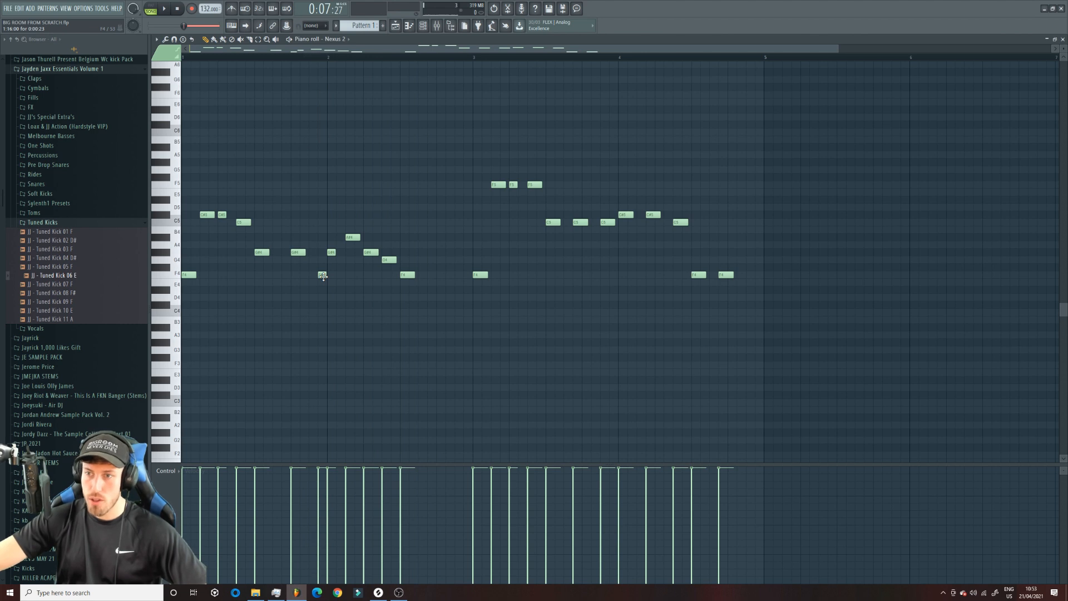
{"action": "left_click", "coordinate": [315, 25]}
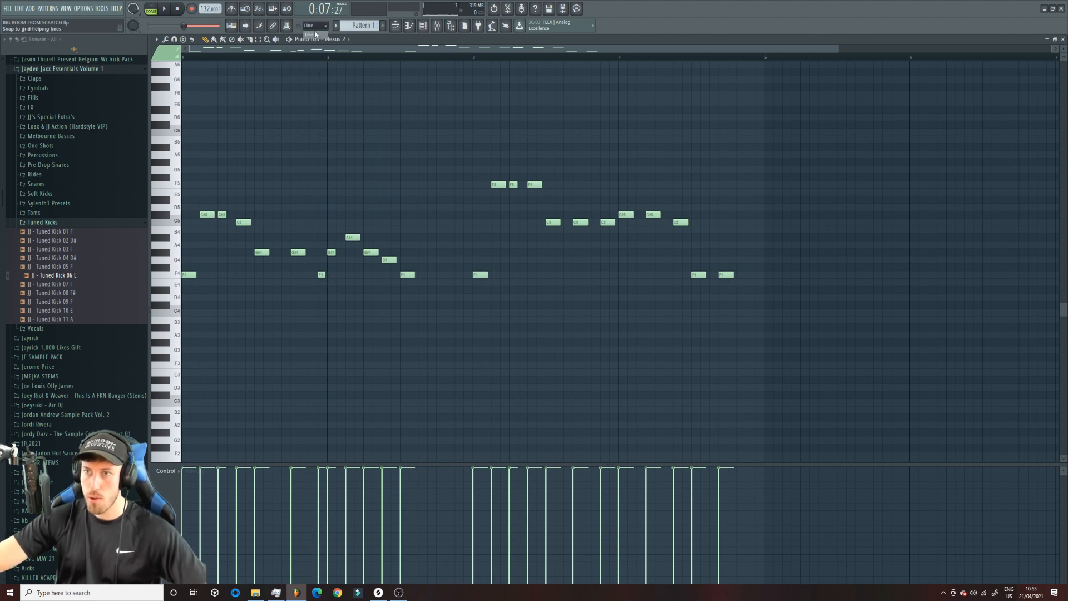
{"action": "left_click", "coordinate": [323, 37]}
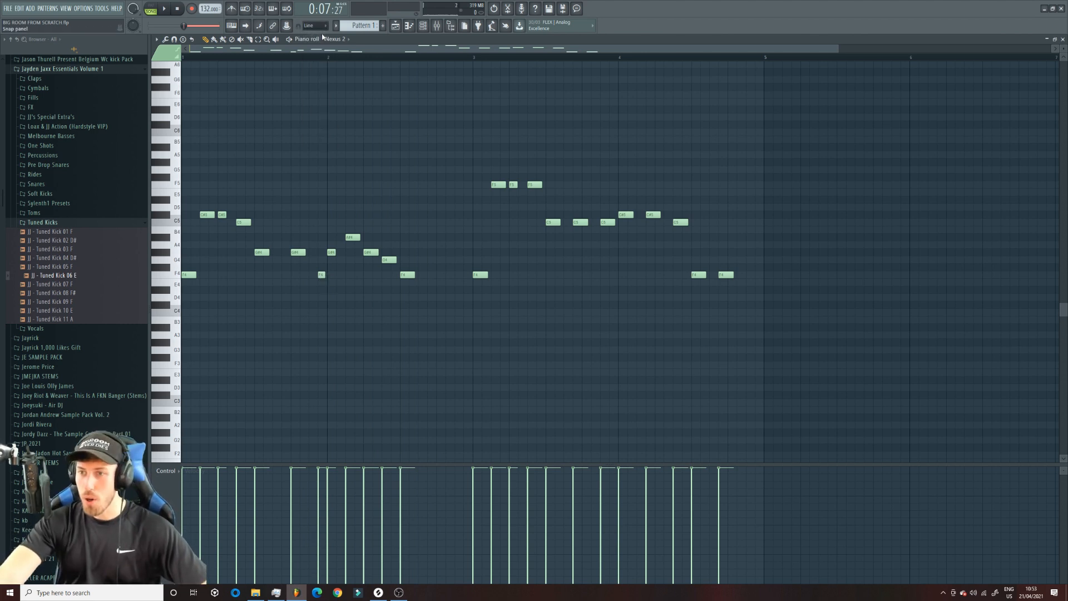
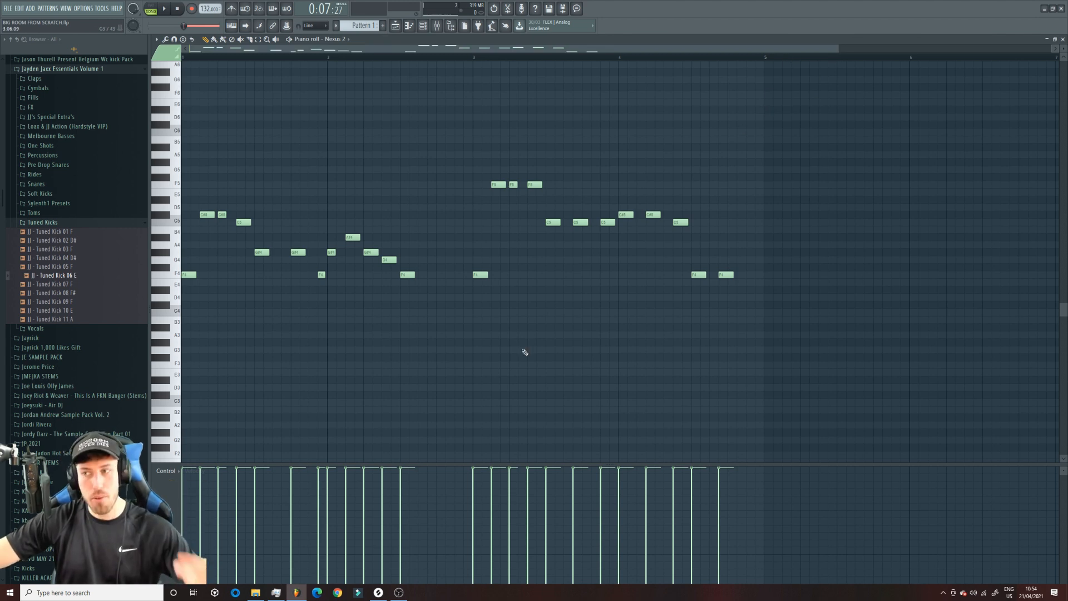
Step: Replace all notes from bar 3 onward with a copy of the phrase in bars 1 and 2, and play the melody
{"action": "left_click_drag", "start_coordinate": [812, 361], "coordinate": [454, 69]}
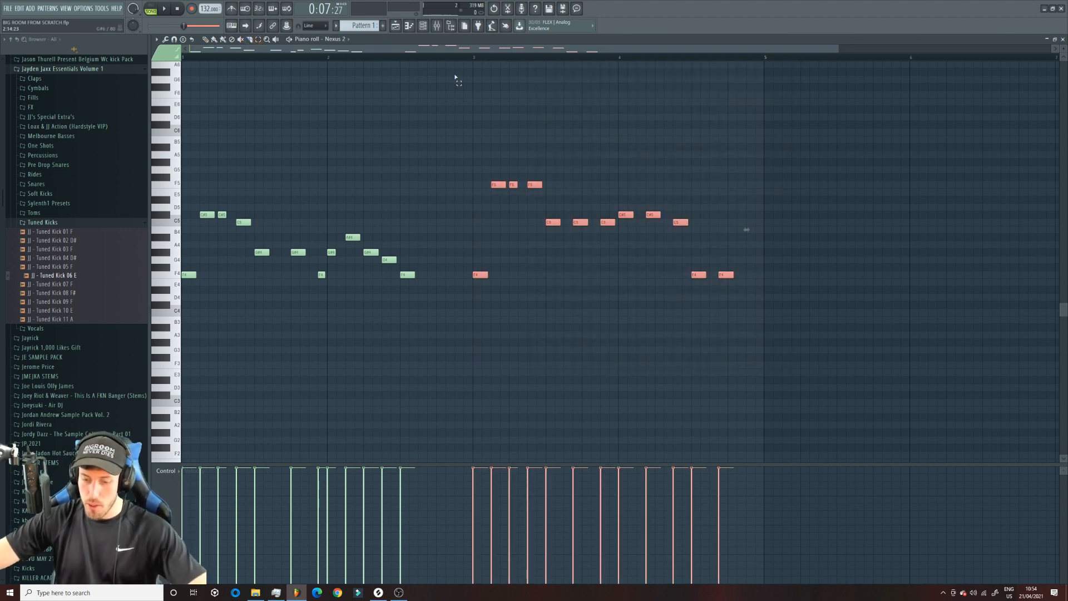
{"action": "key", "text": "Delete"}
{"action": "left_click_drag", "start_coordinate": [578, 374], "coordinate": [219, 37]}
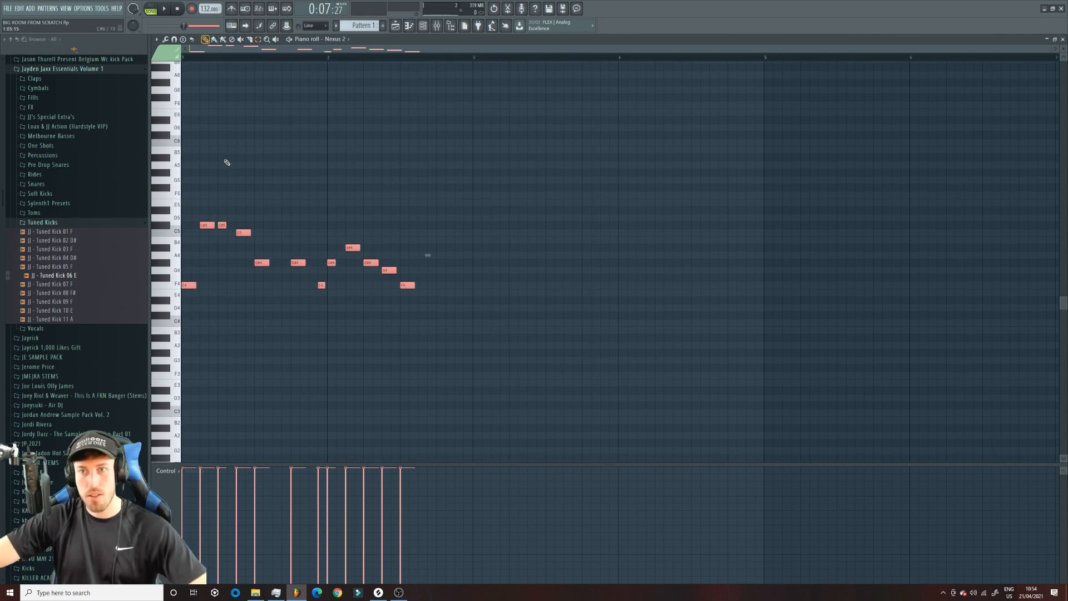
{"action": "left_click_drag", "start_coordinate": [193, 286], "coordinate": [483, 292]}
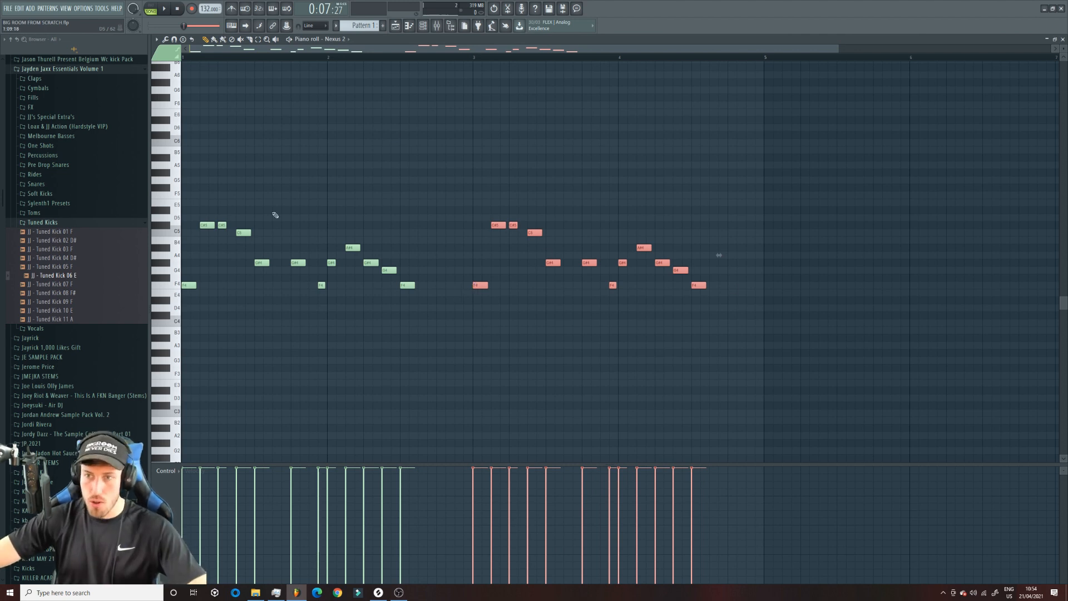
{"action": "key", "text": "space"}
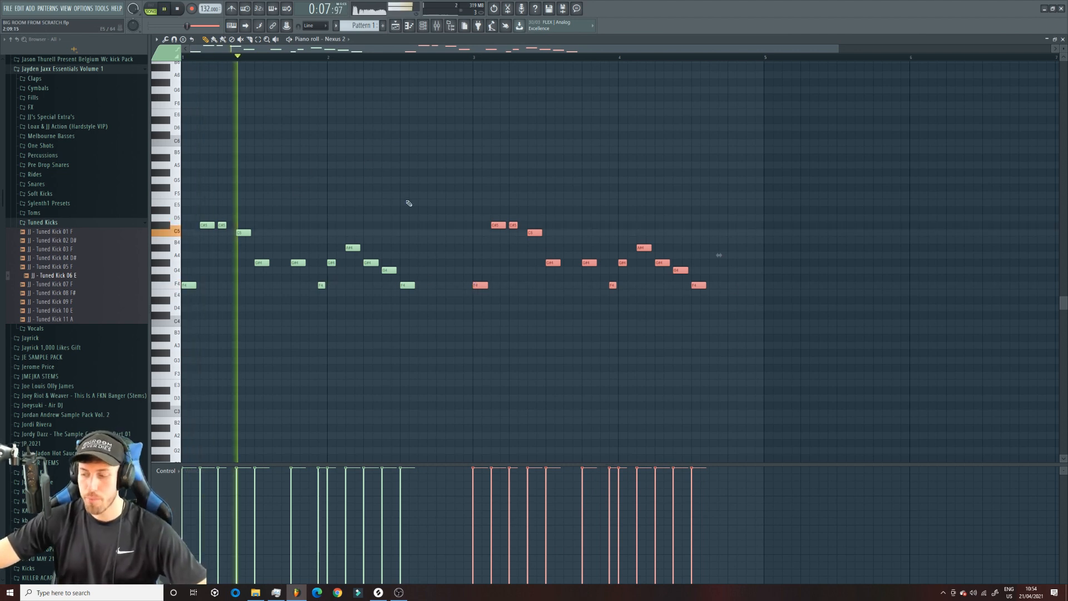
{"action": "key", "text": "space"}
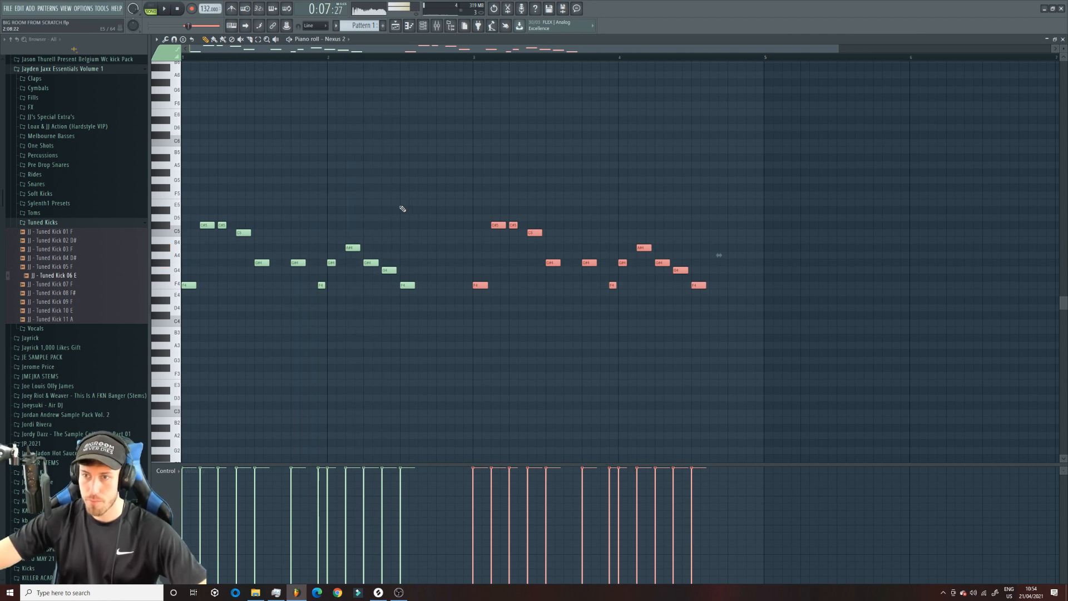
Step: Raise the short F4 at the end of bar 1 to G#4, trim it slightly with grid snapping off, and set snapping back to Line
{"action": "left_click_drag", "start_coordinate": [321, 286], "coordinate": [323, 266]}
{"action": "left_click", "coordinate": [315, 26]}
{"action": "left_click", "coordinate": [314, 54]}
{"action": "key", "text": "space"}
{"action": "key", "text": "space"}
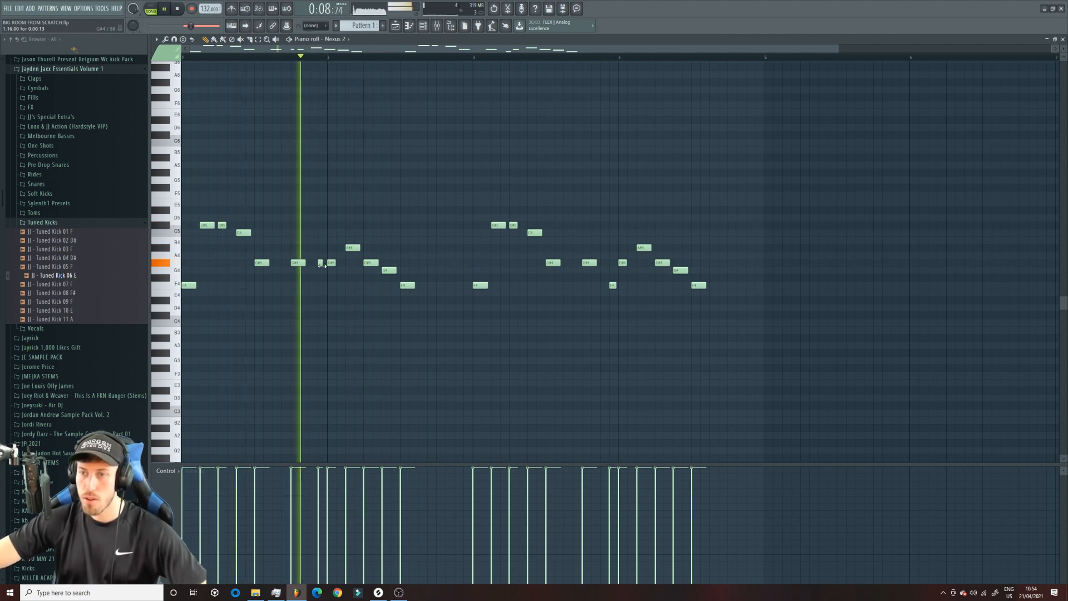
{"action": "left_click", "coordinate": [314, 26]}
{"action": "left_click", "coordinate": [315, 36]}
{"action": "key", "text": "space"}
{"action": "key", "text": "space"}
Step: Lengthen the G#4 at the start of bars 2 and 4, undoing the accidental change to the A#4 in bar 2
{"action": "left_click_drag", "start_coordinate": [334, 264], "coordinate": [349, 247]}
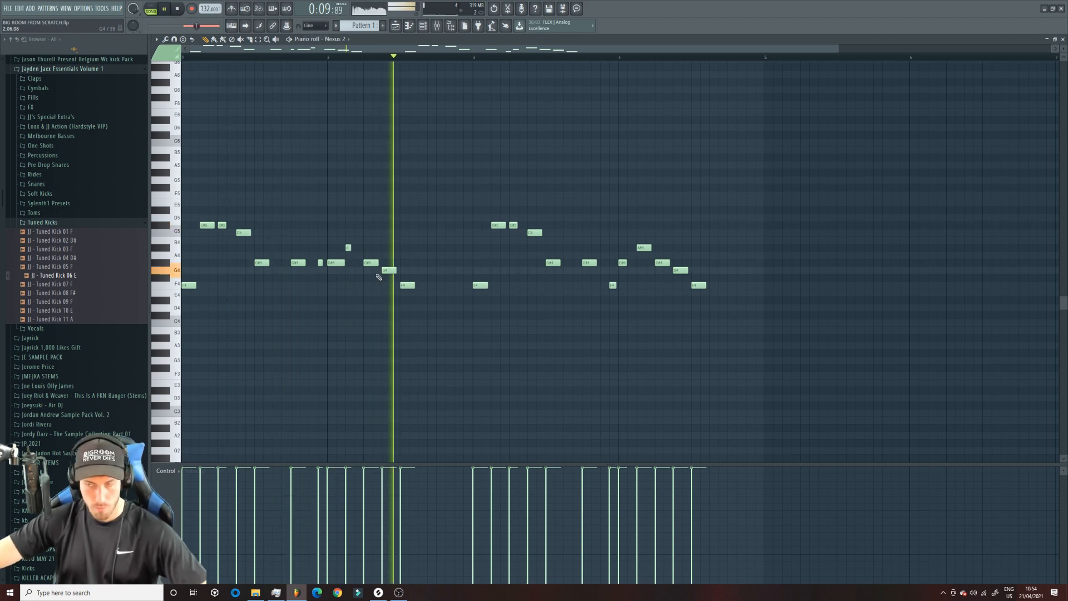
{"action": "key", "text": "ctrl+z"}
{"action": "left_click_drag", "start_coordinate": [626, 263], "coordinate": [623, 263]}
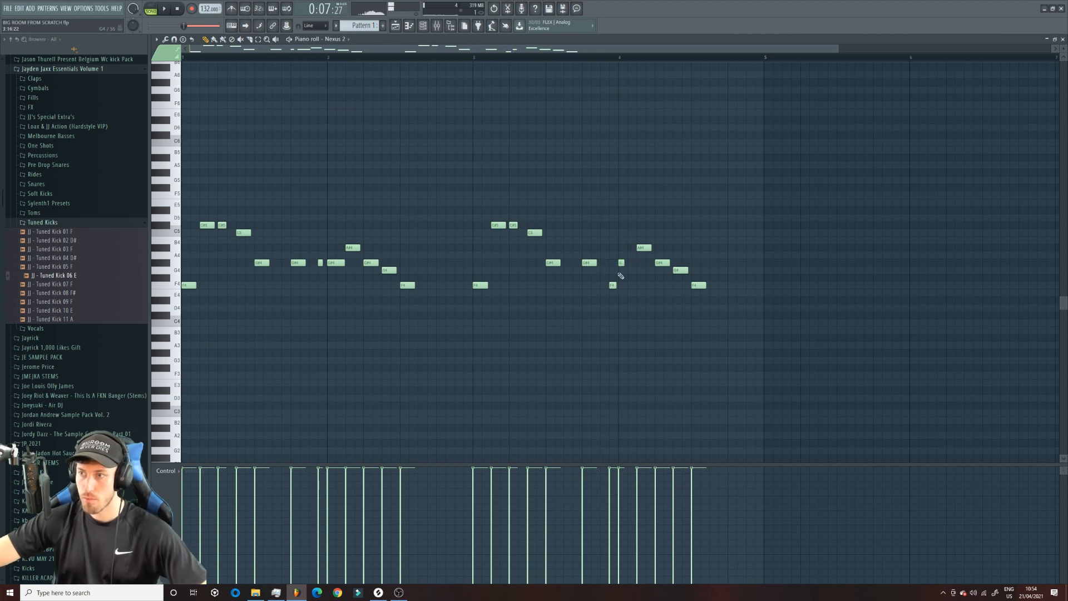
{"action": "left_click", "coordinate": [619, 57]}
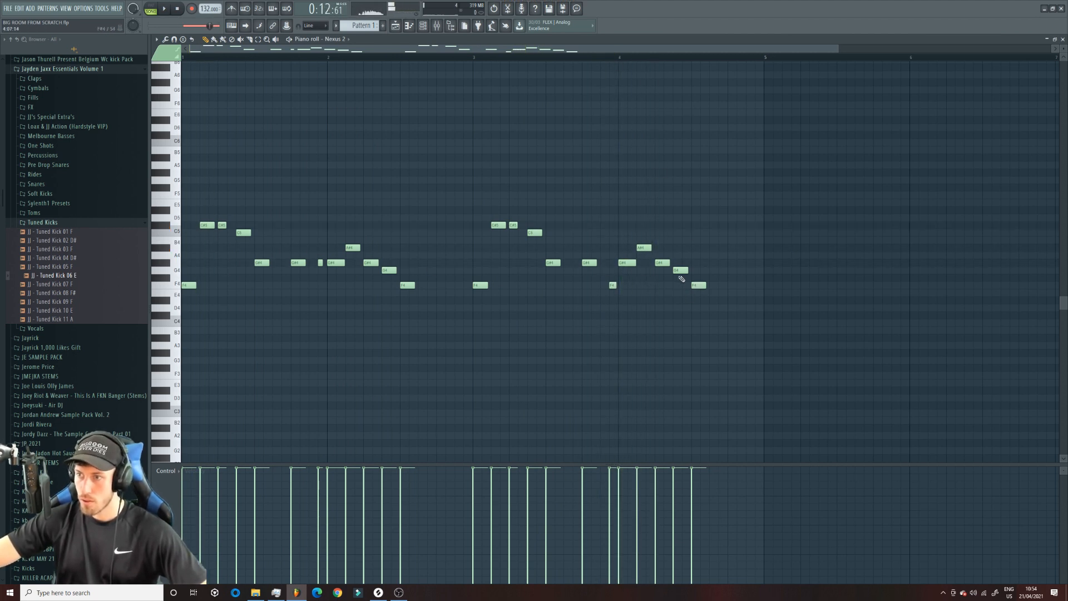
Step: Try a new bar 4 ending of two C#5 notes, a short C5 and a short A#4, and play the melody
{"action": "left_click_drag", "start_coordinate": [703, 217], "coordinate": [703, 228]}
{"action": "left_click", "coordinate": [717, 224]}
{"action": "left_click", "coordinate": [735, 224]}
{"action": "left_click_drag", "start_coordinate": [713, 225], "coordinate": [722, 224]}
{"action": "right_click", "coordinate": [737, 225]}
{"action": "left_click", "coordinate": [753, 233]}
{"action": "left_click", "coordinate": [758, 247]}
{"action": "left_click", "coordinate": [757, 255]}
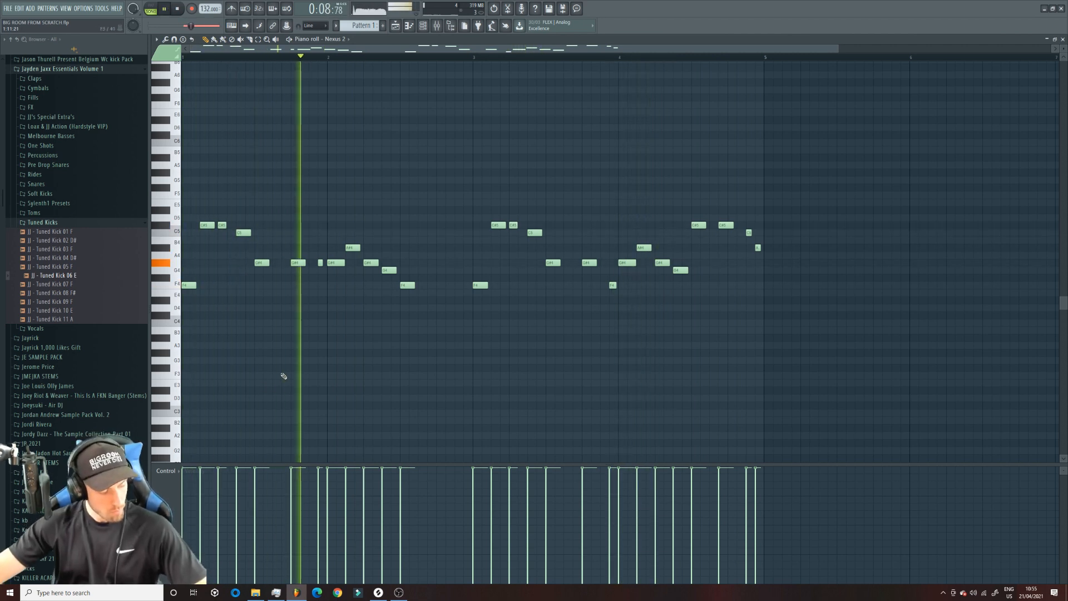
{"action": "key", "text": "space"}
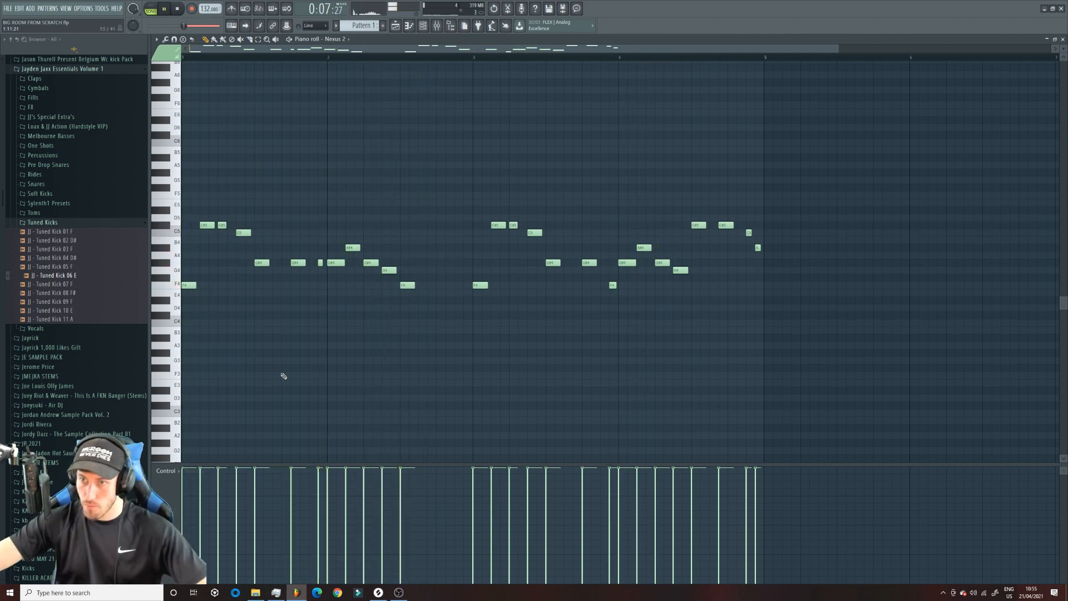
Step: Play the melody and delete all notes from bar 3 onward
{"action": "left_click_drag", "start_coordinate": [442, 349], "coordinate": [125, 36]}
{"action": "left_click", "coordinate": [358, 222]}
{"action": "key", "text": "space"}
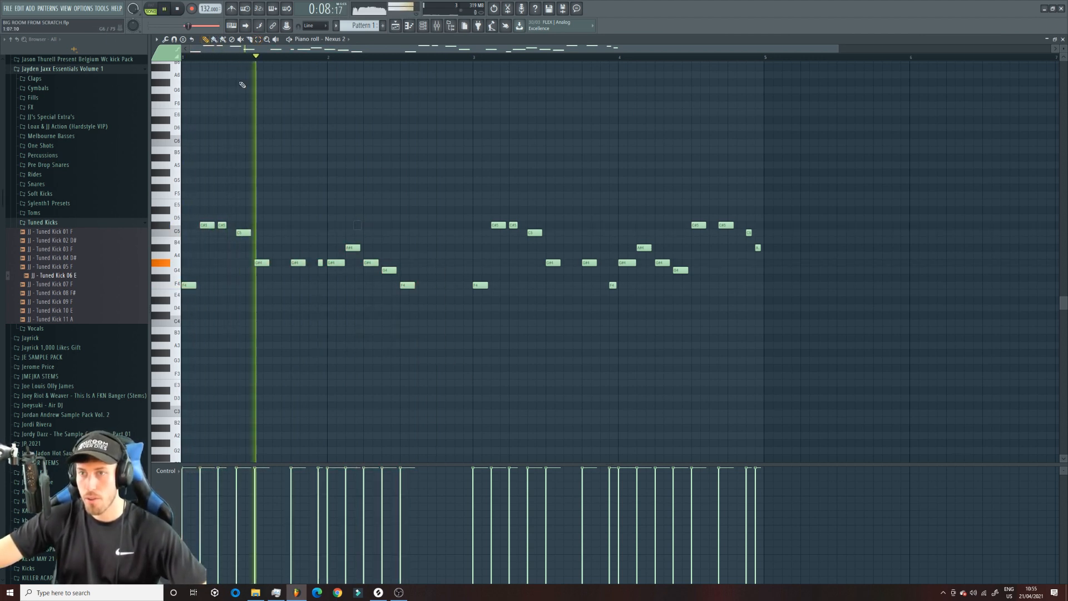
{"action": "left_click_drag", "start_coordinate": [843, 323], "coordinate": [469, 101]}
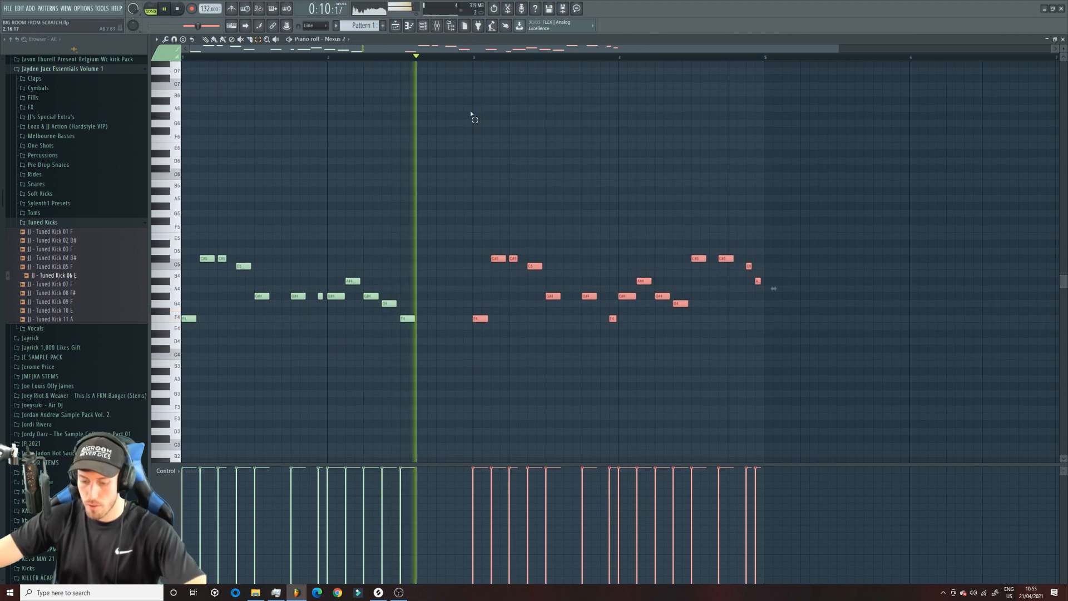
{"action": "key", "text": "Delete"}
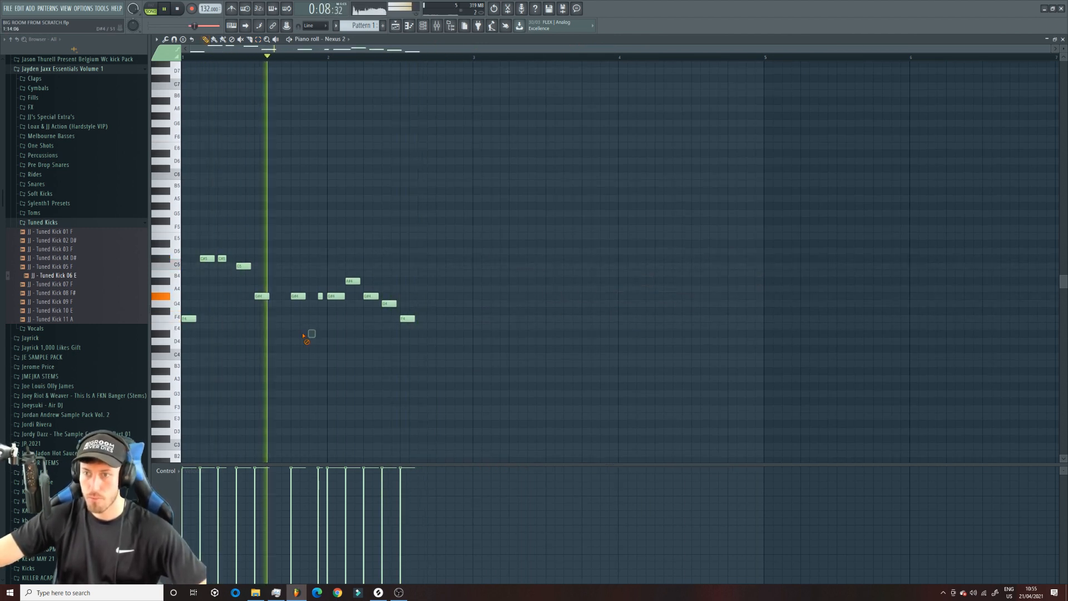
Step: Try a short F4 just before the second G#4 of bar 1, and add another F4 near the end of bar 2
{"action": "left_click", "coordinate": [285, 318]}
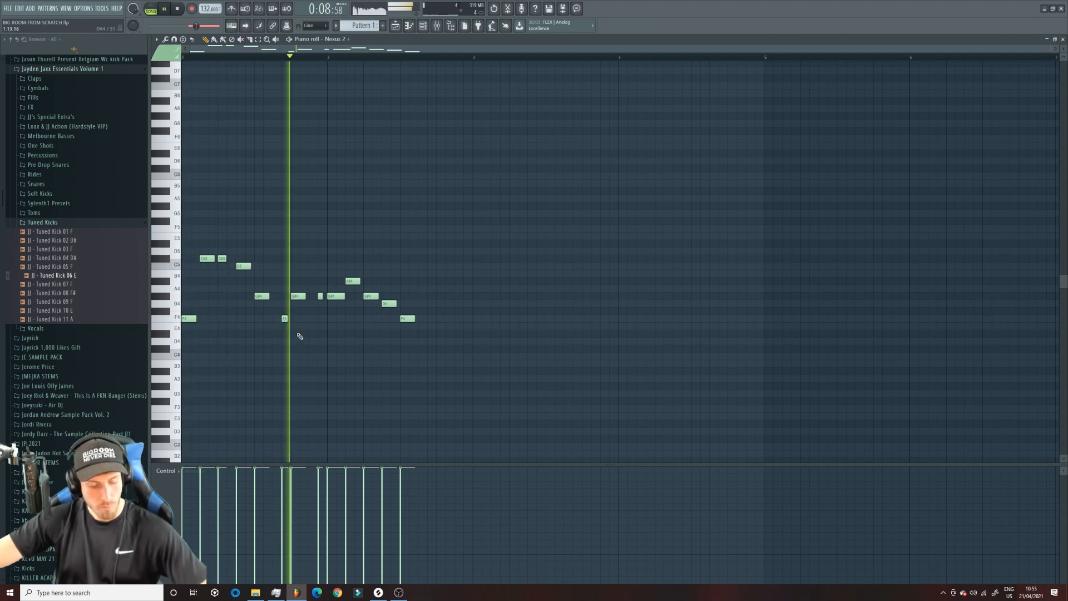
{"action": "key", "text": "space"}
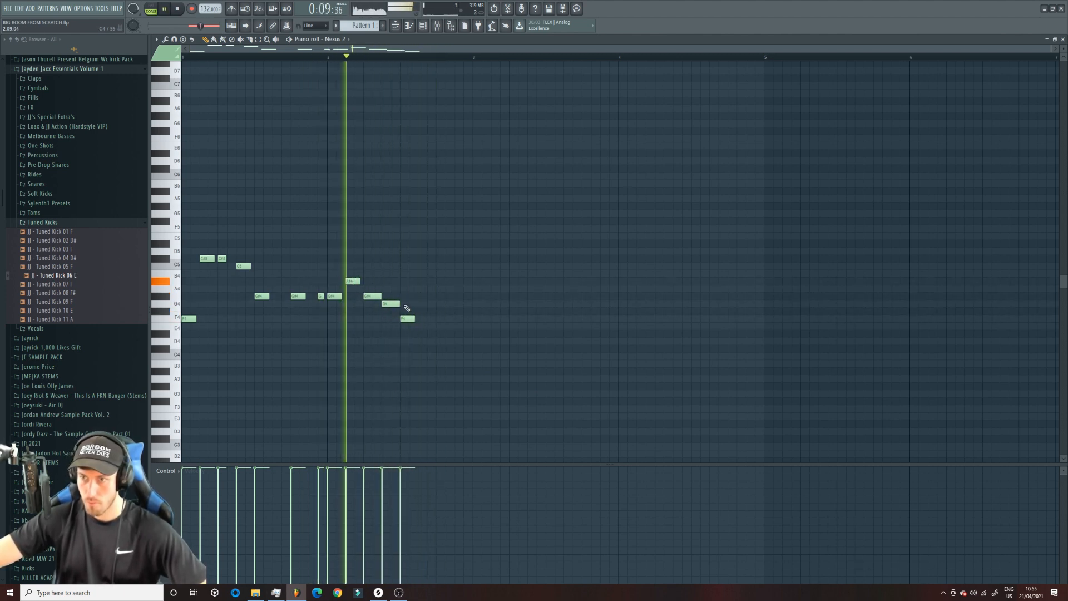
{"action": "left_click", "coordinate": [386, 304]}
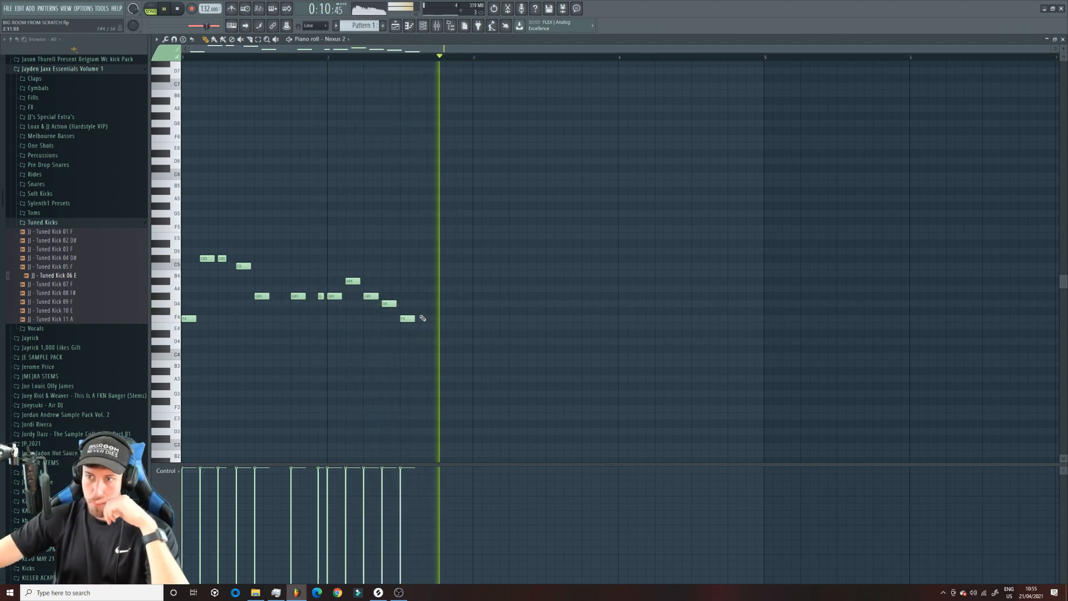
{"action": "left_click", "coordinate": [433, 322]}
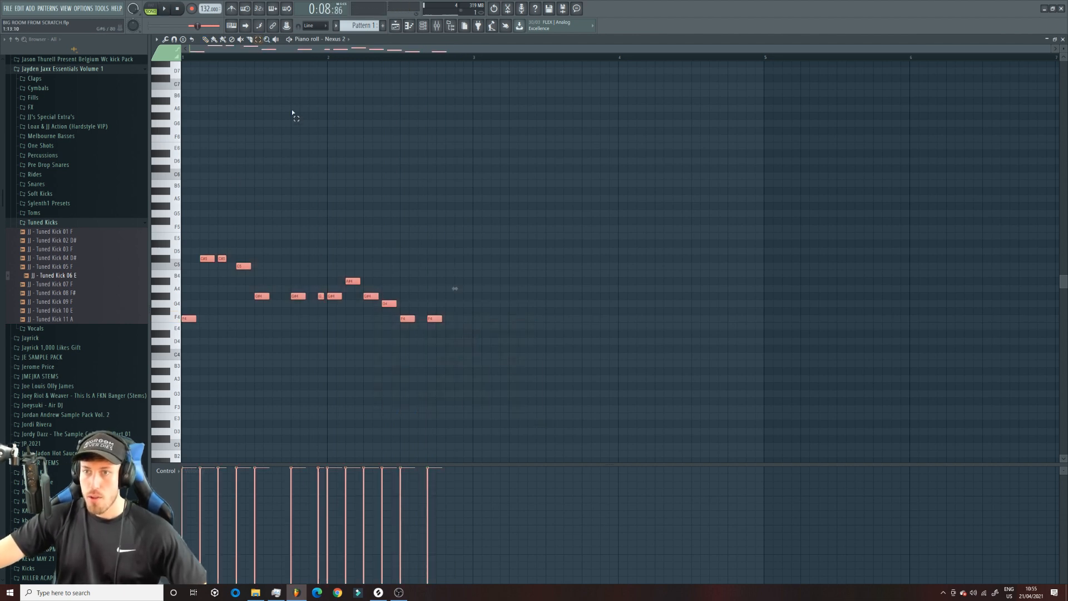
Step: Copy the phrase in bars 1 and 2 into bars 3 and 4, and play the melody
{"action": "left_click_drag", "start_coordinate": [189, 318], "coordinate": [478, 317]}
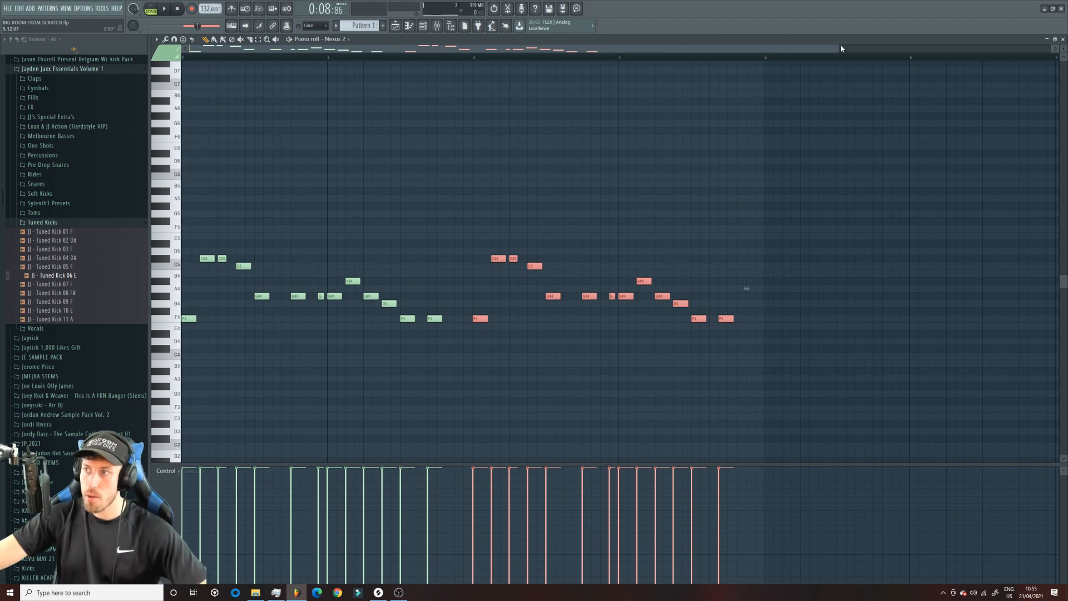
{"action": "key", "text": "space"}
{"action": "key", "text": "space"}
{"action": "left_click_drag", "start_coordinate": [838, 49], "coordinate": [1051, 49]}
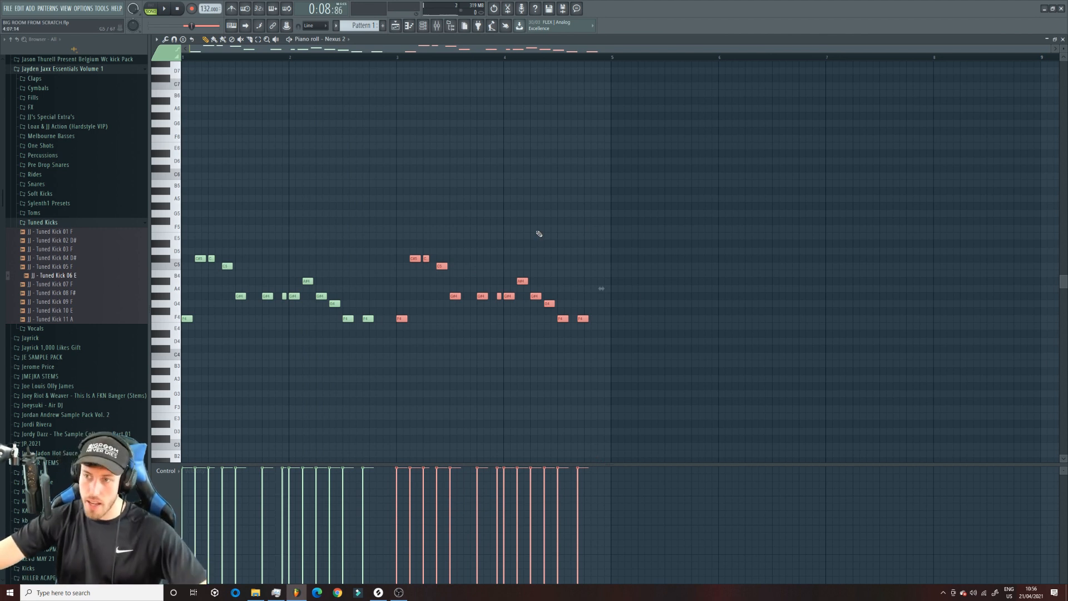
{"action": "key", "text": "space"}
Step: Try replacing the first C#5 of bar 3 with a shorter, later-starting C#5
{"action": "left_click", "coordinate": [449, 238]}
{"action": "right_click", "coordinate": [449, 238]}
{"action": "left_click_drag", "start_coordinate": [420, 258], "coordinate": [414, 259]}
{"action": "left_click", "coordinate": [416, 260]}
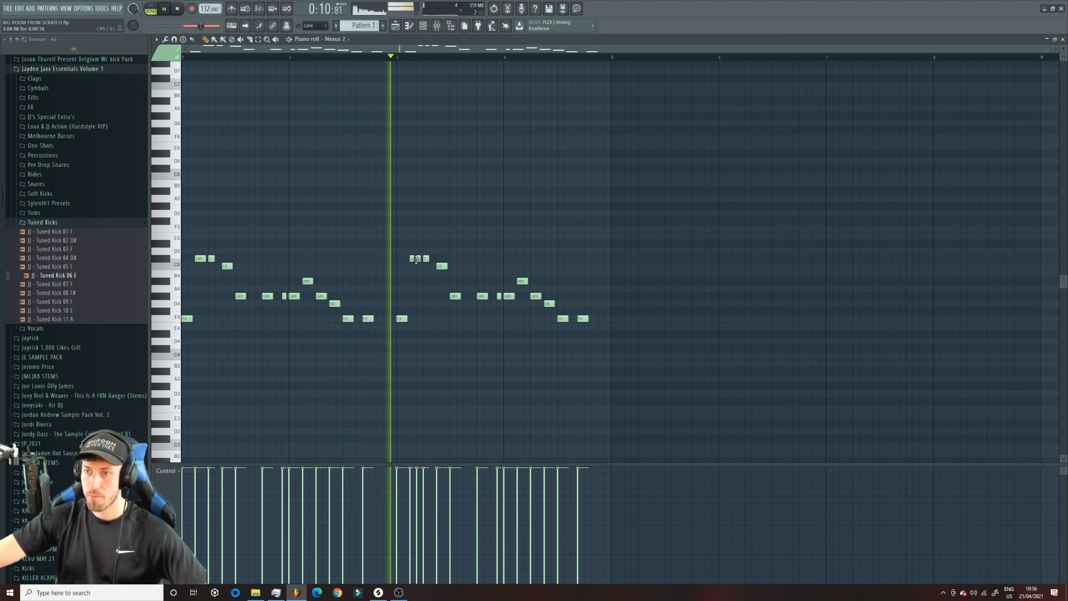
{"action": "key", "text": "super"}
{"action": "right_click", "coordinate": [413, 260]}
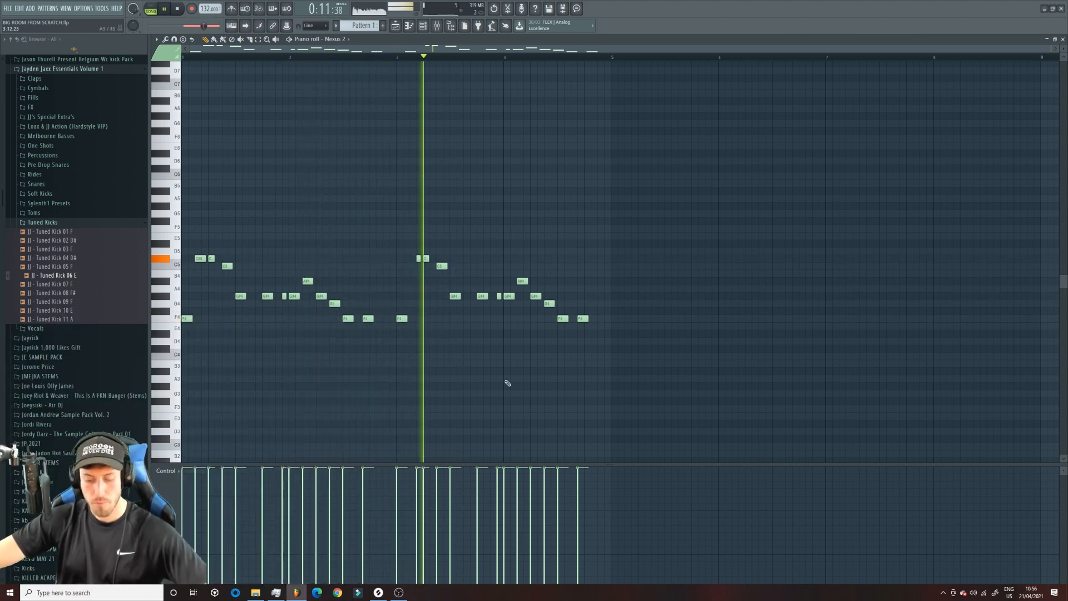
Step: Try replacing the second G#4 of bar 3 with one that starts slightly earlier
{"action": "left_click", "coordinate": [469, 296]}
{"action": "key", "text": "space"}
{"action": "right_click", "coordinate": [479, 298]}
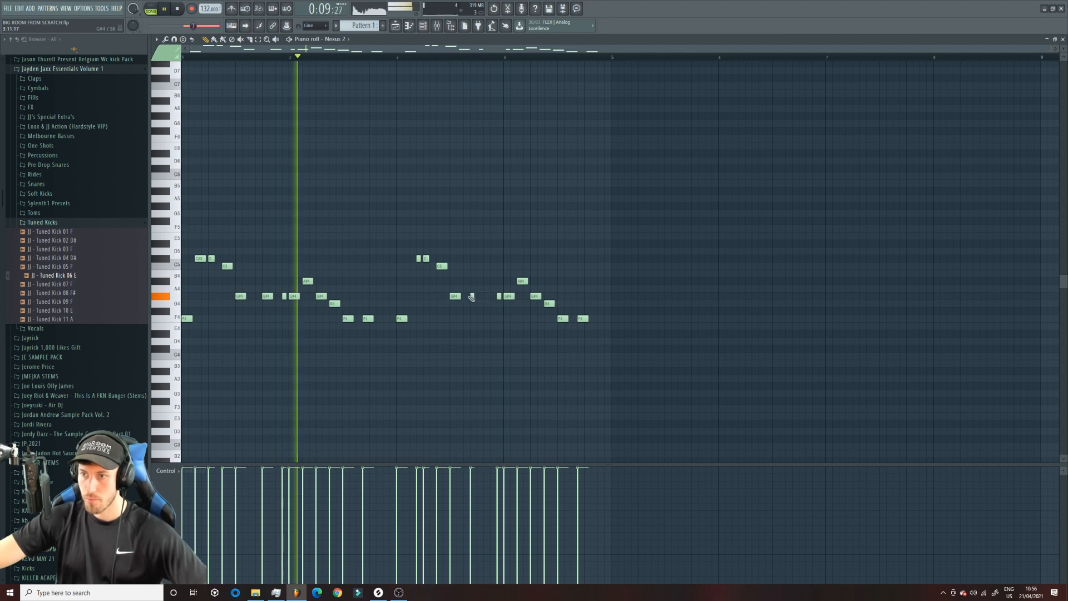
{"action": "right_click", "coordinate": [472, 297]}
{"action": "left_click", "coordinate": [472, 298]}
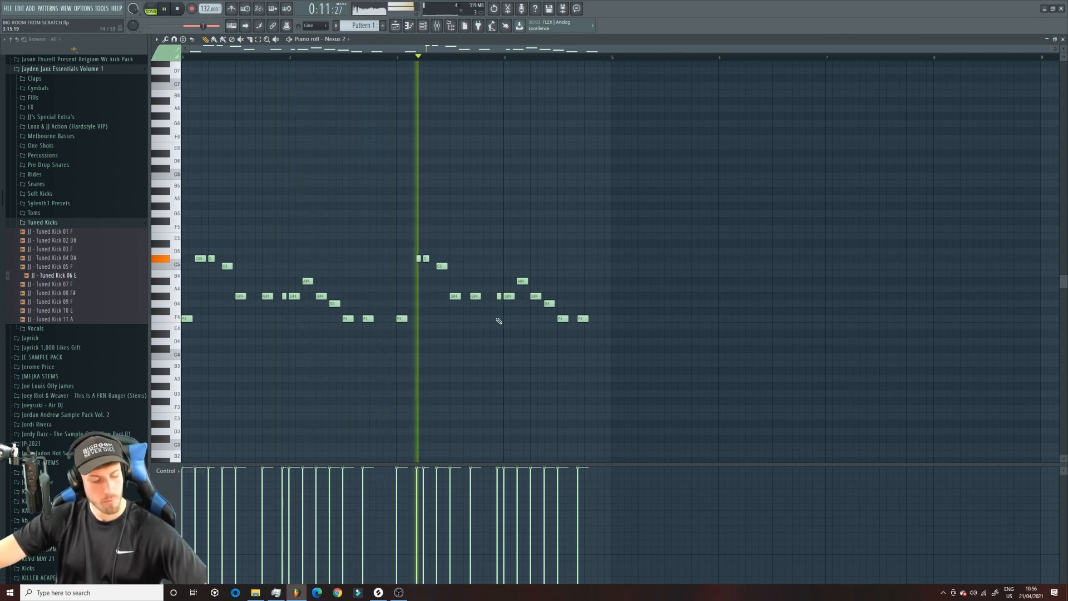
Step: Restore the first C#5 and the second G#4 of bar 3 to their original timing and length
{"action": "right_click", "coordinate": [417, 260]}
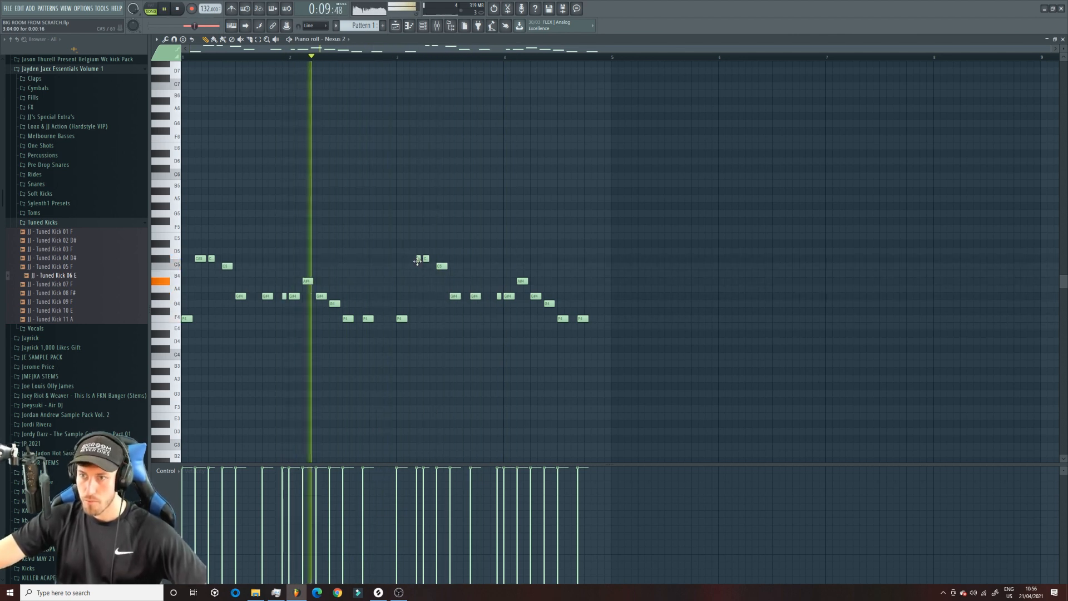
{"action": "left_click", "coordinate": [413, 259]}
{"action": "left_click_drag", "start_coordinate": [473, 297], "coordinate": [481, 298]}
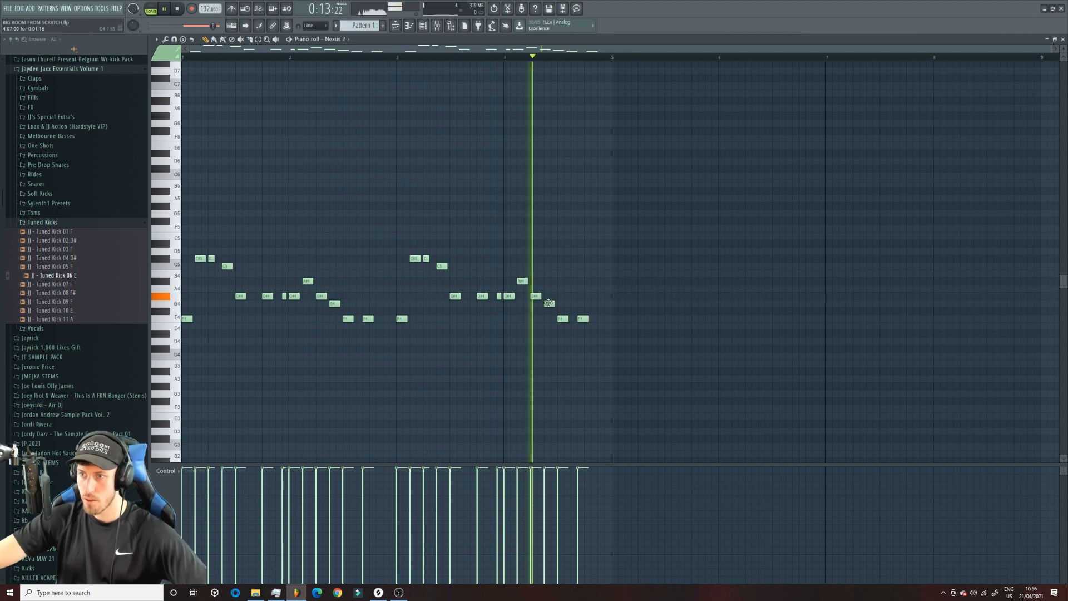
Step: Rewrite the last four notes of bar 4 as A#4, G4, G4 and G#4
{"action": "left_click_drag", "start_coordinate": [535, 296], "coordinate": [563, 258]}
{"action": "left_click_drag", "start_coordinate": [583, 303], "coordinate": [583, 258]}
{"action": "left_click", "coordinate": [594, 266]}
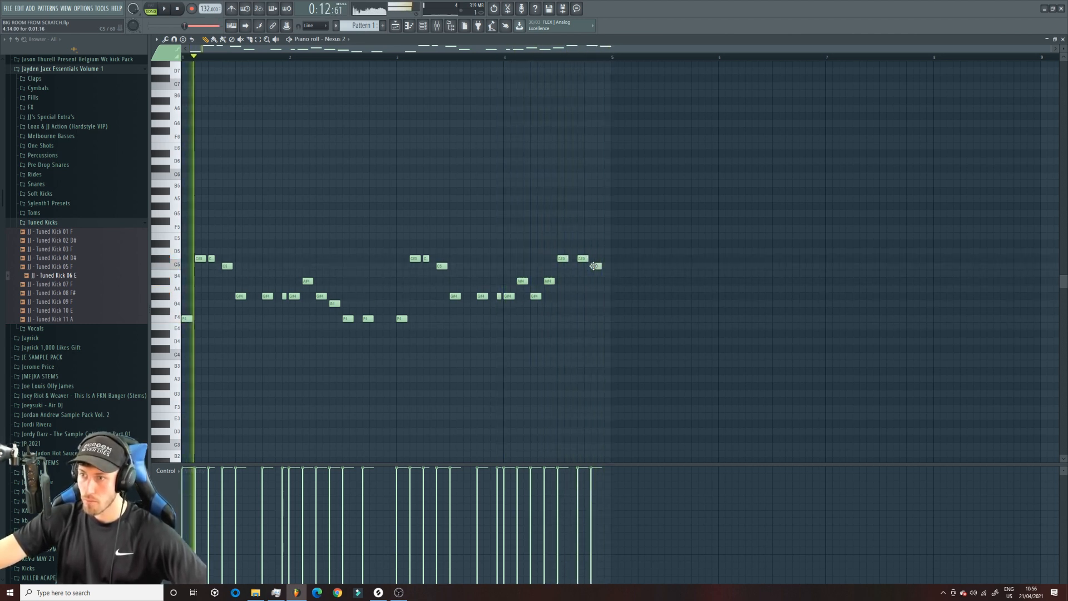
{"action": "left_click_drag", "start_coordinate": [563, 258], "coordinate": [582, 303]}
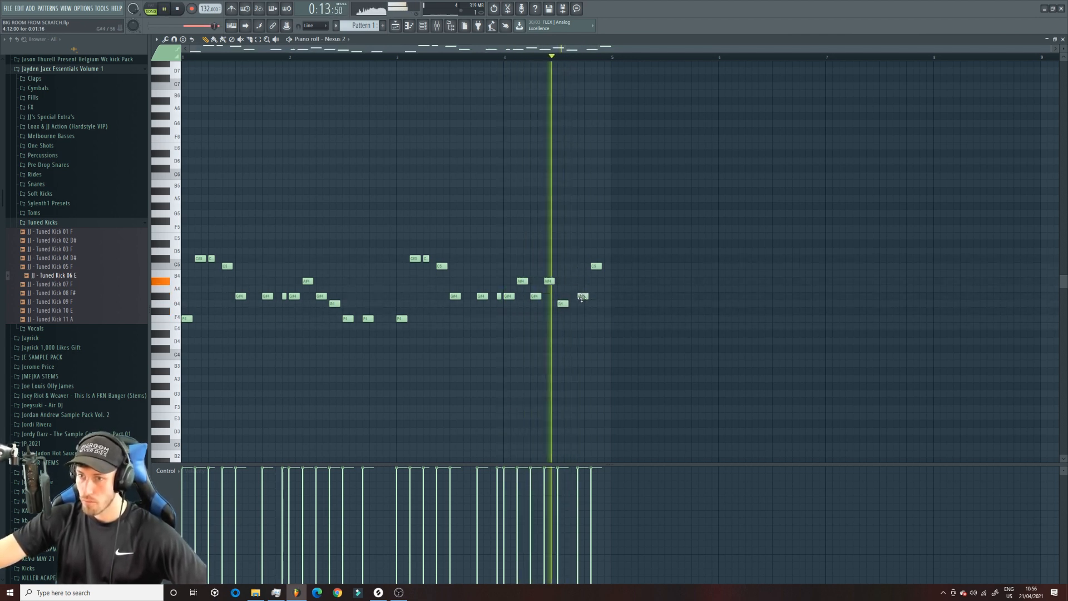
{"action": "left_click_drag", "start_coordinate": [595, 265], "coordinate": [600, 299]}
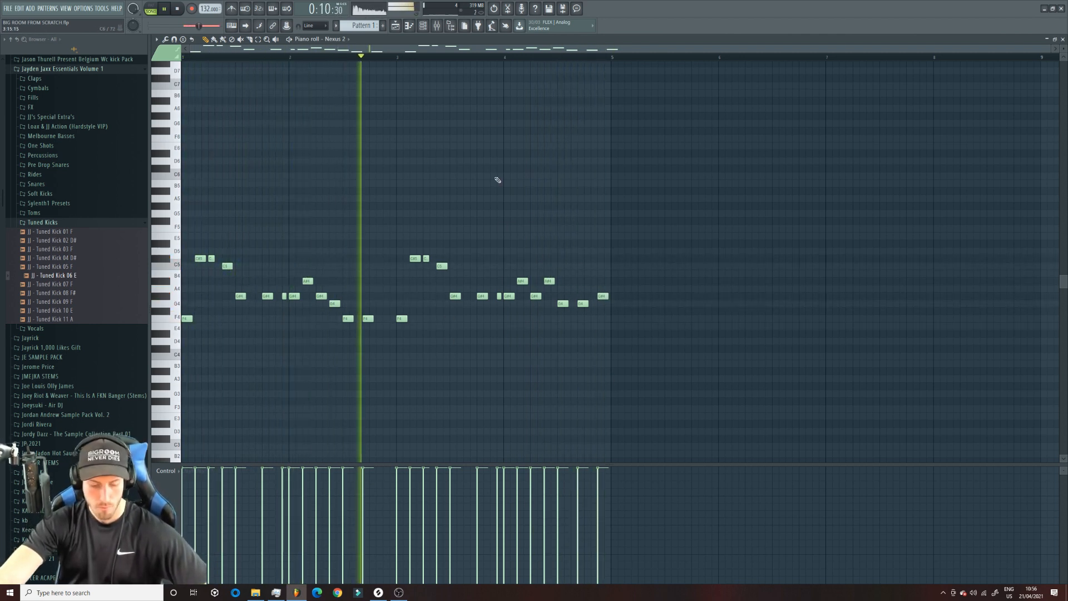
Step: Delete the last F4 of bar 2 and lower the opening F4 of bars 1 and 3 an octave to F3
{"action": "right_click", "coordinate": [368, 319]}
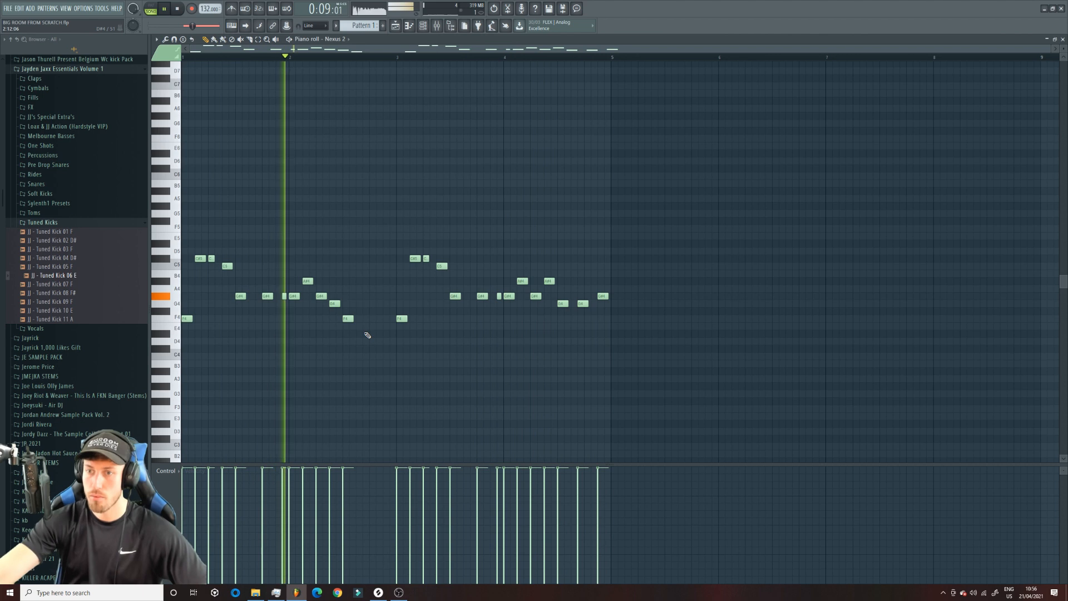
{"action": "left_click_drag", "start_coordinate": [187, 318], "coordinate": [171, 395]}
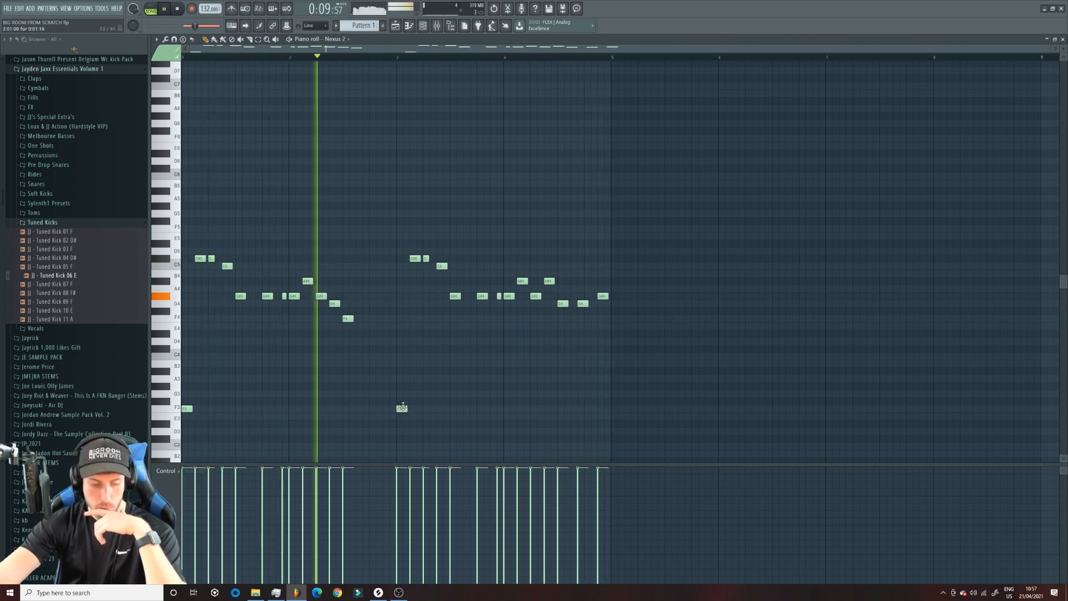
Step: Change the last four notes of bar 4 to G4, D#4, D#4 and F4
{"action": "left_click_drag", "start_coordinate": [501, 356], "coordinate": [556, 358]}
{"action": "right_click", "coordinate": [561, 357]}
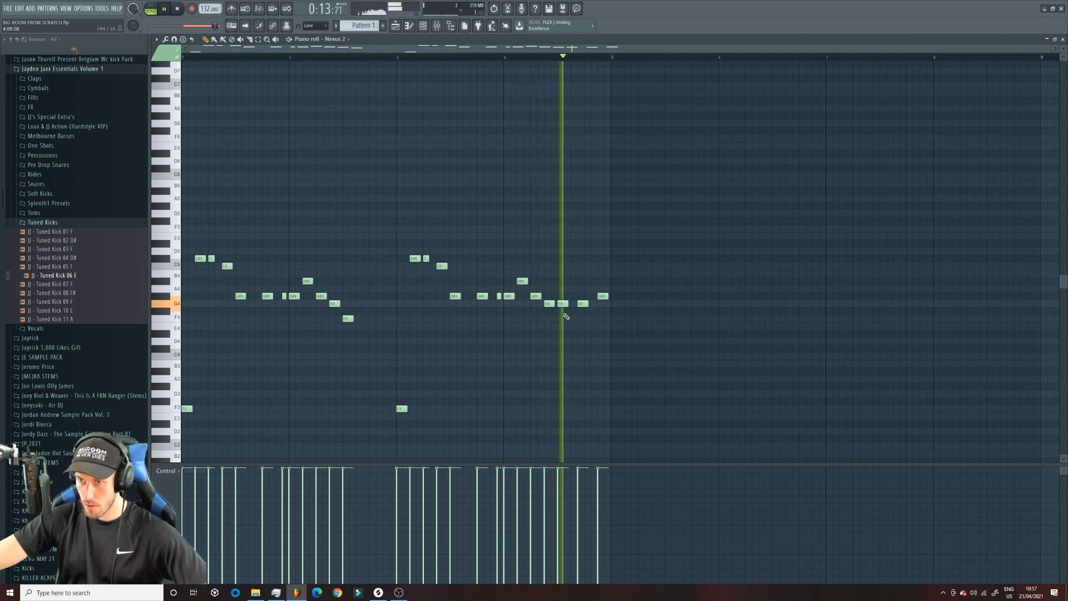
{"action": "left_click_drag", "start_coordinate": [557, 305], "coordinate": [565, 348]}
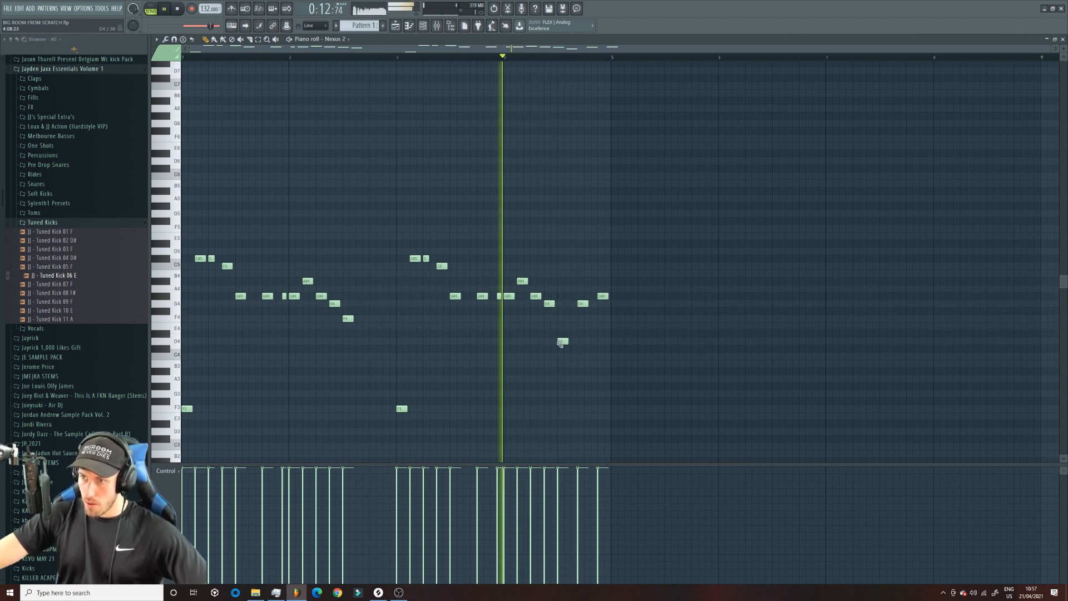
{"action": "right_click", "coordinate": [561, 341]}
{"action": "left_click", "coordinate": [558, 347]}
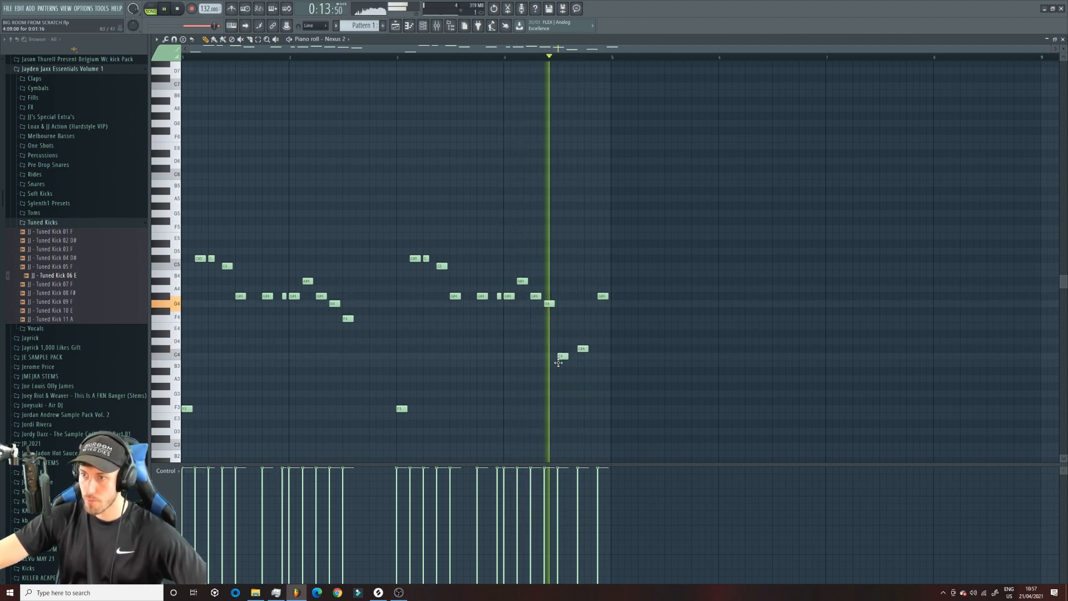
{"action": "left_click_drag", "start_coordinate": [558, 349], "coordinate": [582, 333]}
{"action": "left_click_drag", "start_coordinate": [602, 296], "coordinate": [600, 325]}
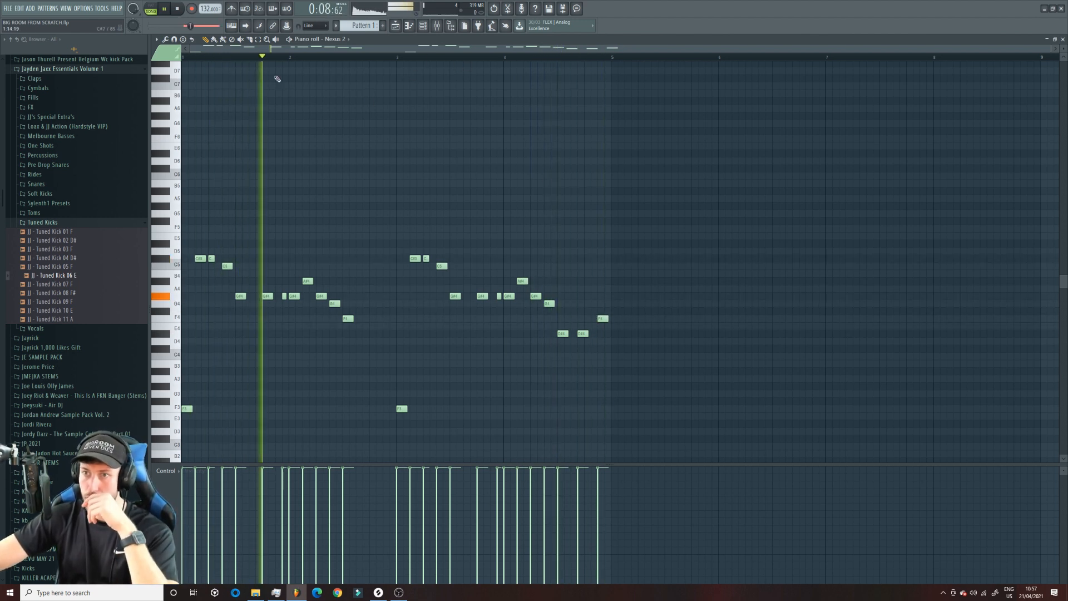
Step: Duplicate the whole four-bar melody into bars 5 to 8 and deselect the notes
{"action": "scroll", "coordinate": [621, 231], "scroll_direction": "down", "scroll_amount": 5}
{"action": "key", "text": "ctrl+a"}
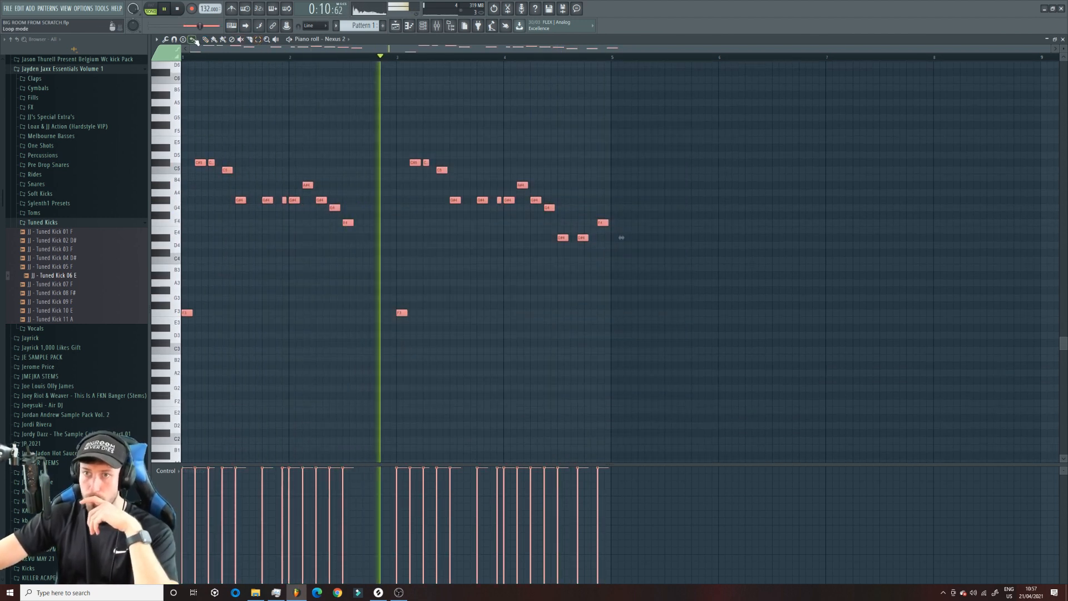
{"action": "key", "text": "ctrl+b"}
{"action": "left_click_drag", "start_coordinate": [609, 329], "coordinate": [614, 310]}
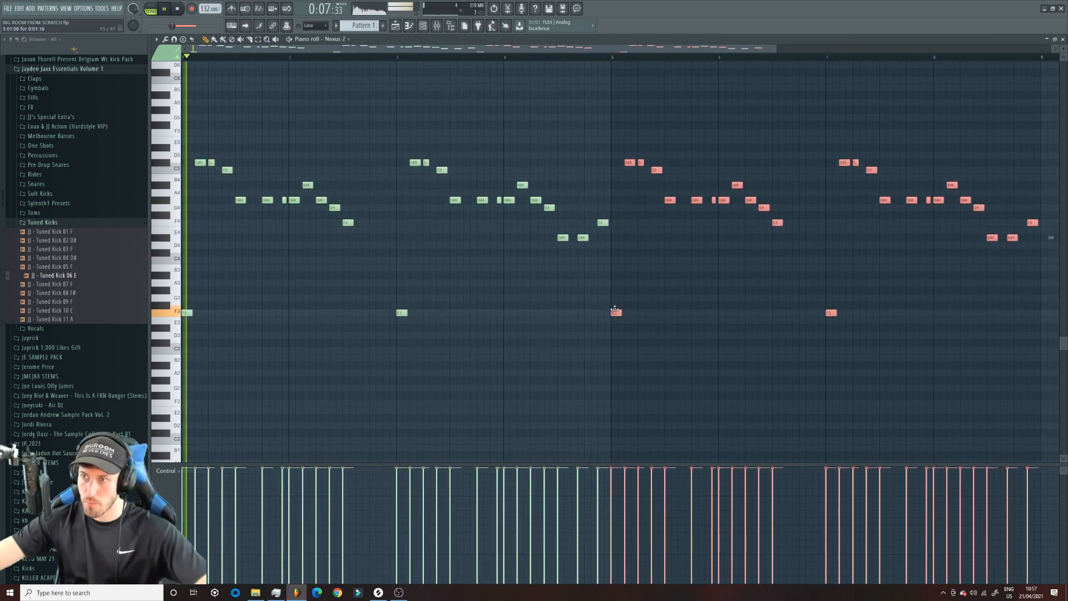
{"action": "scroll", "coordinate": [543, 124], "scroll_direction": "up", "scroll_amount": 3}
{"action": "left_click", "coordinate": [539, 126]}
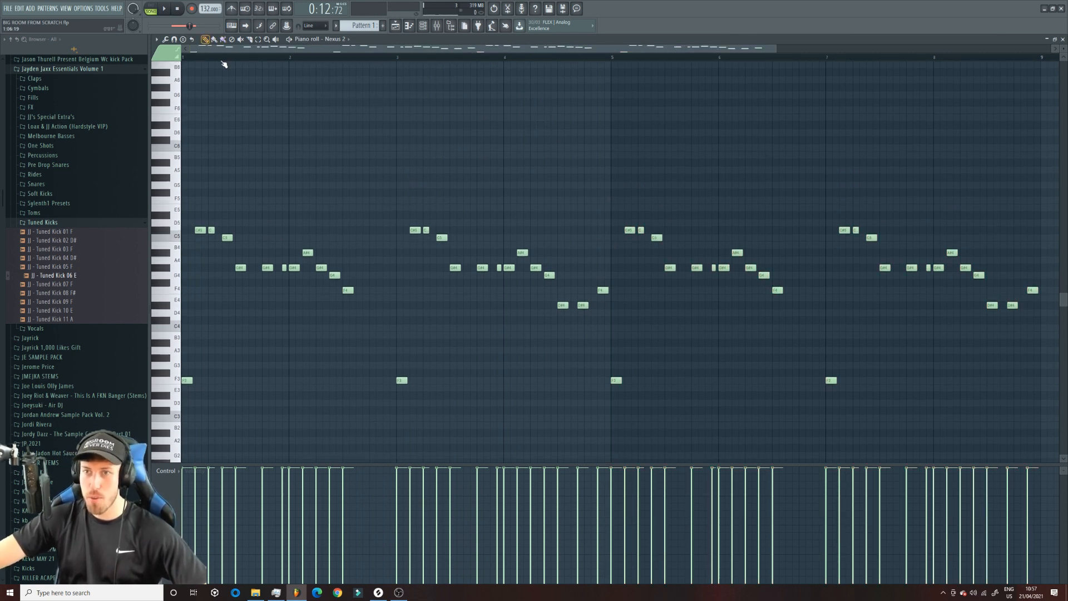
Step: Rework the ending of bar 4 by moving its first D#4 note to F4 and deleting the second D#4 note
{"action": "left_click_drag", "start_coordinate": [137, 54], "coordinate": [211, 89]}
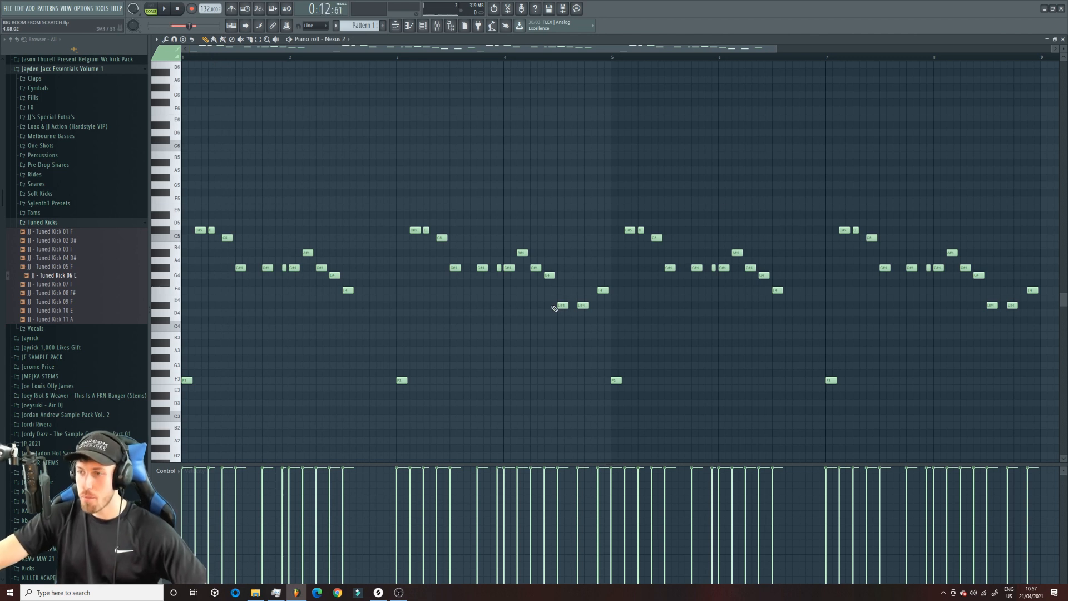
{"action": "left_click_drag", "start_coordinate": [578, 303], "coordinate": [579, 272]}
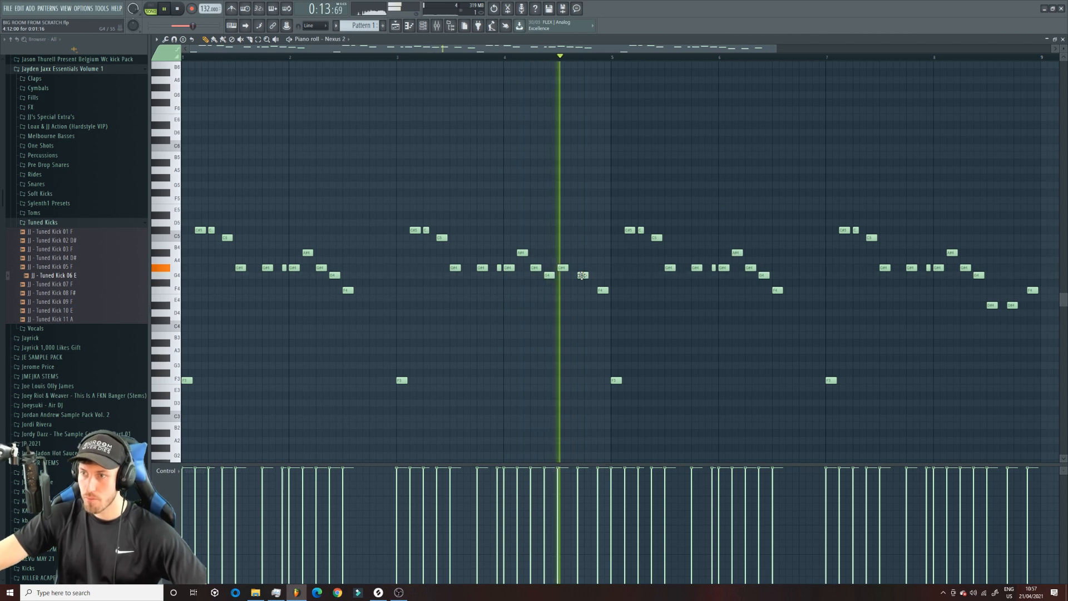
{"action": "left_click_drag", "start_coordinate": [582, 276], "coordinate": [561, 293]}
{"action": "key", "text": "space"}
{"action": "key", "text": "space"}
{"action": "right_click", "coordinate": [576, 260]}
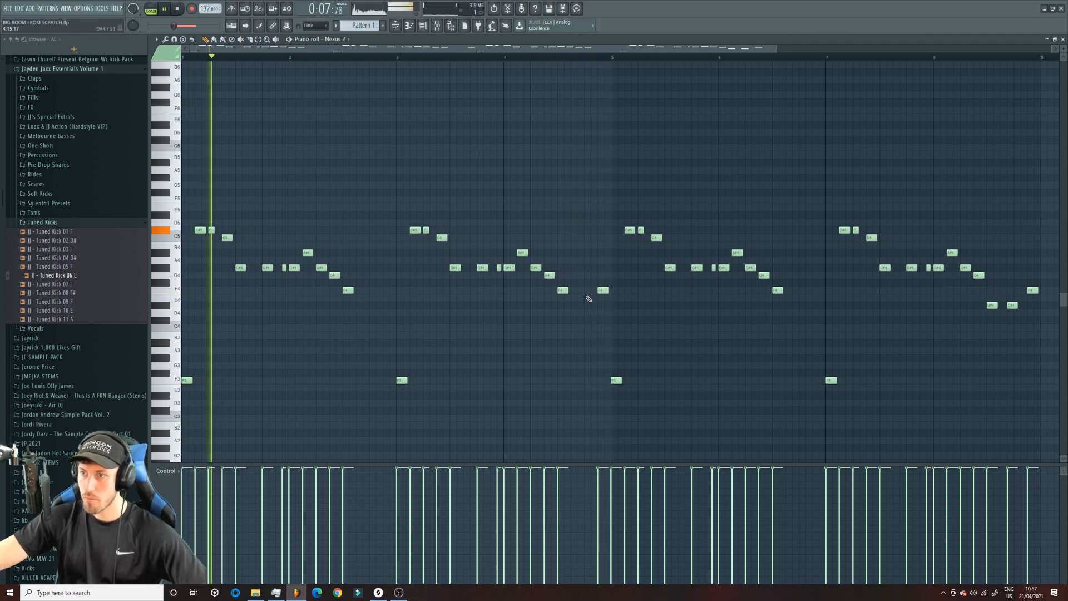
Step: Try a different bar 4 melody with the opening and closing notes at C#5, the fourth note at A#4 and the fifth at F4
{"action": "left_click_drag", "start_coordinate": [562, 289], "coordinate": [562, 239]}
{"action": "left_click_drag", "start_coordinate": [602, 291], "coordinate": [596, 230]}
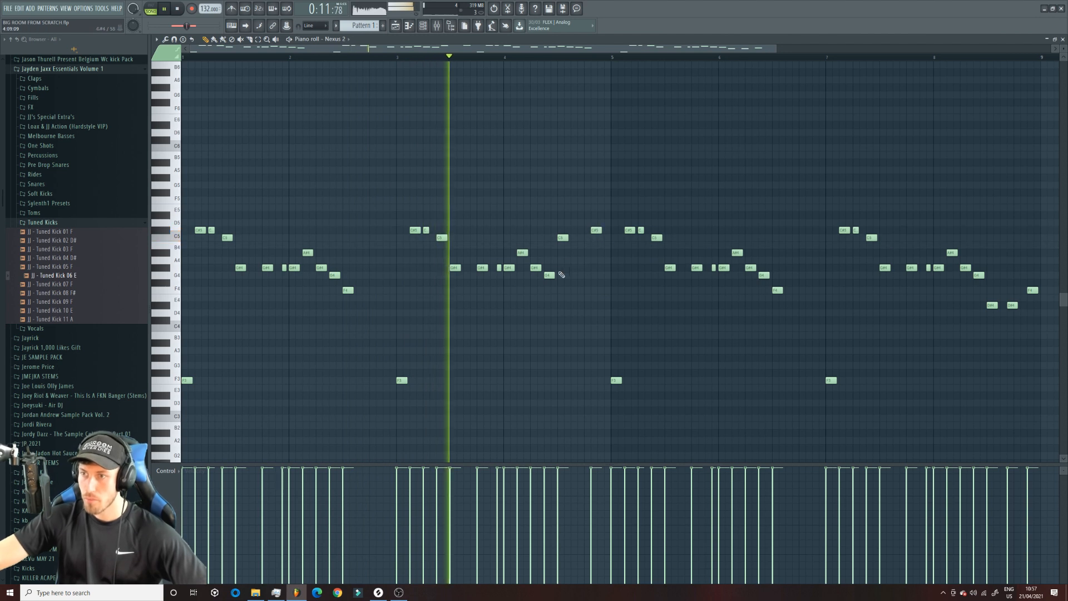
{"action": "left_click_drag", "start_coordinate": [508, 268], "coordinate": [511, 218]}
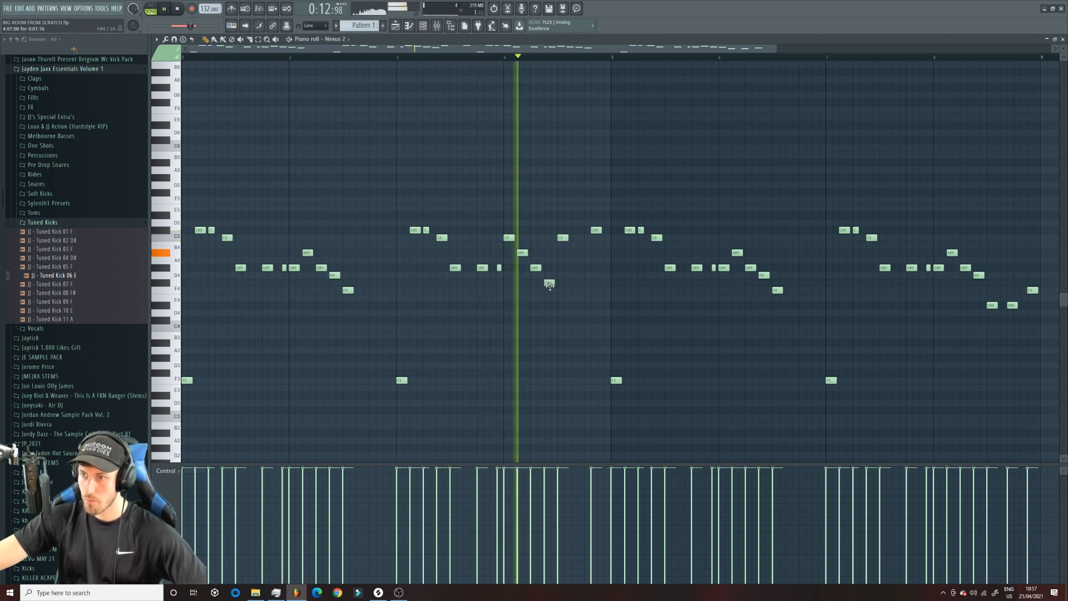
{"action": "mouse_move", "coordinate": [549, 292]}
{"action": "left_mouse_down"}
{"action": "mouse_move", "coordinate": [548, 250]}
{"action": "mouse_move", "coordinate": [561, 287]}
{"action": "left_mouse_up"}
{"action": "key", "text": "space"}
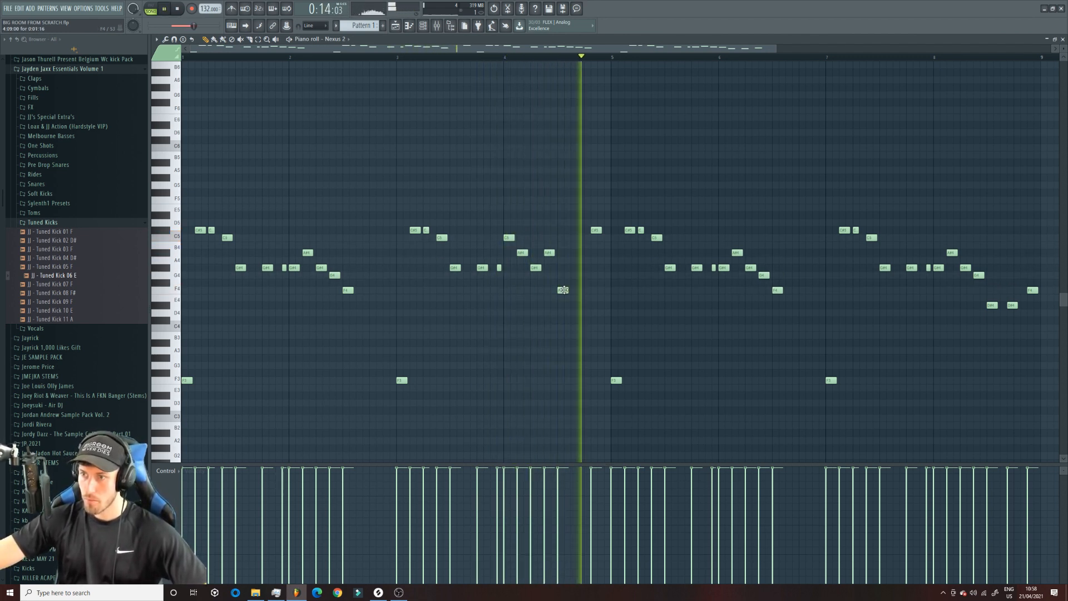
{"action": "left_click_drag", "start_coordinate": [509, 238], "coordinate": [509, 230]}
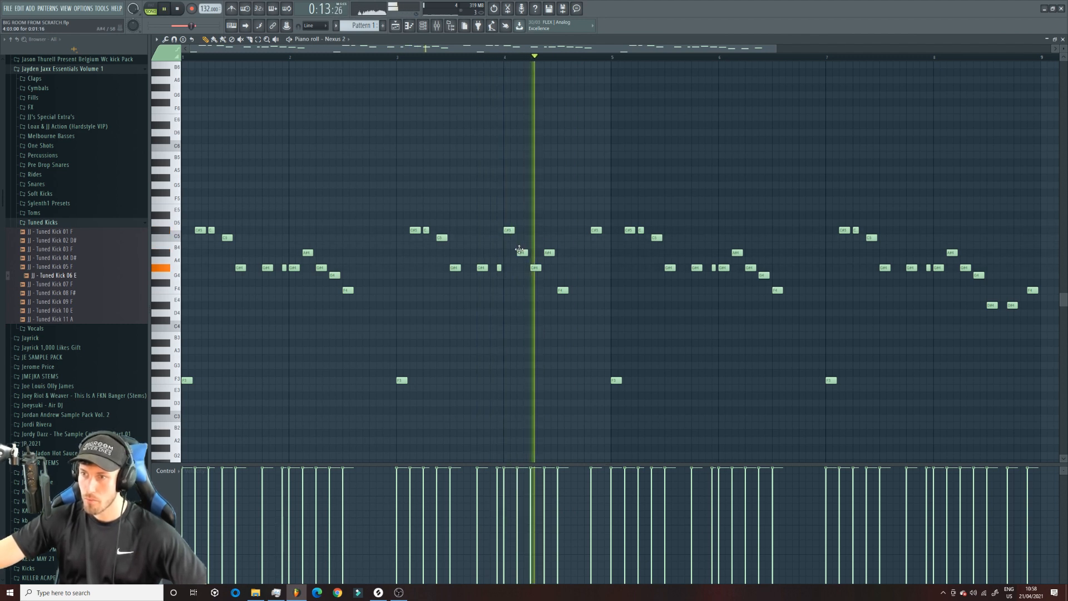
Step: Clear the notes in bar 4 and draw a new run of G#4, A#4, C#5 and C5
{"action": "key", "text": "space"}
{"action": "right_click", "coordinate": [521, 254]}
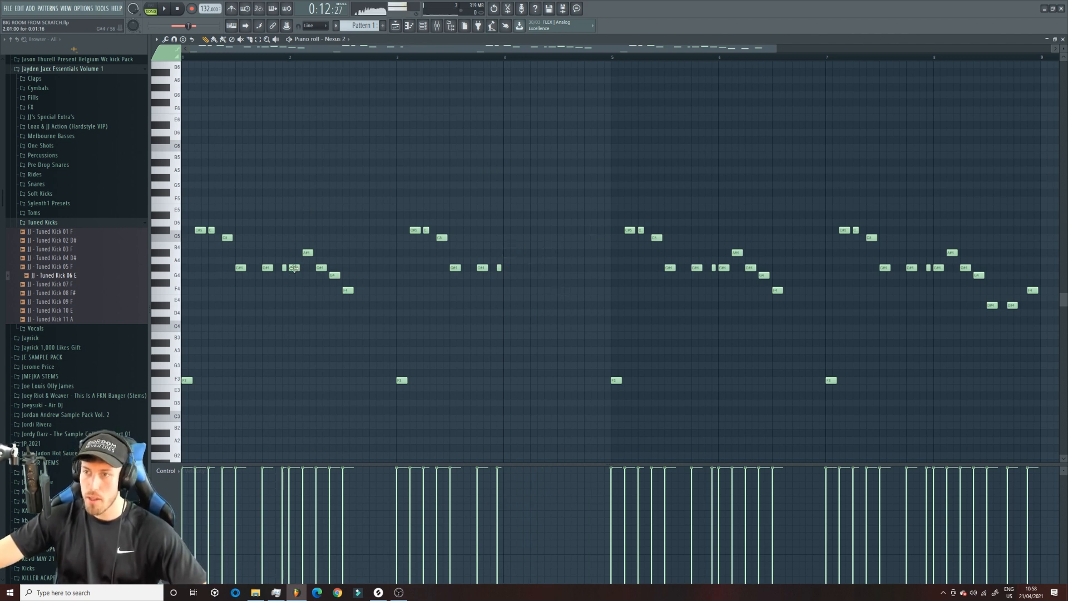
{"action": "key", "text": "space"}
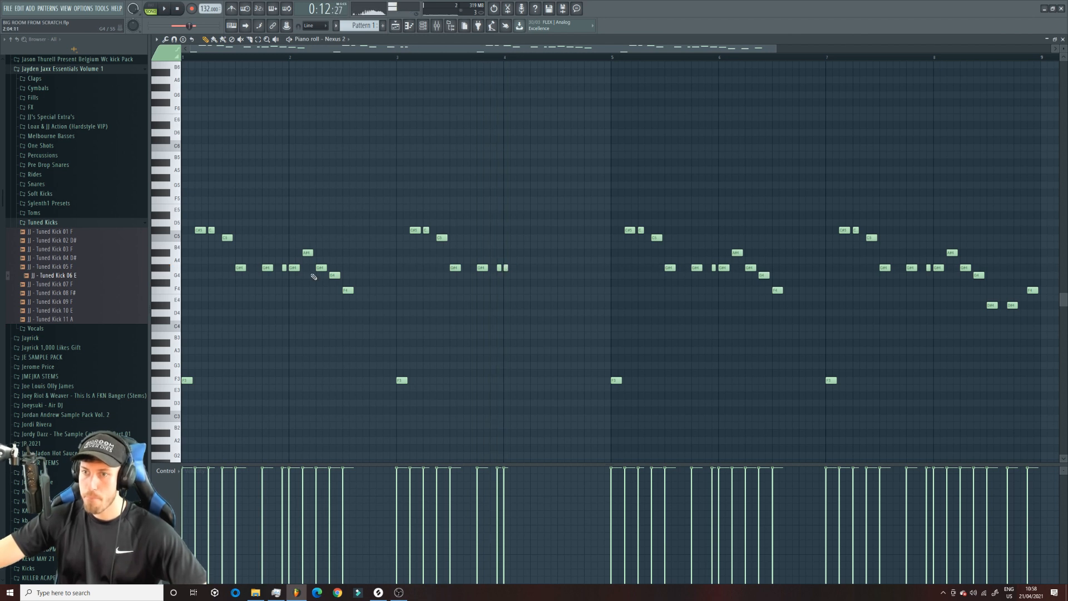
{"action": "left_click", "coordinate": [521, 252]}
{"action": "key", "text": "space"}
{"action": "key", "text": "space"}
{"action": "key", "text": "space"}
{"action": "left_click", "coordinate": [538, 245]}
{"action": "left_click_drag", "start_coordinate": [528, 243], "coordinate": [529, 230]}
{"action": "left_click", "coordinate": [547, 237]}
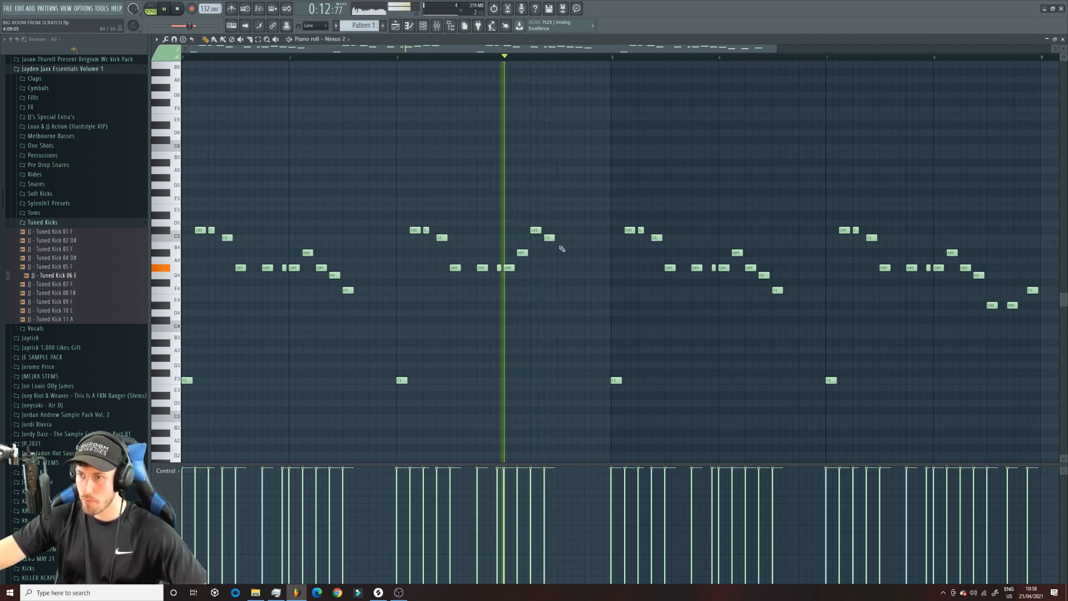
Step: Add an F4 note after the new run in bar 4 and play the melody back
{"action": "left_click", "coordinate": [562, 214]}
{"action": "key", "text": "space"}
{"action": "key", "text": "space"}
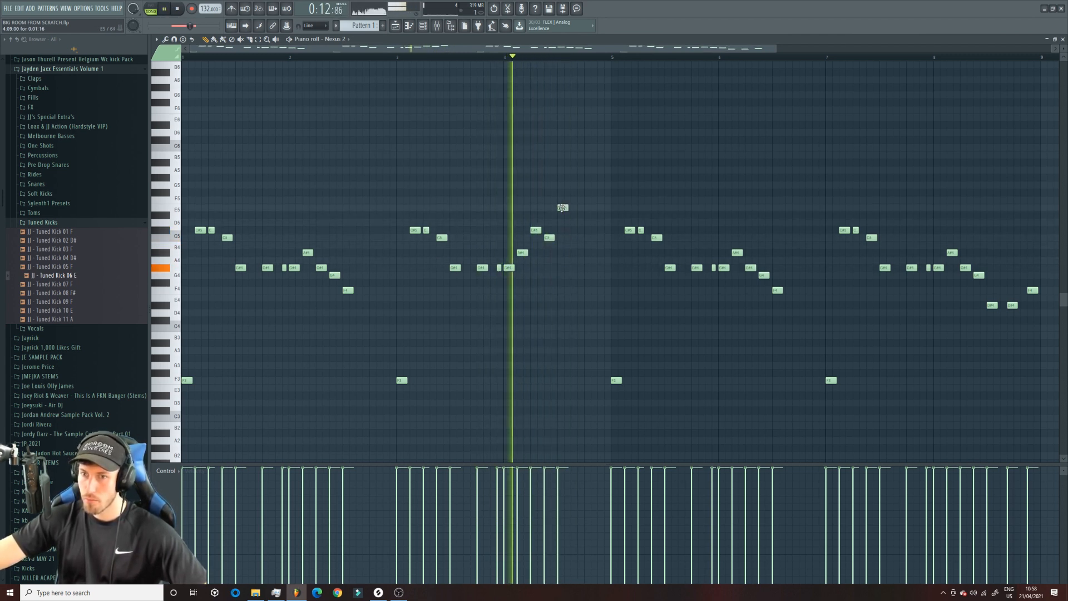
{"action": "left_click_drag", "start_coordinate": [562, 213], "coordinate": [563, 293]}
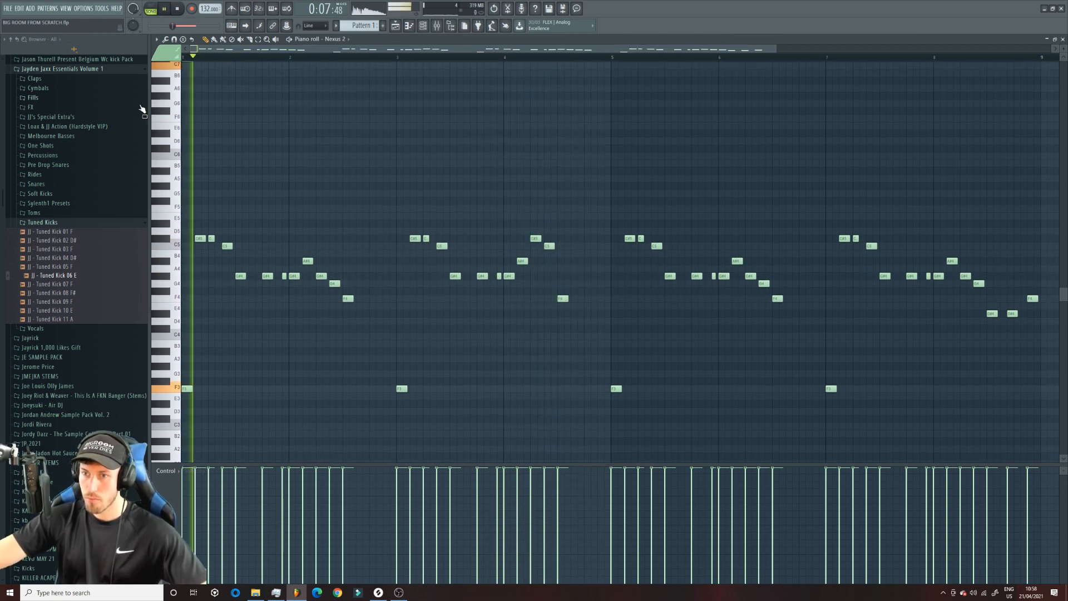
{"action": "scroll", "coordinate": [202, 89], "scroll_direction": "up", "scroll_amount": 1}
{"action": "right_click", "coordinate": [188, 89]}
{"action": "scroll", "coordinate": [464, 135], "scroll_direction": "down", "scroll_amount": 4}
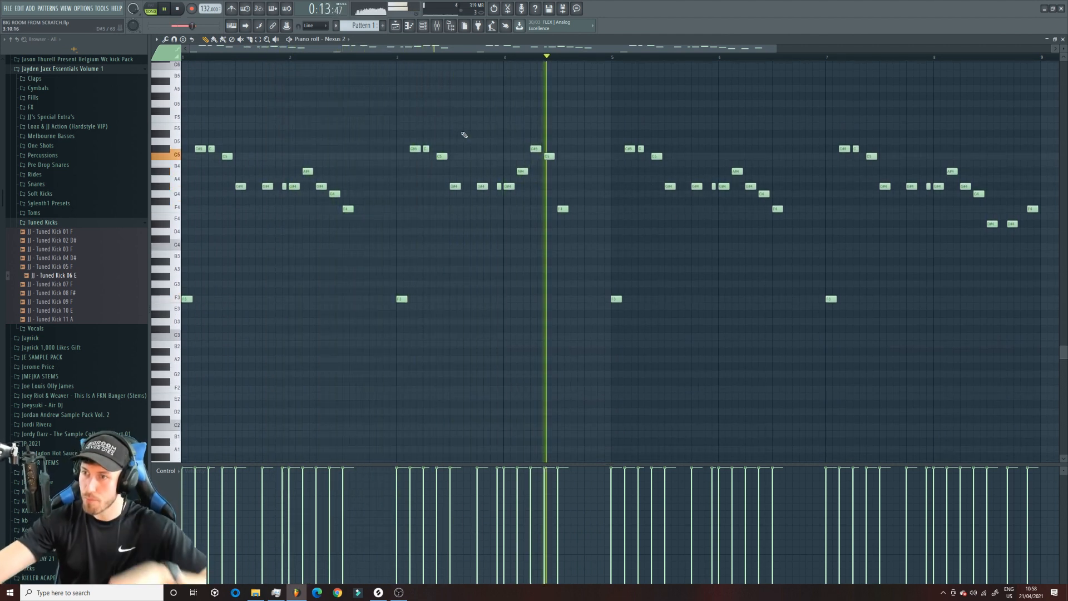
{"action": "key", "text": "space"}
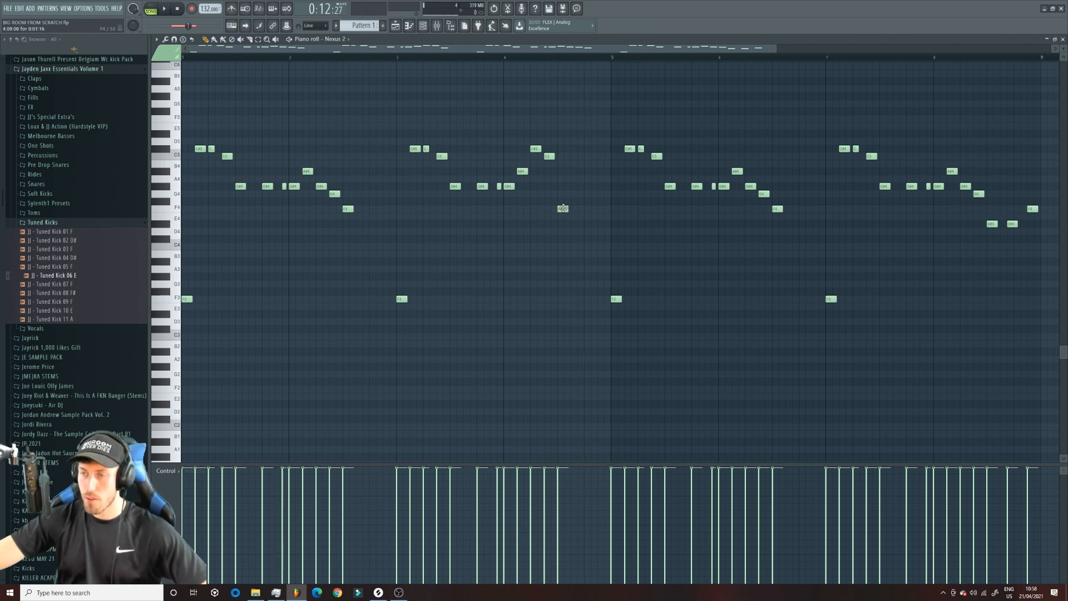
Step: Delete the last three notes of bar 4 and play the melody from the start of that bar
{"action": "left_click_drag", "start_coordinate": [562, 207], "coordinate": [559, 146]}
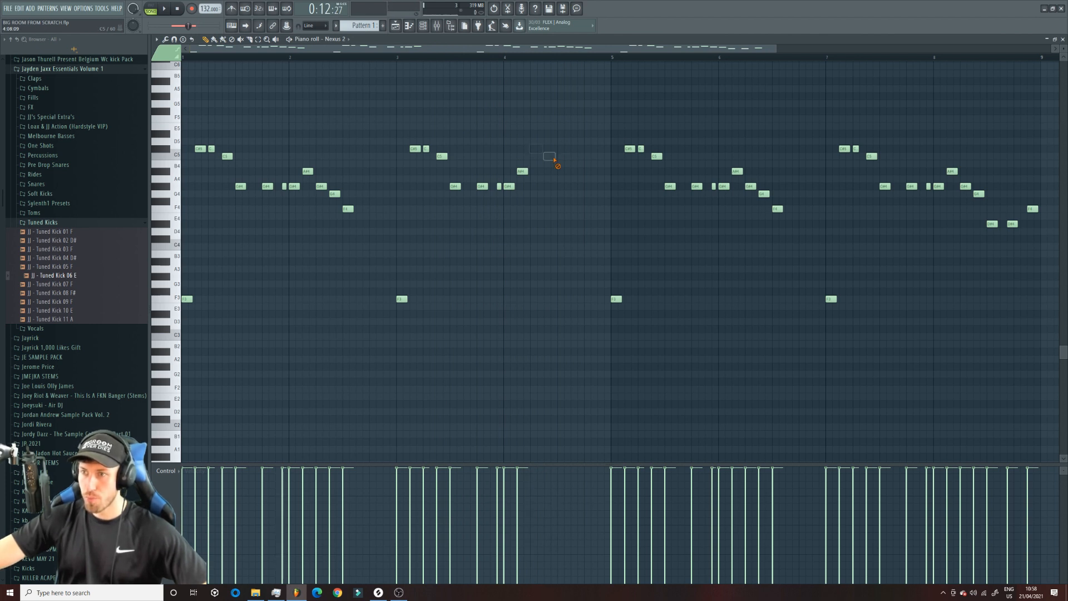
{"action": "key", "text": "space"}
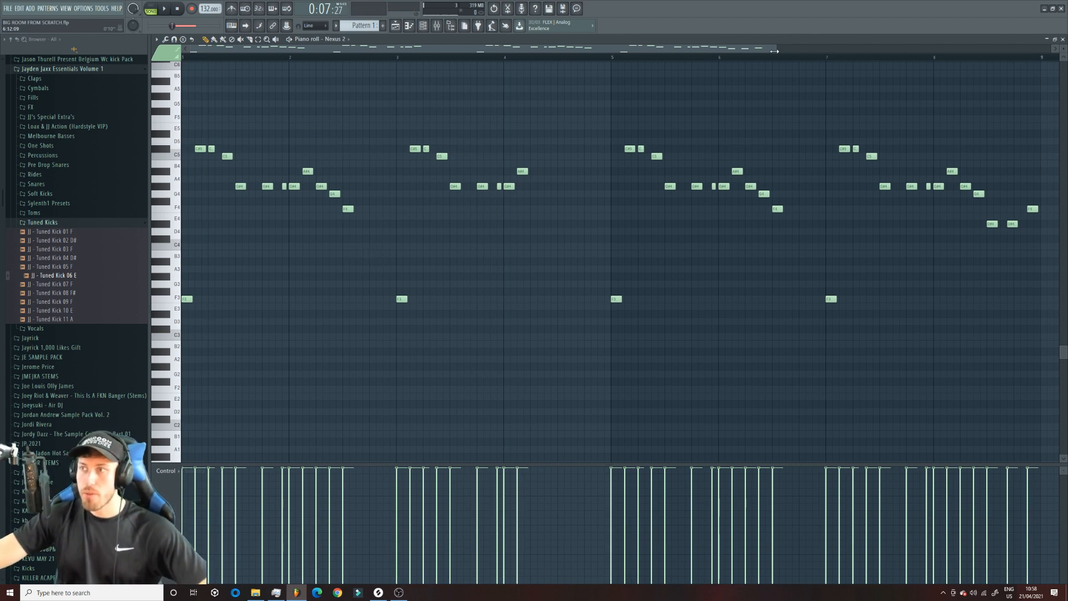
{"action": "left_click_drag", "start_coordinate": [774, 52], "coordinate": [872, 52]}
{"action": "key", "text": "space"}
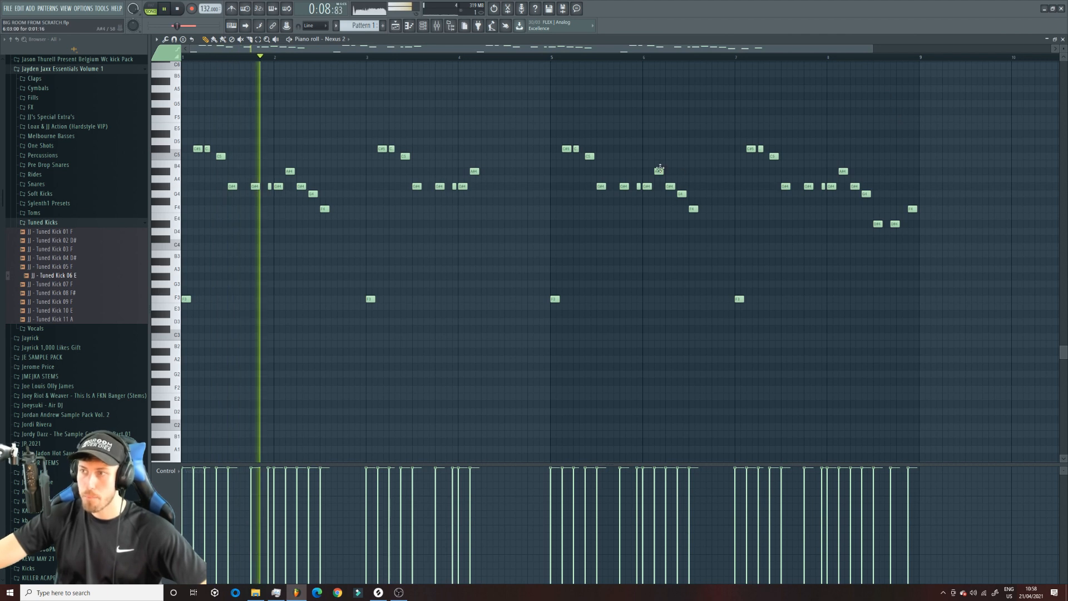
{"action": "left_click", "coordinate": [462, 56]}
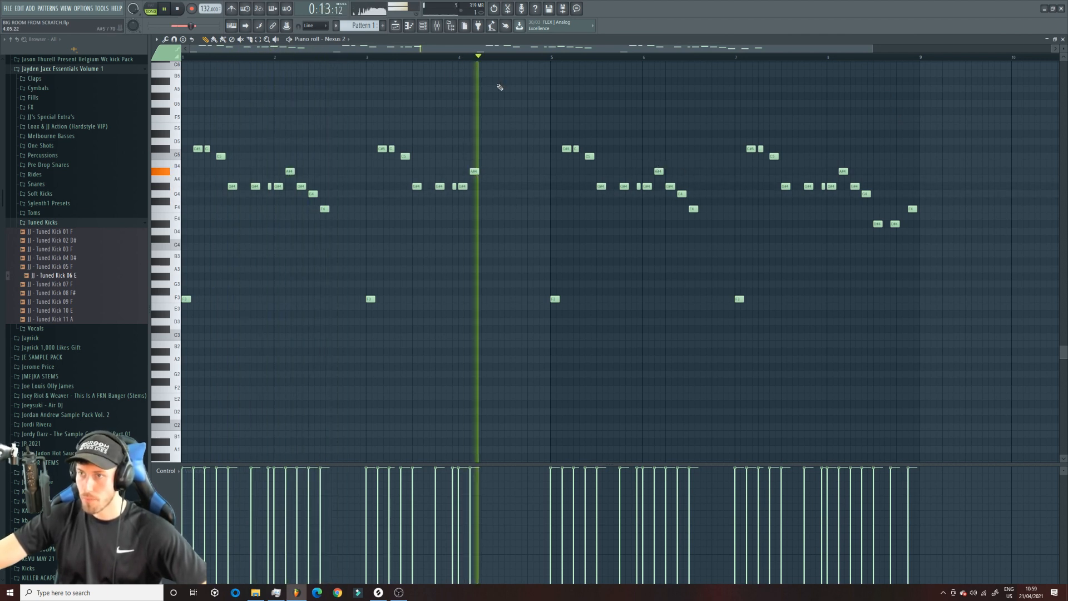
Step: Select the playlist range from bar 5 to bar 13 over the Pattern 1 clip, start song playback and reopen the pattern's piano roll
{"action": "key", "text": "space"}
{"action": "left_click", "coordinate": [397, 26]}
{"action": "left_click", "coordinate": [751, 167]}
{"action": "right_click", "coordinate": [753, 169]}
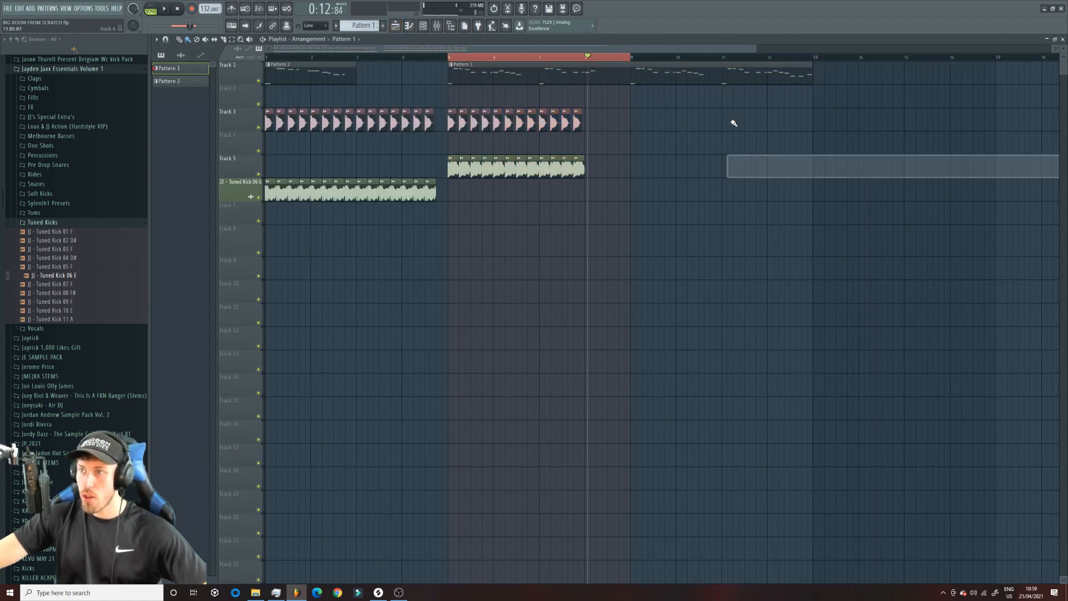
{"action": "left_click_drag", "start_coordinate": [812, 58], "coordinate": [449, 57]}
{"action": "left_click", "coordinate": [410, 27]}
{"action": "key", "text": "space"}
{"action": "left_click", "coordinate": [397, 27]}
{"action": "double_click", "coordinate": [656, 82]}
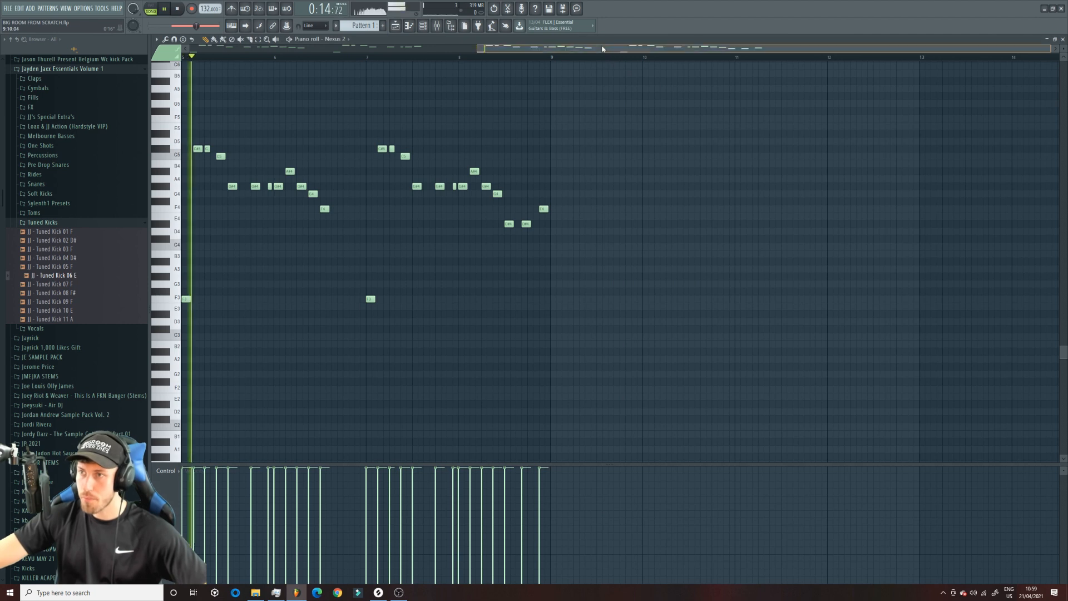
Step: In bars 7 and 8, lower the opening notes to G#4, G#4 and A#4, the following G#4 notes to G4, and bar 8's A#4 to D#4
{"action": "left_click_drag", "start_coordinate": [480, 149], "coordinate": [481, 186]}
{"action": "left_click_drag", "start_coordinate": [491, 149], "coordinate": [503, 172]}
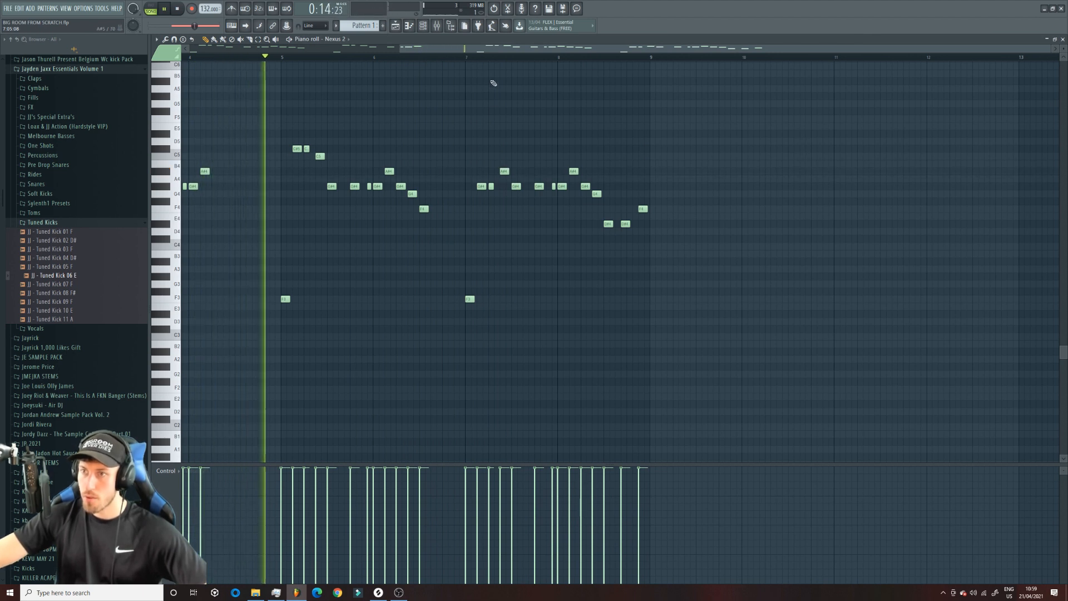
{"action": "left_click", "coordinate": [469, 58]}
{"action": "left_click_drag", "start_coordinate": [513, 187], "coordinate": [513, 200]}
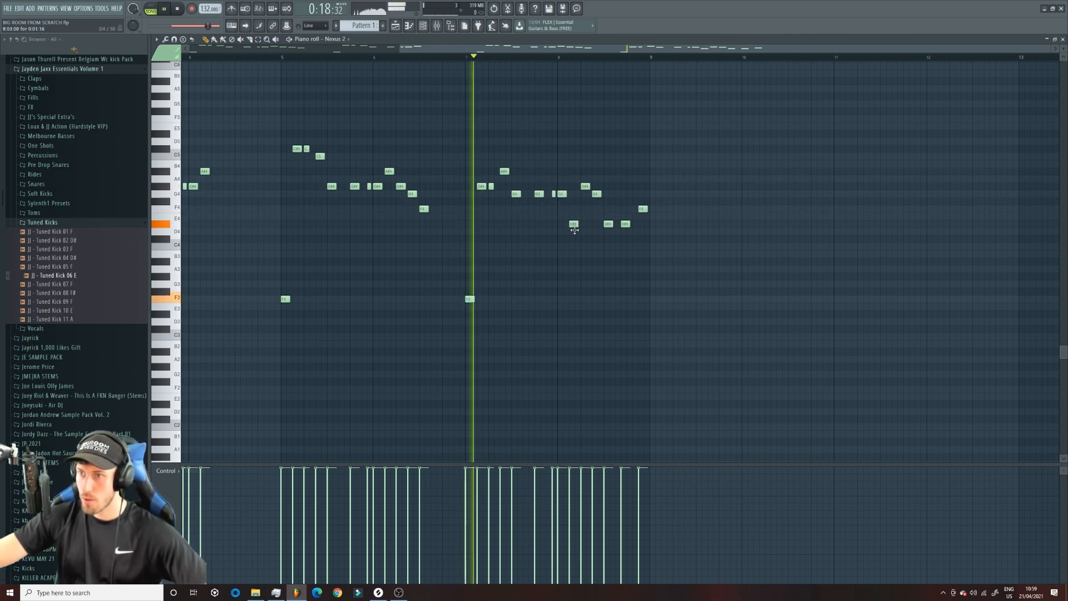
Step: Replace the two D#4 notes late in bar 8 with a single F4 and delete the original closing F4
{"action": "right_click", "coordinate": [608, 224]}
{"action": "right_click", "coordinate": [625, 225]}
{"action": "left_click", "coordinate": [606, 210]}
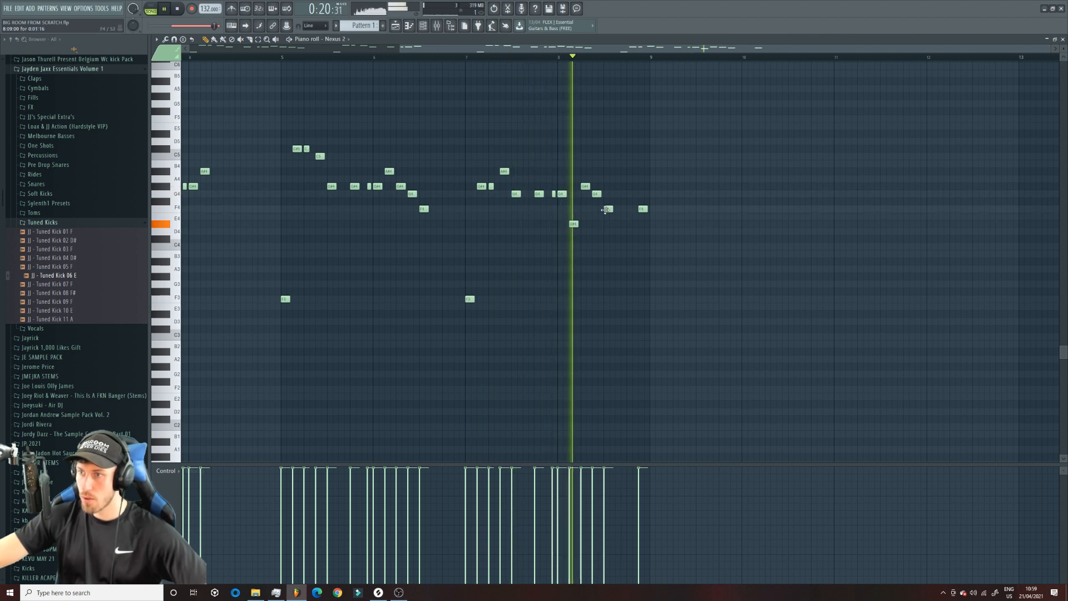
{"action": "right_click", "coordinate": [644, 209]}
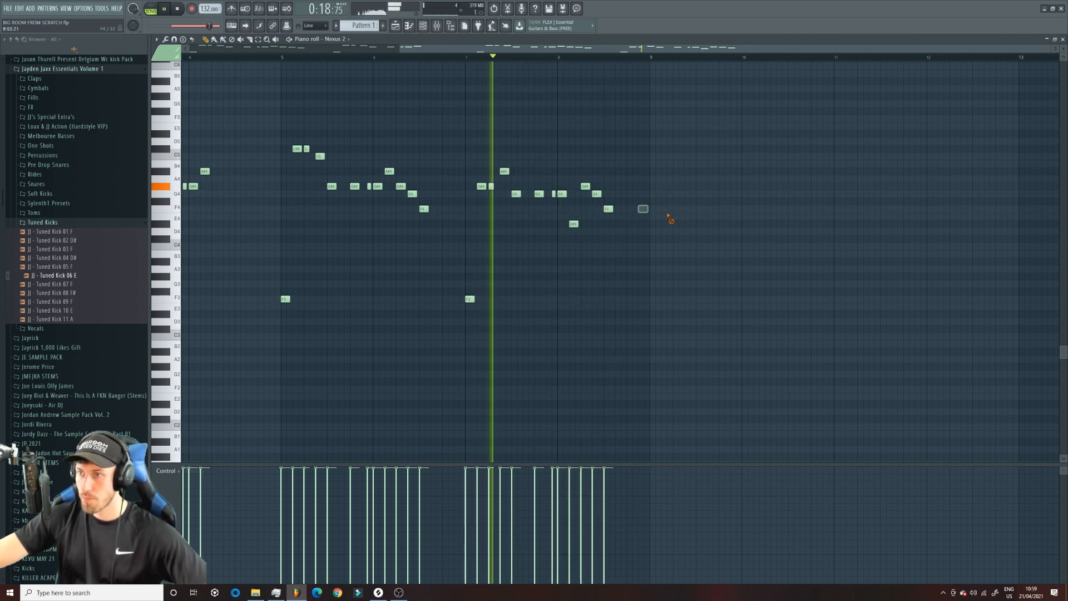
Step: Replace the melody in bars 3 and 4 with a duplicate of the melody from bars 1 and 2, keeping the low F note
{"action": "left_click_drag", "start_coordinate": [401, 49], "coordinate": [189, 50]}
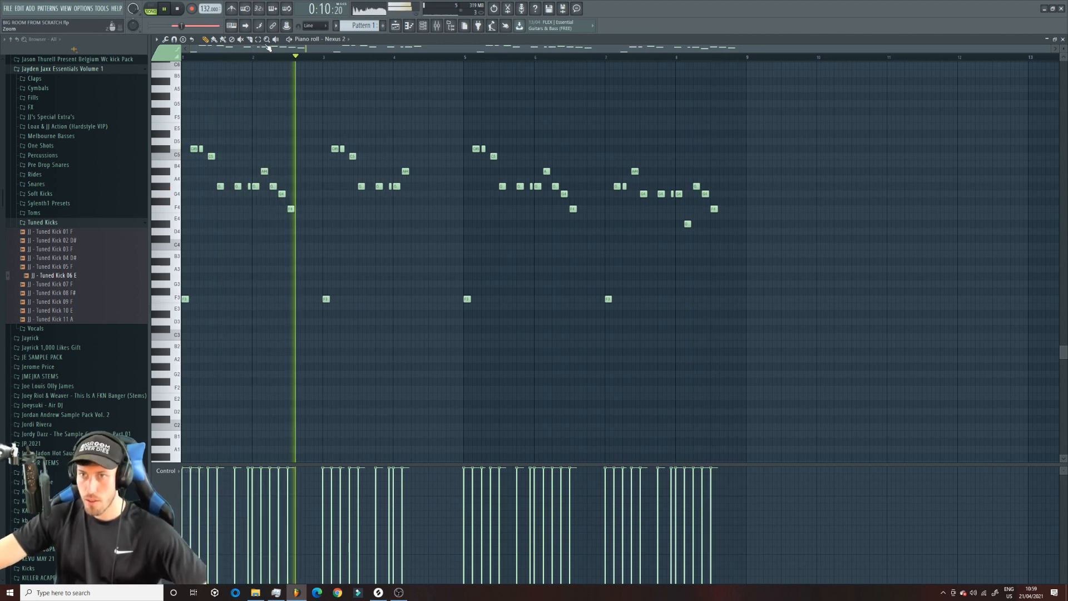
{"action": "left_click_drag", "start_coordinate": [431, 211], "coordinate": [307, 72]}
{"action": "key", "text": "Delete"}
{"action": "left_click_drag", "start_coordinate": [359, 273], "coordinate": [184, 59]}
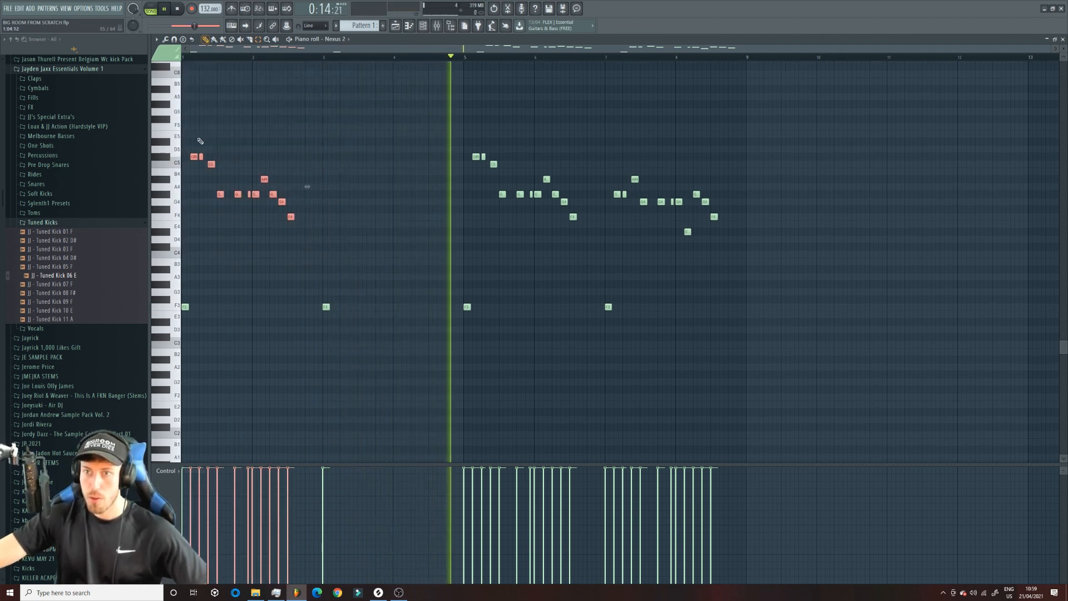
{"action": "key", "text": "ctrl+b"}
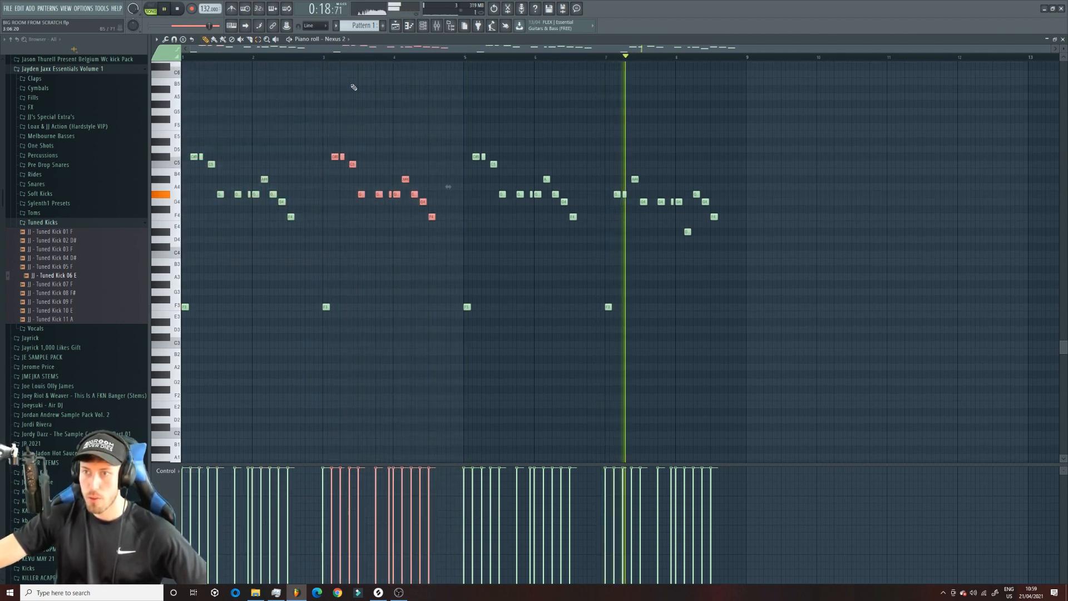
Step: Finish the phrase in bar 4 with two D#4 notes followed by an F4, checking it in playback
{"action": "left_click", "coordinate": [388, 65]}
{"action": "left_click", "coordinate": [384, 58]}
{"action": "right_click", "coordinate": [388, 65]}
{"action": "mouse_move", "coordinate": [444, 224]}
{"action": "left_mouse_down"}
{"action": "mouse_move", "coordinate": [430, 228]}
{"action": "mouse_move", "coordinate": [444, 233]}
{"action": "left_mouse_up"}
{"action": "key", "text": "space"}
{"action": "key", "text": "space"}
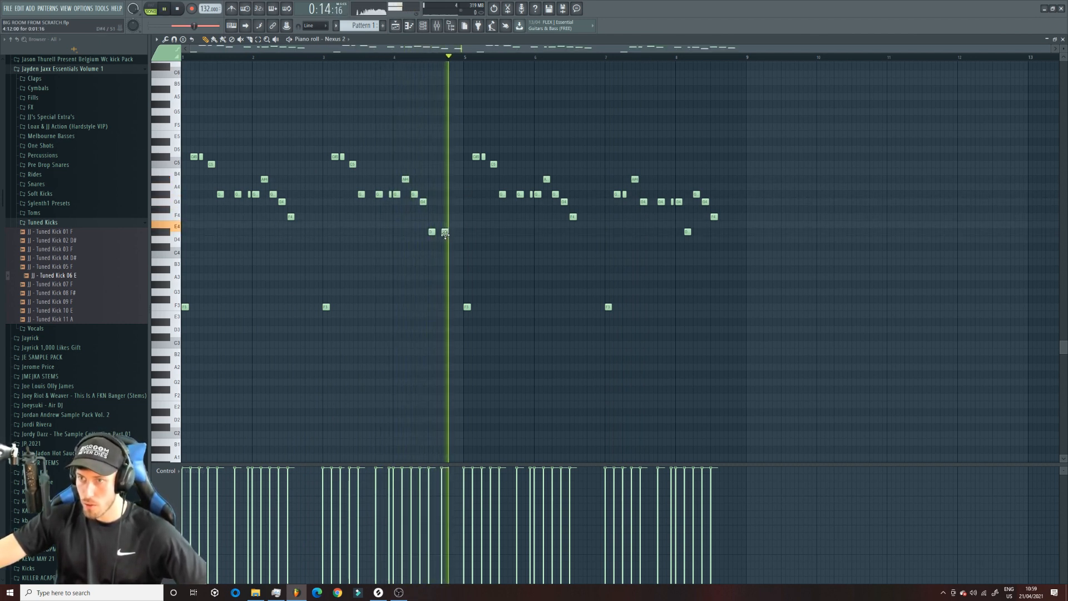
{"action": "left_click", "coordinate": [456, 217]}
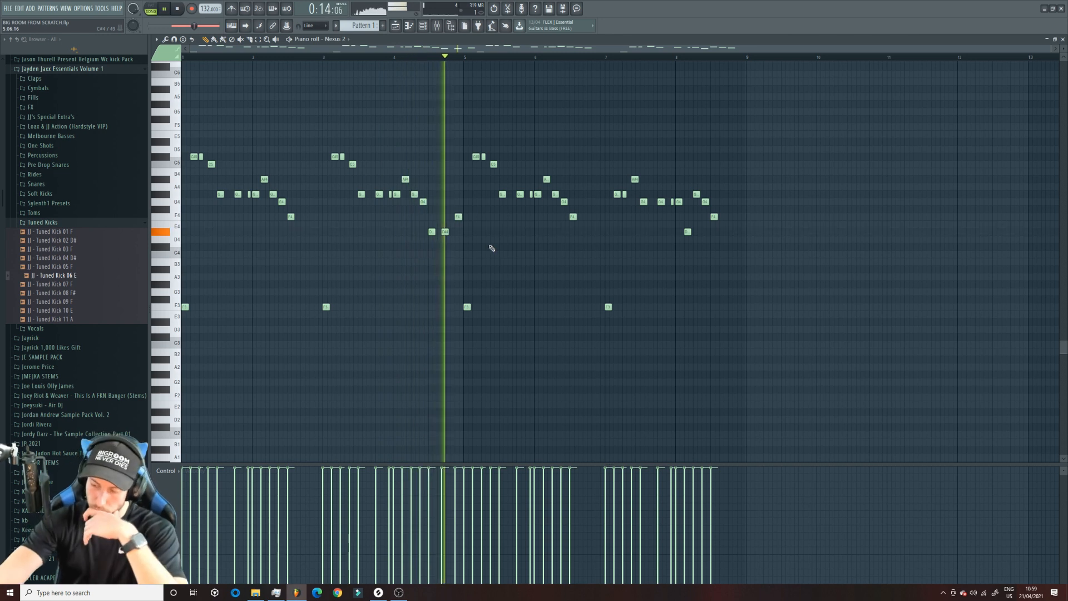
{"action": "left_click", "coordinate": [731, 277]}
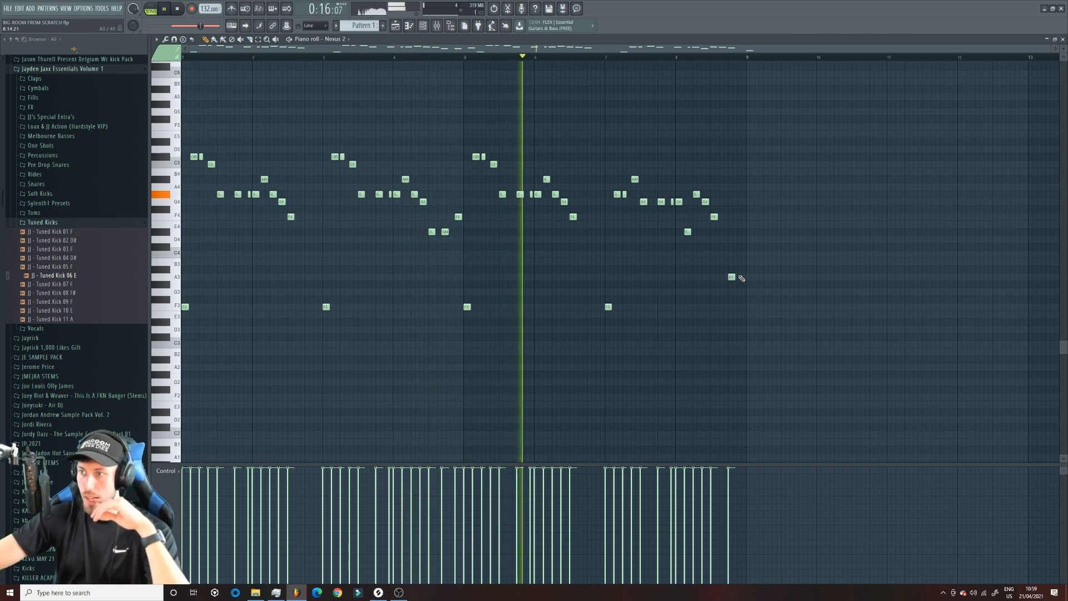
{"action": "left_click_drag", "start_coordinate": [733, 277], "coordinate": [751, 277]}
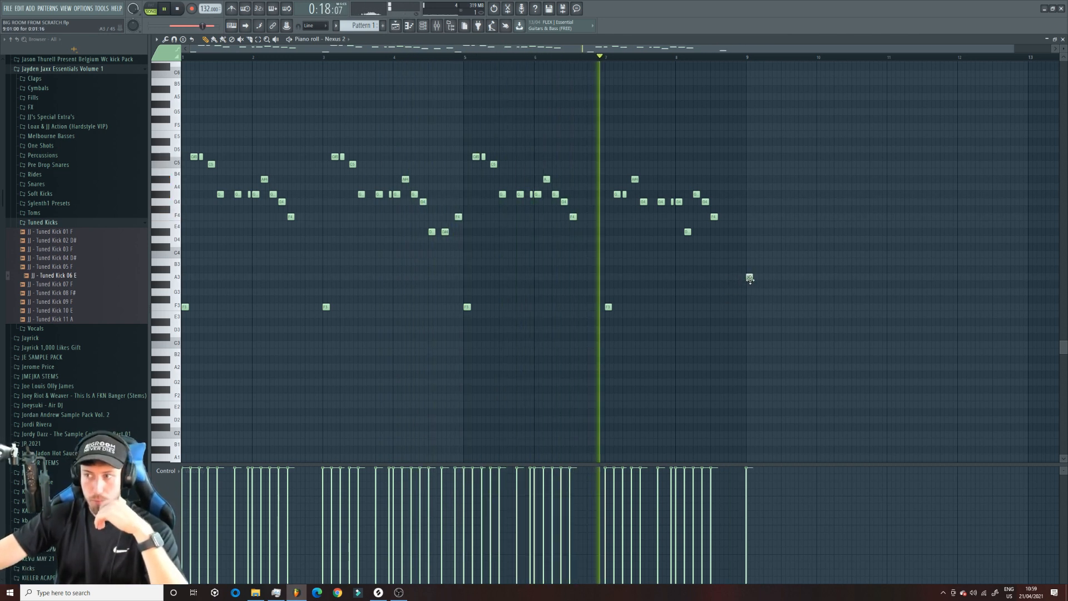
{"action": "right_click", "coordinate": [749, 278]}
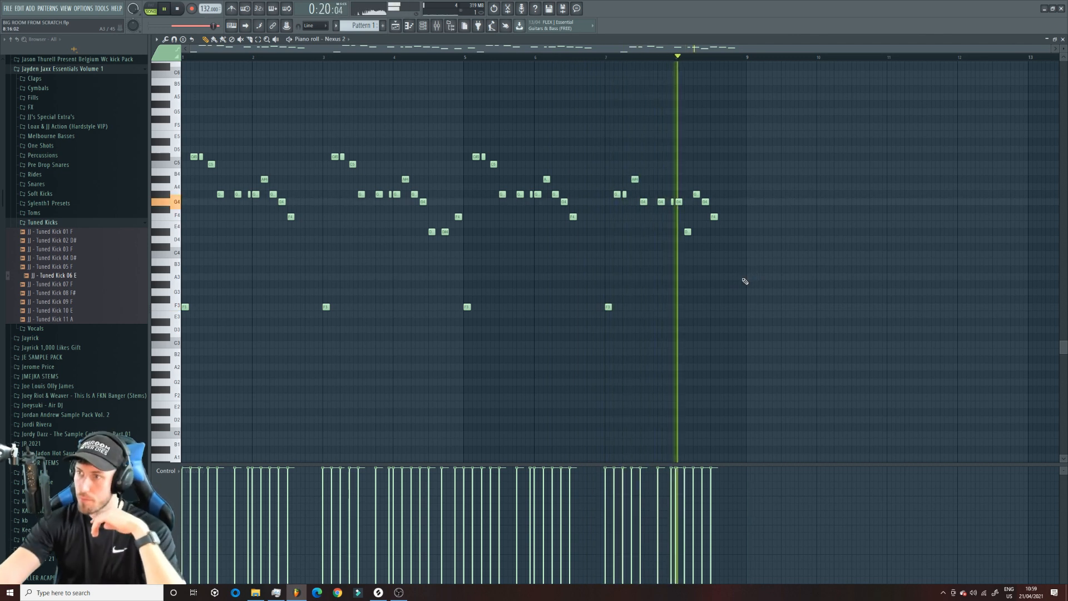
Step: Stop playback and lengthen the final F4 note to about the end of bar 8
{"action": "key", "text": "space"}
{"action": "left_click_drag", "start_coordinate": [717, 217], "coordinate": [744, 216]}
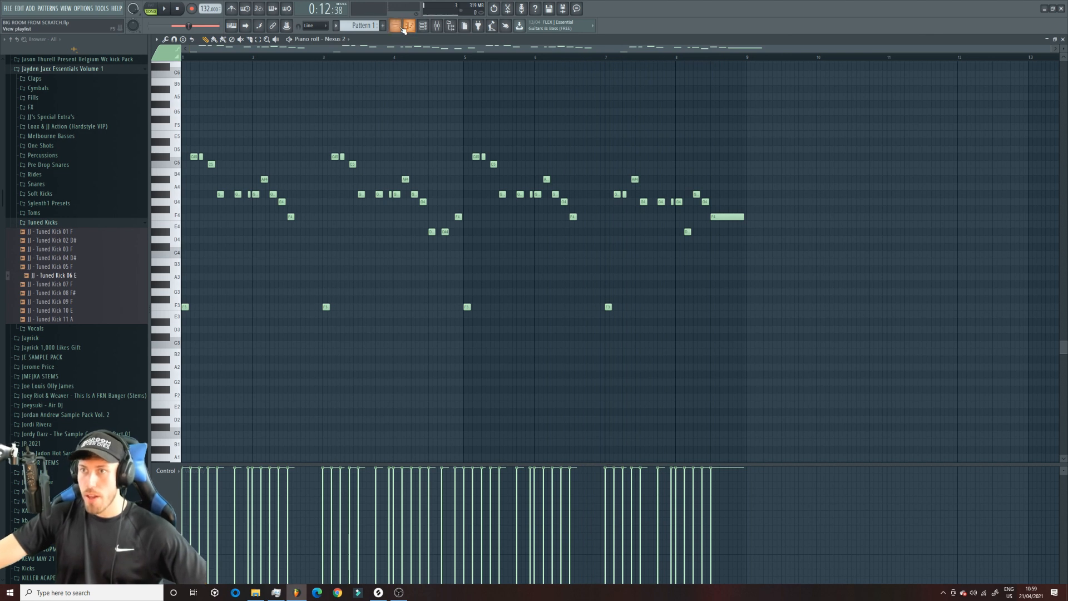
Step: Return to the playlist and repeat the selected kick clips on Track 3 and Track 5 along the rest of the Pattern 1 clip
{"action": "left_click", "coordinate": [395, 26]}
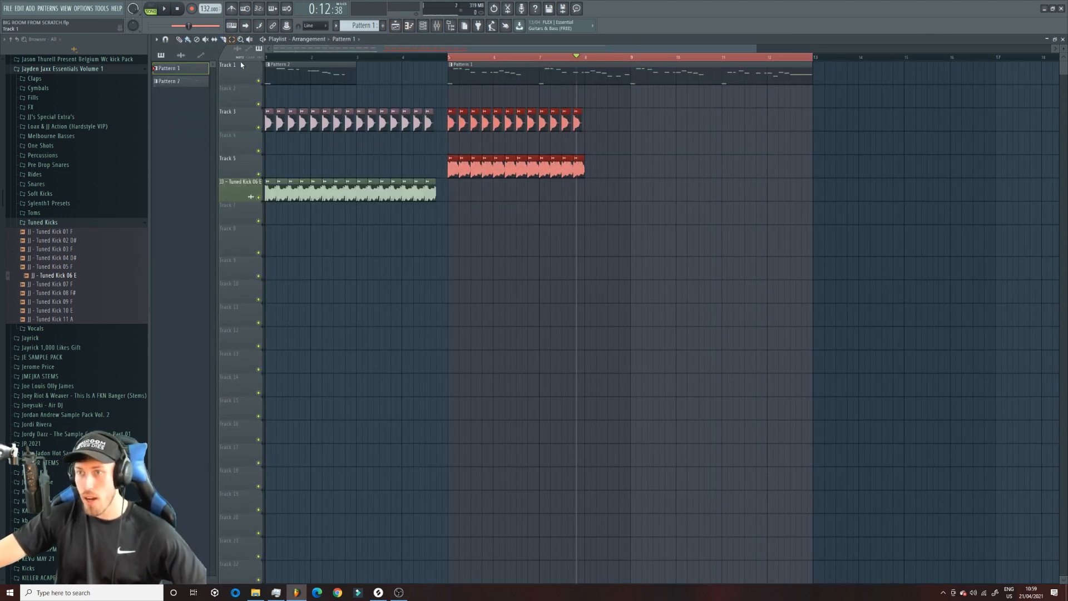
{"action": "left_click_drag", "start_coordinate": [475, 122], "coordinate": [730, 132]}
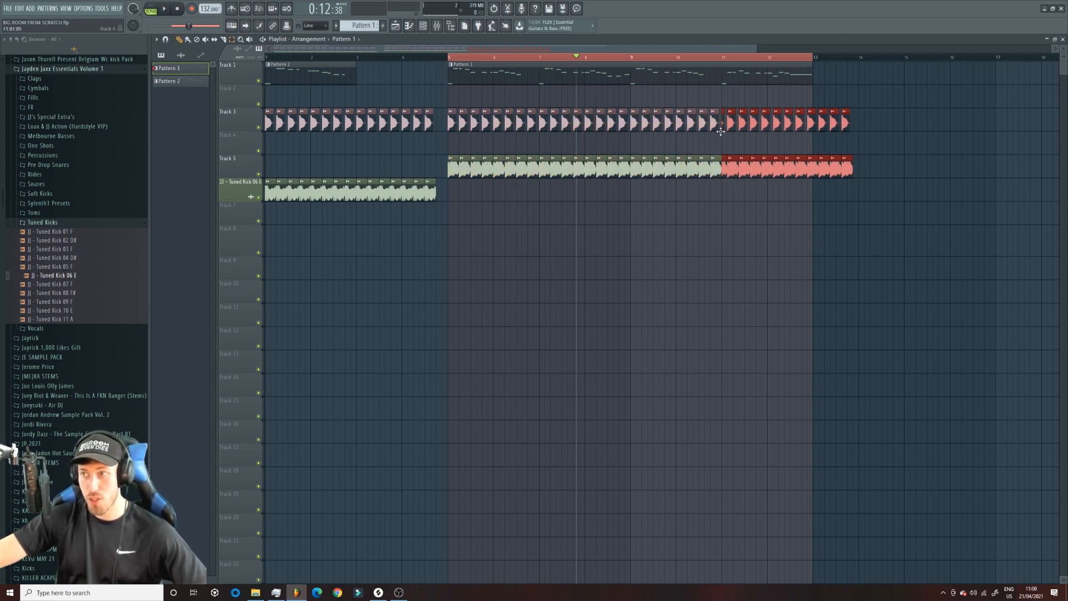
Step: Remove the kick clips beyond bar 12 and delete the older pattern and kick clips in bars 1 to 4
{"action": "right_click", "coordinate": [856, 170]}
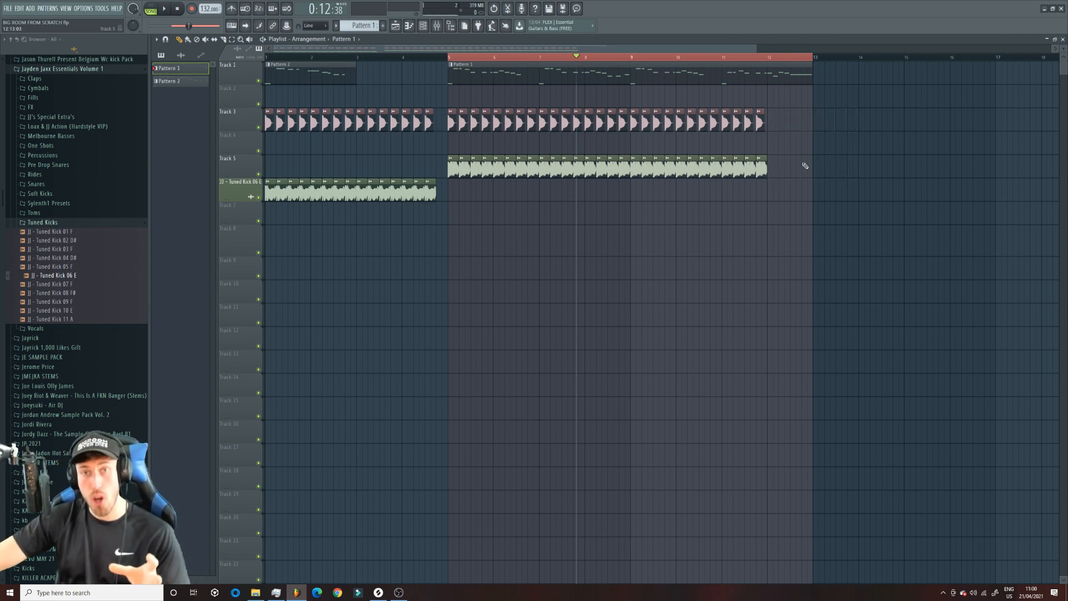
{"action": "left_click_drag", "start_coordinate": [266, 66], "coordinate": [439, 199]}
{"action": "key", "text": "Delete"}
{"action": "left_click", "coordinate": [475, 57], "text": "ctrl"}
{"action": "left_click_drag", "start_coordinate": [487, 49], "coordinate": [573, 51]}
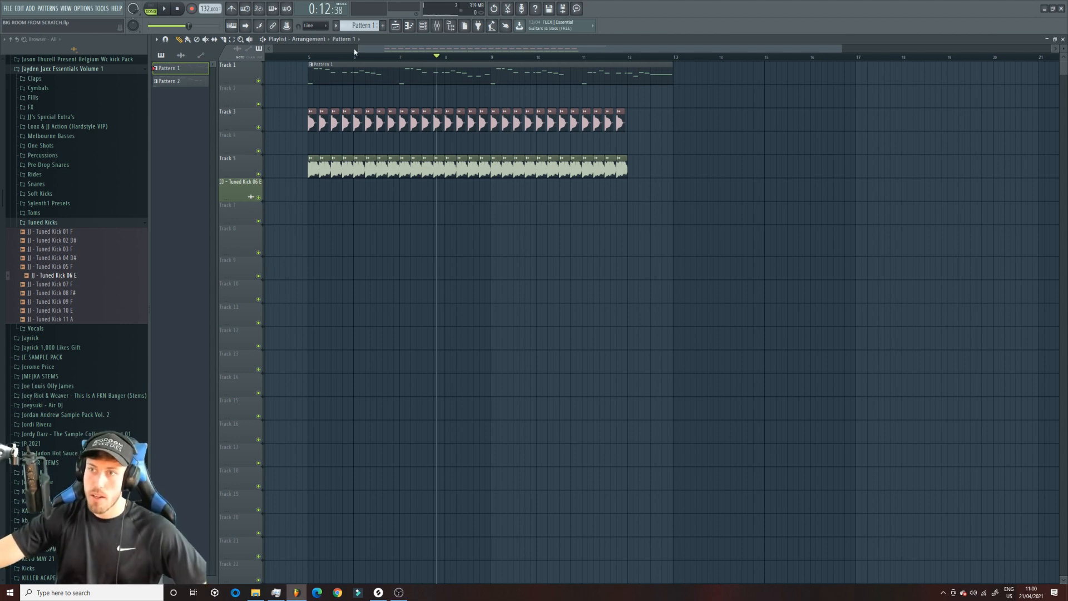
{"action": "left_click_drag", "start_coordinate": [360, 50], "coordinate": [273, 50]}
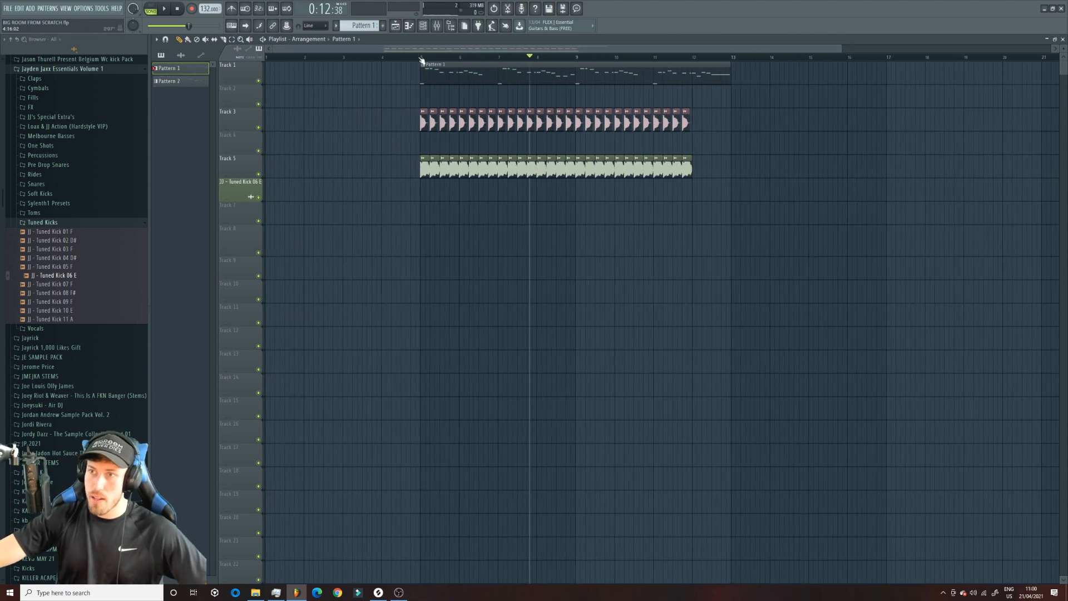
Step: Mute Track 1 and insert FabFilter Pro-Q 3 in slot 6 of the KICK mixer track
{"action": "left_click", "coordinate": [506, 176]}
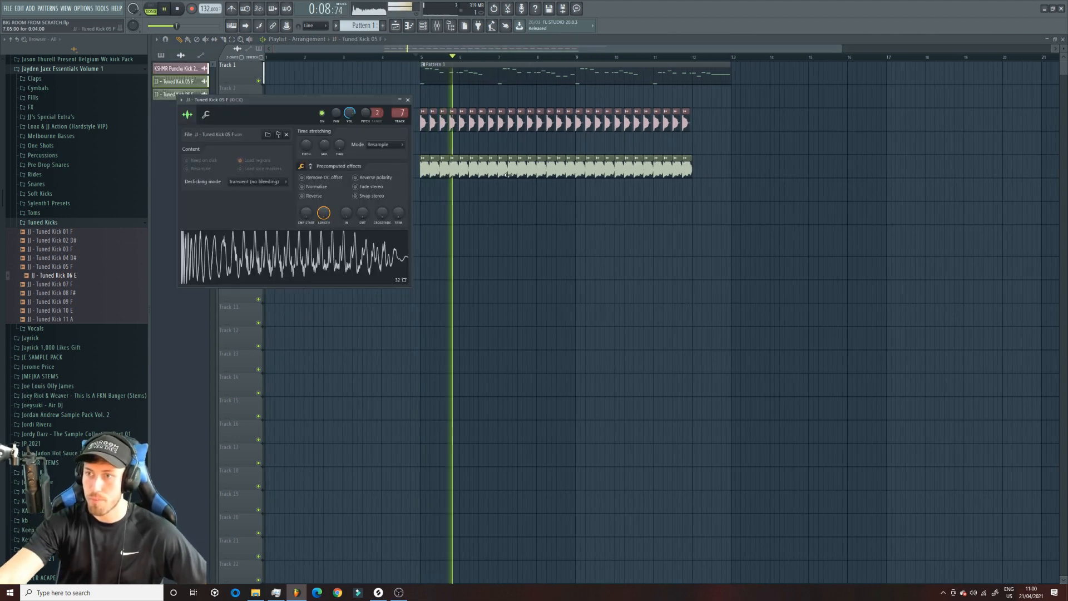
{"action": "key", "text": "F9"}
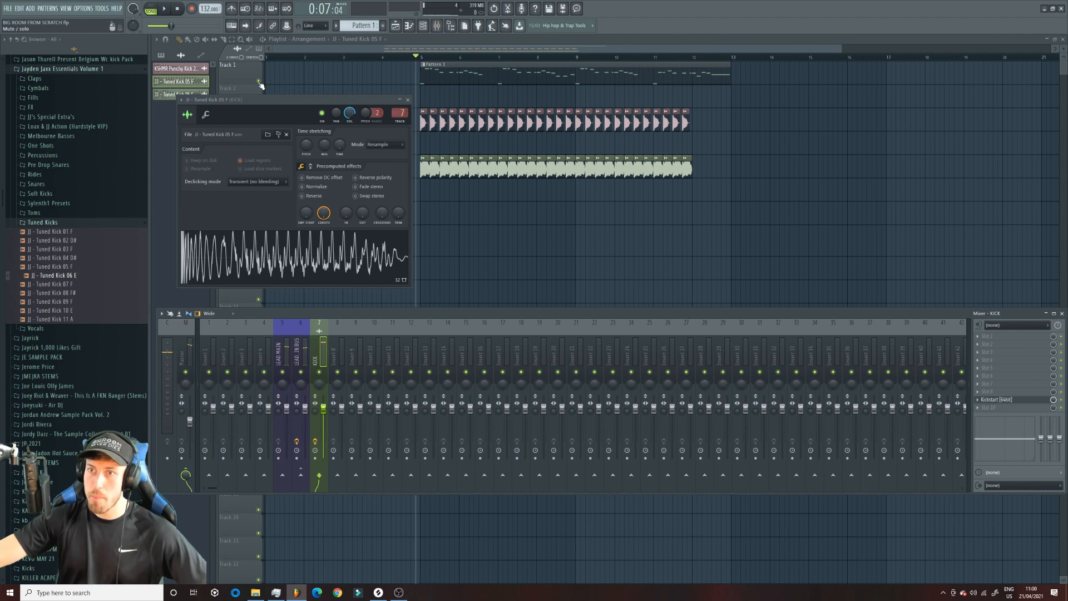
{"action": "key", "text": "F9"}
{"action": "left_click", "coordinate": [440, 27]}
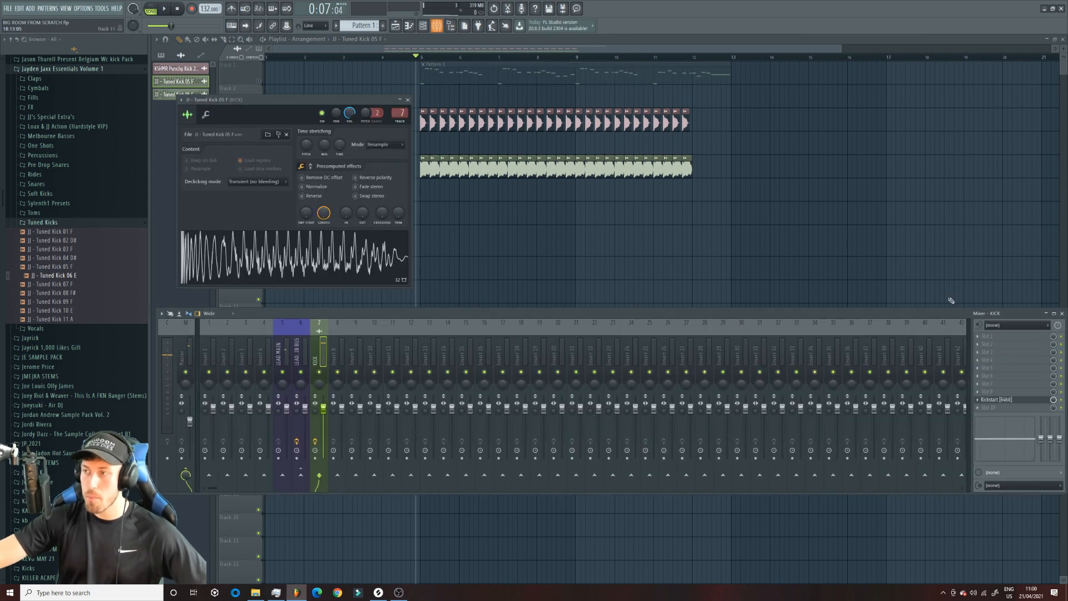
{"action": "left_click", "coordinate": [996, 377]}
{"action": "left_click", "coordinate": [879, 365]}
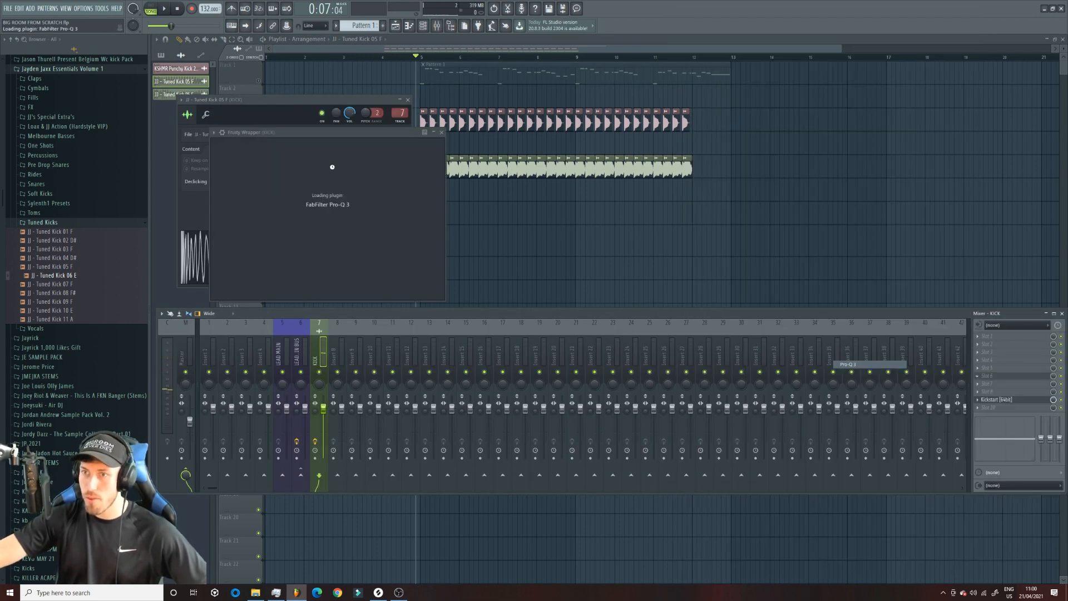
Step: During playback, boost the kick in Pro-Q 3 with bells in the lows and at about 614 Hz plus a high shelf near 11 kHz
{"action": "key", "text": "space"}
{"action": "mouse_move", "coordinate": [391, 218]}
{"action": "left_mouse_down"}
{"action": "mouse_move", "coordinate": [395, 184]}
{"action": "mouse_move", "coordinate": [397, 200]}
{"action": "left_mouse_up"}
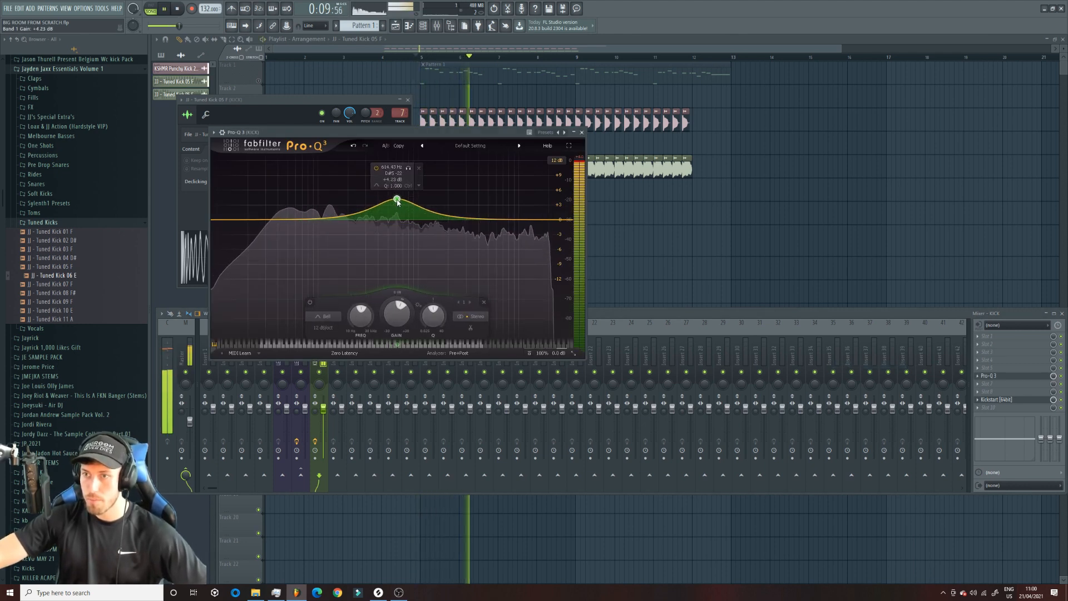
{"action": "left_click_drag", "start_coordinate": [521, 229], "coordinate": [522, 203]}
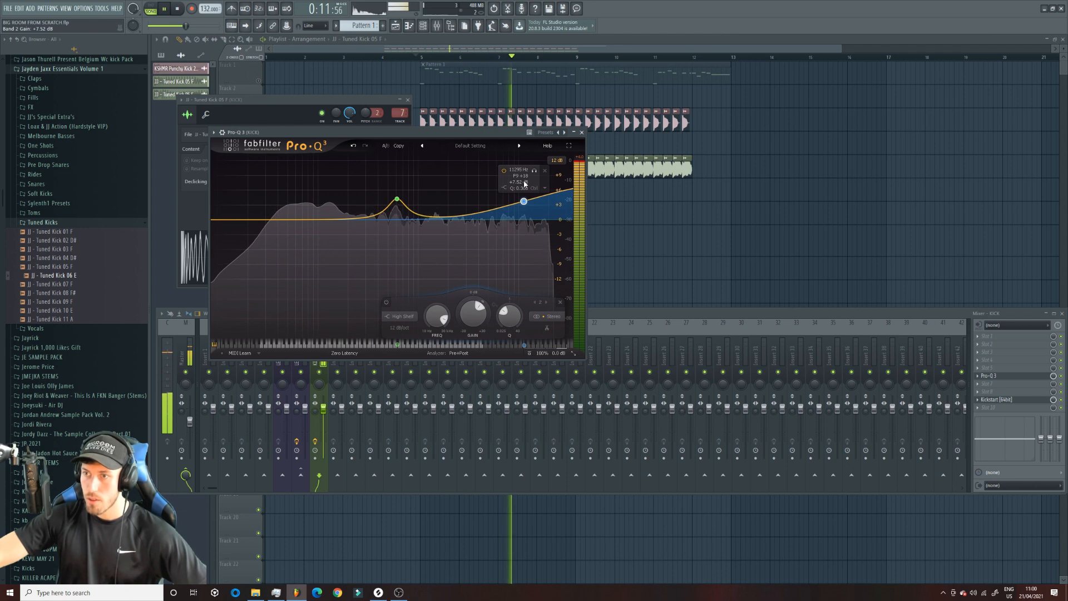
{"action": "mouse_move", "coordinate": [267, 219]}
{"action": "left_mouse_down"}
{"action": "mouse_move", "coordinate": [273, 185]}
{"action": "mouse_move", "coordinate": [282, 205]}
{"action": "left_mouse_up"}
{"action": "scroll", "coordinate": [282, 205], "scroll_direction": "up", "scroll_amount": 1}
Step: Unmute Track 1 and replay the lead with the equalized kick from bar 5, checking the Pro-Q 3 curve
{"action": "left_click", "coordinate": [251, 76]}
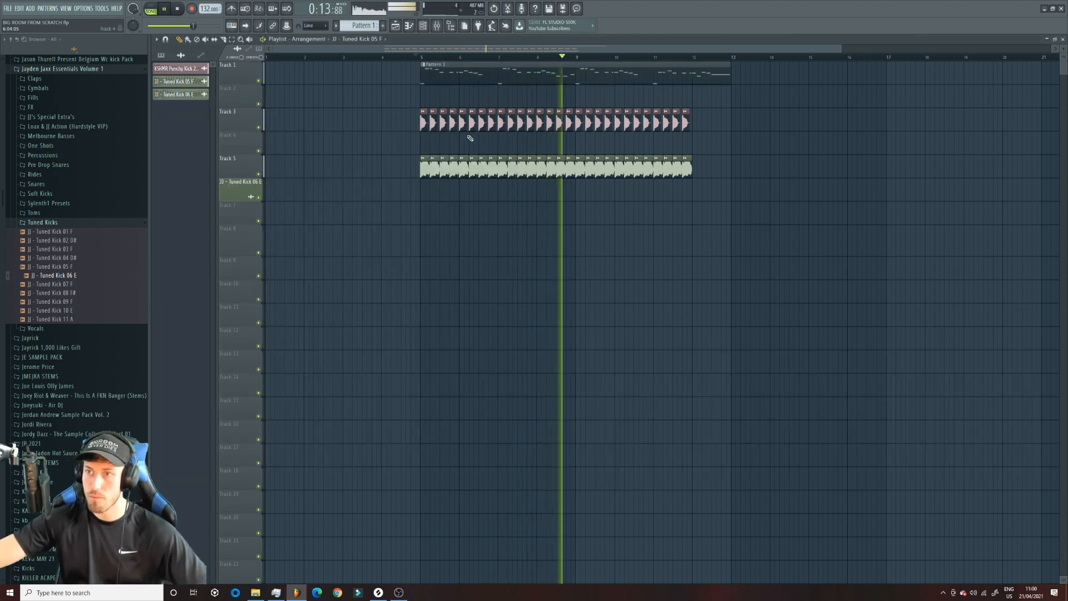
{"action": "left_click", "coordinate": [423, 58]}
{"action": "left_click", "coordinate": [437, 26]}
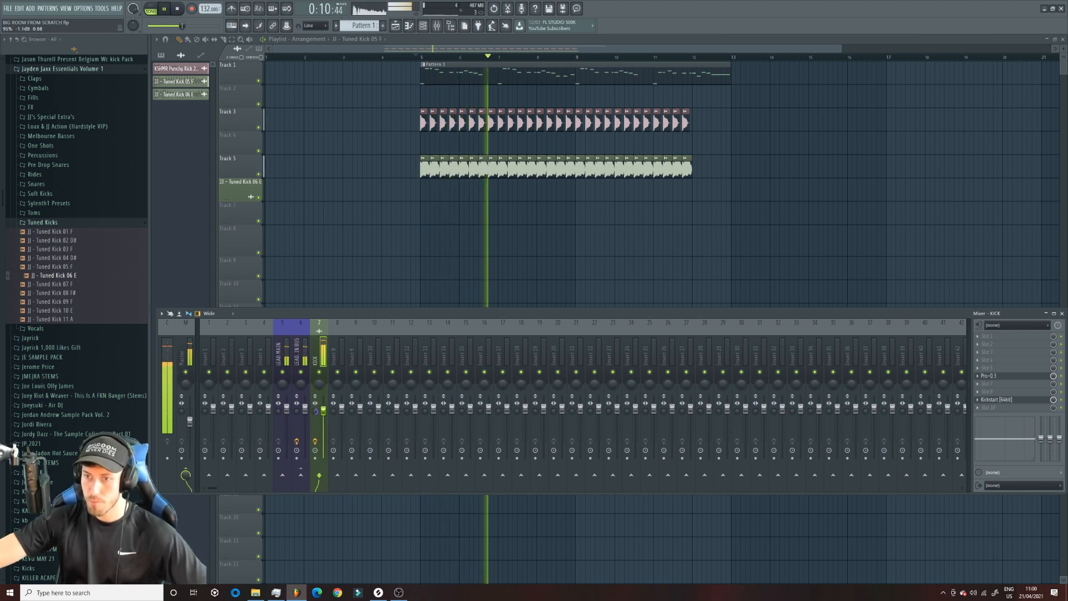
{"action": "left_click", "coordinate": [999, 379]}
{"action": "key", "text": "space"}
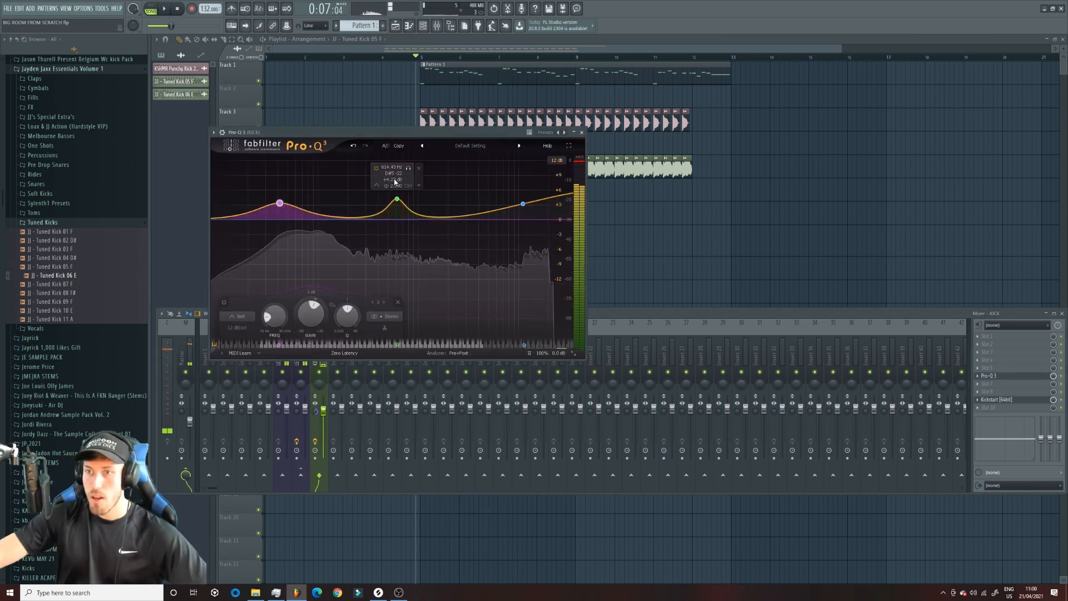
Step: Insert FabFilter Saturn in slot 4 of the KICK mixer track and split it into three frequency bands
{"action": "left_click", "coordinate": [1010, 369]}
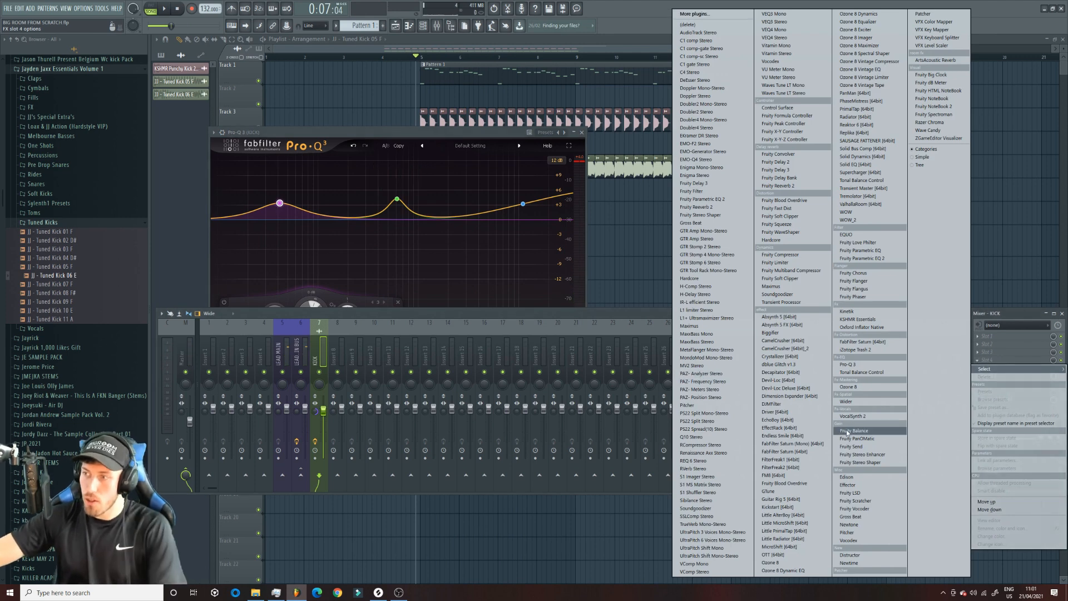
{"action": "left_click", "coordinate": [863, 342]}
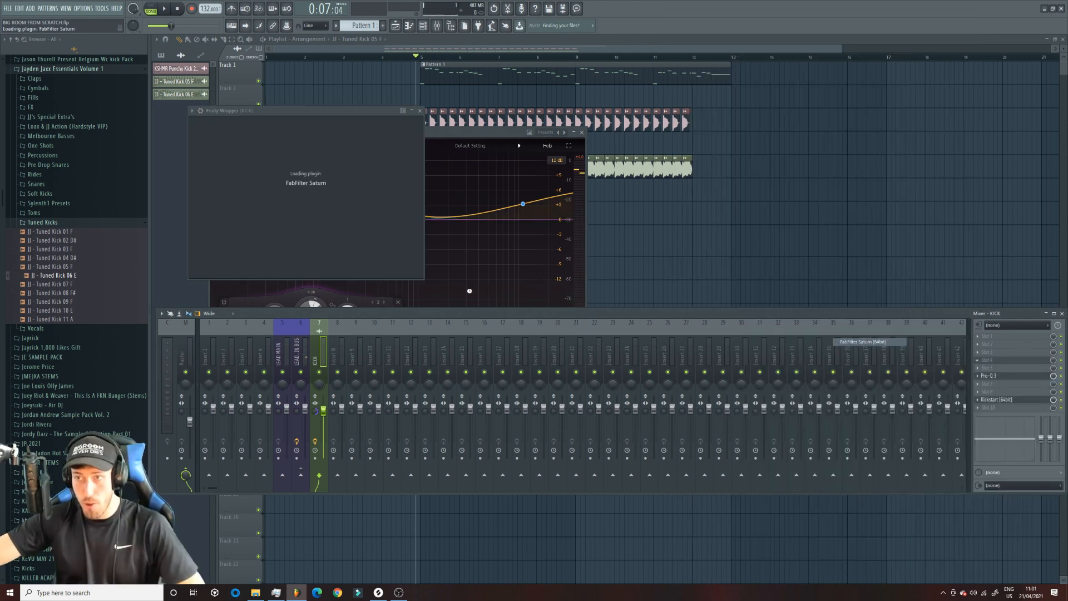
{"action": "left_click", "coordinate": [271, 139]}
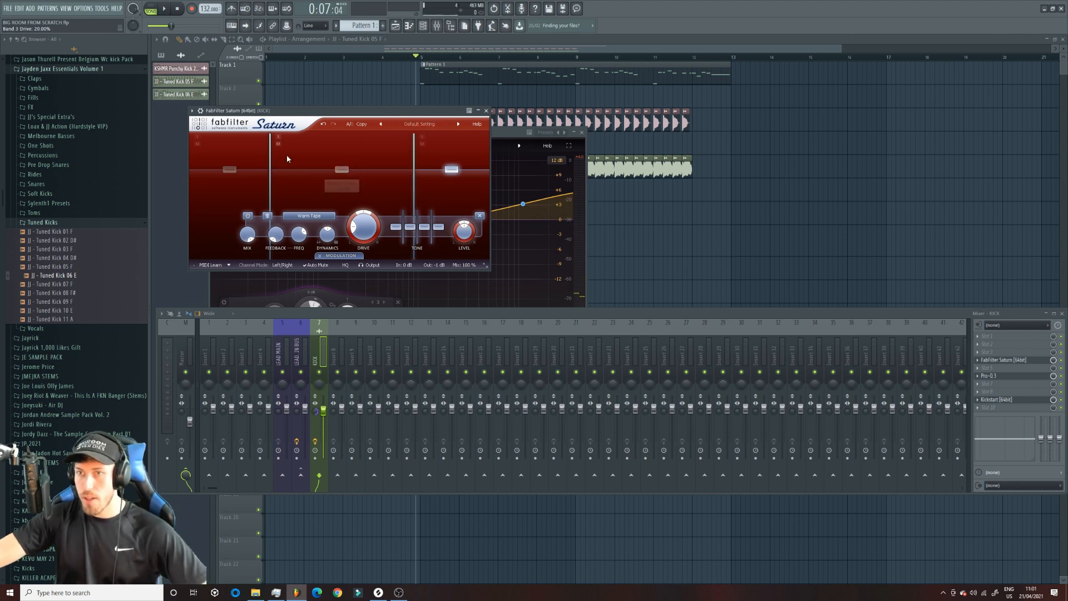
Step: Set Saturn's middle band to the Clean Tape style and raise its level while listening to playback
{"action": "left_click_drag", "start_coordinate": [343, 169], "coordinate": [344, 165]}
{"action": "left_click", "coordinate": [296, 216]}
{"action": "left_click", "coordinate": [297, 254]}
{"action": "key", "text": "space"}
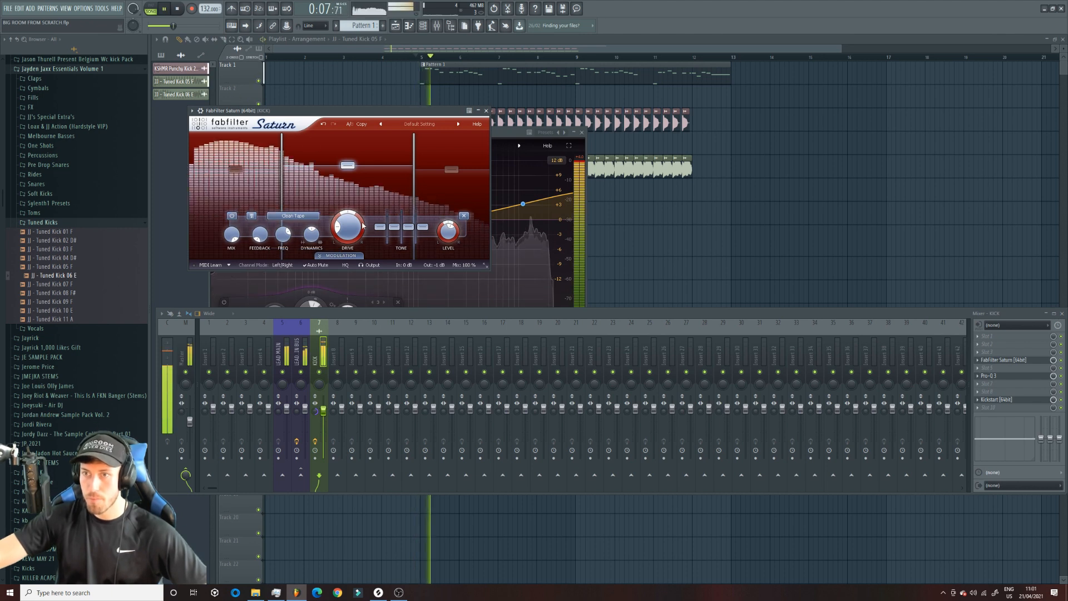
{"action": "scroll", "coordinate": [355, 171], "scroll_direction": "down", "scroll_amount": 4}
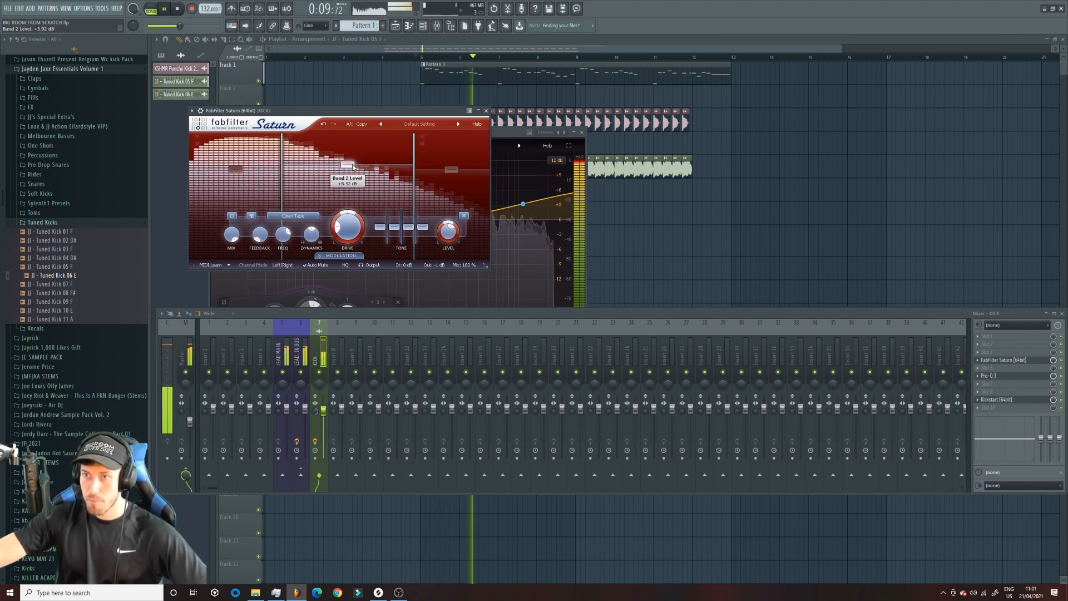
{"action": "left_click_drag", "start_coordinate": [352, 170], "coordinate": [354, 168]}
Step: Set Saturn's band 3 to Clean Tape at about +4 dB and lower the KICK fader slightly, replaying from bar 5
{"action": "left_click", "coordinate": [451, 169]}
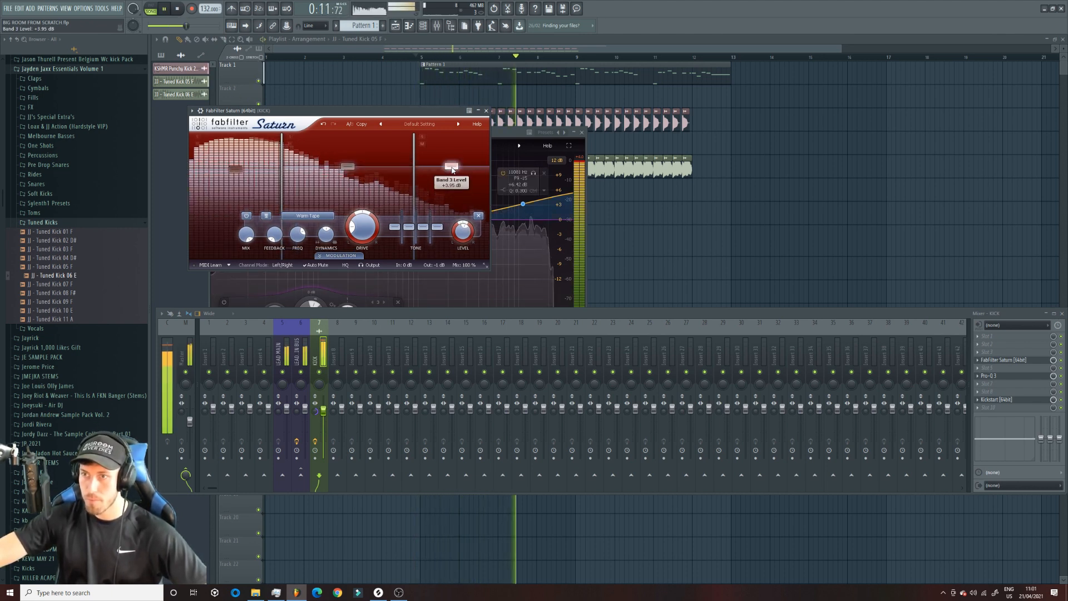
{"action": "left_click", "coordinate": [309, 216]}
{"action": "left_click", "coordinate": [309, 253]}
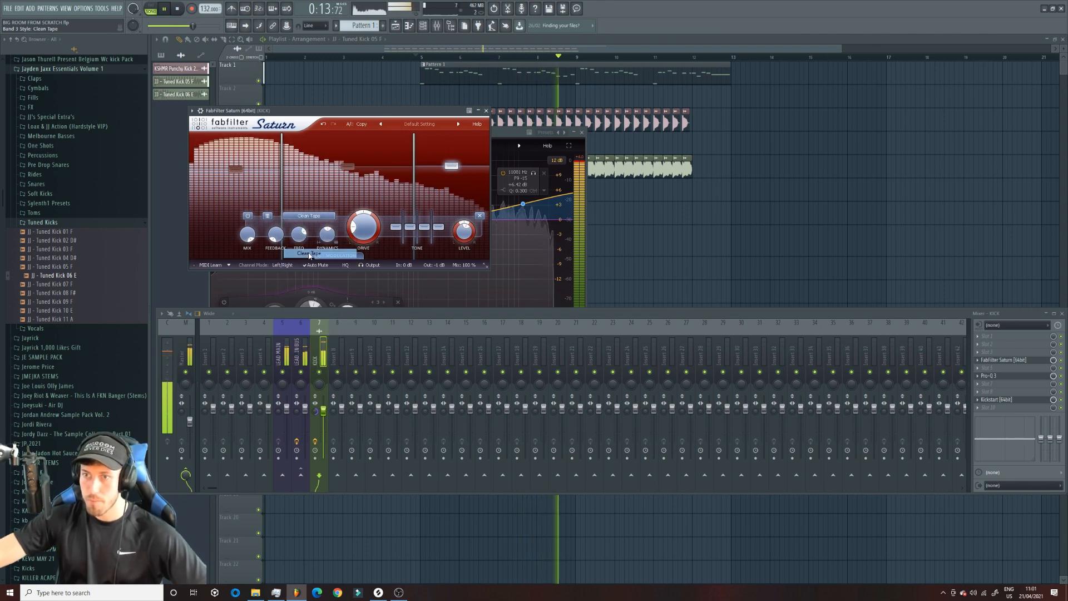
{"action": "left_click_drag", "start_coordinate": [323, 410], "coordinate": [323, 412]}
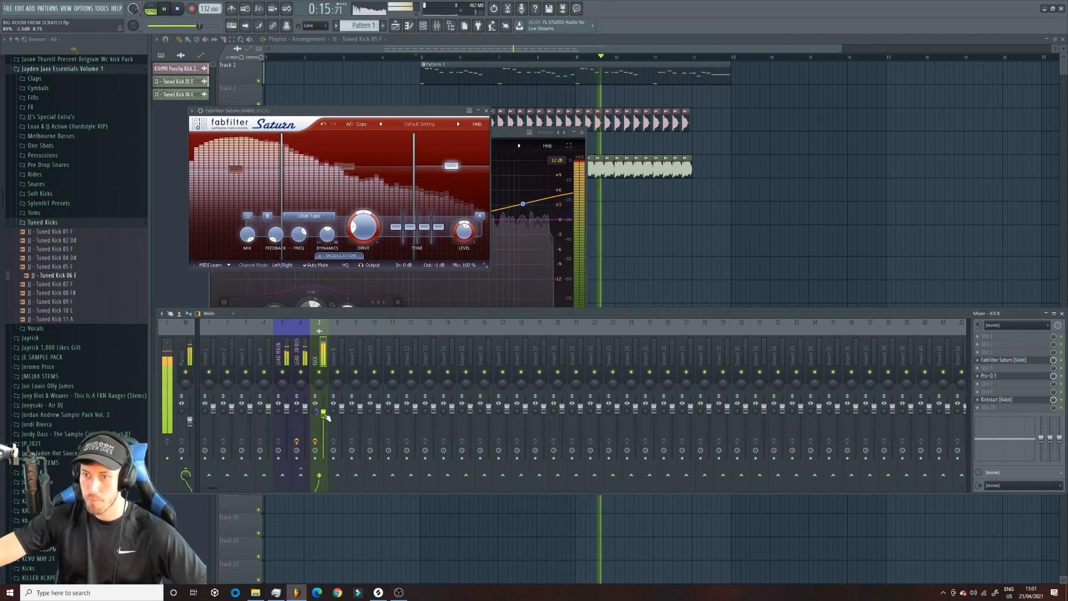
{"action": "left_click", "coordinate": [416, 58]}
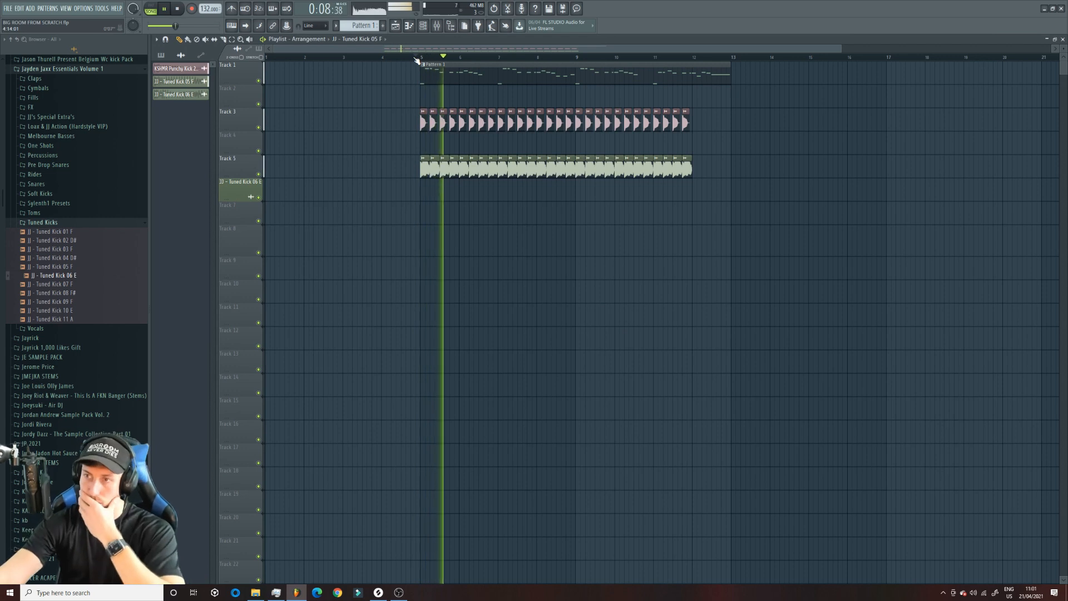
Step: Reduce Saturn's band 2 level to about +0.5 dB and narrow that band, with its lower crossover at about 191 Hz
{"action": "key", "text": "F9"}
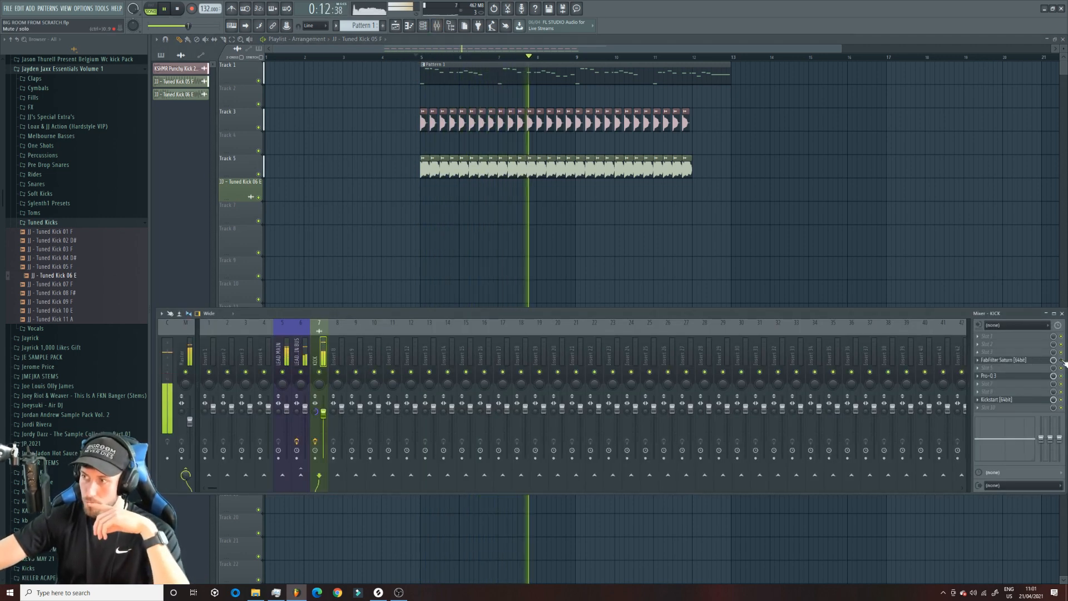
{"action": "key", "text": "space"}
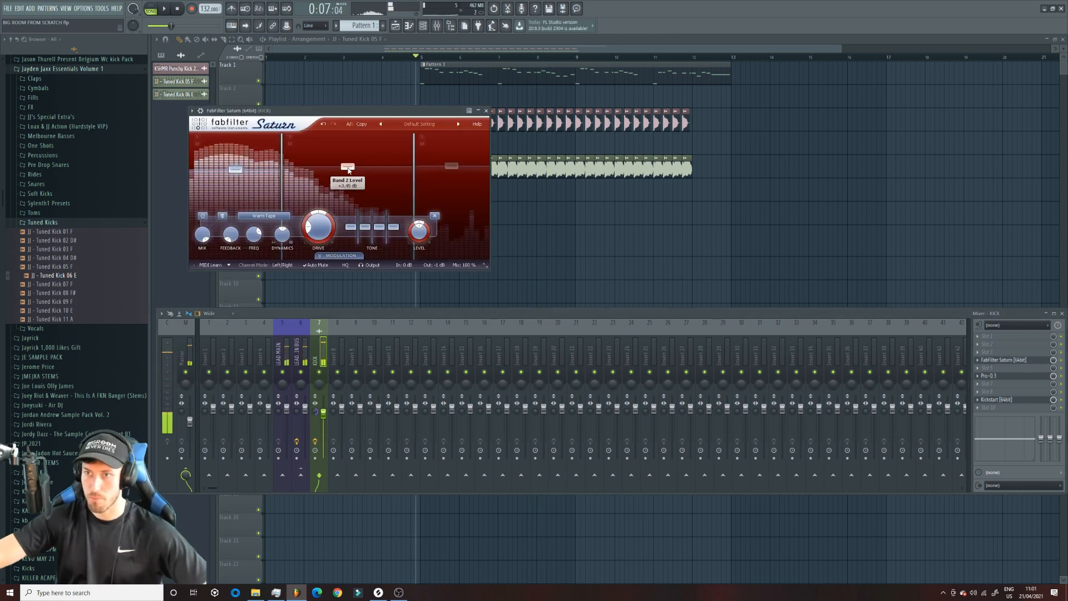
{"action": "left_click", "coordinate": [348, 169]}
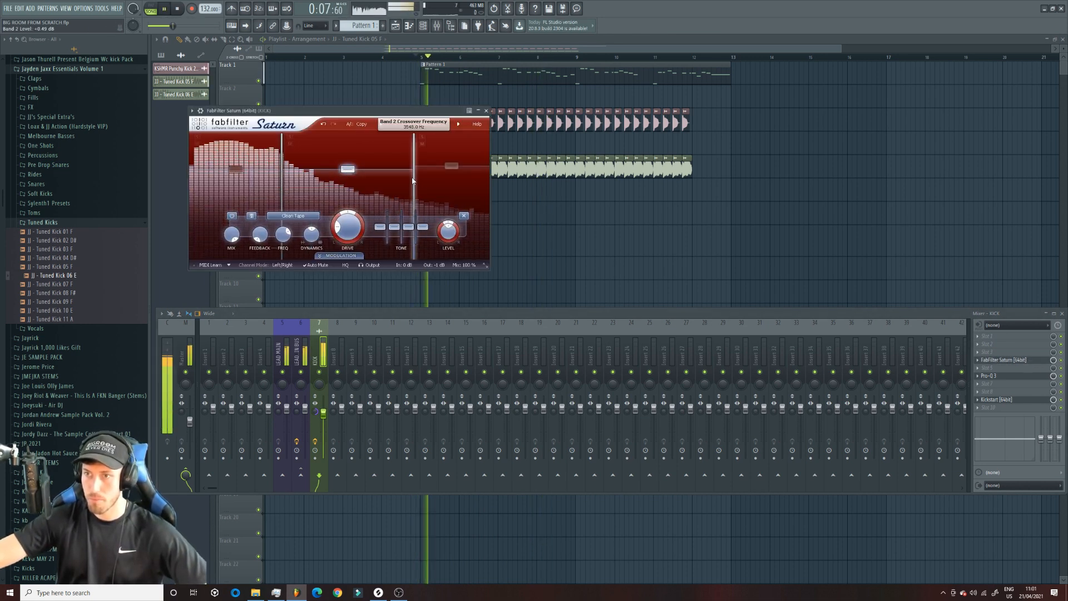
{"action": "left_click_drag", "start_coordinate": [414, 180], "coordinate": [396, 180]}
{"action": "left_click_drag", "start_coordinate": [285, 173], "coordinate": [289, 175]}
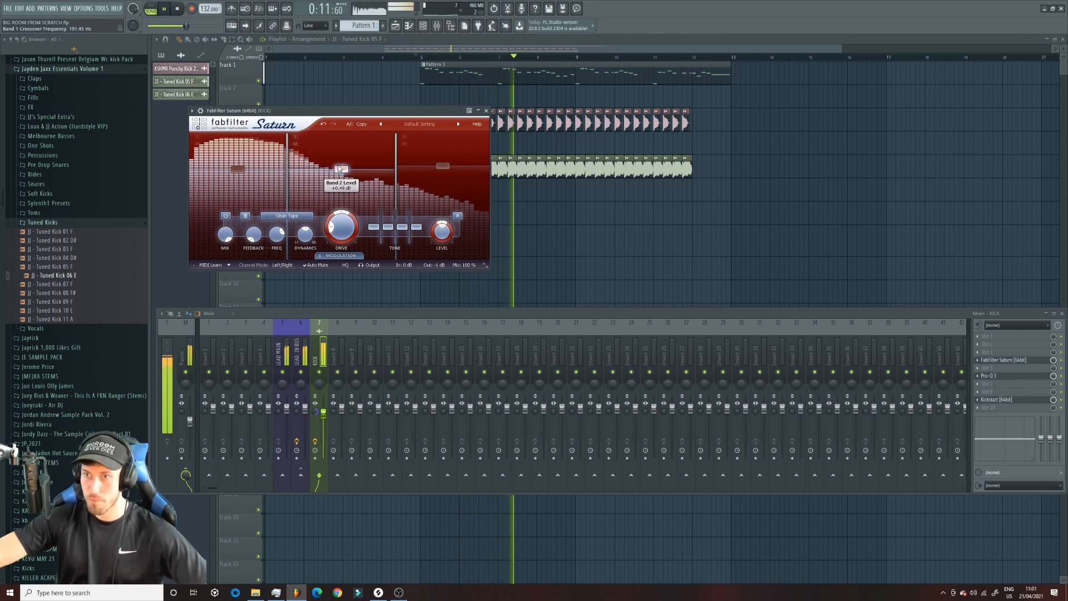
Step: Mute Track 1 and listen to the kick layers alone, inspecting the Tuned Kick 05 F and KSHMR Punchy Kick 24 channel settings
{"action": "key", "text": "space"}
{"action": "left_click", "coordinate": [259, 81]}
{"action": "key", "text": "space"}
{"action": "double_click", "coordinate": [488, 172]}
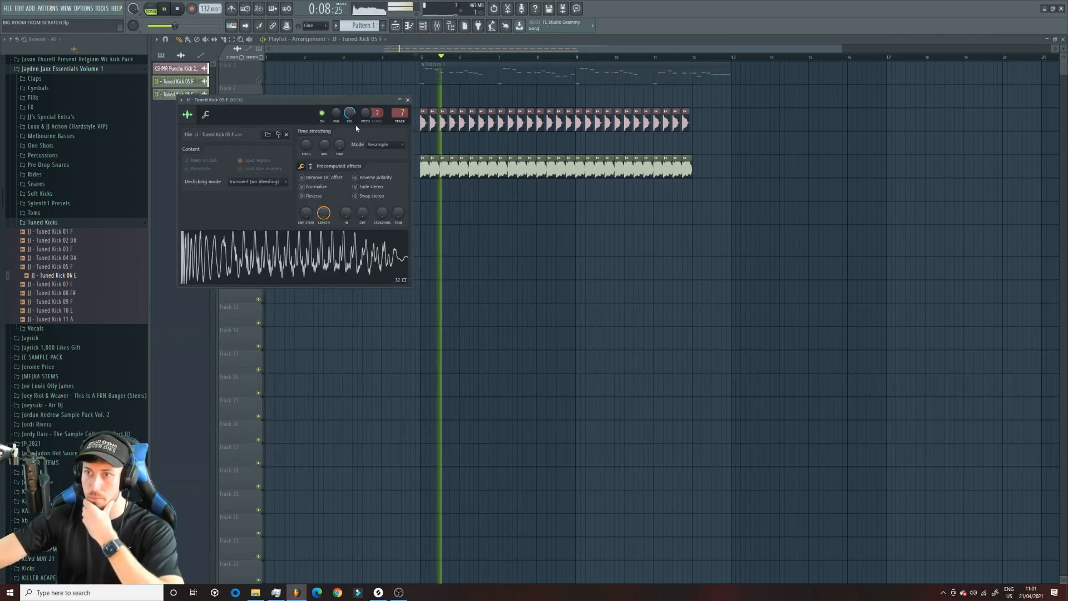
{"action": "left_click", "coordinate": [444, 28]}
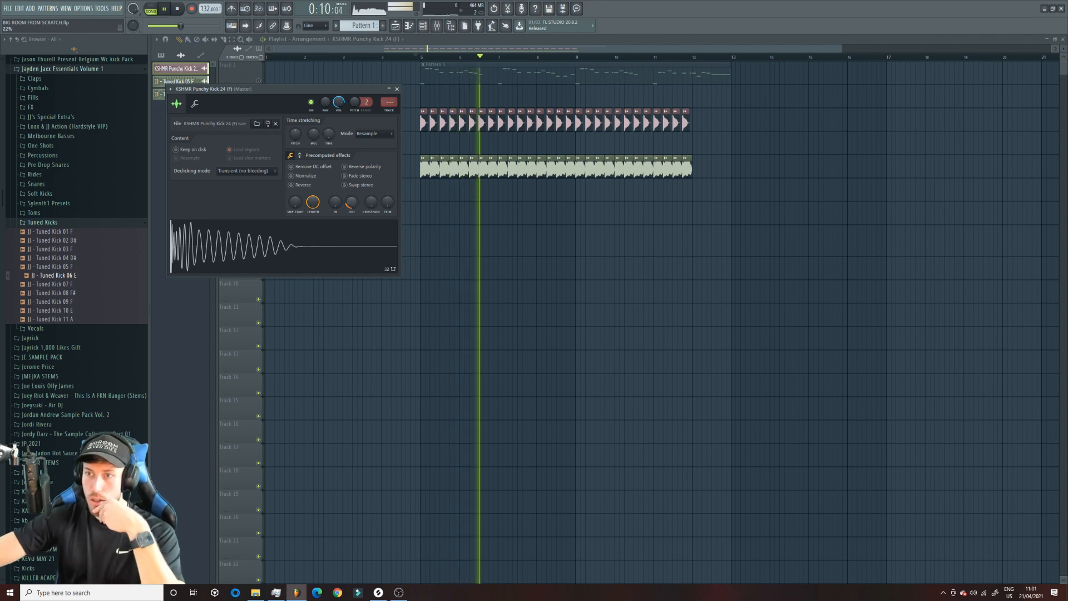
Step: Unmute Track 1 and lower the KICK mixer fader slightly while the lead and kicks play together
{"action": "left_click", "coordinate": [258, 81]}
{"action": "key", "text": "space"}
{"action": "left_click", "coordinate": [437, 26]}
{"action": "left_click", "coordinate": [317, 373]}
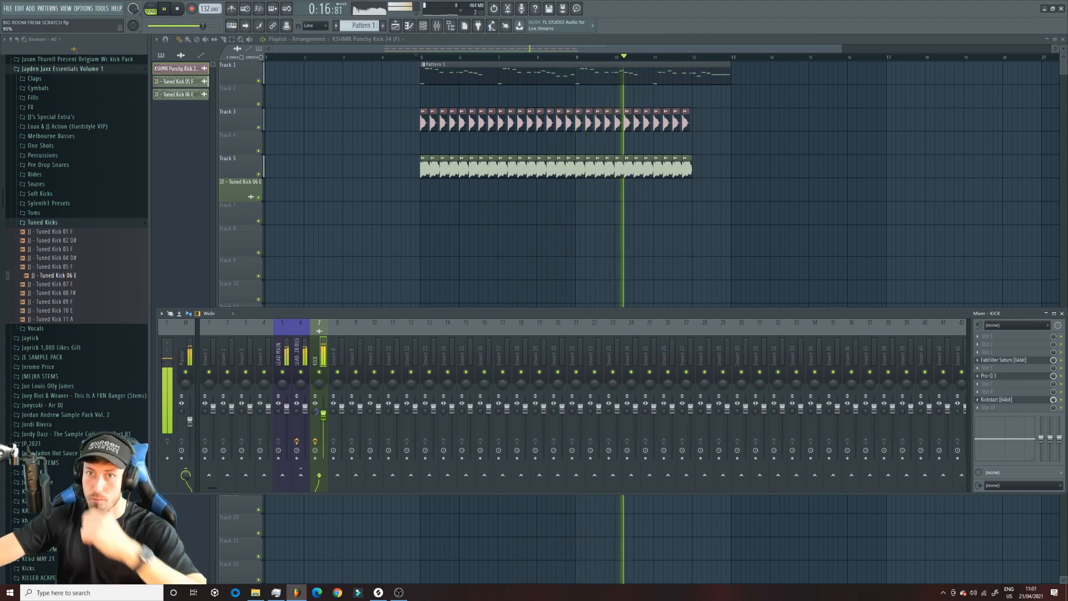
{"action": "key", "text": "F9"}
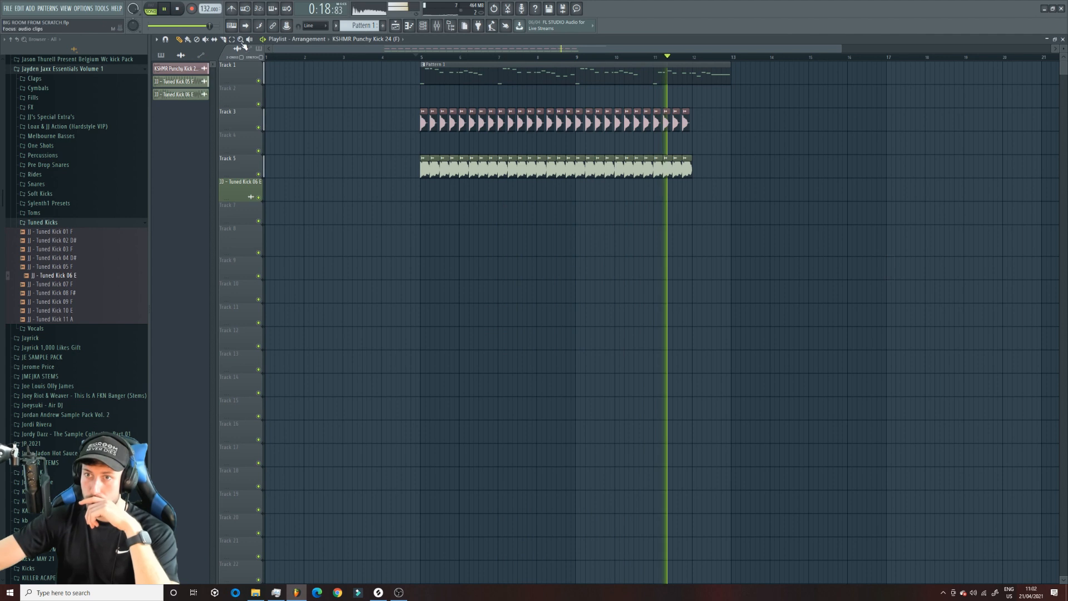
Step: Duplicate the Pattern 1 clip and both rows of kick clips so the copies start at bar 13
{"action": "left_click_drag", "start_coordinate": [392, 67], "coordinate": [810, 202]}
{"action": "left_click", "coordinate": [179, 40]}
{"action": "mouse_move", "coordinate": [507, 115]}
{"action": "left_mouse_down"}
{"action": "mouse_move", "coordinate": [565, 103]}
{"action": "mouse_move", "coordinate": [818, 102]}
{"action": "left_mouse_up"}
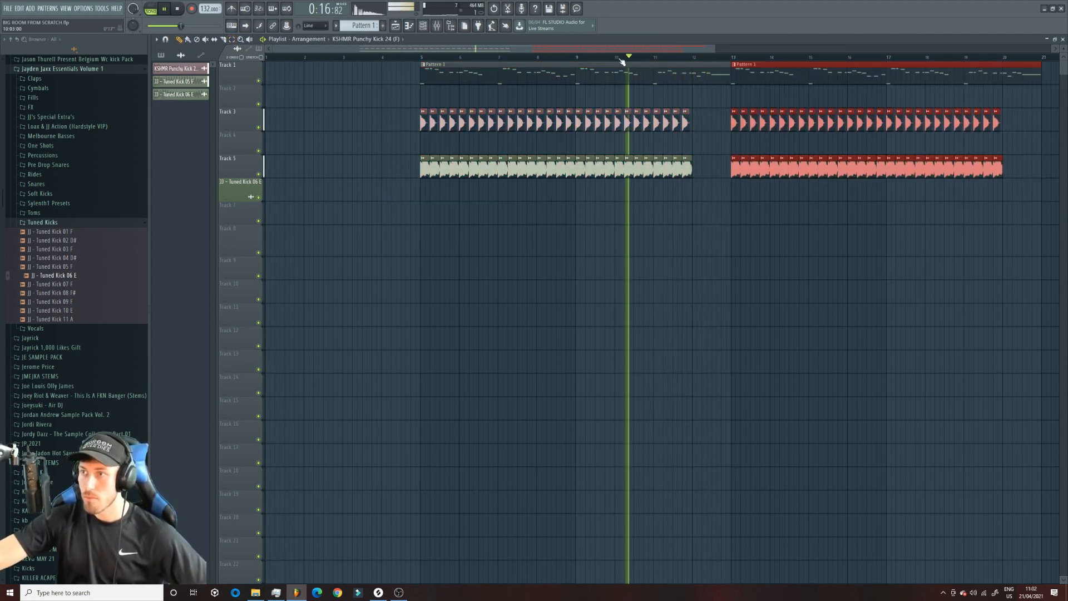
{"action": "scroll", "coordinate": [720, 57], "scroll_direction": "down", "scroll_amount": 3}
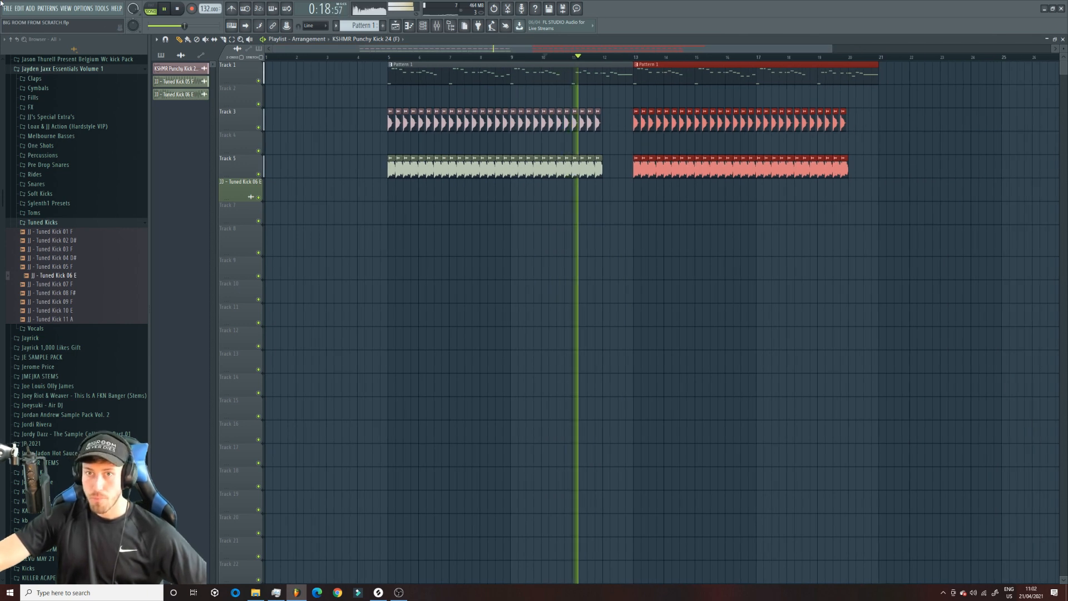
Step: Insert CamelCrusher on the LEAD MAIN mixer track of the Nexus 2 lead and load its British Clean preset
{"action": "double_click", "coordinate": [431, 71]}
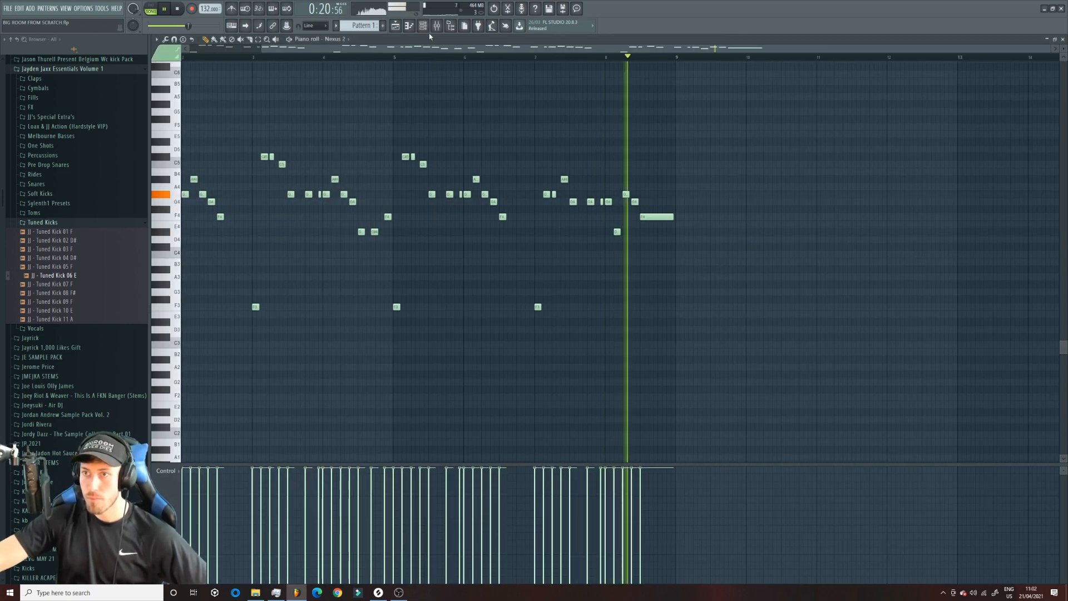
{"action": "left_click", "coordinate": [423, 25]}
{"action": "left_click", "coordinate": [339, 170]}
{"action": "key", "text": "F9"}
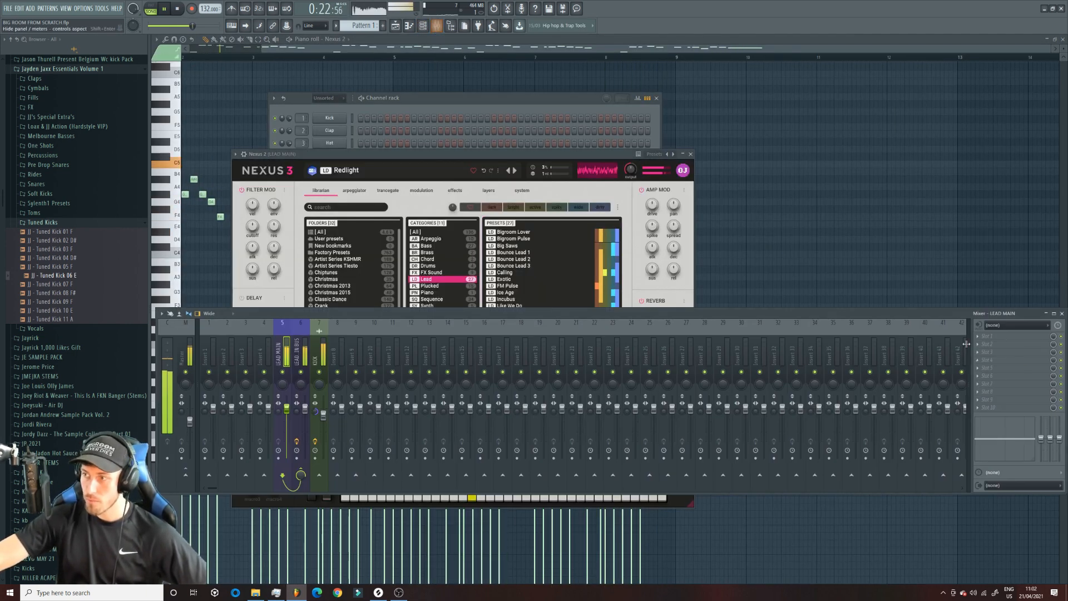
{"action": "left_click", "coordinate": [993, 337]}
{"action": "left_click", "coordinate": [785, 328]}
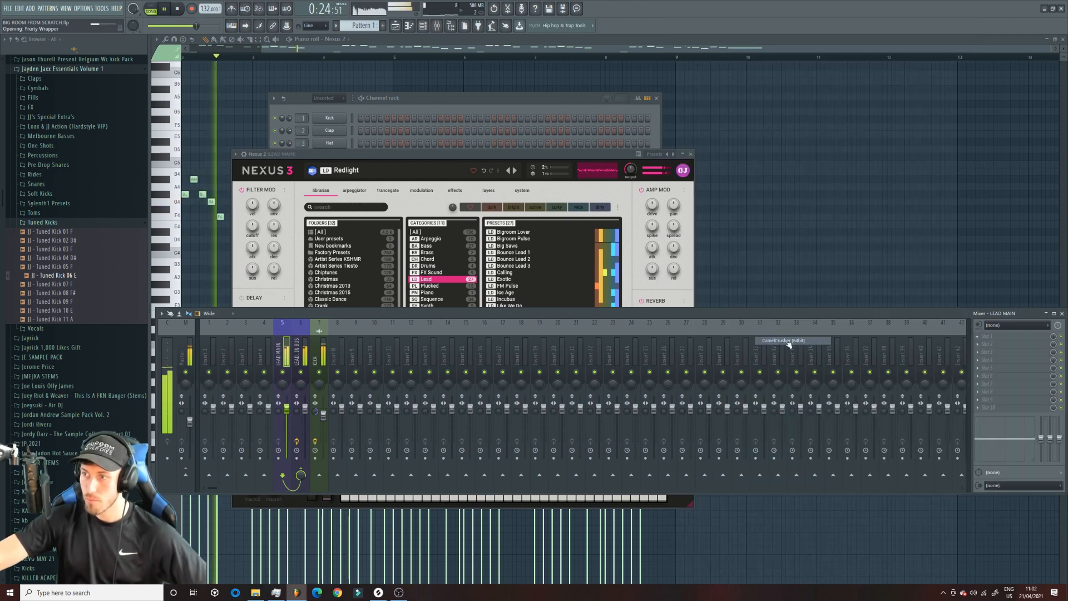
{"action": "left_click", "coordinate": [253, 181]}
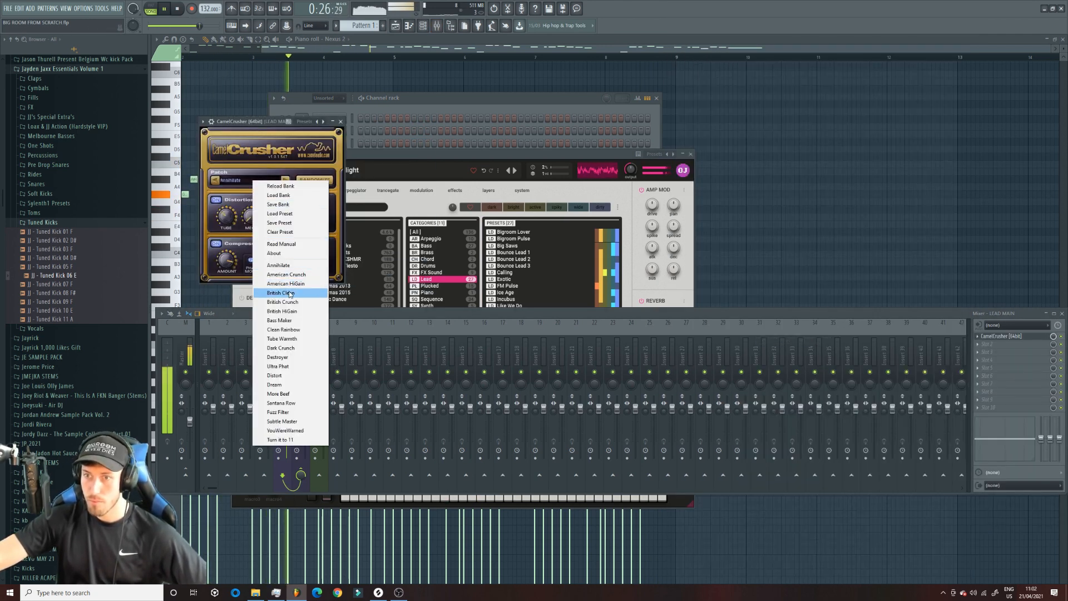
{"action": "left_click", "coordinate": [289, 293]}
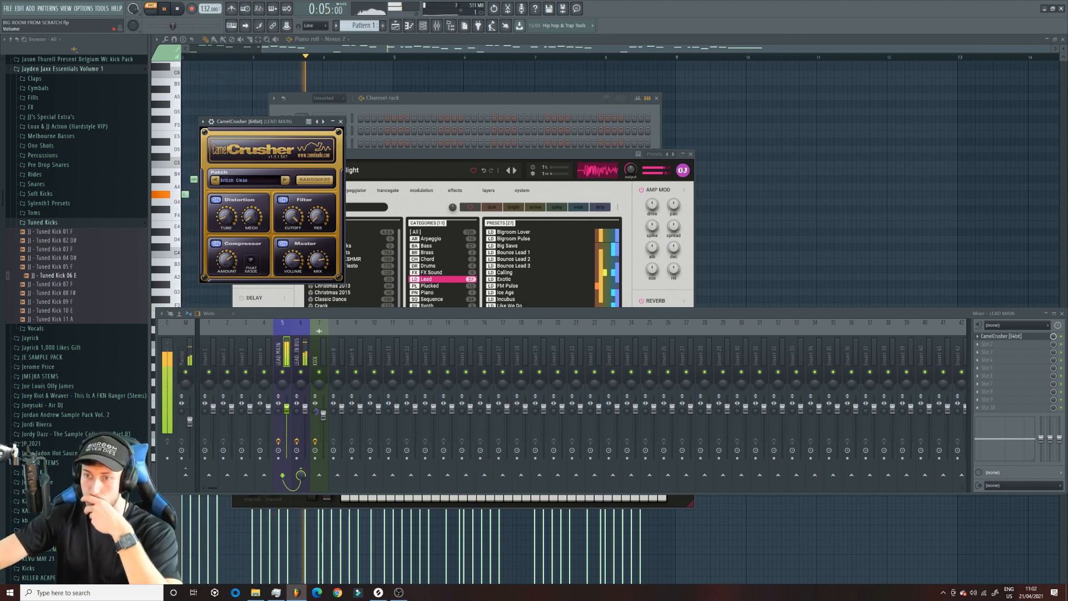
Step: Listen to the arrangement from bar 5 and open the Nexus 2 lead notes of Pattern 1
{"action": "left_click", "coordinate": [396, 27]}
{"action": "left_click", "coordinate": [390, 58]}
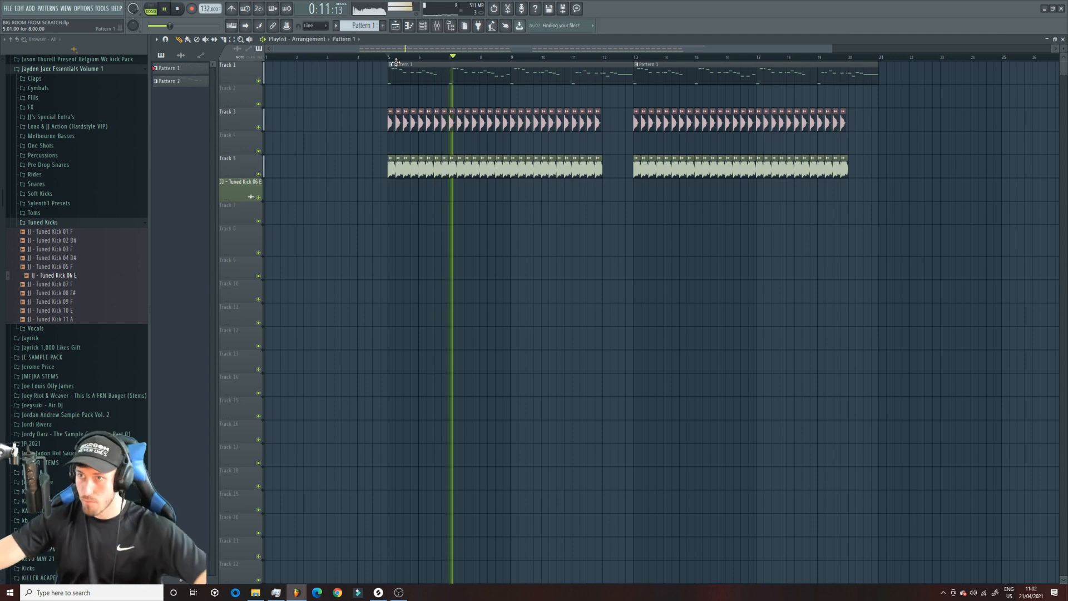
{"action": "double_click", "coordinate": [467, 78]}
{"action": "key", "text": "F6"}
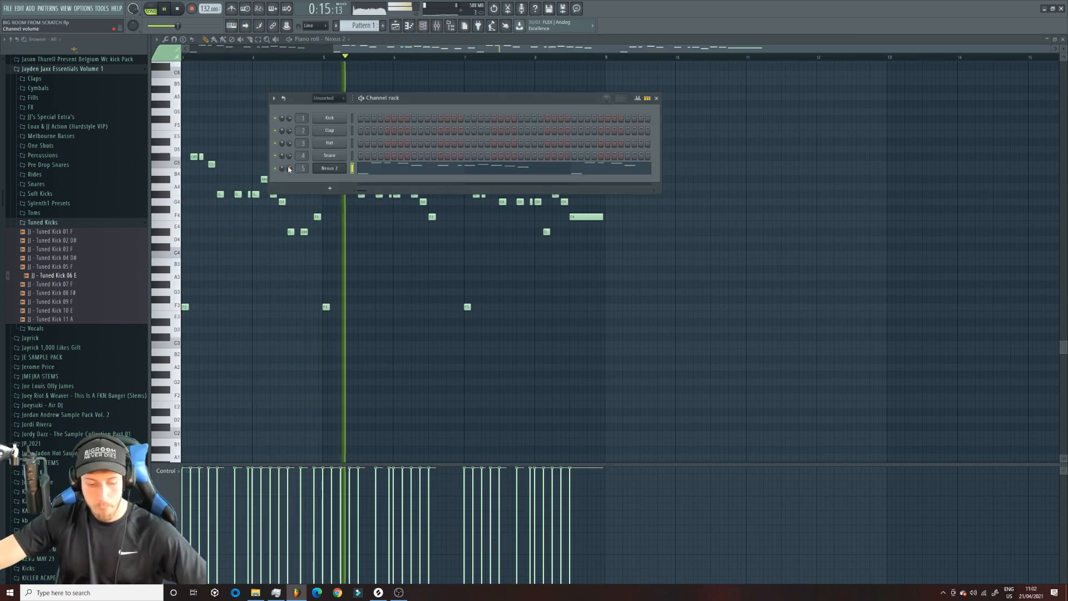
{"action": "left_click", "coordinate": [396, 28]}
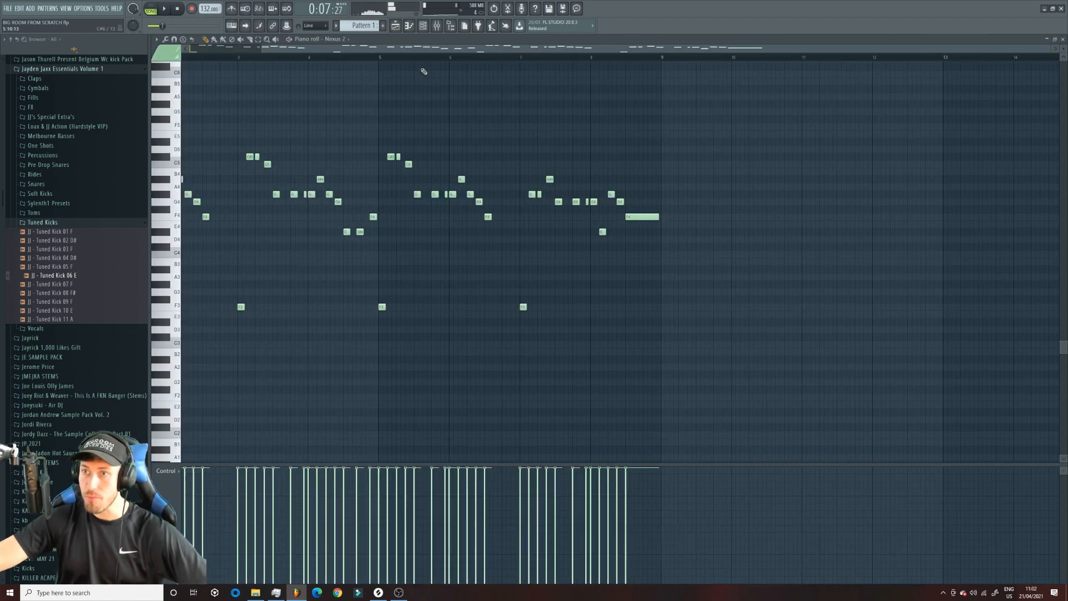
Step: Raise the two short G#4 notes around the start of bar 2 to A#4, checking the melody by ear
{"action": "left_click_drag", "start_coordinate": [421, 49], "coordinate": [349, 51]}
{"action": "key", "text": "space"}
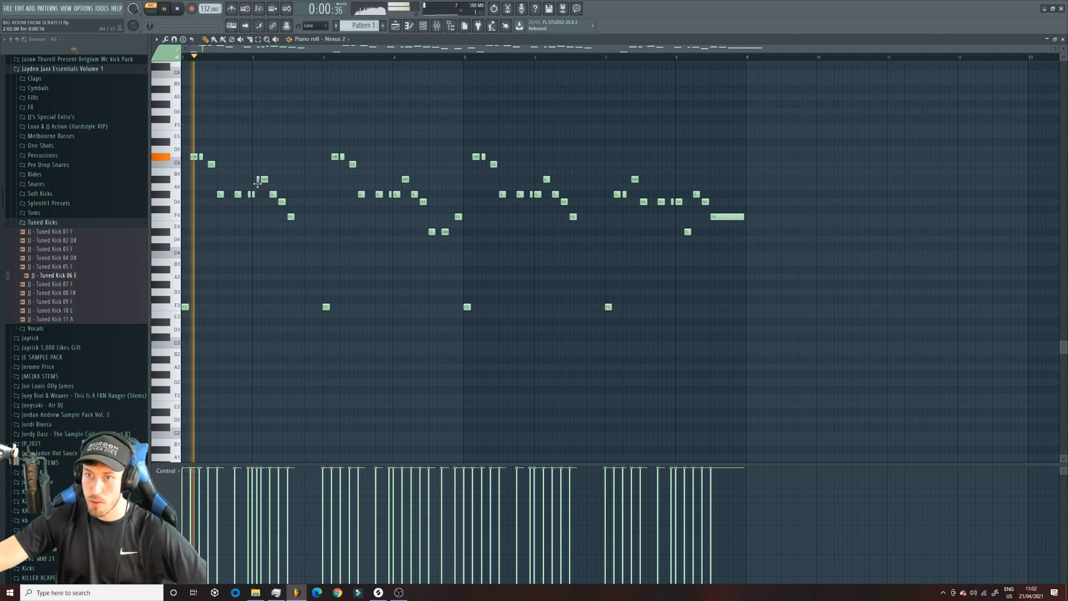
{"action": "key", "text": "space"}
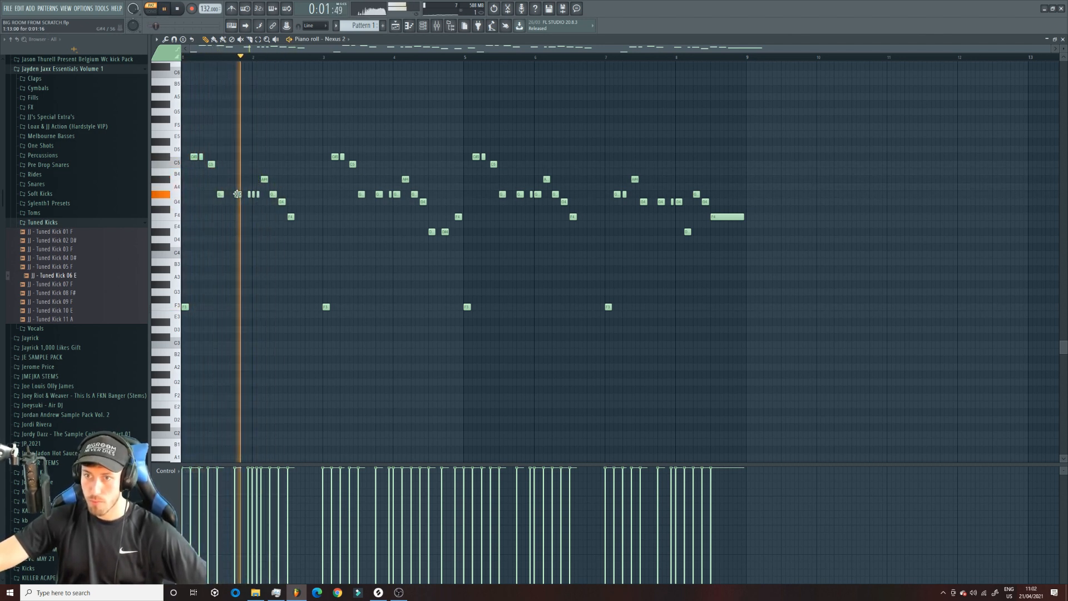
{"action": "key", "text": "space"}
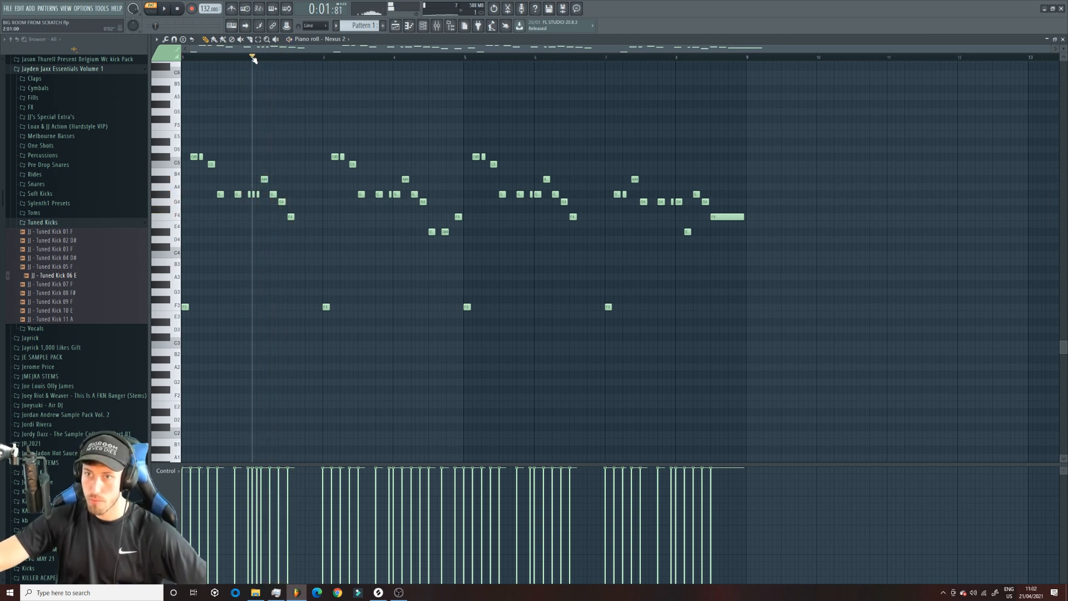
{"action": "left_click_drag", "start_coordinate": [258, 185], "coordinate": [259, 180]}
{"action": "key", "text": "space"}
{"action": "left_click", "coordinate": [204, 57]}
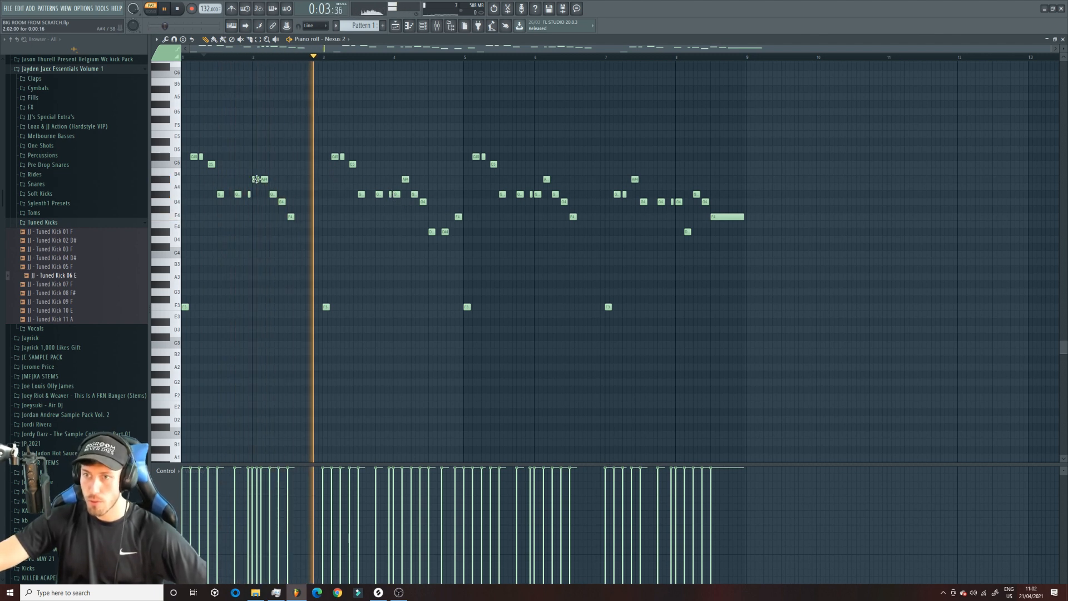
Step: Replace the second short G#4 note before bar 4 with two short A#4 notes at the start of bar 4
{"action": "right_click", "coordinate": [397, 194]}
{"action": "left_click", "coordinate": [394, 180]}
{"action": "left_click", "coordinate": [397, 180]}
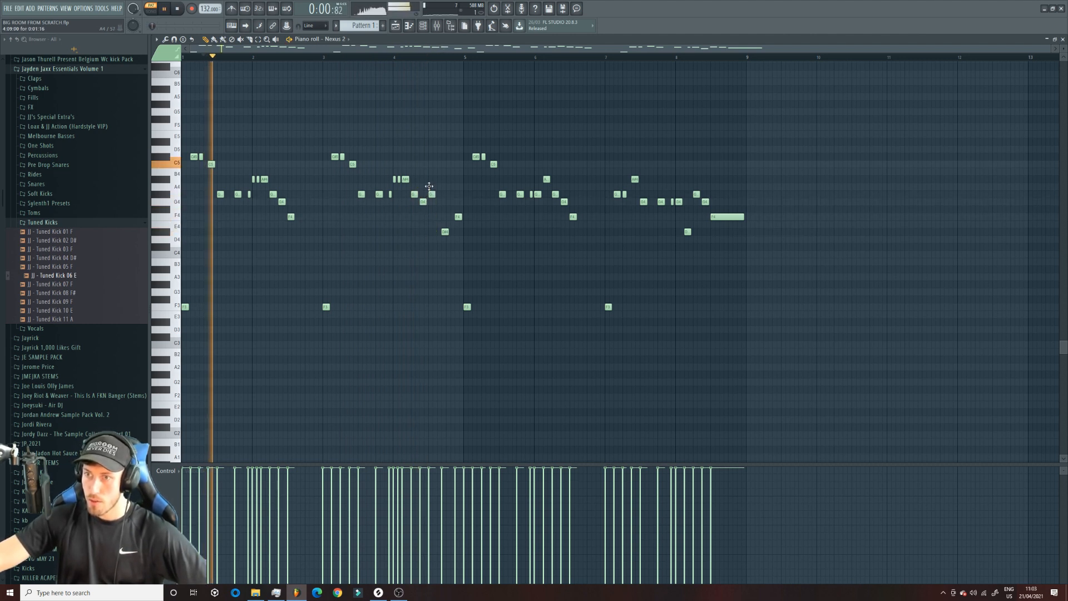
Step: Delete the last two notes of bar 4 and raise the remaining closing note to C#5
{"action": "left_click", "coordinate": [399, 57]}
{"action": "right_click", "coordinate": [446, 231]}
{"action": "right_click", "coordinate": [457, 217]}
{"action": "key", "text": "space"}
{"action": "key", "text": "space"}
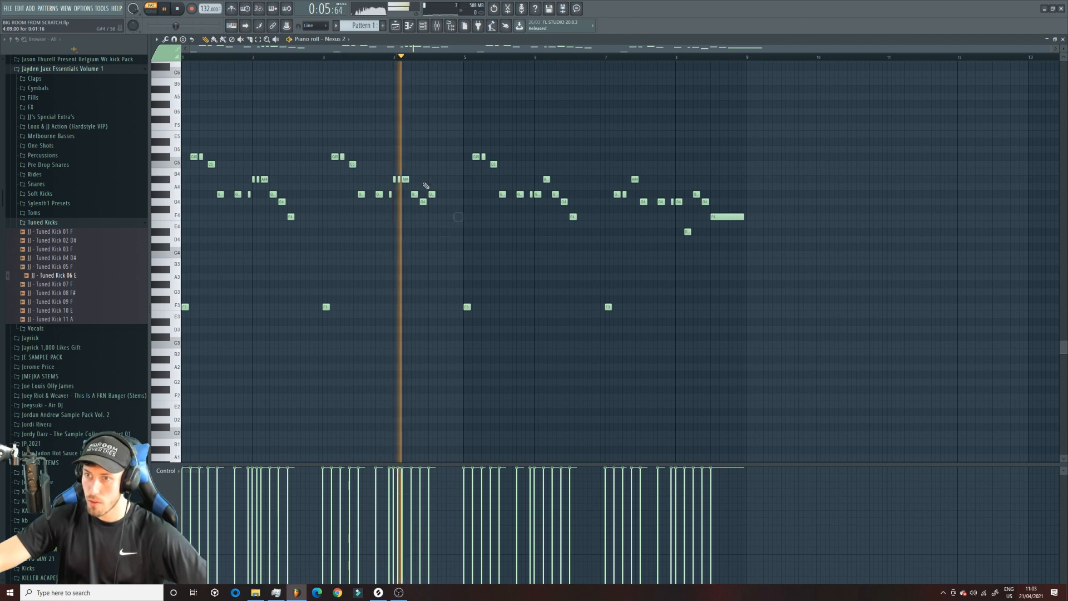
{"action": "left_click_drag", "start_coordinate": [430, 195], "coordinate": [431, 158]}
{"action": "key", "text": "space"}
{"action": "key", "text": "space"}
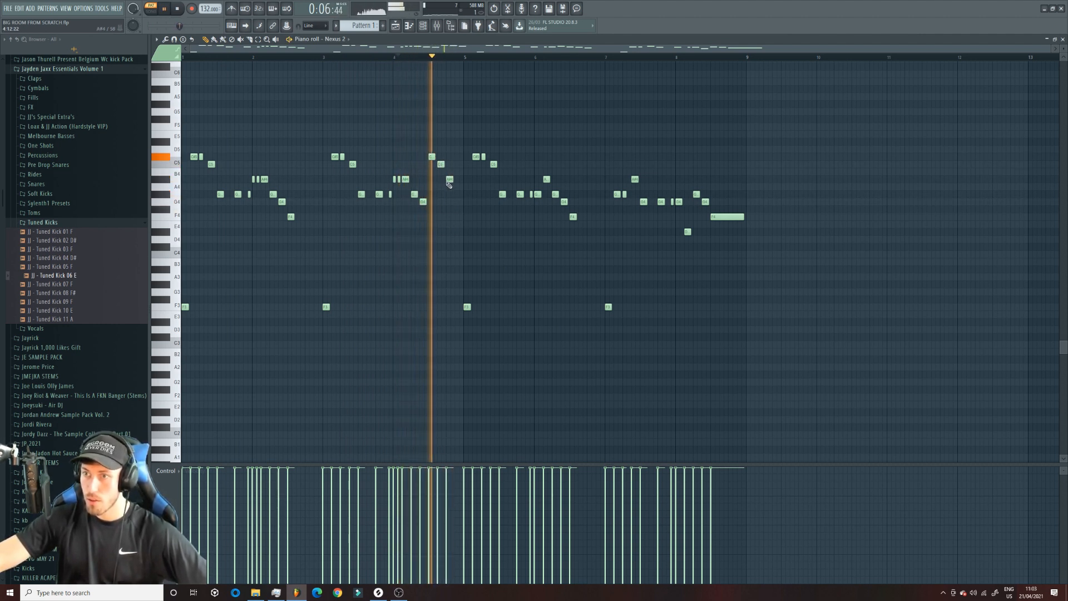
Step: Try extending the end of bar 4 with a C#5 note followed by a C5 note
{"action": "left_click", "coordinate": [450, 179]}
{"action": "right_click", "coordinate": [441, 164]}
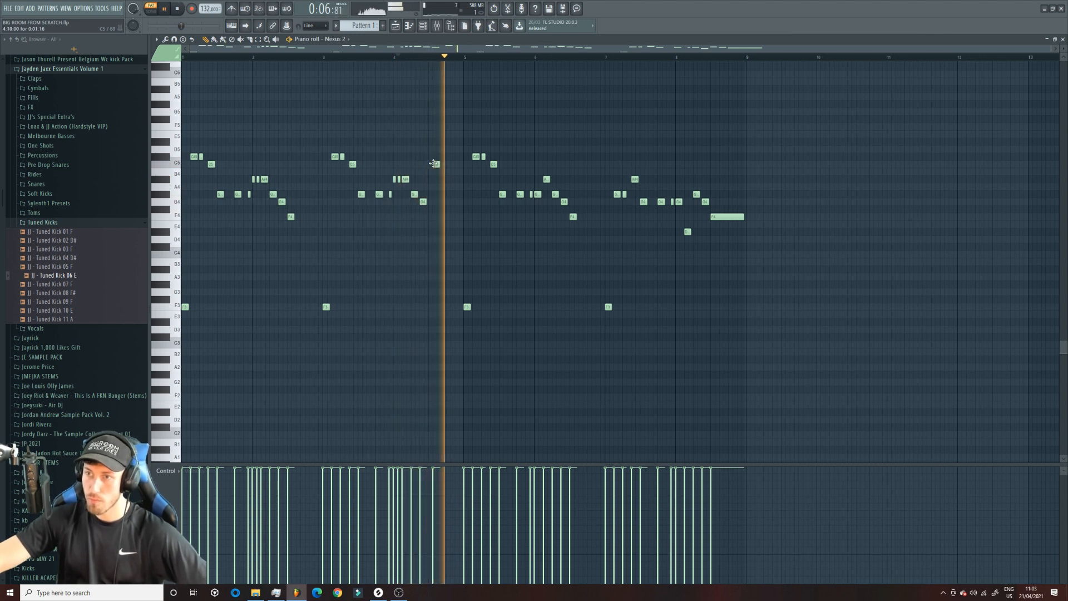
{"action": "left_click", "coordinate": [445, 156]}
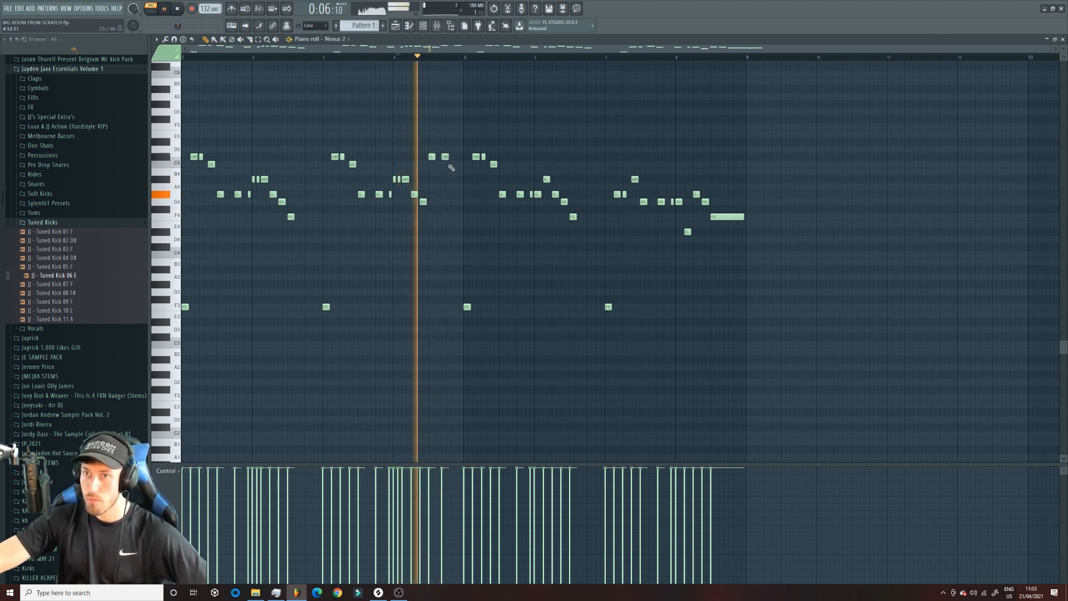
{"action": "left_click", "coordinate": [458, 165]}
Step: Try lowering the first C#5 note of bar 3 to A#4, and undo the move
{"action": "left_click_drag", "start_coordinate": [315, 58], "coordinate": [273, 57]}
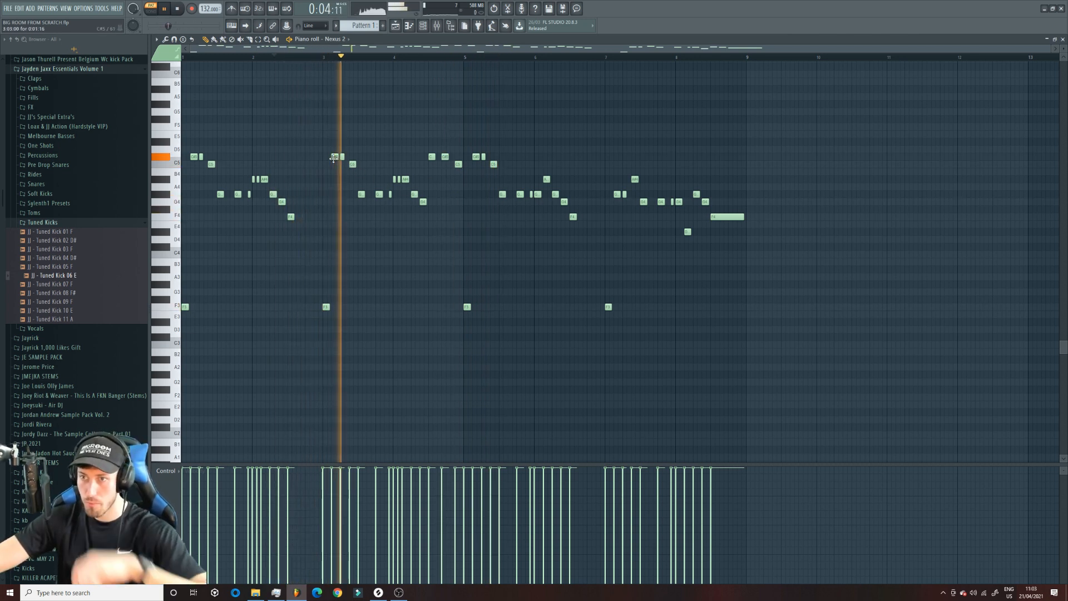
{"action": "left_click_drag", "start_coordinate": [334, 156], "coordinate": [332, 180]}
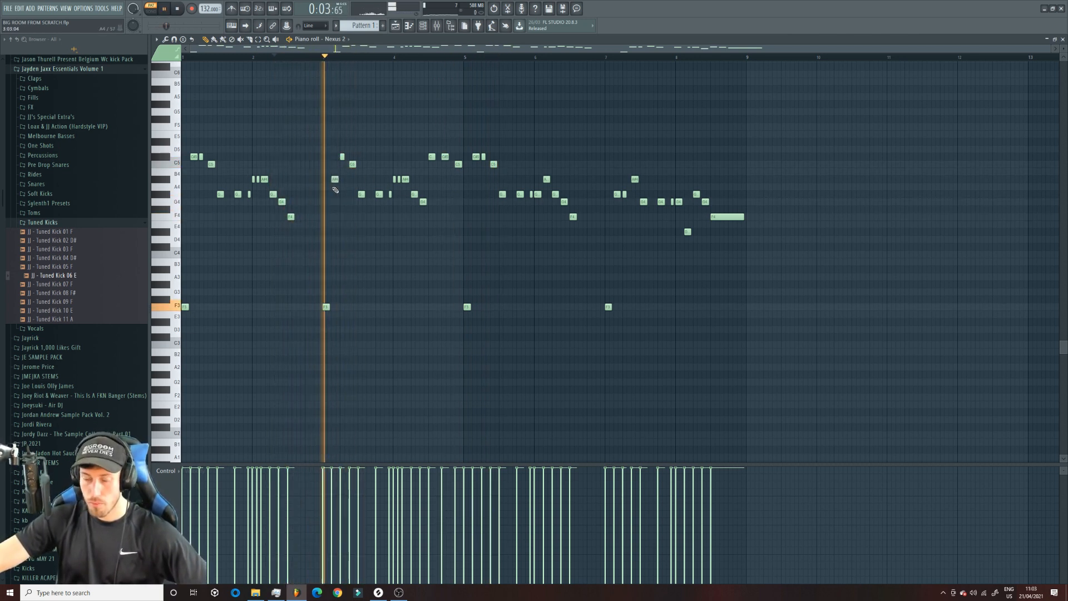
{"action": "key", "text": "ctrl+z"}
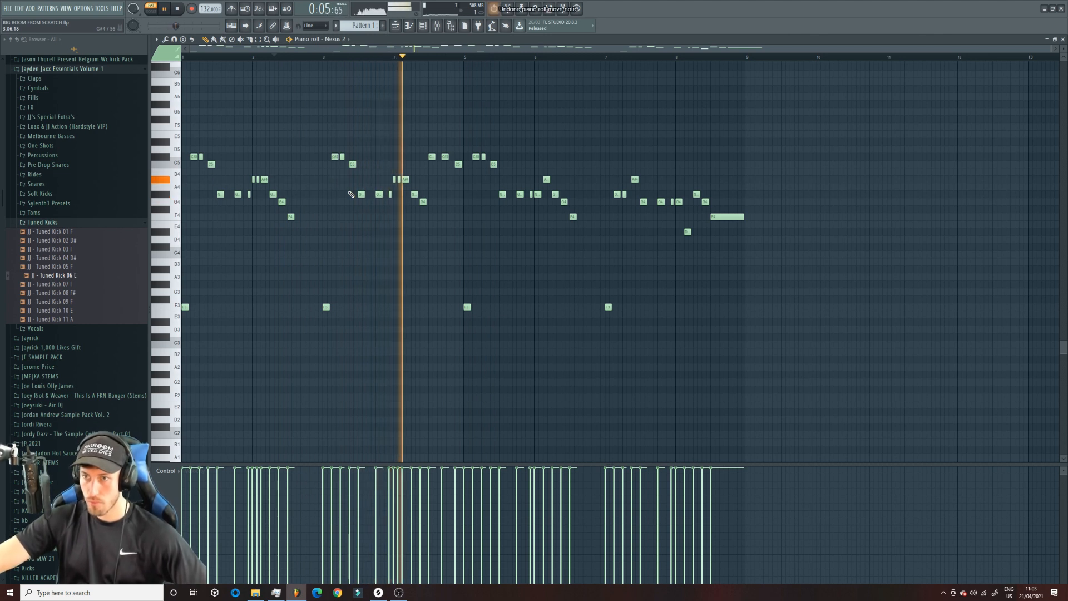
Step: Lower the first C#5 note near the end of bar 4 to F4 and delete the two high notes after it
{"action": "left_click_drag", "start_coordinate": [432, 157], "coordinate": [429, 220]}
{"action": "right_click", "coordinate": [458, 165]}
{"action": "right_click", "coordinate": [445, 157]}
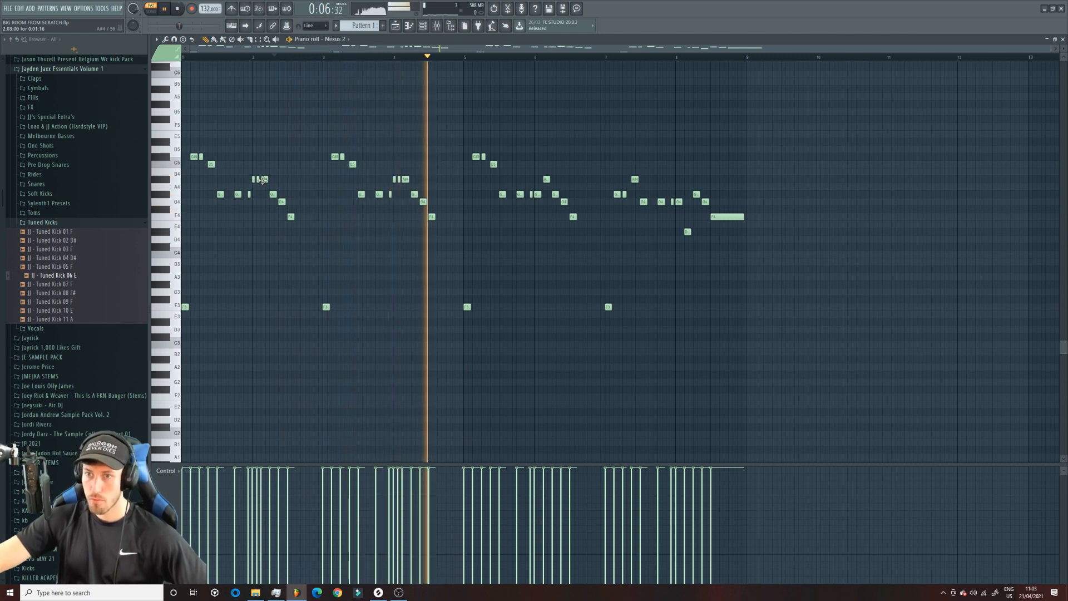
Step: Play the melody from about bar 2 and raise the short G#4 note at the start of bar 6 to A#4
{"action": "left_click", "coordinate": [248, 55]}
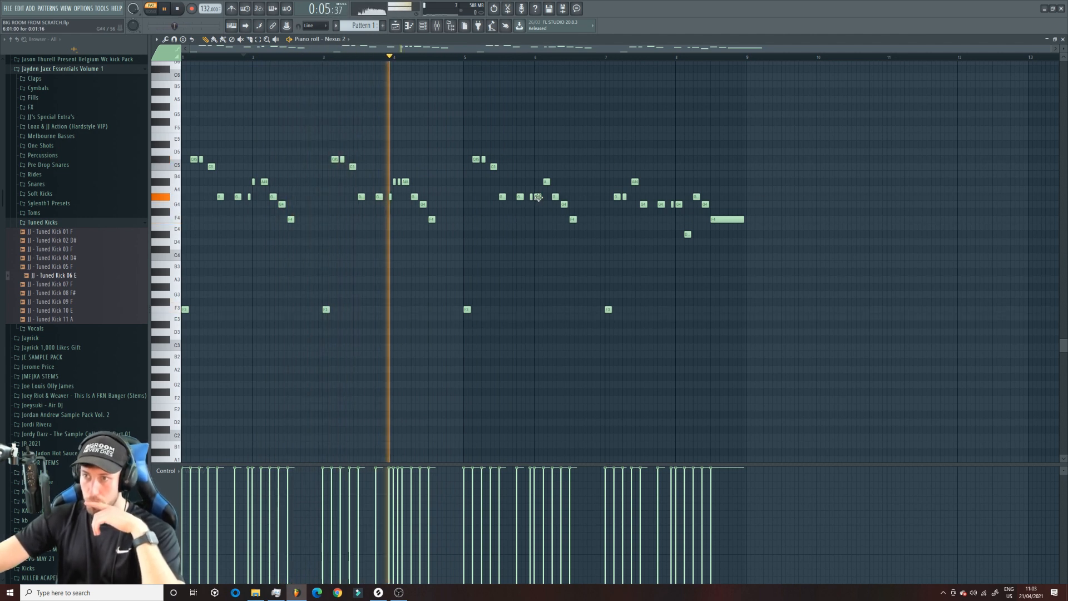
{"action": "left_click_drag", "start_coordinate": [535, 196], "coordinate": [535, 181]}
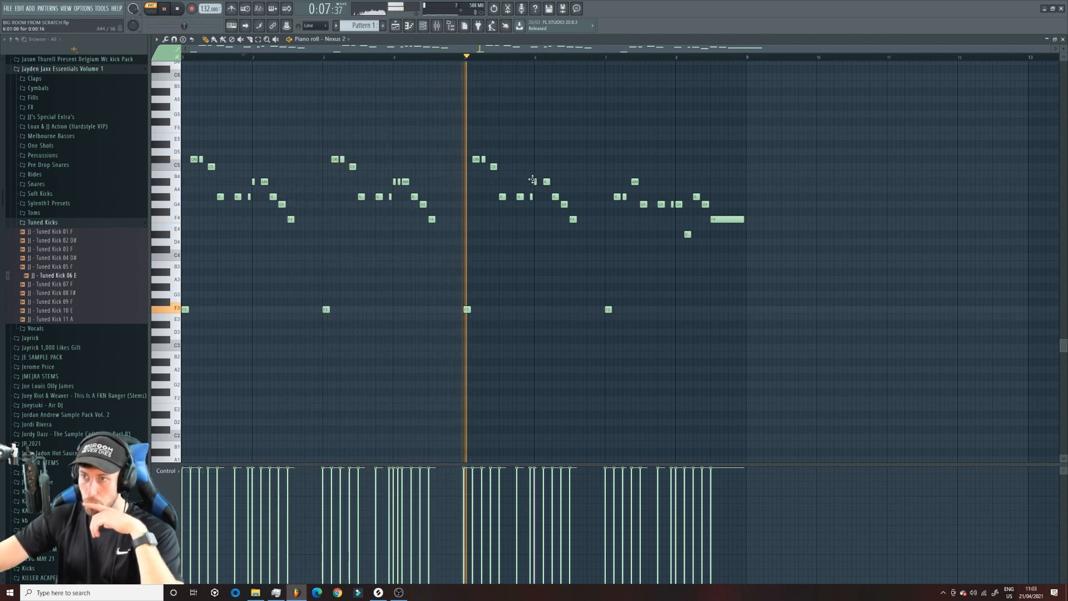
Step: Delete the F4 note closing bar 4, try raising the preceding G4 note to A#4, and undo that move
{"action": "left_click", "coordinate": [353, 57]}
{"action": "right_click", "coordinate": [432, 219]}
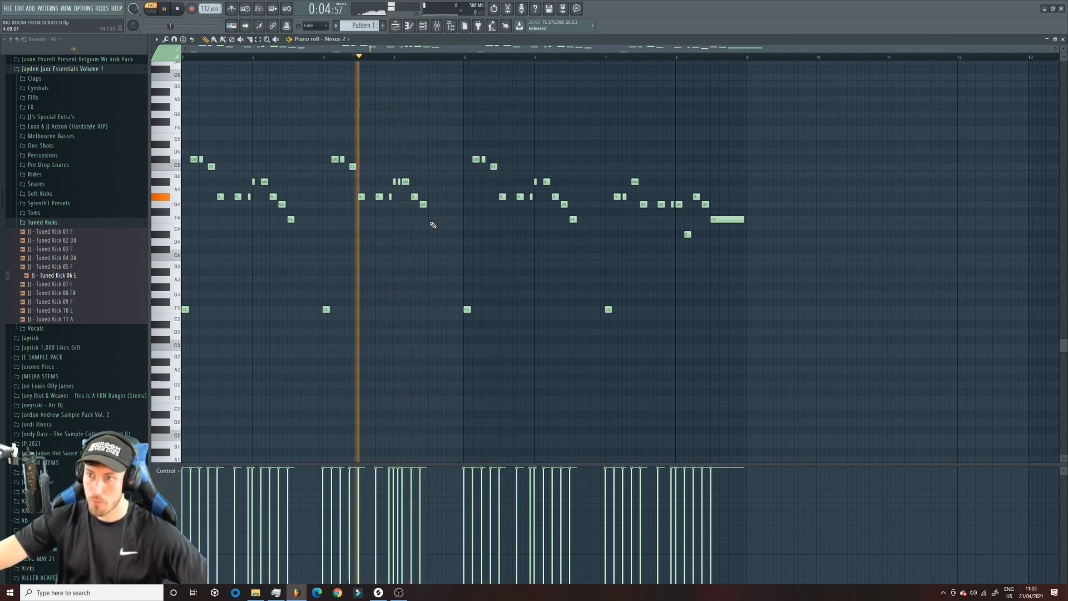
{"action": "left_click_drag", "start_coordinate": [423, 204], "coordinate": [423, 182]}
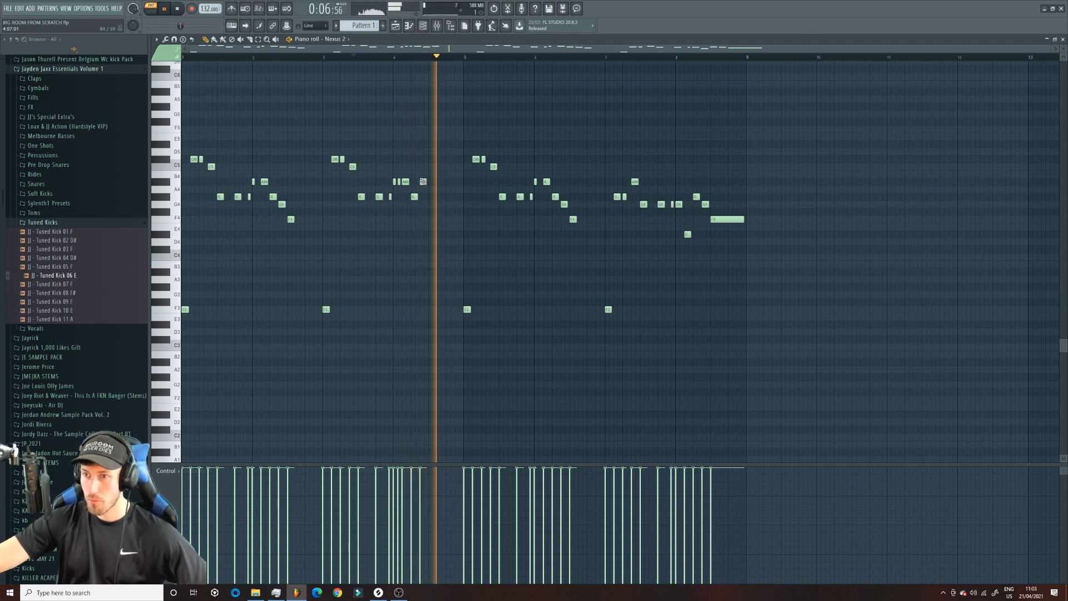
{"action": "key", "text": "ctrl+z"}
Step: Play the arrangement in Song mode and add a second short A#4 note at the start of bar 2 in the lead
{"action": "key", "text": "F5"}
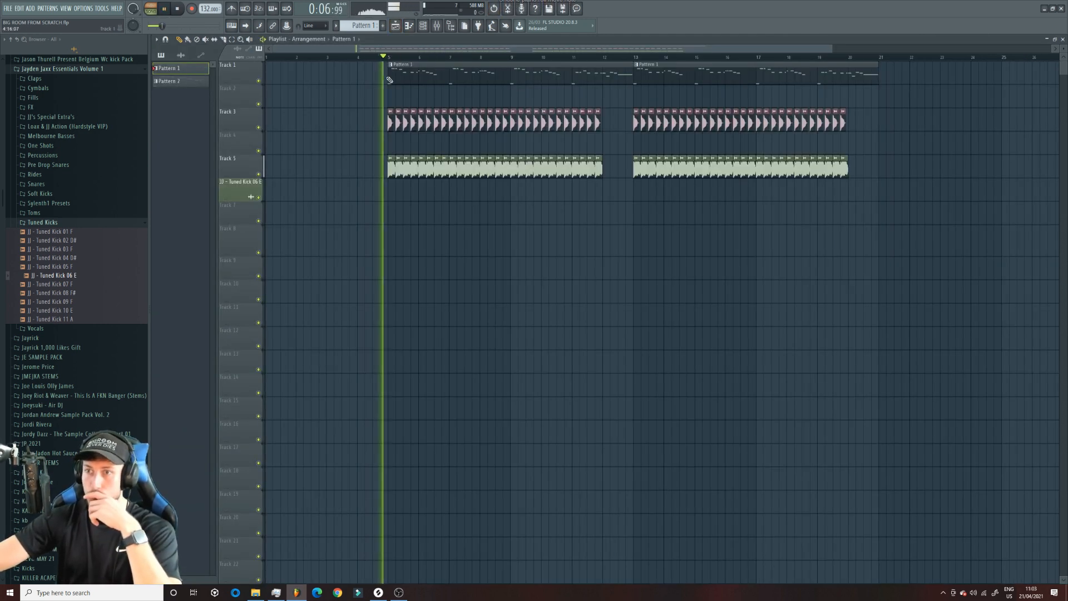
{"action": "key", "text": "l"}
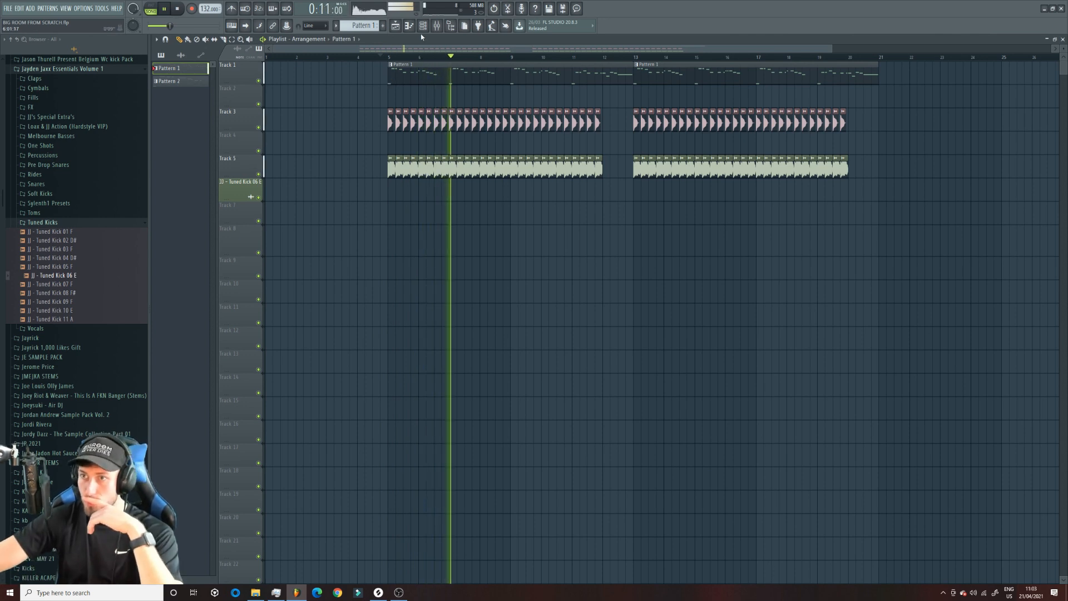
{"action": "key", "text": "F7"}
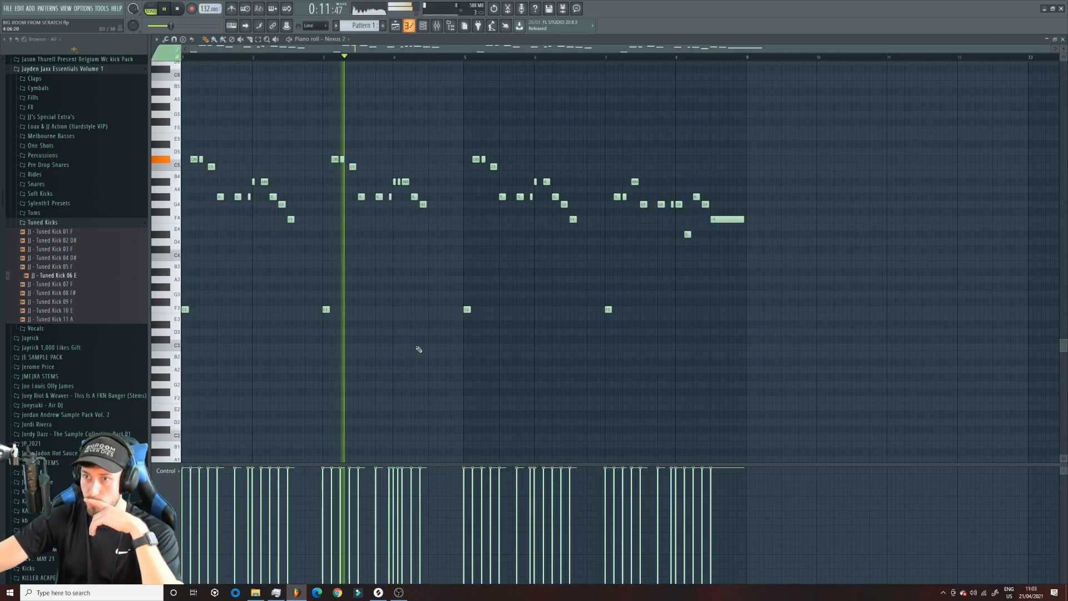
{"action": "left_click", "coordinate": [257, 182]}
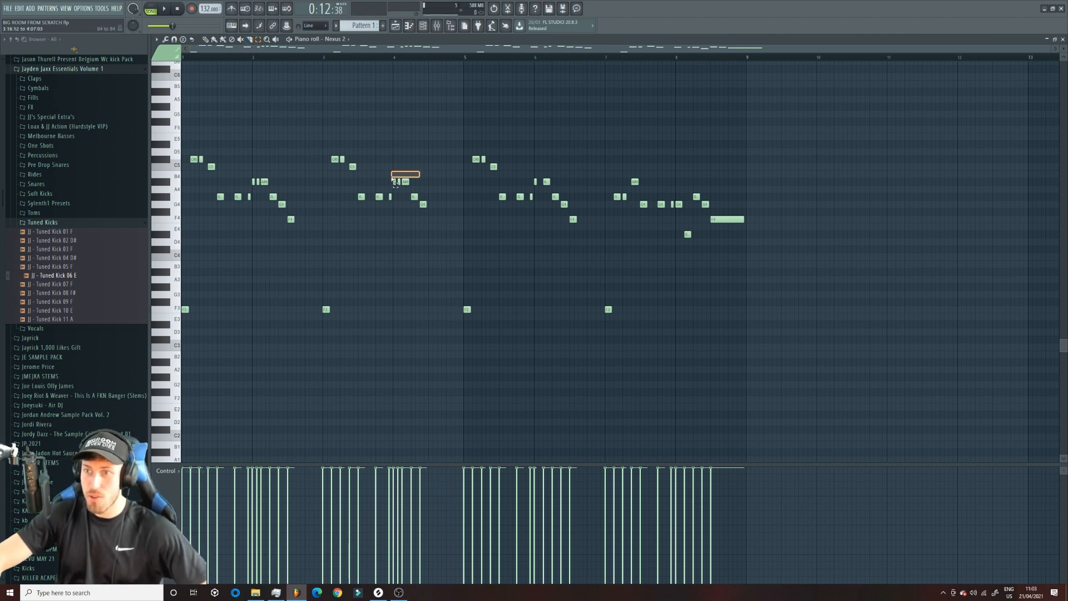
Step: Try the three selected A#4 notes at the start of bar 4 at other pitches, replaying the passage for each
{"action": "key", "text": "space"}
{"action": "left_click", "coordinate": [214, 40]}
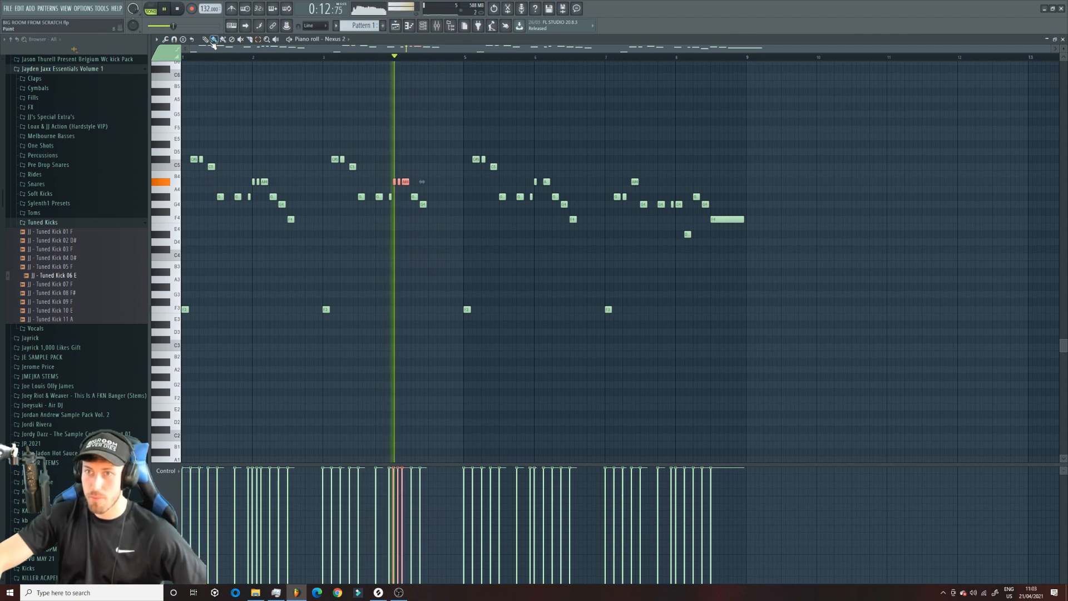
{"action": "key", "text": "space"}
{"action": "key", "text": "space"}
{"action": "key", "text": "space"}
{"action": "key", "text": "space"}
{"action": "left_click_drag", "start_coordinate": [403, 183], "coordinate": [405, 227]}
{"action": "key", "text": "space"}
{"action": "key", "text": "space"}
{"action": "key", "text": "space"}
{"action": "key", "text": "space"}
{"action": "key", "text": "ctrl+z"}
{"action": "key", "text": "space"}
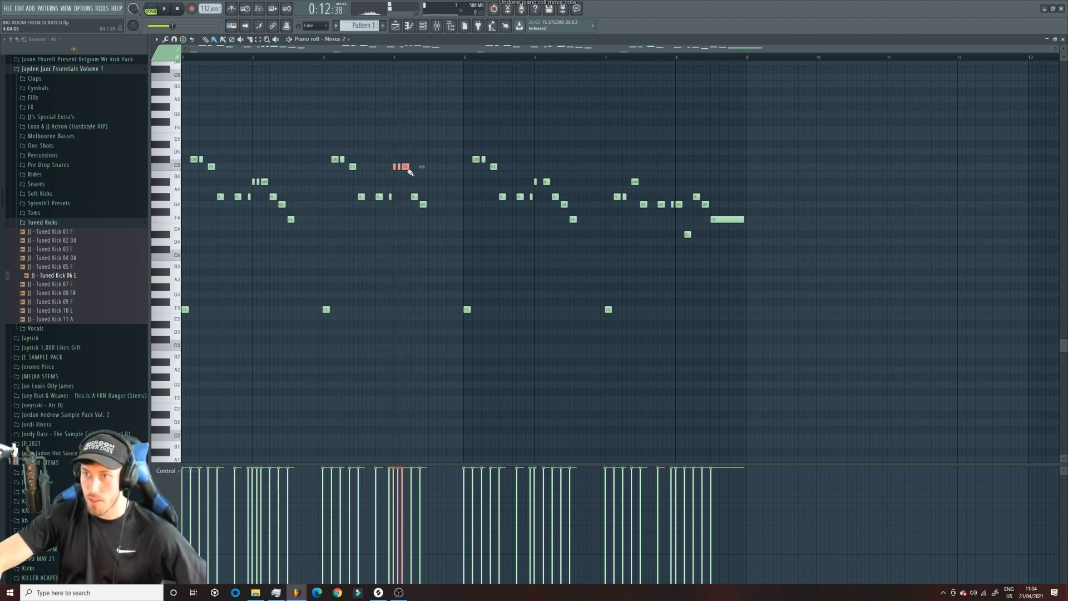
Step: Move the three selected notes at the start of bar 4 to G4 and add two F4 notes after the phrase
{"action": "left_click_drag", "start_coordinate": [405, 204], "coordinate": [405, 207]}
{"action": "key", "text": "space"}
{"action": "key", "text": "space"}
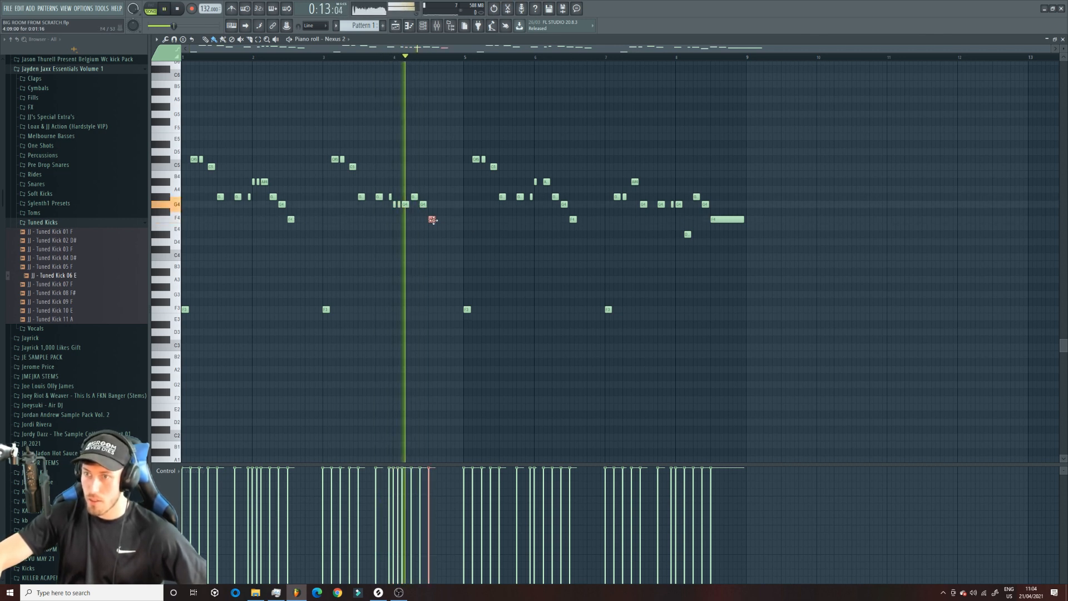
{"action": "left_click", "coordinate": [445, 219]}
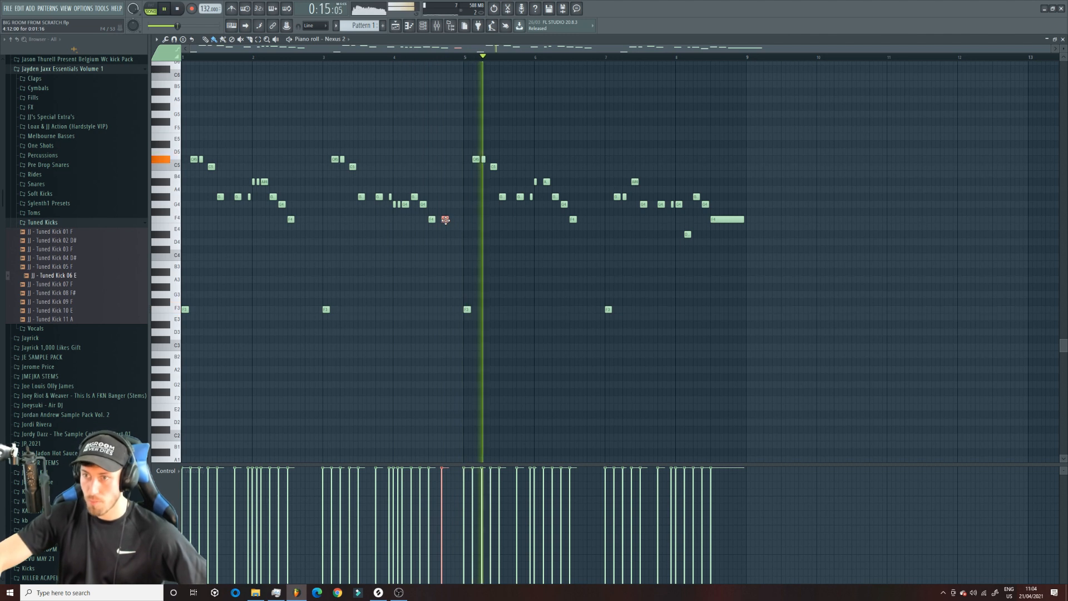
{"action": "key", "text": "F6"}
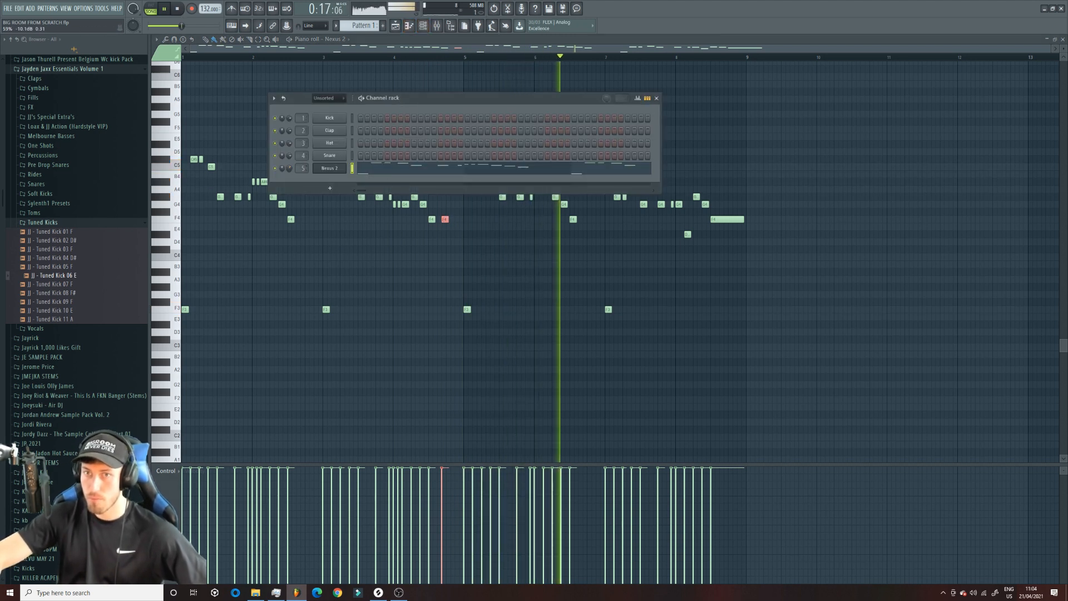
{"action": "key", "text": "F6"}
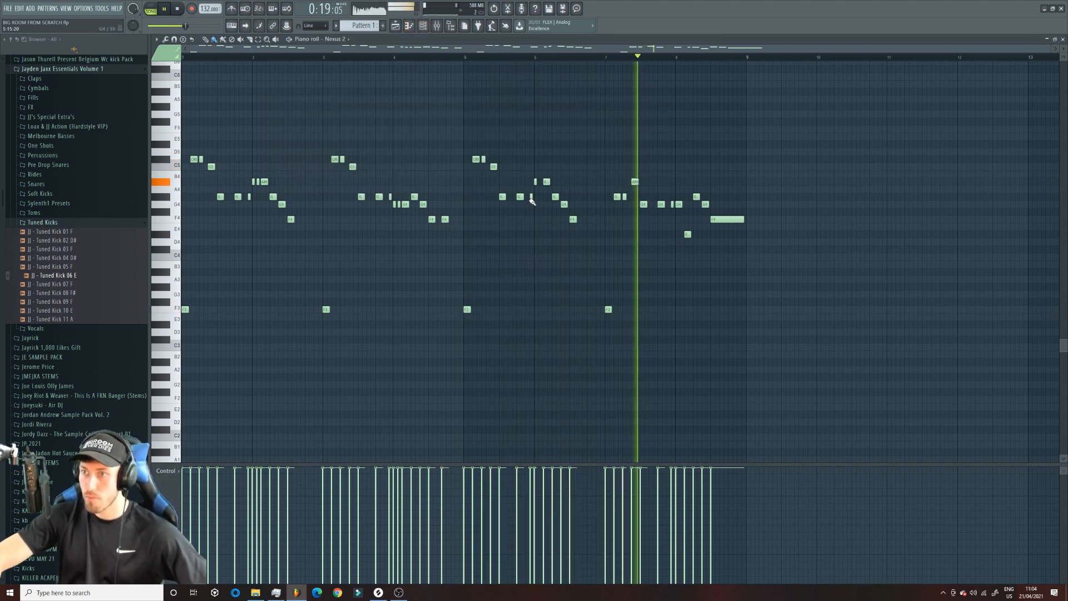
Step: Add a second short A#4 note at the start of bar 6 and split the G4 note opening bar 8 into two short notes, replaying the phrase
{"action": "left_click", "coordinate": [540, 182]}
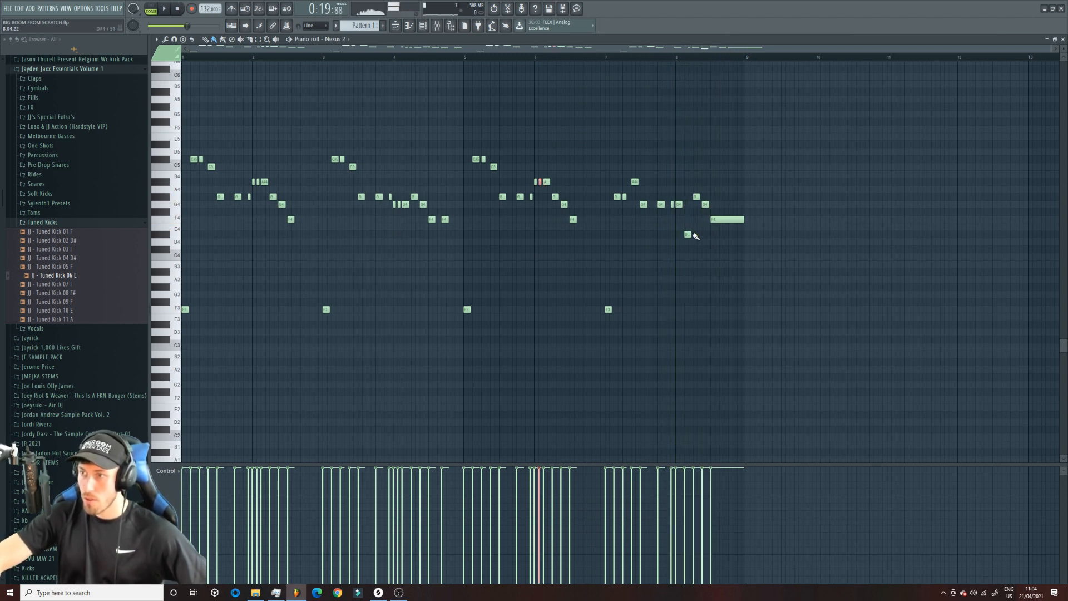
{"action": "right_click", "coordinate": [678, 205]}
{"action": "key", "text": "space"}
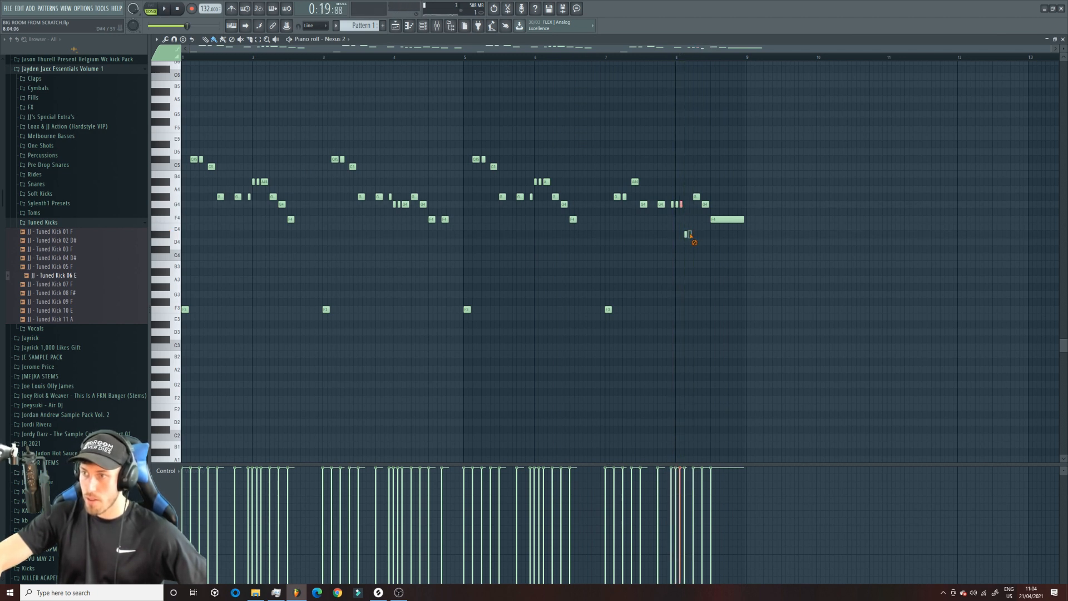
{"action": "key", "text": "space"}
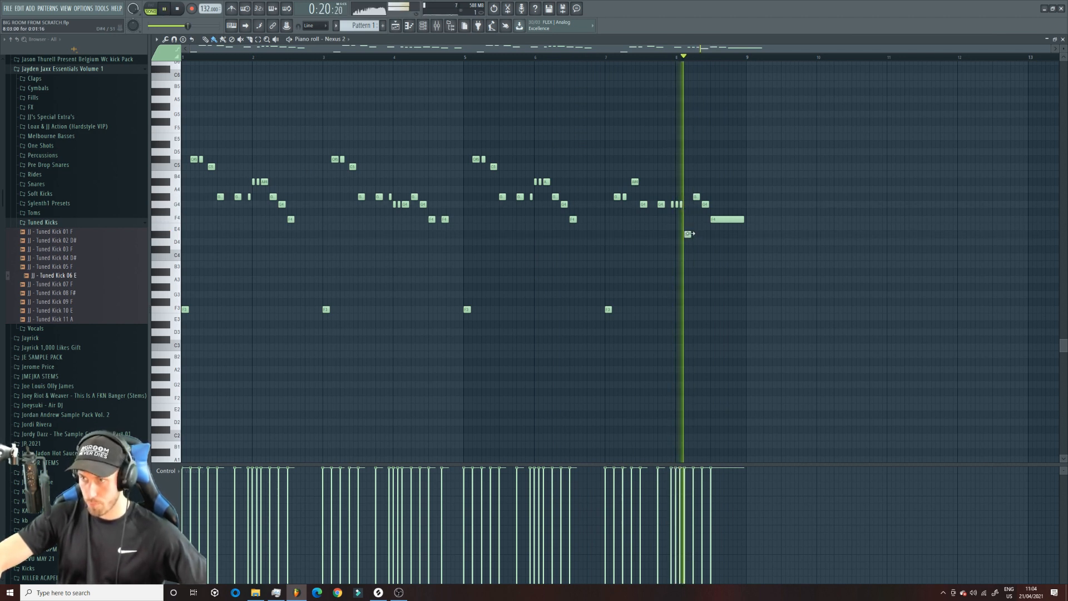
{"action": "key", "text": "space"}
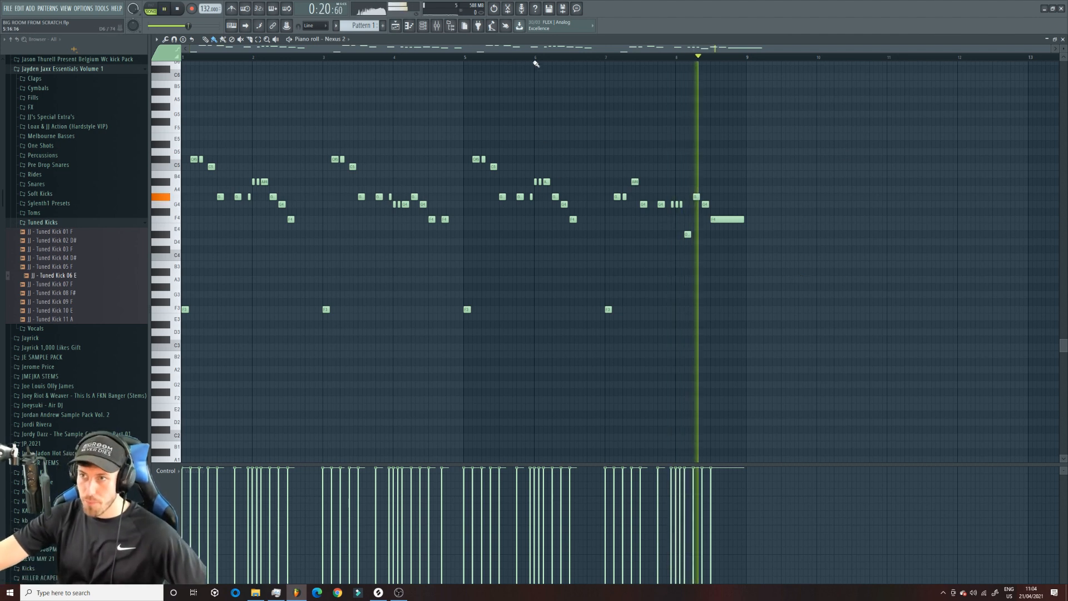
Step: Adjust the Nexus 2 channel's volume during playback, then save the project and stop playback
{"action": "key", "text": "F6"}
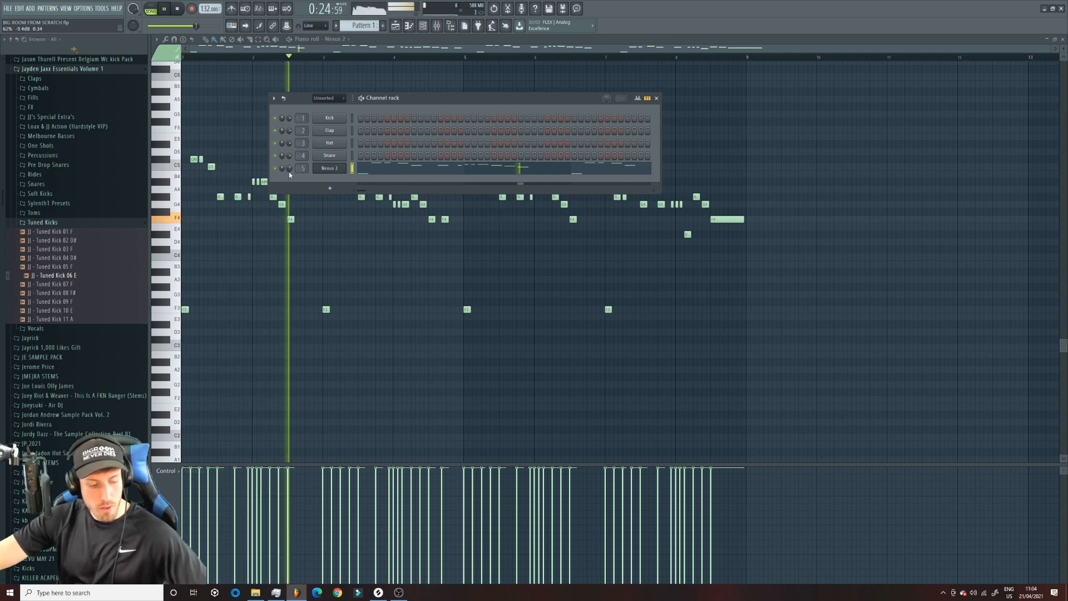
{"action": "left_click_drag", "start_coordinate": [289, 172], "coordinate": [289, 173]}
{"action": "key", "text": "ctrl+s"}
{"action": "key", "text": "space"}
{"action": "key", "text": "F6"}
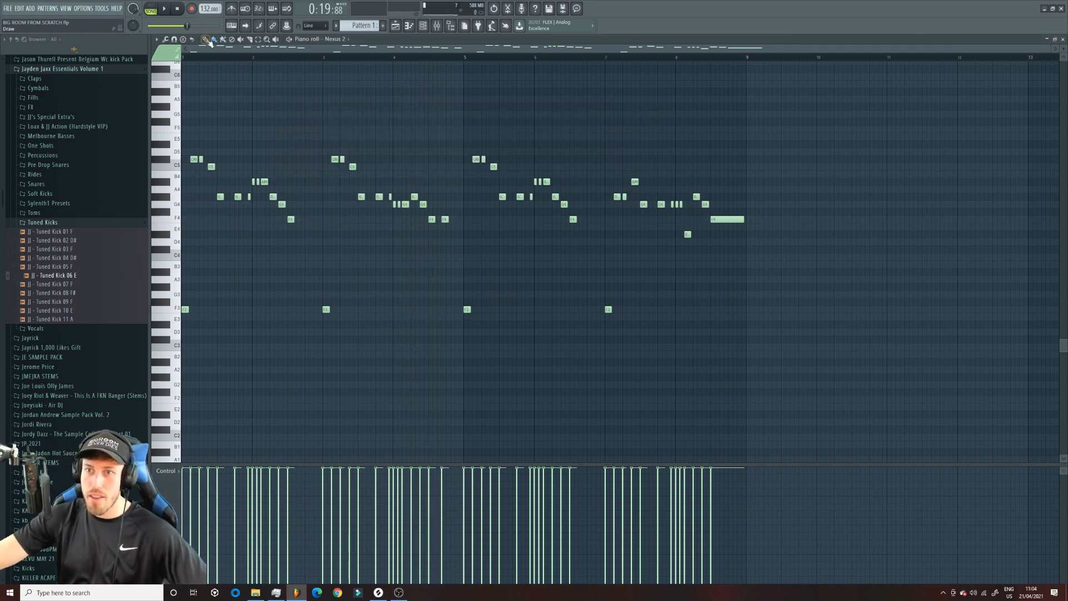
Step: Insert ArtsAcoustic Reverb on the LEAD MAIN BUS mixer track and load its W&W Reverb preset
{"action": "left_click", "coordinate": [426, 28]}
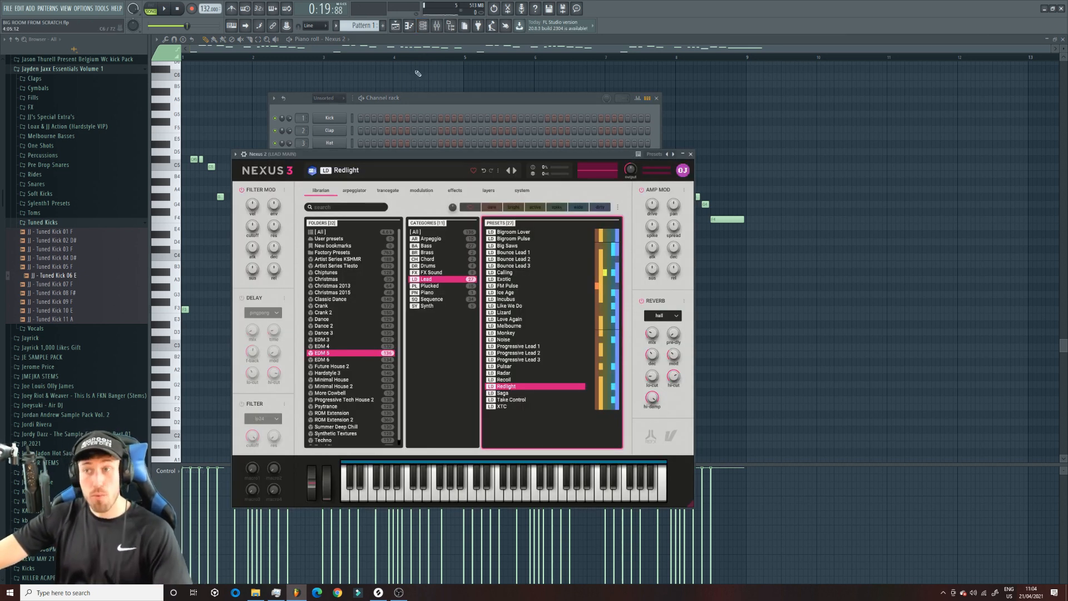
{"action": "left_click", "coordinate": [438, 26]}
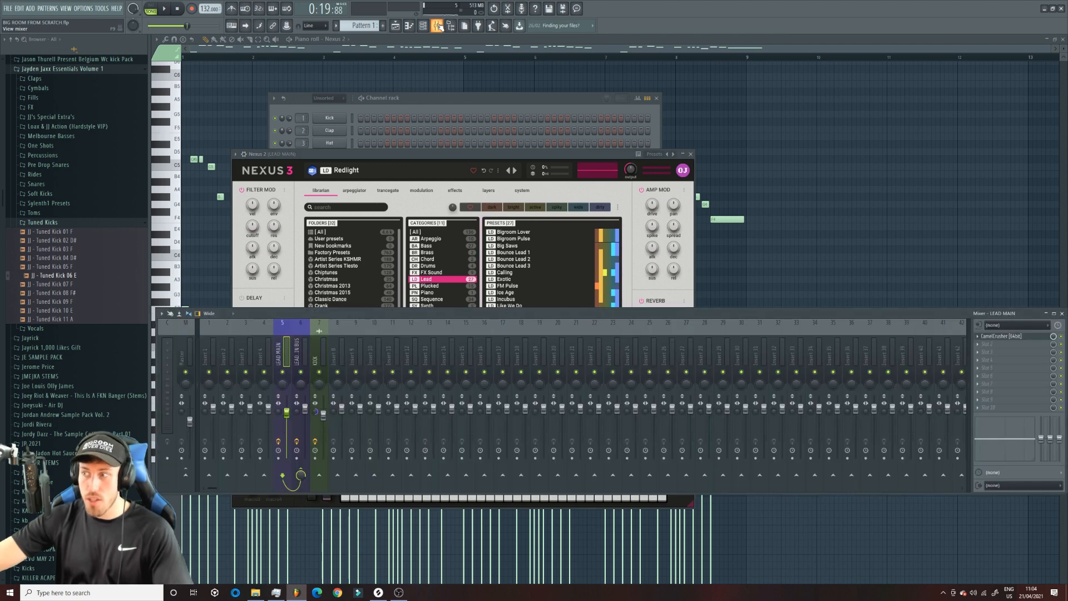
{"action": "left_click", "coordinate": [299, 342]}
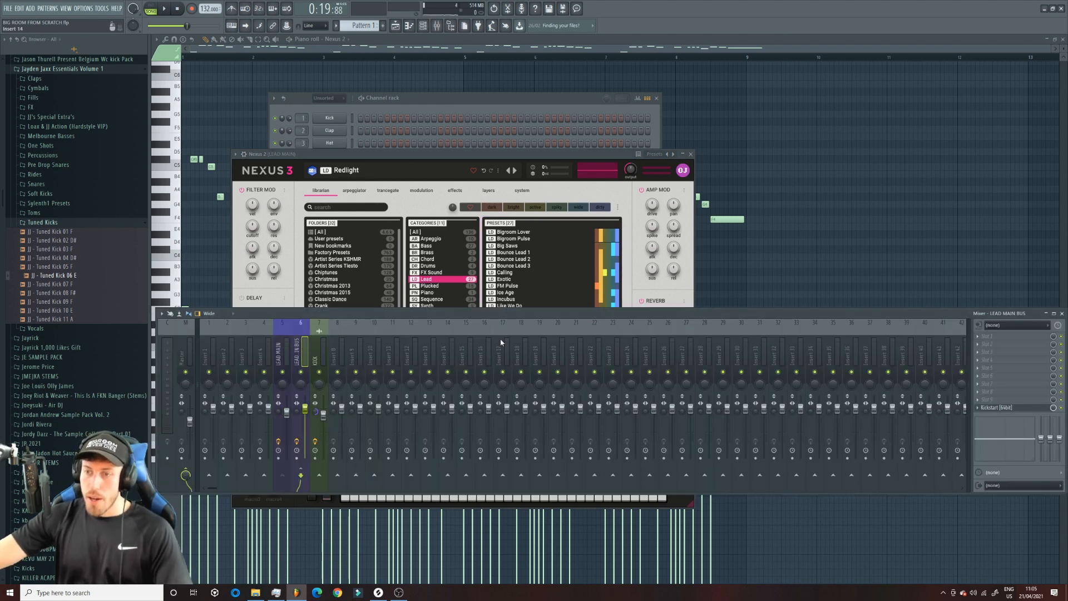
{"action": "left_click", "coordinate": [996, 344]}
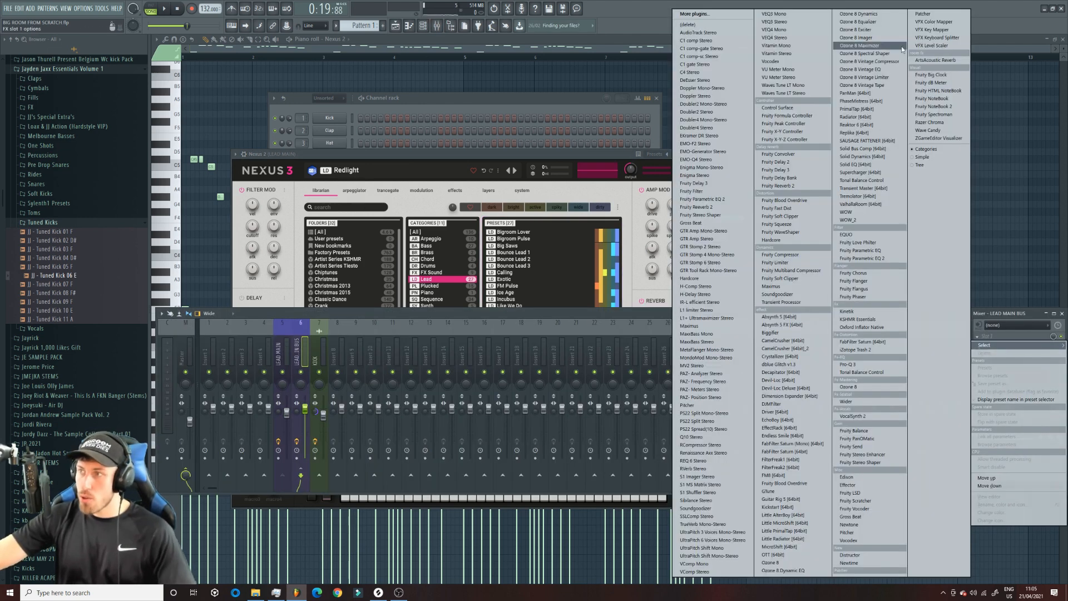
{"action": "left_click", "coordinate": [937, 61]}
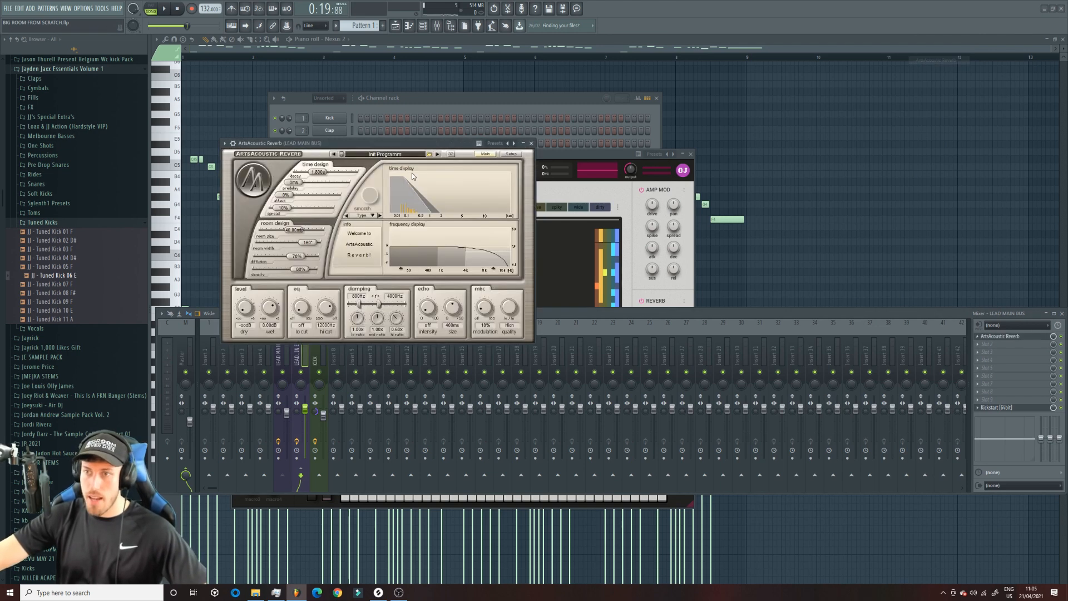
{"action": "left_click", "coordinate": [431, 155]}
{"action": "left_click", "coordinate": [443, 162]}
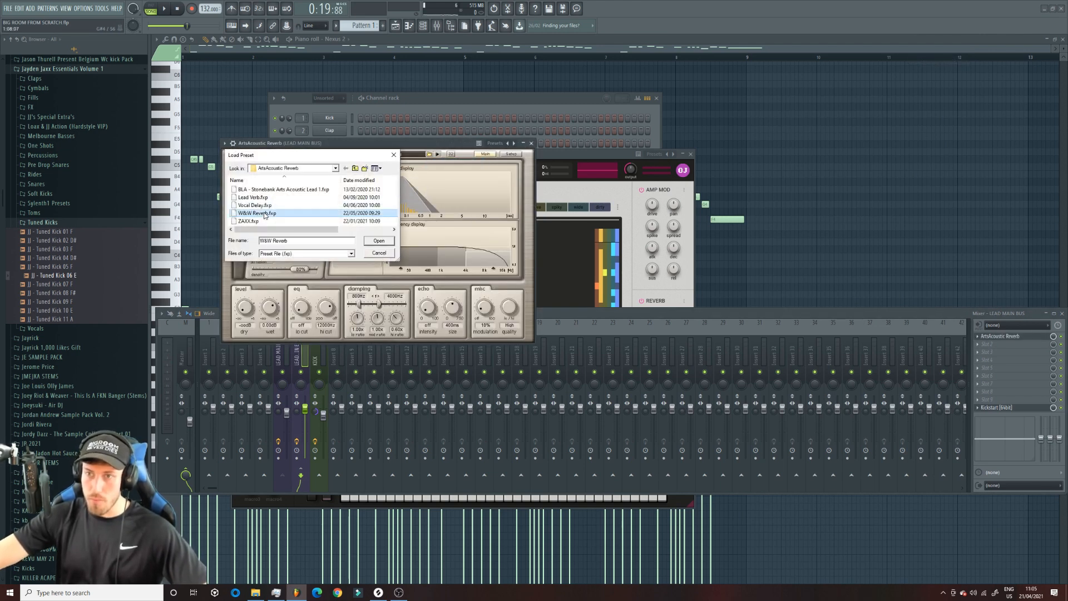
{"action": "double_click", "coordinate": [264, 215]}
Step: Loop the lead in Pattern mode and turn down the mix of the hall reverb inside the Nexus synth
{"action": "left_click", "coordinate": [154, 7]}
{"action": "key", "text": "space"}
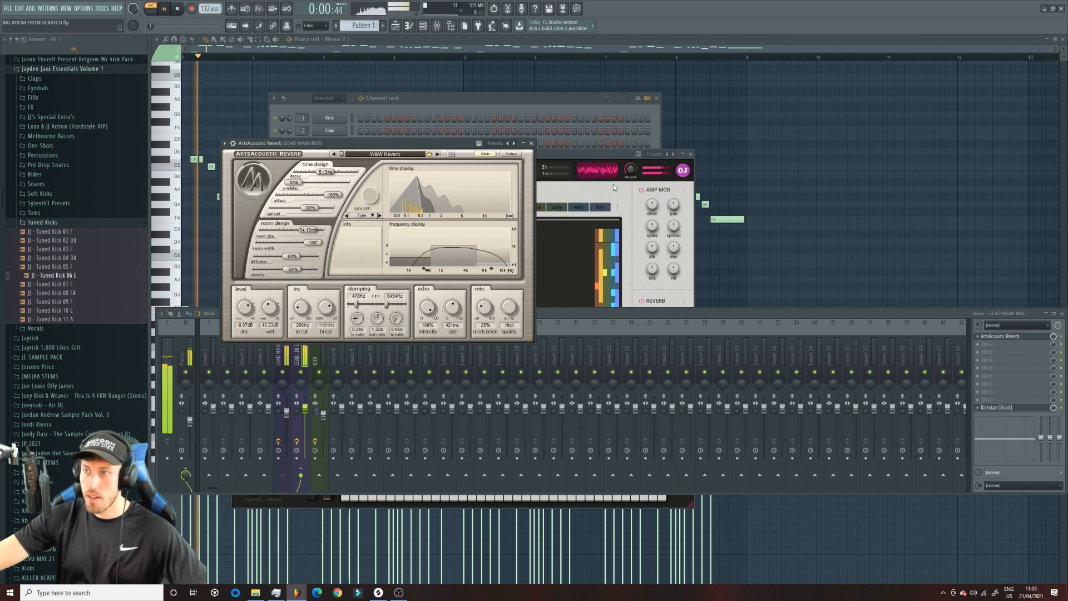
{"action": "key", "text": "space"}
{"action": "left_click", "coordinate": [618, 207]}
{"action": "left_click_drag", "start_coordinate": [652, 335], "coordinate": [655, 490]}
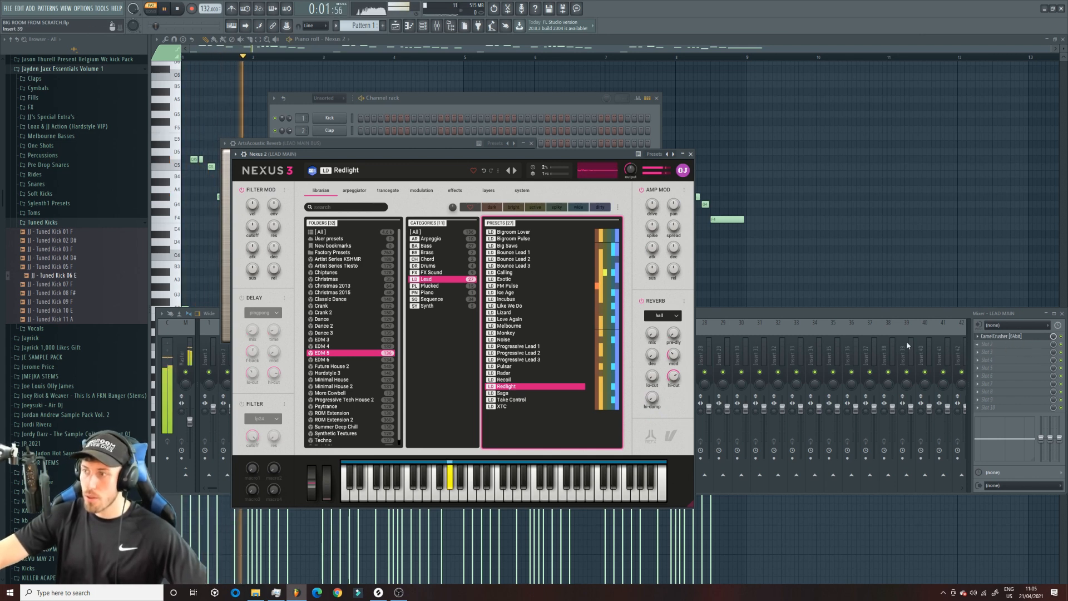
{"action": "left_click", "coordinate": [746, 327]}
{"action": "key", "text": "space"}
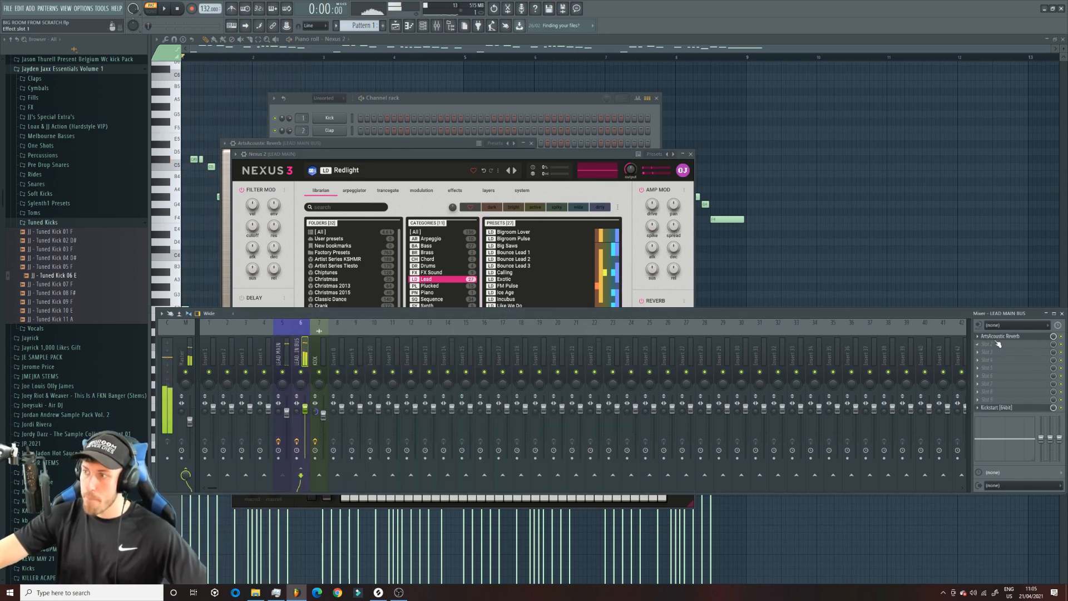
Step: Add a Fruity peak controller above the reverb on LEAD MAIN BUS and link the reverb slot's mix level to its Peak output through another mapping formula
{"action": "left_click", "coordinate": [995, 344]}
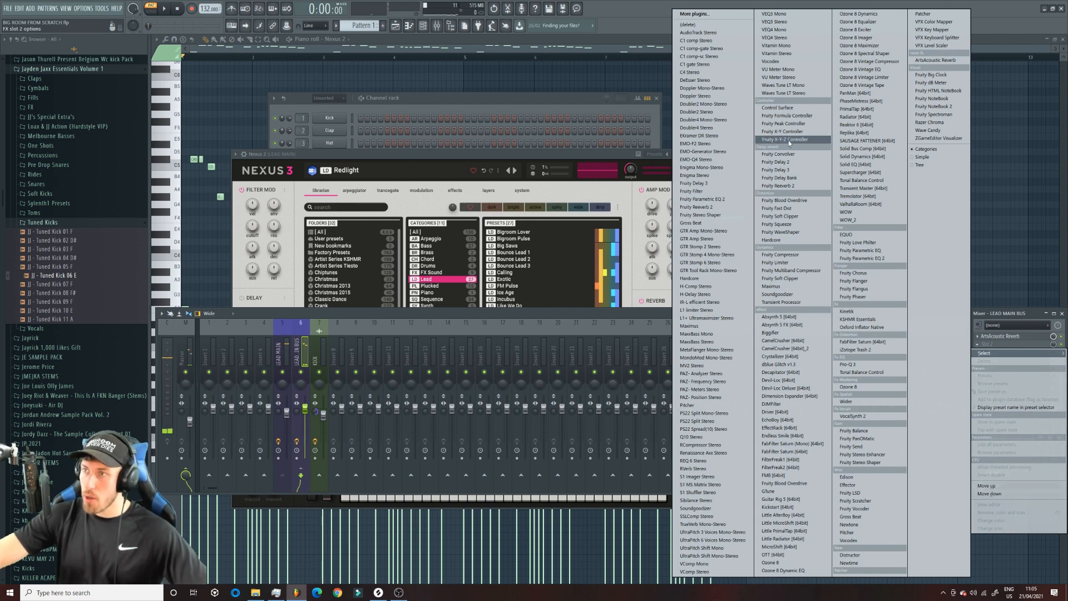
{"action": "left_click", "coordinate": [789, 124]}
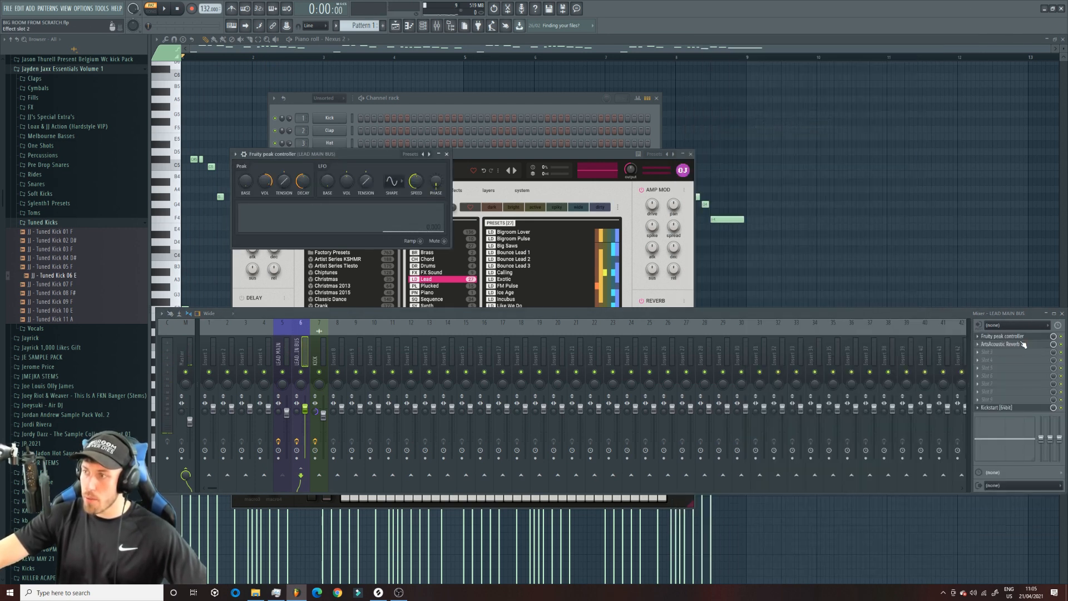
{"action": "right_click", "coordinate": [1053, 347]}
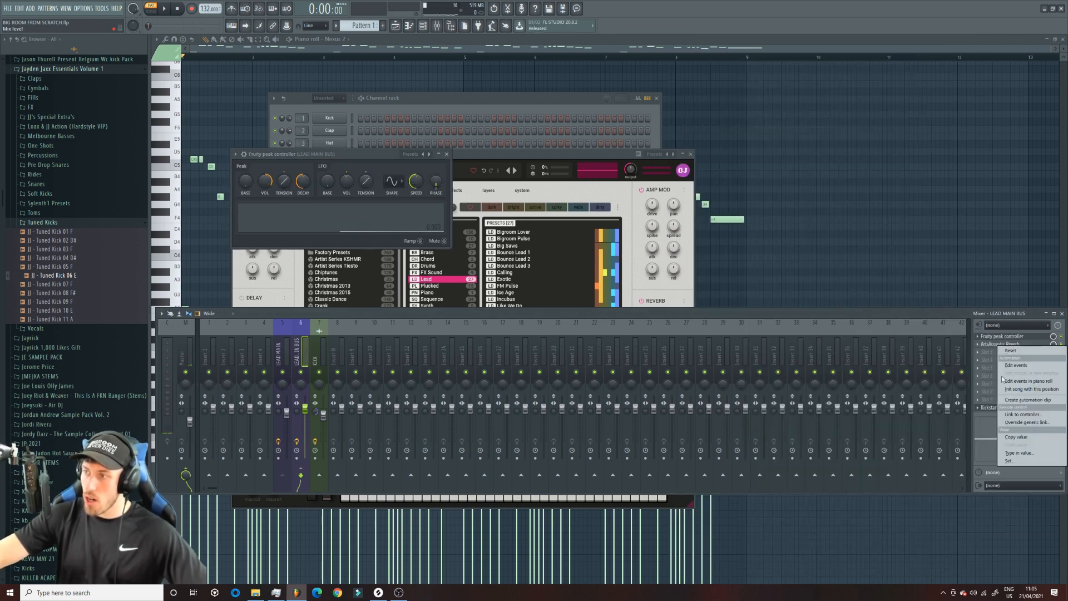
{"action": "left_click", "coordinate": [1024, 415]}
{"action": "left_click", "coordinate": [531, 276]}
{"action": "left_click", "coordinate": [548, 310]}
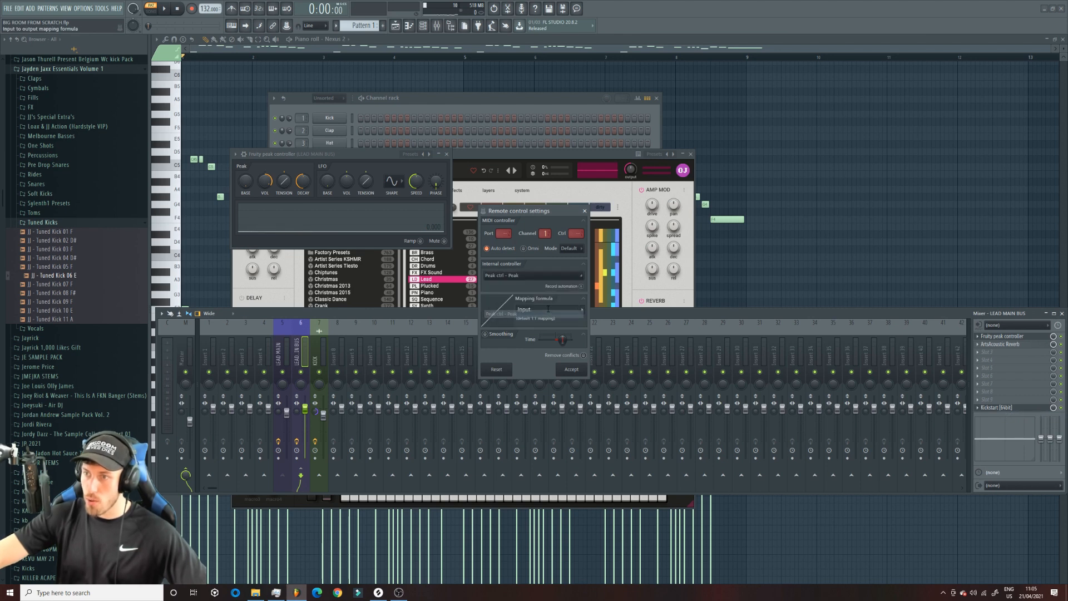
{"action": "left_click", "coordinate": [582, 310]}
{"action": "left_click", "coordinate": [601, 334]}
{"action": "left_click", "coordinate": [571, 368]}
Step: Raise the peak controller's Decay to maximum while the lead pattern plays
{"action": "key", "text": "space"}
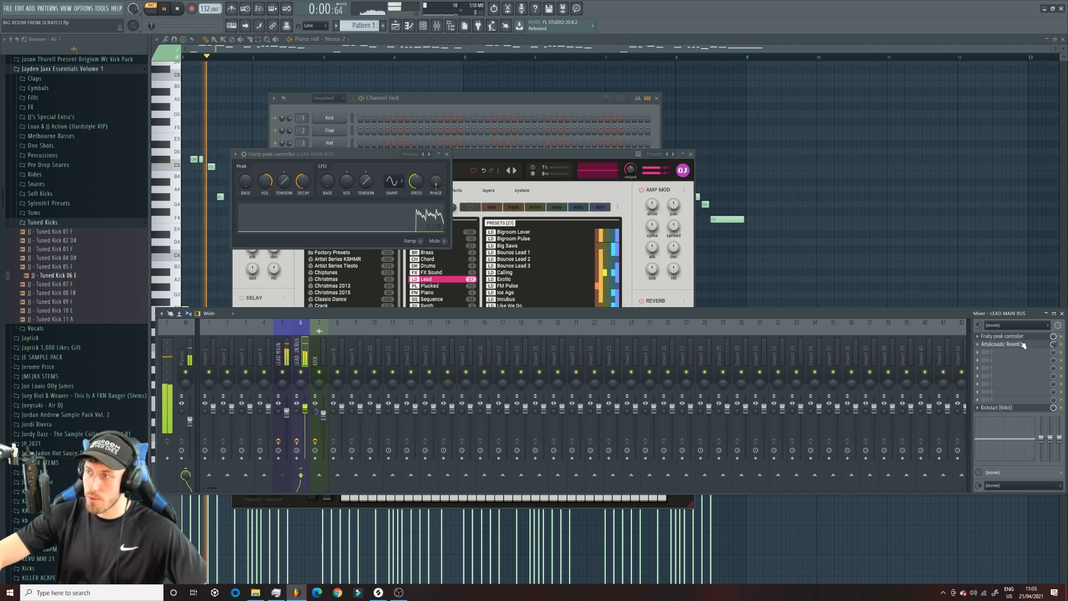
{"action": "left_click", "coordinate": [1021, 337]}
{"action": "left_click", "coordinate": [1021, 337]}
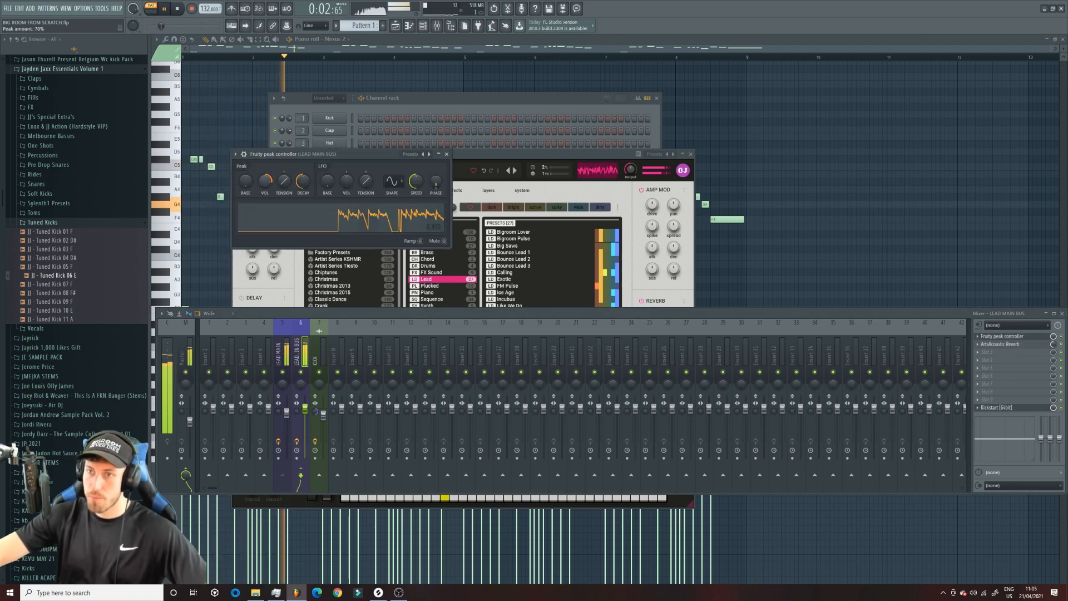
{"action": "left_click_drag", "start_coordinate": [283, 184], "coordinate": [302, 162]}
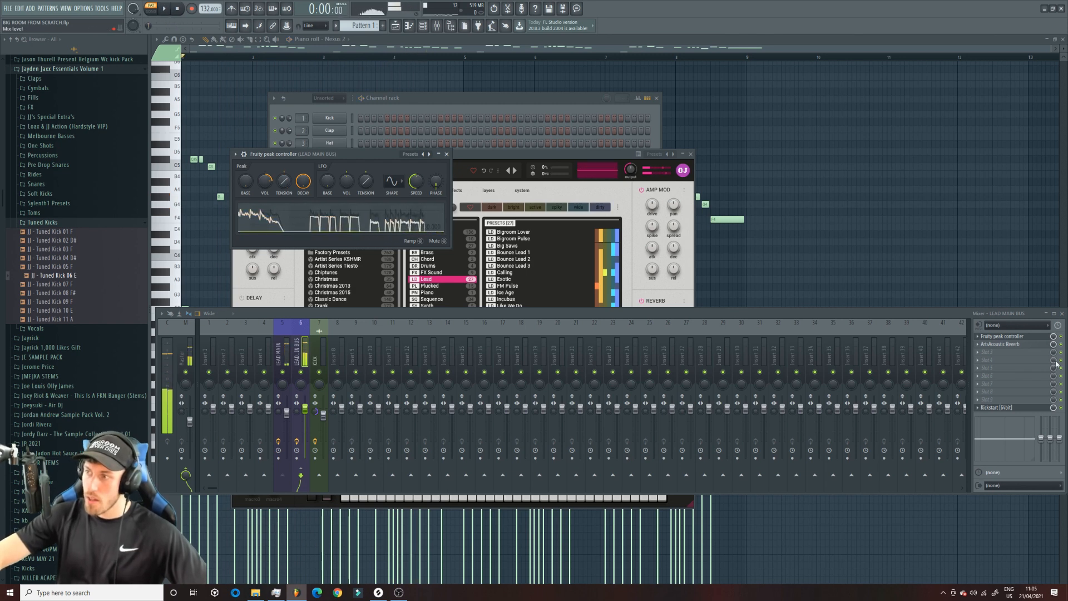
{"action": "key", "text": "space"}
Step: Raise the ArtsAcoustic Reverb wet level to -1.81 dB, narrow its low and high cuts and fine-tune its decay time during playback
{"action": "left_click", "coordinate": [1010, 343]}
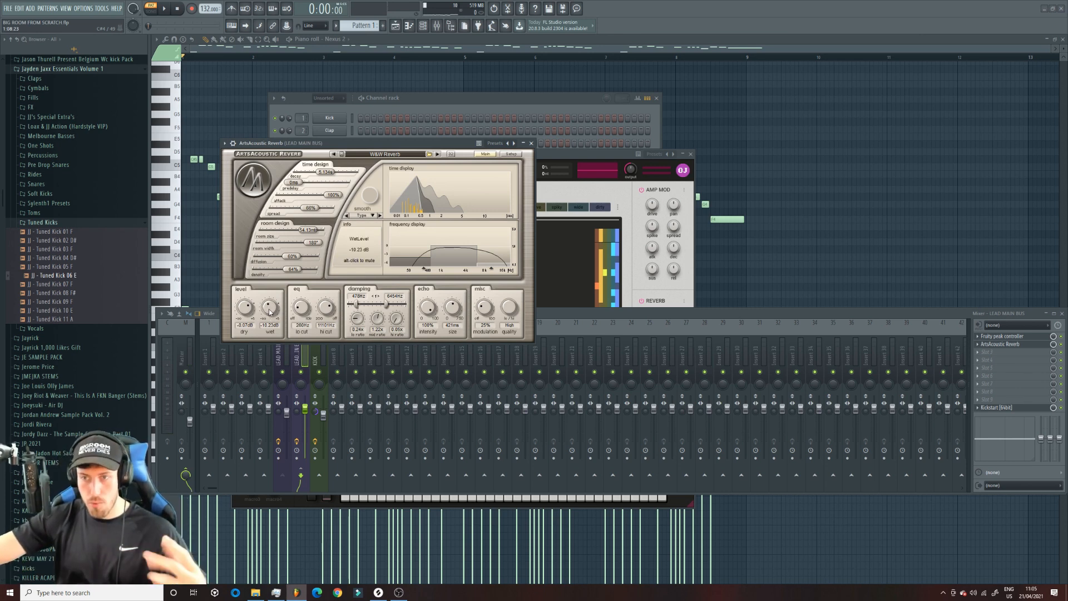
{"action": "key", "text": "space"}
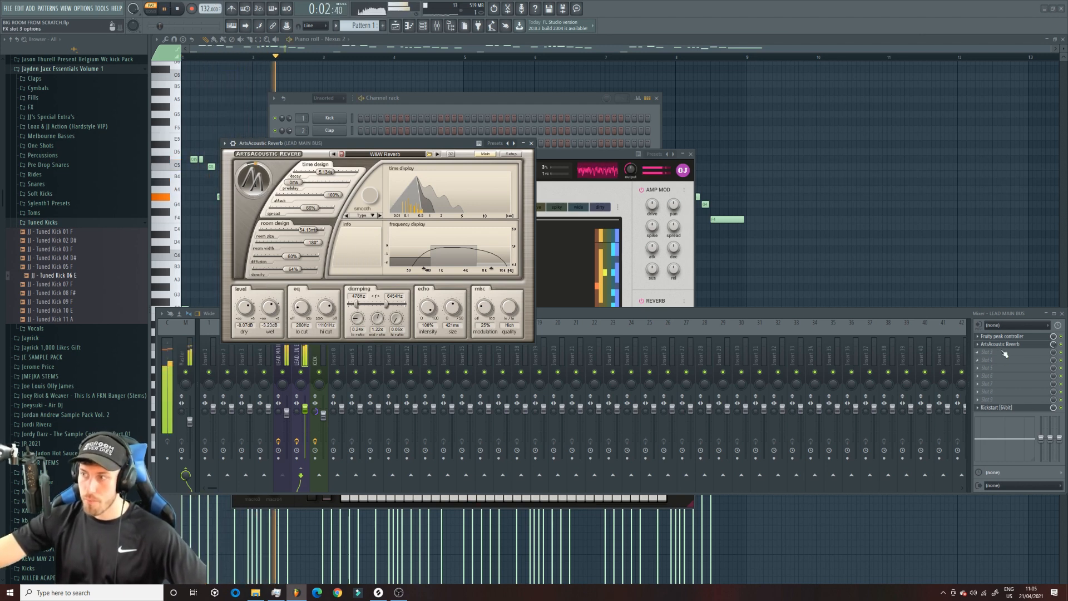
{"action": "left_click", "coordinate": [1022, 337]}
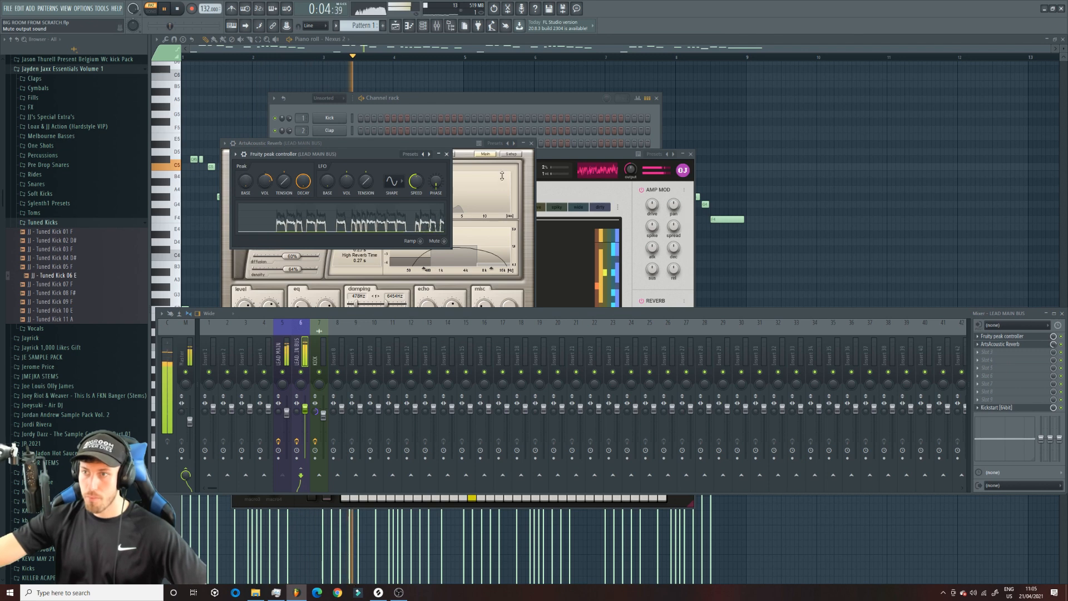
{"action": "left_click_drag", "start_coordinate": [359, 312], "coordinate": [362, 358]}
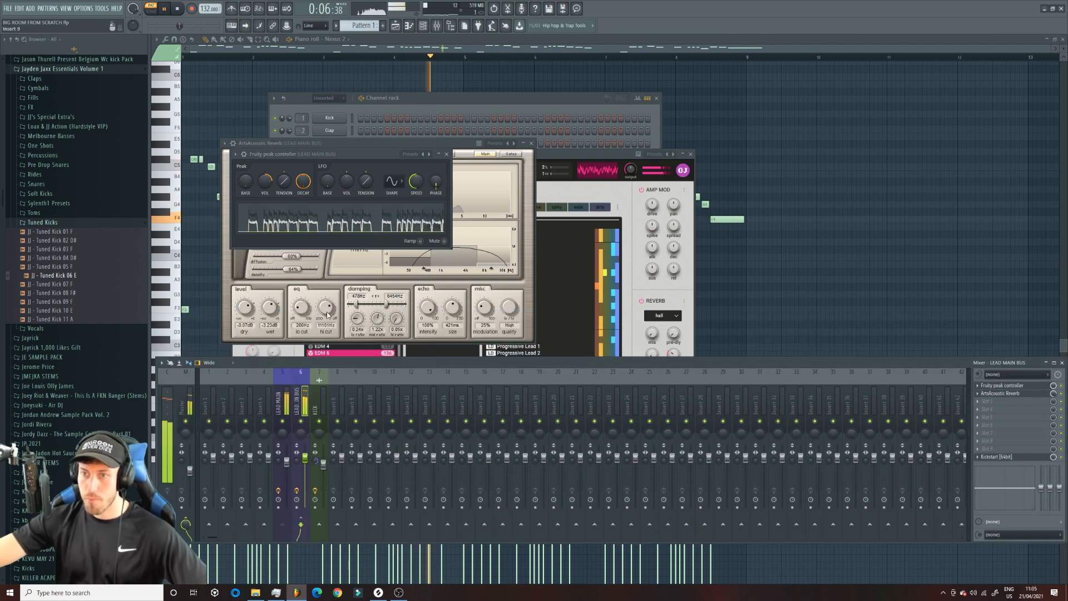
{"action": "left_click_drag", "start_coordinate": [305, 311], "coordinate": [273, 306]}
{"action": "left_click", "coordinate": [446, 154]}
{"action": "left_click_drag", "start_coordinate": [321, 174], "coordinate": [320, 175]}
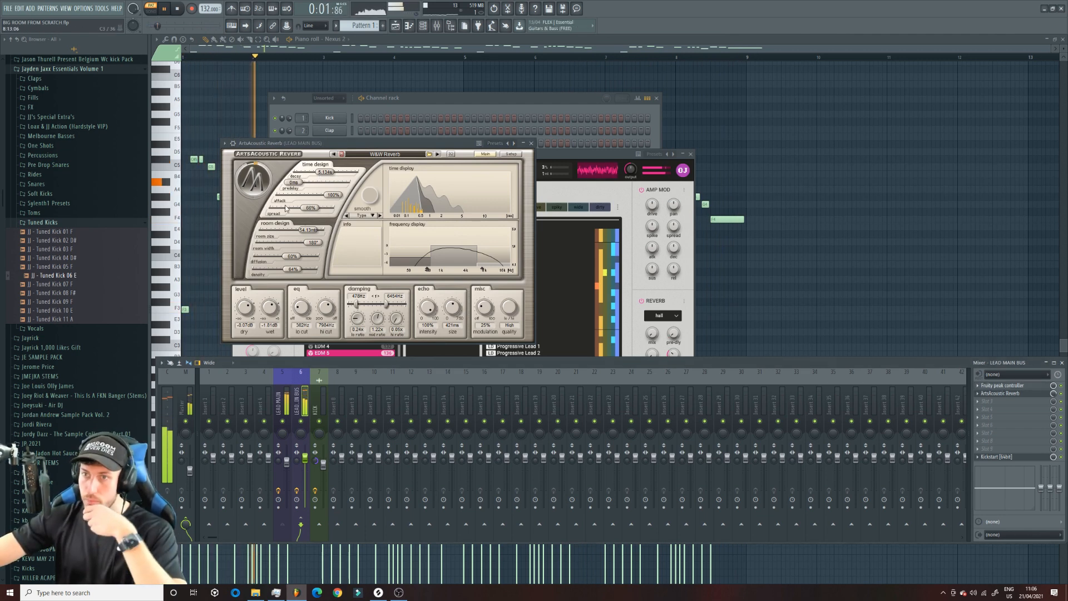
Step: Adjust the peak controller's Vol and Tension amounts to refine the reverb ducking during playback
{"action": "left_click", "coordinate": [1004, 386]}
{"action": "left_click_drag", "start_coordinate": [265, 180], "coordinate": [271, 182]}
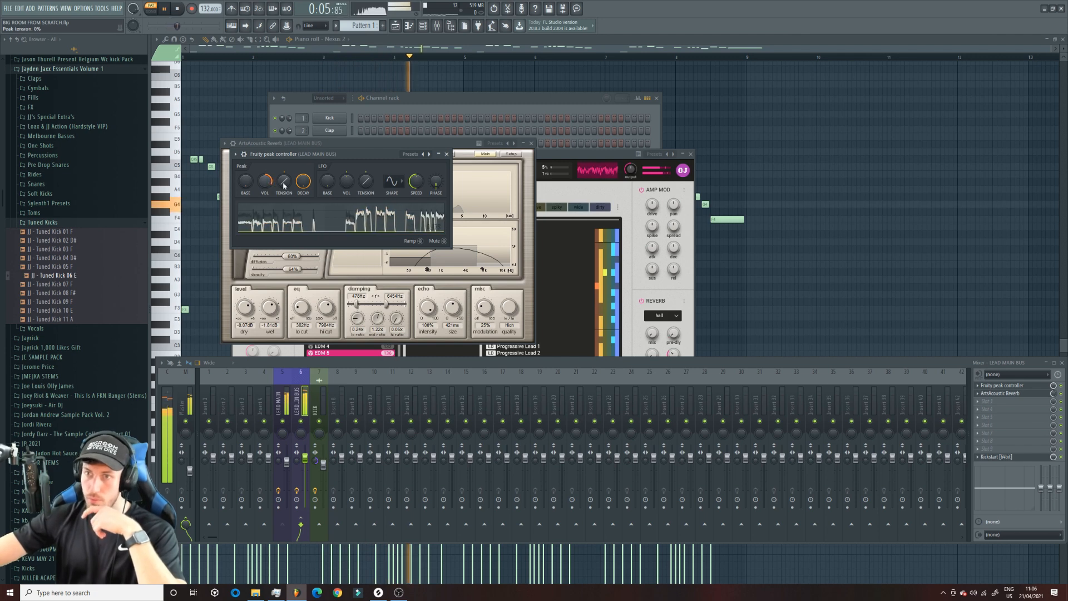
{"action": "left_click_drag", "start_coordinate": [283, 180], "coordinate": [285, 188]}
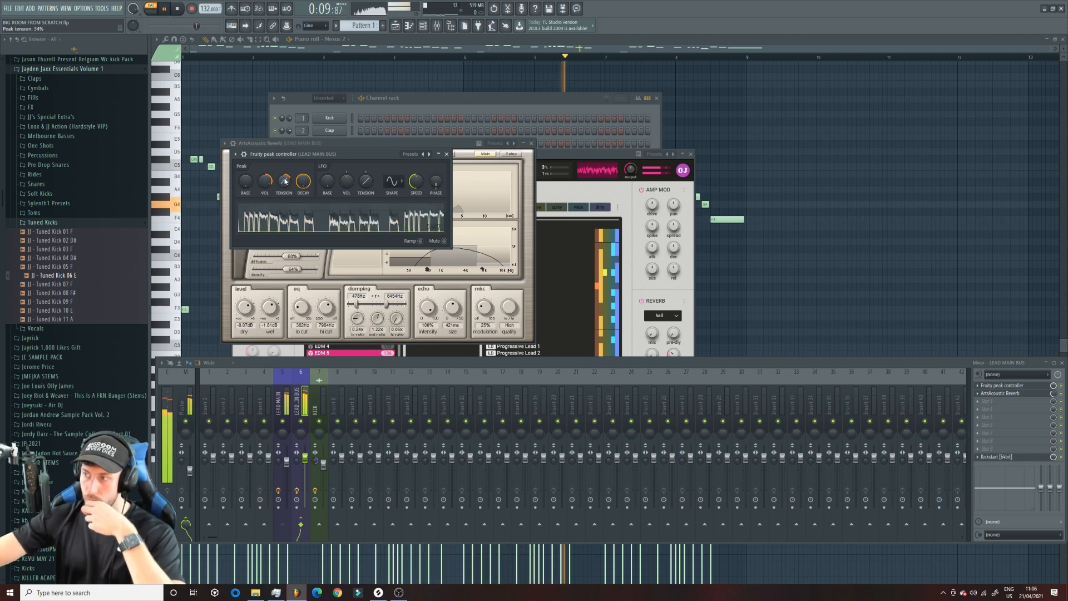
{"action": "mouse_move", "coordinate": [285, 181]}
{"action": "left_mouse_down"}
{"action": "mouse_move", "coordinate": [269, 189]}
{"action": "mouse_move", "coordinate": [284, 180]}
{"action": "left_mouse_up"}
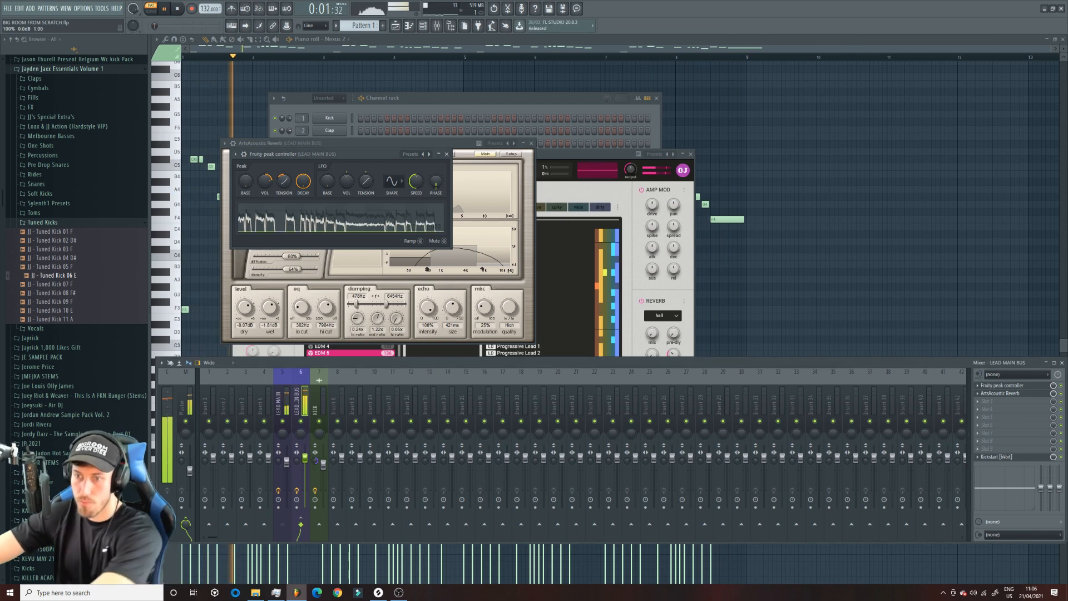
{"action": "left_click", "coordinate": [999, 443]}
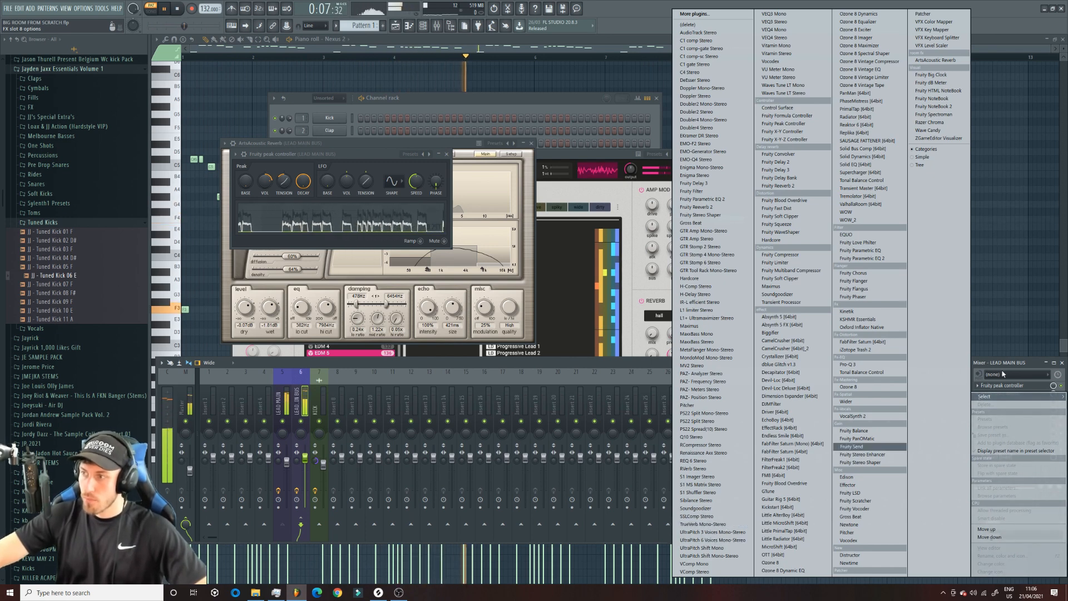
{"action": "left_click", "coordinate": [773, 507]}
{"action": "left_click", "coordinate": [285, 408]}
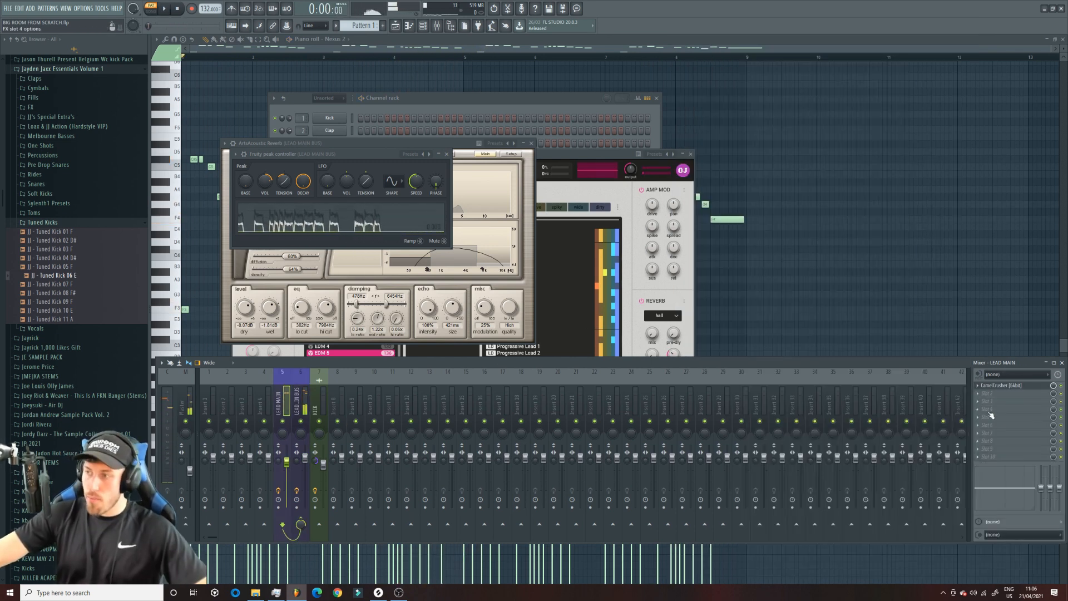
Step: Add a Serum_x64 instrument as a new channel in the channel rack
{"action": "left_click", "coordinate": [413, 102]}
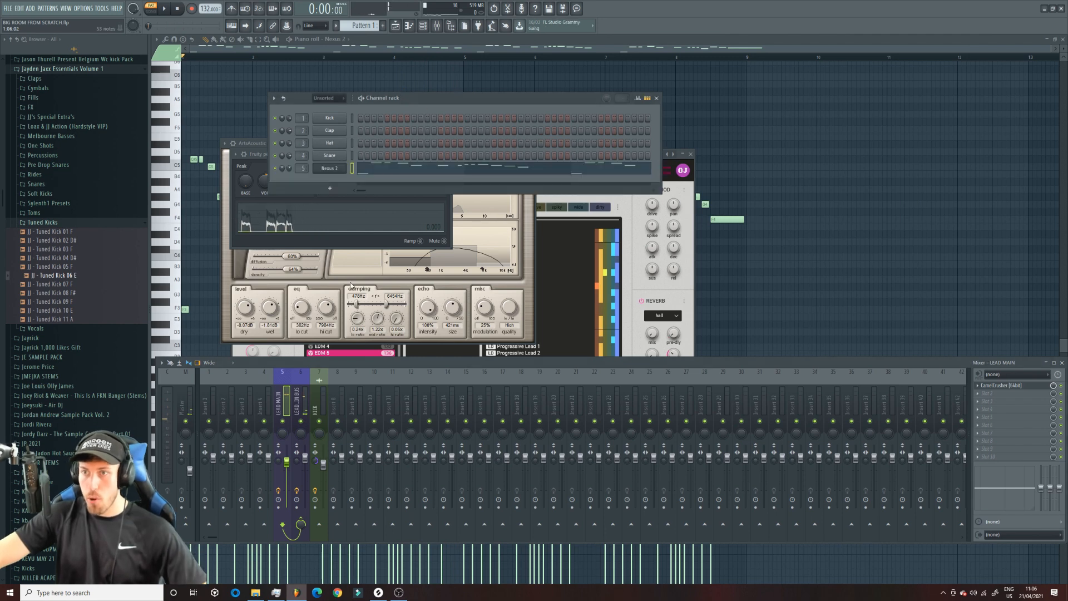
{"action": "left_click", "coordinate": [31, 9]}
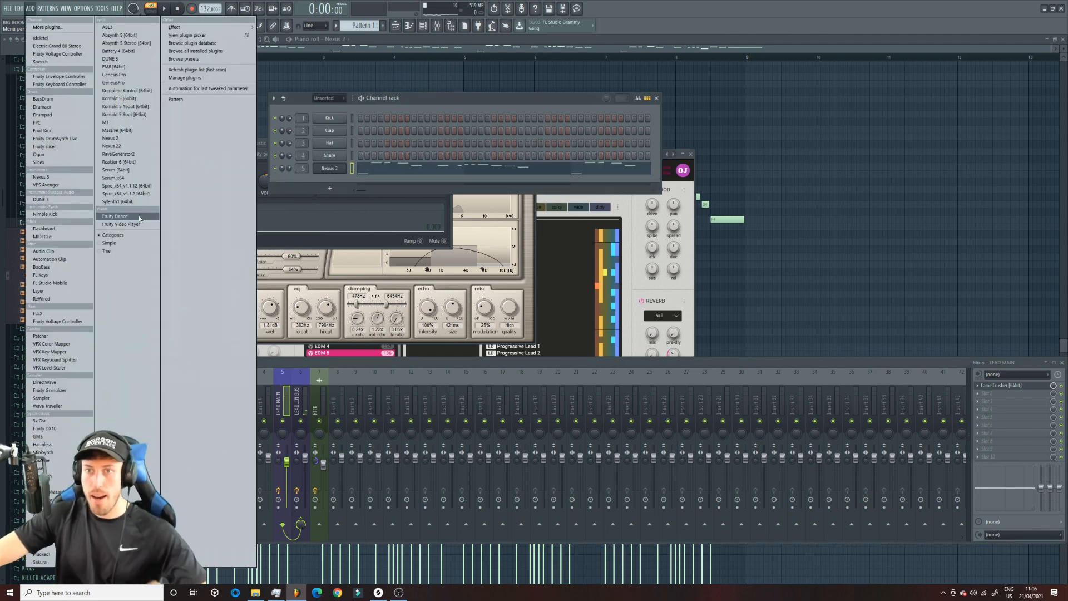
{"action": "left_click", "coordinate": [117, 178]}
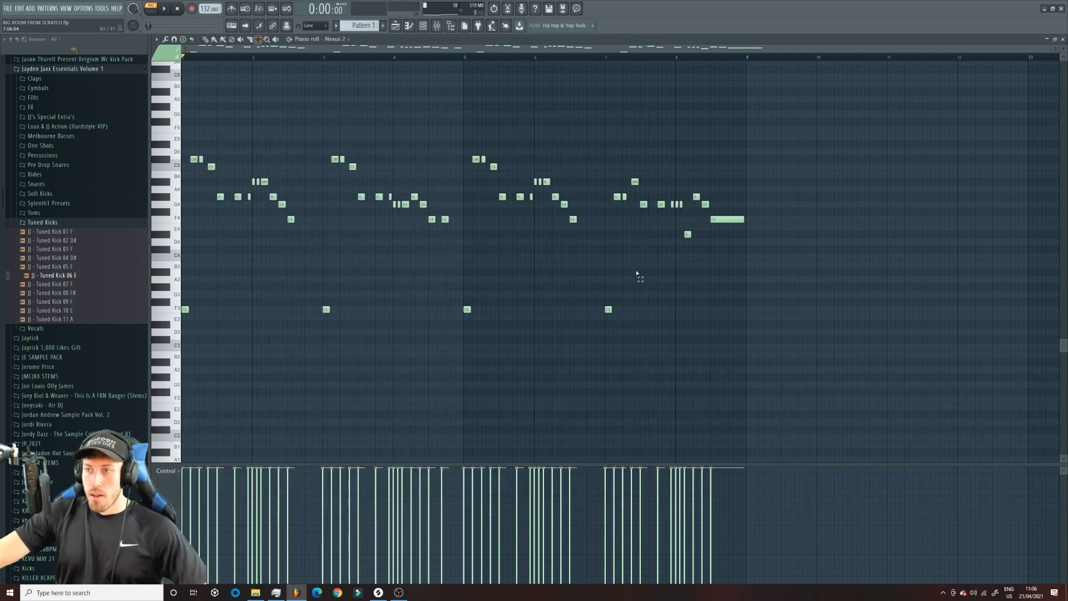
Step: Copy all the lead melody notes from Nexus 2 into the Serum_x64 channel's piano roll
{"action": "key", "text": "ctrl+a"}
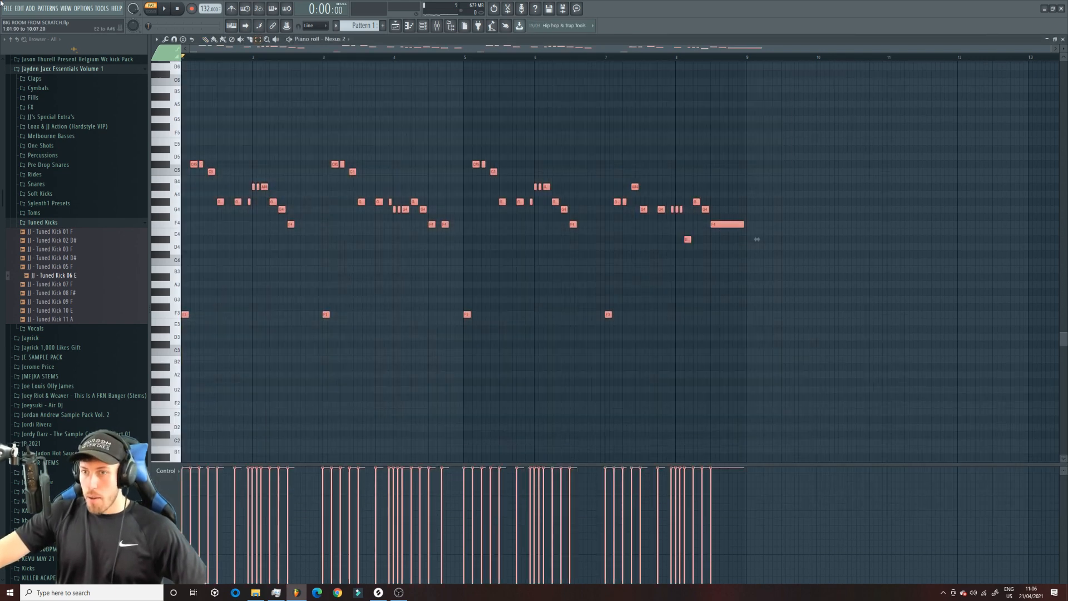
{"action": "left_click", "coordinate": [423, 29]}
{"action": "right_click", "coordinate": [345, 178]}
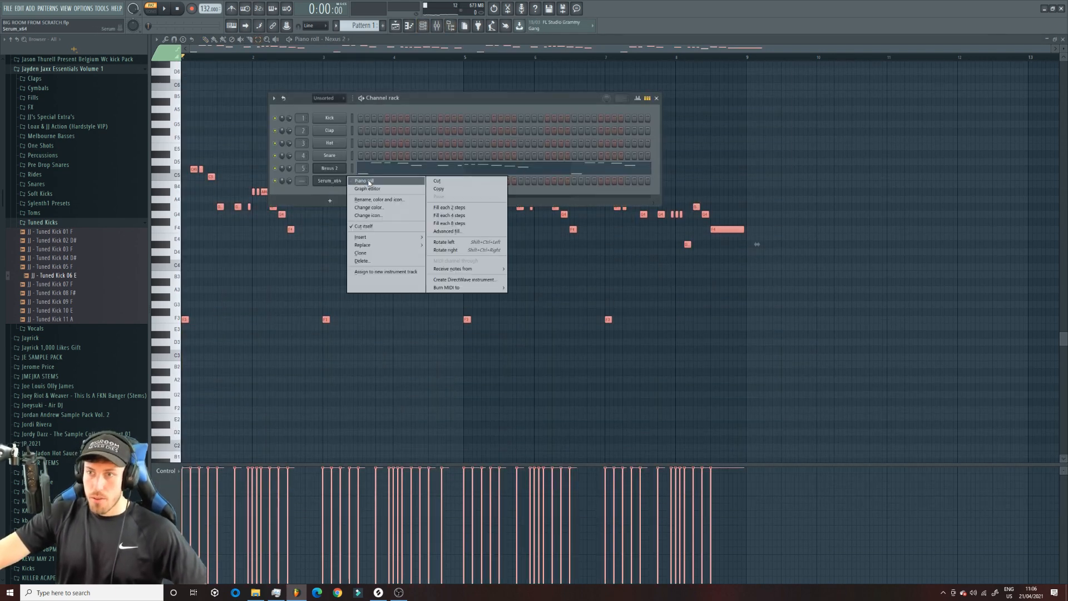
{"action": "left_click", "coordinate": [361, 181]}
{"action": "key", "text": "ctrl+v"}
{"action": "key", "text": "F6"}
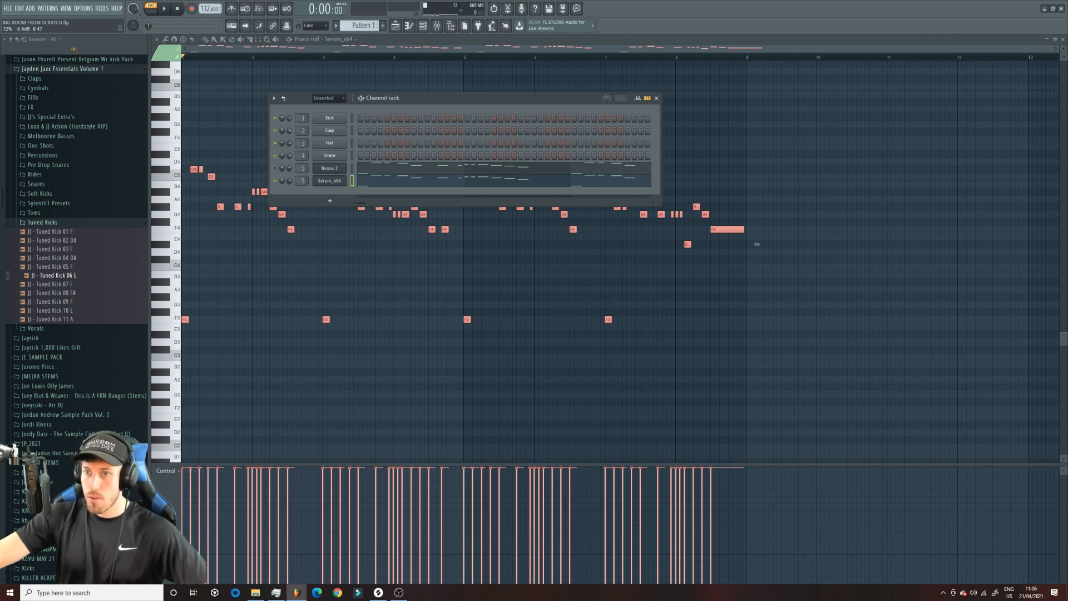
Step: Load the LD - 1 Sine Only preset from the BLA - Stonebank - Serum 2021 bank in Serum and play the pattern
{"action": "left_click", "coordinate": [329, 183]}
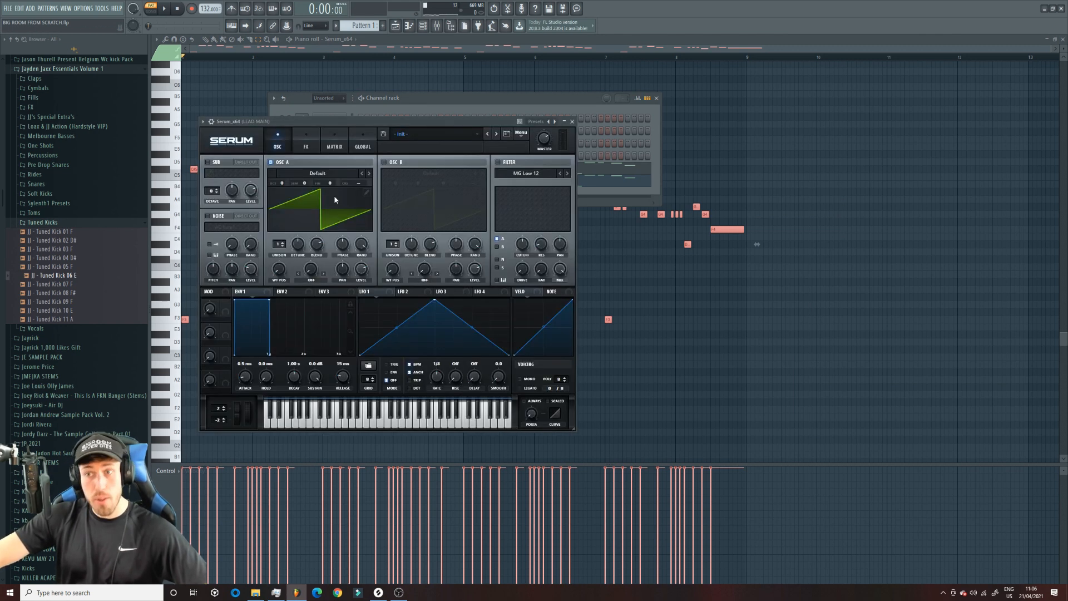
{"action": "left_click", "coordinate": [410, 141]}
{"action": "mouse_move", "coordinate": [434, 236]}
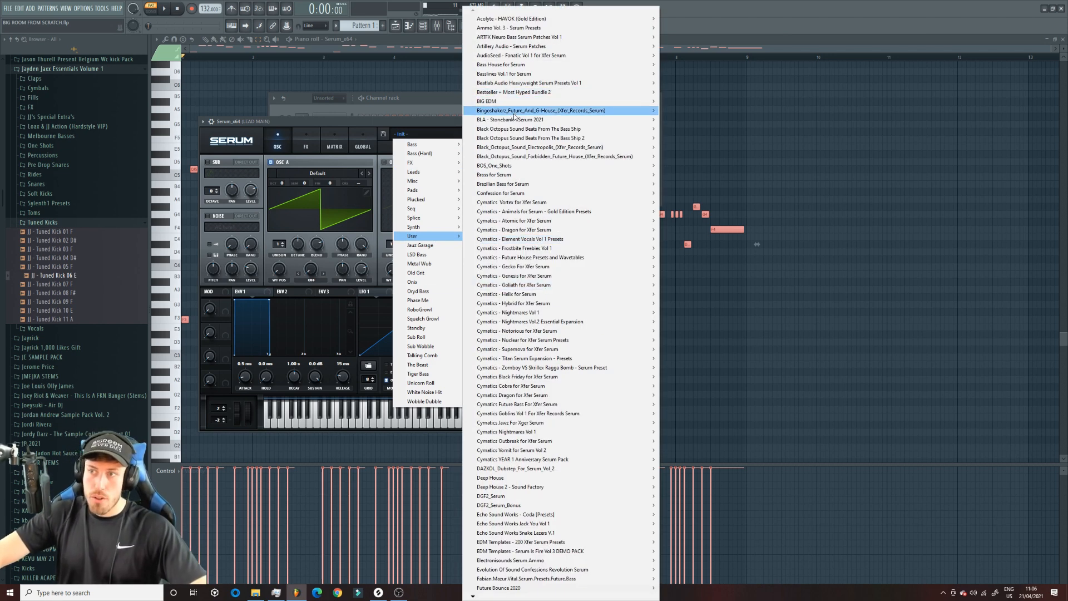
{"action": "mouse_move", "coordinate": [515, 119]}
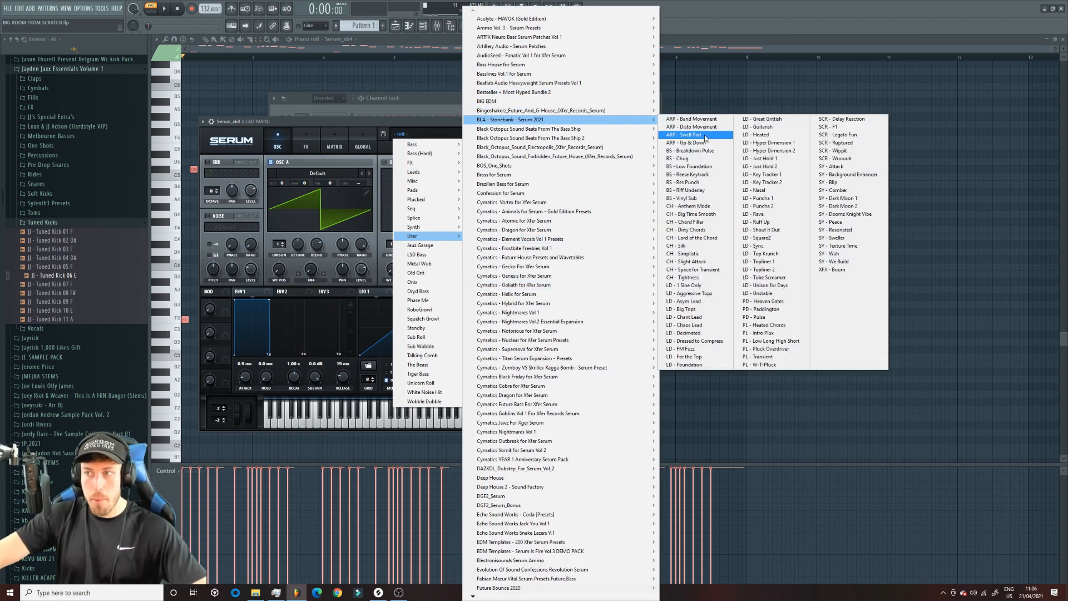
{"action": "left_click", "coordinate": [699, 294]}
{"action": "left_click", "coordinate": [164, 8]}
{"action": "left_click", "coordinate": [524, 220]}
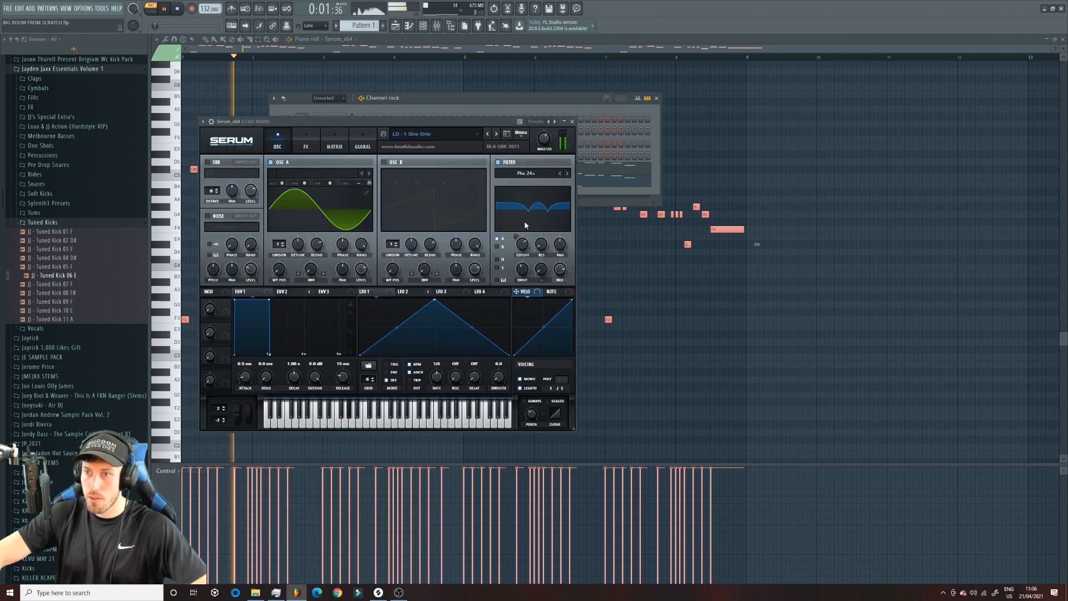
Step: Step Serum on to the LD - Big Tops preset during playback and transpose its melody up one octave
{"action": "left_click", "coordinate": [497, 134]}
{"action": "left_click", "coordinate": [496, 134]}
{"action": "left_click", "coordinate": [497, 134]}
{"action": "left_click", "coordinate": [497, 135]}
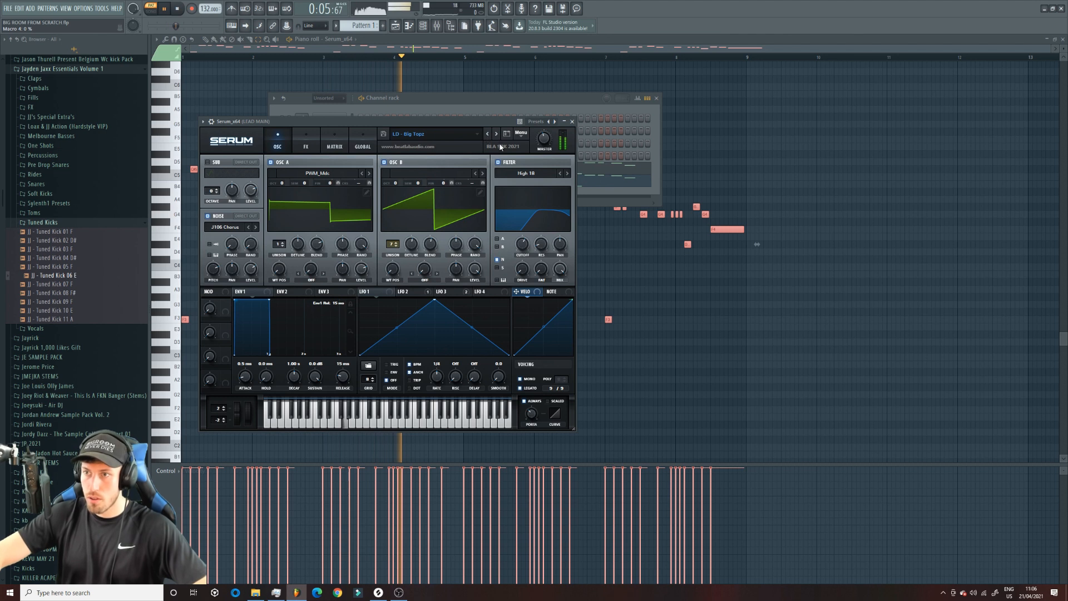
{"action": "left_click", "coordinate": [469, 48]}
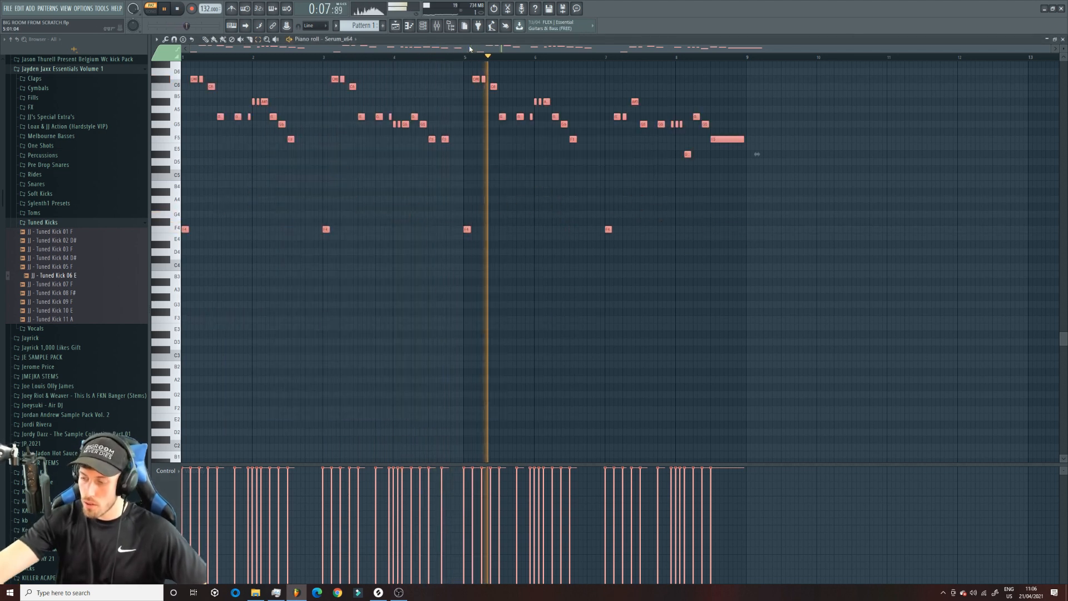
{"action": "key", "text": "space"}
Step: Find the KSHMR - Sounds of KSHMR VOL 2 pack among the sample folders and open its Synths folder
{"action": "left_click", "coordinate": [423, 27]}
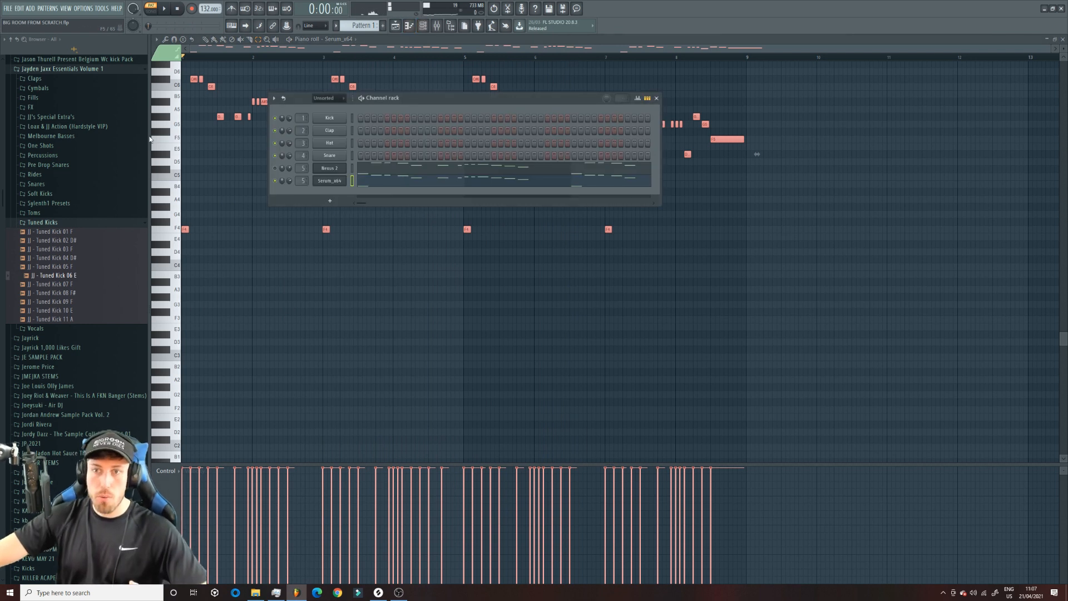
{"action": "scroll", "coordinate": [11, 201], "scroll_direction": "up", "scroll_amount": 5}
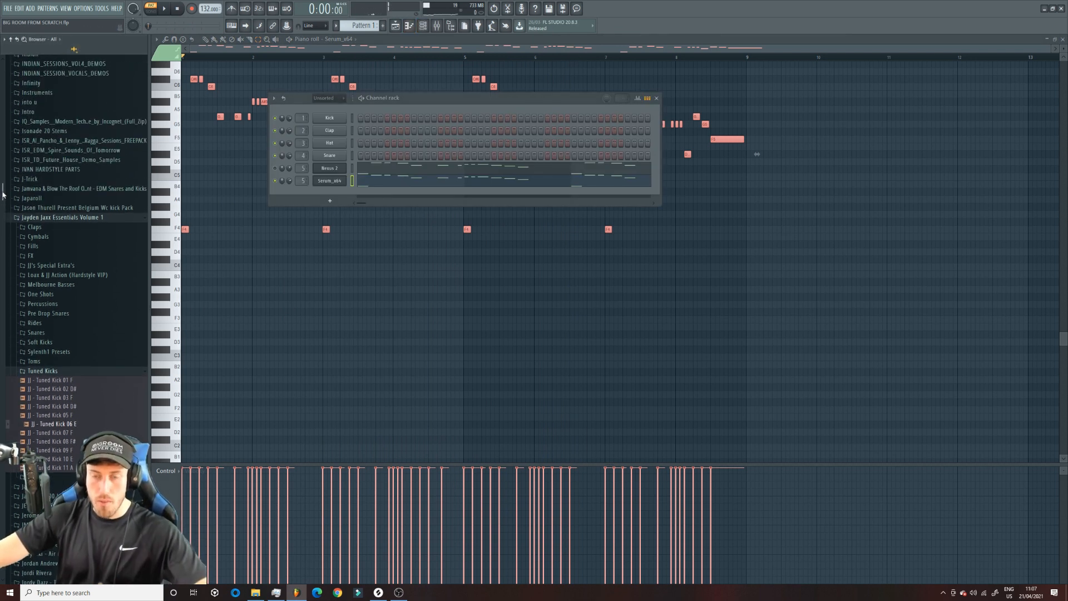
{"action": "scroll", "coordinate": [4, 193], "scroll_direction": "up", "scroll_amount": 3}
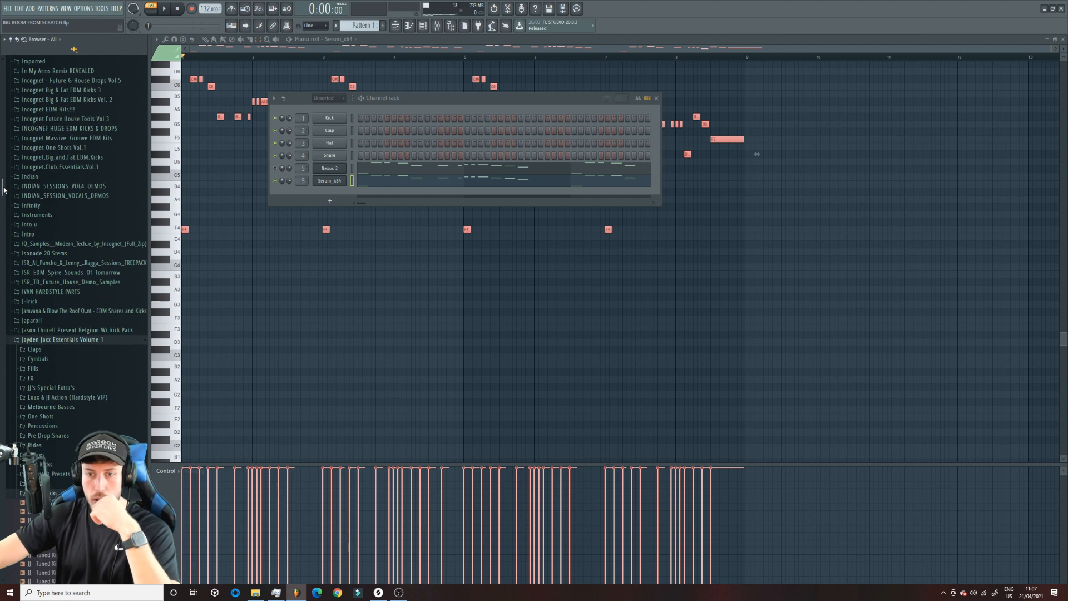
{"action": "scroll", "coordinate": [8, 194], "scroll_direction": "down", "scroll_amount": 10}
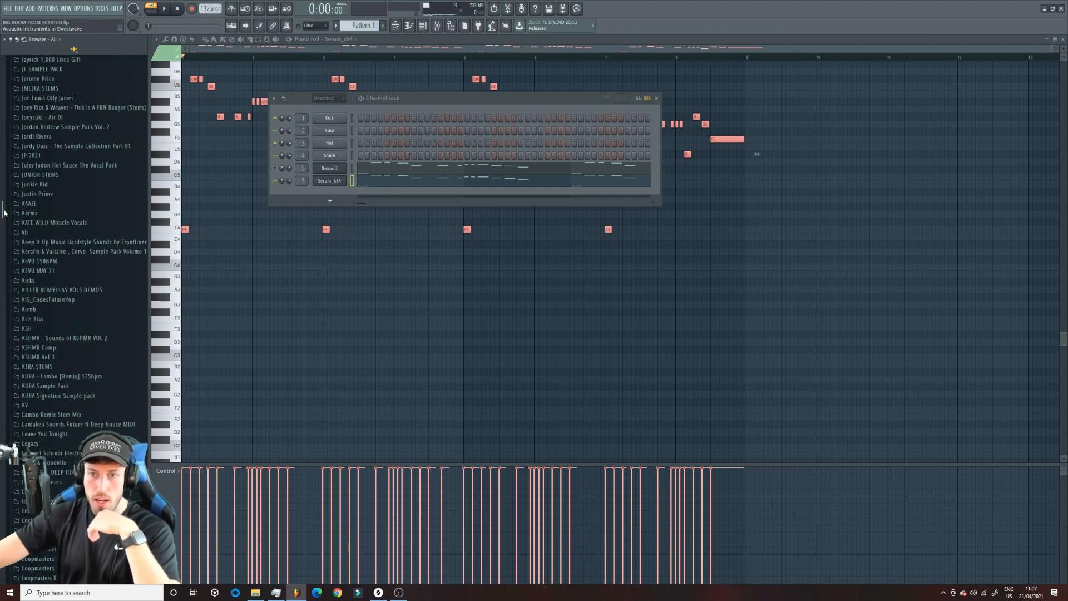
{"action": "left_click", "coordinate": [64, 338]}
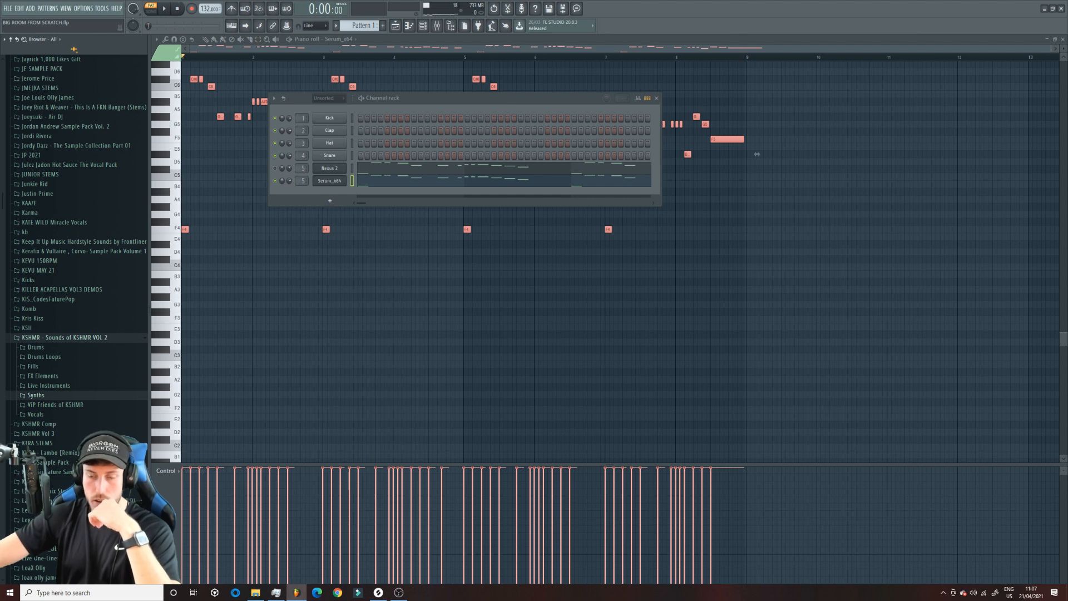
{"action": "left_click", "coordinate": [49, 397]}
Step: Audition samples in the Synth Shots folder and add KSHMR Synth Shot 04 - (A) as a new channel
{"action": "left_click", "coordinate": [60, 424]}
{"action": "left_click", "coordinate": [66, 422]}
{"action": "left_click", "coordinate": [68, 397]}
{"action": "left_click", "coordinate": [73, 379]}
{"action": "left_click", "coordinate": [72, 371]}
{"action": "left_click", "coordinate": [72, 353]}
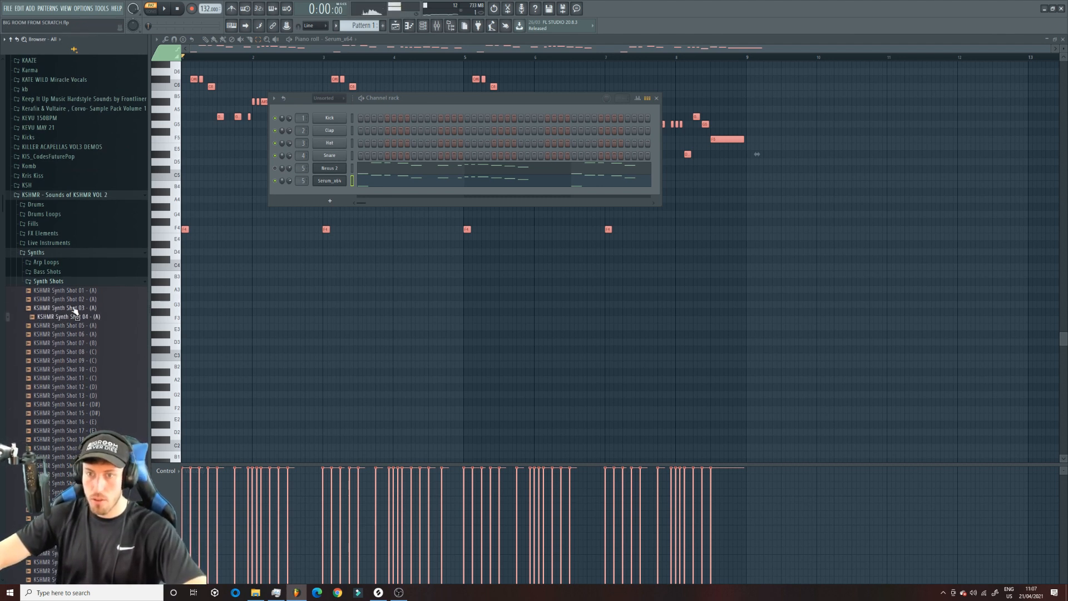
{"action": "left_click_drag", "start_coordinate": [83, 319], "coordinate": [330, 201]}
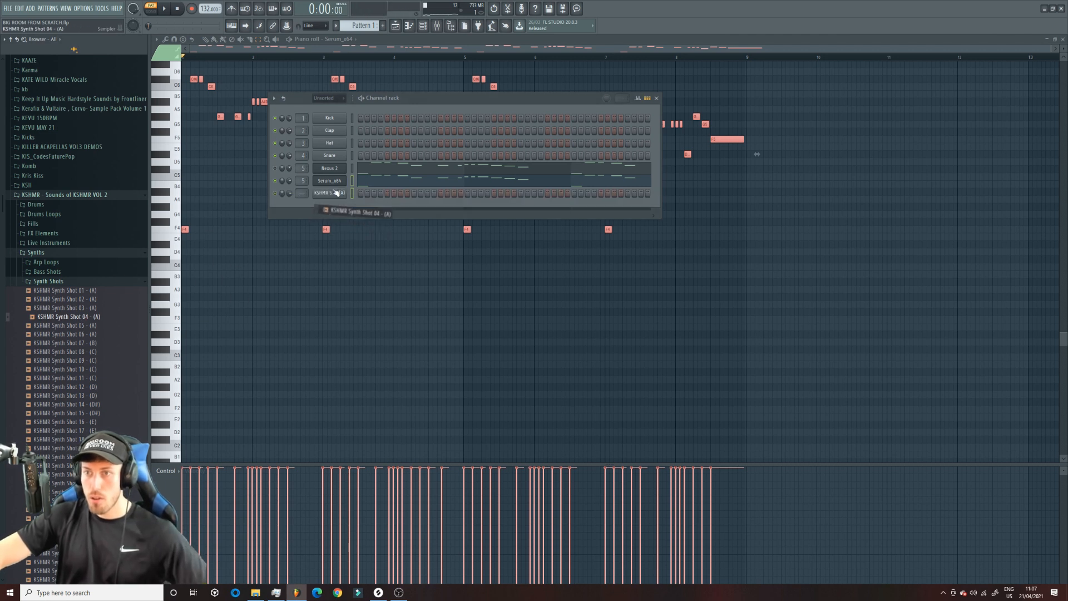
Step: Paste the lead melody into the KSHMR Synth Shot 04 piano roll and play the pattern
{"action": "right_click", "coordinate": [337, 193]}
{"action": "left_click", "coordinate": [378, 192]}
{"action": "key", "text": "ctrl+v"}
{"action": "left_click", "coordinate": [423, 26]}
{"action": "key", "text": "space"}
{"action": "key", "text": "space"}
{"action": "left_click", "coordinate": [423, 26]}
{"action": "key", "text": "ctrl+Down"}
{"action": "key", "text": "space"}
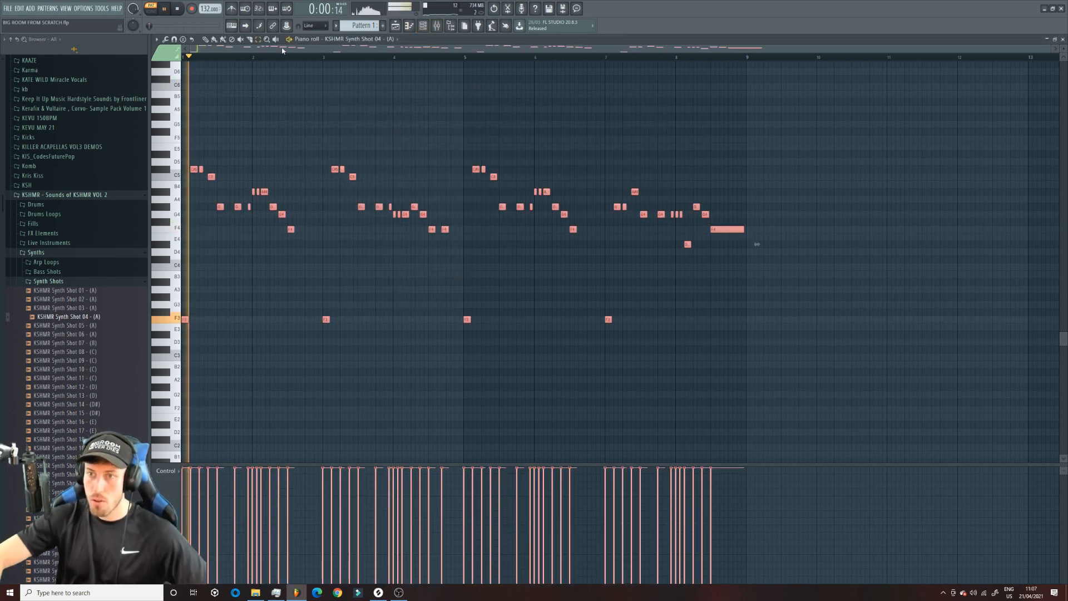
Step: Transpose the synth shot's melody up four semitones during playback to match the key of the other layers
{"action": "left_click", "coordinate": [437, 27]}
{"action": "left_click", "coordinate": [423, 27]}
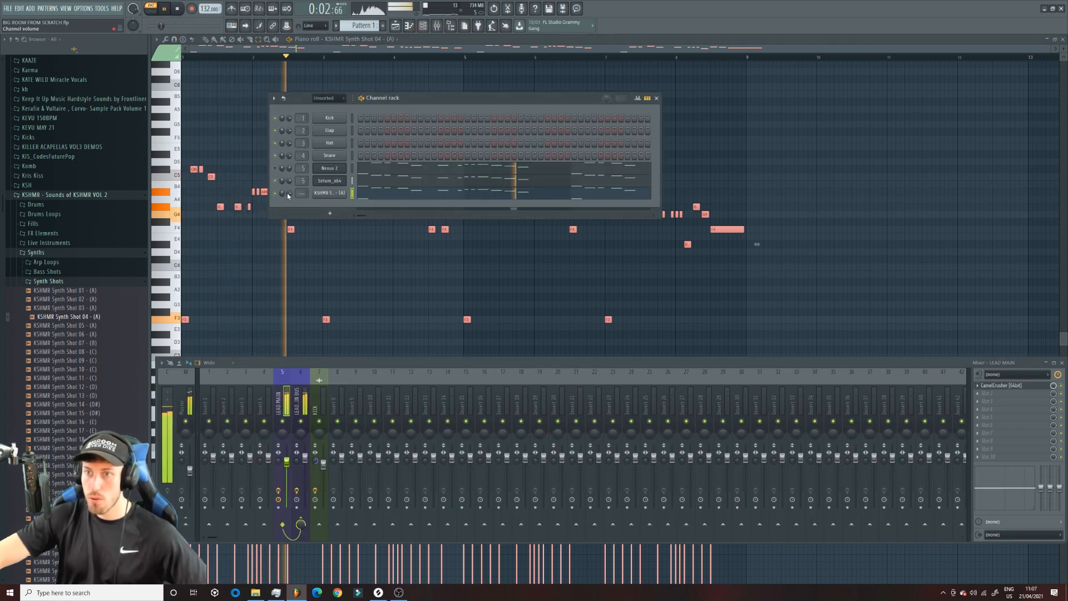
{"action": "left_click", "coordinate": [241, 138]}
{"action": "key", "text": "shift+Up"}
{"action": "key", "text": "shift+Up"}
{"action": "key", "text": "shift+Up"}
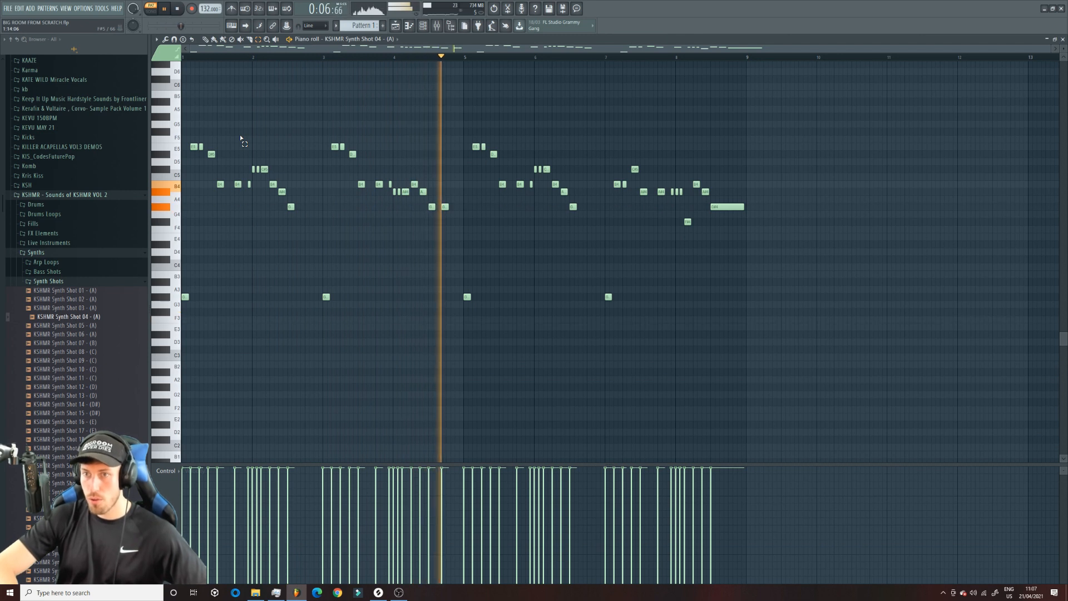
{"action": "key", "text": "shift+Up"}
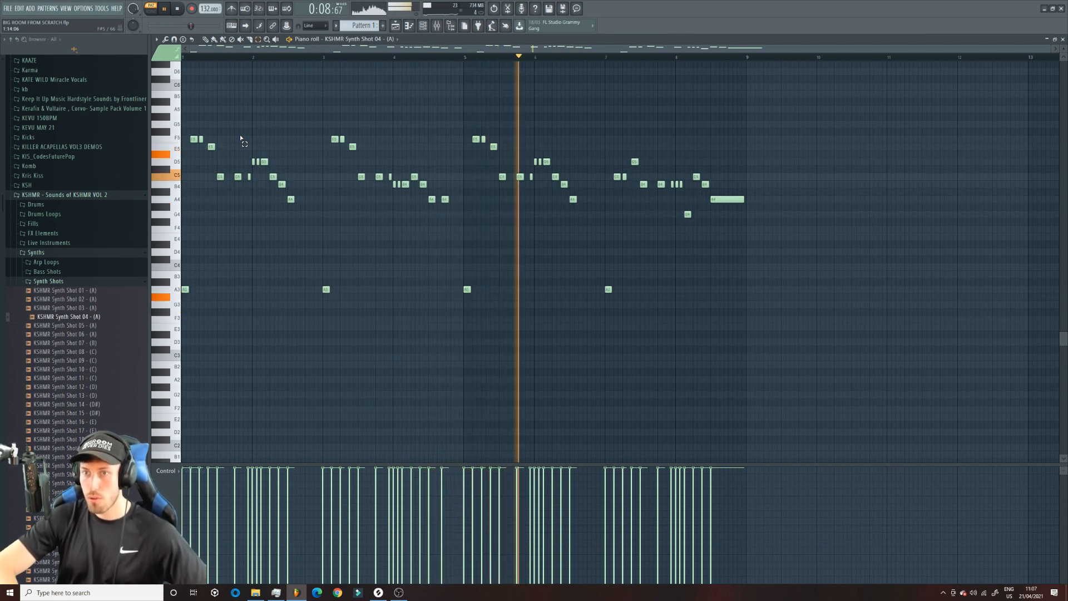
Step: Try the synth shot's melody an octave higher, lower it one semitone and bring it back down an octave
{"action": "key", "text": "ctrl+Up"}
{"action": "key", "text": "ctrl+Down"}
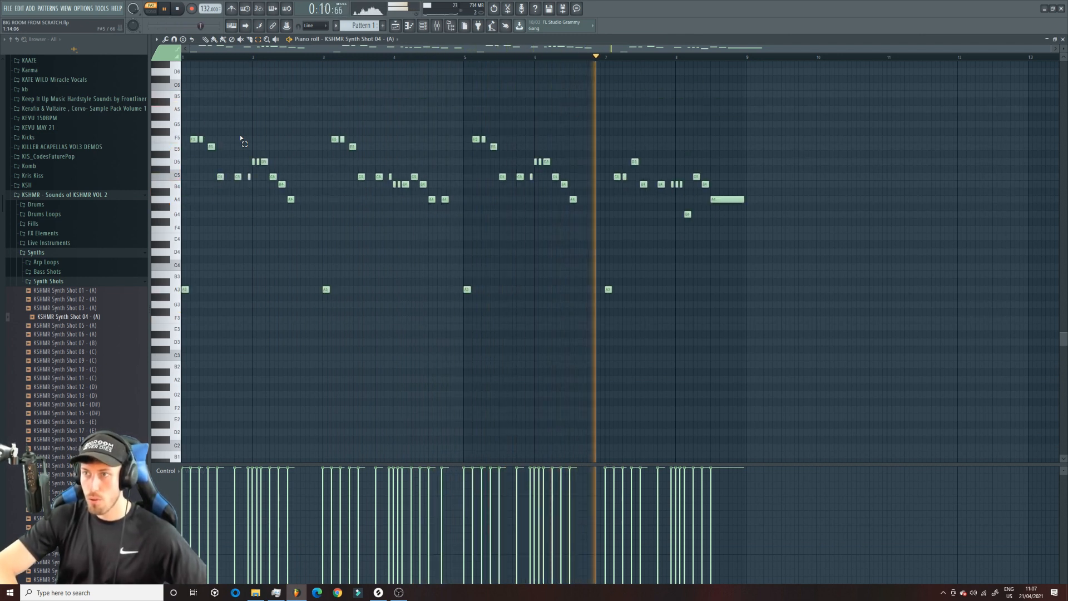
{"action": "key", "text": "ctrl+Up"}
{"action": "key", "text": "shift+Down"}
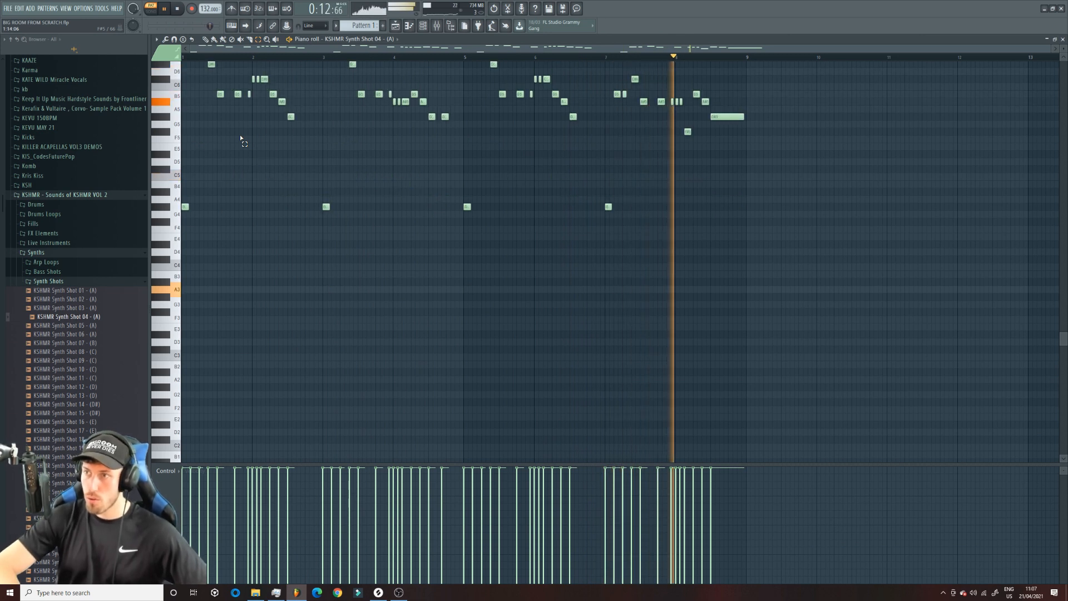
{"action": "key", "text": "ctrl+Down"}
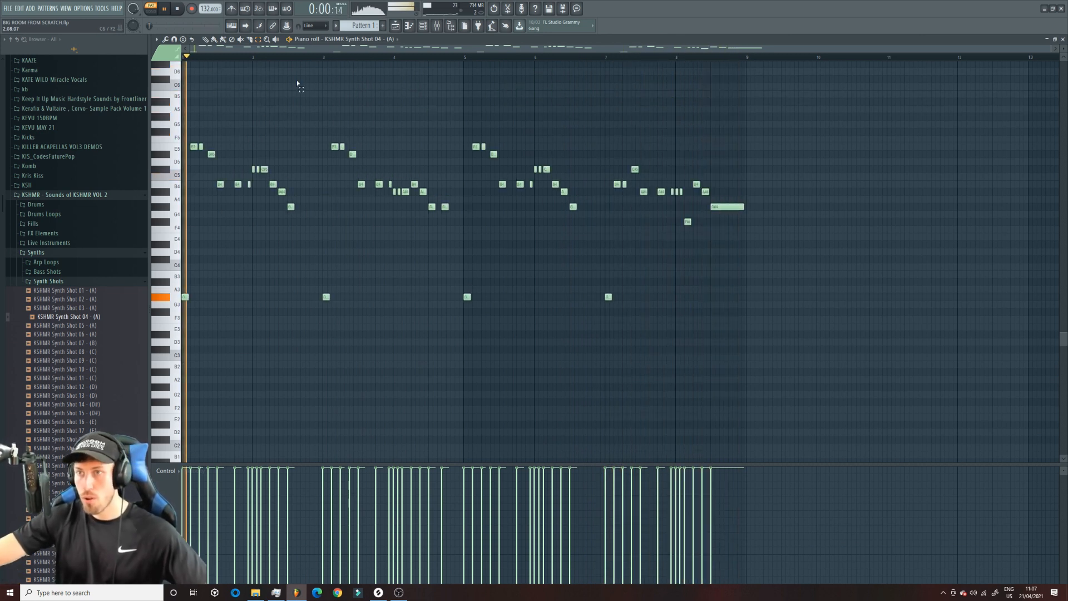
Step: Route the KSHMR Synth Shot 04 channel to mixer track 5 and raise its sample's fade-out amount during playback
{"action": "key", "text": "F6"}
{"action": "key", "text": "space"}
{"action": "scroll", "coordinate": [304, 193], "scroll_direction": "up", "scroll_amount": 4}
{"action": "key", "text": "space"}
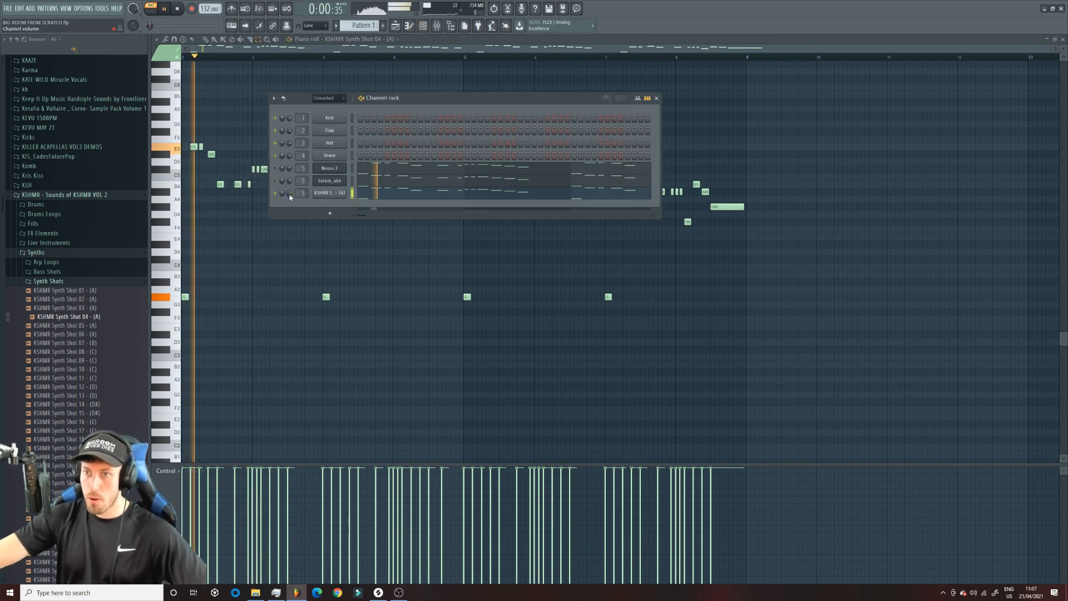
{"action": "left_click", "coordinate": [330, 193]}
{"action": "left_click_drag", "start_coordinate": [395, 245], "coordinate": [395, 167]}
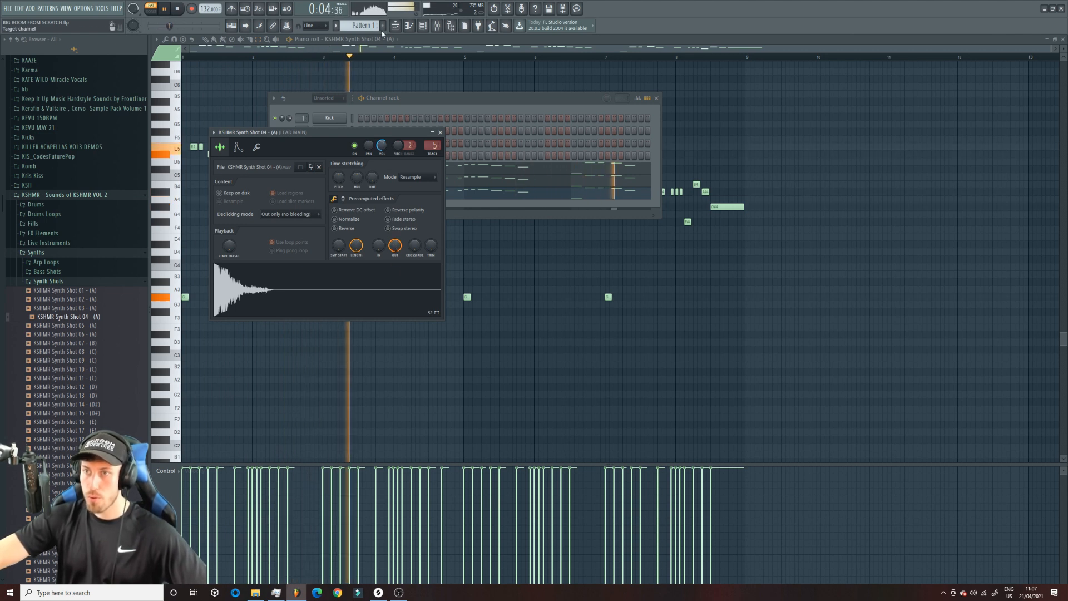
Step: Play the arrangement from bar 5 to hear the layered leads together with the kicks
{"action": "key", "text": "F5"}
{"action": "left_click", "coordinate": [393, 57]}
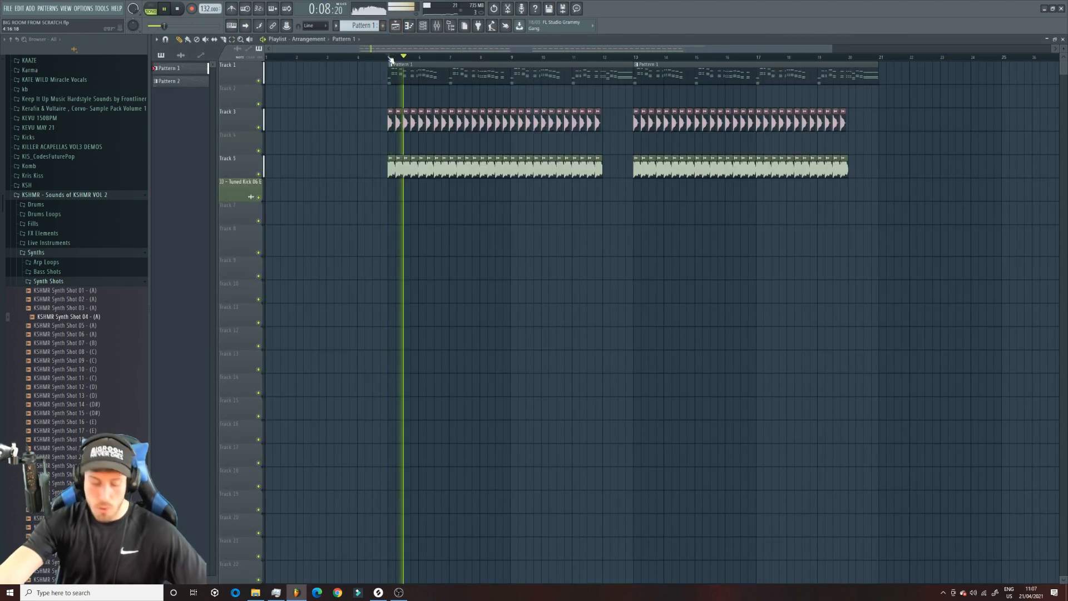
{"action": "left_click", "coordinate": [436, 25]}
{"action": "key", "text": "space"}
{"action": "key", "text": "space"}
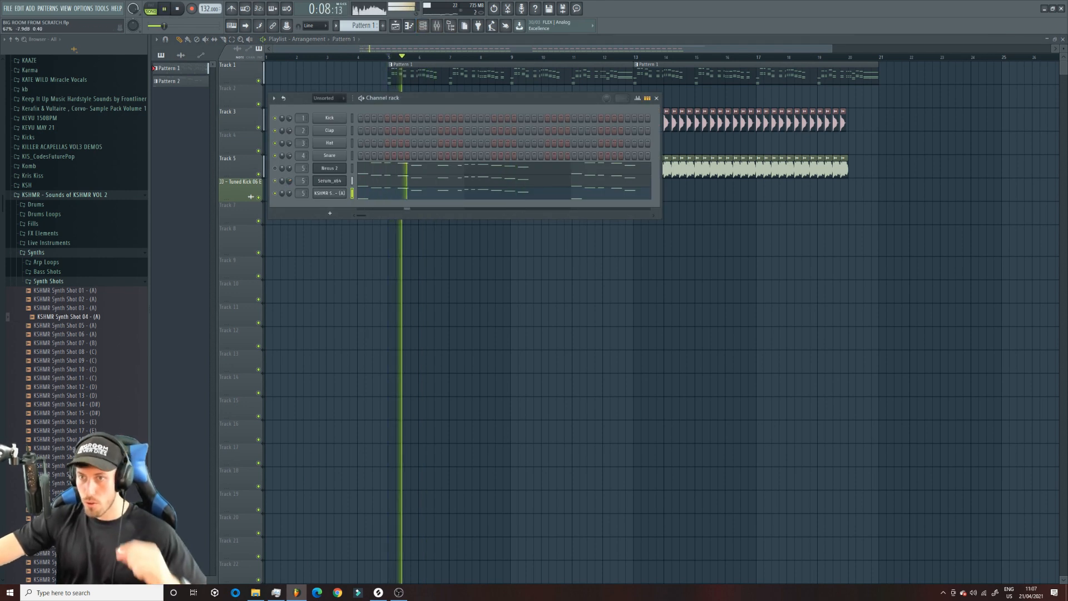
Step: Open Serum on the LEAD MAIN channel and audition its lead presets during pattern playback, ending on LD - Key Tracker 2
{"action": "left_click", "coordinate": [329, 180]}
{"action": "left_click", "coordinate": [150, 9]}
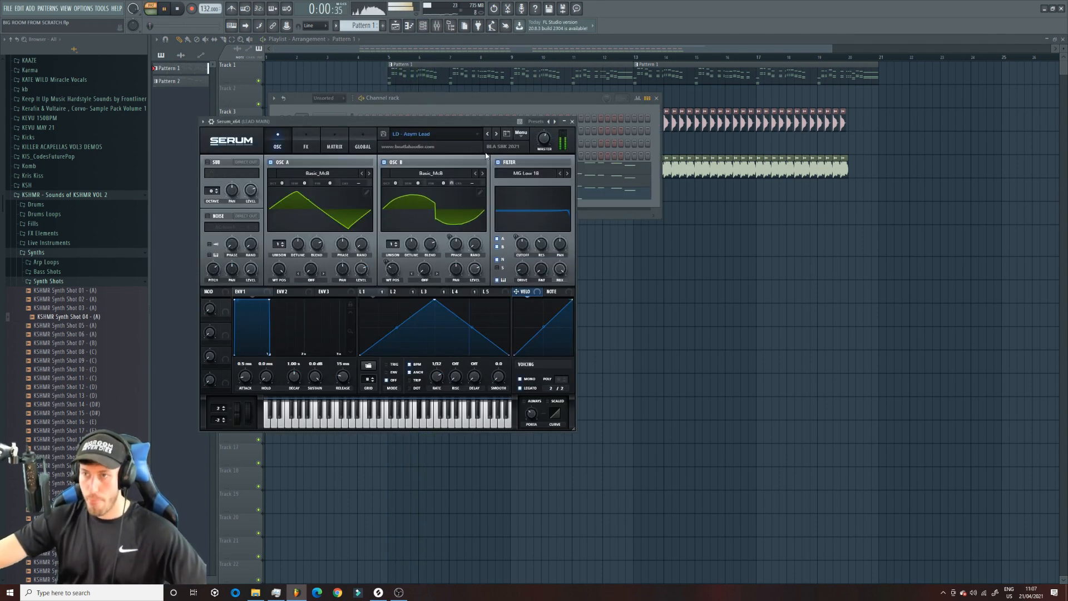
{"action": "left_click", "coordinate": [497, 135]}
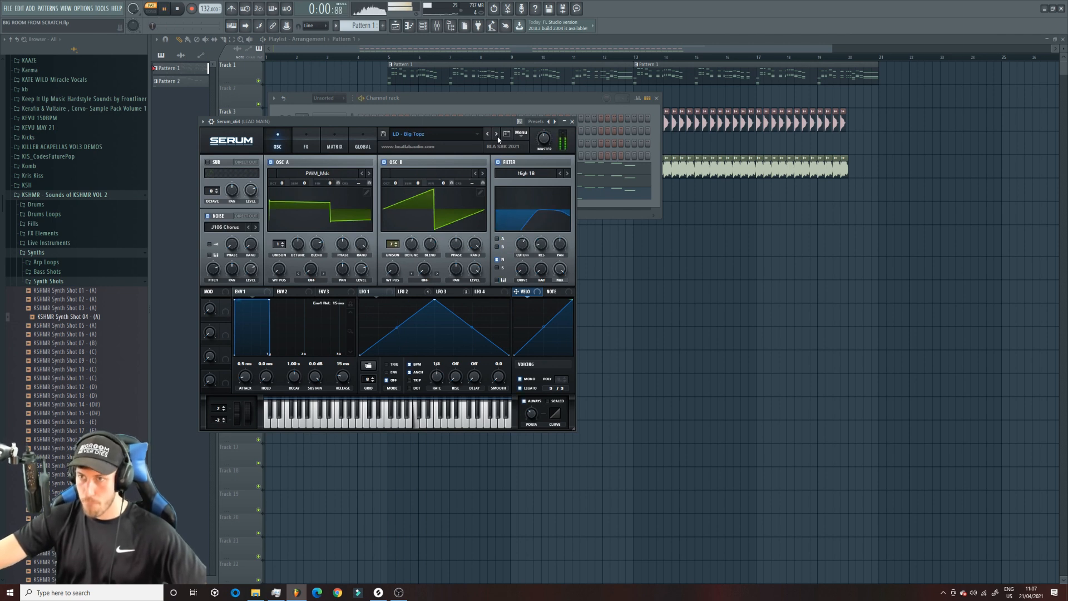
{"action": "left_click", "coordinate": [496, 134]}
{"action": "left_click", "coordinate": [497, 134]}
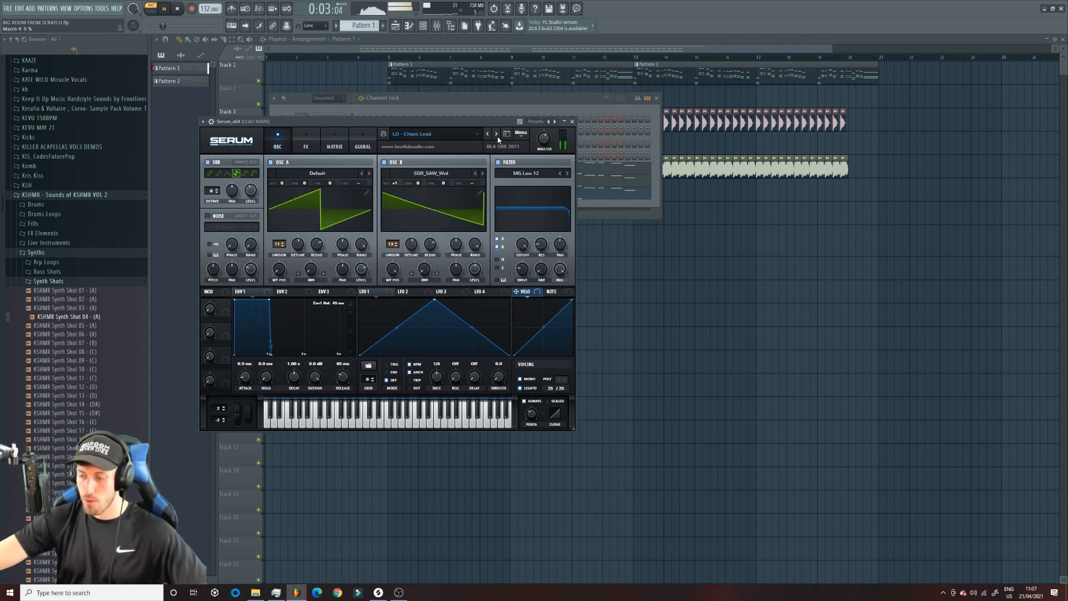
{"action": "left_click", "coordinate": [497, 134]}
{"action": "left_click", "coordinate": [496, 135]}
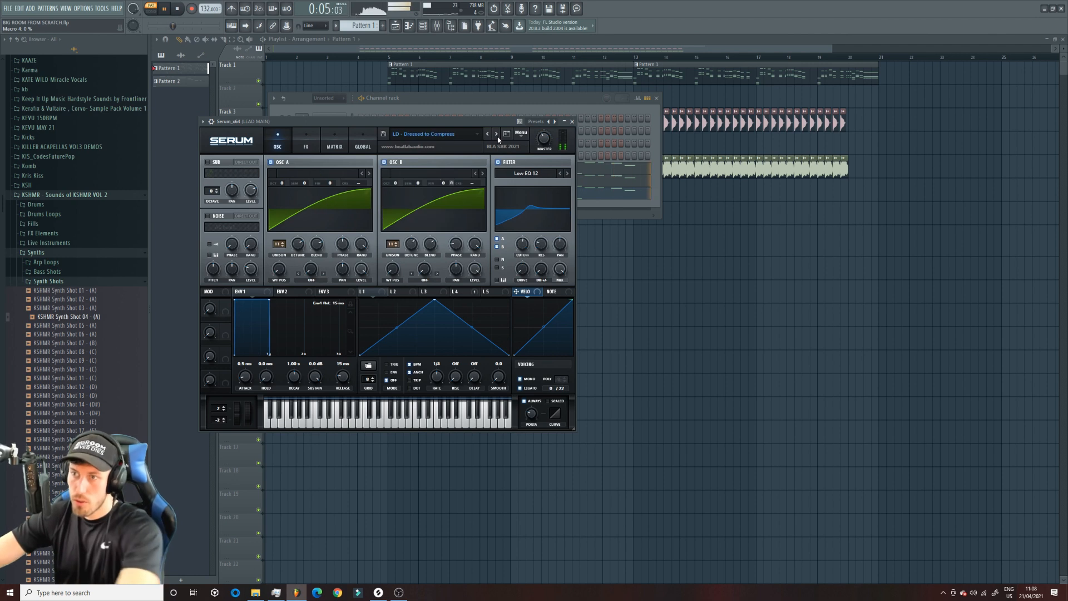
{"action": "left_click", "coordinate": [488, 133]}
{"action": "left_click", "coordinate": [498, 134]}
{"action": "left_click", "coordinate": [498, 135]}
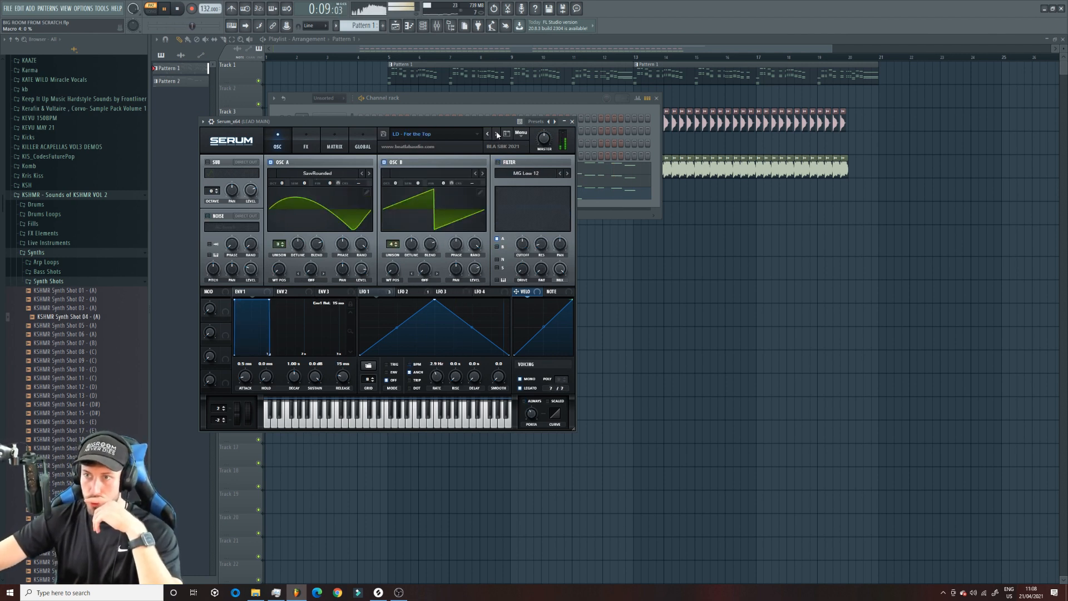
{"action": "left_click", "coordinate": [498, 134]}
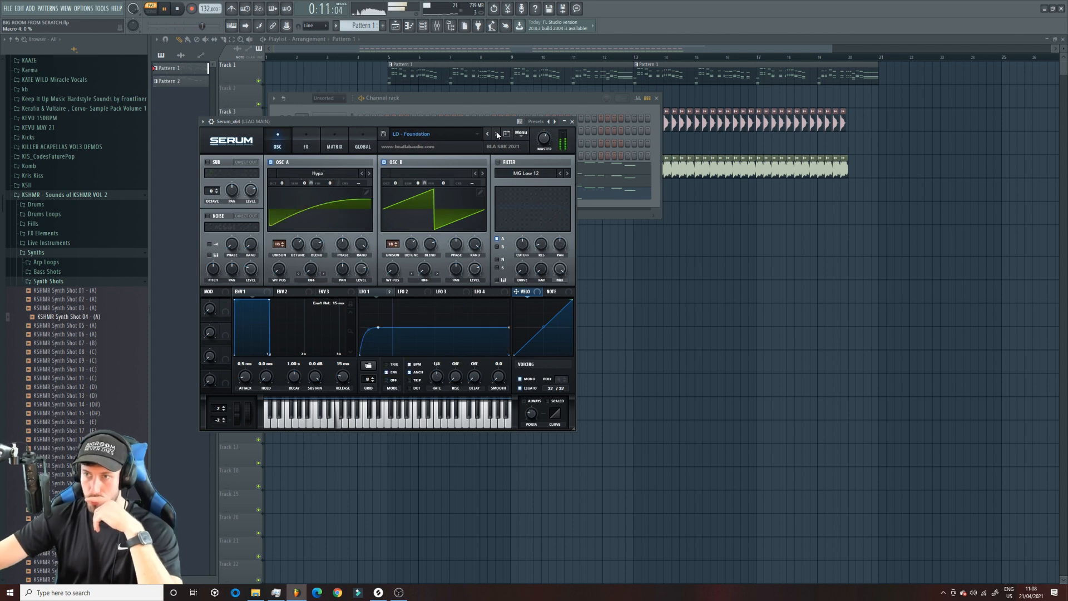
{"action": "left_click", "coordinate": [497, 134]}
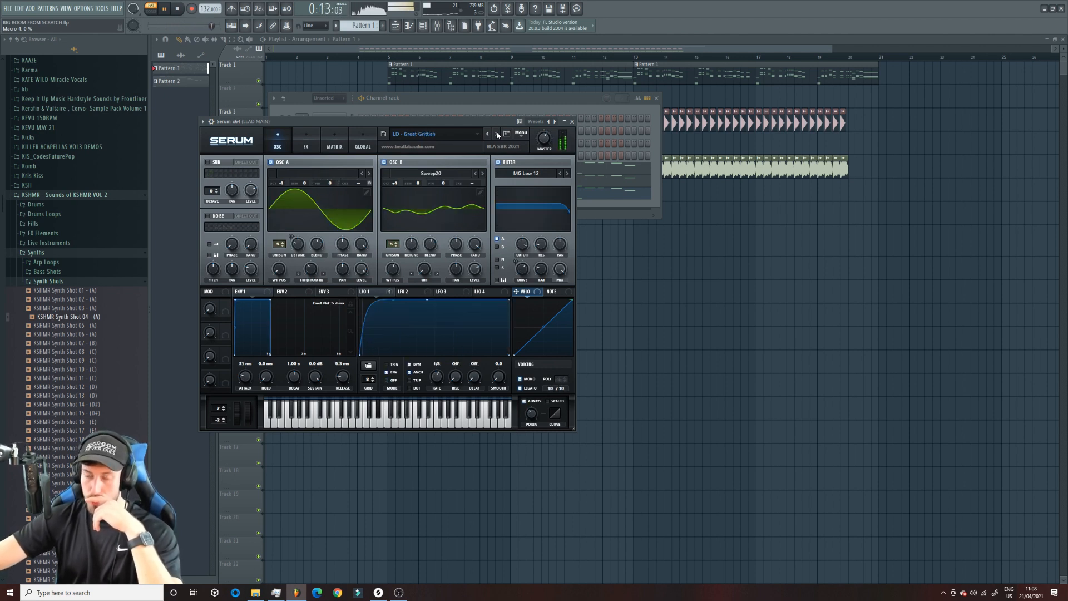
{"action": "left_click", "coordinate": [497, 134]}
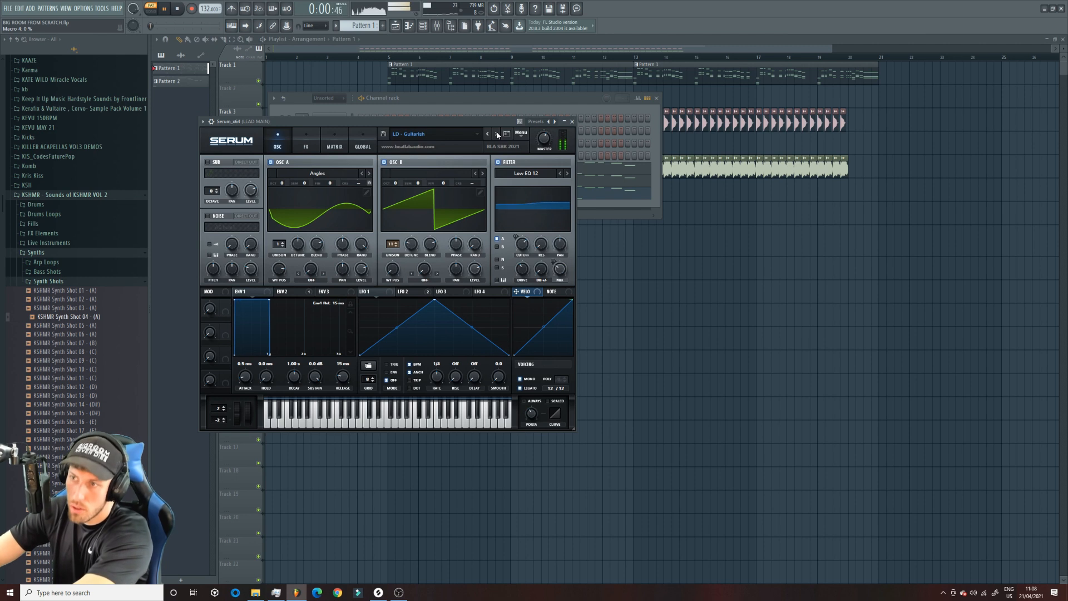
{"action": "left_click", "coordinate": [497, 135]}
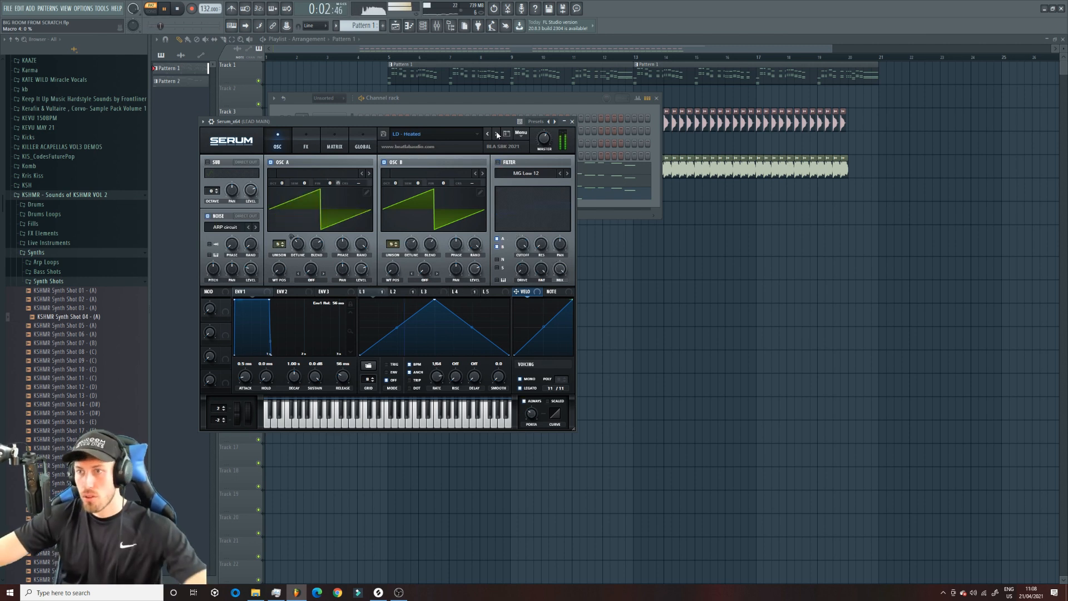
{"action": "left_click", "coordinate": [498, 134]}
{"action": "left_click", "coordinate": [497, 134]}
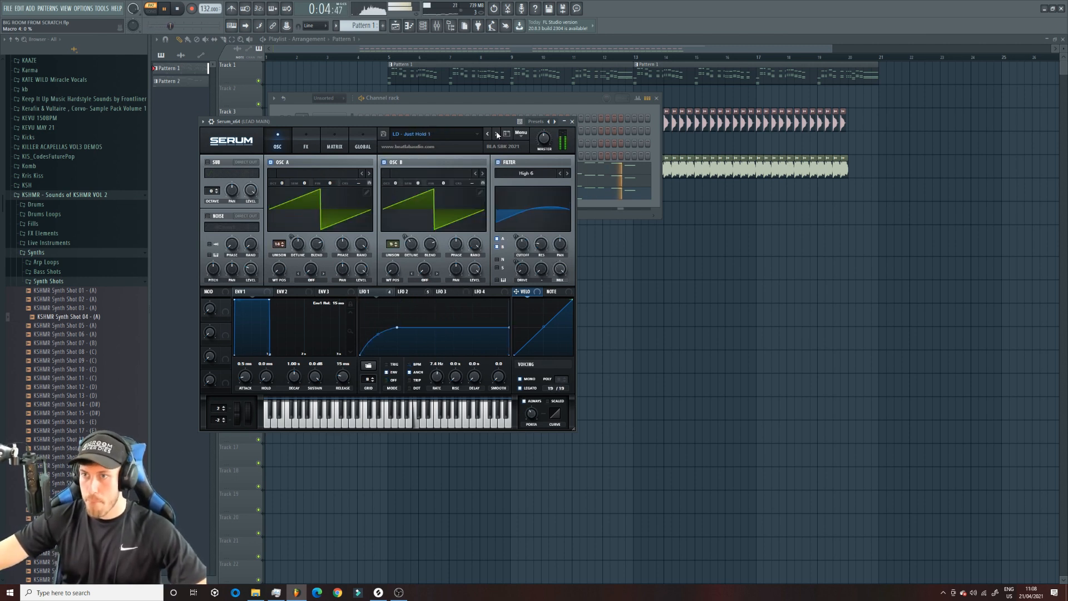
{"action": "left_click", "coordinate": [497, 134]}
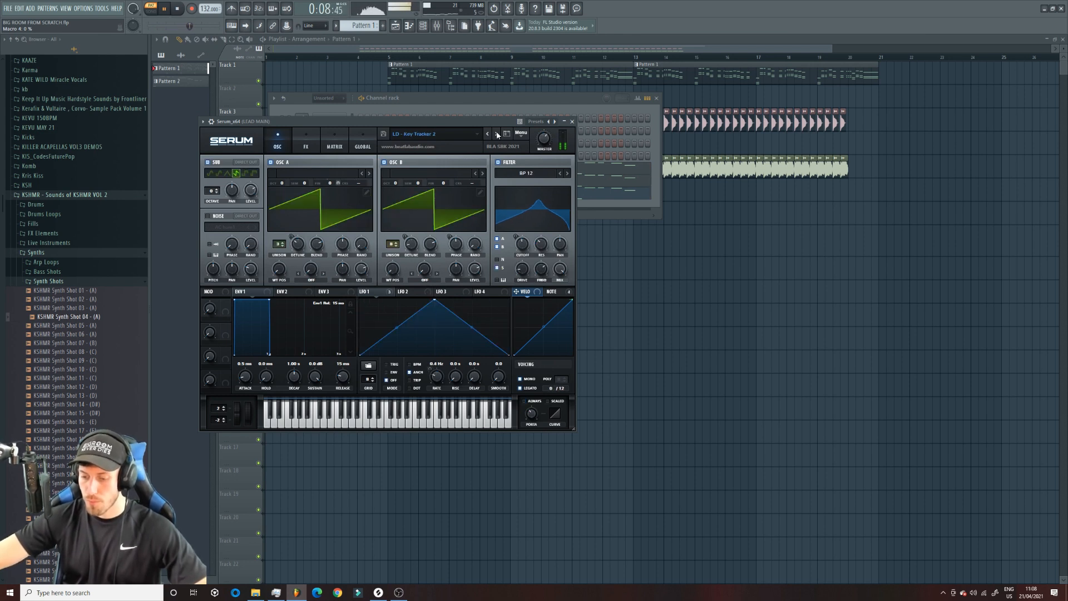
Step: Play the arrangement from bar 5, toggle the Nexus layer and lower the Serum channel's volume
{"action": "left_click", "coordinate": [388, 58]}
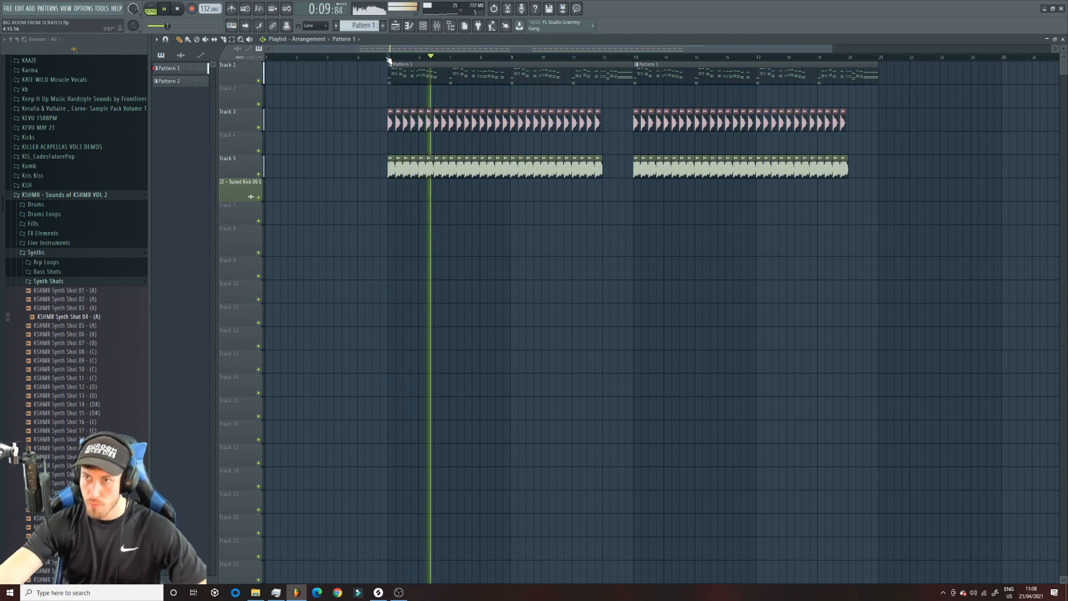
{"action": "key", "text": "F6"}
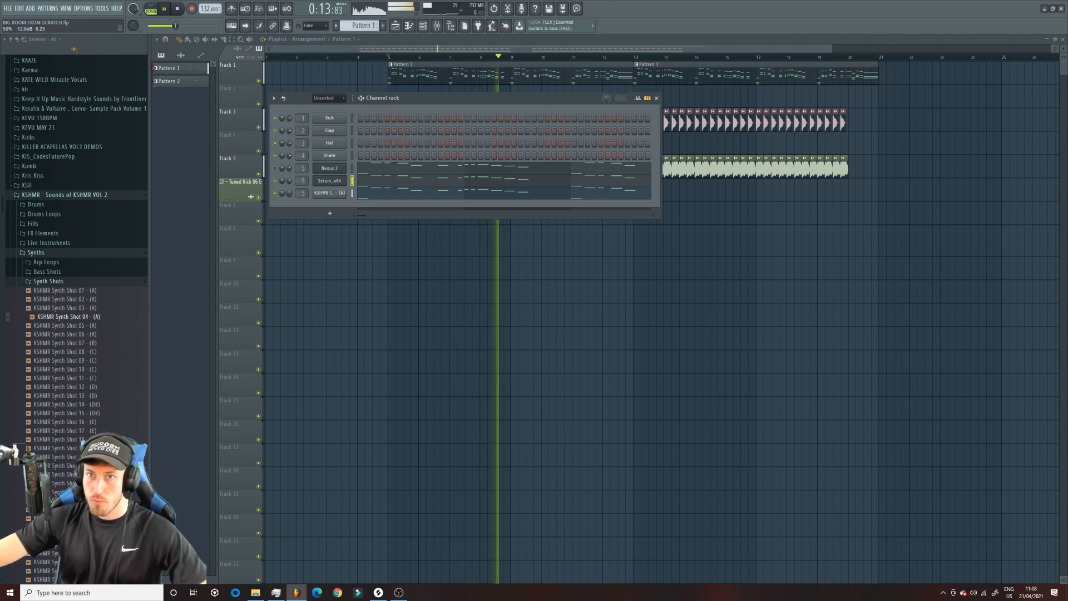
{"action": "left_click", "coordinate": [275, 168]}
{"action": "left_click_drag", "start_coordinate": [288, 181], "coordinate": [289, 192]}
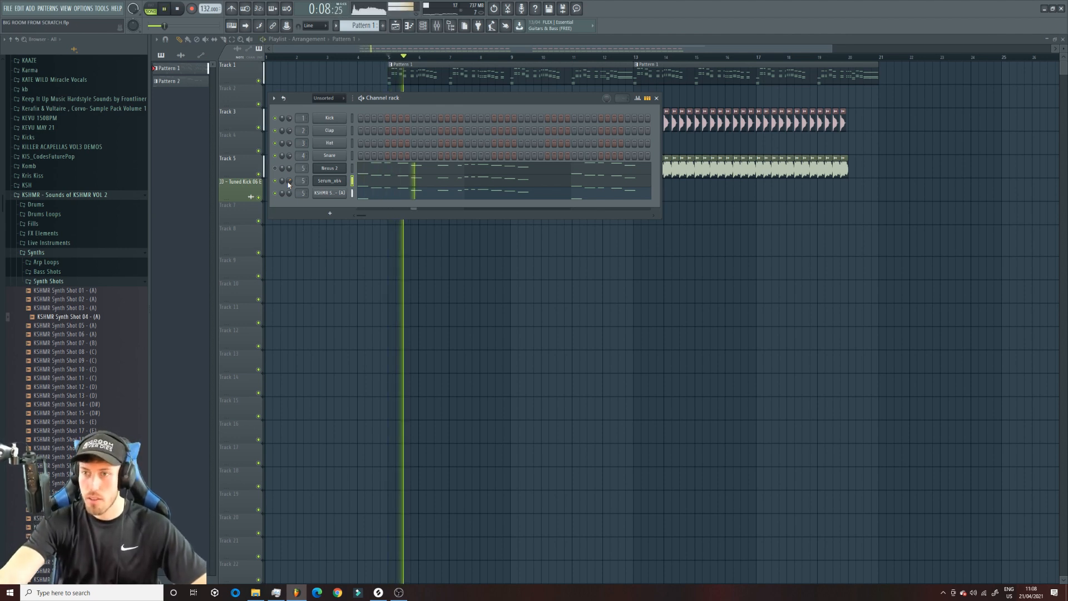
Step: Open the Kickstart sidechain plugin on the LEAD MAIN BUS mixer track during playback
{"action": "left_click", "coordinate": [437, 29]}
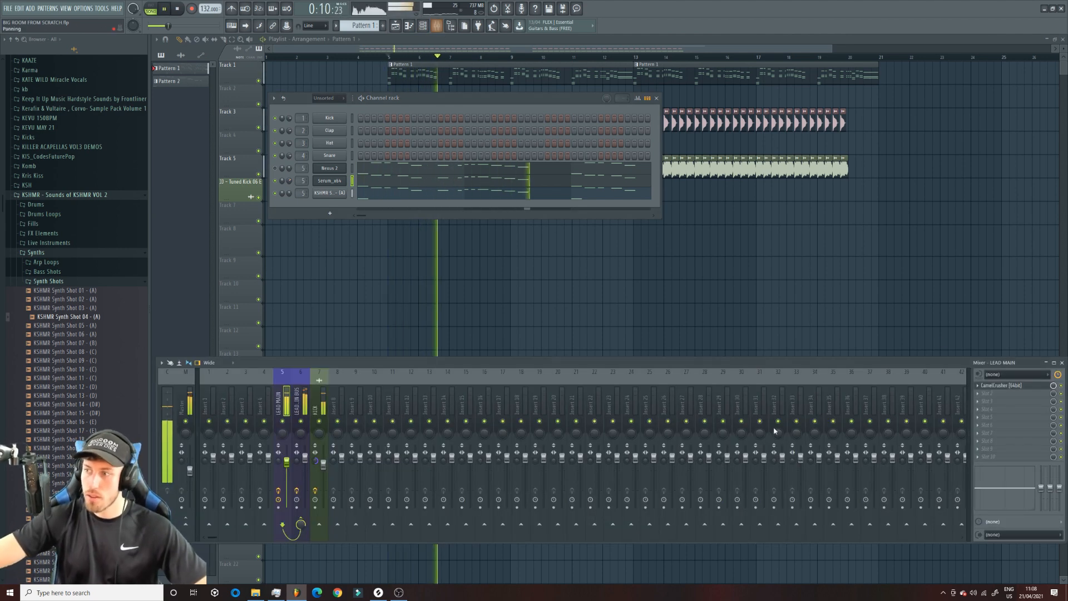
{"action": "left_click", "coordinate": [306, 411]}
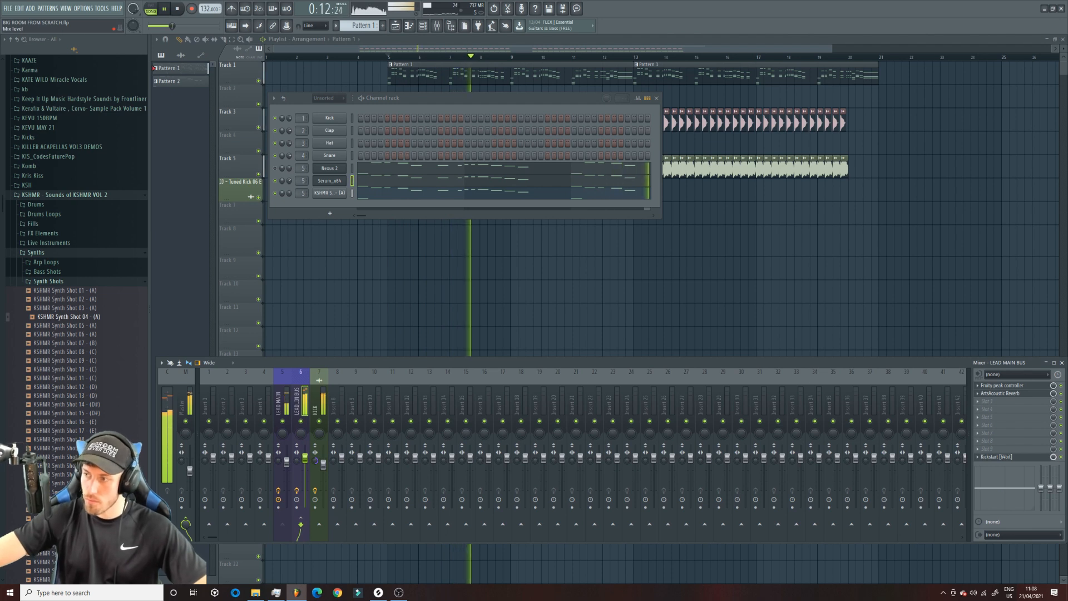
{"action": "left_click", "coordinate": [1038, 459]}
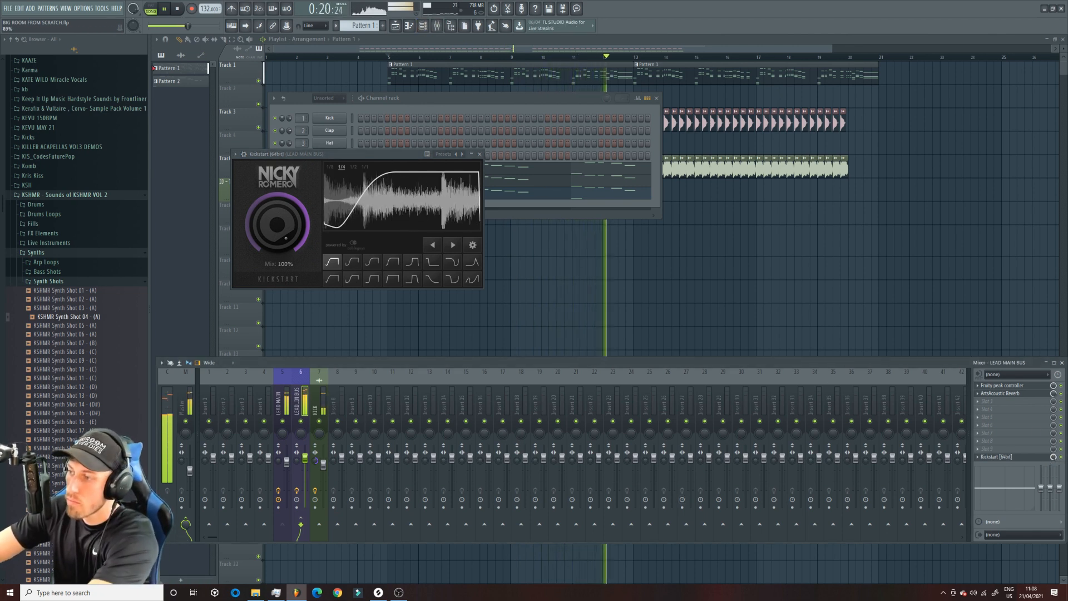
Step: Try the KSHMR Synth Shot 04 melody an octave lower during playback and undo the transposition
{"action": "left_click", "coordinate": [423, 28]}
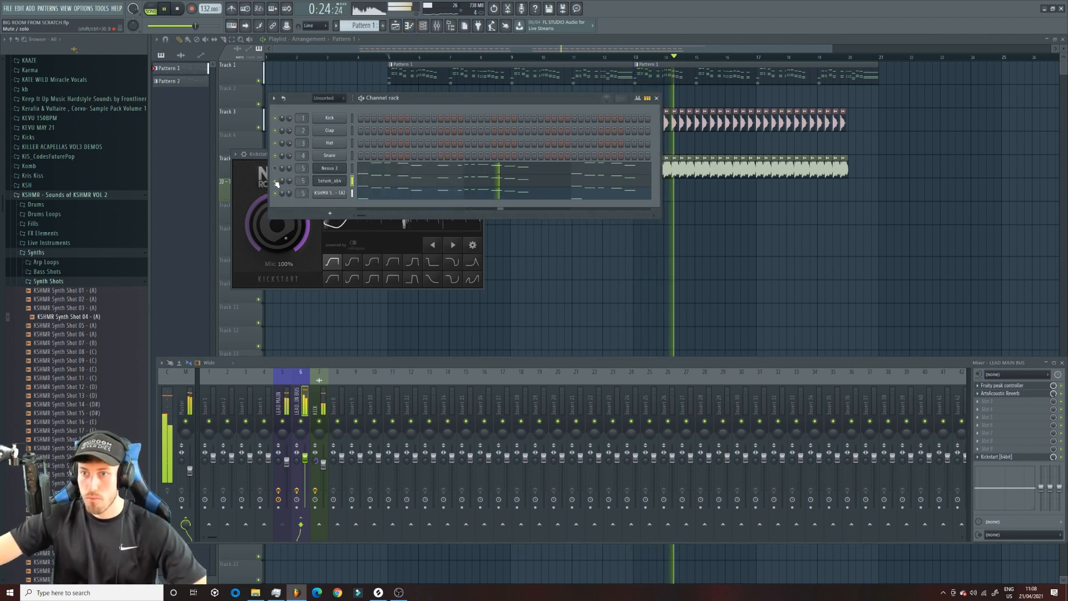
{"action": "right_click", "coordinate": [370, 192]}
{"action": "left_click", "coordinate": [381, 195]}
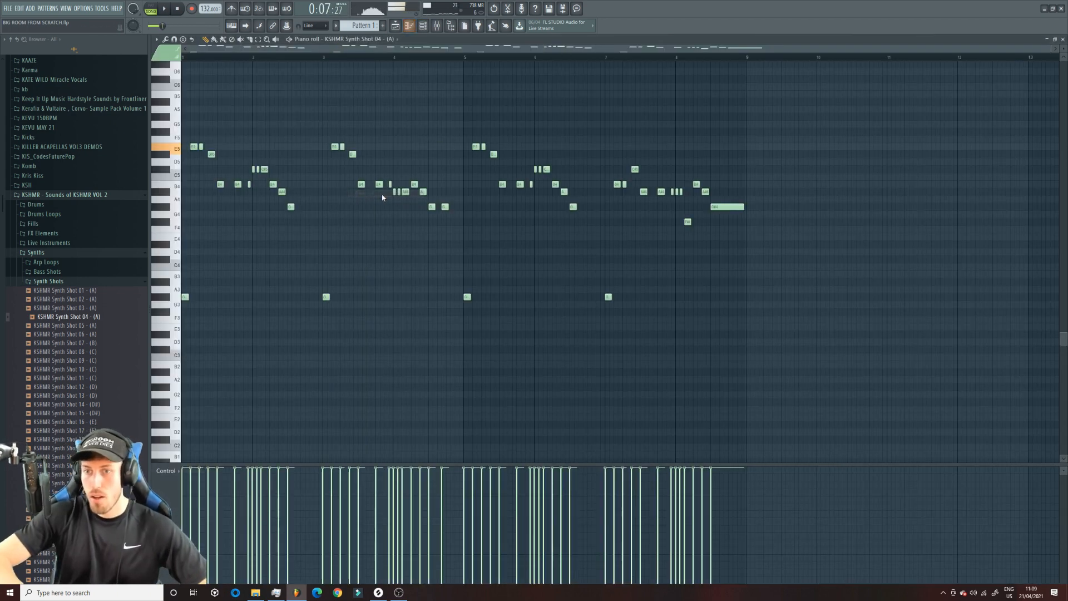
{"action": "key", "text": "ctrl+Down"}
{"action": "key", "text": "space"}
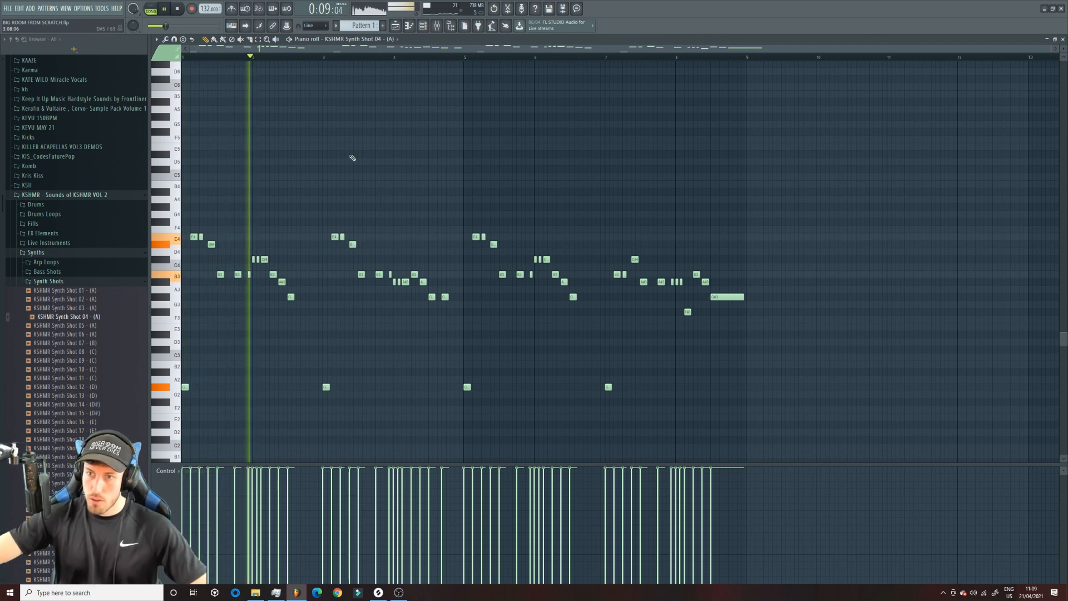
{"action": "key", "text": "F6"}
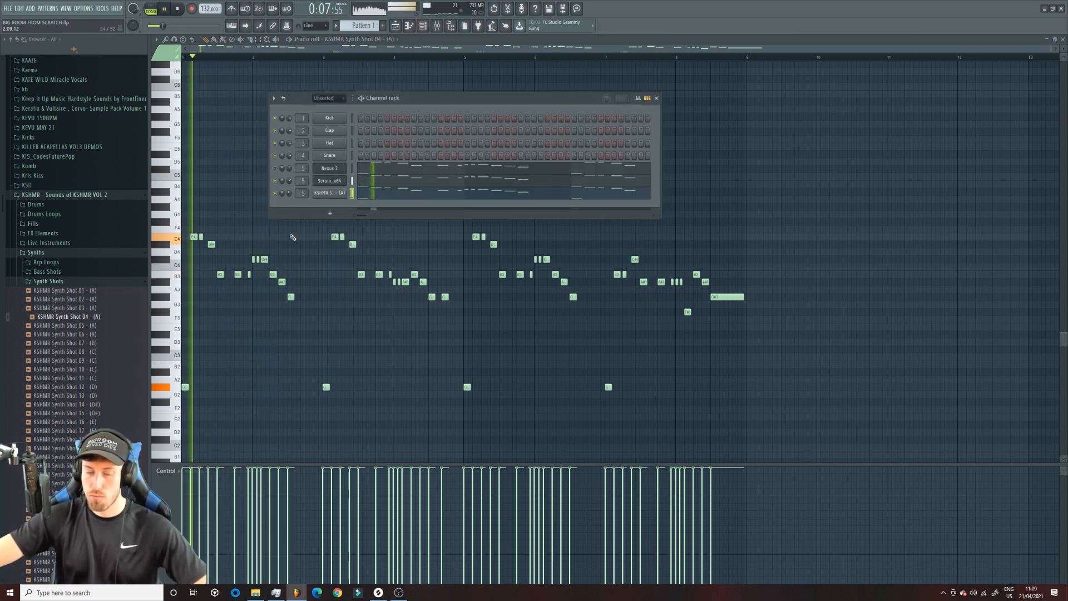
{"action": "key", "text": "F6"}
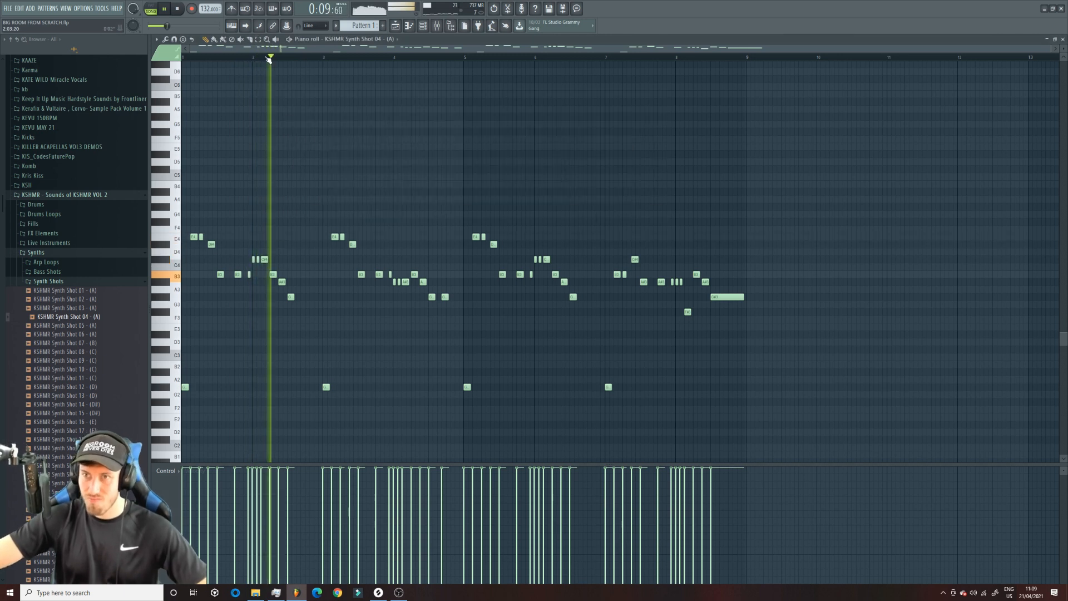
{"action": "key", "text": "ctrl+z"}
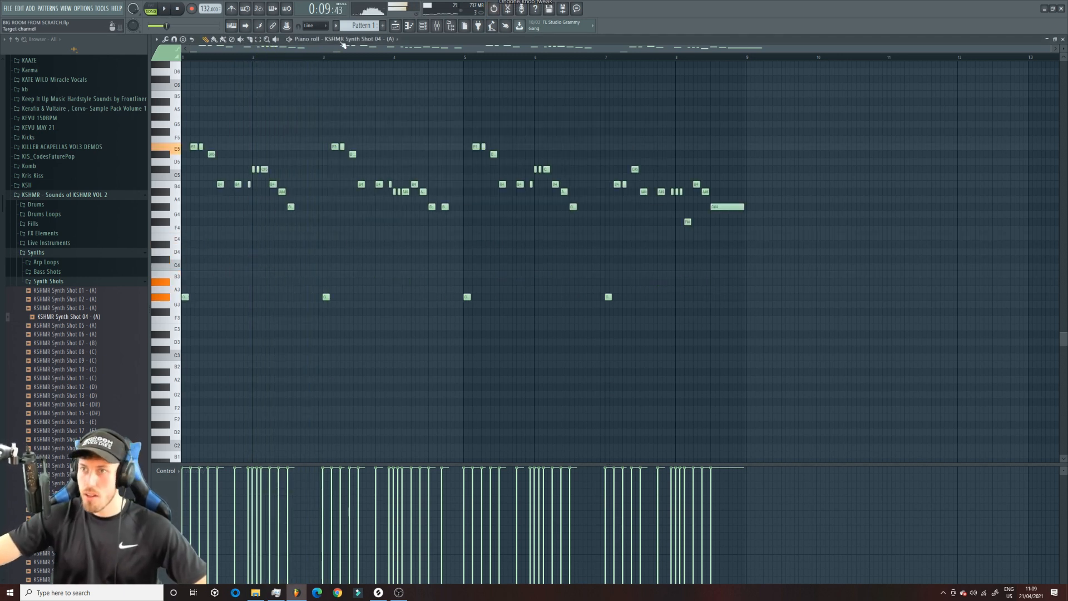
Step: Delete the low notes at bars 1, 3, 5 and 7 from the KSHMR Synth Shot 04 melody
{"action": "left_click", "coordinate": [422, 28]}
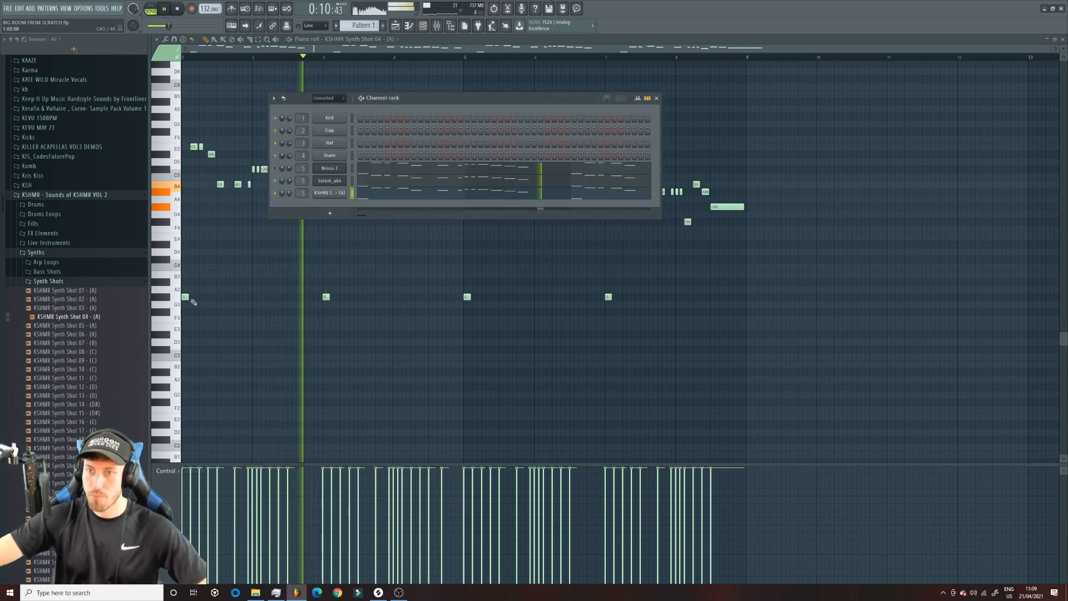
{"action": "key", "text": "F6"}
{"action": "right_click", "coordinate": [326, 296]}
{"action": "right_click", "coordinate": [468, 297]}
{"action": "right_click", "coordinate": [608, 297]}
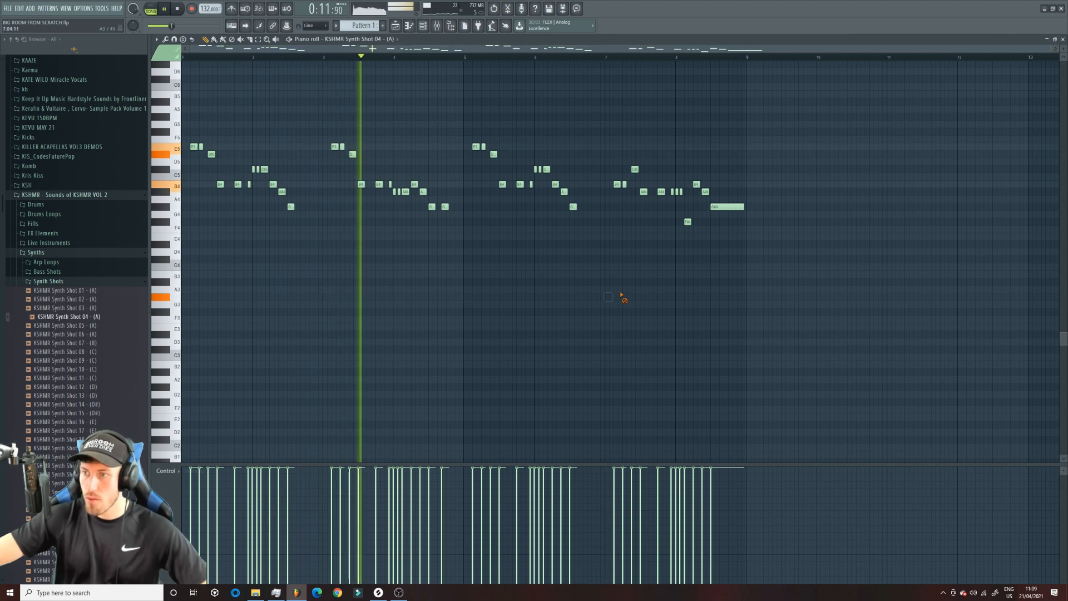
Step: Move the low notes at bars 1, 3, 5 and 7 of the Serum melody down an octave to F3 and lengthen them
{"action": "left_click", "coordinate": [423, 26]}
{"action": "right_click", "coordinate": [344, 179]}
{"action": "left_click", "coordinate": [370, 180]}
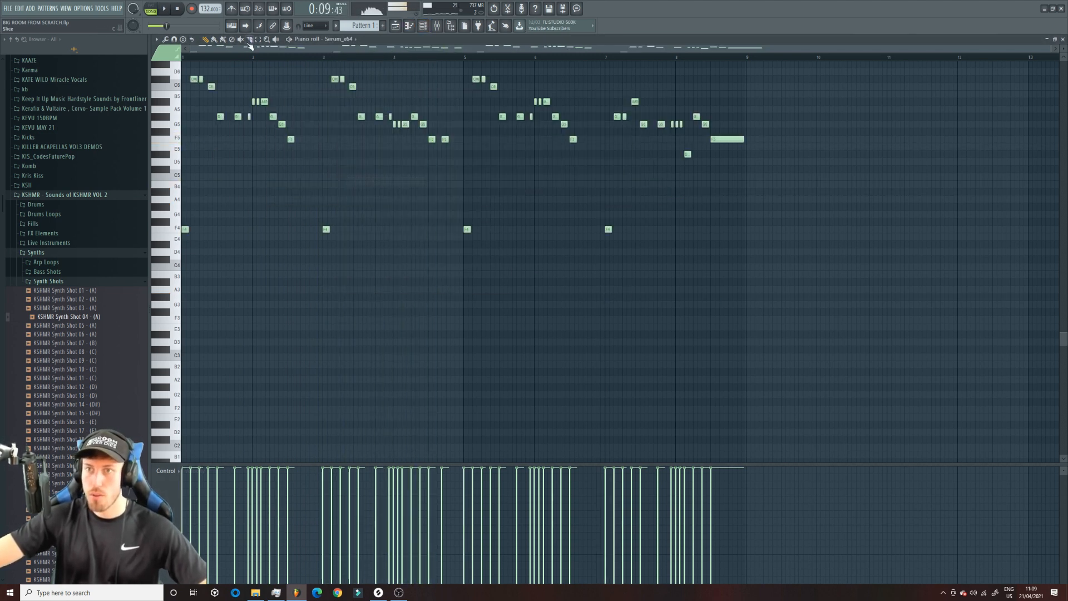
{"action": "left_click", "coordinate": [258, 40]}
{"action": "left_click_drag", "start_coordinate": [712, 283], "coordinate": [165, 157]}
{"action": "key", "text": "ctrl+Down"}
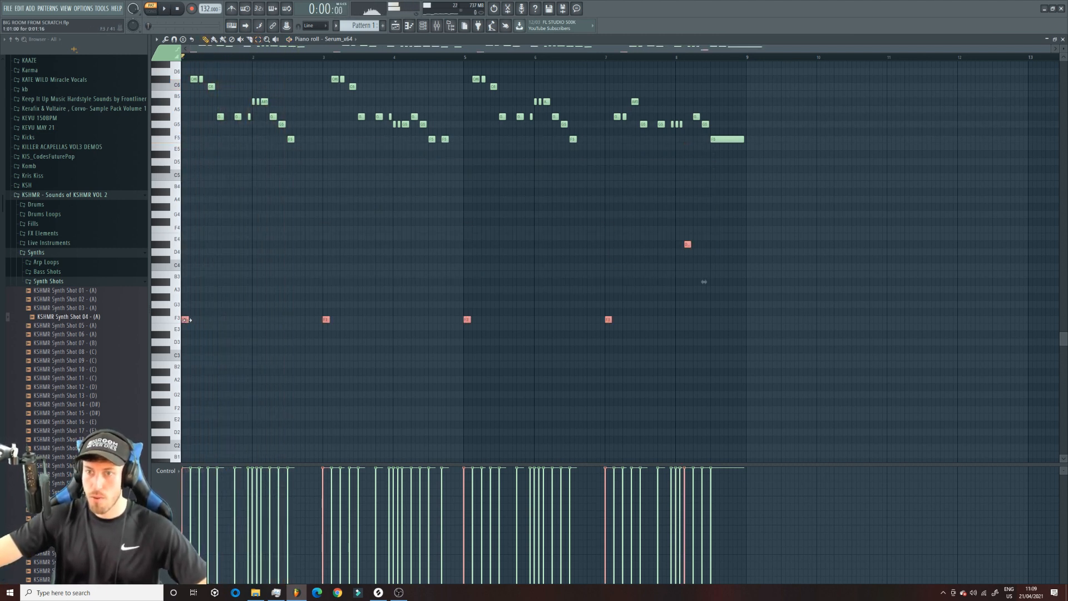
{"action": "left_click", "coordinate": [519, 401]}
{"action": "right_click", "coordinate": [519, 400]}
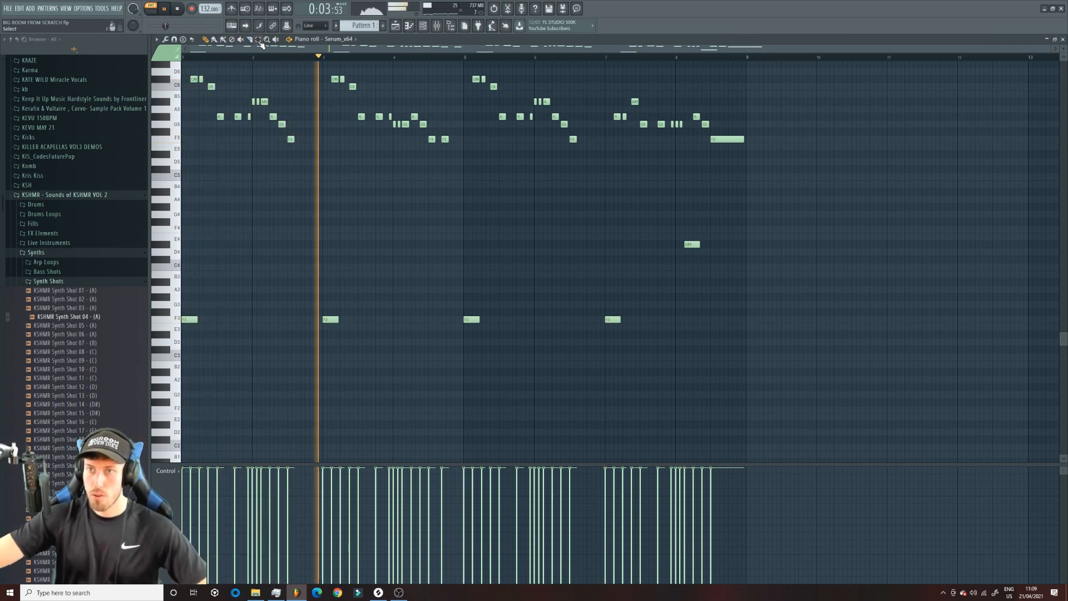
Step: Move the upper notes of the Serum melody down an octave and delete the stray low note in bar 8
{"action": "left_click", "coordinate": [258, 40]}
{"action": "left_click_drag", "start_coordinate": [993, 229], "coordinate": [173, 58]}
{"action": "left_click_drag", "start_coordinate": [763, 296], "coordinate": [434, 168]}
{"action": "key", "text": "ctrl+Down"}
{"action": "left_click_drag", "start_coordinate": [709, 347], "coordinate": [691, 371]}
{"action": "key", "text": "Delete"}
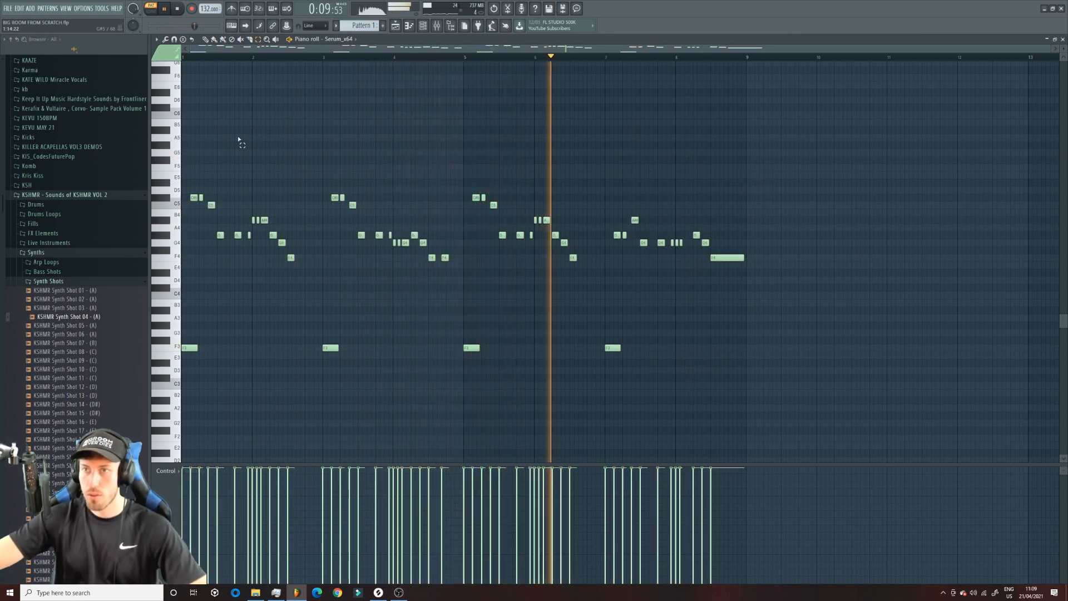
Step: Shorten the four low F3 notes of the Serum melody slightly and play the arrangement from bar 5
{"action": "left_click_drag", "start_coordinate": [194, 337], "coordinate": [717, 412]}
{"action": "left_click", "coordinate": [206, 40]}
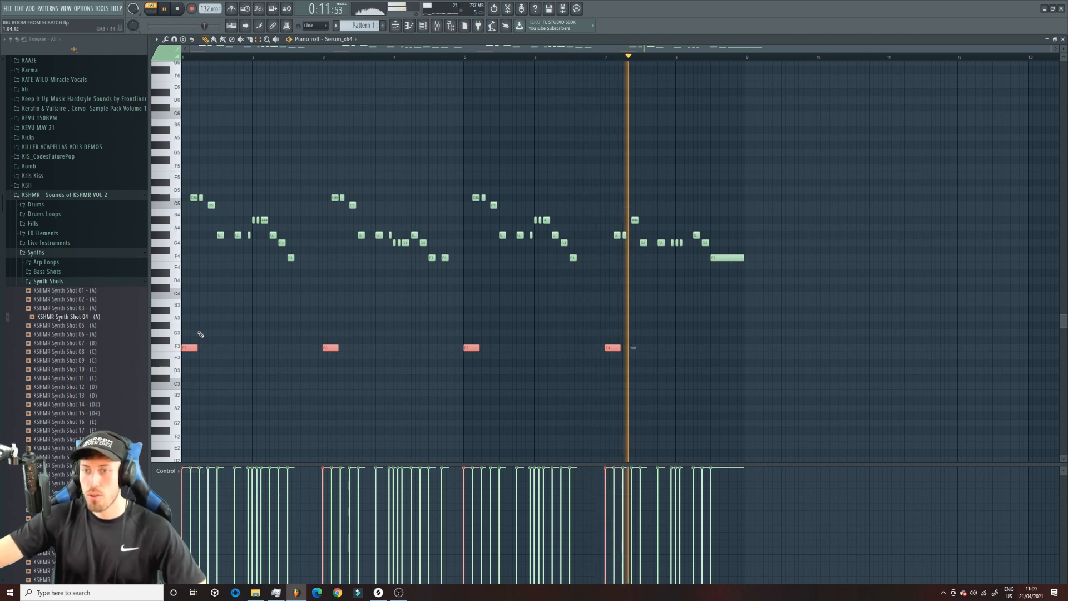
{"action": "left_click", "coordinate": [397, 26]}
{"action": "key", "text": "l"}
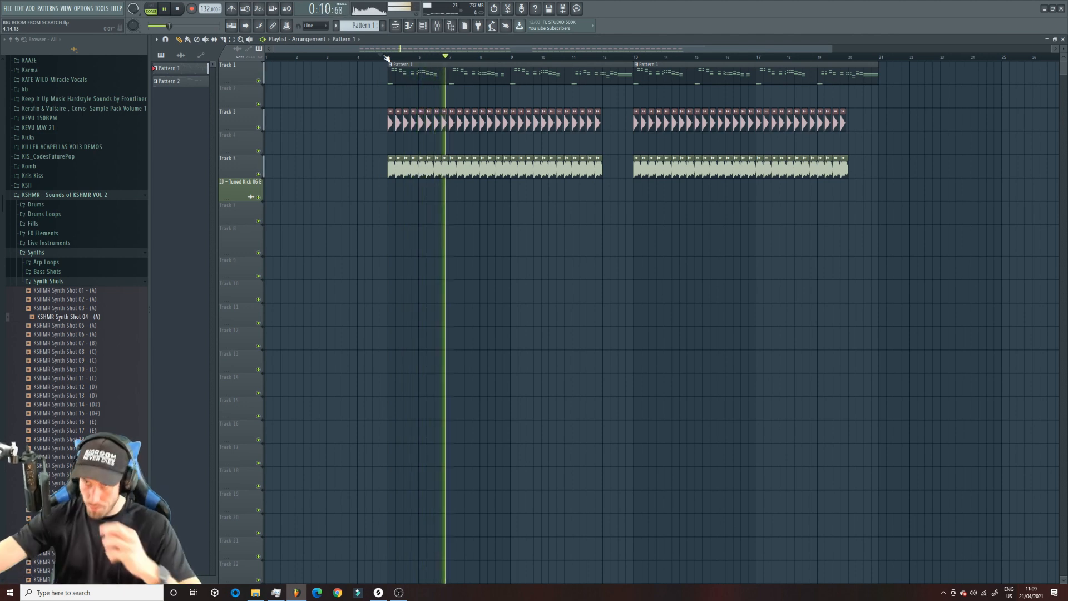
Step: Raise the upper notes of the Serum melody an octave while keeping the four low notes on F3
{"action": "key", "text": "F7"}
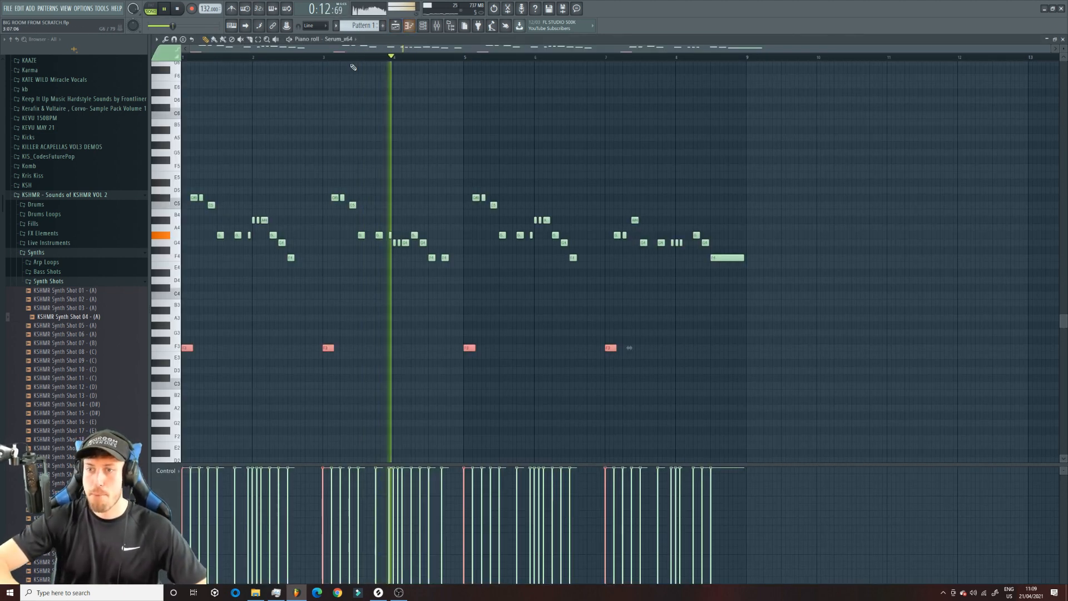
{"action": "left_click", "coordinate": [358, 115]}
{"action": "right_click", "coordinate": [359, 116]}
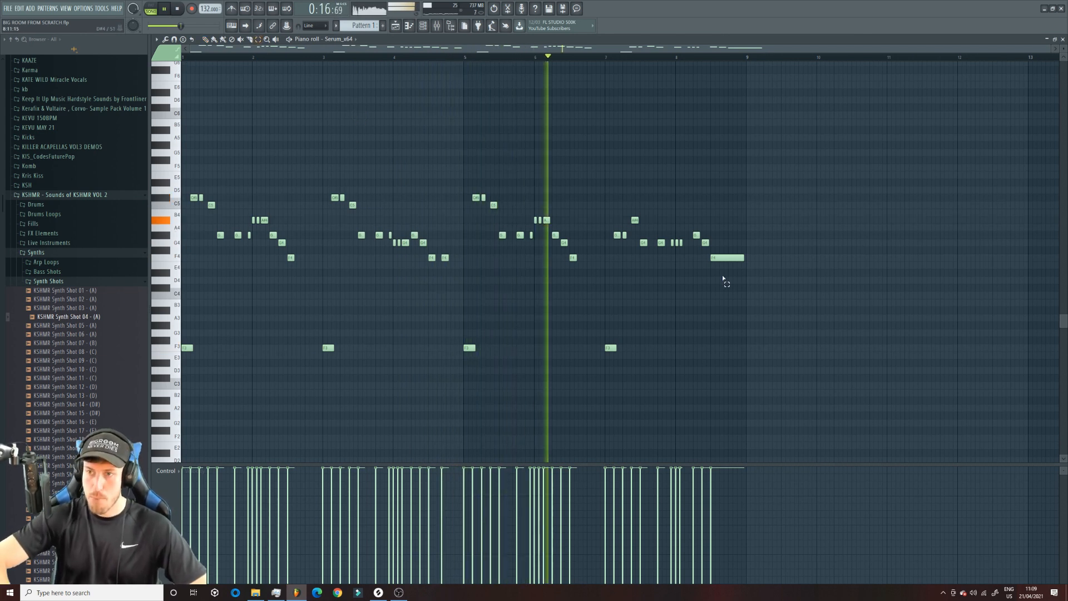
{"action": "key", "text": "ctrl+Up"}
{"action": "left_click_drag", "start_coordinate": [715, 311], "coordinate": [179, 251]}
{"action": "key", "text": "ctrl+Down"}
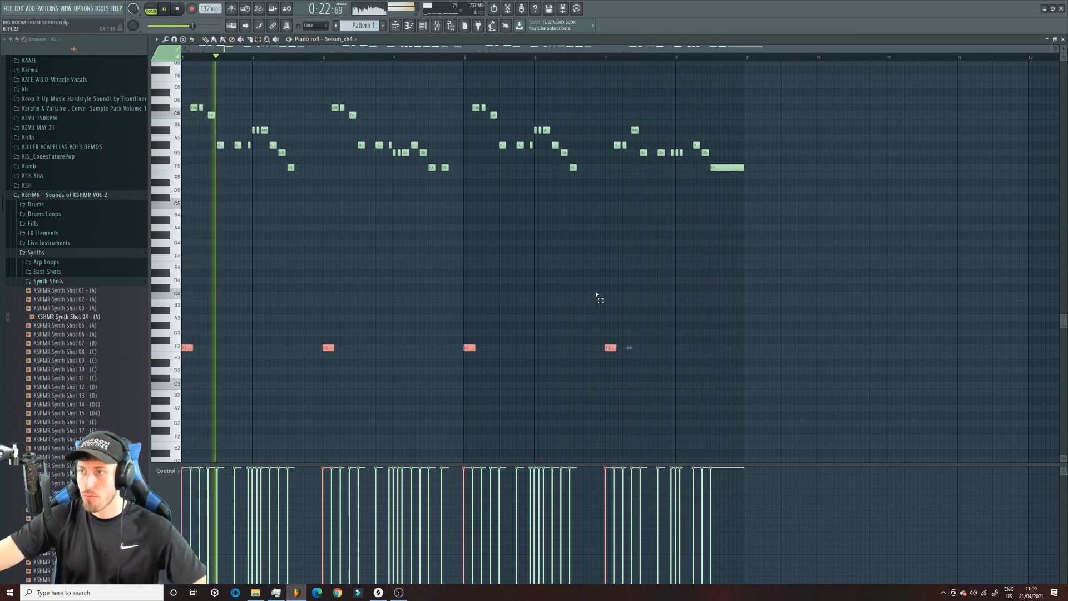
Step: Add KSHMR Synth Shot 11 - (C) as a new channel, paste the copied melody into it and play the pattern
{"action": "key", "text": "F6"}
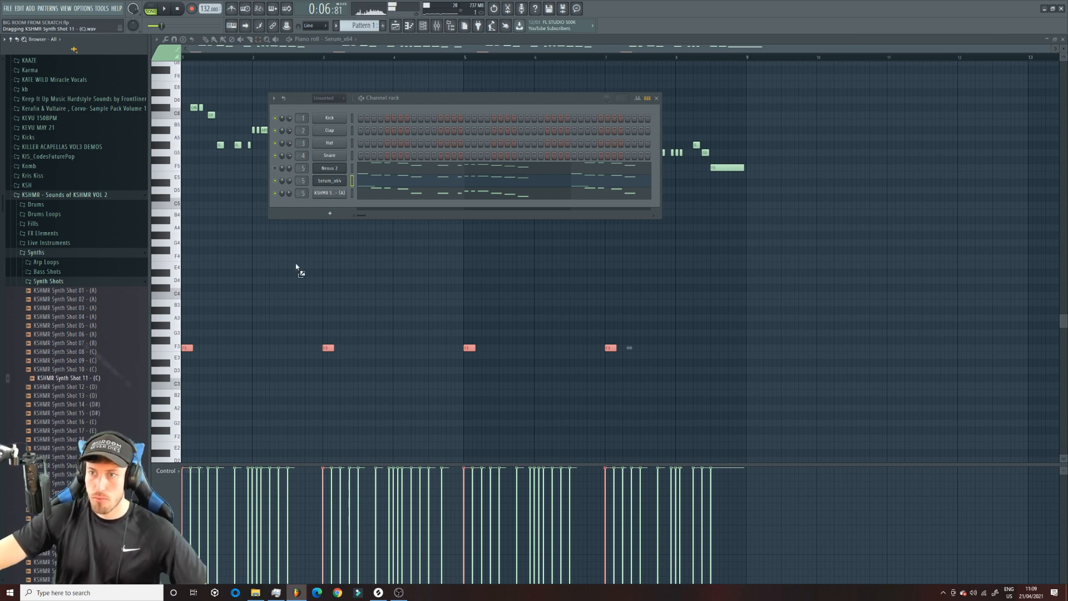
{"action": "left_click_drag", "start_coordinate": [327, 210], "coordinate": [328, 209]}
{"action": "right_click", "coordinate": [330, 207]}
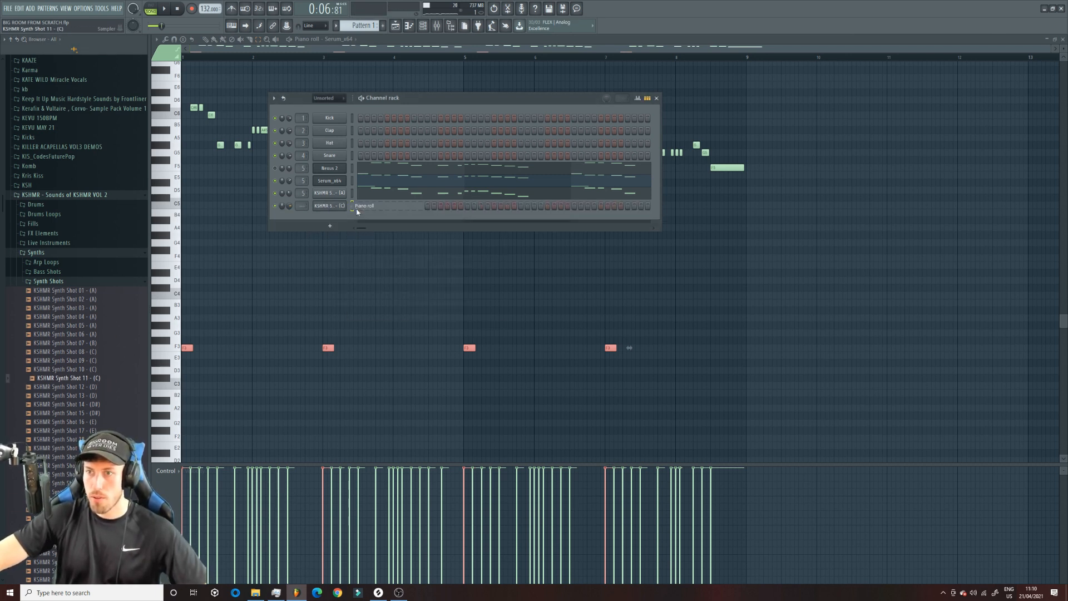
{"action": "left_click", "coordinate": [354, 206]}
{"action": "key", "text": "ctrl+v"}
{"action": "key", "text": "l"}
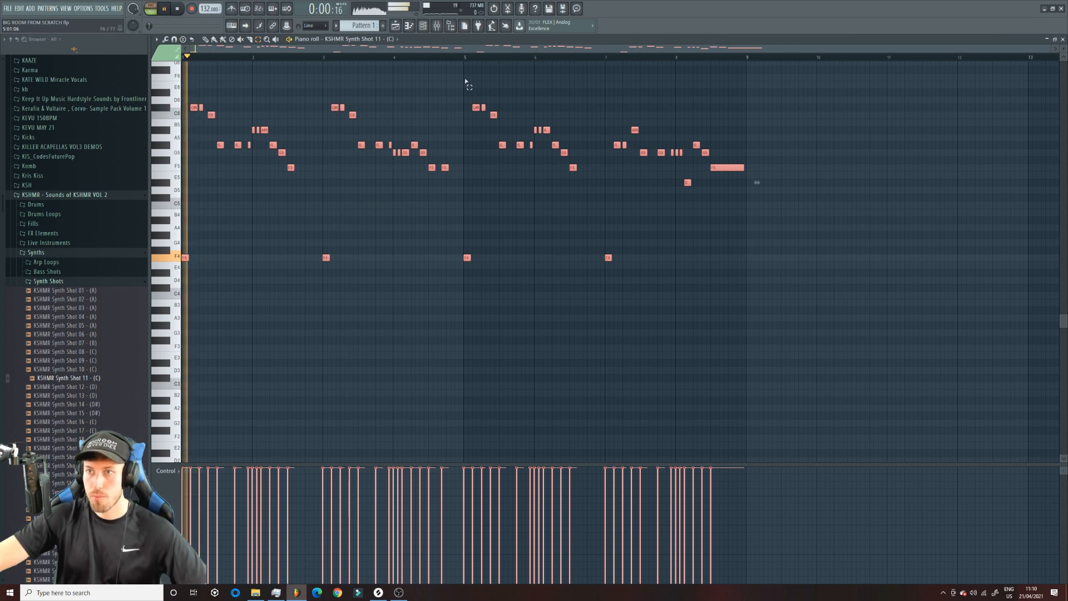
Step: Transpose the Synth Shot 11 melody down an octave and route its channel to mixer track 5
{"action": "key", "text": "F6"}
{"action": "left_click", "coordinate": [276, 181]}
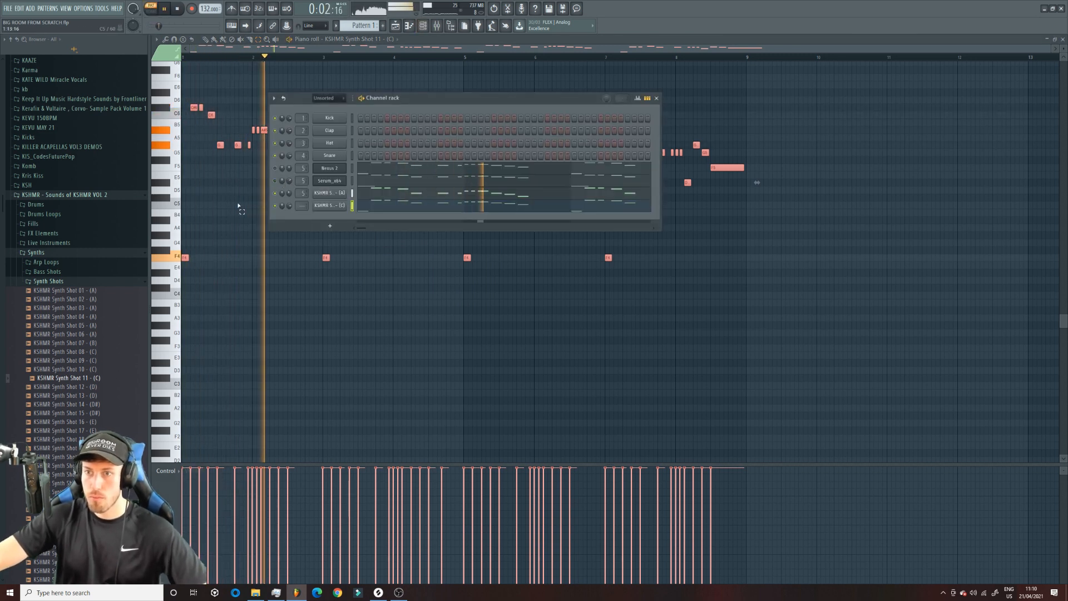
{"action": "left_click", "coordinate": [248, 219]}
{"action": "key", "text": "ctrl+Down"}
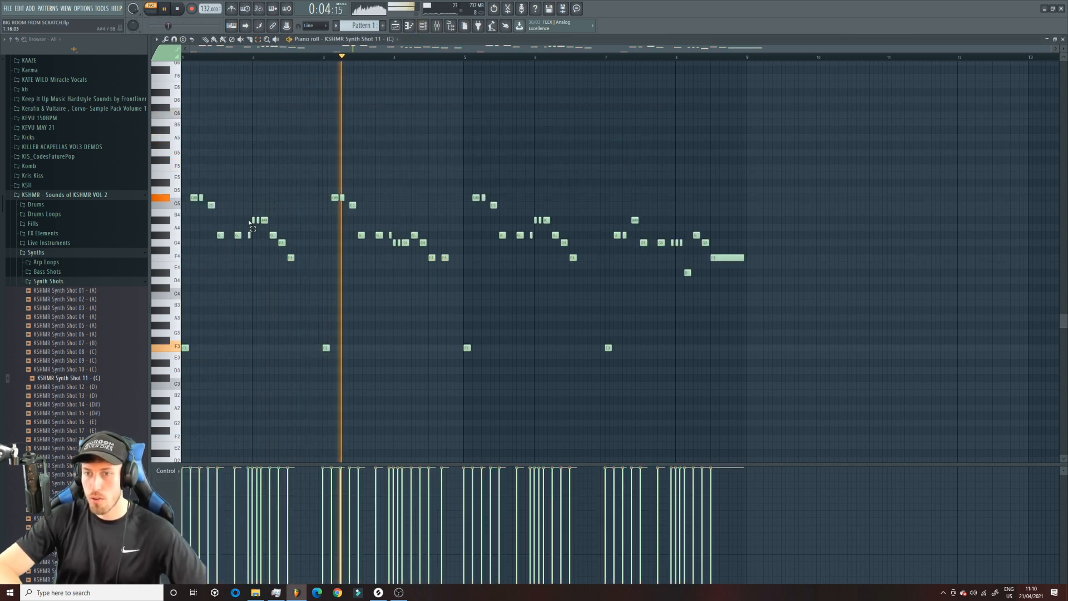
{"action": "left_click", "coordinate": [423, 26]}
{"action": "mouse_move", "coordinate": [302, 206]}
{"action": "left_mouse_down"}
{"action": "mouse_move", "coordinate": [302, 192]}
{"action": "mouse_move", "coordinate": [287, 213]}
{"action": "left_mouse_up"}
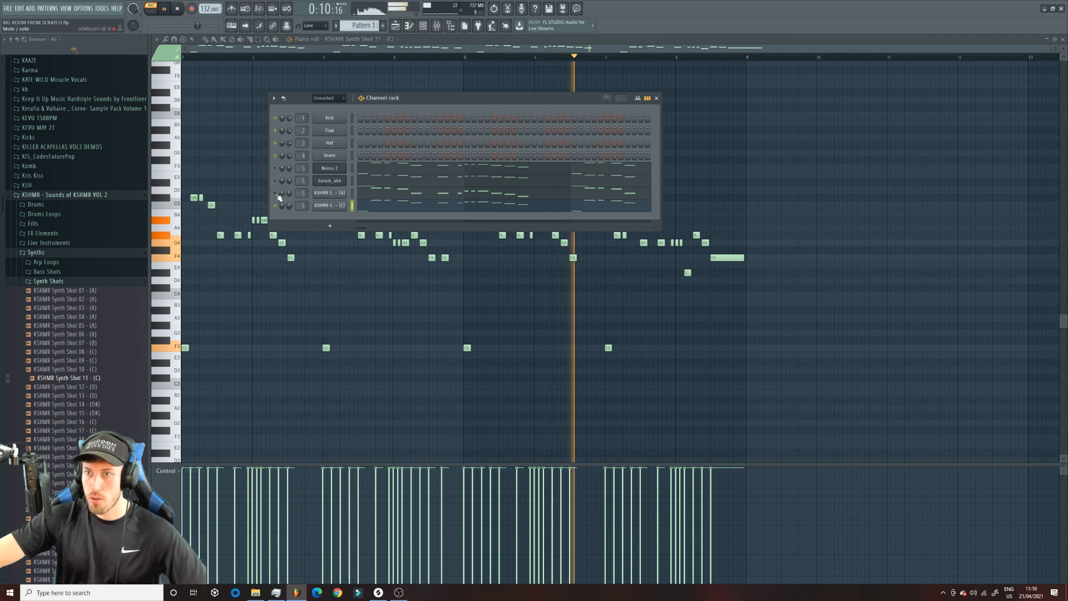
Step: Enable the volume envelope of KSHMR Synth Shot 04 and shape it with no attack, a long hold and minimal decay and sustain
{"action": "left_click", "coordinate": [329, 193]}
{"action": "left_click", "coordinate": [238, 149]}
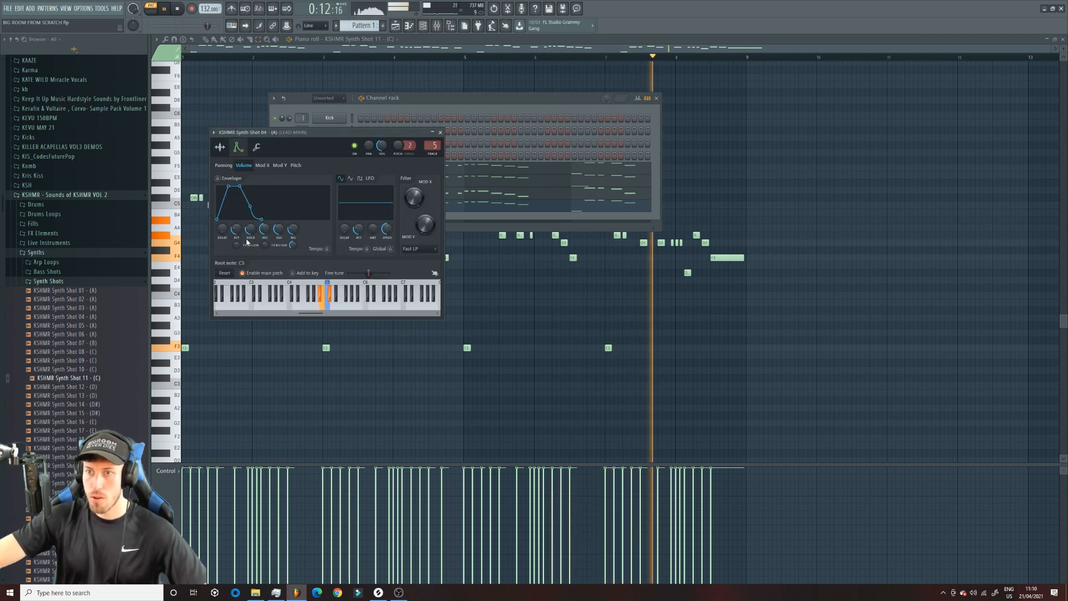
{"action": "key", "text": "space"}
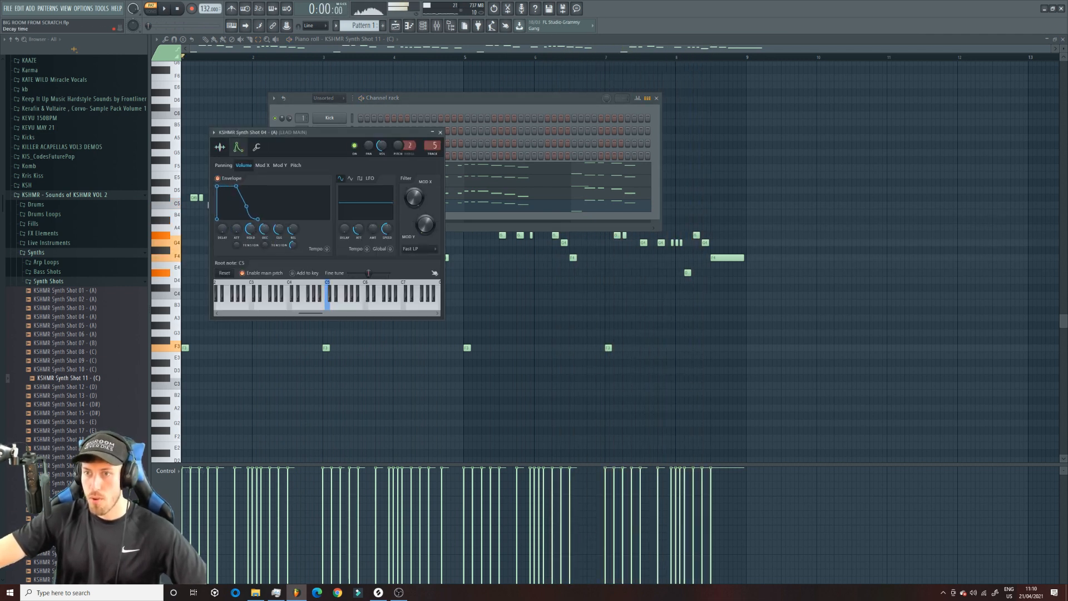
{"action": "key", "text": "space"}
{"action": "left_click_drag", "start_coordinate": [248, 228], "coordinate": [248, 221]}
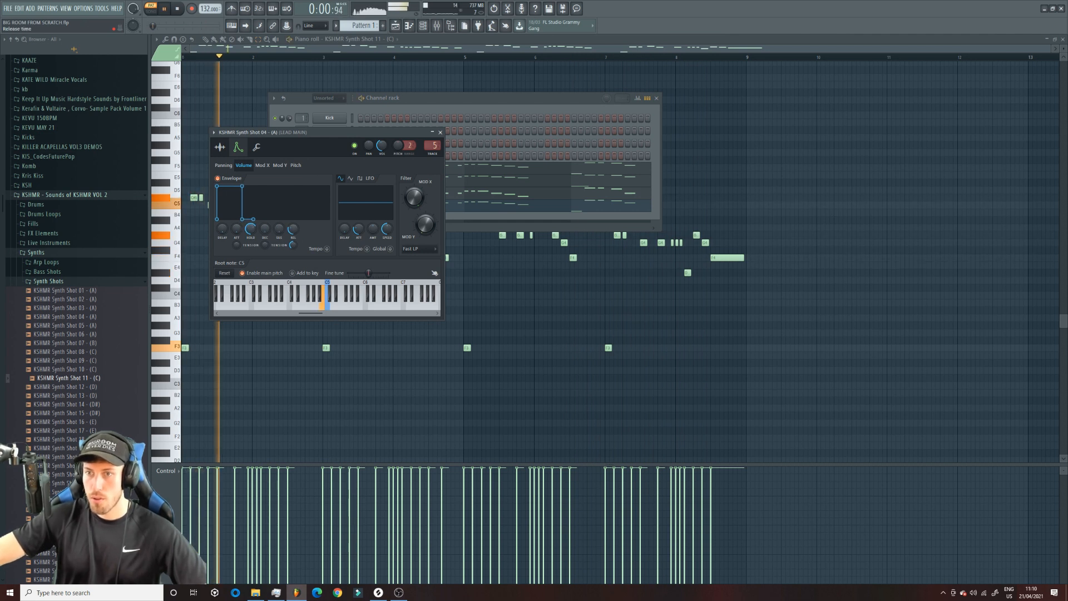
Step: Give KSHMR Synth Shot 11 a matching volume envelope with instant attack, a raised hold and no decay or sustain
{"action": "left_click", "coordinate": [494, 218]}
{"action": "left_click", "coordinate": [339, 207]}
{"action": "left_click", "coordinate": [249, 158]}
{"action": "left_click_drag", "start_coordinate": [261, 240], "coordinate": [261, 194]}
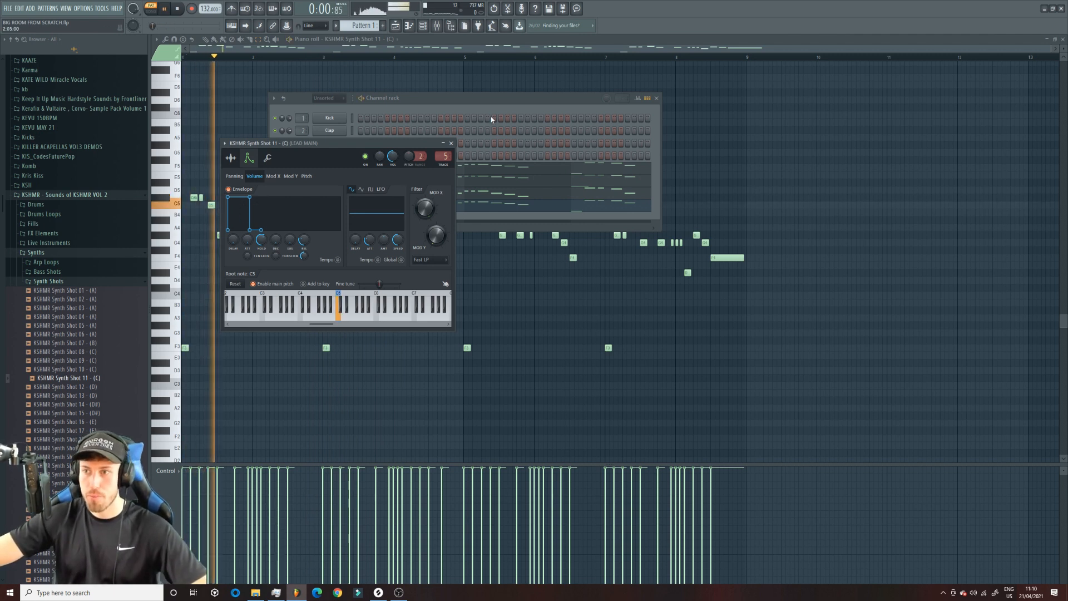
Step: Audition the Serum lead presets that follow LD - Key Tracker 2, up to LD - Shout It Out, over the playing pattern
{"action": "left_click", "coordinate": [488, 102]}
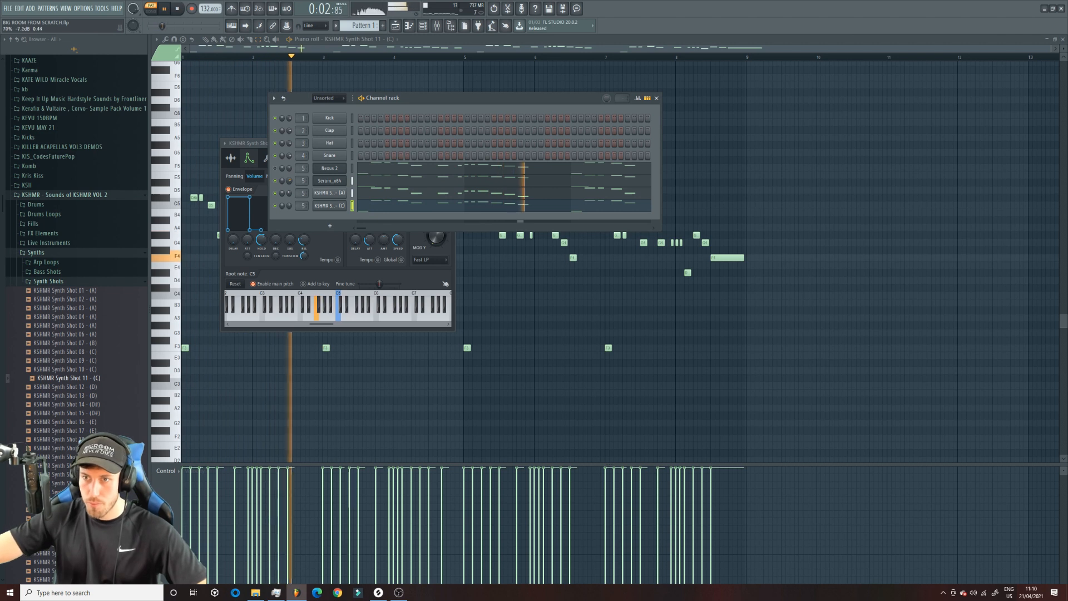
{"action": "left_click", "coordinate": [329, 181]}
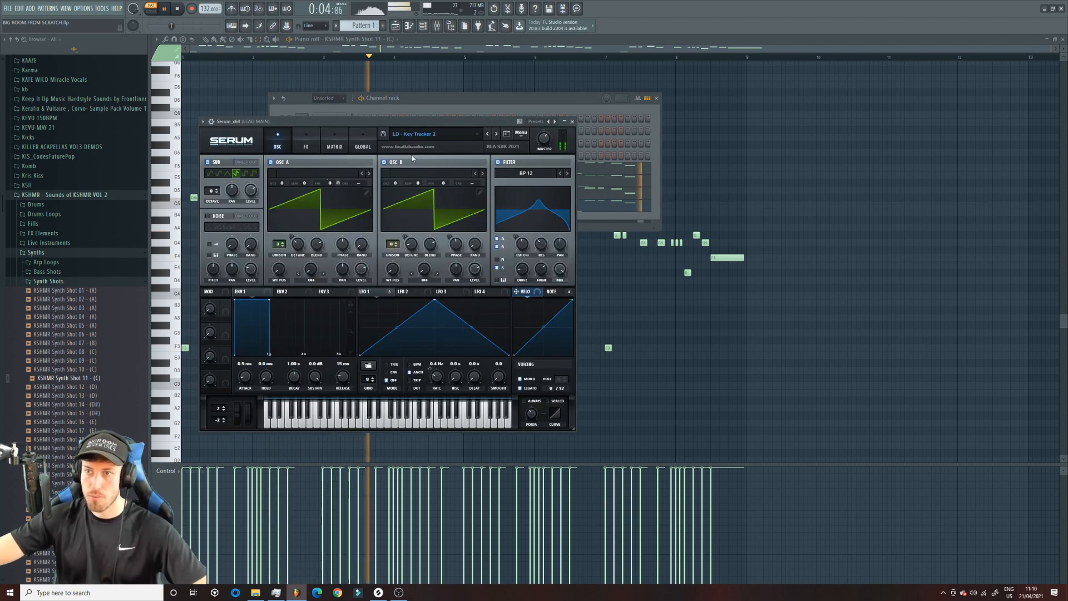
{"action": "left_click", "coordinate": [497, 134]}
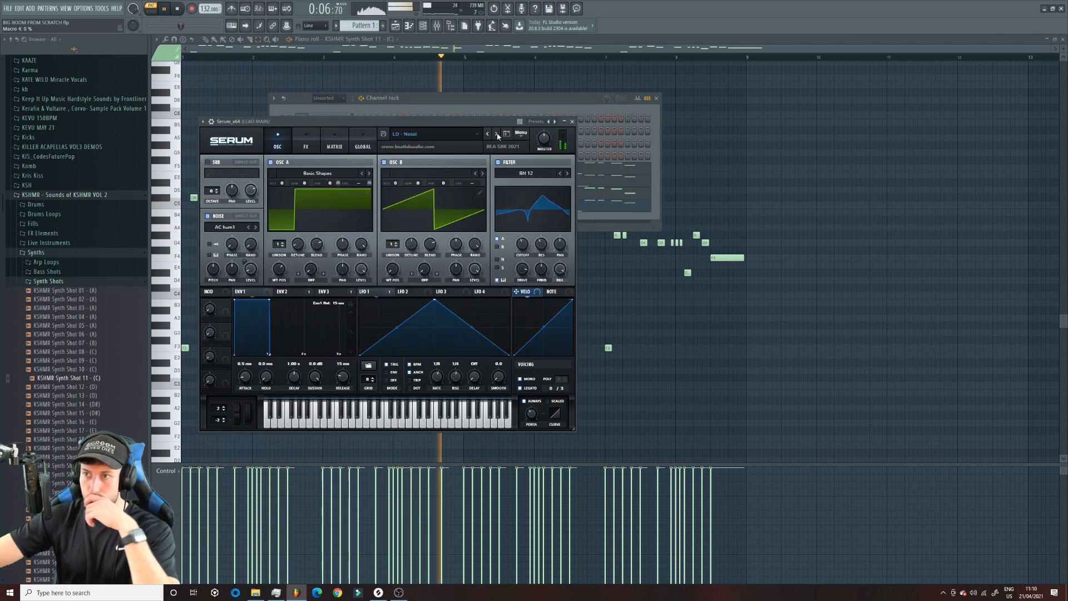
{"action": "left_click", "coordinate": [496, 134]}
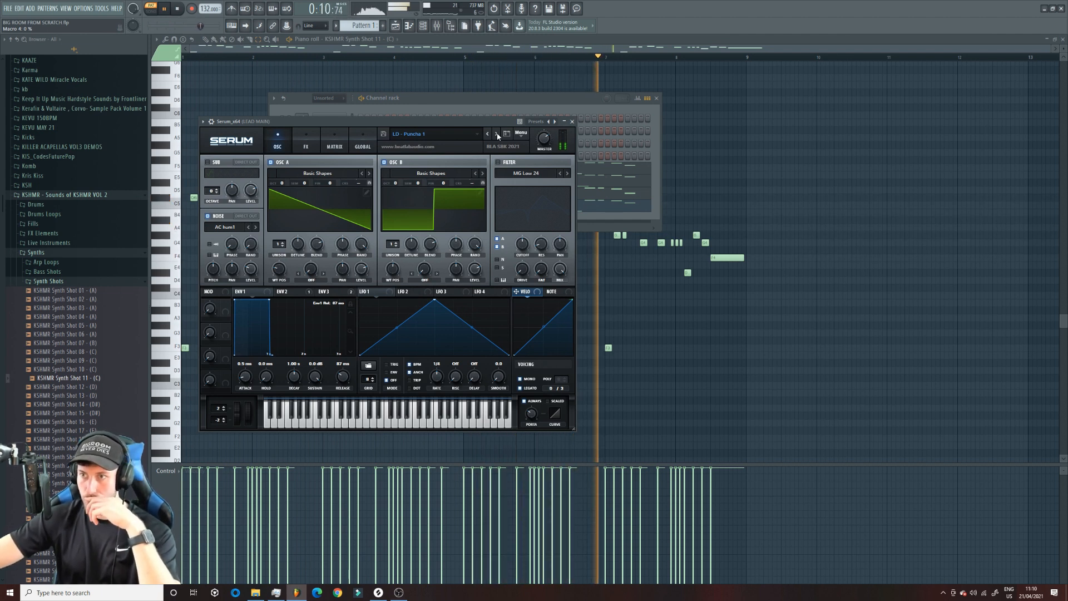
{"action": "left_click", "coordinate": [496, 134]}
{"action": "left_click", "coordinate": [497, 134]}
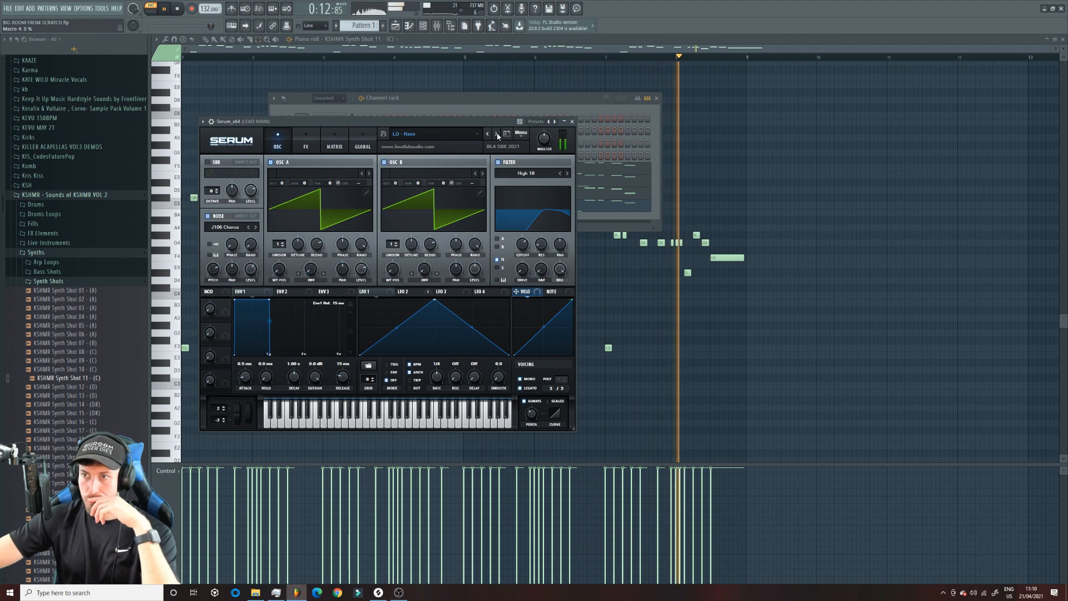
{"action": "left_click", "coordinate": [497, 134]}
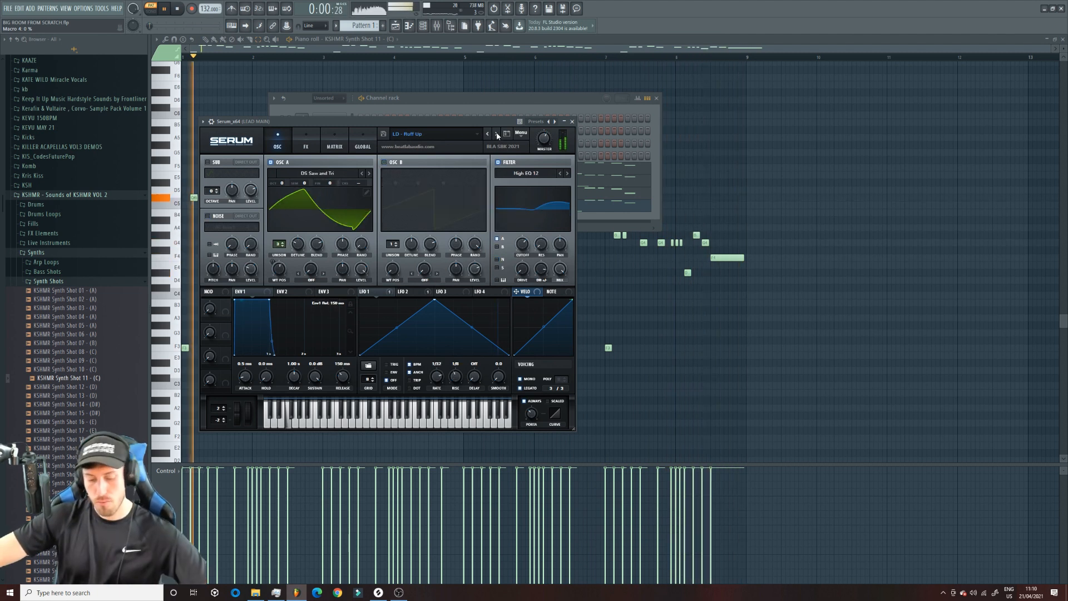
{"action": "left_click", "coordinate": [497, 135]}
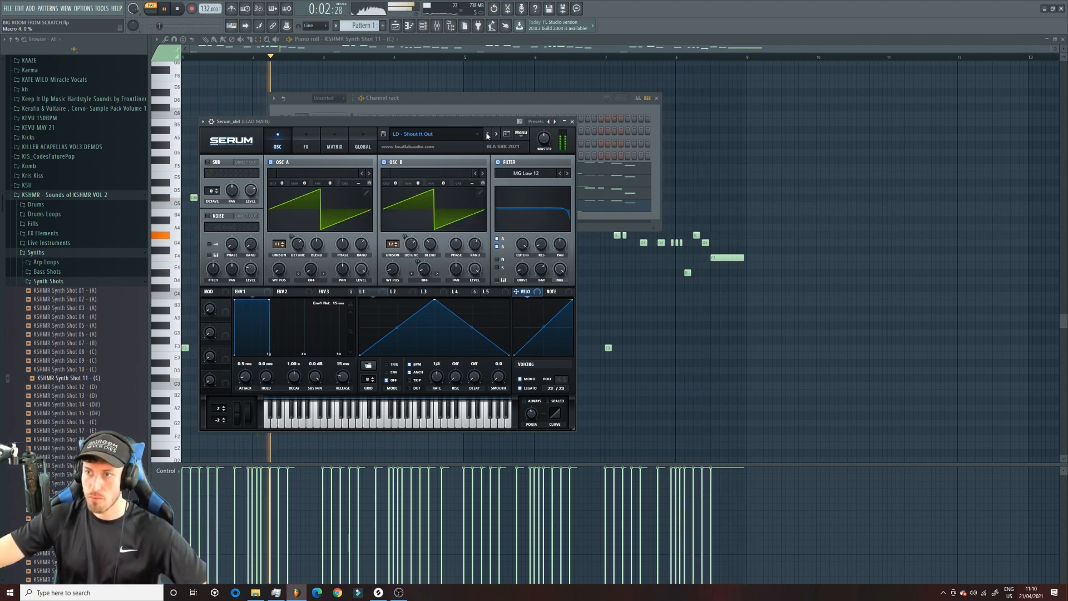
{"action": "left_click", "coordinate": [487, 135]}
{"action": "left_click", "coordinate": [426, 41]}
{"action": "key", "text": "ctrl+Down"}
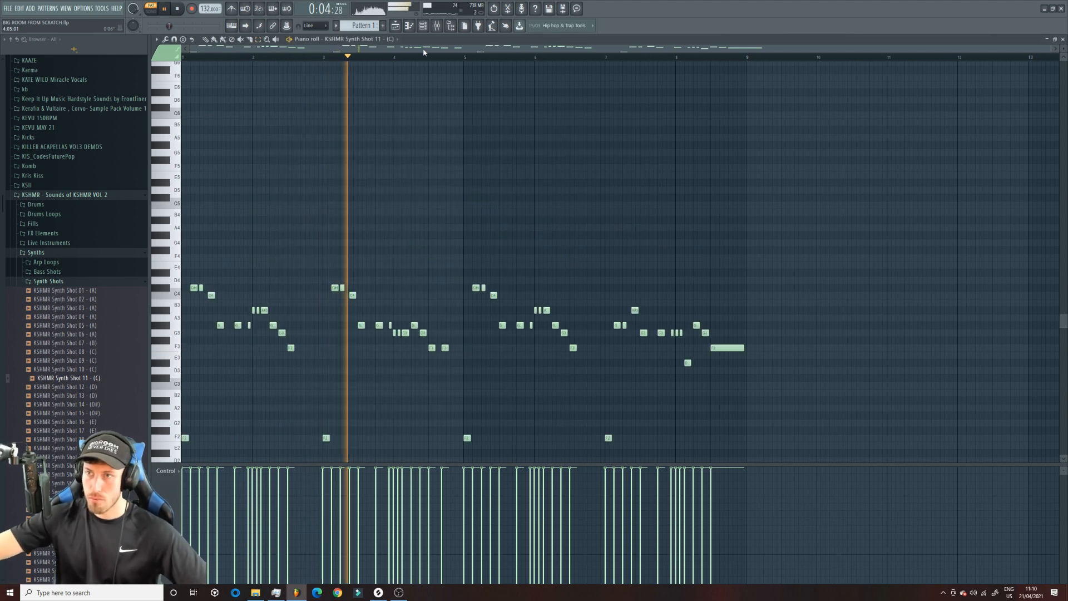
{"action": "key", "text": "ctrl+Up"}
Step: Transpose the whole Serum melody, including its low notes, down an octave
{"action": "left_click", "coordinate": [423, 27]}
{"action": "right_click", "coordinate": [331, 183]}
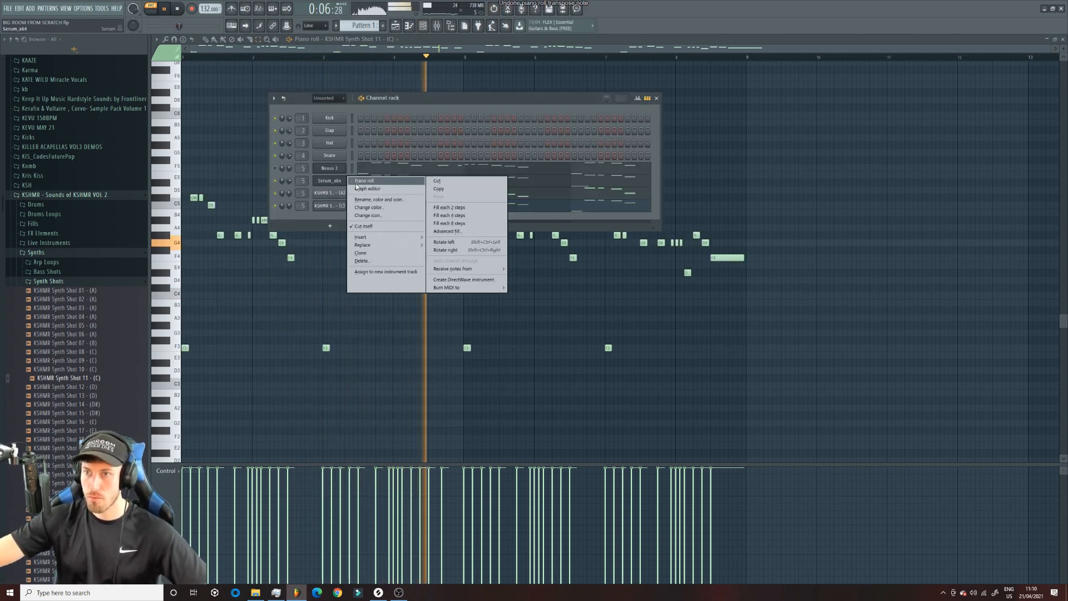
{"action": "left_click", "coordinate": [365, 181]}
{"action": "key", "text": "ctrl+Down"}
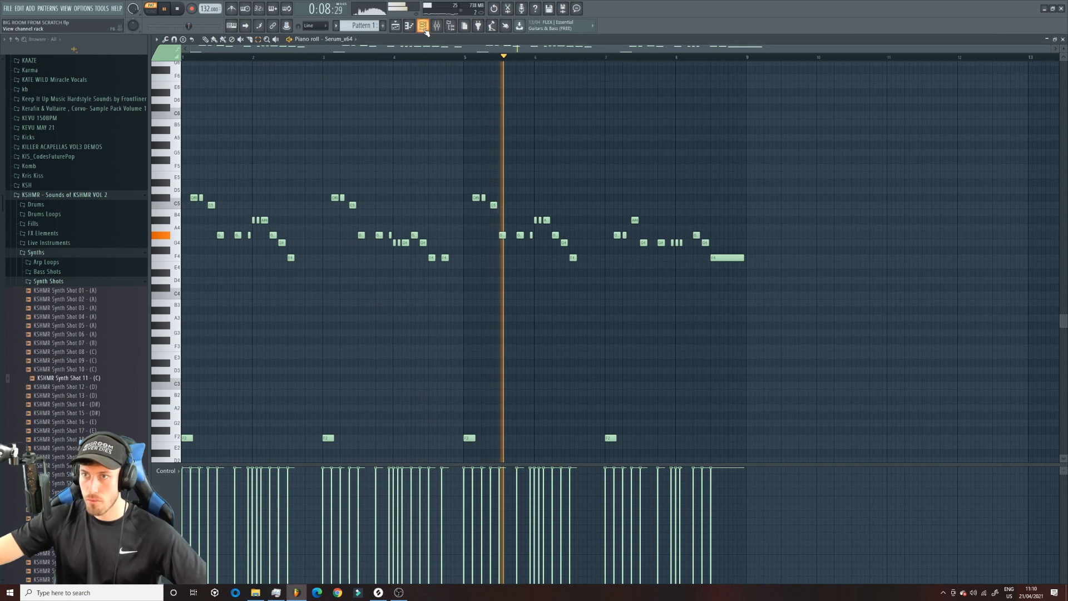
Step: Step forward through the Serum lead presets during playback and load LD - Topliner 2
{"action": "key", "text": "F6"}
{"action": "left_click", "coordinate": [336, 182]}
{"action": "left_click", "coordinate": [496, 134]}
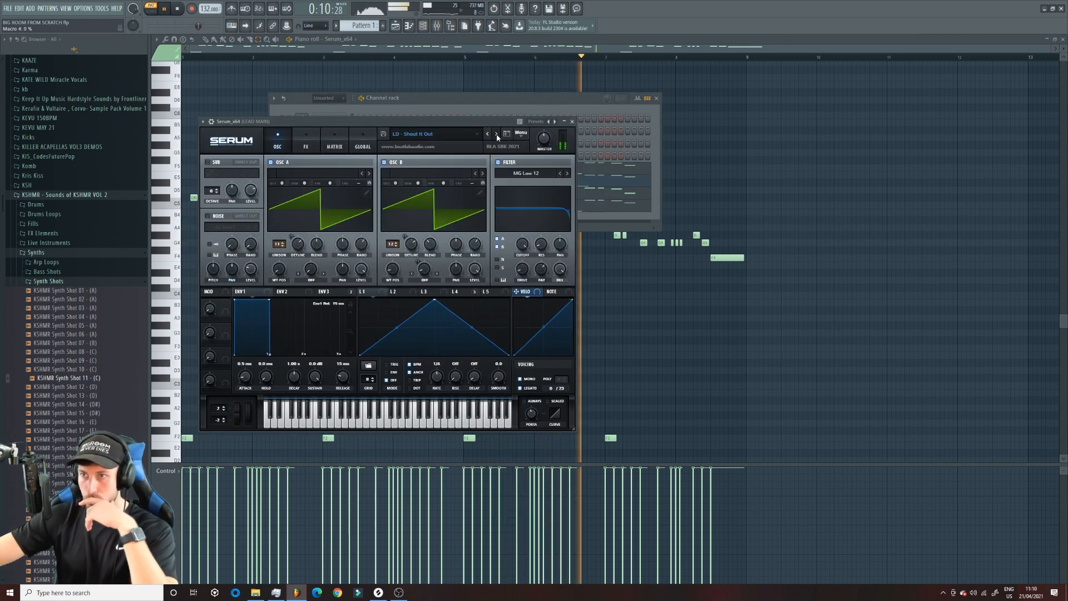
{"action": "left_click", "coordinate": [497, 134]}
{"action": "left_click", "coordinate": [496, 134]}
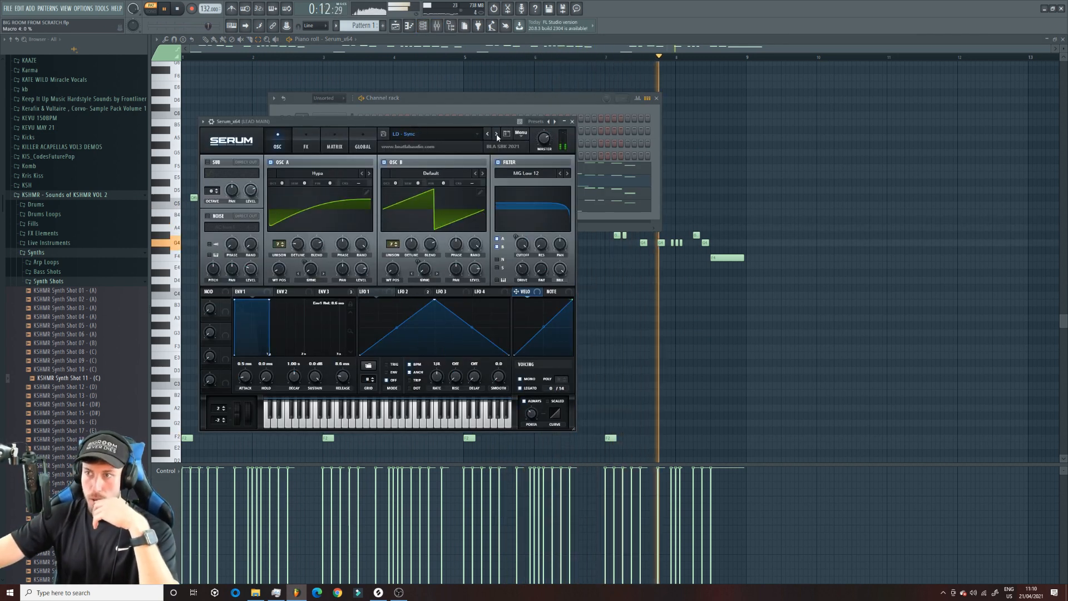
{"action": "left_click", "coordinate": [496, 134]}
{"action": "left_click", "coordinate": [496, 134]}
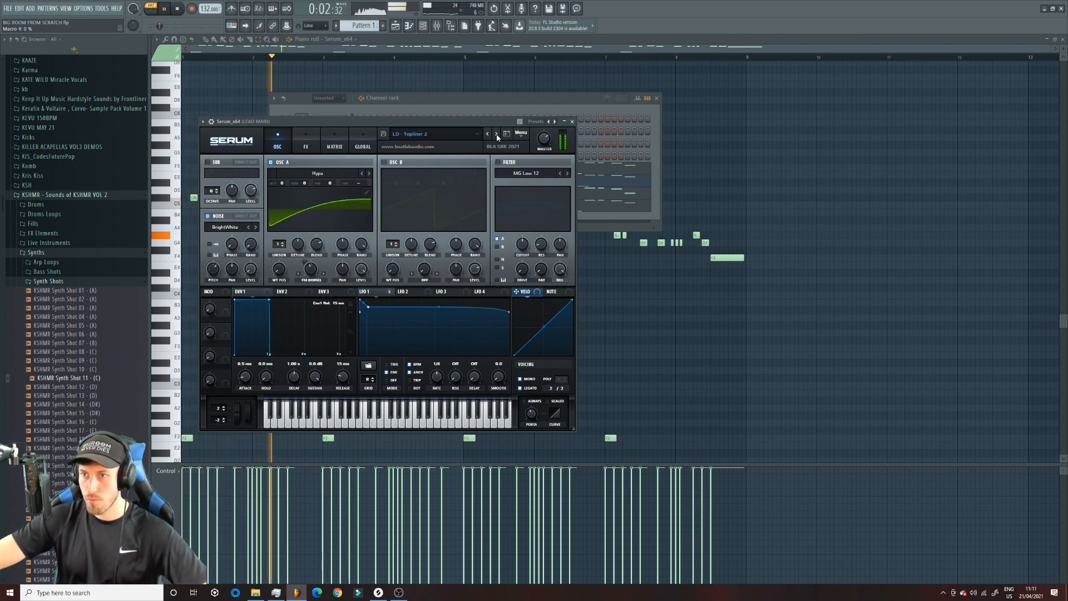
Step: Play the arrangement from just before bar 5 and bring up the channel list to judge the layered lead
{"action": "left_click", "coordinate": [408, 27]}
{"action": "left_click", "coordinate": [396, 26]}
{"action": "left_click", "coordinate": [381, 57]}
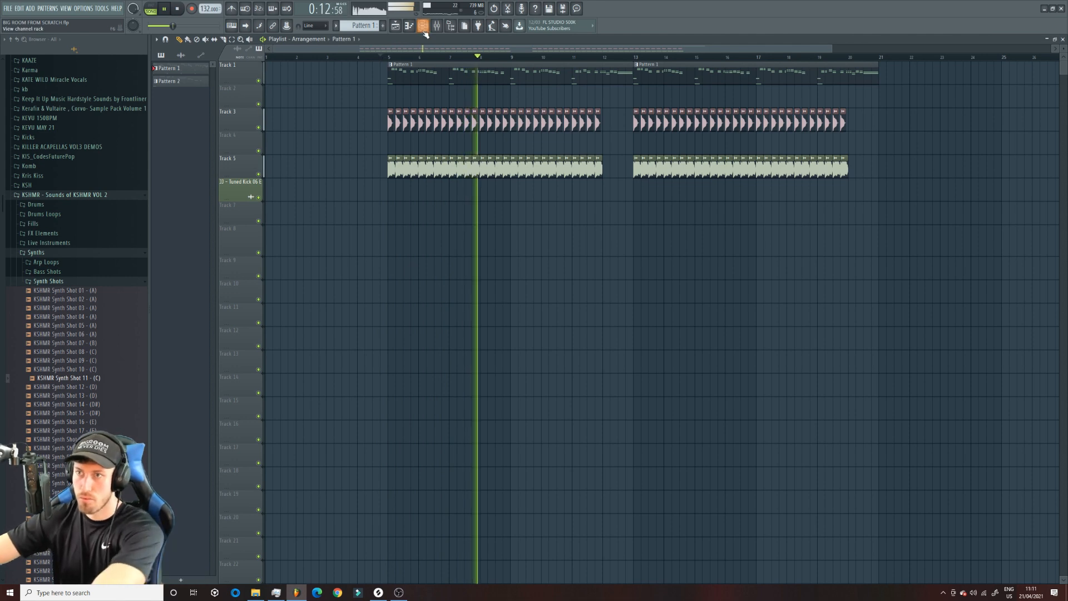
{"action": "key", "text": "F6"}
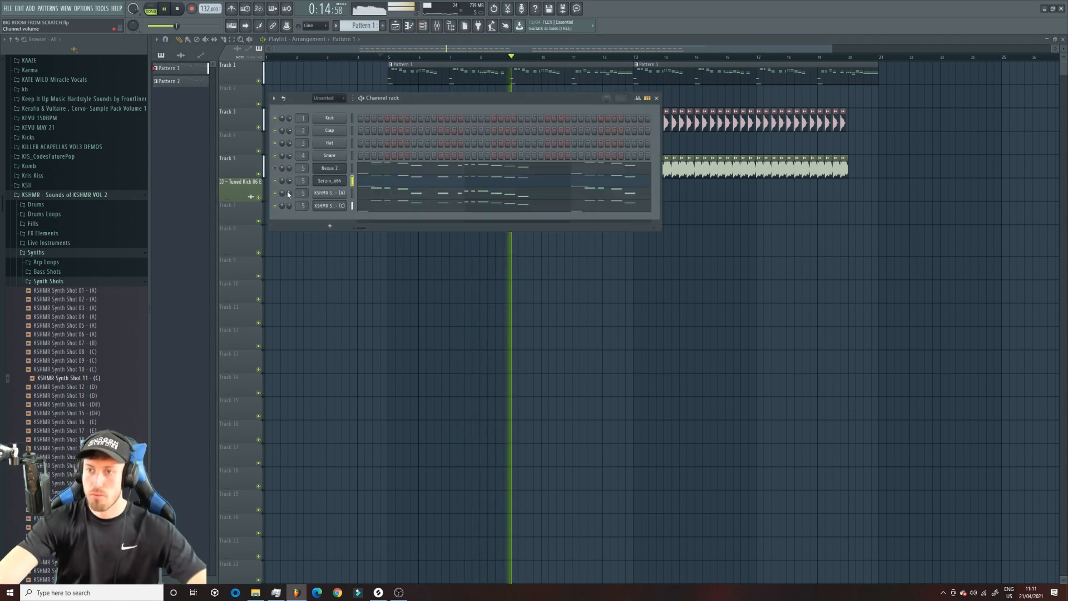
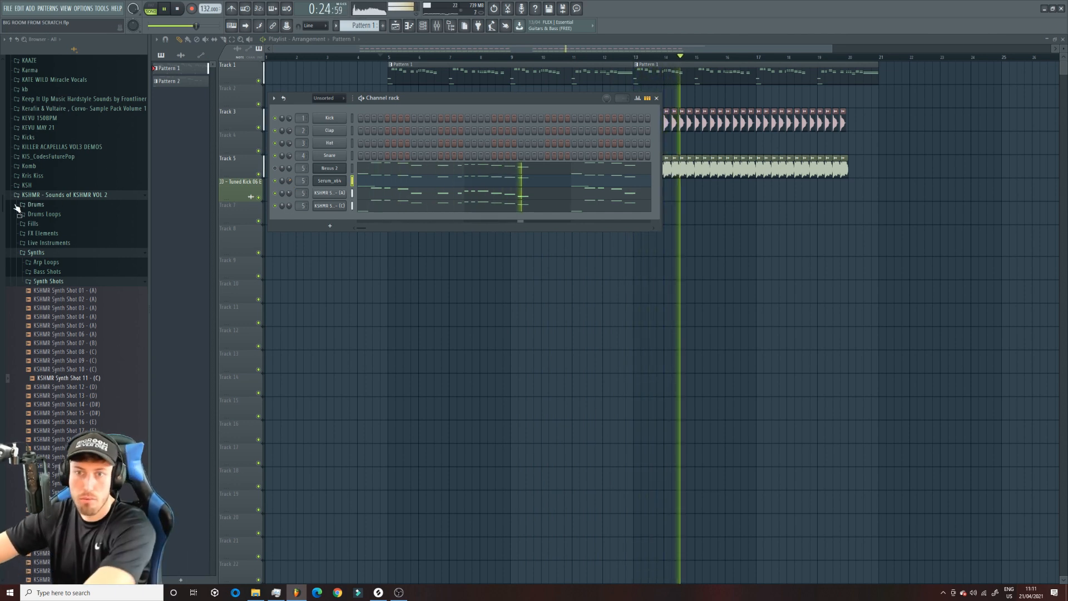
Step: Lay the Dazz_Clap_Onbeat_02_Tight sample on every beat of track 8 alongside the kicks, from bar 9 and again from bar 13
{"action": "left_click_drag", "start_coordinate": [3, 204], "coordinate": [3, 182]}
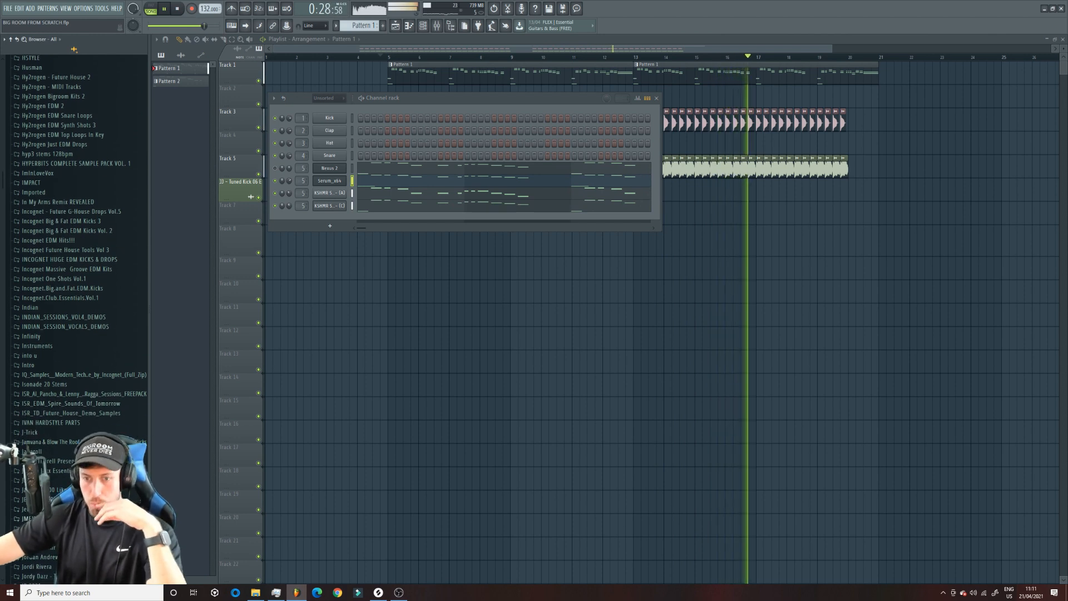
{"action": "left_click", "coordinate": [69, 578]}
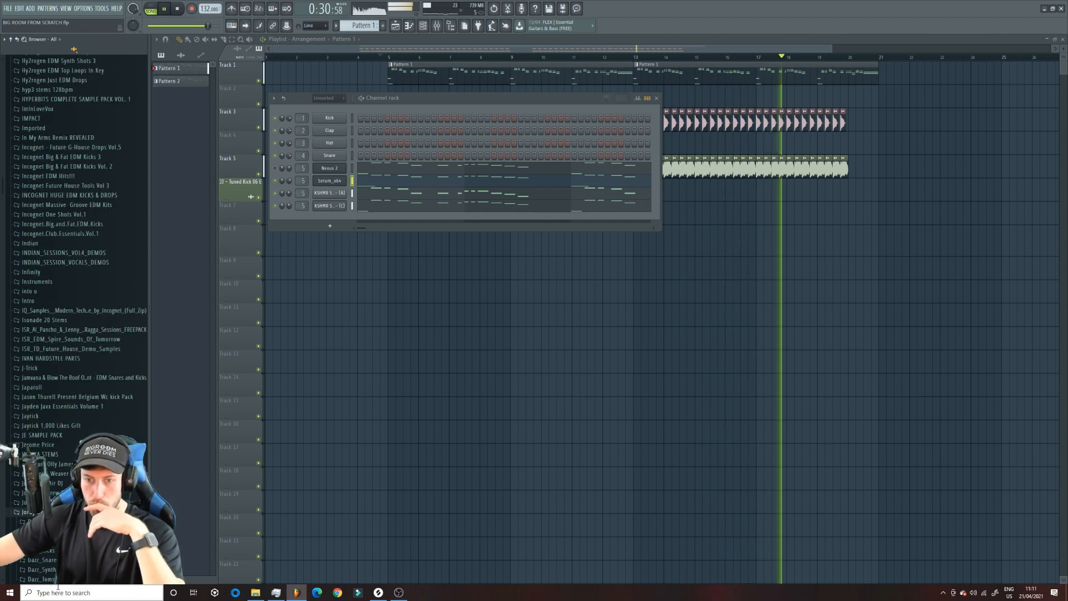
{"action": "key", "text": "space"}
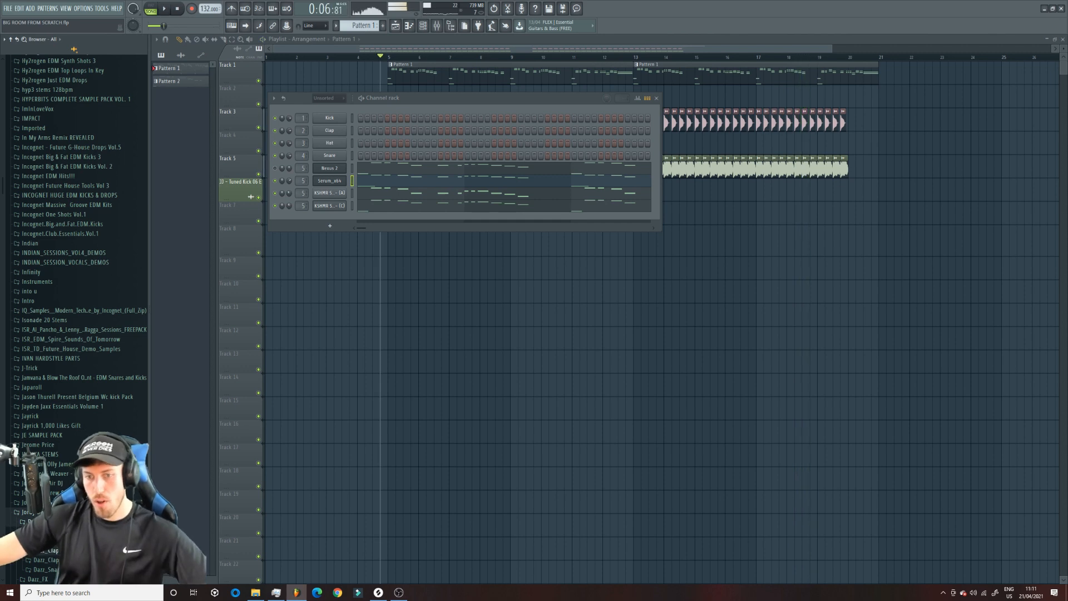
{"action": "left_click", "coordinate": [45, 550]}
{"action": "left_click_drag", "start_coordinate": [666, 258], "coordinate": [672, 248]}
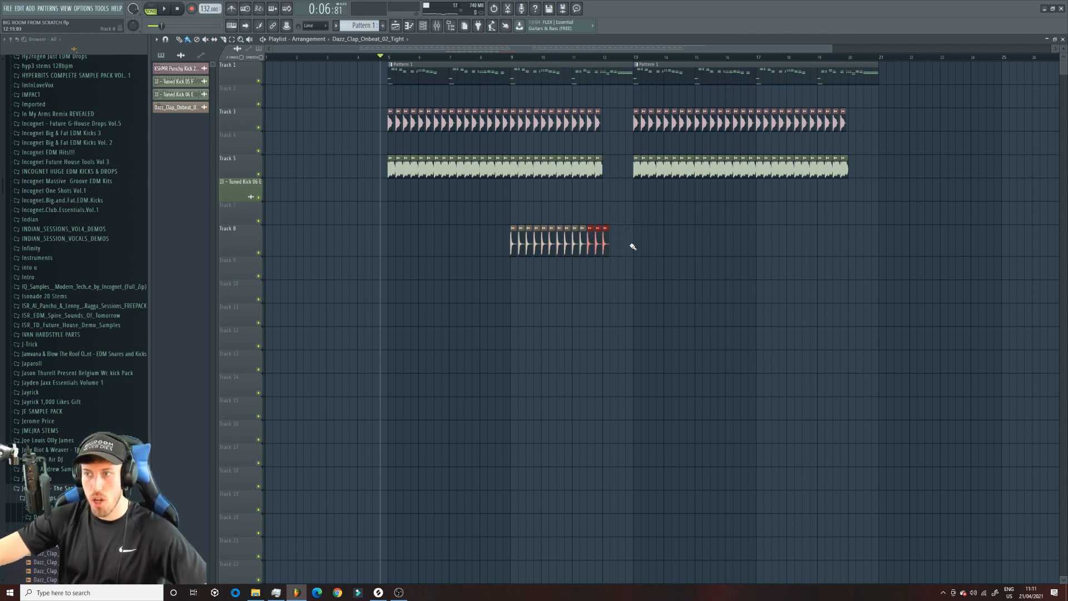
{"action": "left_click_drag", "start_coordinate": [633, 247], "coordinate": [860, 264]}
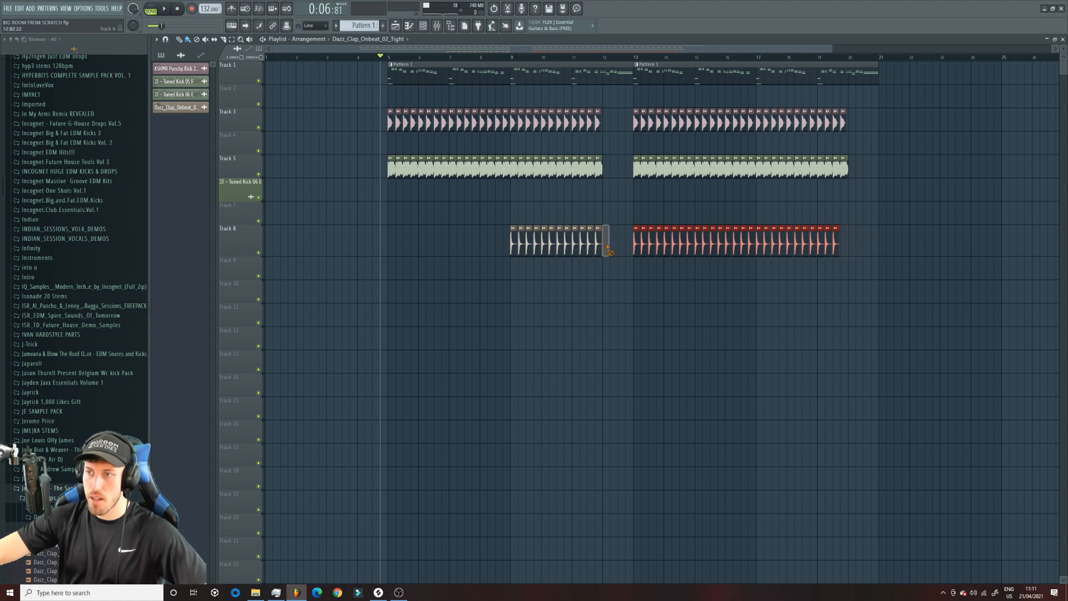
{"action": "left_click", "coordinate": [848, 250]}
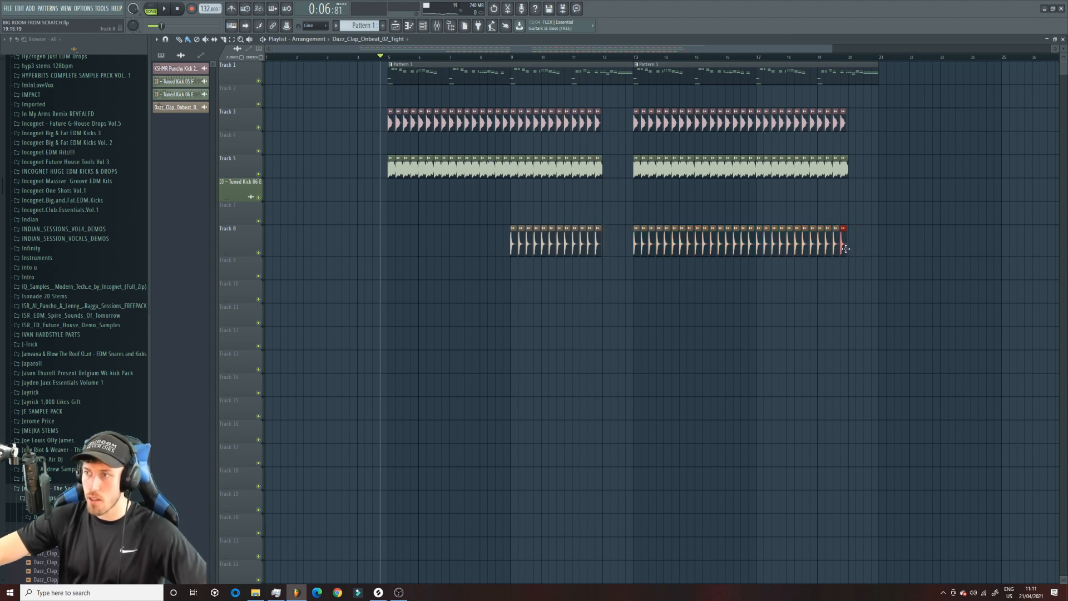
Step: Select all the claps on track 8 and nudge them together slightly behind the kicks while the arrangement plays
{"action": "left_click_drag", "start_coordinate": [273, 49], "coordinate": [448, 49]}
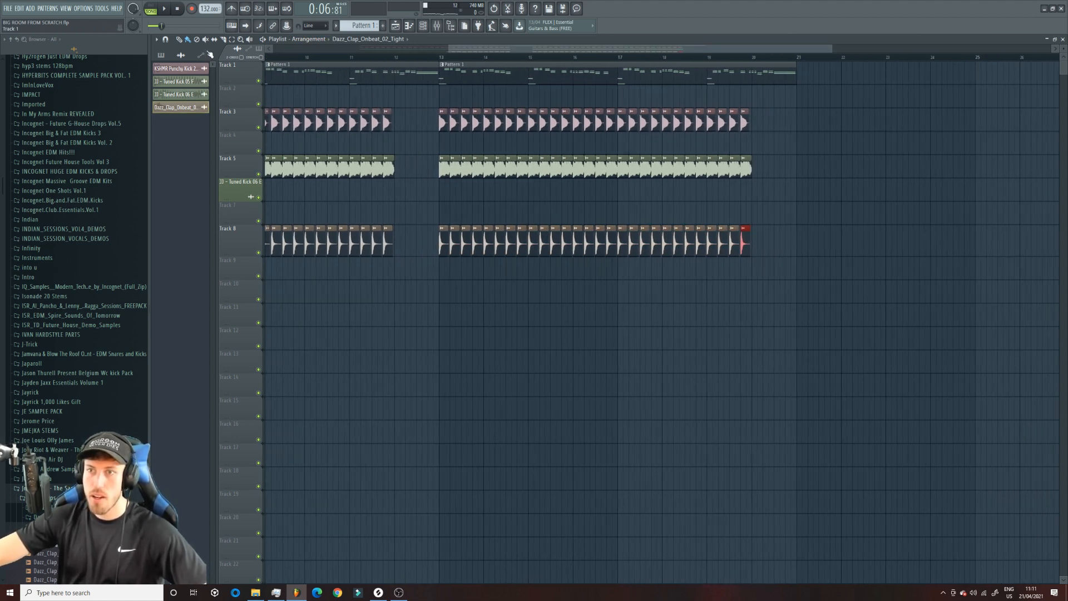
{"action": "left_click_drag", "start_coordinate": [271, 227], "coordinate": [848, 258]}
{"action": "key", "text": "space"}
{"action": "mouse_move", "coordinate": [684, 49]}
{"action": "left_mouse_down"}
{"action": "mouse_move", "coordinate": [474, 51]}
{"action": "mouse_move", "coordinate": [639, 76]}
{"action": "left_mouse_up"}
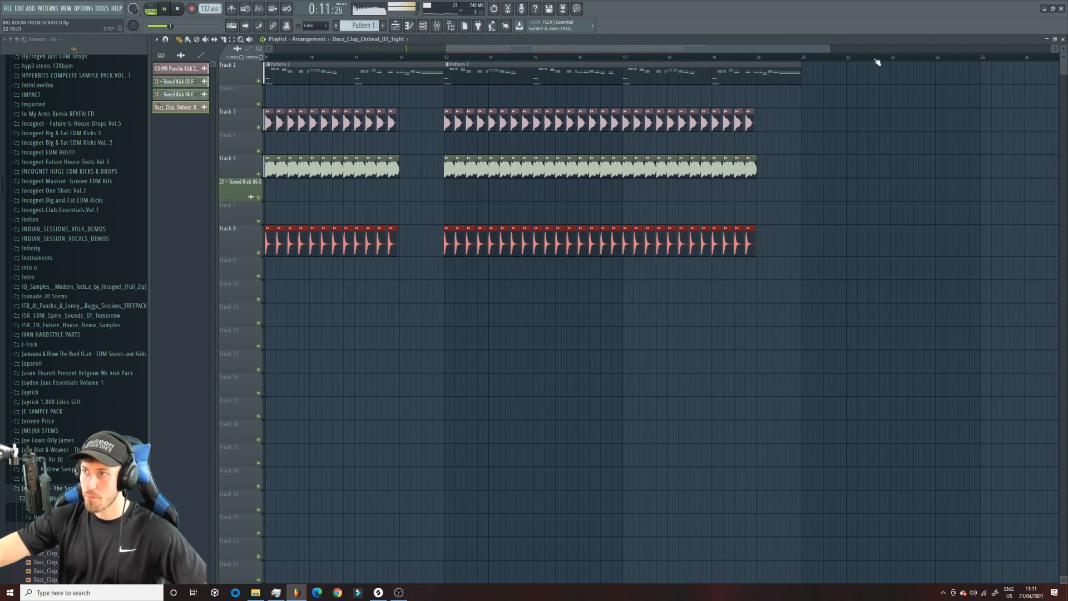
{"action": "left_click_drag", "start_coordinate": [829, 51], "coordinate": [458, 51]}
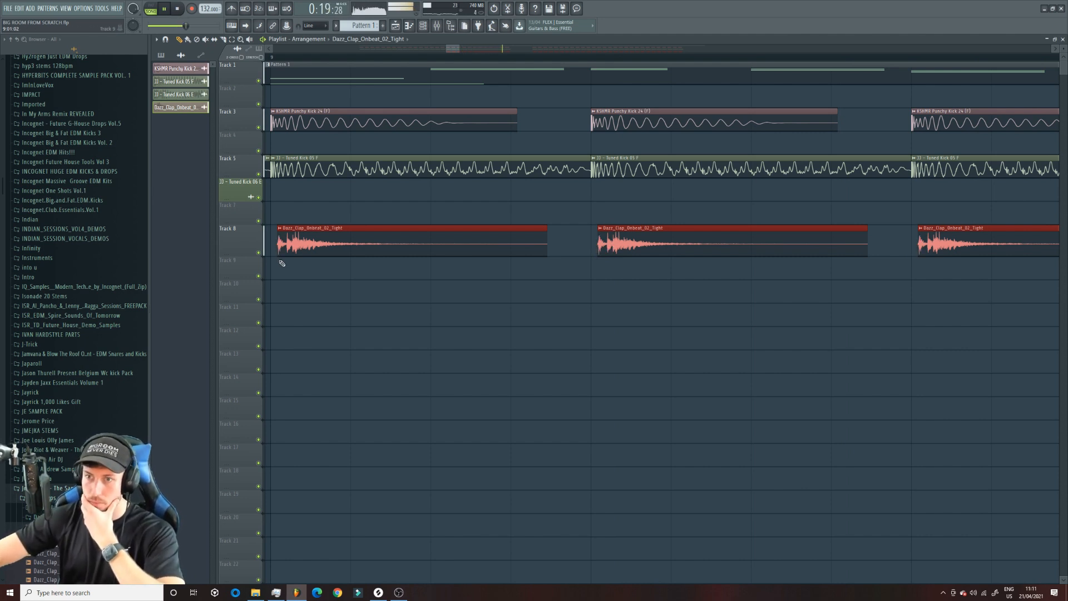
Step: Replace the track 8 clap sample with Dazz_Clap_Onbeat_01_Wide_Mid_Room and set its fade-out to 25%
{"action": "double_click", "coordinate": [638, 243]}
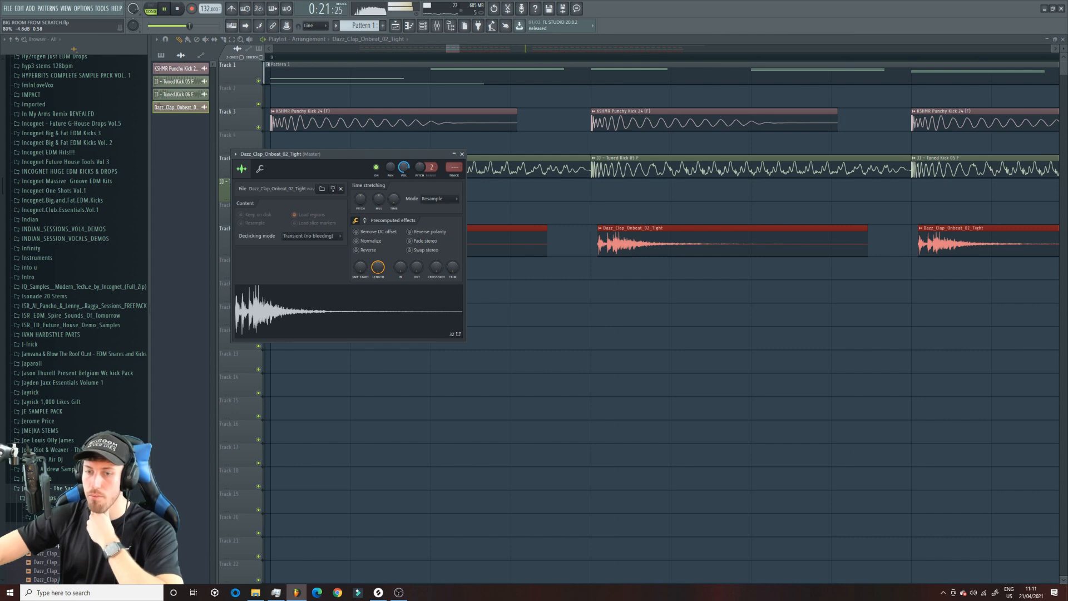
{"action": "left_click_drag", "start_coordinate": [51, 527], "coordinate": [649, 238]}
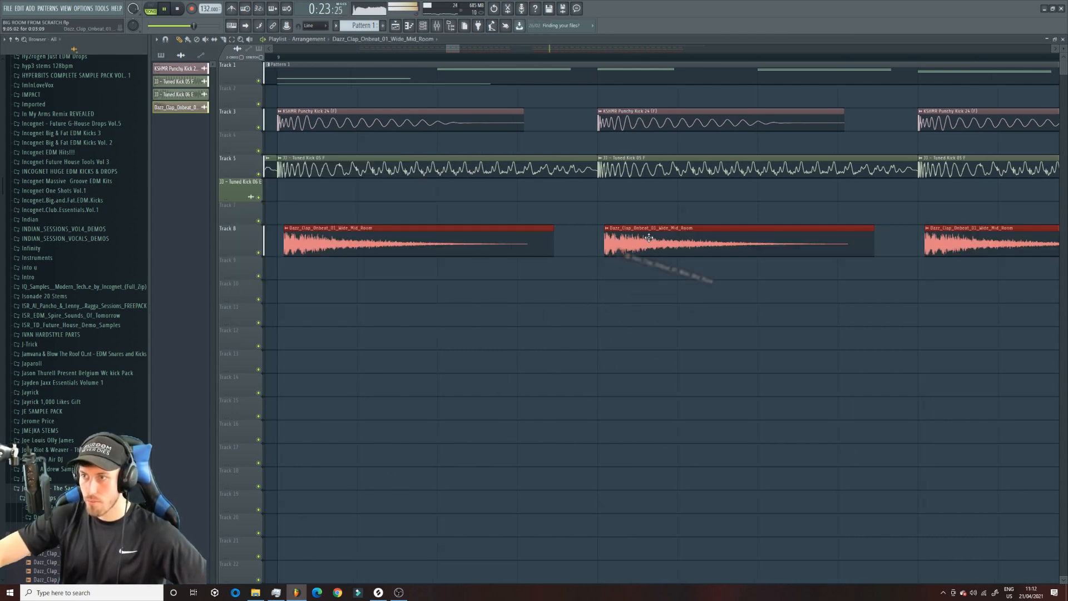
{"action": "double_click", "coordinate": [409, 235]}
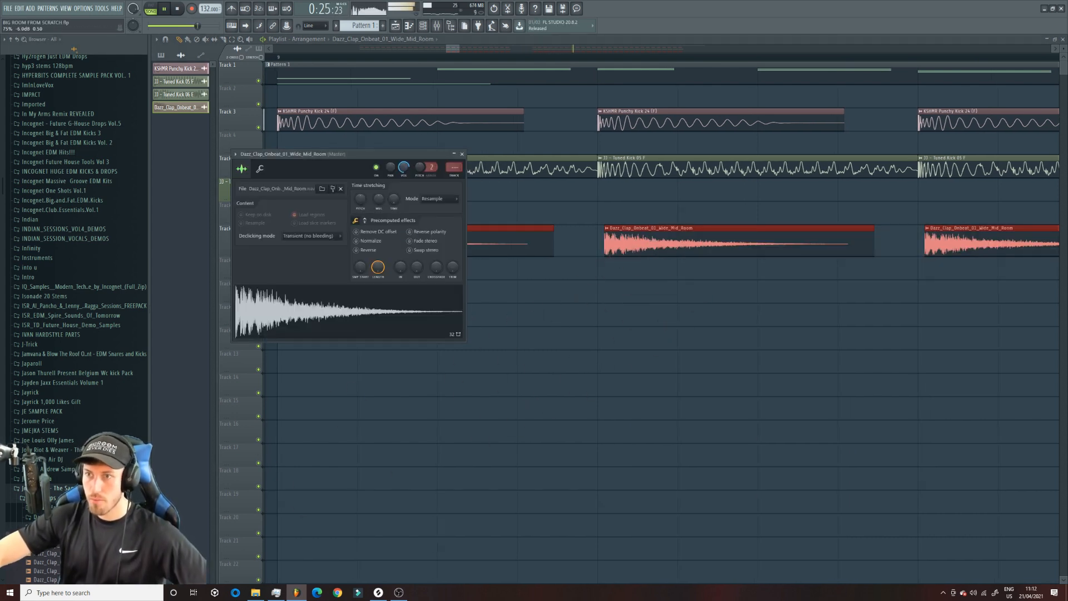
{"action": "left_click_drag", "start_coordinate": [417, 267], "coordinate": [417, 272]}
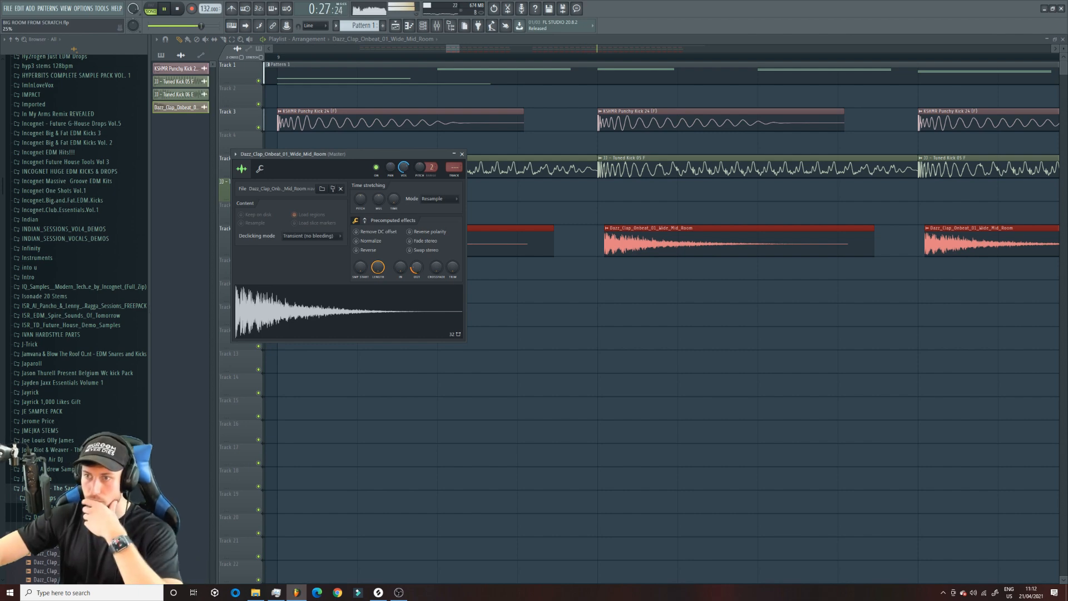
{"action": "left_click_drag", "start_coordinate": [444, 47], "coordinate": [373, 49]}
{"action": "left_click_drag", "start_coordinate": [460, 49], "coordinate": [658, 56]}
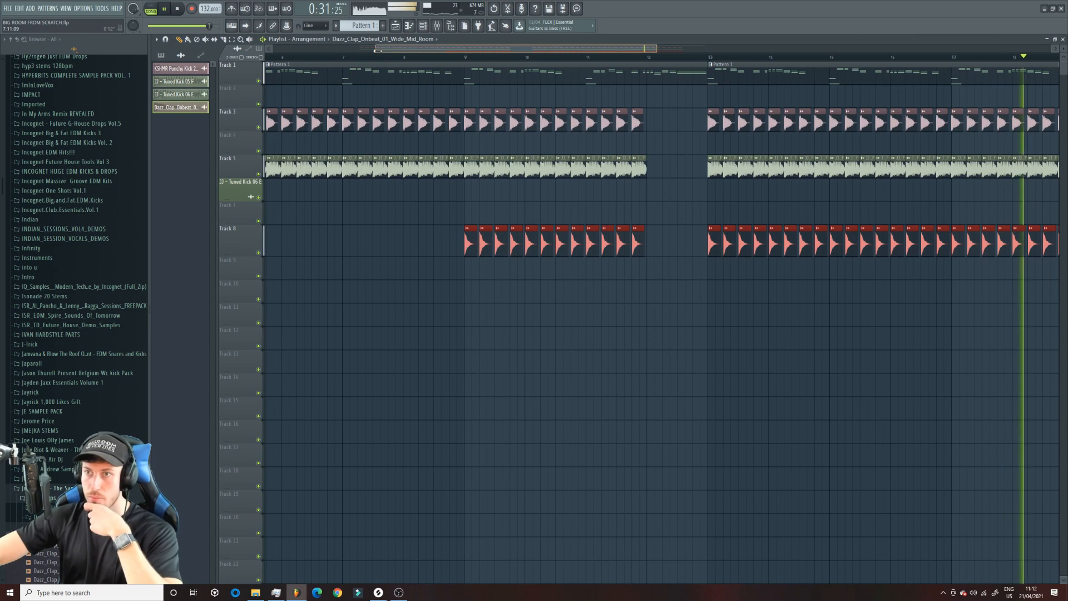
{"action": "left_click_drag", "start_coordinate": [376, 49], "coordinate": [344, 57]}
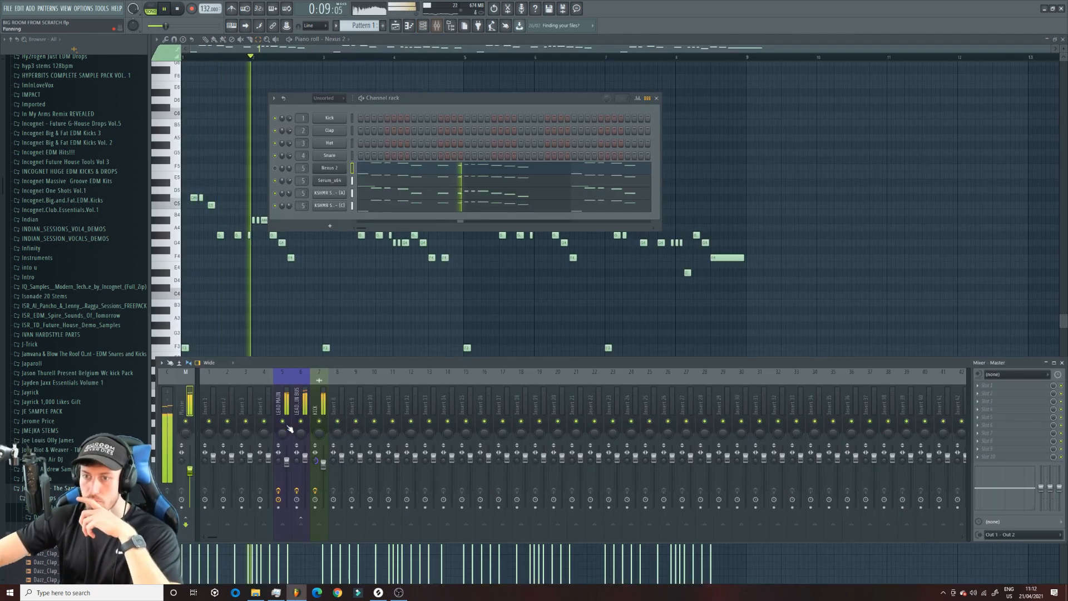
Step: Add Fruity Blood Overdrive after CamelCrusher on the LEAD MAIN mixer track and turn up its preamp
{"action": "left_click", "coordinate": [289, 428]}
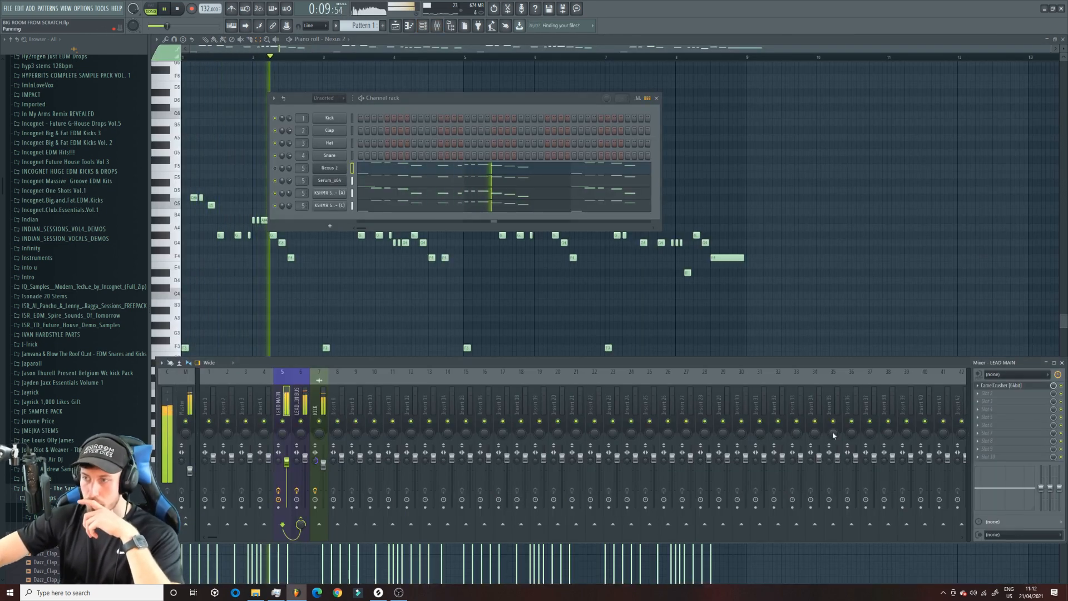
{"action": "left_click", "coordinate": [992, 393]}
{"action": "left_click", "coordinate": [793, 201]}
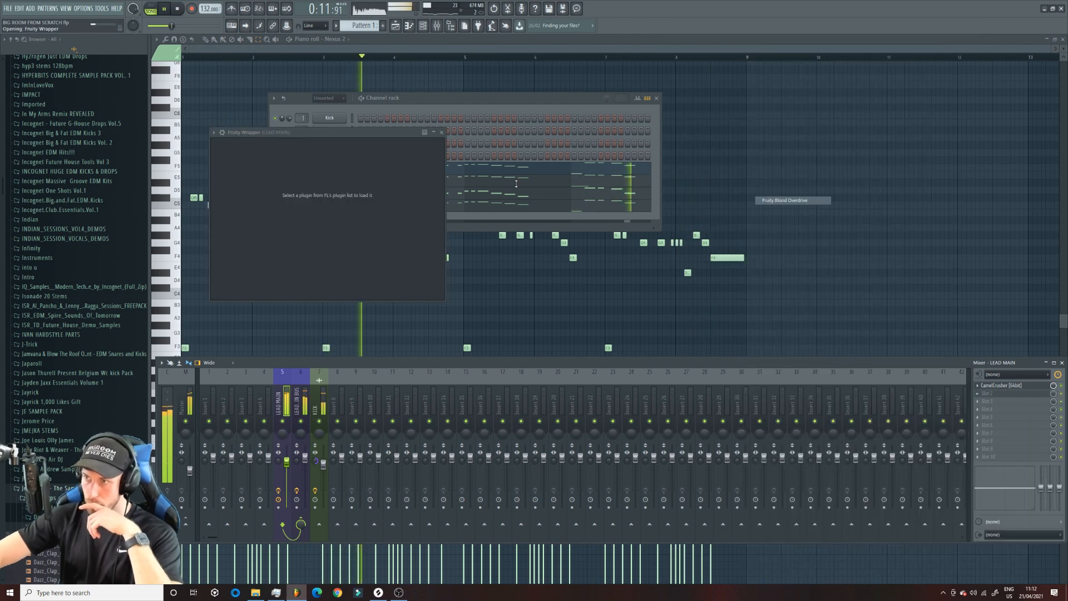
{"action": "left_click", "coordinate": [1025, 394]}
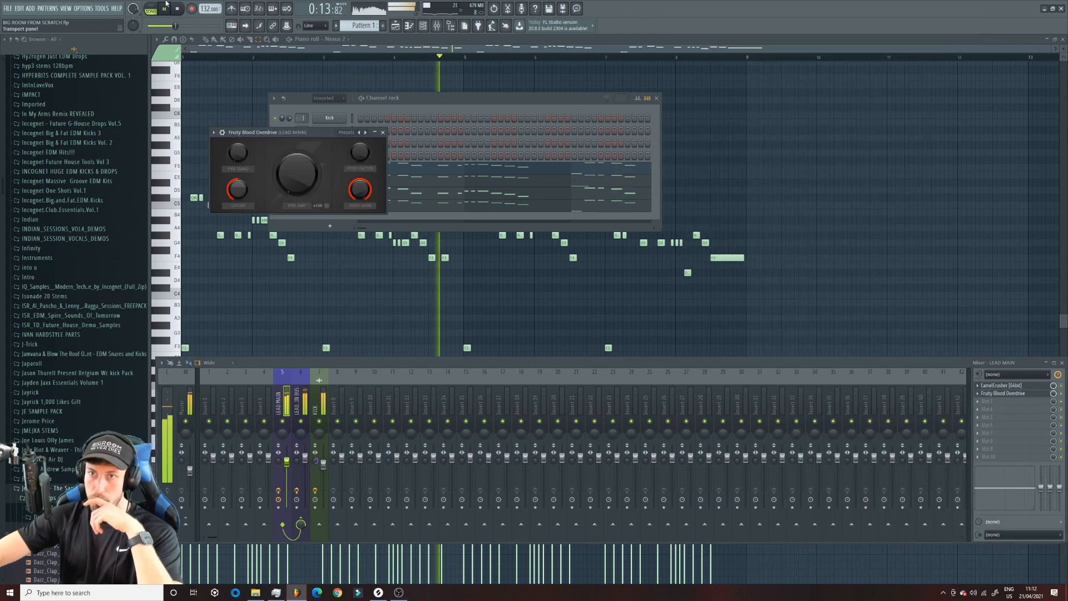
{"action": "left_click_drag", "start_coordinate": [290, 196], "coordinate": [290, 172]}
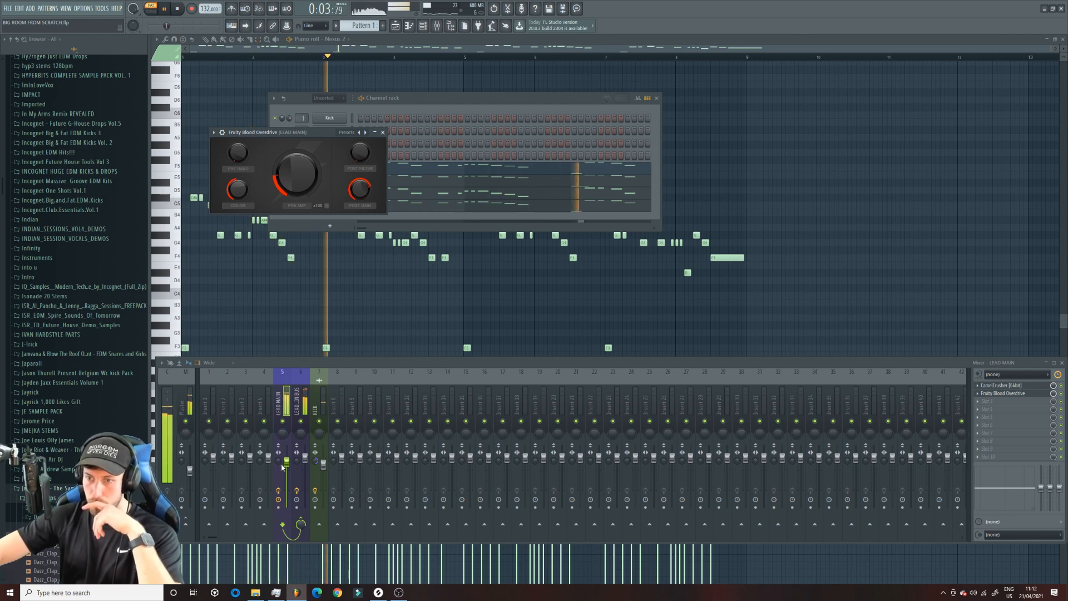
{"action": "left_click", "coordinate": [996, 401]}
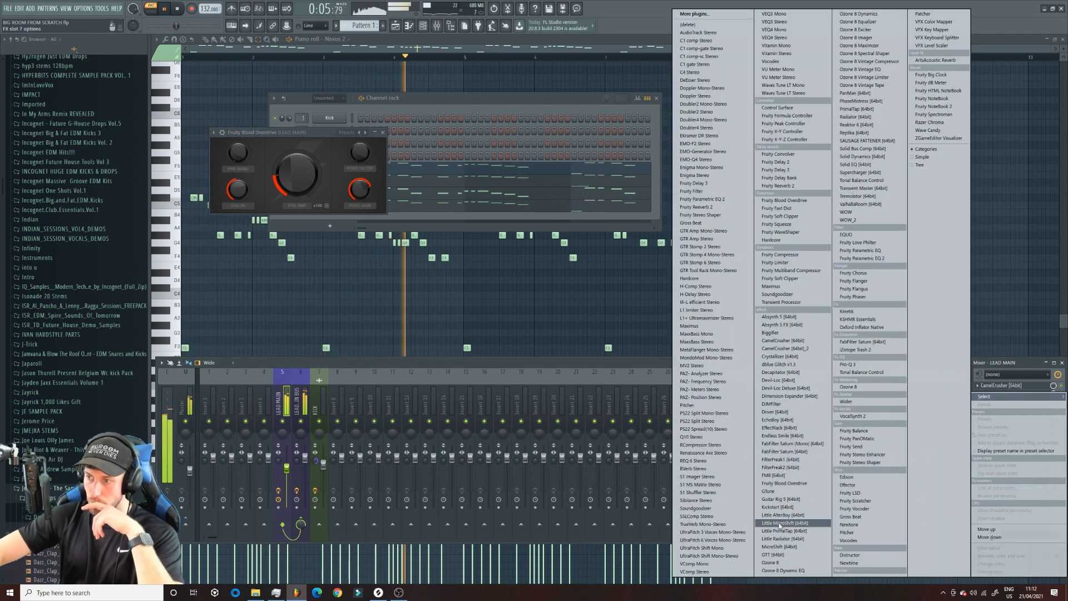
{"action": "left_click", "coordinate": [860, 372]}
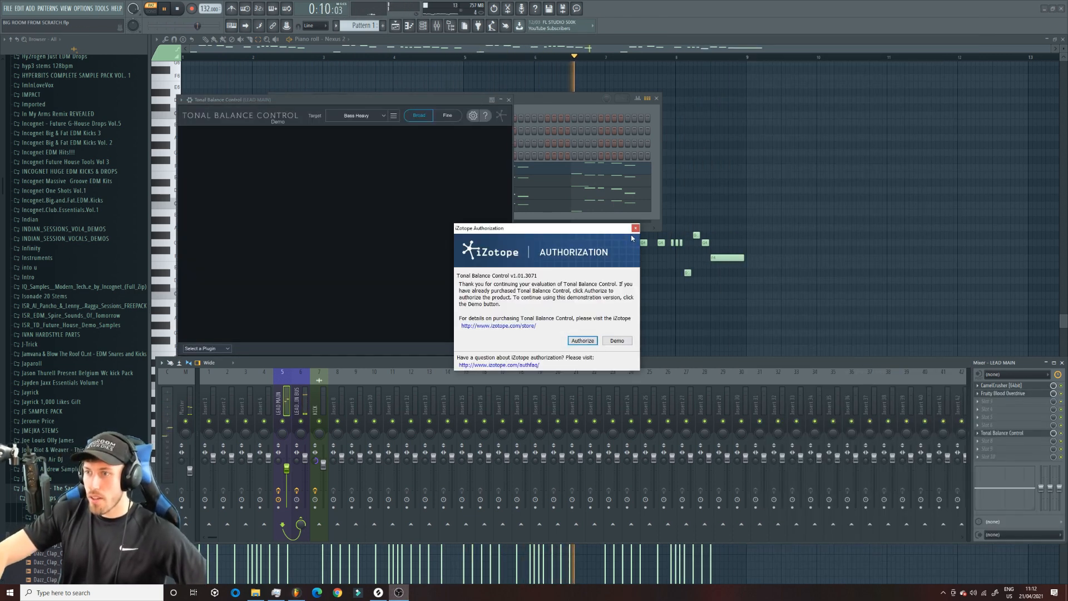
{"action": "left_click", "coordinate": [635, 228]}
{"action": "left_click", "coordinate": [599, 328]}
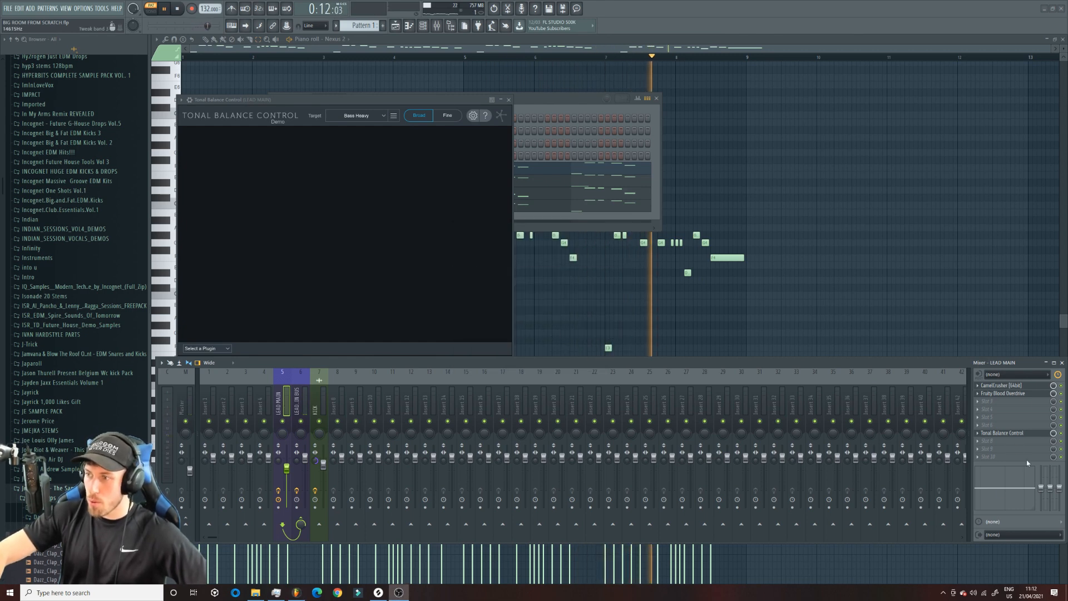
Step: Replace Tonal Balance Control with Pro-Q 3 on LEAD MAIN and add a low cut with a 72 dB/oct slope
{"action": "left_click", "coordinate": [978, 392]}
{"action": "mouse_move", "coordinate": [1003, 396]}
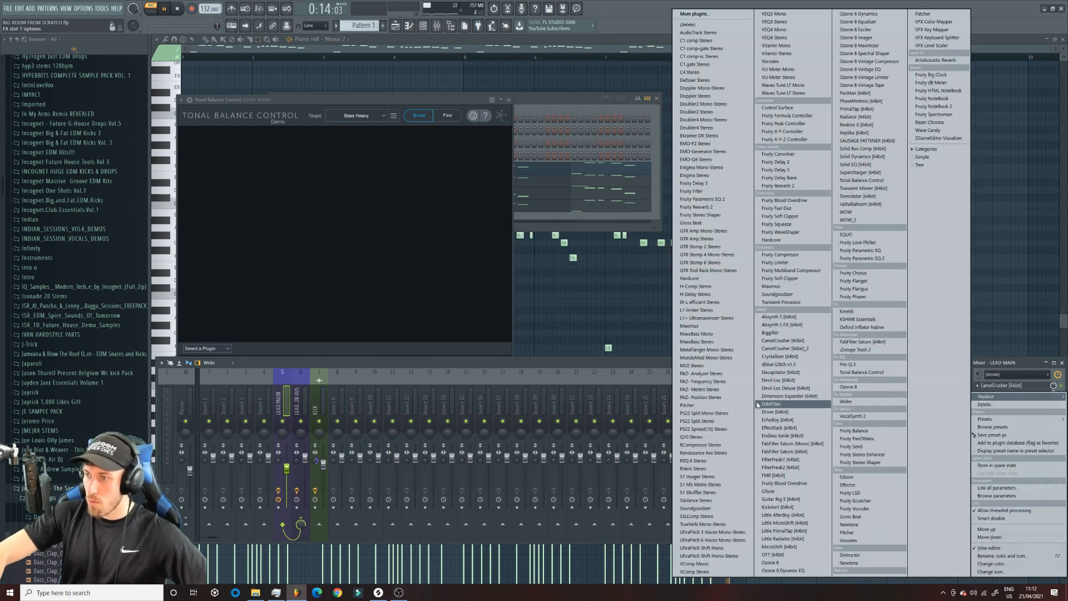
{"action": "left_click", "coordinate": [851, 365]}
{"action": "left_click_drag", "start_coordinate": [267, 188], "coordinate": [267, 219]}
{"action": "left_click", "coordinate": [216, 285]}
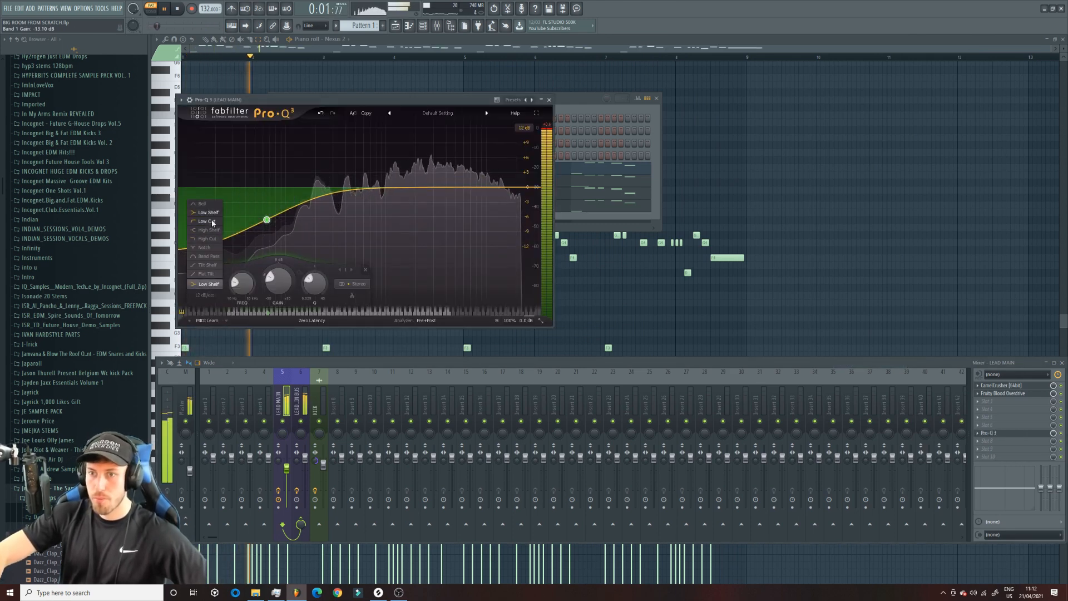
{"action": "left_click", "coordinate": [213, 222]}
{"action": "scroll", "coordinate": [270, 234], "scroll_direction": "up", "scroll_amount": 6}
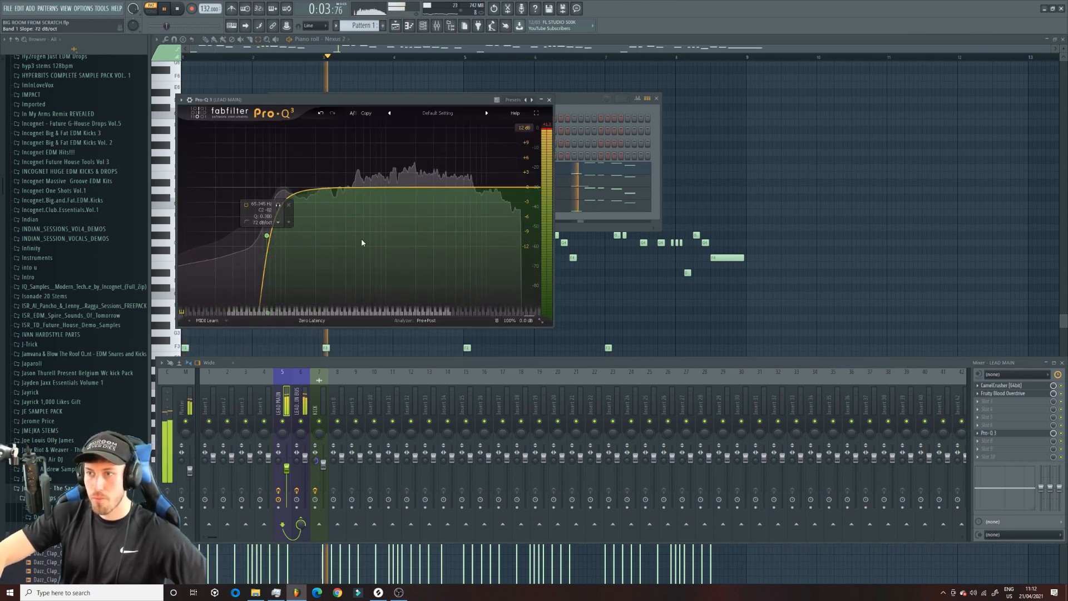
Step: Restart playback, shift the Pro-Q 3 low cut to a higher frequency, and add slight boosts in the mids and highs
{"action": "key", "text": "space"}
{"action": "left_click", "coordinate": [617, 224]}
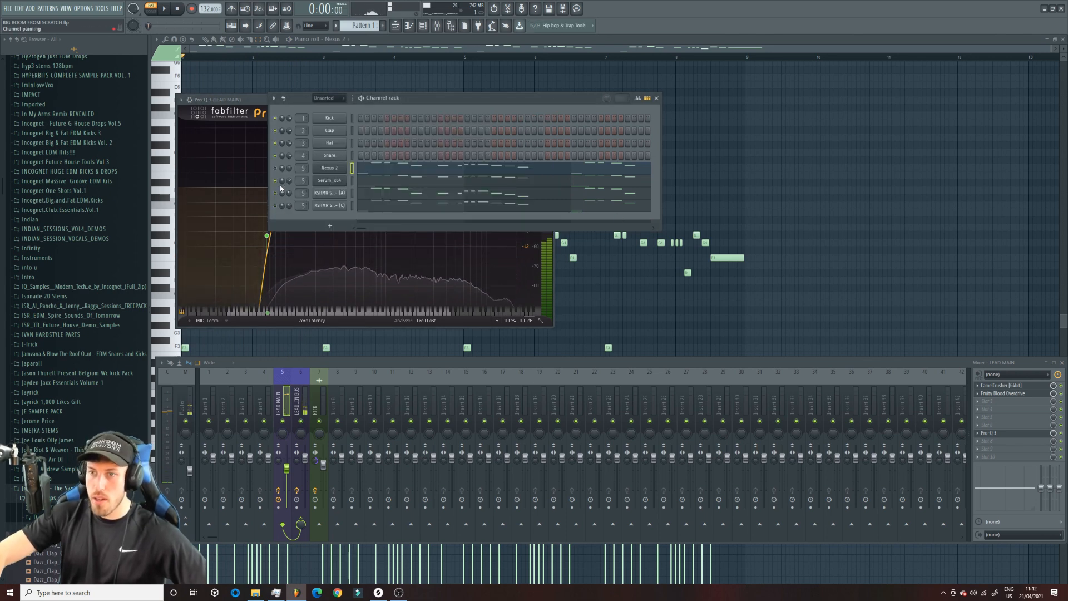
{"action": "key", "text": "space"}
{"action": "left_click_drag", "start_coordinate": [267, 236], "coordinate": [283, 219]}
{"action": "left_click_drag", "start_coordinate": [367, 187], "coordinate": [367, 175]}
{"action": "left_click_drag", "start_coordinate": [486, 188], "coordinate": [498, 176]}
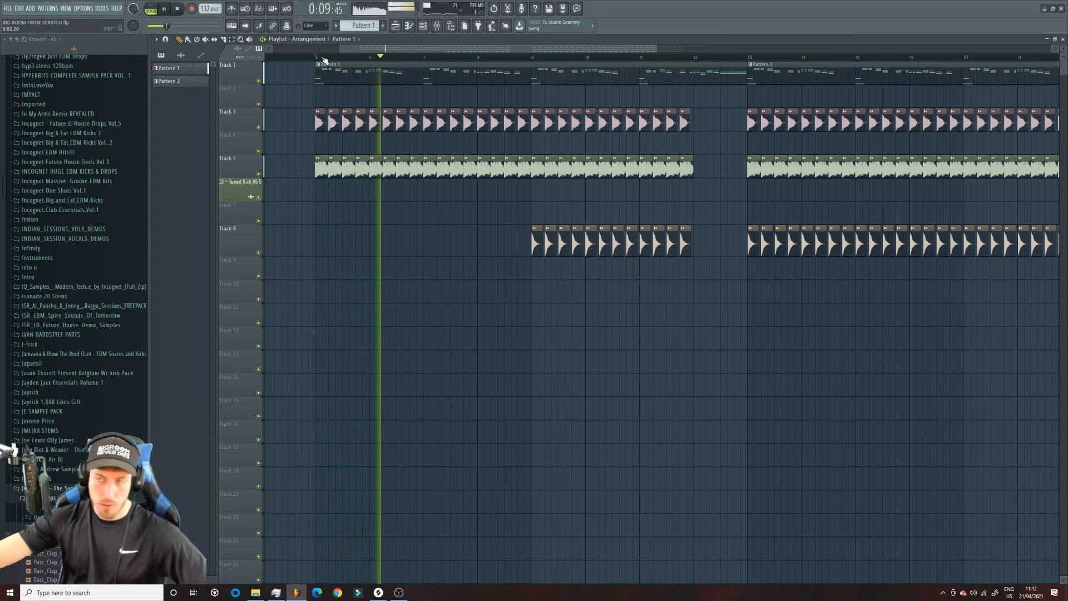
Step: Undo the transposition of the Nexus notes and raise all Serum_x64 notes by one octave instead
{"action": "left_click", "coordinate": [412, 26]}
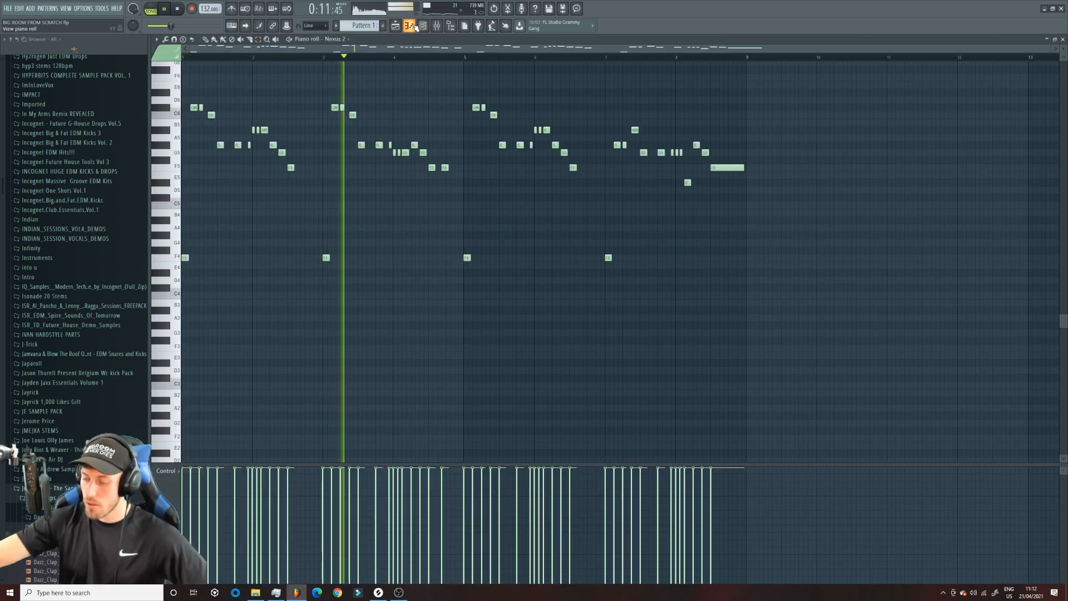
{"action": "key", "text": "ctrl+z"}
{"action": "key", "text": "F6"}
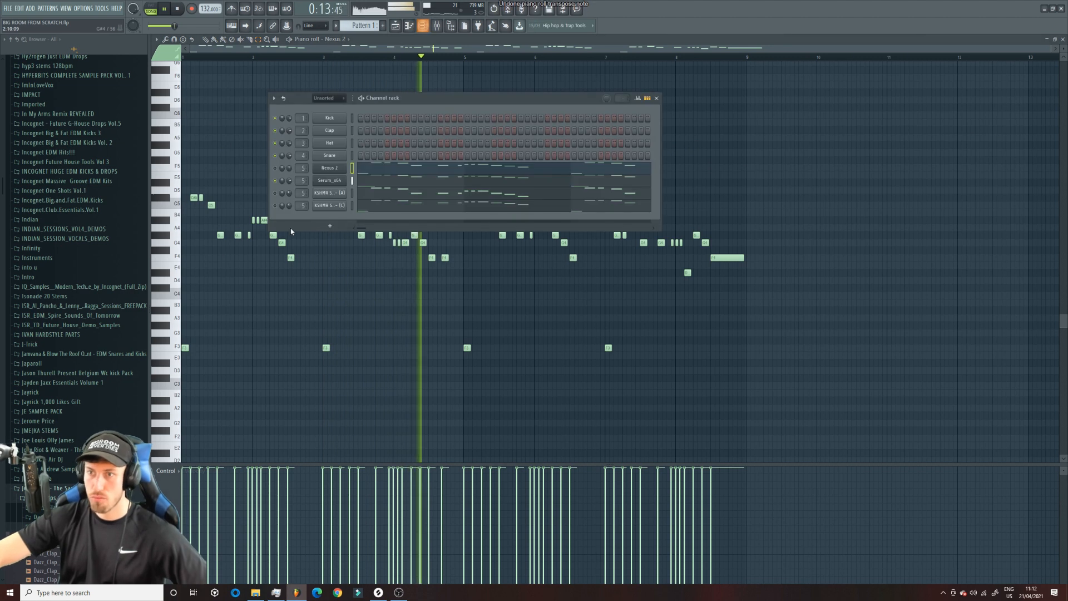
{"action": "right_click", "coordinate": [352, 178]}
{"action": "left_click", "coordinate": [365, 179]}
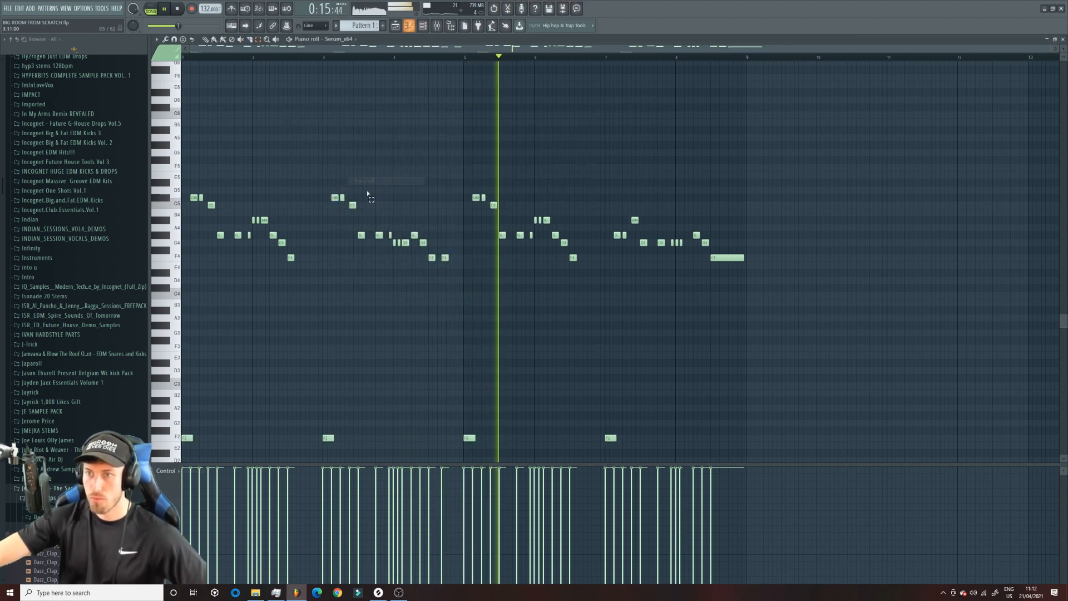
{"action": "key", "text": "ctrl+Up"}
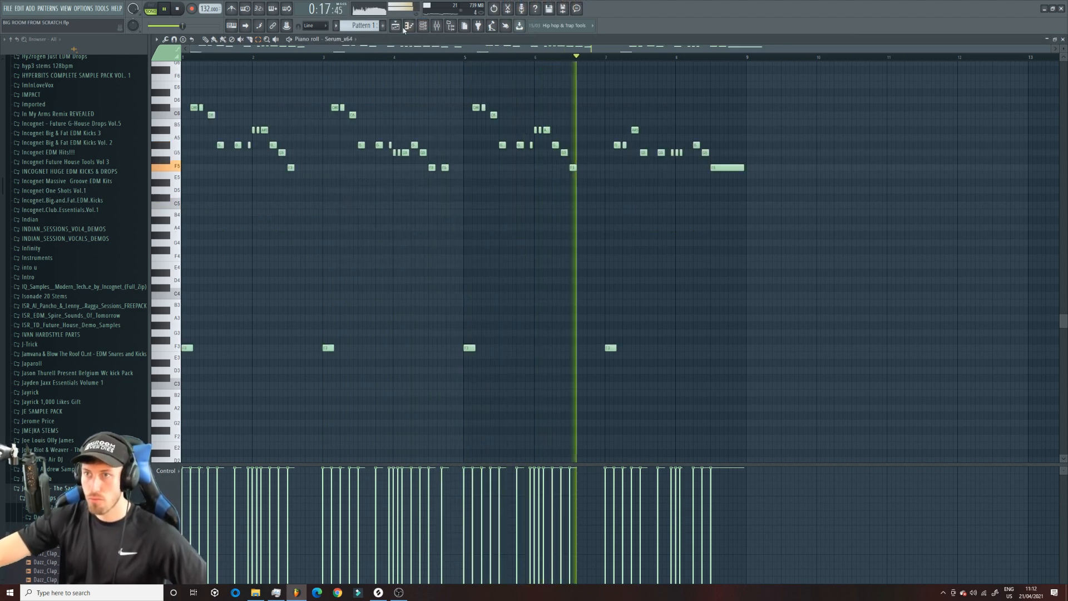
Step: Delete the first clap at bar 9 on track 8, then stop playback and remove the track 5 tuned kicks from bar 13 to bar 17
{"action": "key", "text": "F5"}
{"action": "right_click", "coordinate": [537, 245]}
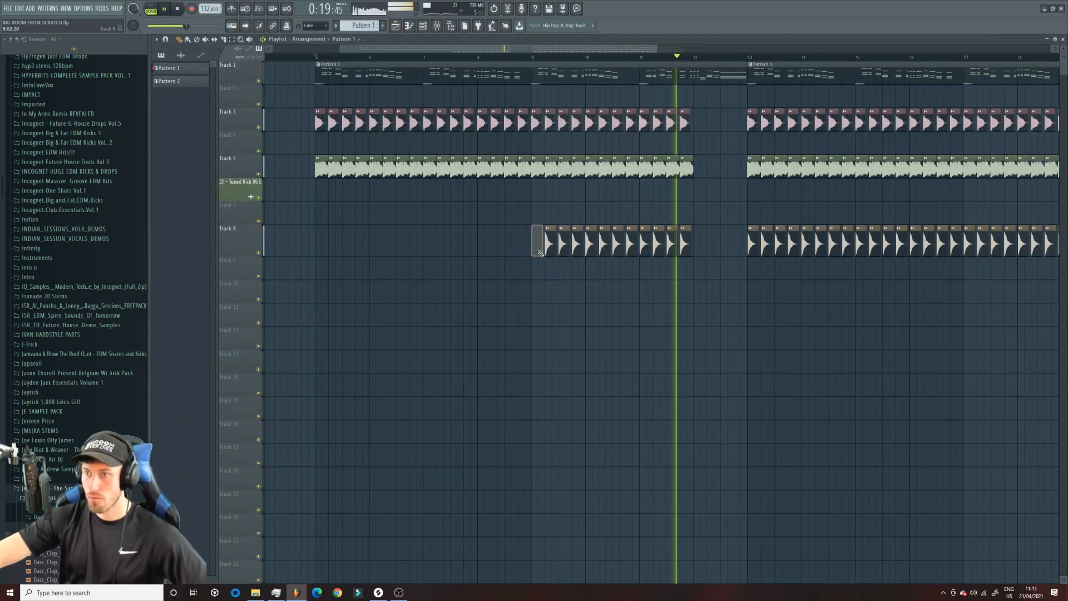
{"action": "left_click_drag", "start_coordinate": [656, 48], "coordinate": [803, 91]}
{"action": "left_click_drag", "start_coordinate": [341, 48], "coordinate": [500, 50]}
{"action": "key", "text": "space"}
{"action": "left_click_drag", "start_coordinate": [358, 168], "coordinate": [569, 168]}
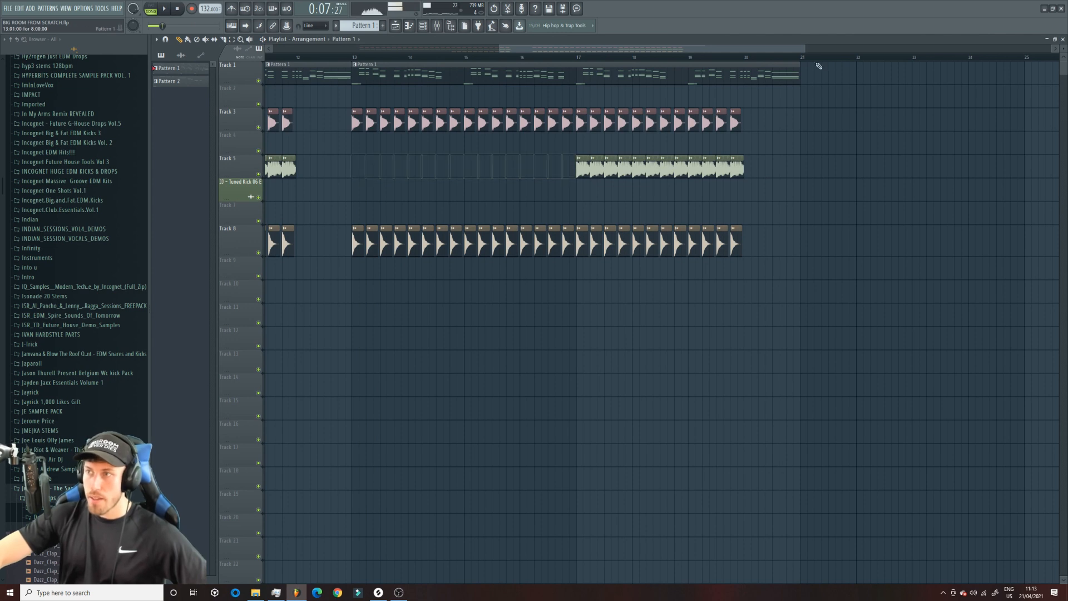
{"action": "left_click_drag", "start_coordinate": [806, 50], "coordinate": [678, 50]}
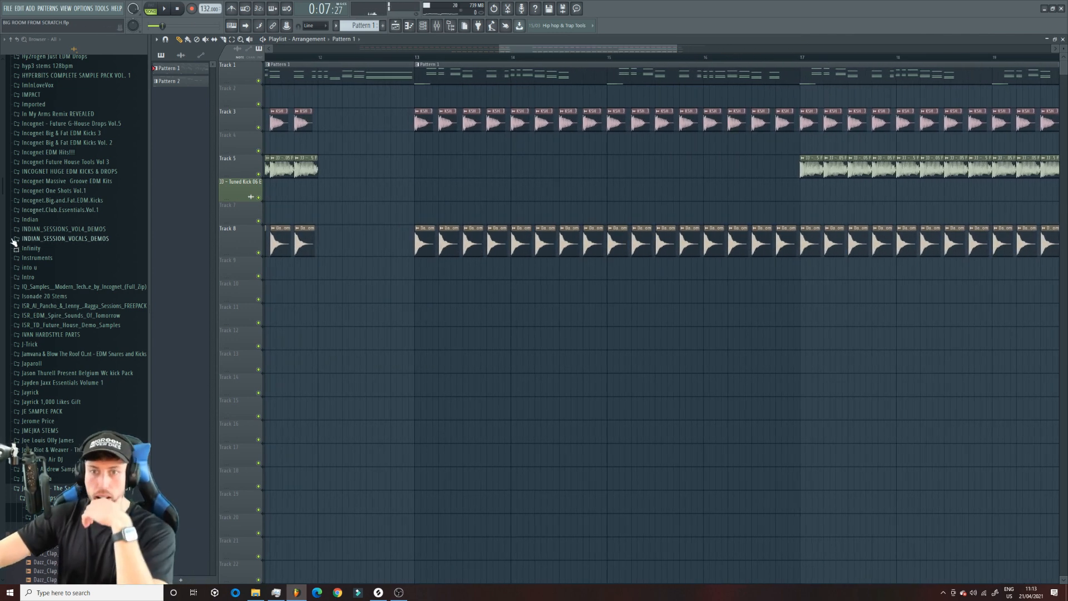
{"action": "left_click_drag", "start_coordinate": [5, 192], "coordinate": [4, 248]}
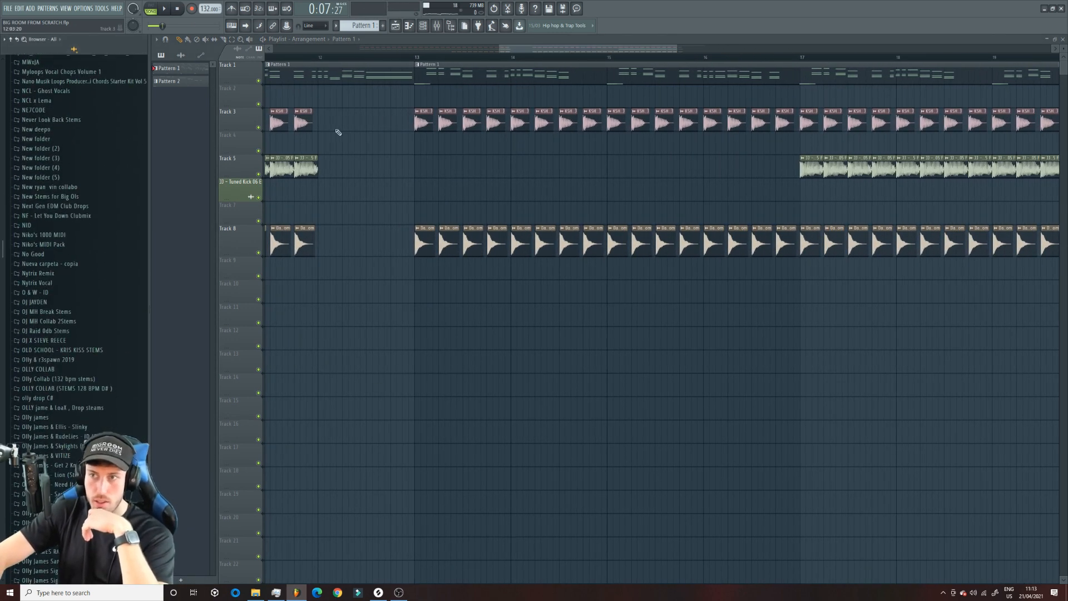
Step: Clone Pattern 1 and rename the copy LEAD ONLY
{"action": "left_click", "coordinate": [423, 26]}
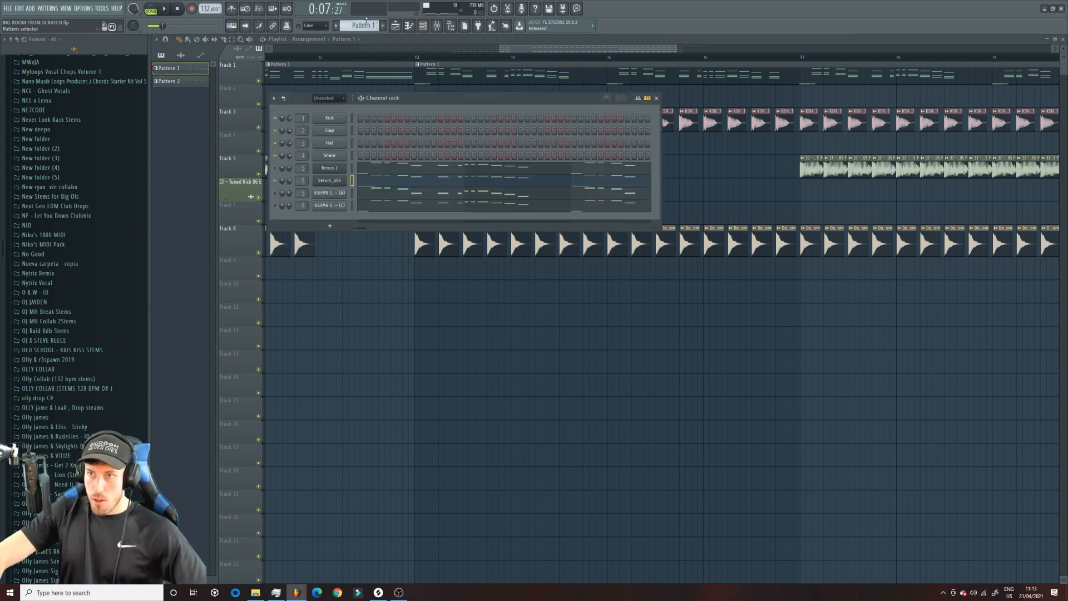
{"action": "left_click", "coordinate": [366, 22]}
{"action": "left_click", "coordinate": [425, 112]}
{"action": "left_click", "coordinate": [362, 25]}
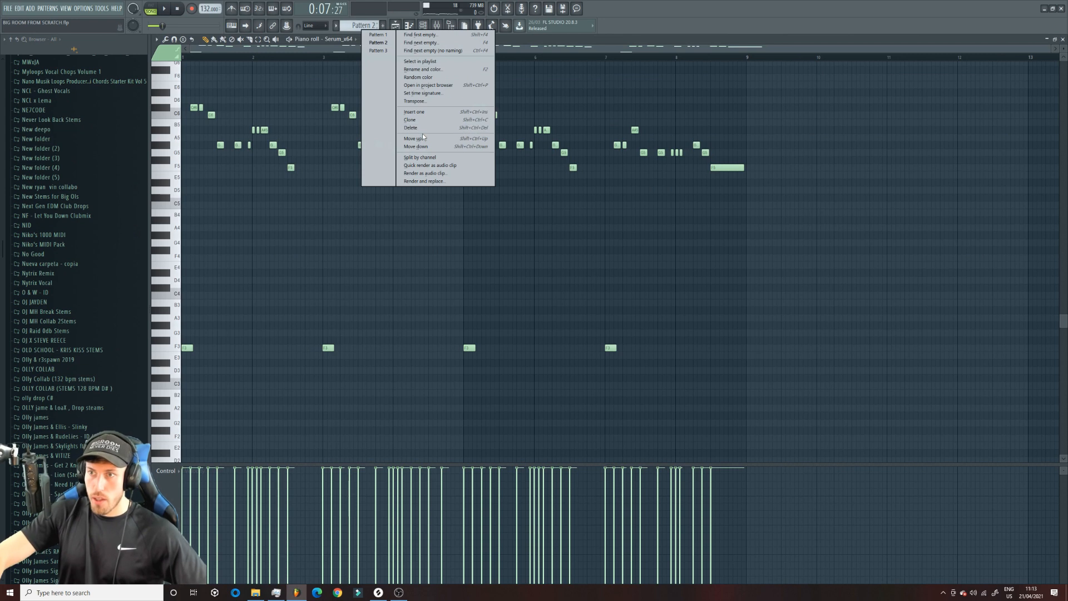
{"action": "left_click", "coordinate": [432, 70]}
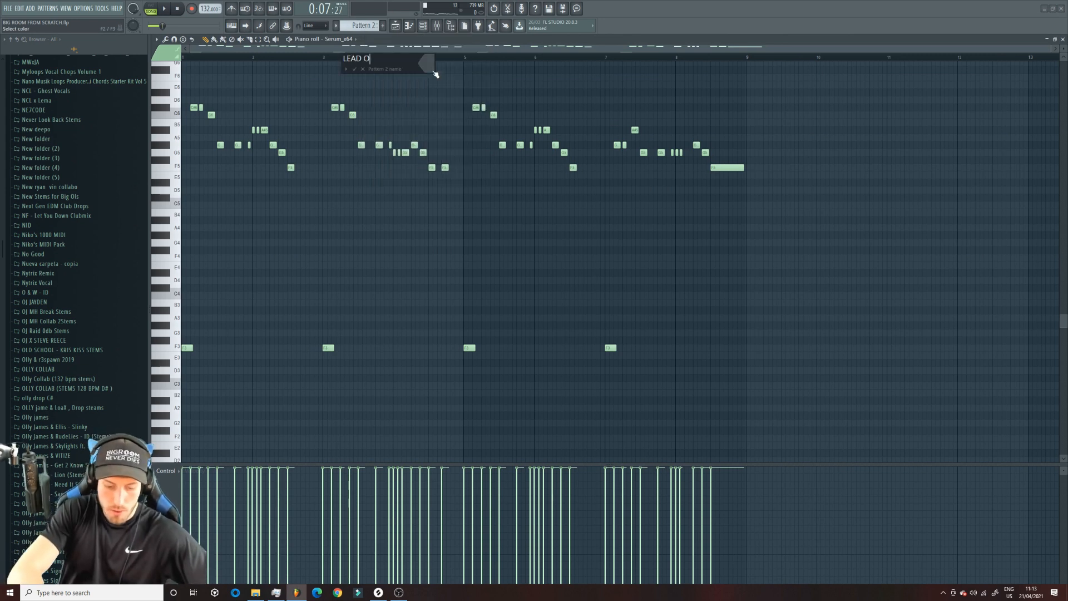
Step: Cut all the notes of KSHMR Synth Shot 04 - (A) from the LEAD ONLY pattern
{"action": "left_click", "coordinate": [424, 25]}
{"action": "right_click", "coordinate": [347, 188]}
{"action": "left_click", "coordinate": [359, 194]}
{"action": "key", "text": "ctrl+x"}
{"action": "left_click", "coordinate": [424, 26]}
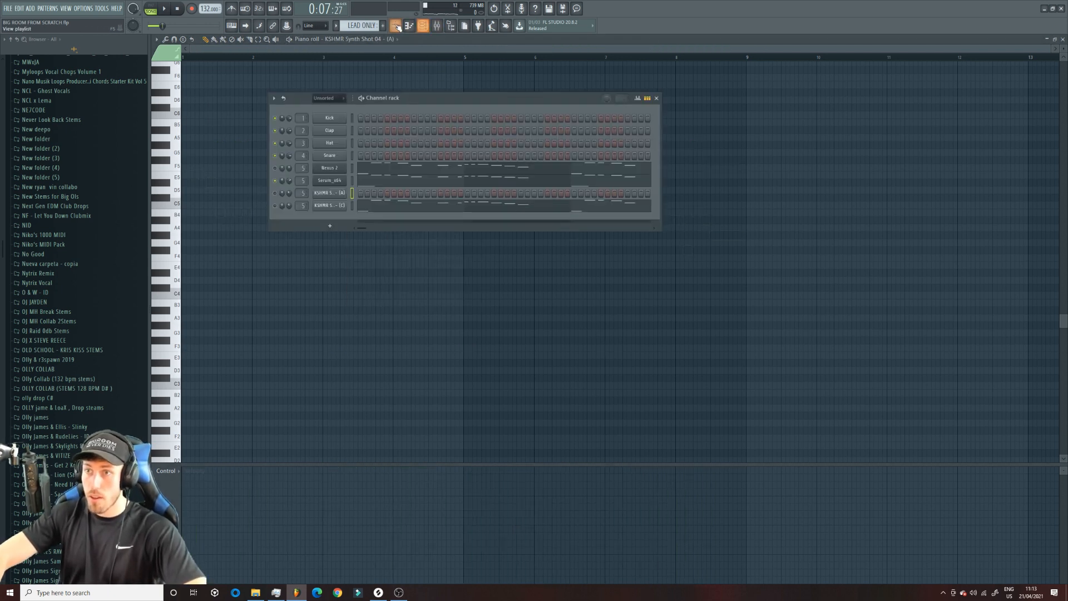
Step: Mute playlist track 1 and place the LEAD ONLY pattern on track 7 from bar 5
{"action": "left_click", "coordinate": [396, 25]}
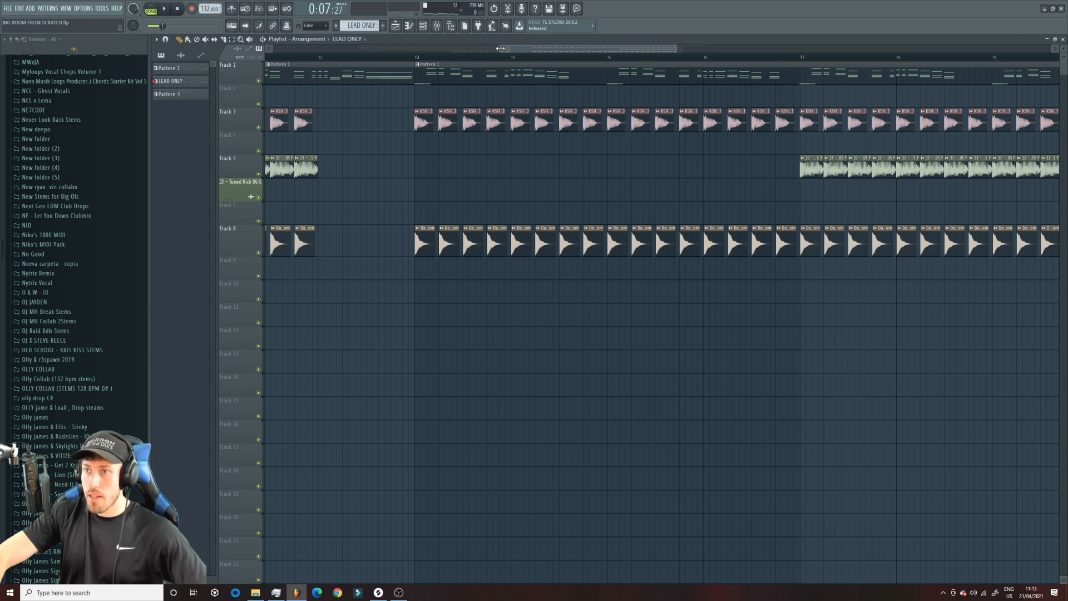
{"action": "left_click", "coordinate": [258, 80]}
{"action": "left_click", "coordinate": [349, 215]}
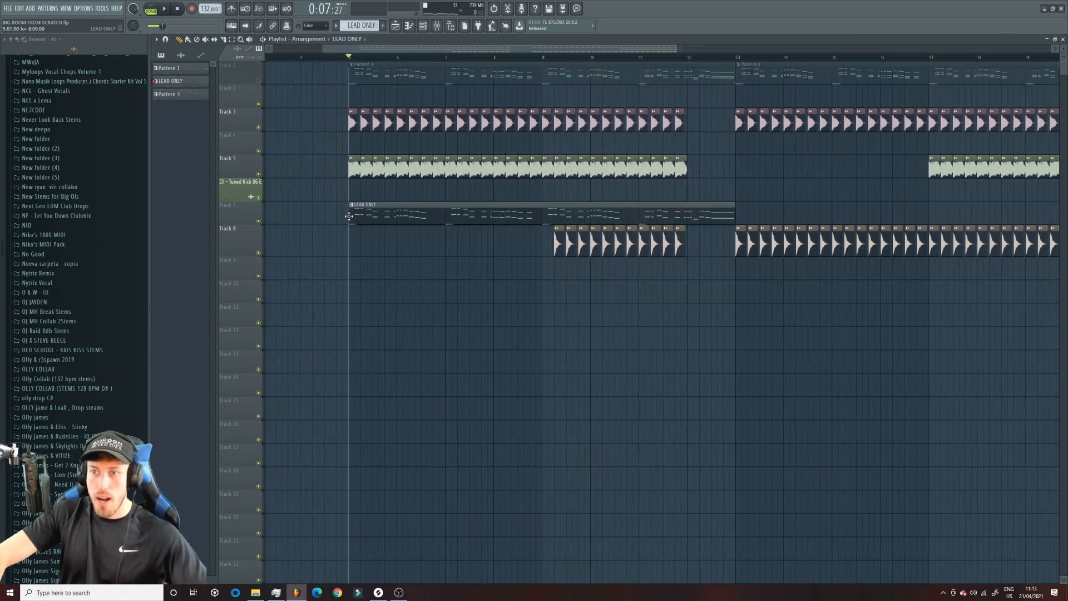
{"action": "left_click_drag", "start_coordinate": [678, 49], "coordinate": [951, 49]}
{"action": "left_click", "coordinate": [534, 206]}
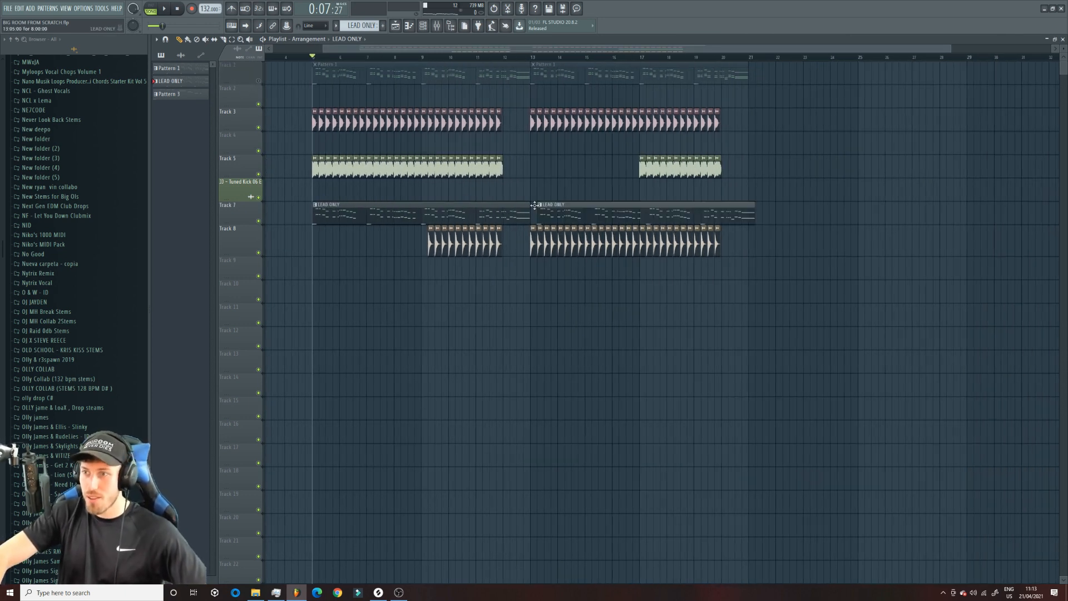
{"action": "right_click", "coordinate": [542, 207]}
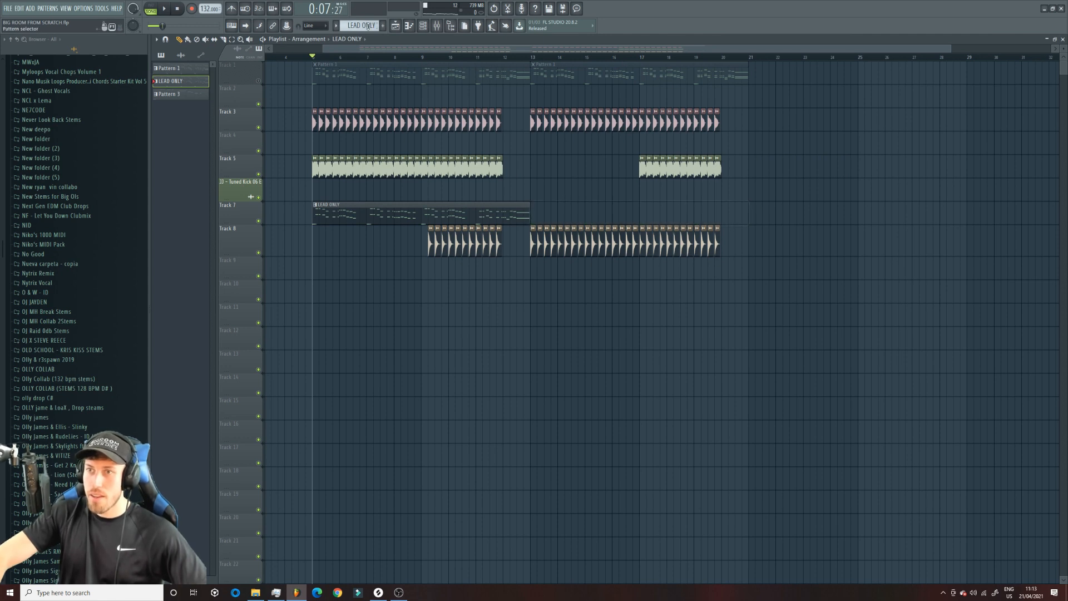
Step: Clone Pattern 1 and rename the copy PLUCK ONLY
{"action": "left_click", "coordinate": [423, 26]}
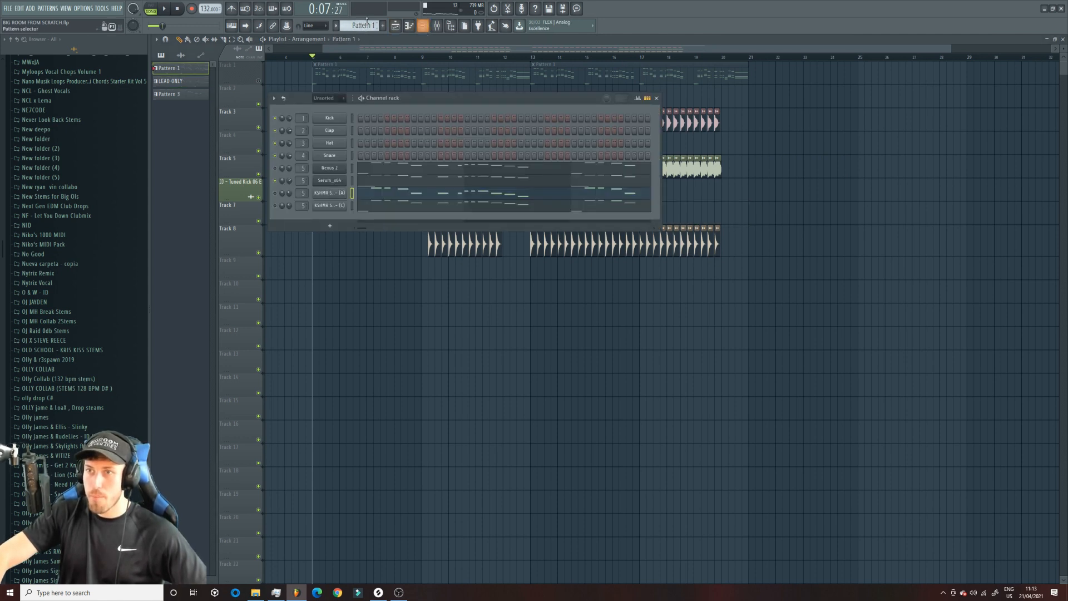
{"action": "left_click", "coordinate": [361, 26]}
{"action": "left_click", "coordinate": [426, 113]}
{"action": "key", "text": "F7"}
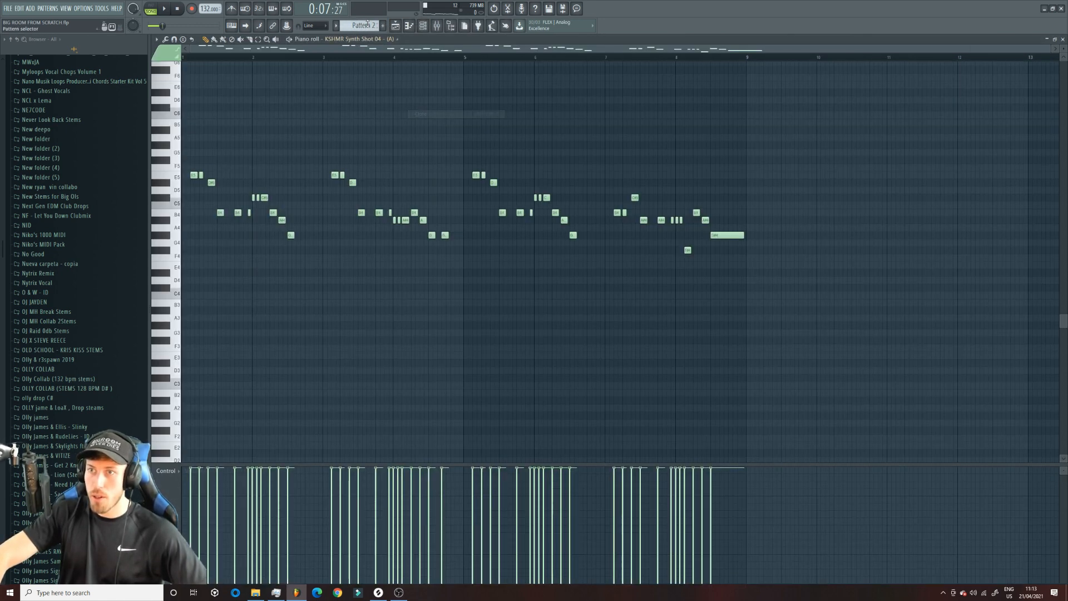
{"action": "right_click", "coordinate": [367, 24]}
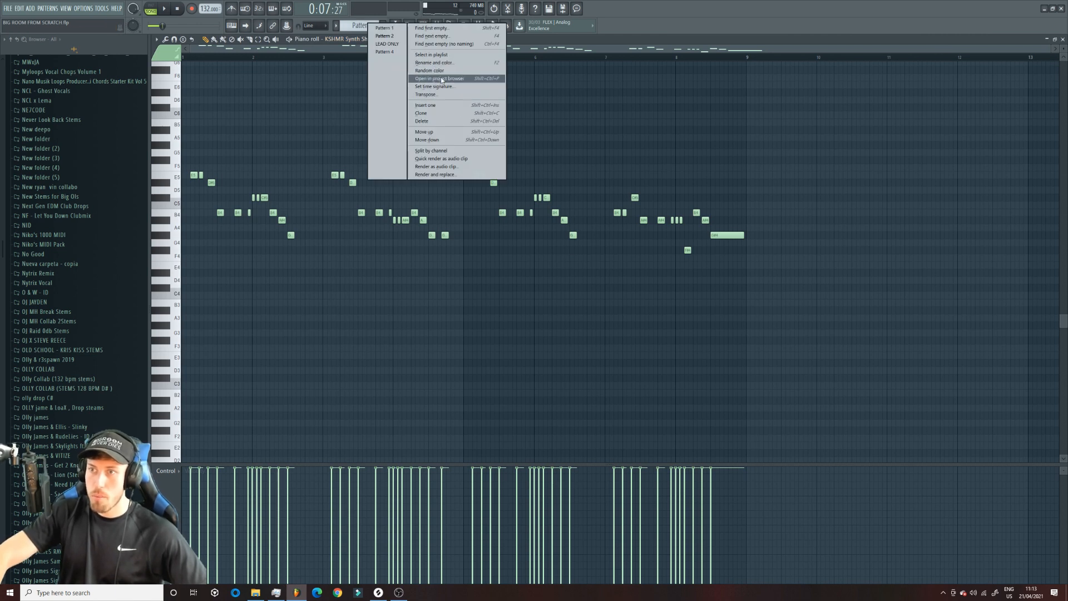
{"action": "left_click", "coordinate": [436, 63]}
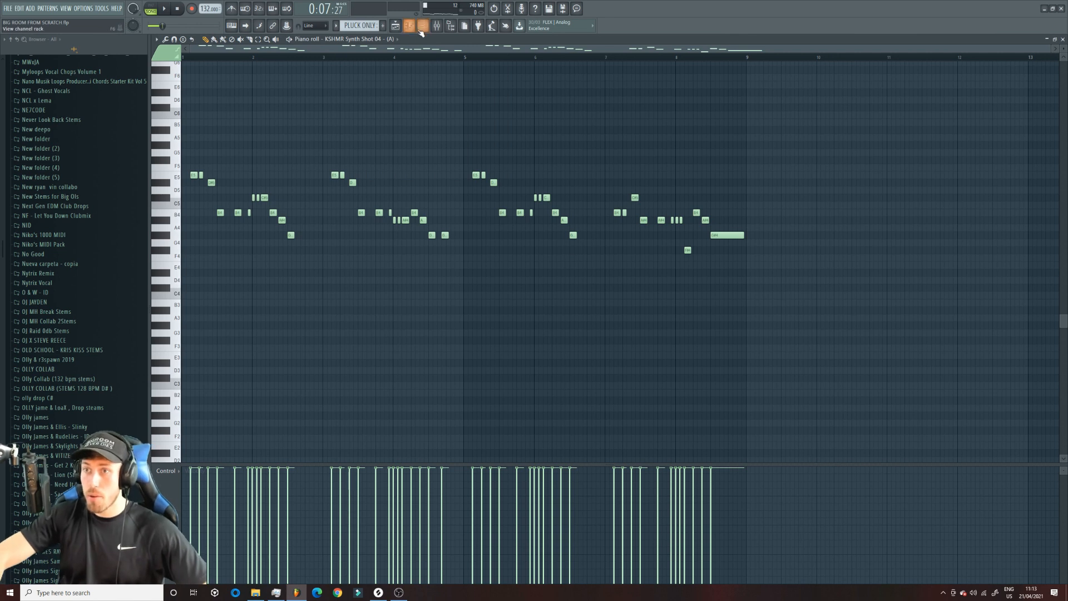
Step: Cut all the Serum_x64 notes from the PLUCK ONLY pattern
{"action": "left_click", "coordinate": [422, 26]}
{"action": "right_click", "coordinate": [332, 182]}
{"action": "left_click", "coordinate": [359, 182]}
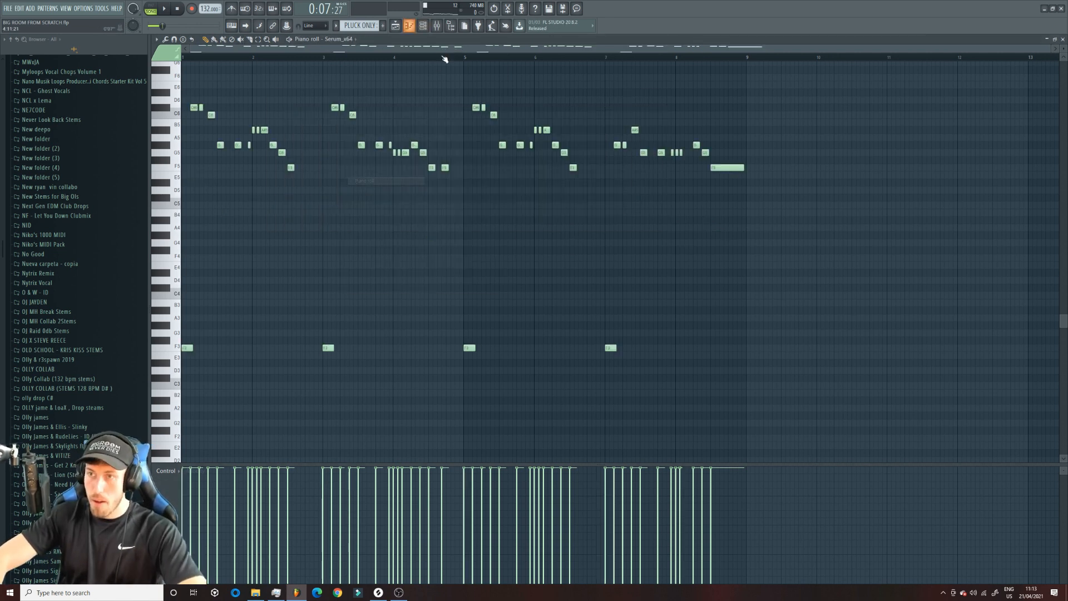
{"action": "key", "text": "ctrl+x"}
{"action": "left_click", "coordinate": [424, 26]}
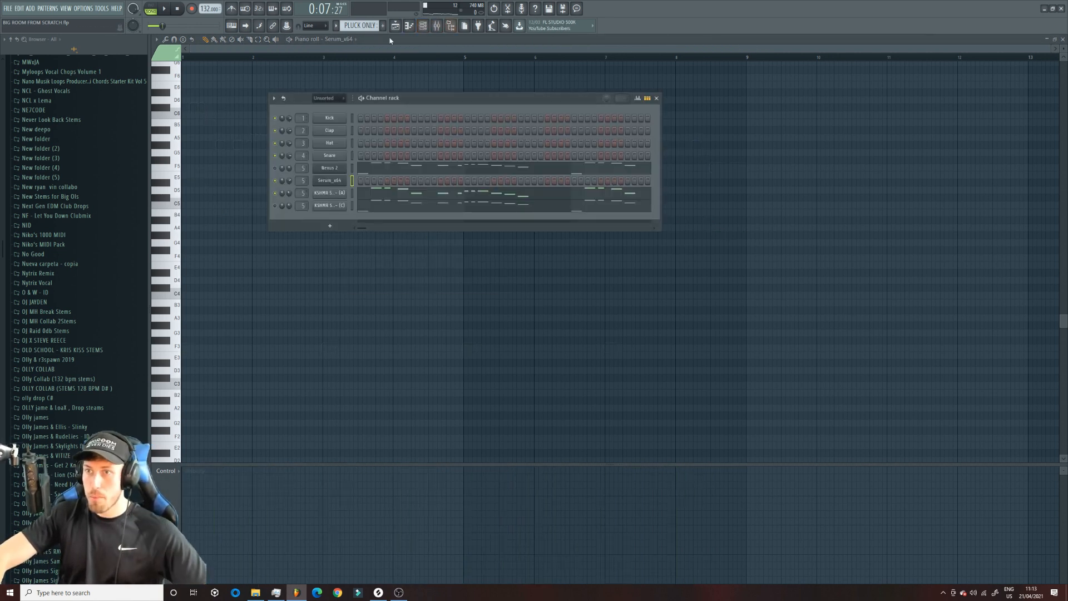
Step: Place the PLUCK ONLY pattern on track 7 from bar 13 and play back the transition into it from about bar 12
{"action": "key", "text": "F5"}
{"action": "left_click_drag", "start_coordinate": [525, 183], "coordinate": [531, 207]}
{"action": "key", "text": "space"}
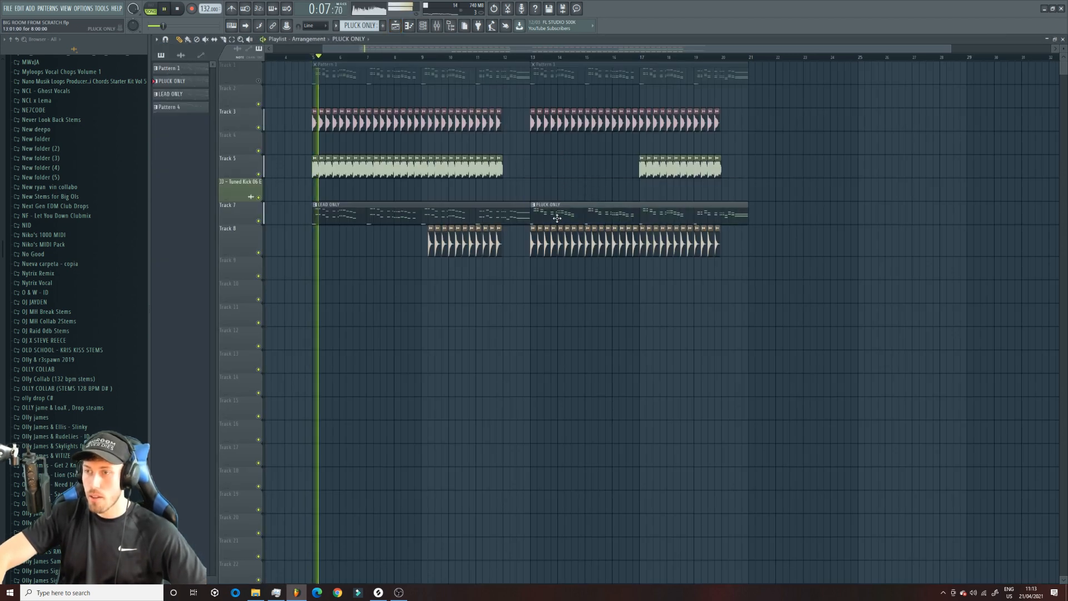
{"action": "left_click", "coordinate": [501, 56]}
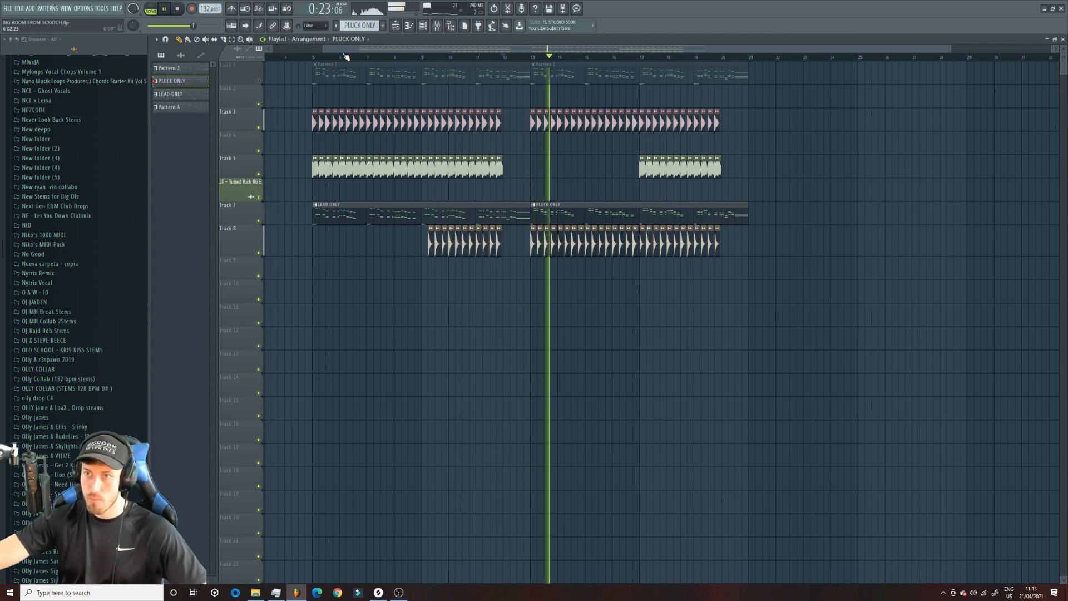
{"action": "left_click_drag", "start_coordinate": [323, 49], "coordinate": [450, 49]}
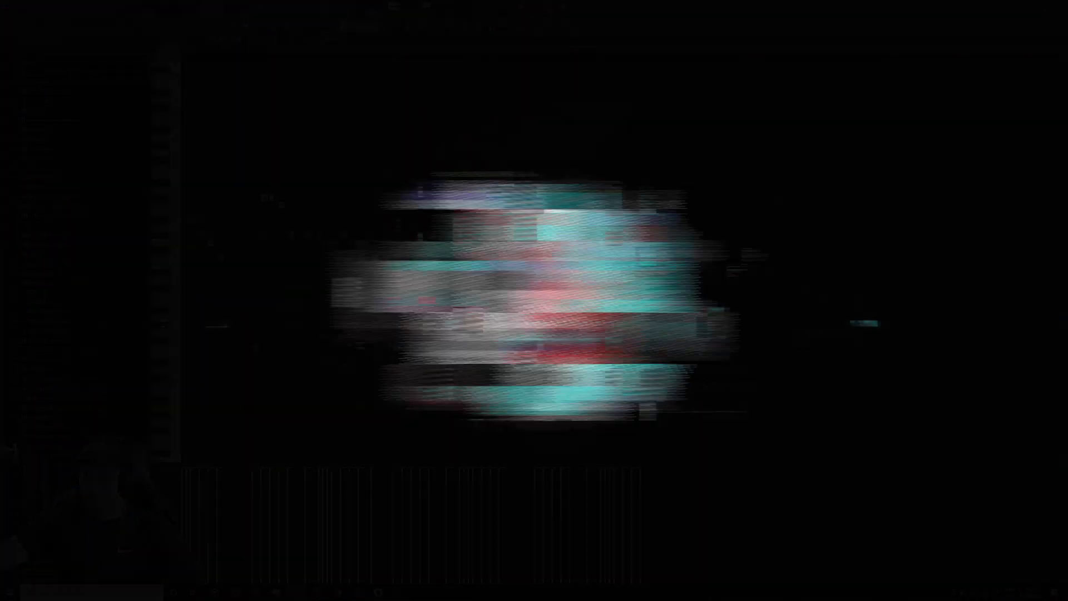